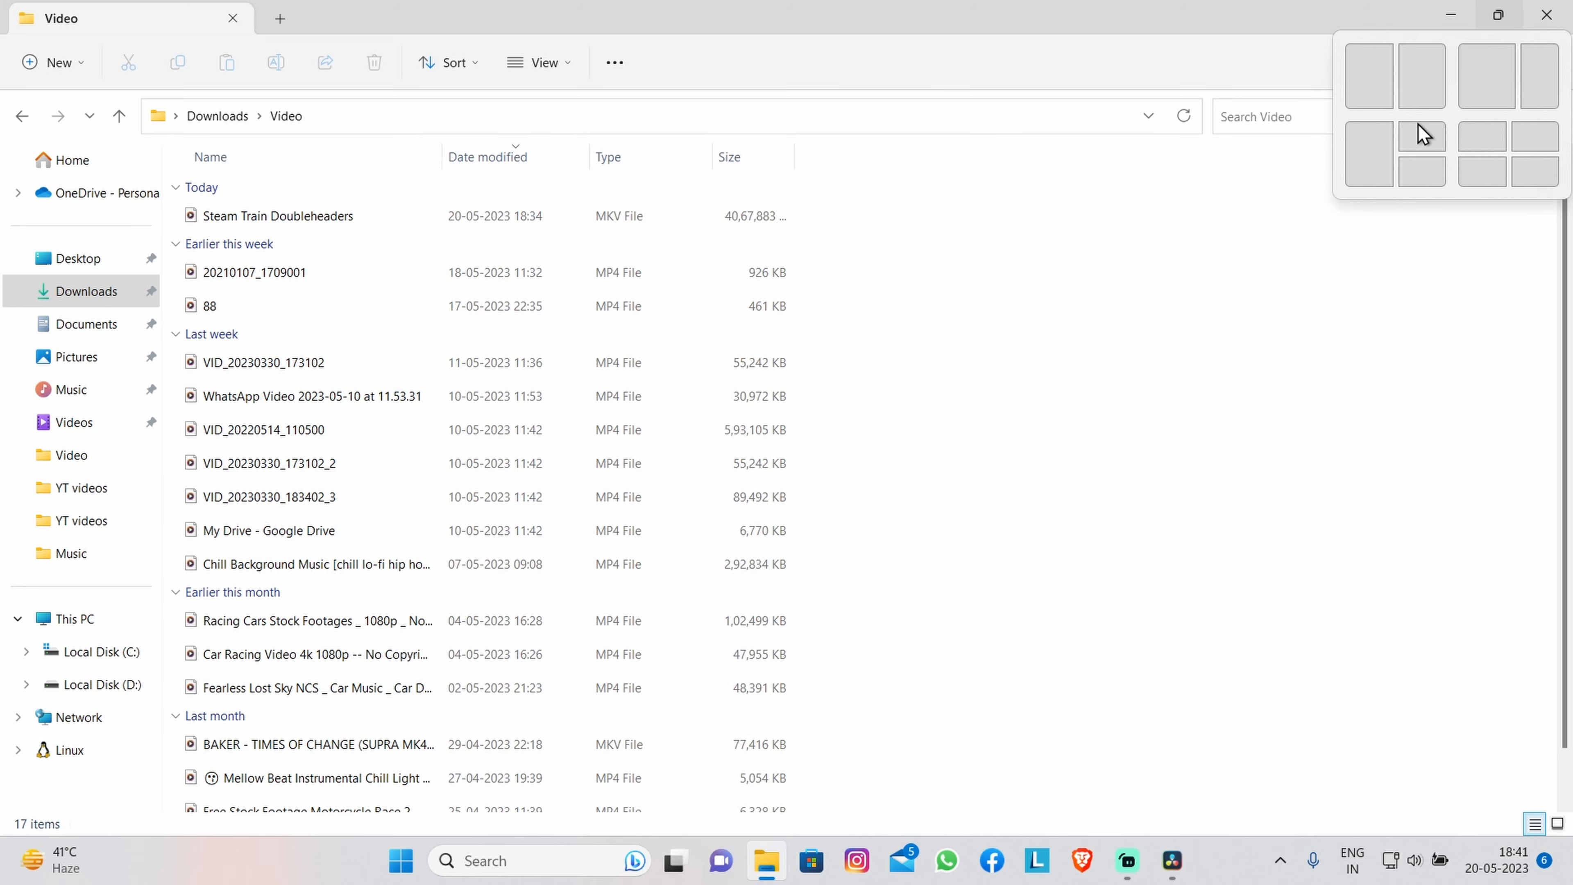
# - Snap the Video folder window to a quarter of the screen and keep it over the DaVinci Resolve timeline
pyautogui.click(1409, 128)
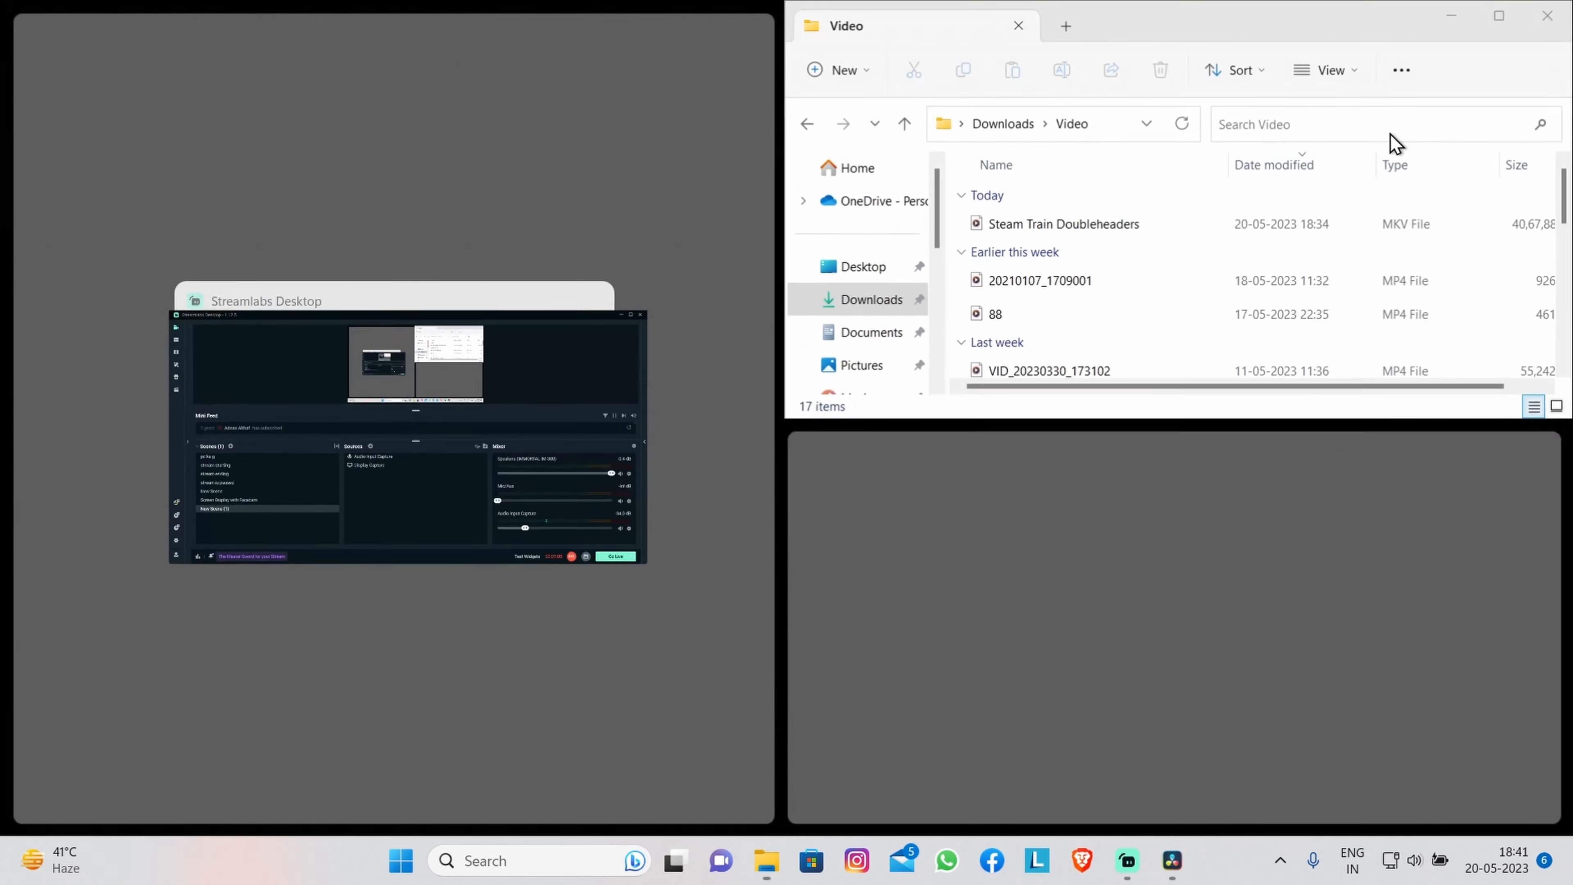
pyautogui.click(1172, 860)
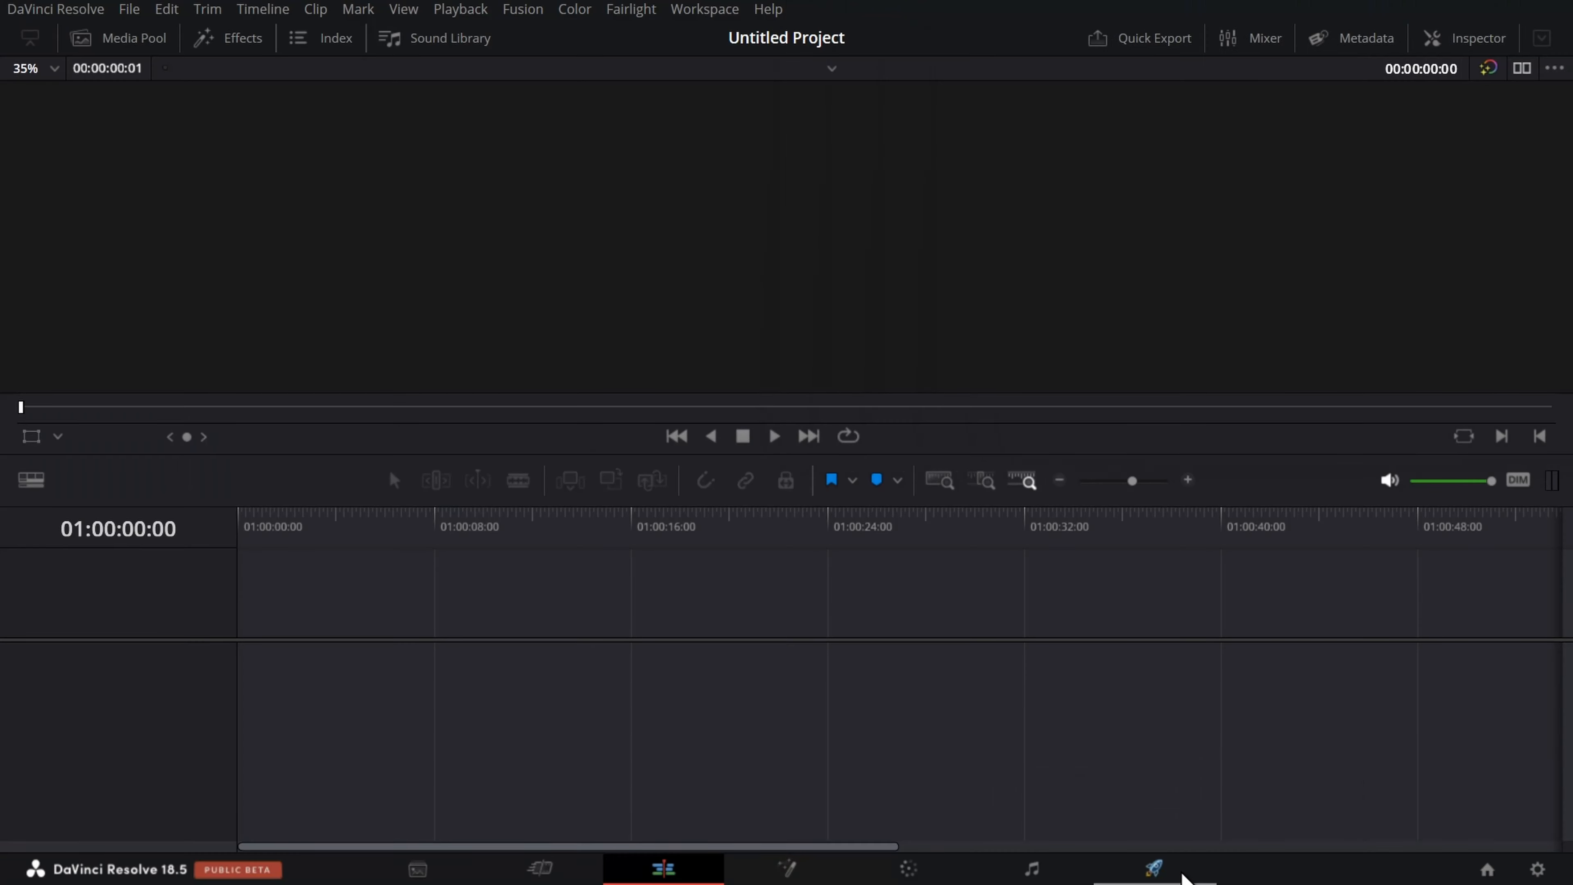
pyautogui.press('super')
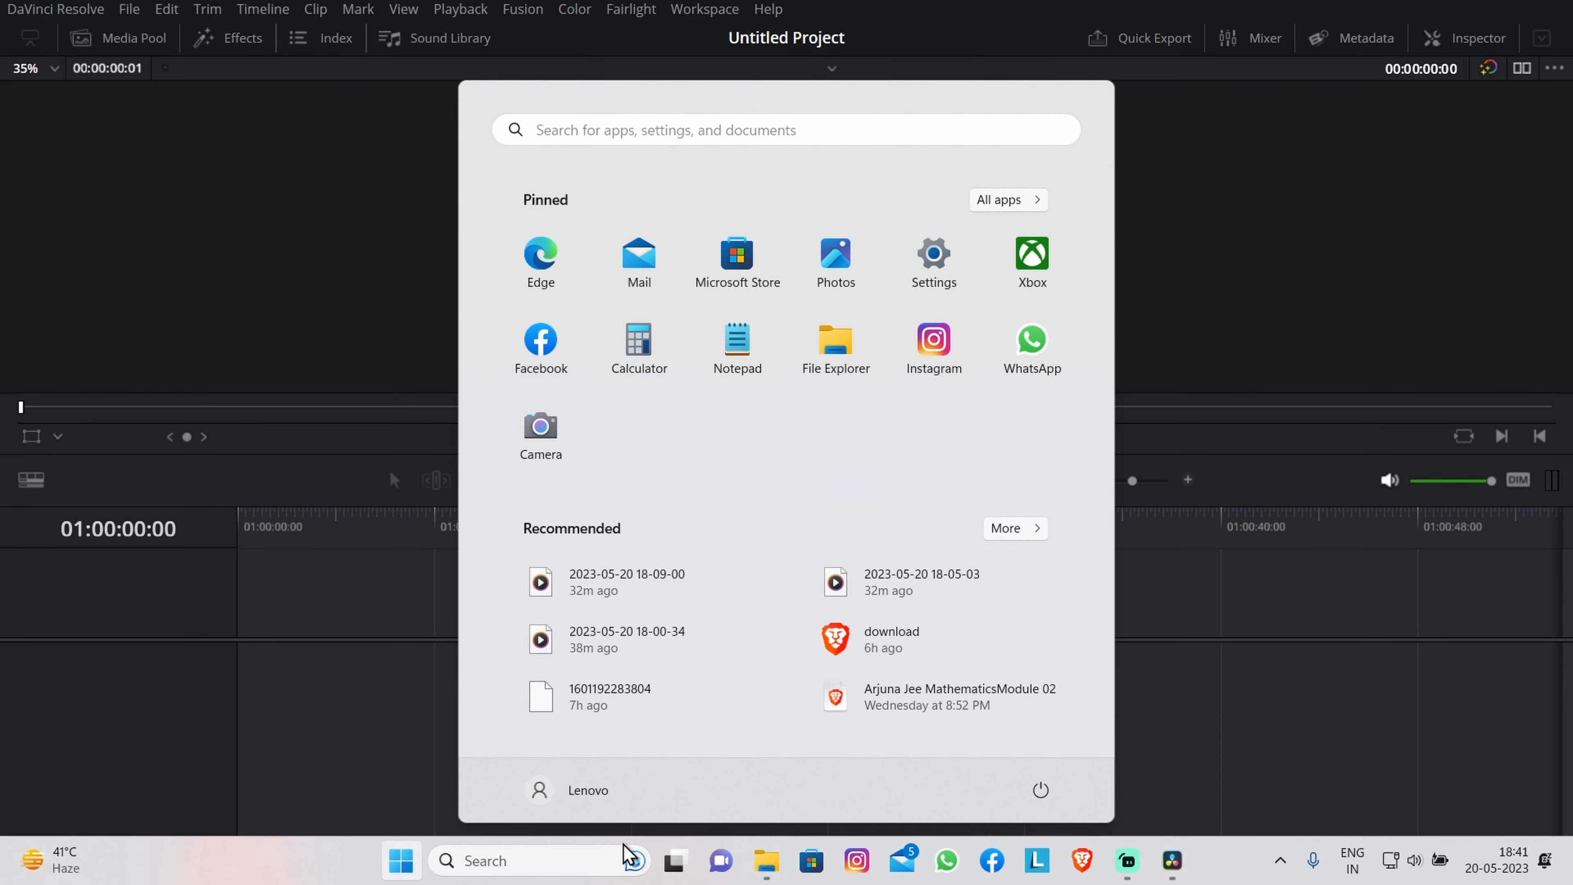
pyautogui.click(766, 860)
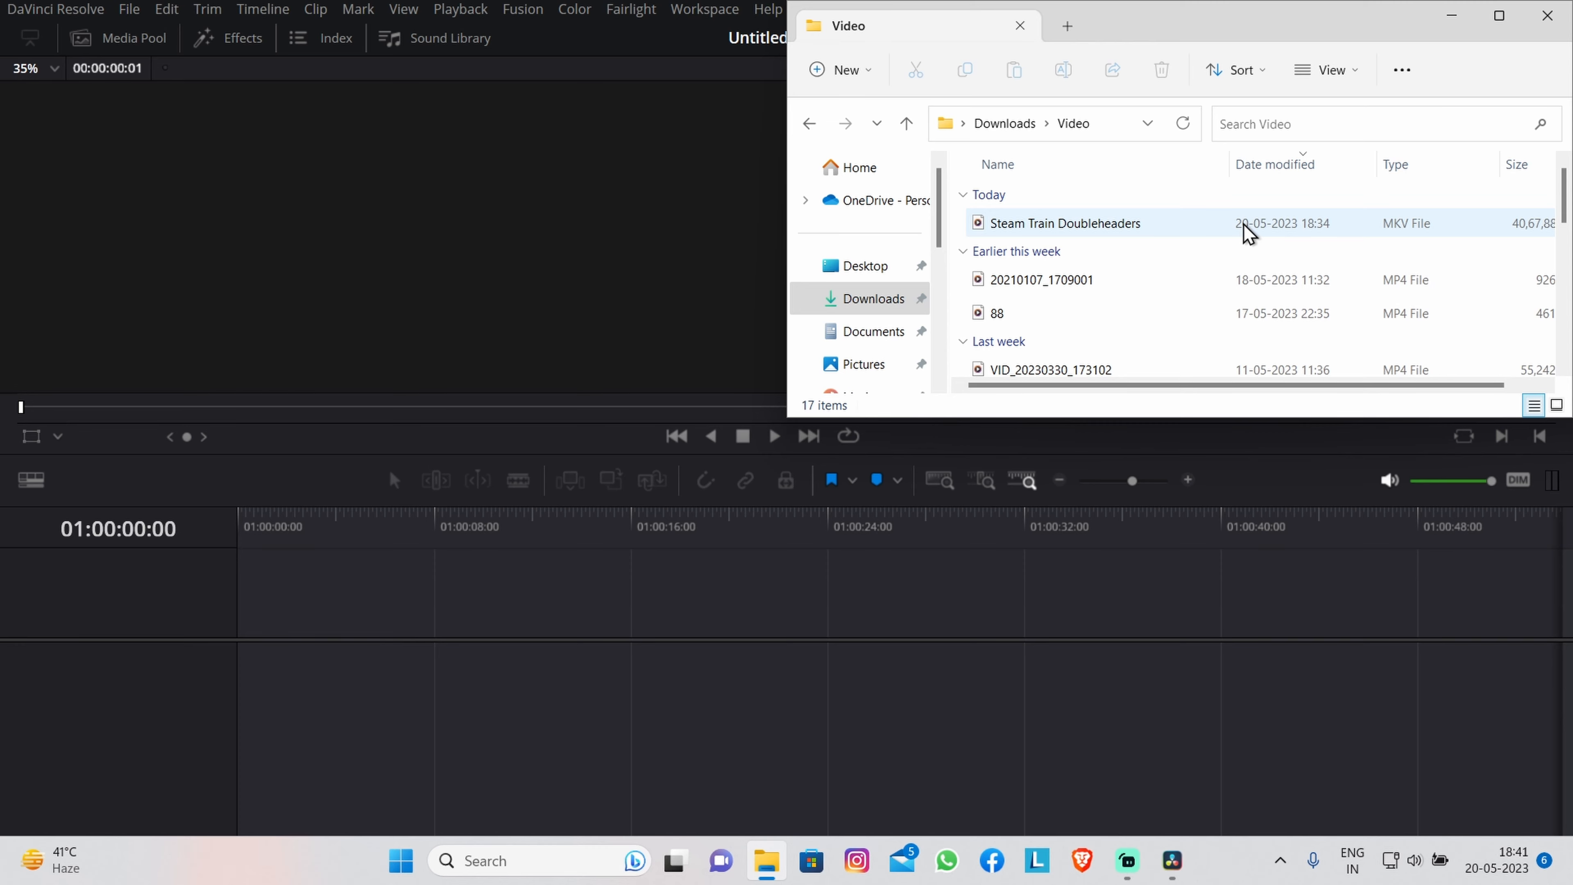
# - Add Steam Train Doubleheaders.mkv to the timeline at 01:00:00:00, changing the project frame rate to match the clip
pyautogui.moveTo(1248, 232); pyautogui.dragTo(691, 676)
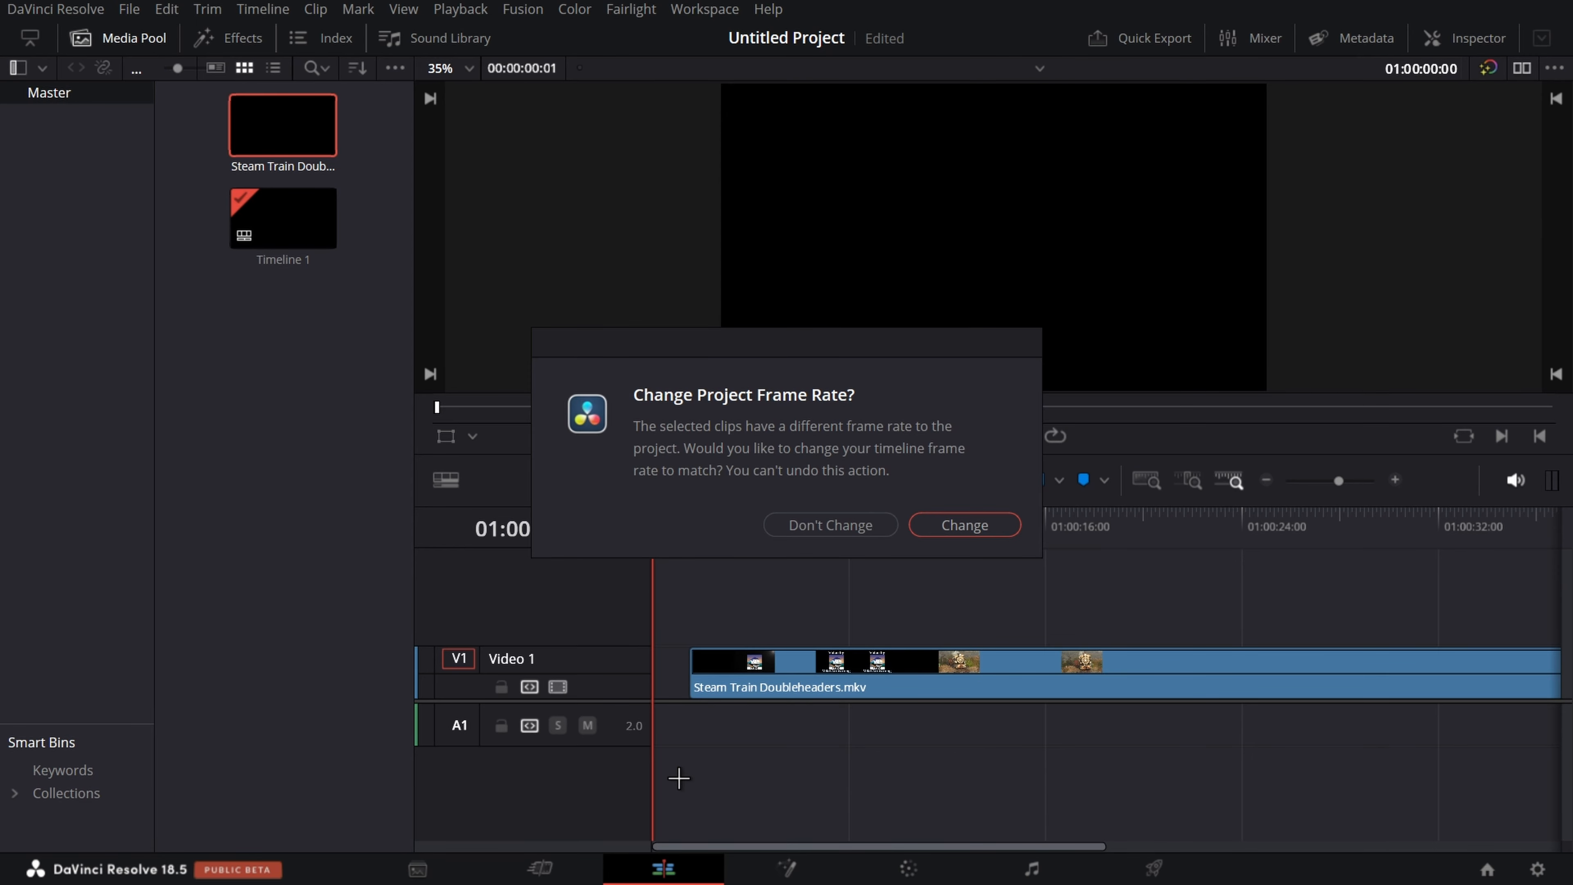
pyautogui.click(958, 526)
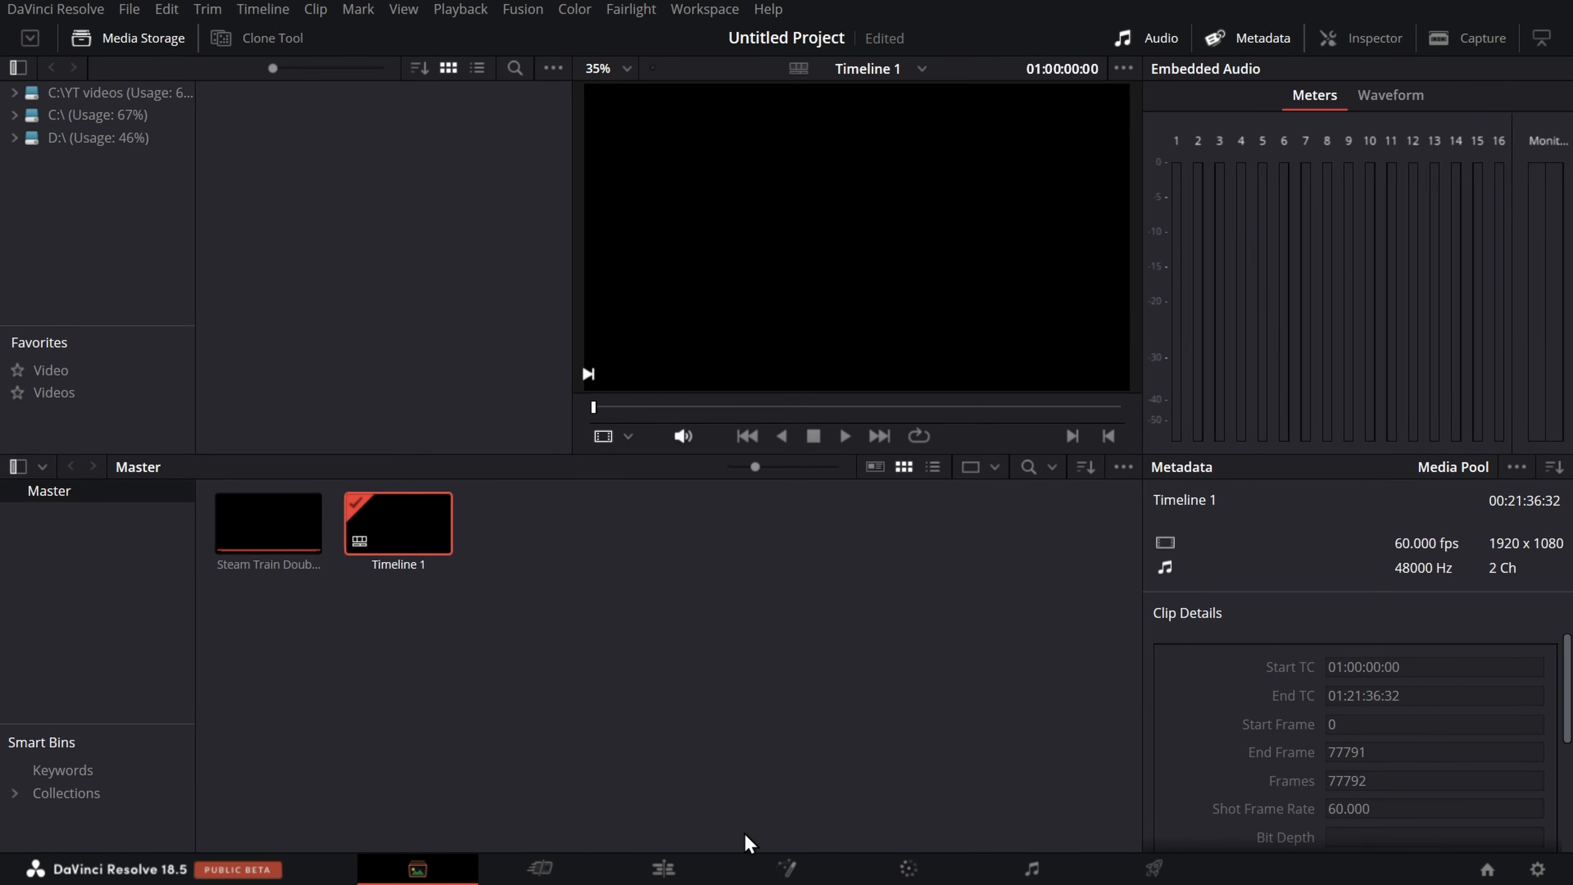
pyautogui.click(692, 872)
pyautogui.moveTo(831, 689); pyautogui.dragTo(730, 691)
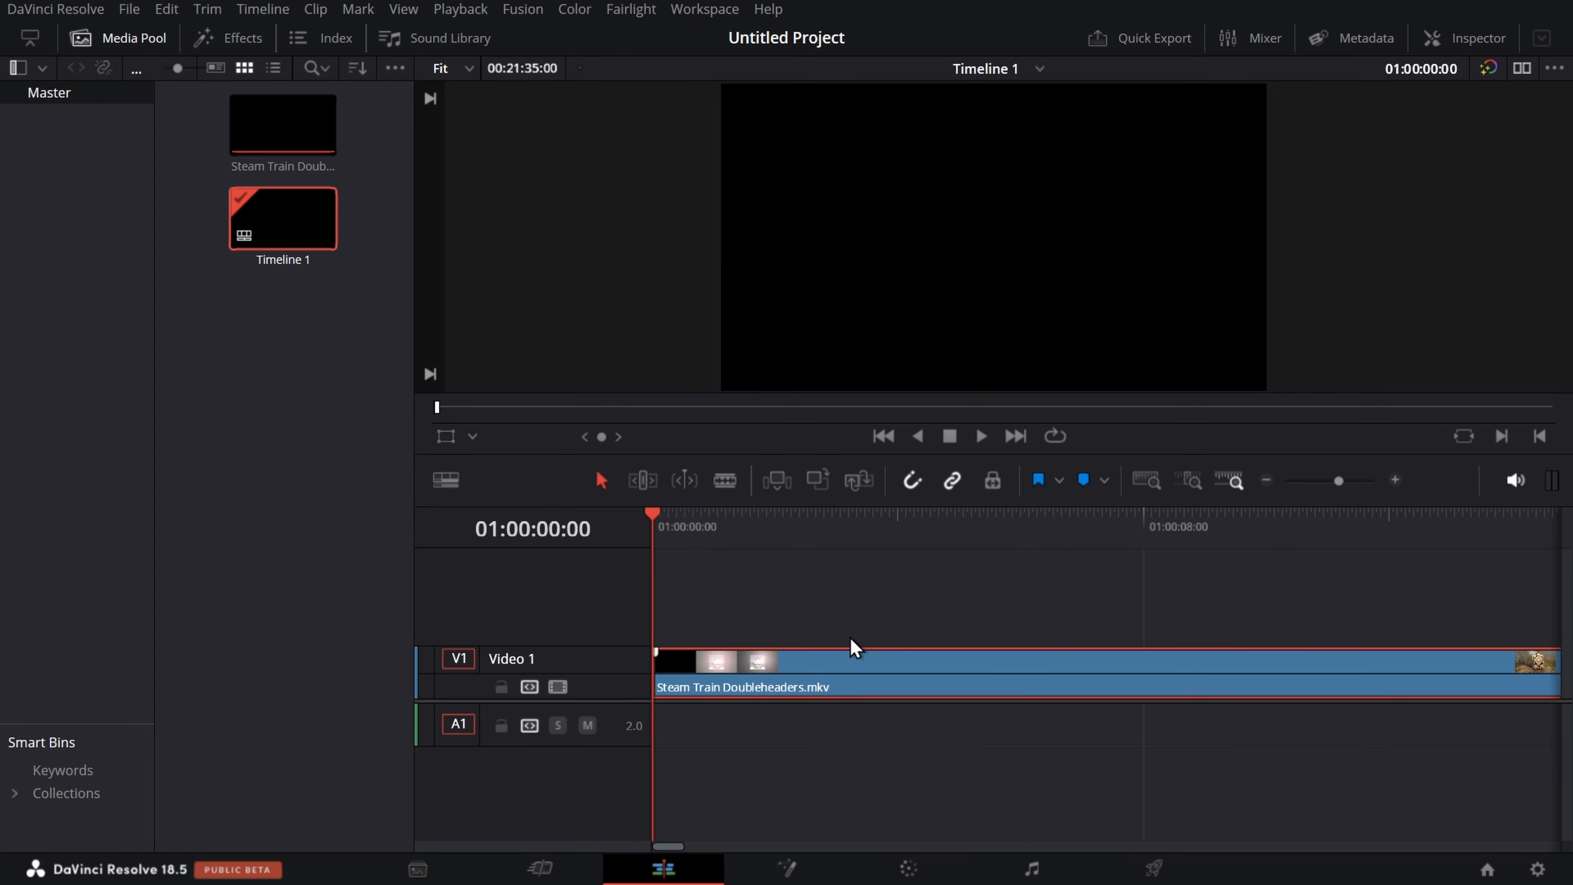
# - Play the Steam Train clip from its start and lower the system volume
pyautogui.click(982, 437)
pyautogui.click(982, 437)
pyautogui.click(914, 483)
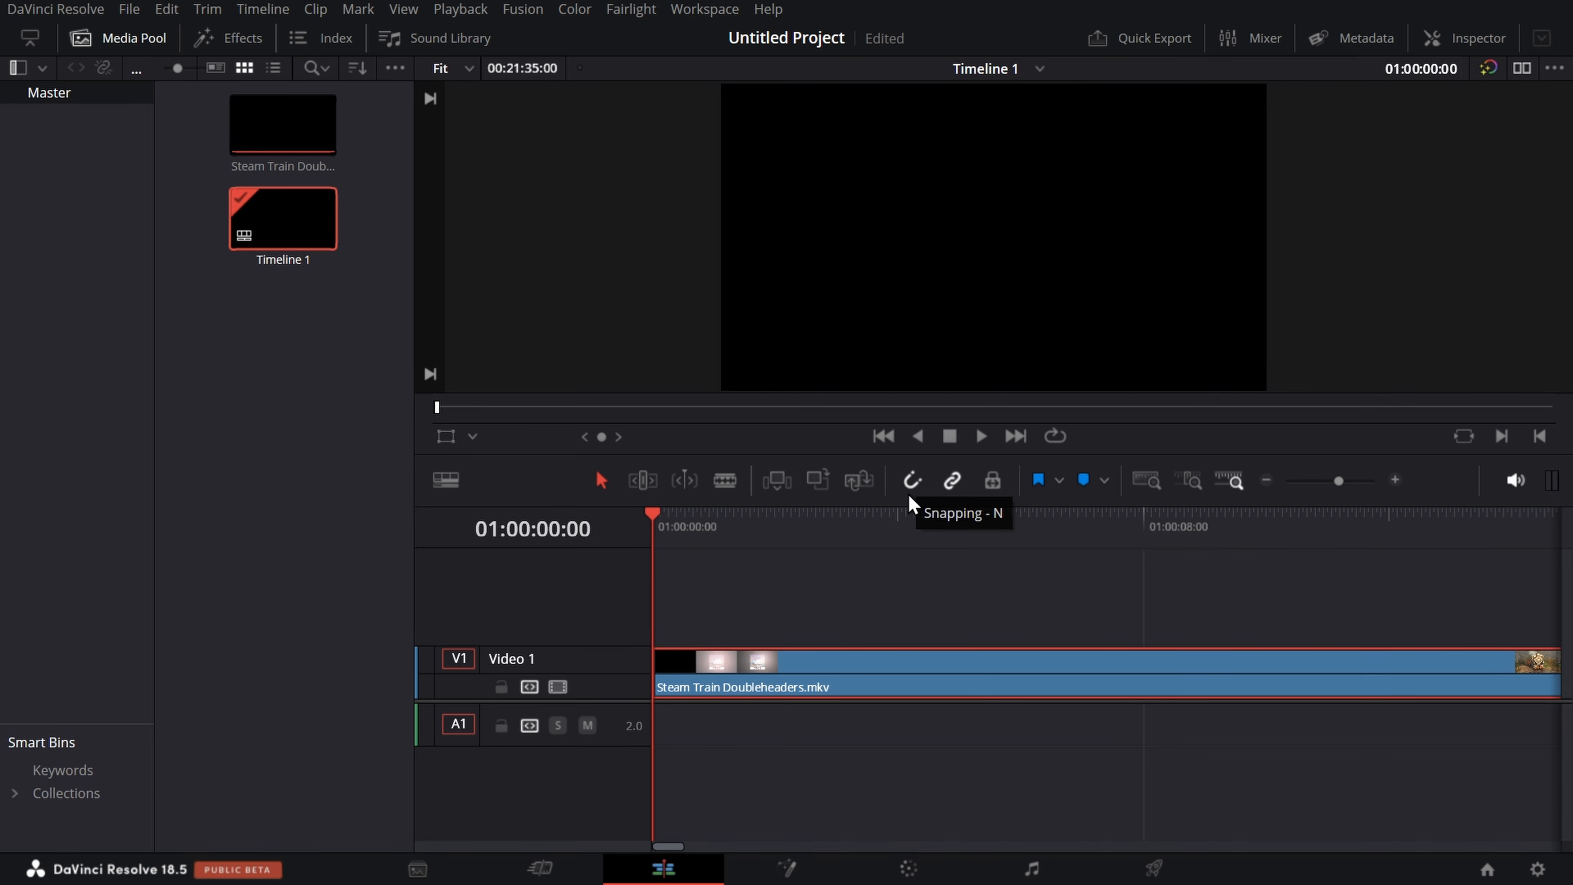
pyautogui.click(913, 483)
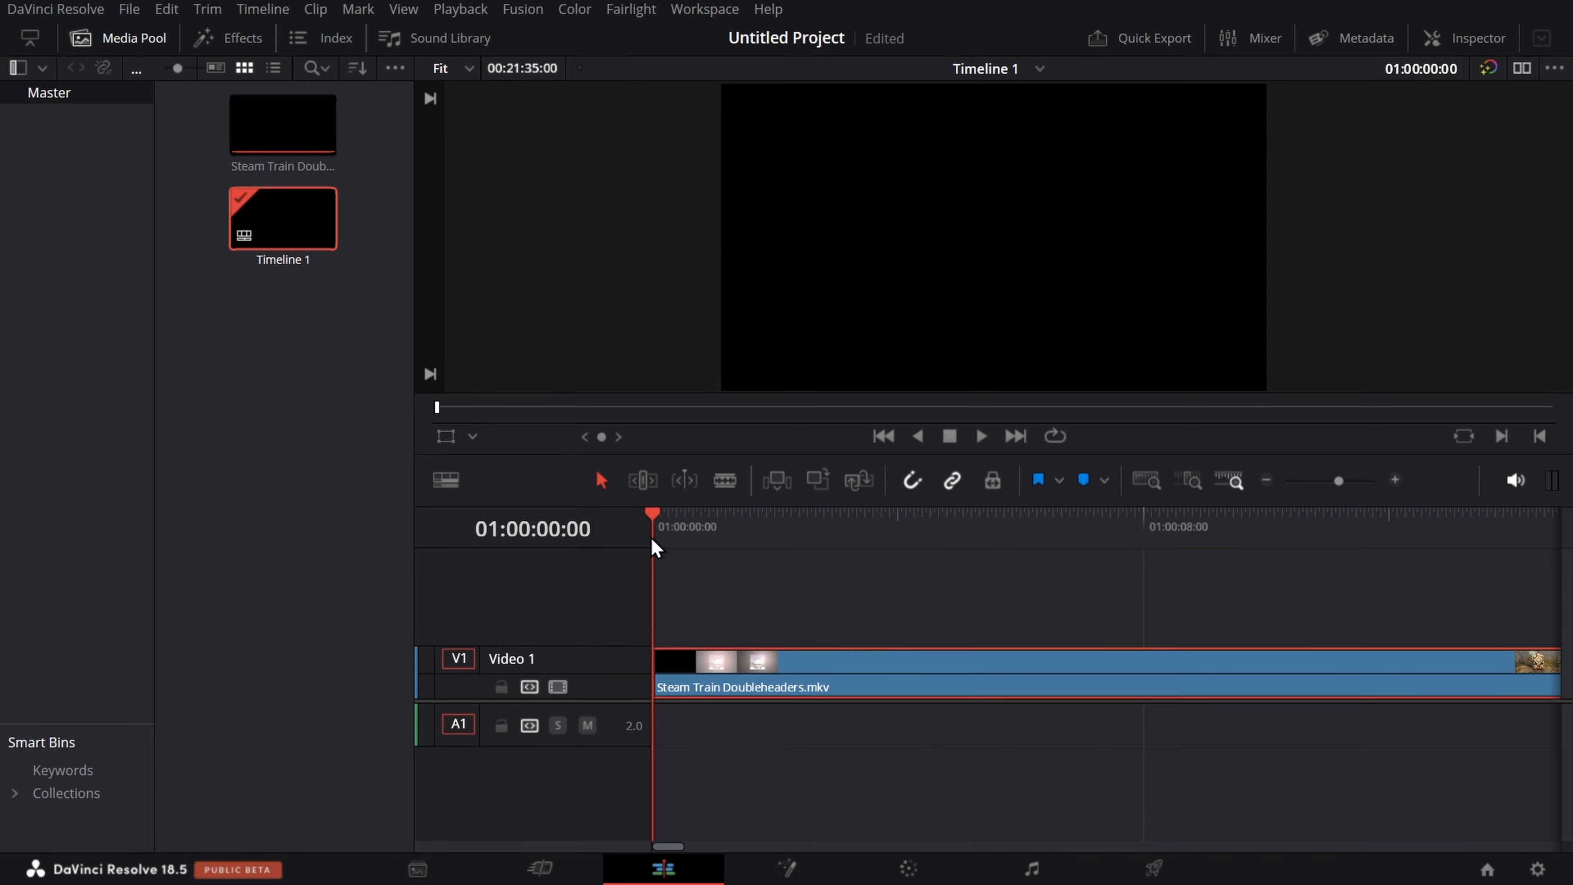
pyautogui.press('space')
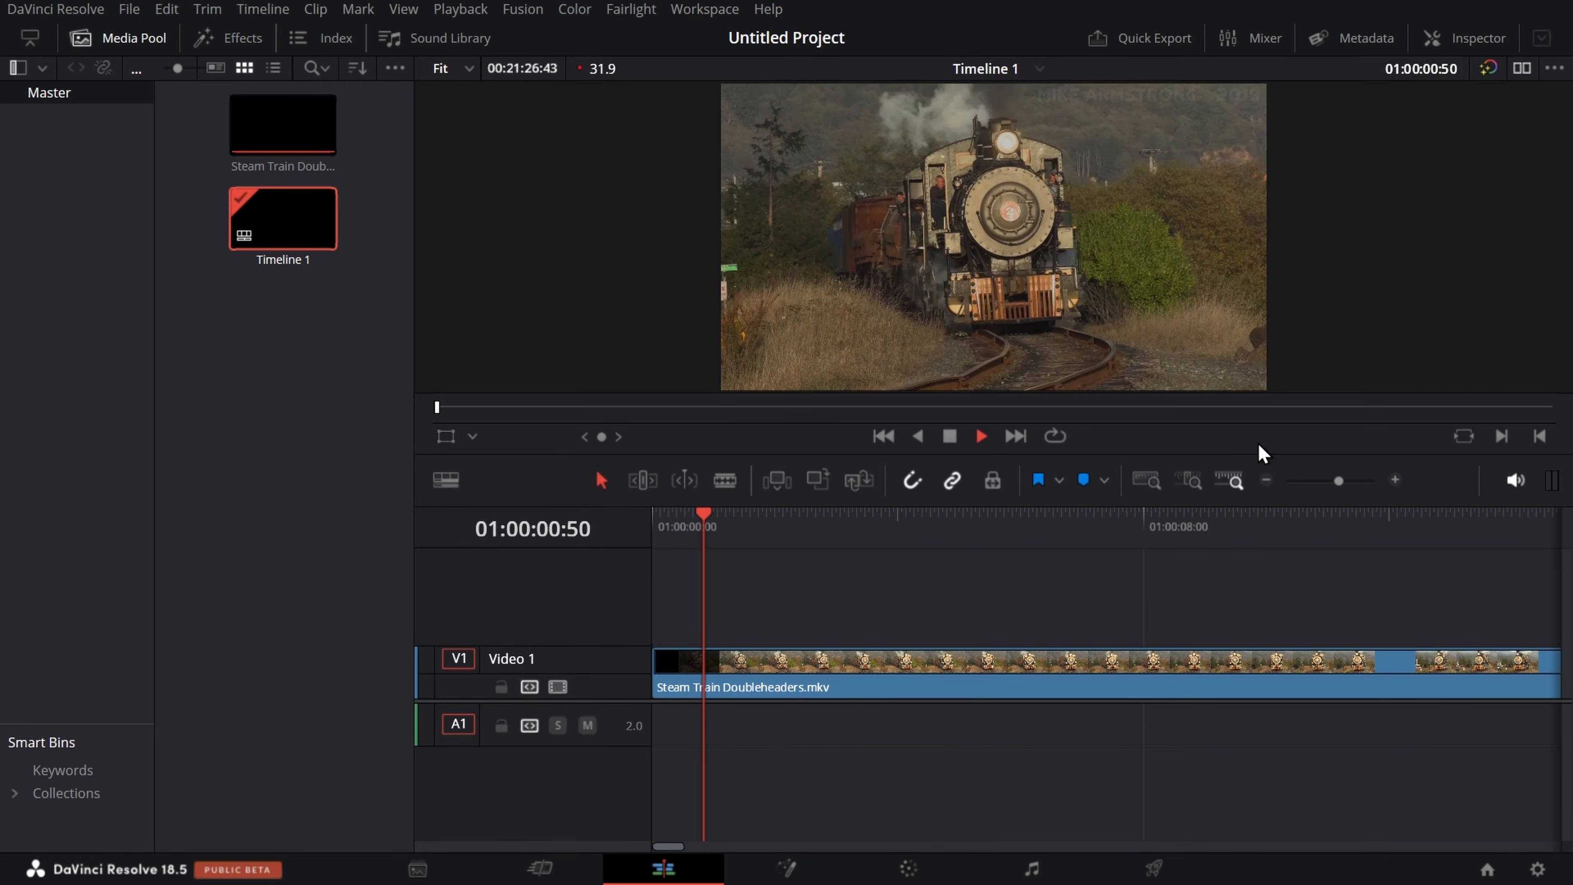
pyautogui.press('XF86AudioLowerVolume')
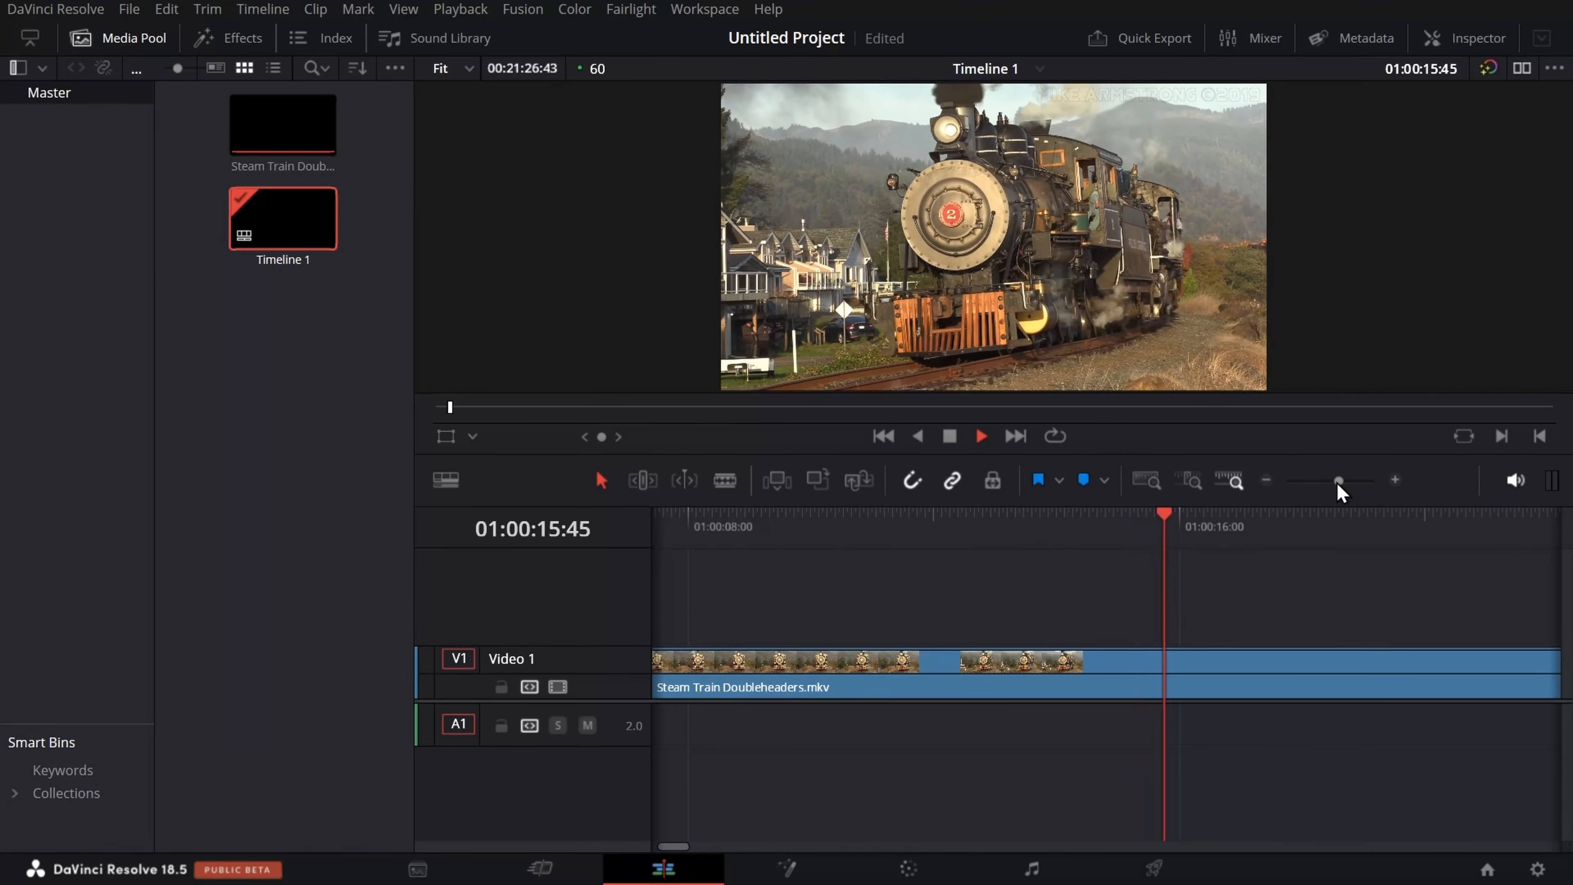
# - Play the timeline from 01:00:32:06 through the title's end into the forest scene, and stop playback
pyautogui.moveTo(1336, 482); pyautogui.dragTo(1346, 483)
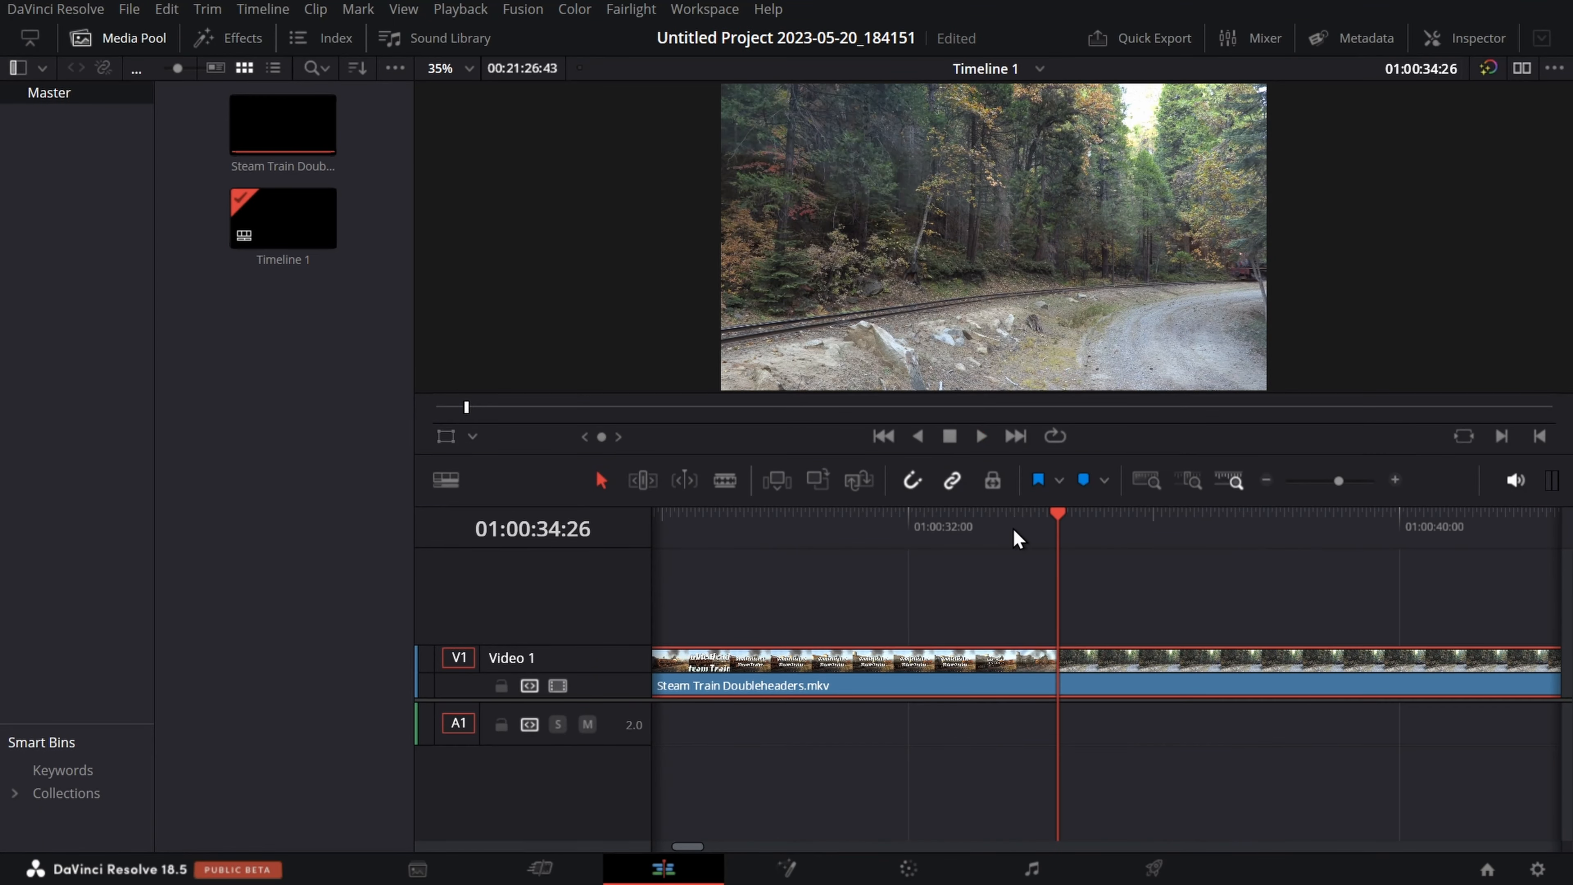
pyautogui.moveTo(1059, 529); pyautogui.dragTo(915, 517)
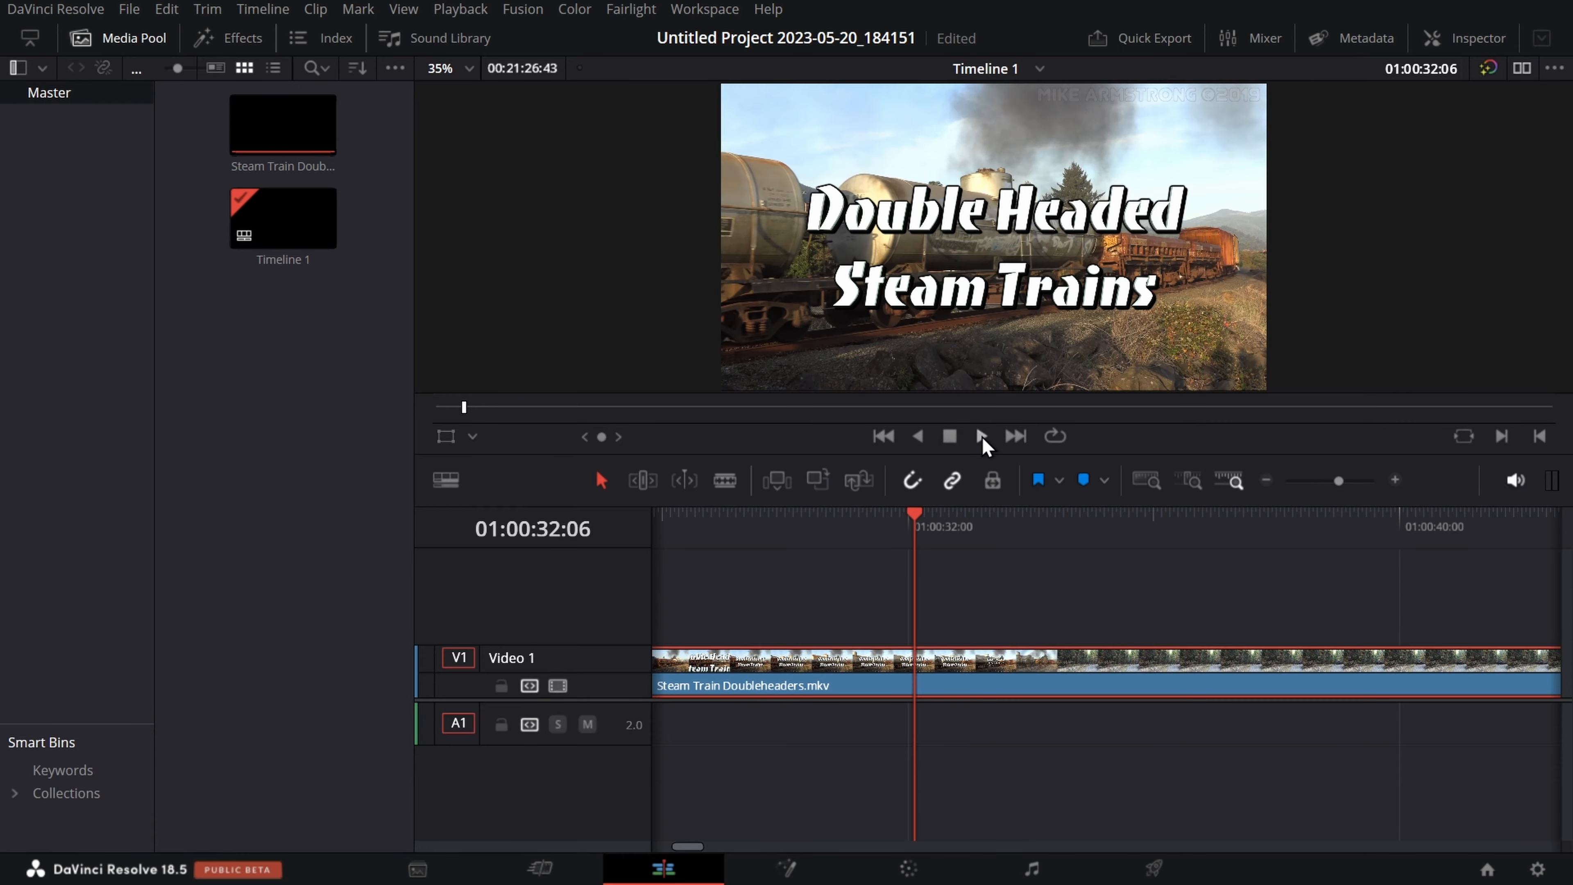
pyautogui.click(981, 436)
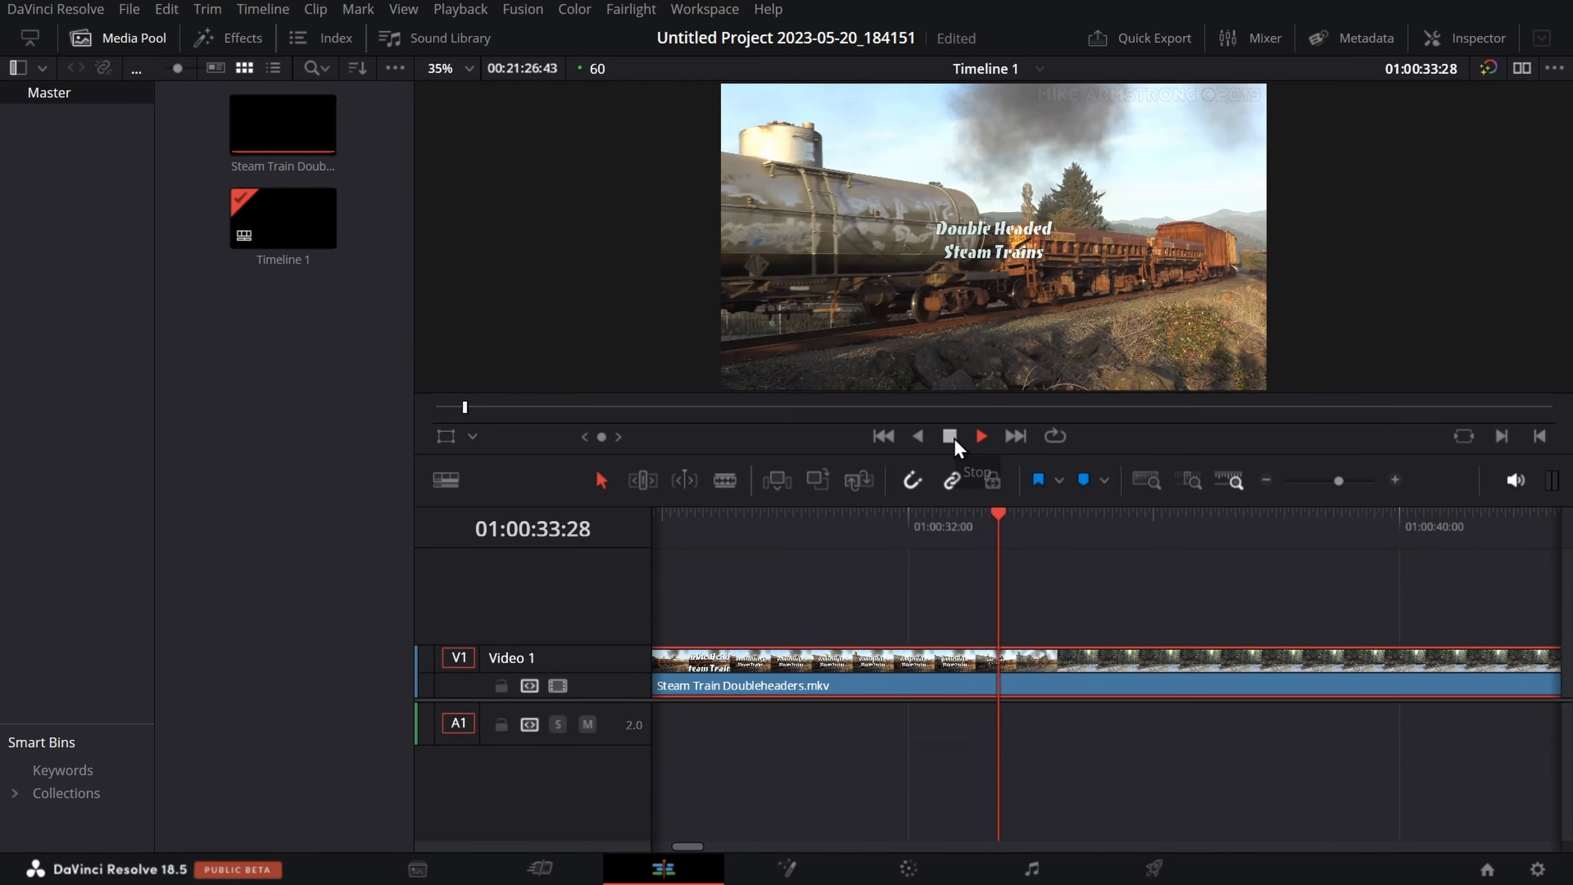
pyautogui.click(952, 440)
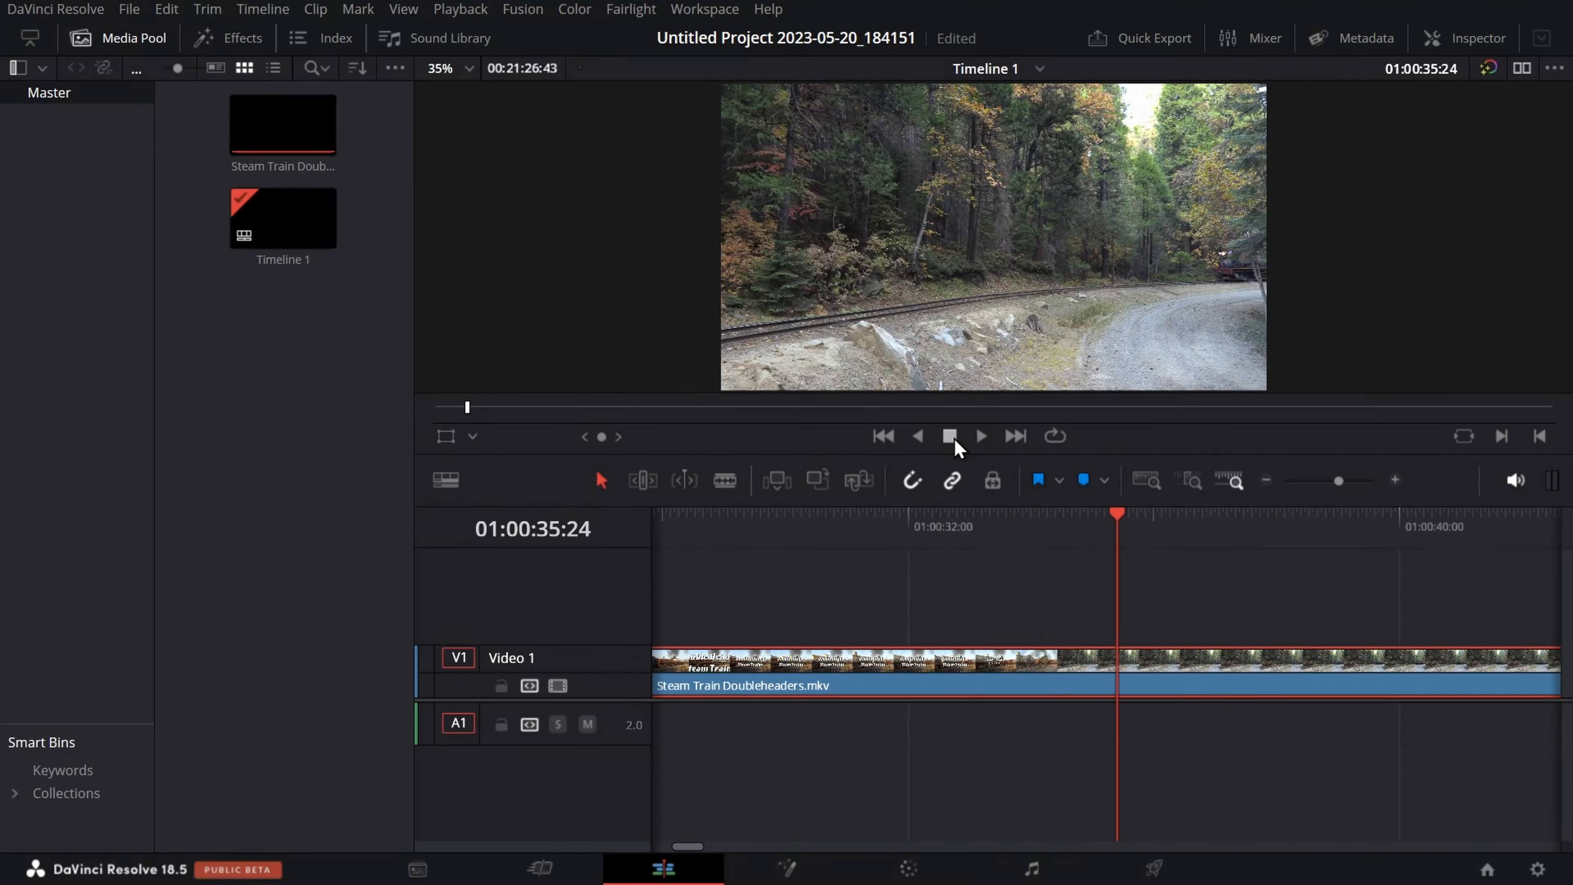
# - Split the Steam Train clip at 01:00:33:47 with the Blade tool
pyautogui.moveTo(1116, 541); pyautogui.dragTo(1003, 615)
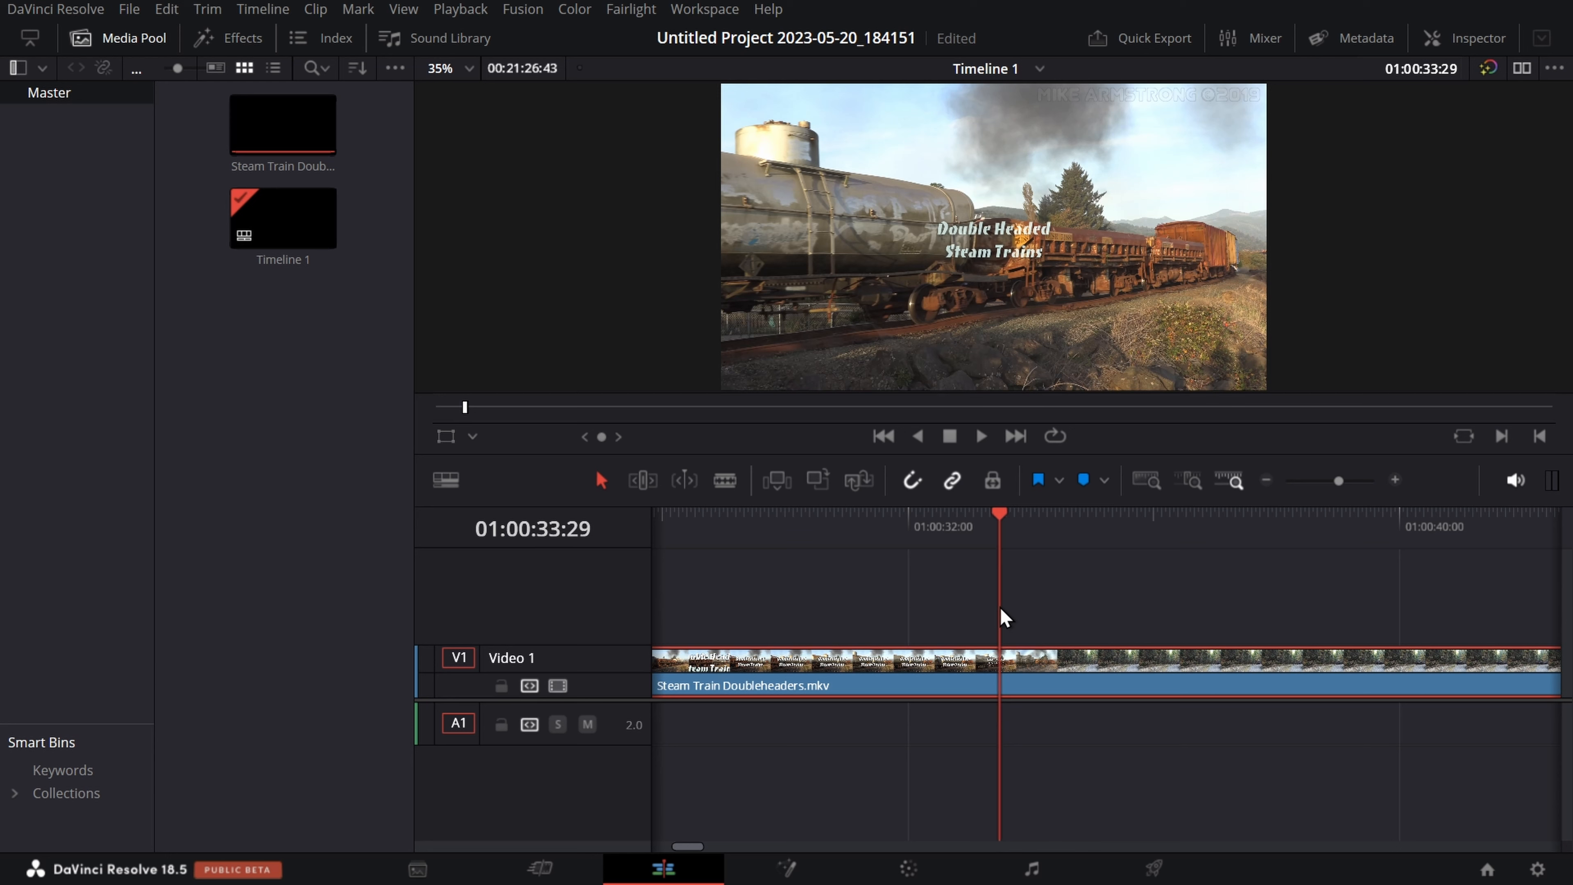
pyautogui.moveTo(1000, 608); pyautogui.dragTo(998, 607)
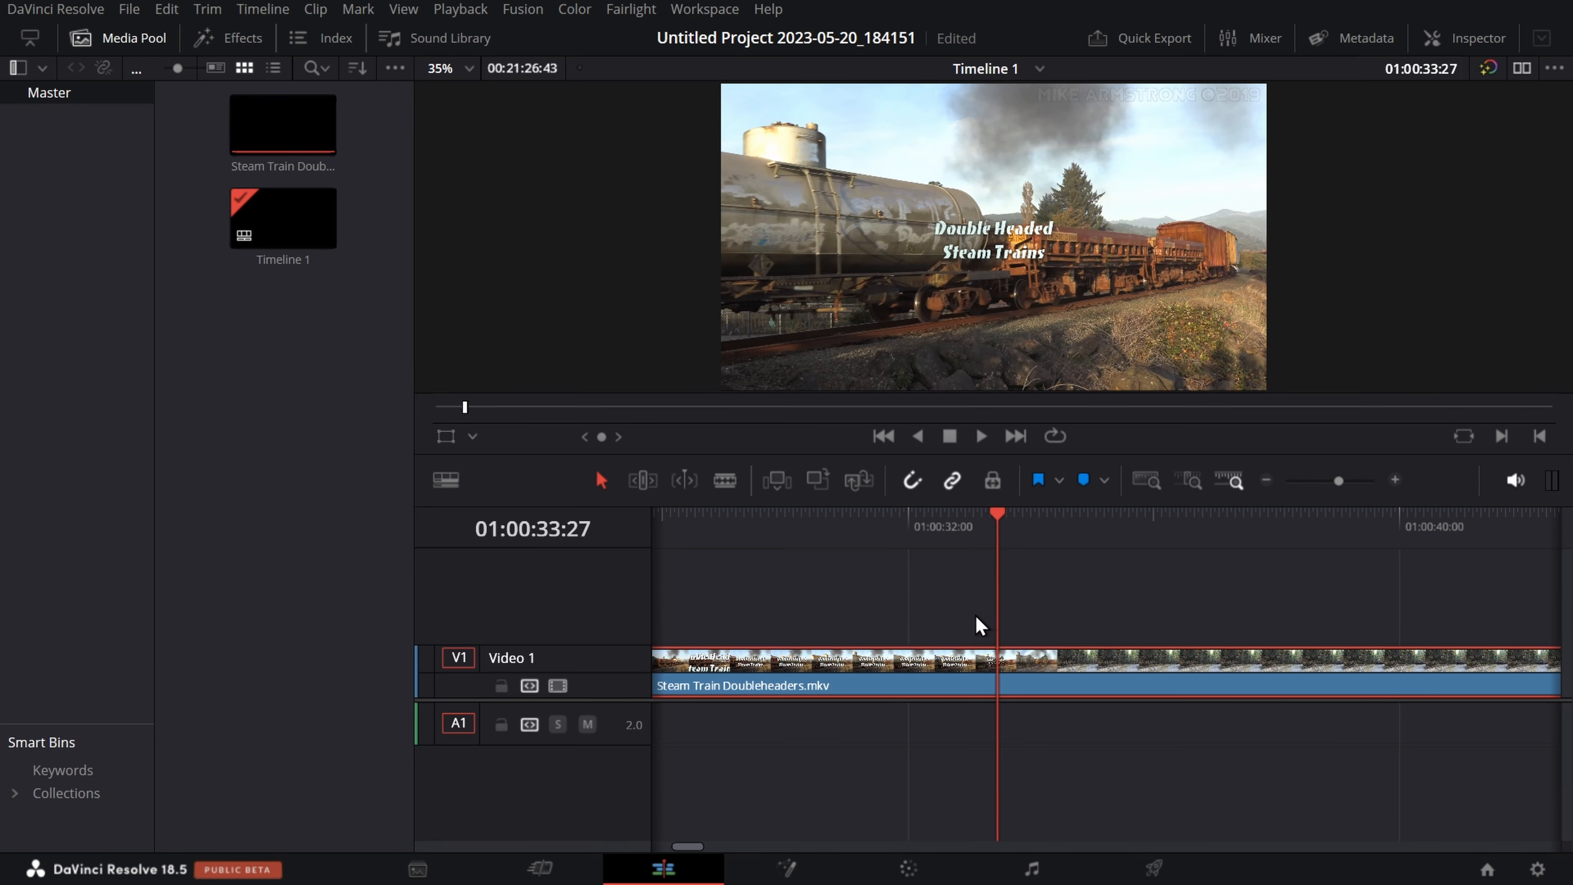
pyautogui.press('space')
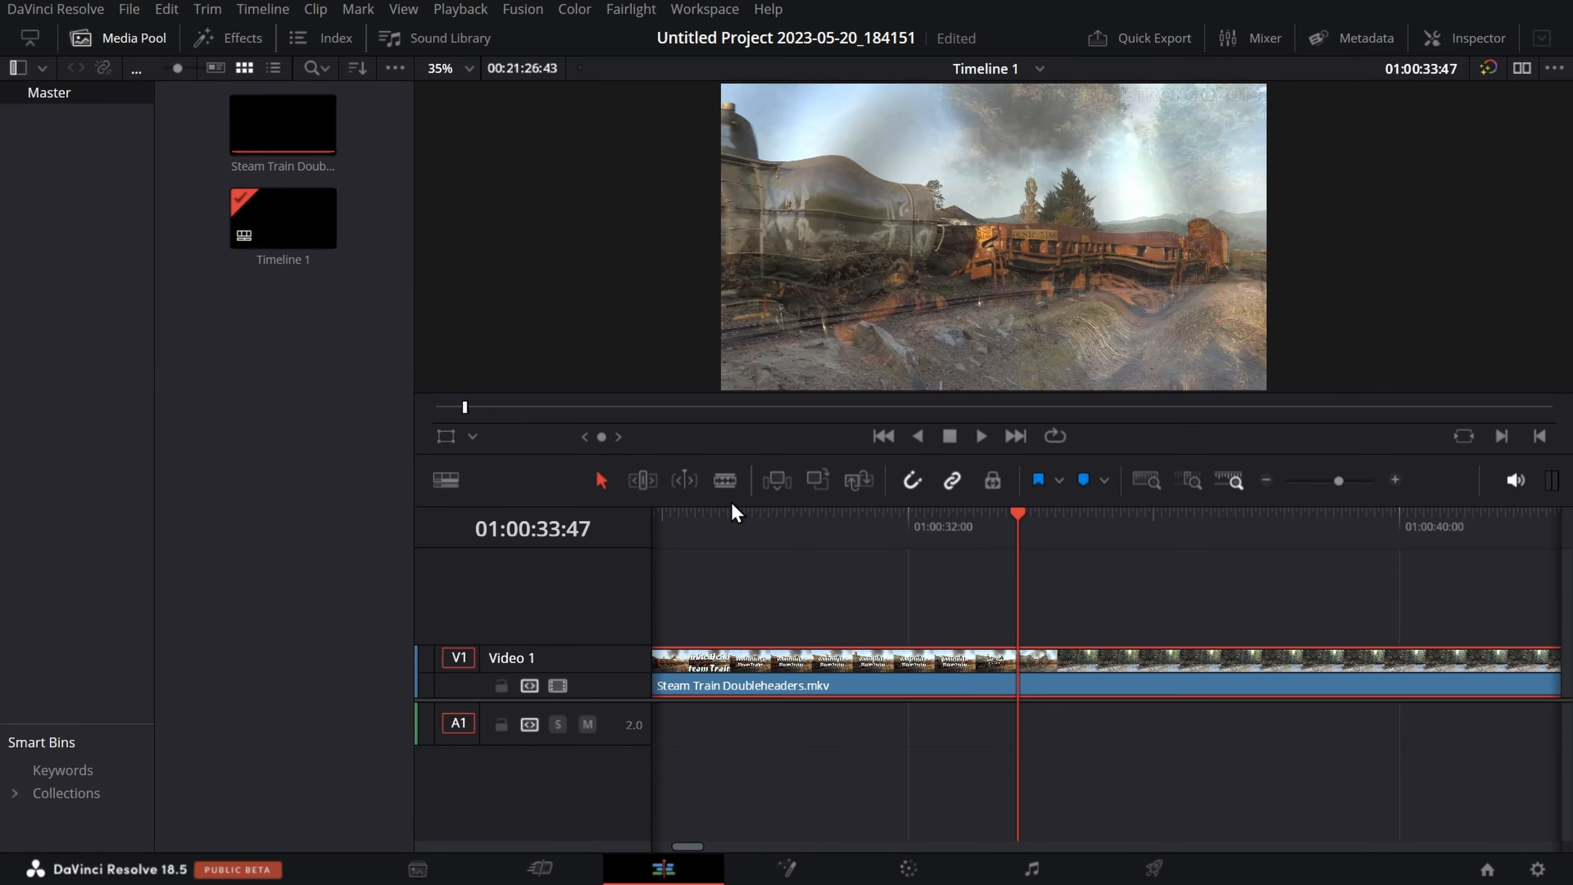
pyautogui.click(726, 486)
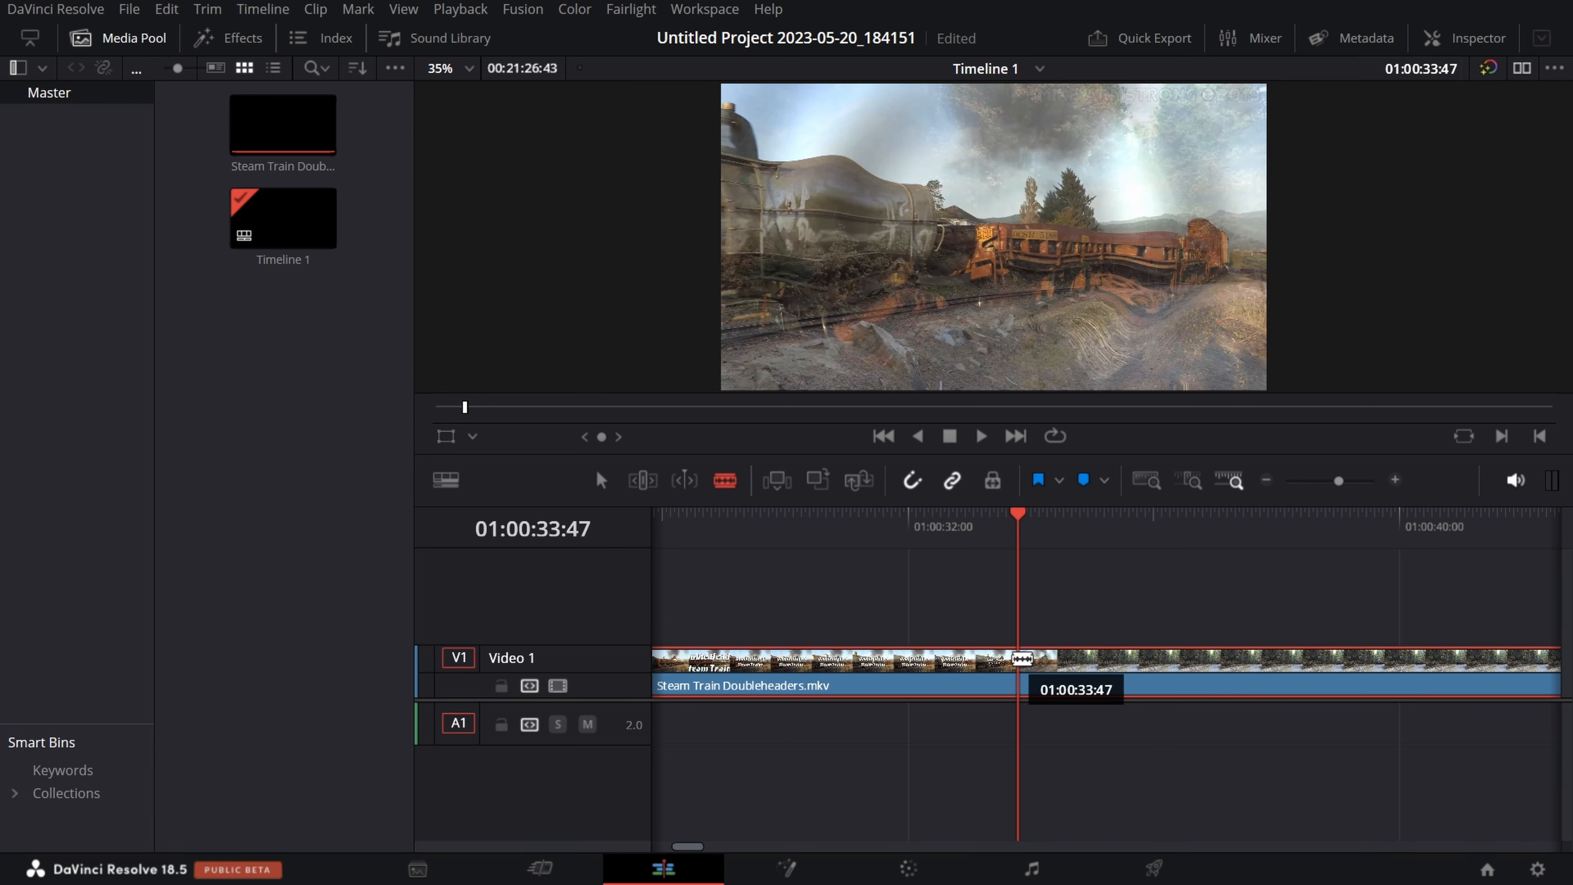
pyautogui.click(1019, 658)
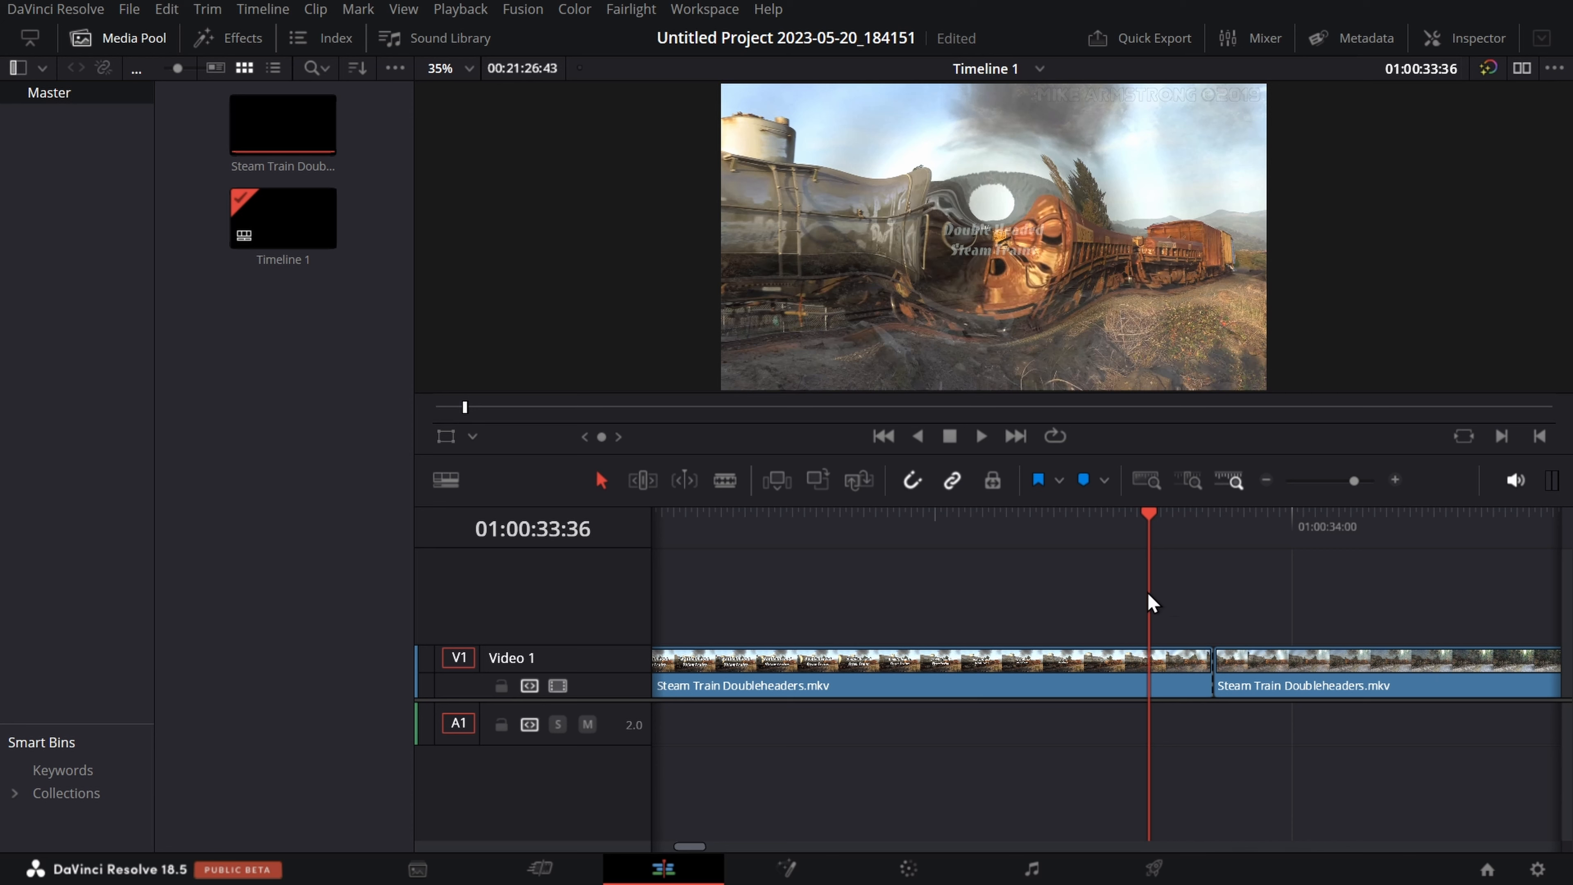
# - Move the playhead frame by frame back and forth up to the cut at 01:00:33:47 to check its position
pyautogui.moveTo(1156, 518); pyautogui.dragTo(1190, 605)
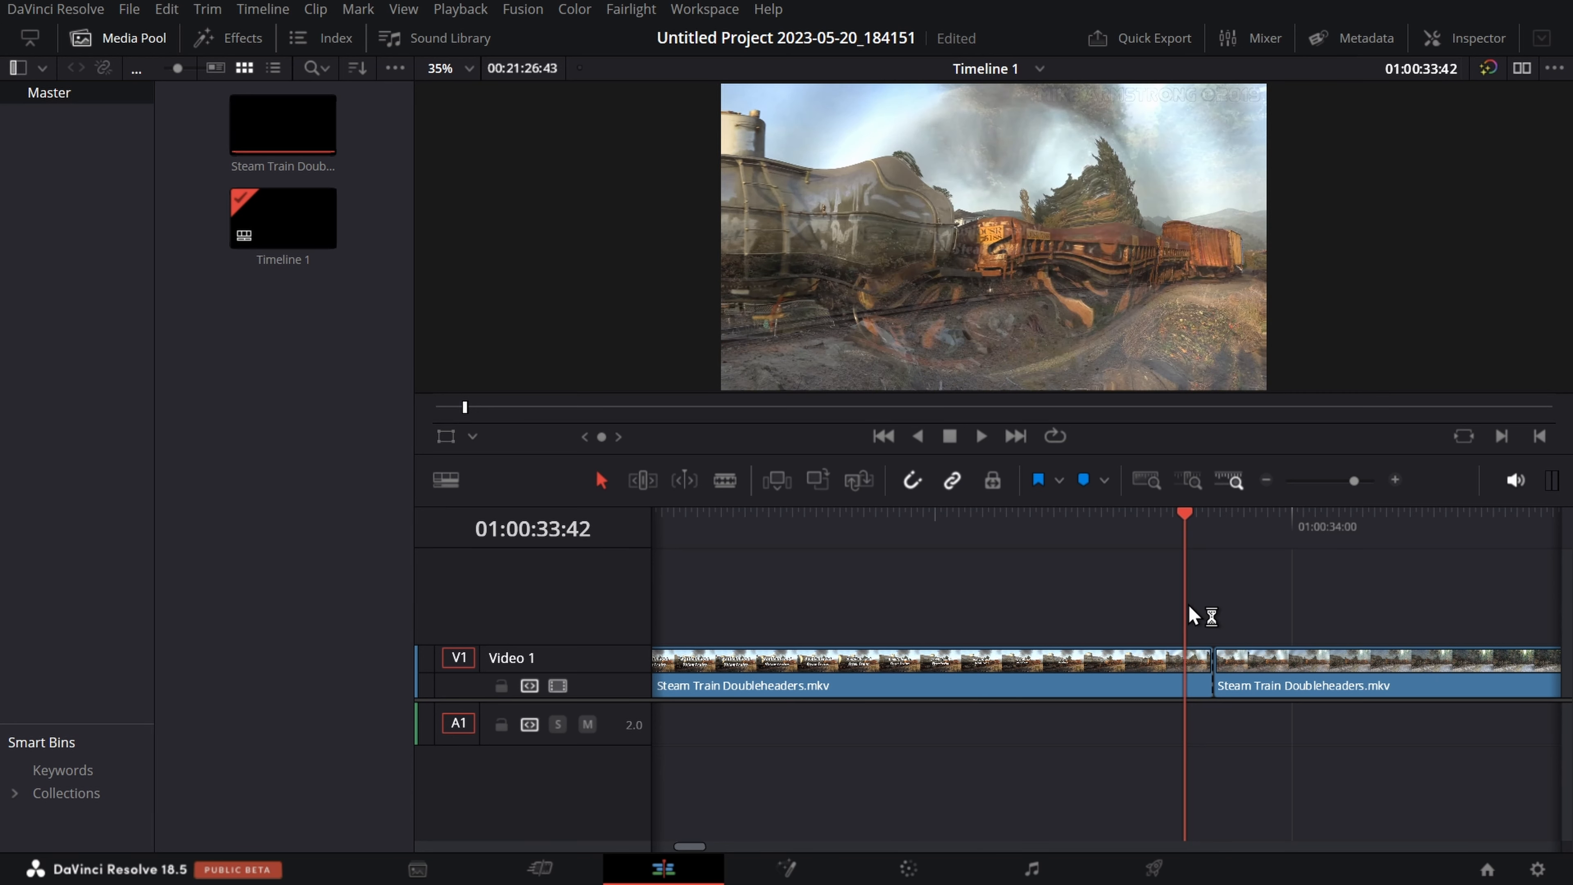
pyautogui.press('Right')
pyautogui.press('Right')
pyautogui.press('Right')
pyautogui.press('Right')
pyautogui.press('Left')
pyautogui.press('Left')
pyautogui.press('Left')
pyautogui.press('Left')
pyautogui.press('Right')
pyautogui.press('Right')
pyautogui.press('Right')
pyautogui.press('Right')
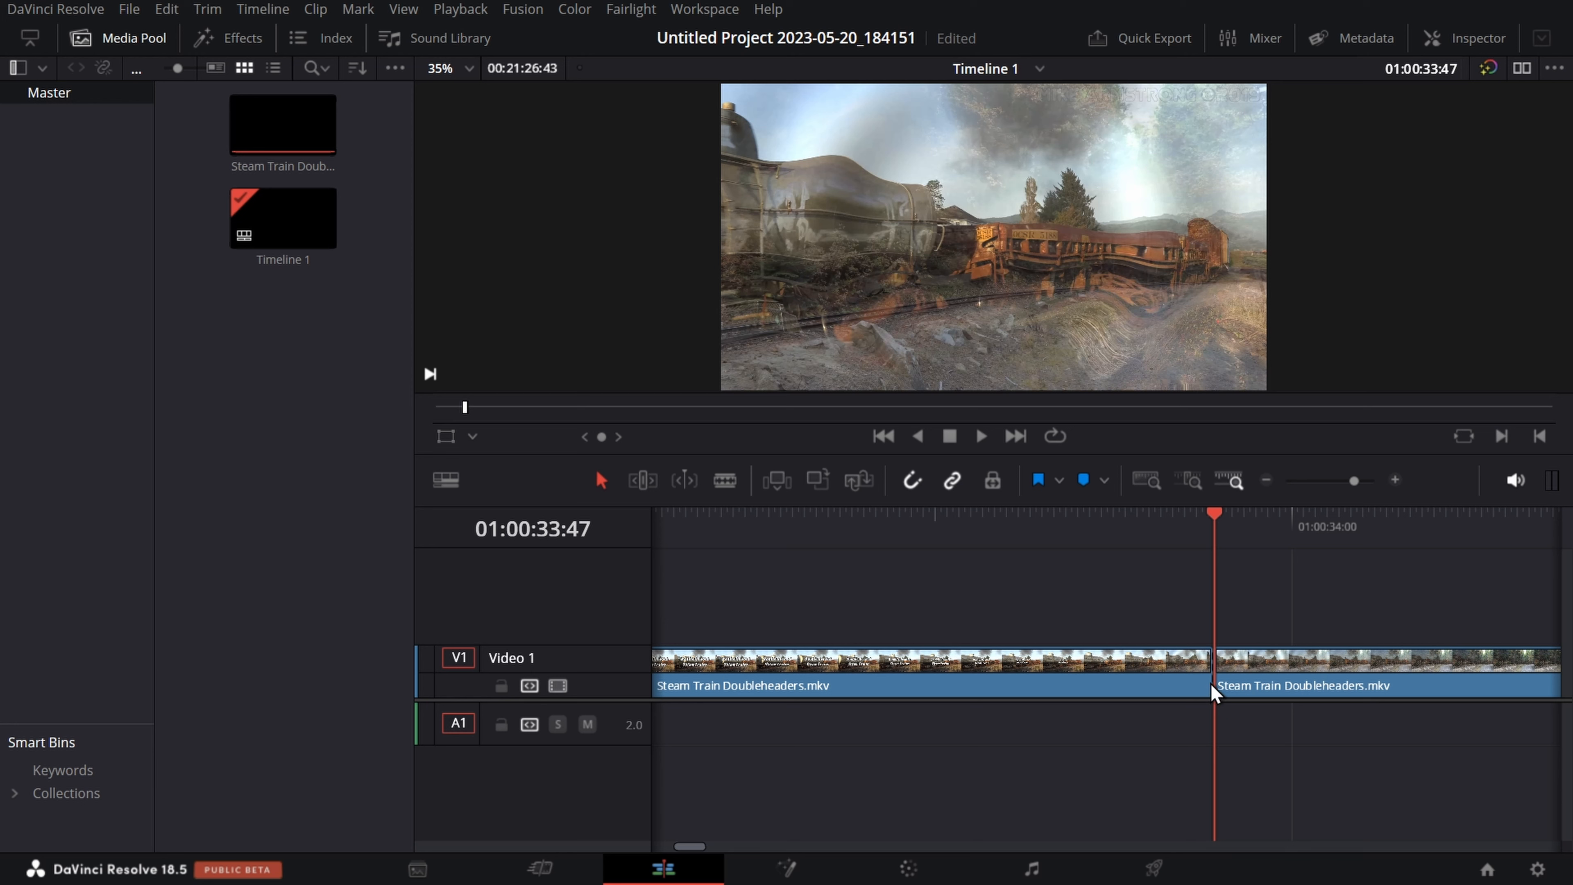
pyautogui.press('Left')
pyautogui.press('Left')
pyautogui.press('Left')
pyautogui.press('Left')
pyautogui.press('Right')
pyautogui.press('Right')
pyautogui.press('Right')
pyautogui.press('Right')
pyautogui.press('Left')
pyautogui.press('Left')
pyautogui.press('Left')
pyautogui.press('Left')
pyautogui.press('Right')
pyautogui.press('Right')
pyautogui.press('Right')
pyautogui.press('Right')
pyautogui.press('Left')
pyautogui.press('Left')
pyautogui.press('Left')
pyautogui.press('Left')
pyautogui.press('Left')
pyautogui.press('Left')
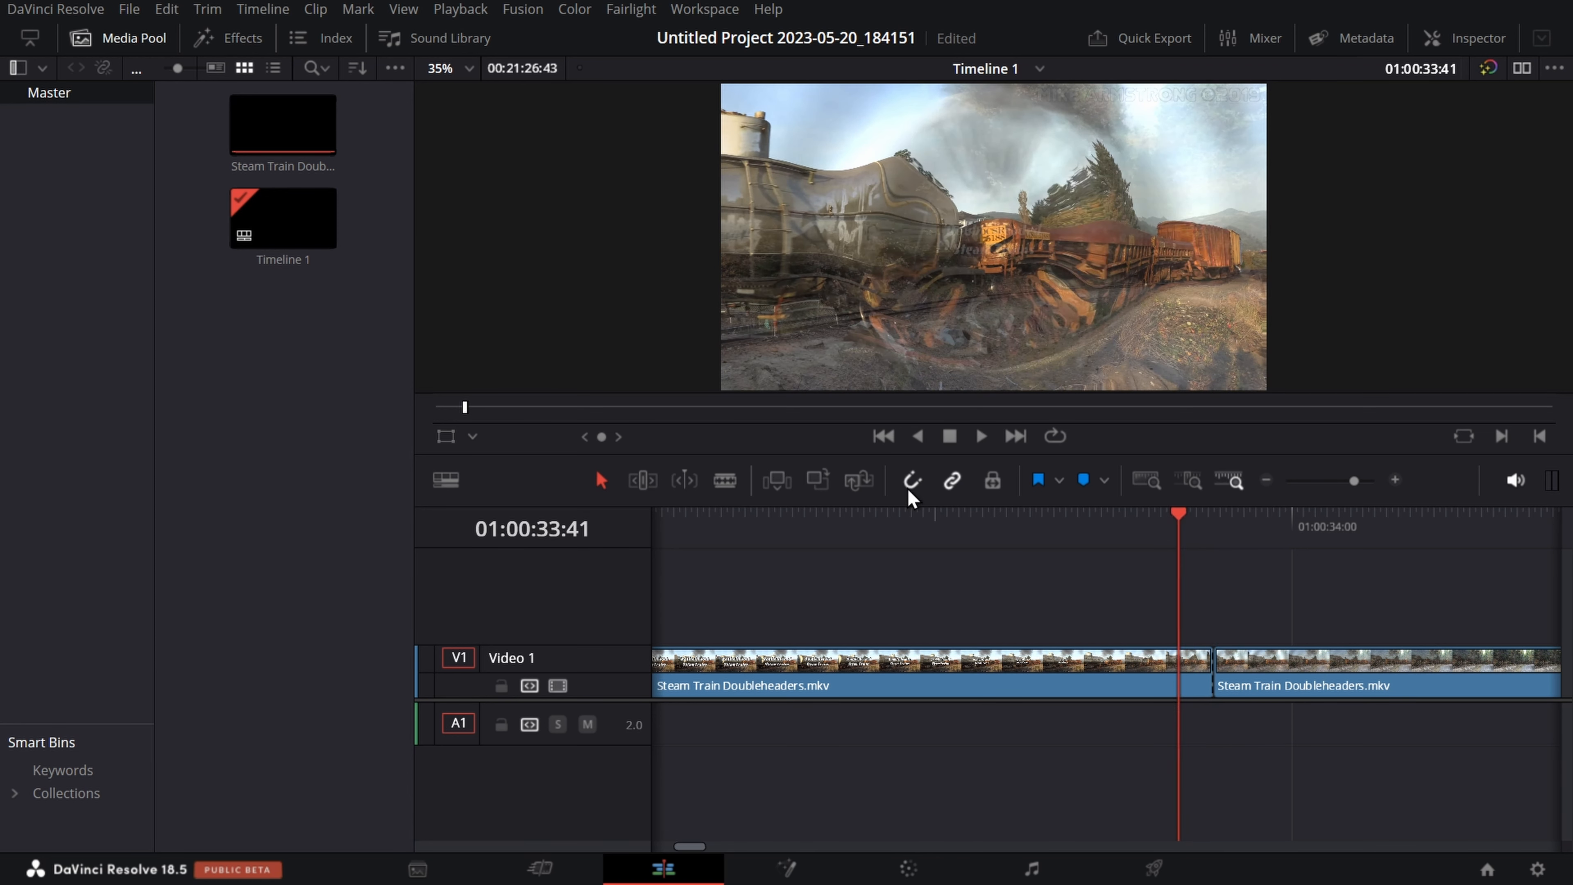
# - Move the playhead towards the cut at 01:00:33:47 with snapping on and off to compare how it behaves
pyautogui.moveTo(1159, 534); pyautogui.dragTo(1196, 669)
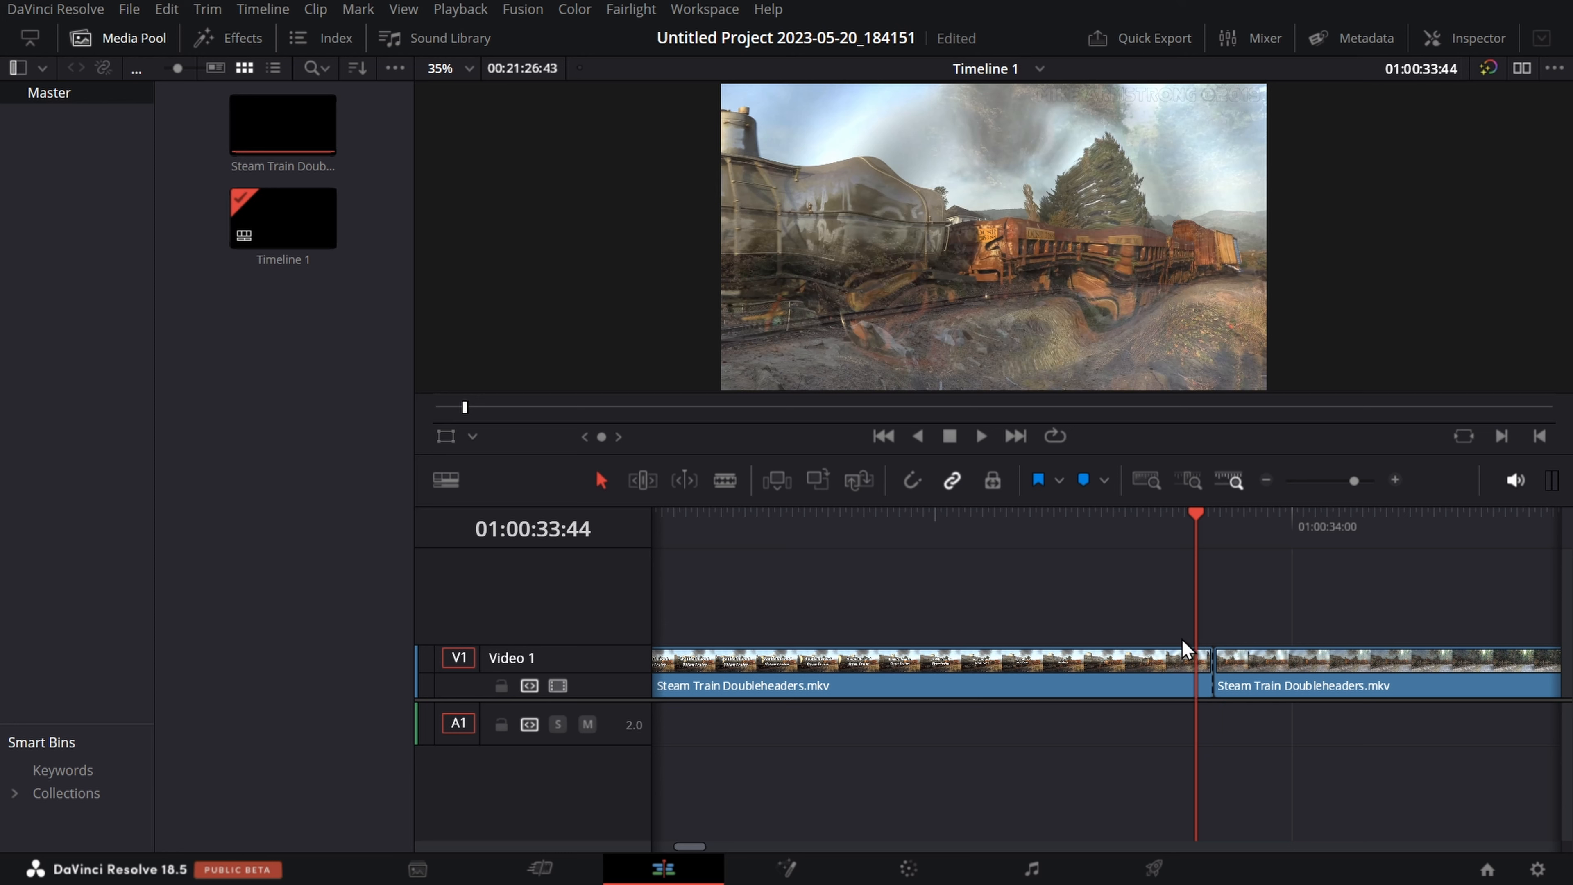
pyautogui.click(910, 484)
pyautogui.click(1115, 544)
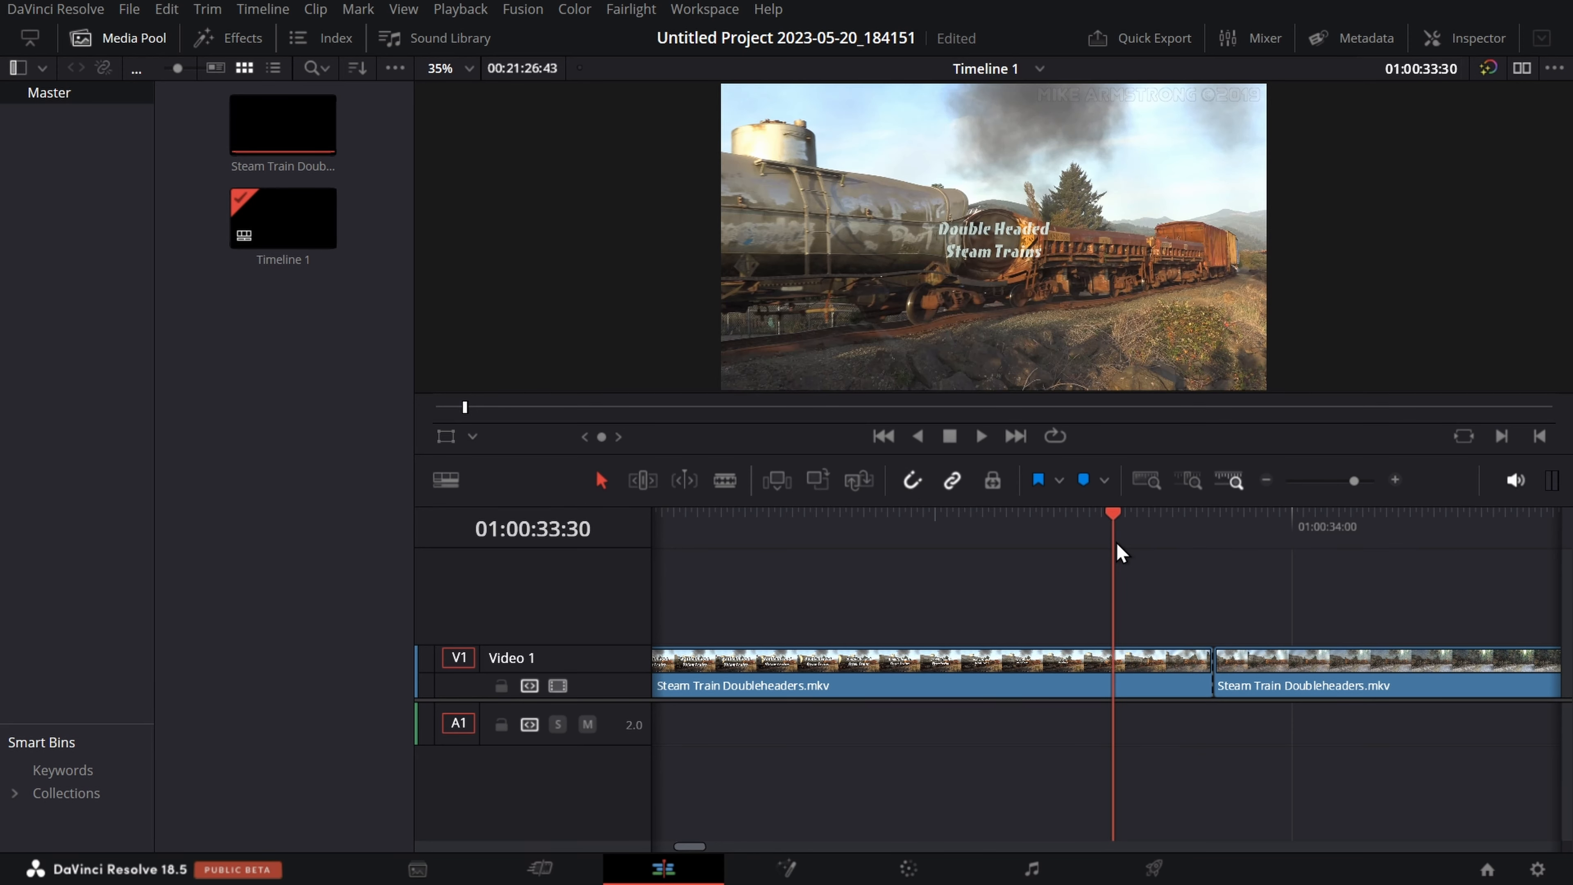
pyautogui.moveTo(1118, 546); pyautogui.dragTo(1189, 688)
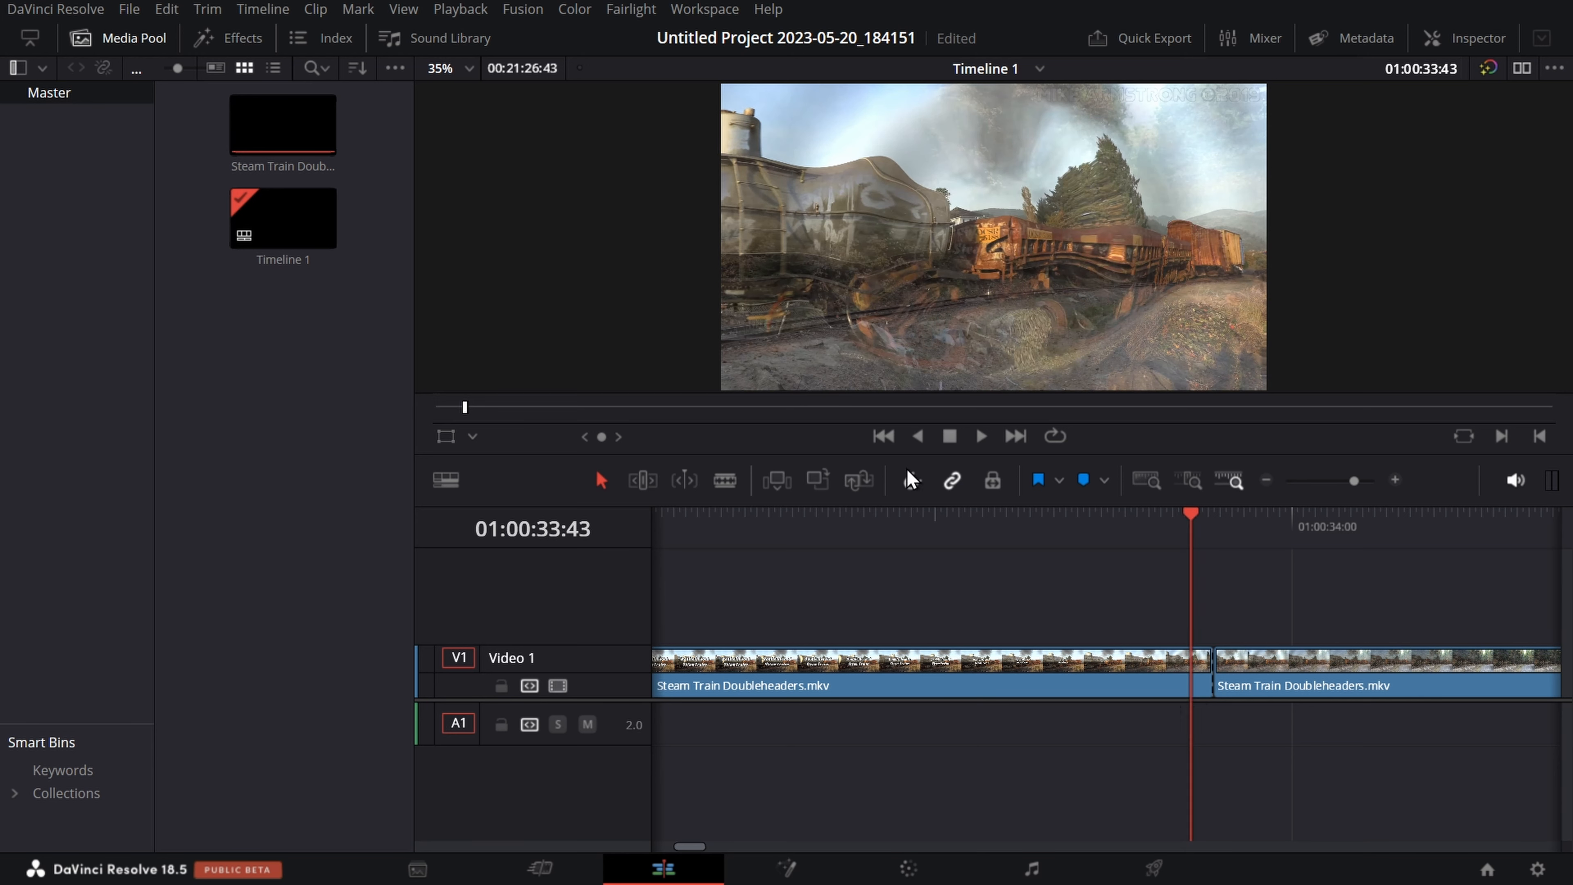
pyautogui.click(1195, 526)
pyautogui.click(1202, 537)
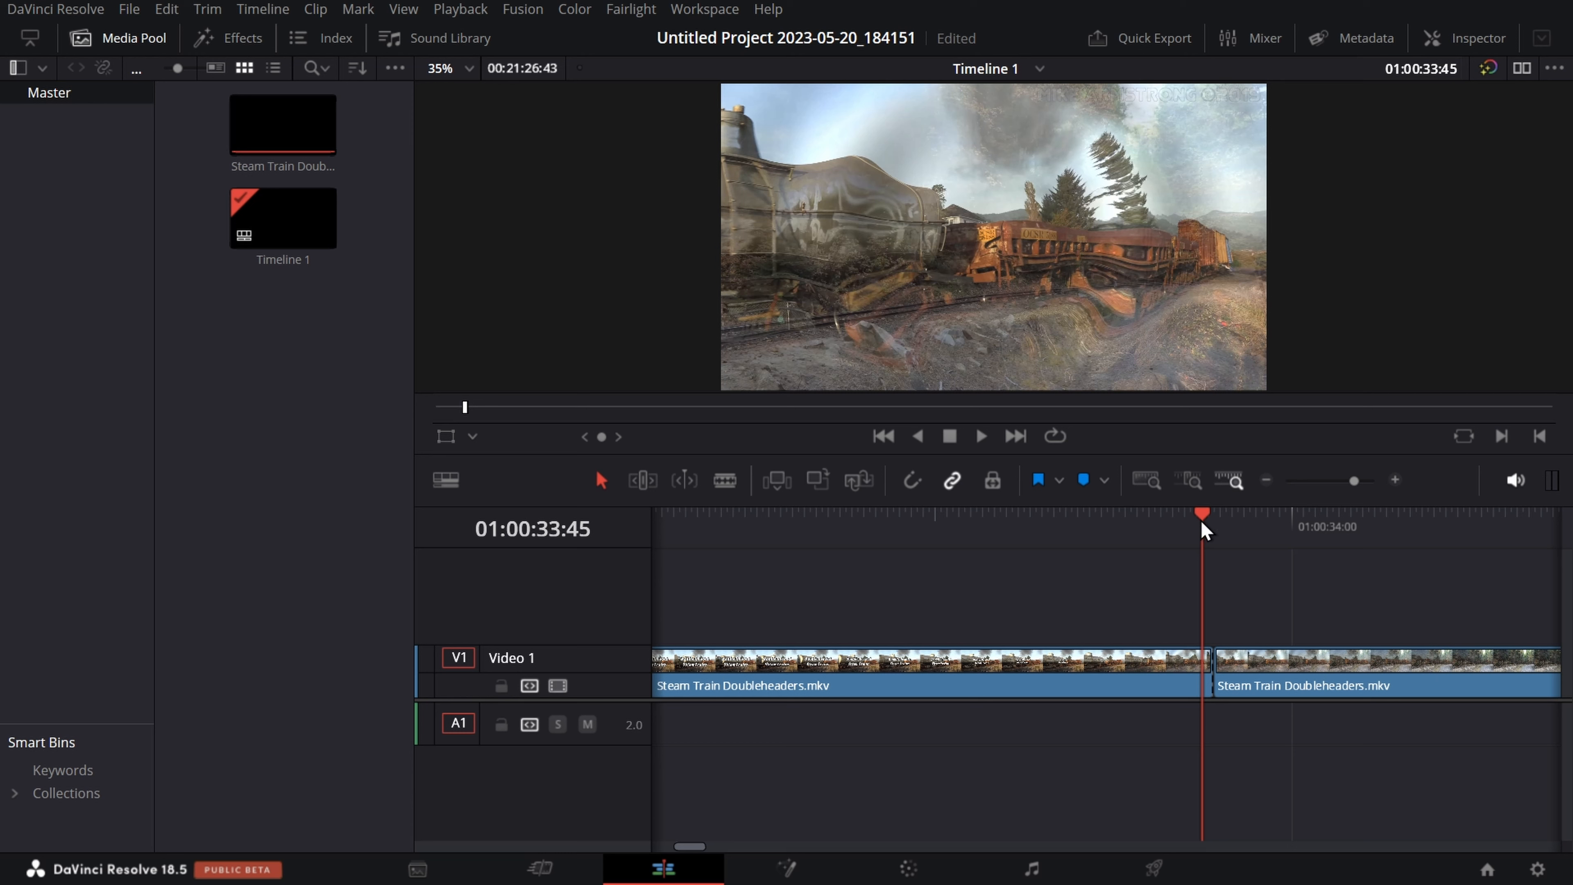
pyautogui.moveTo(1200, 521); pyautogui.dragTo(1214, 529)
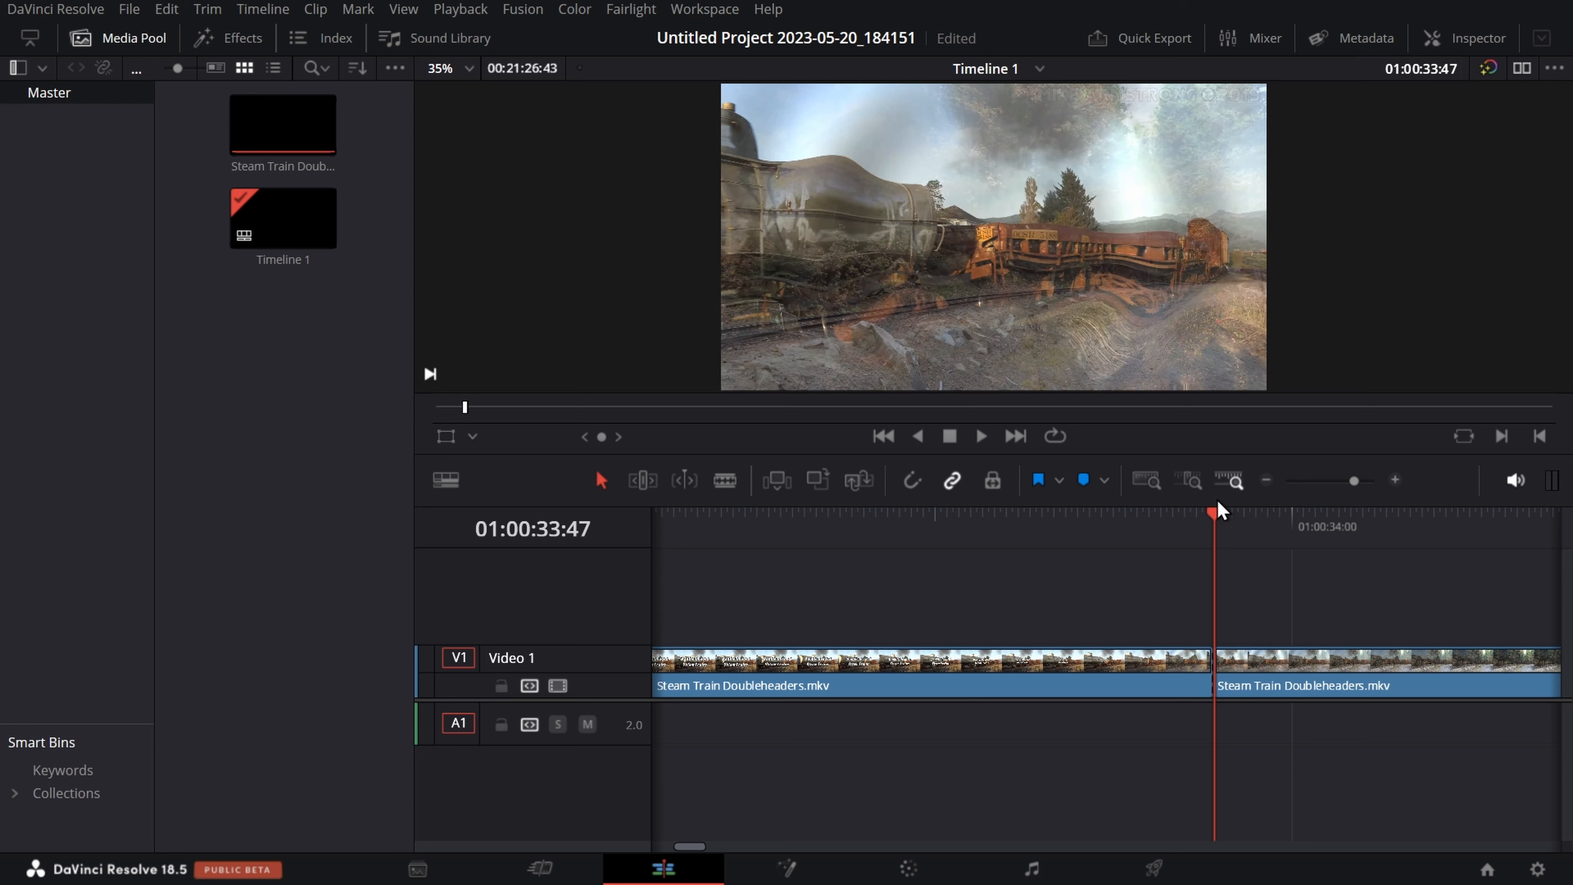
# - Split the clip again at 01:00:33:43 and delete the short piece between the two cuts
pyautogui.moveTo(1214, 521); pyautogui.dragTo(1191, 523)
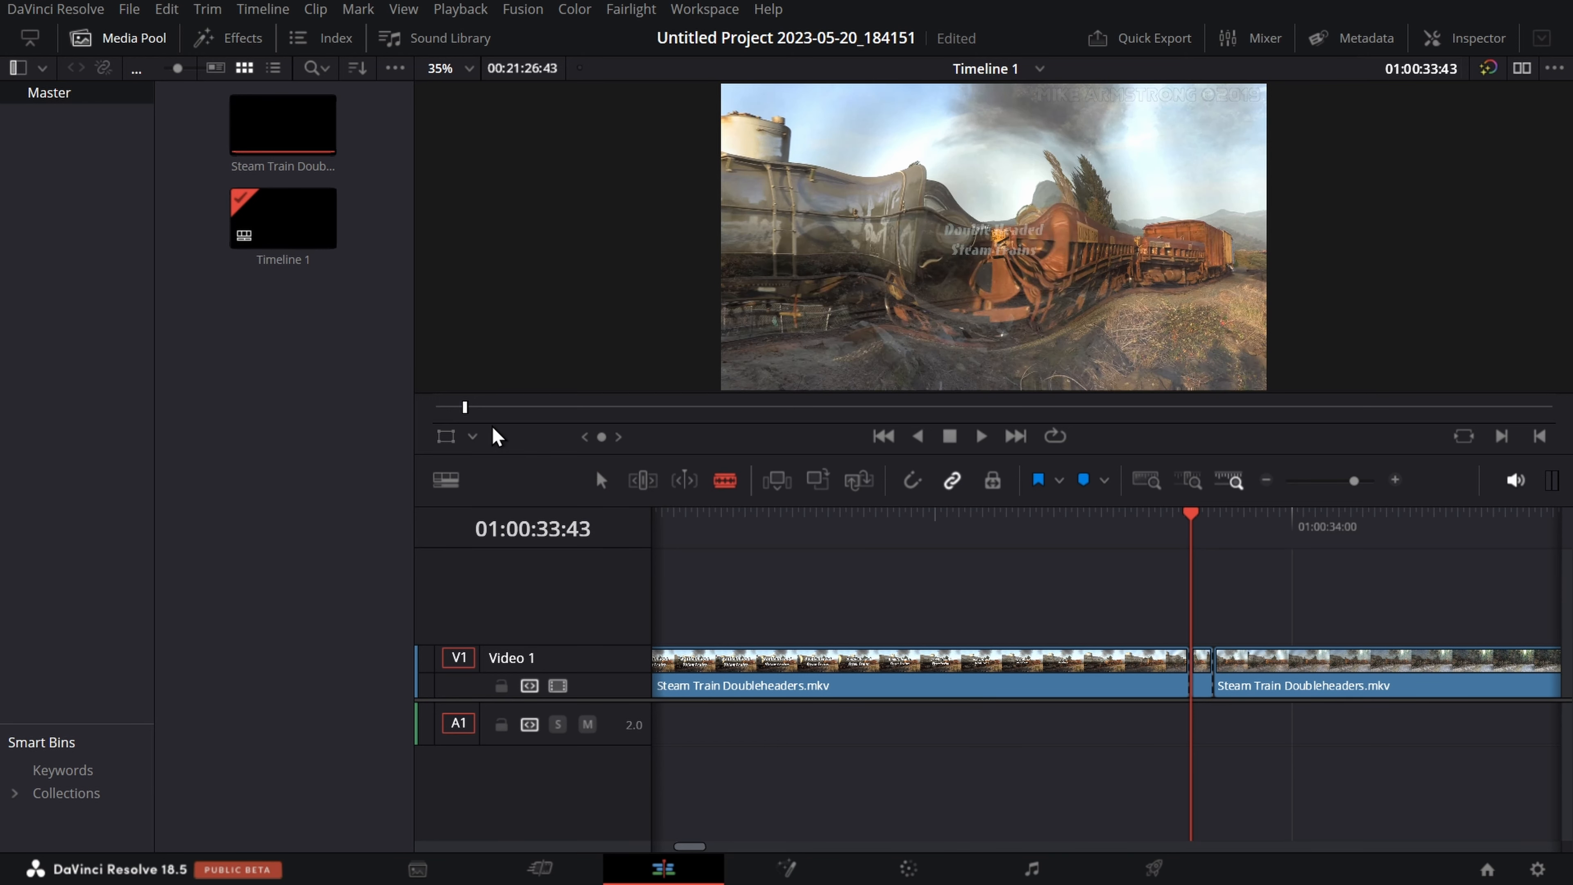
pyautogui.click(599, 481)
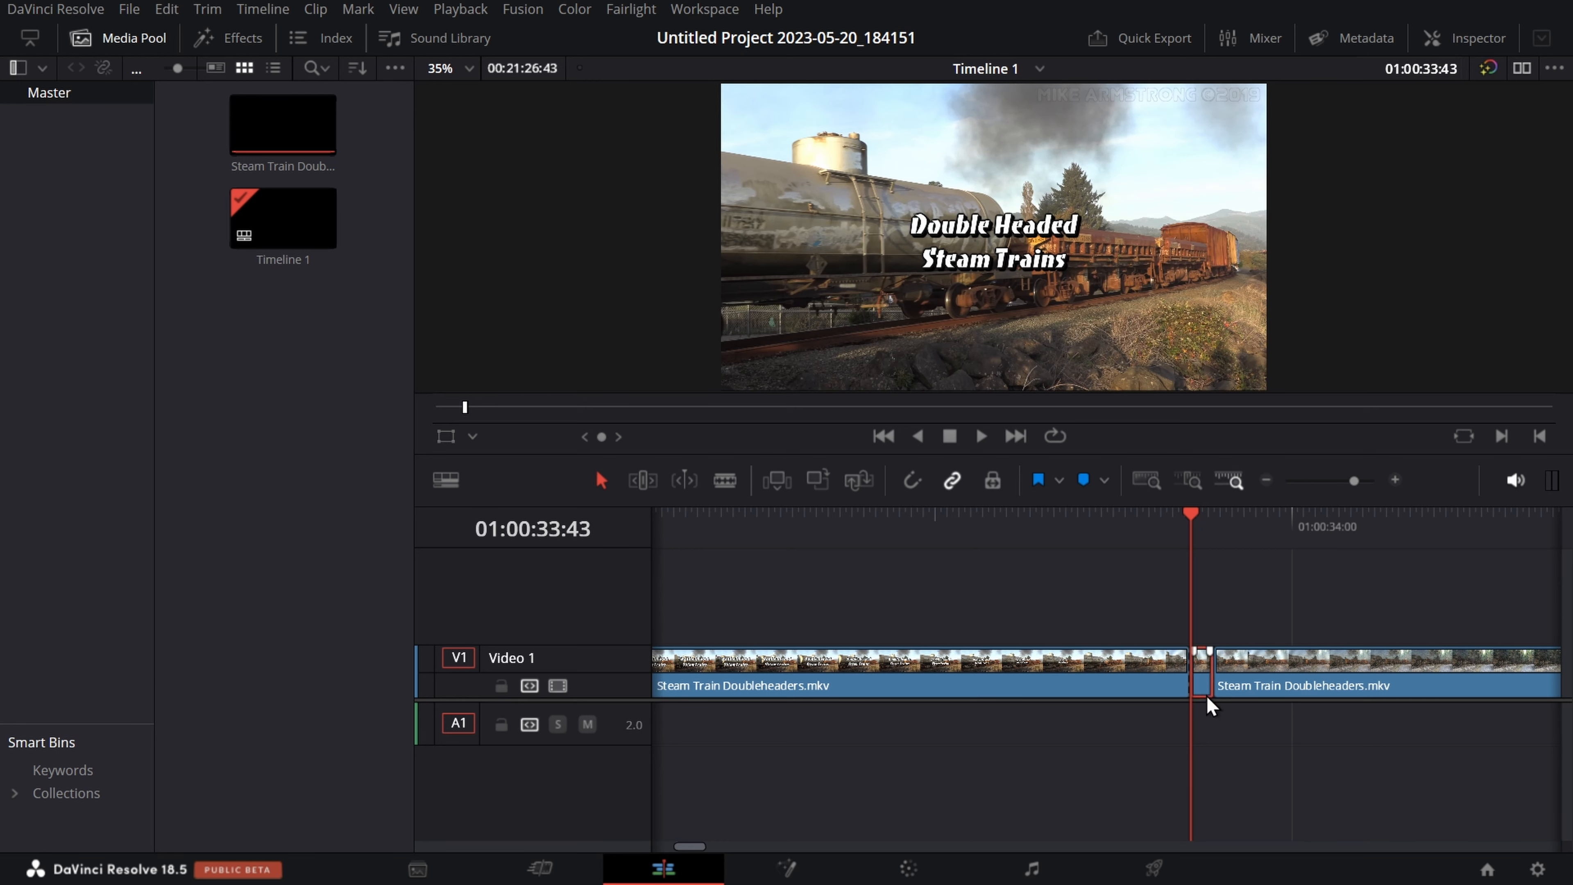
pyautogui.click(1208, 696)
pyautogui.press('Delete')
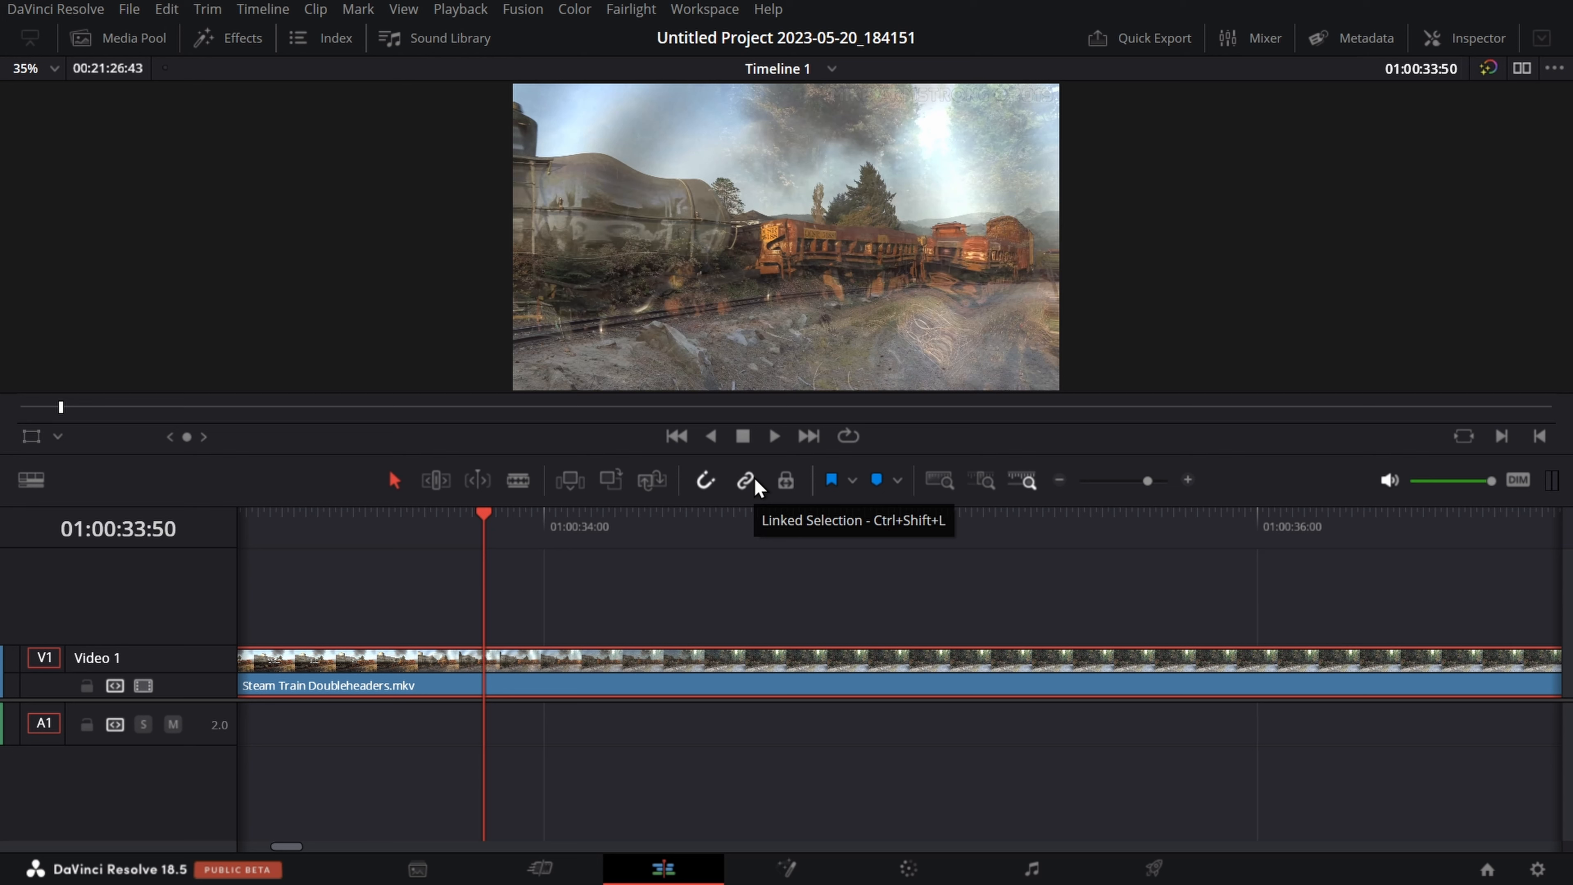
# - Lock the Video 1 and A1 tracks and try to move the Steam Train clip
pyautogui.click(786, 482)
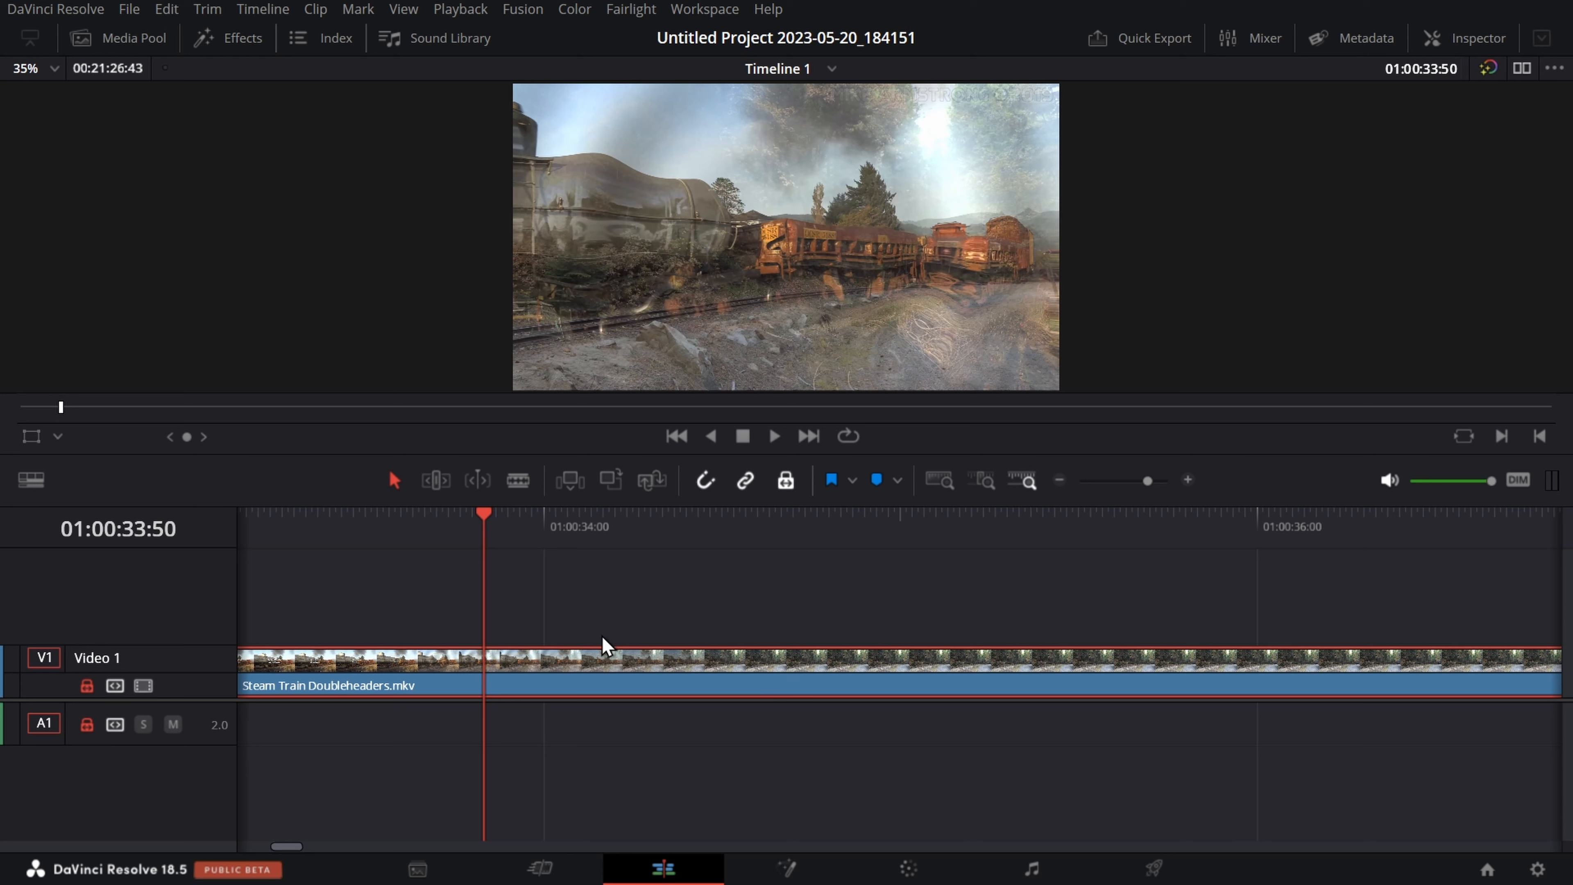
pyautogui.moveTo(638, 663); pyautogui.dragTo(698, 656)
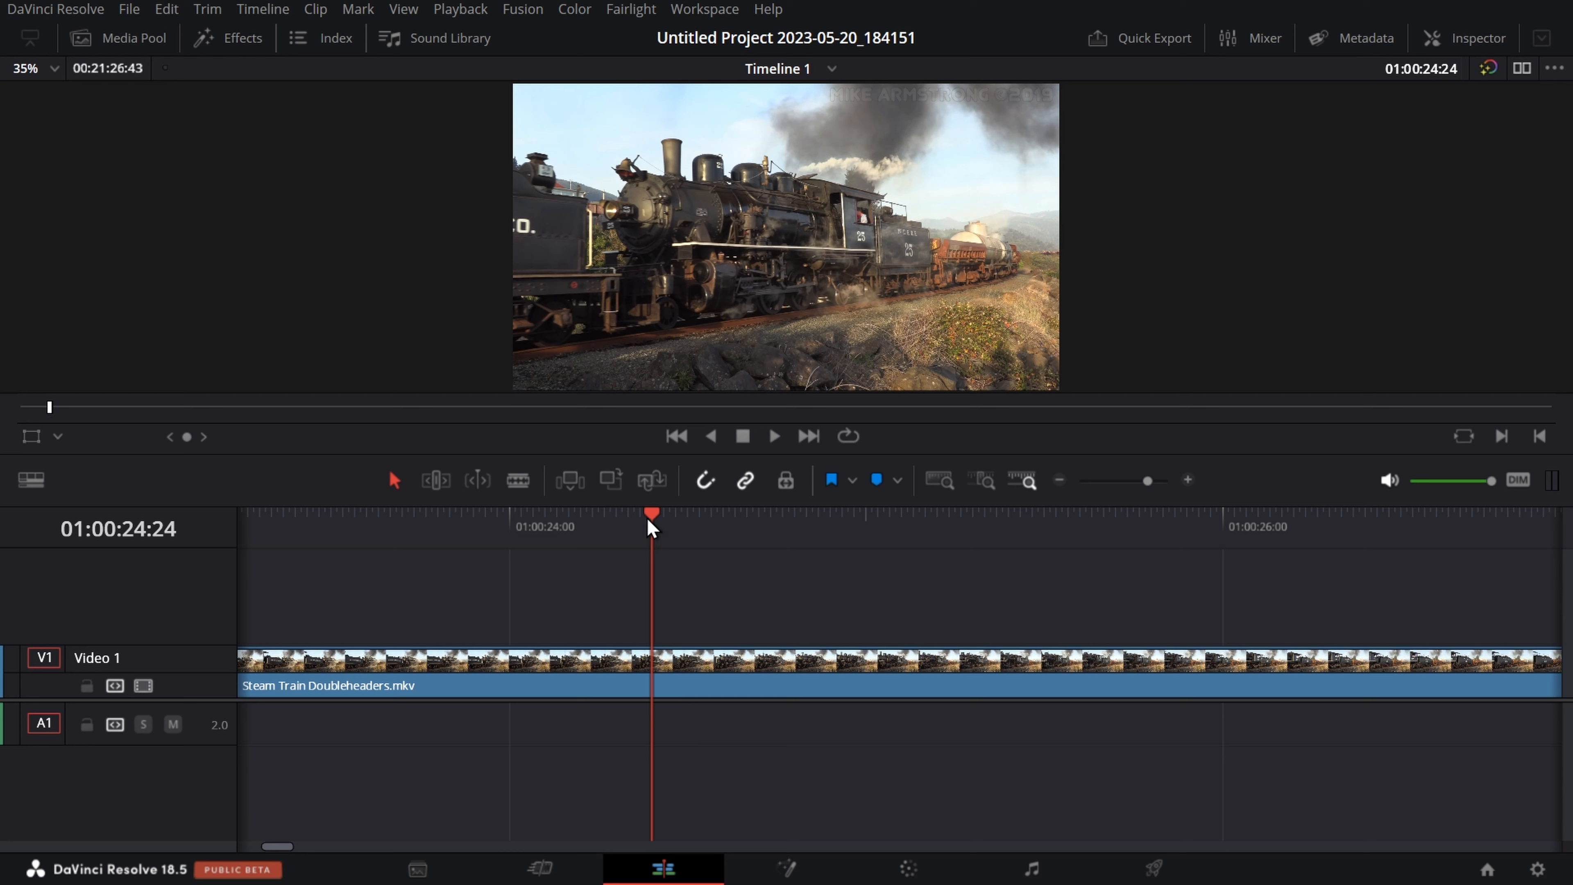
# - Move the playhead to 01:00:29:18 and select the Steam Train clip on Video 1
pyautogui.moveTo(648, 529); pyautogui.dragTo(802, 657)
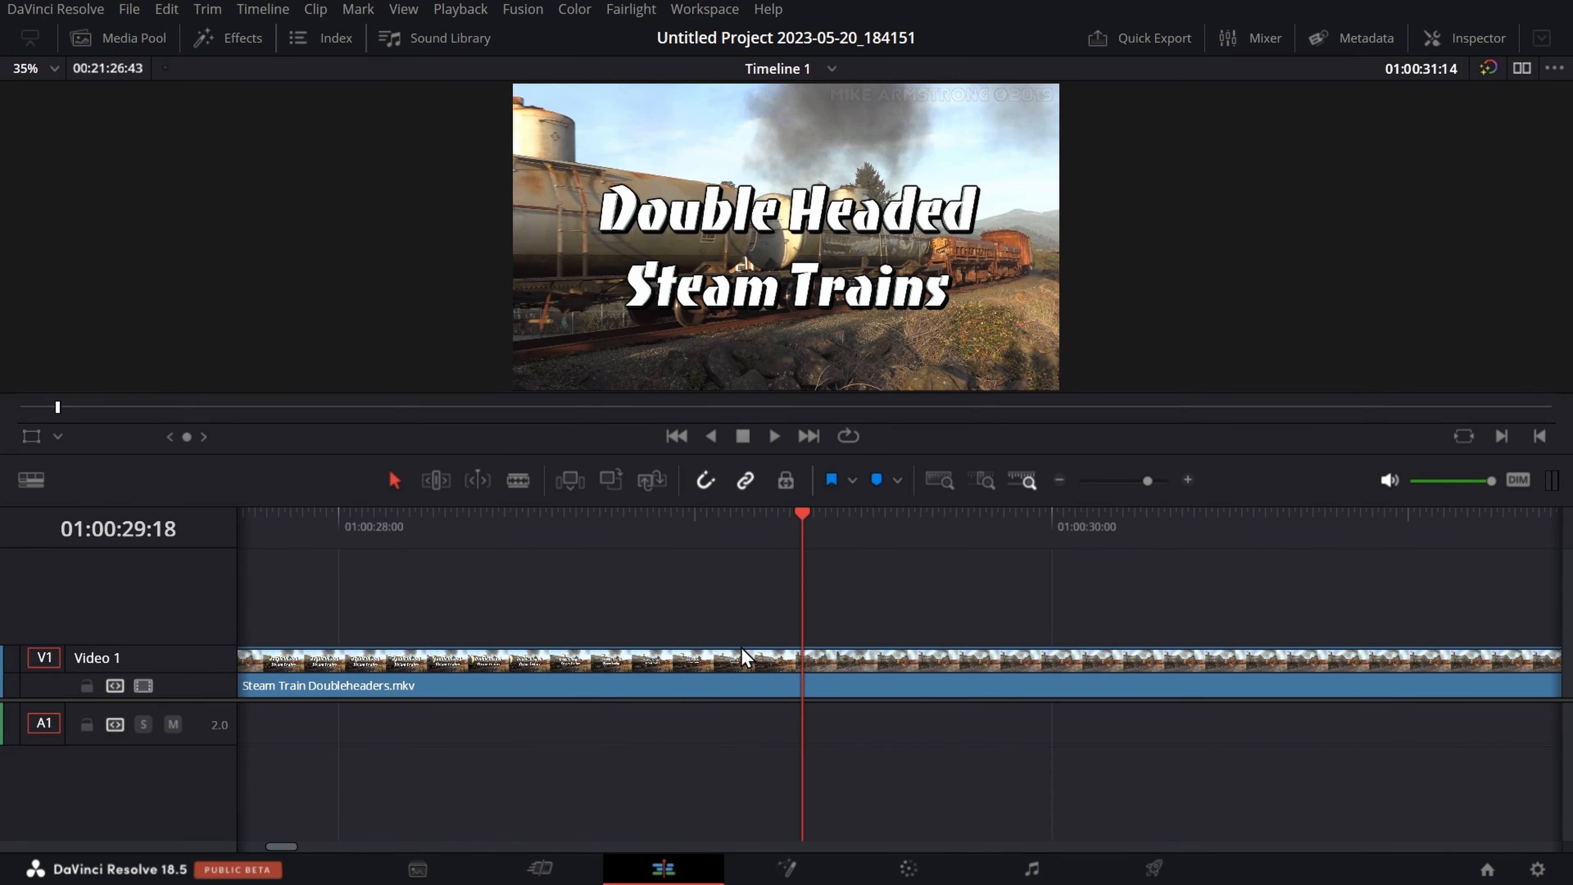
pyautogui.click(1050, 659)
pyautogui.moveTo(1072, 678); pyautogui.dragTo(1081, 722)
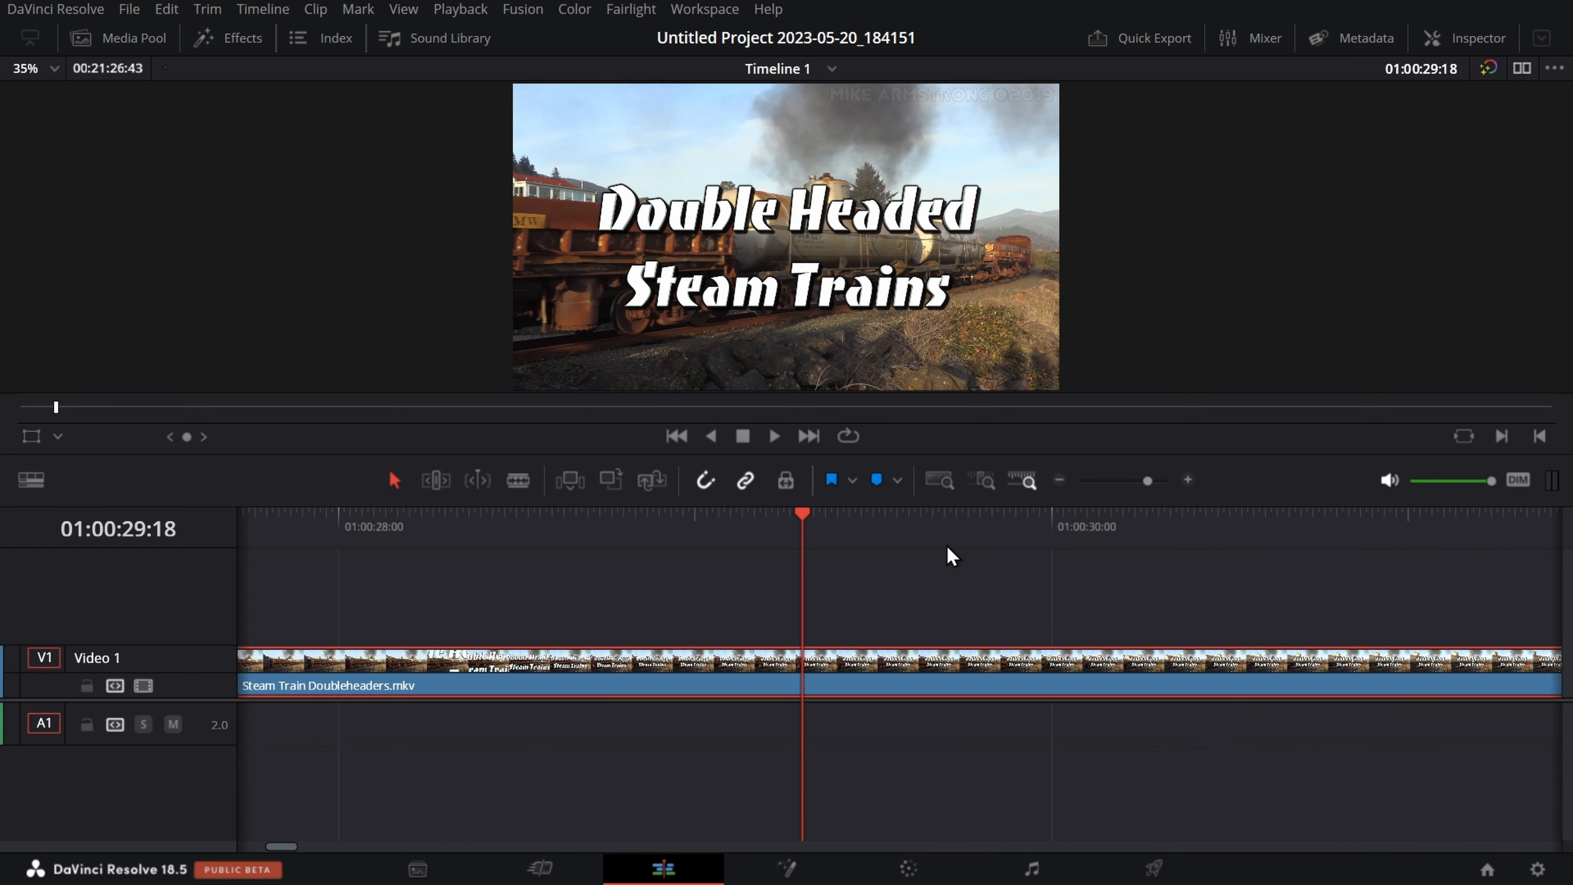
# - Turn on Position Lock for all tracks, move the playhead to 01:00:30:16 and try to shift the Steam Train clip on Video 1
pyautogui.click(786, 481)
pyautogui.moveTo(977, 606); pyautogui.dragTo(1146, 700)
pyautogui.moveTo(1431, 699)
pyautogui.mouseDown()
pyautogui.moveTo(1376, 696)
pyautogui.moveTo(1402, 699)
pyautogui.mouseUp()
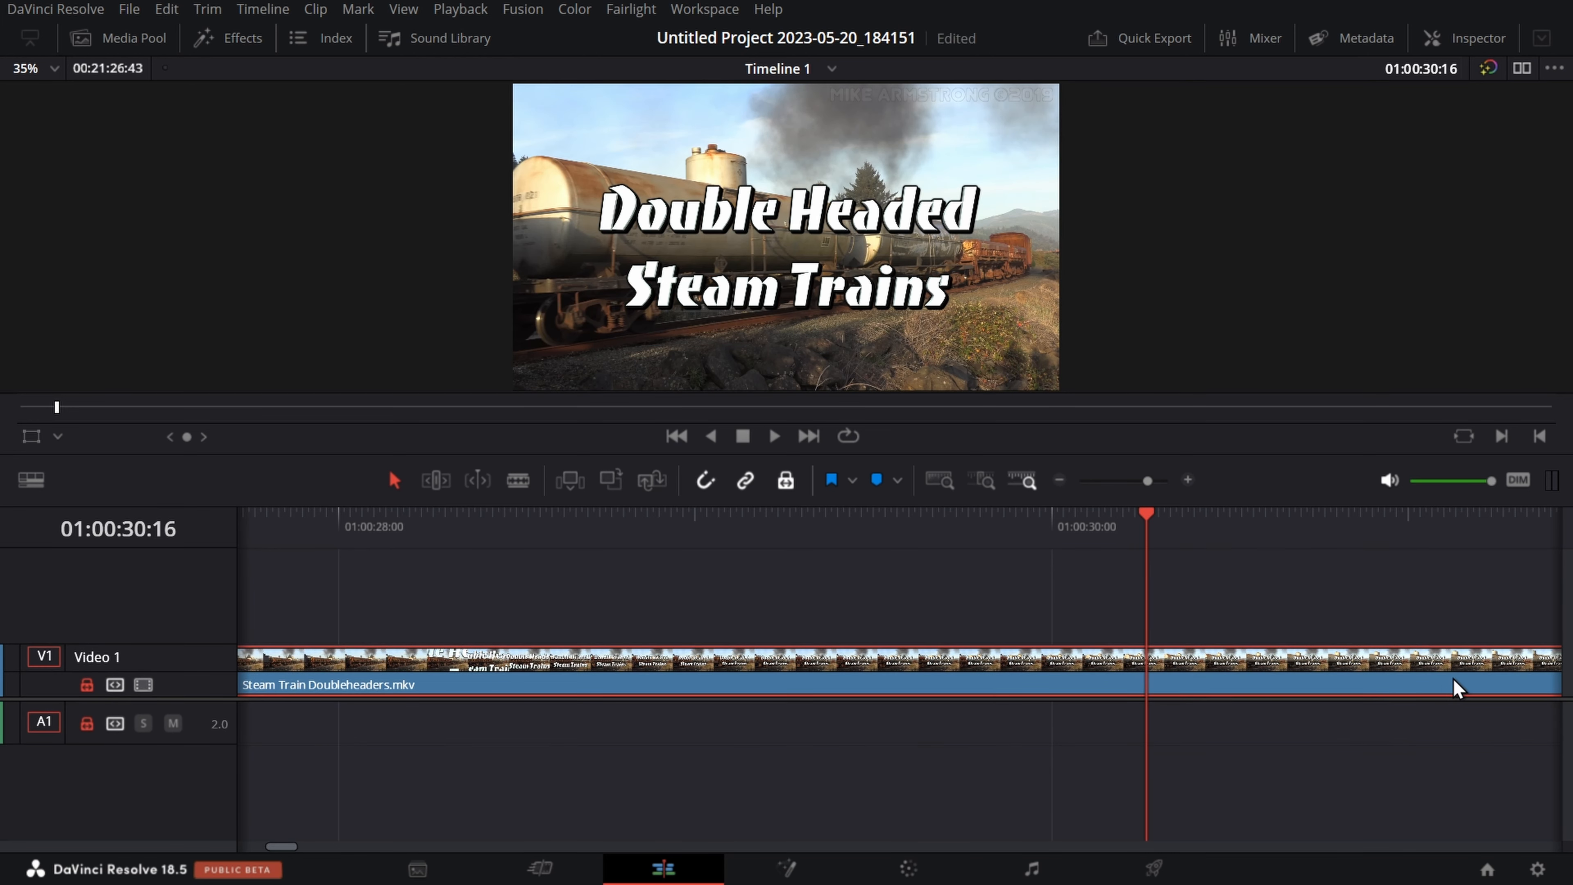
# - Scrub back and forth through the timeline to 01:00:35:55 and select the Video 1 clip after the cut
pyautogui.click(1133, 534)
pyautogui.moveTo(1133, 537); pyautogui.dragTo(428, 682)
pyautogui.moveTo(572, 692); pyautogui.dragTo(1440, 688)
pyautogui.click(1439, 684)
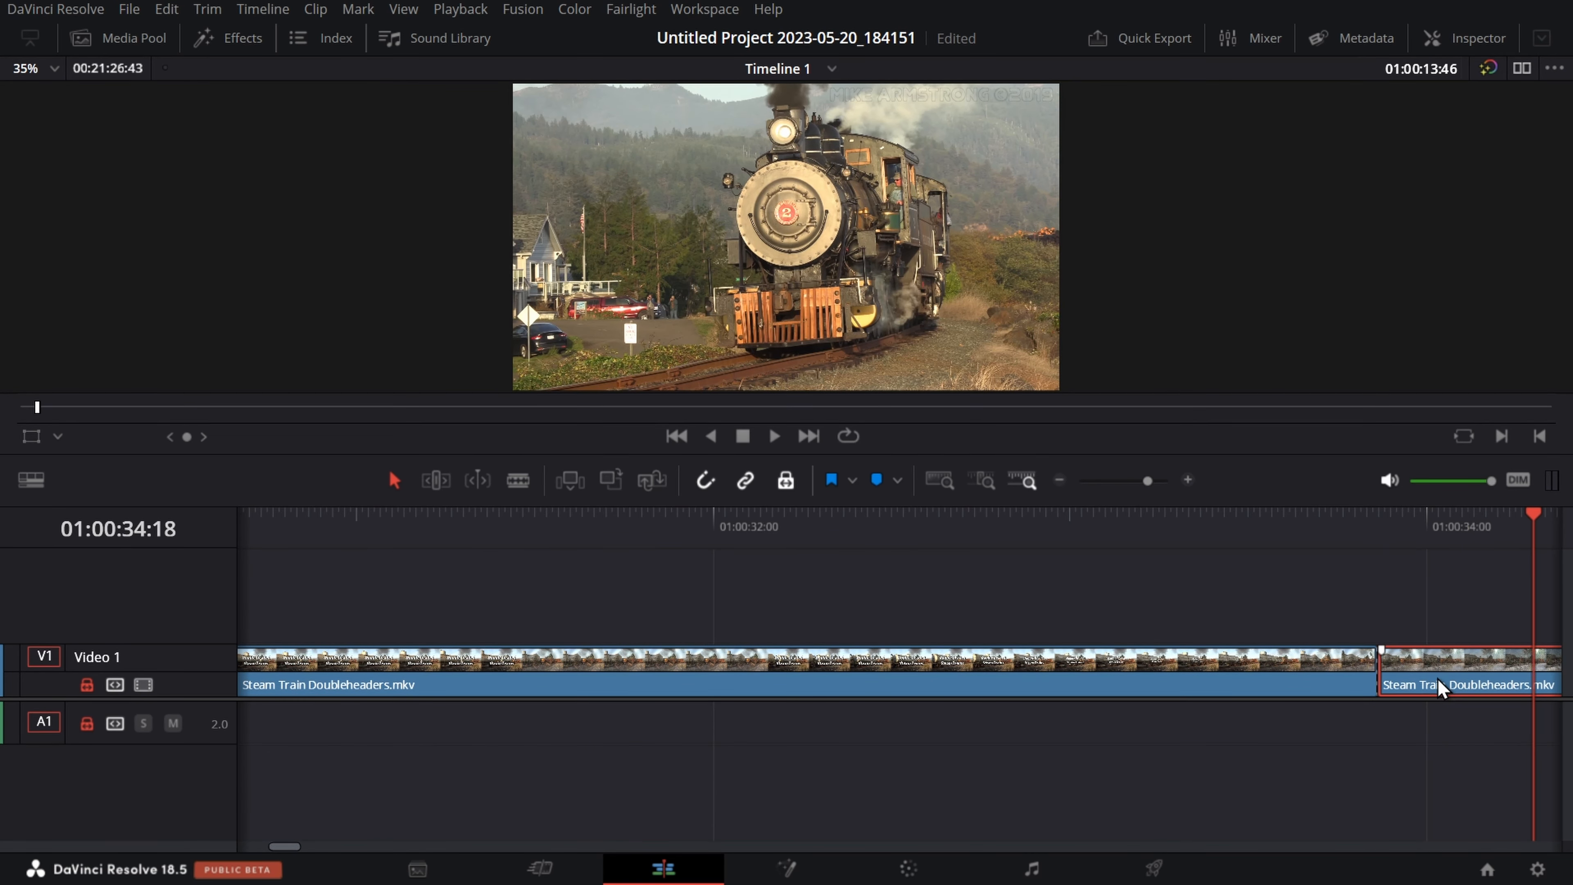
pyautogui.moveTo(1529, 604); pyautogui.dragTo(1434, 614)
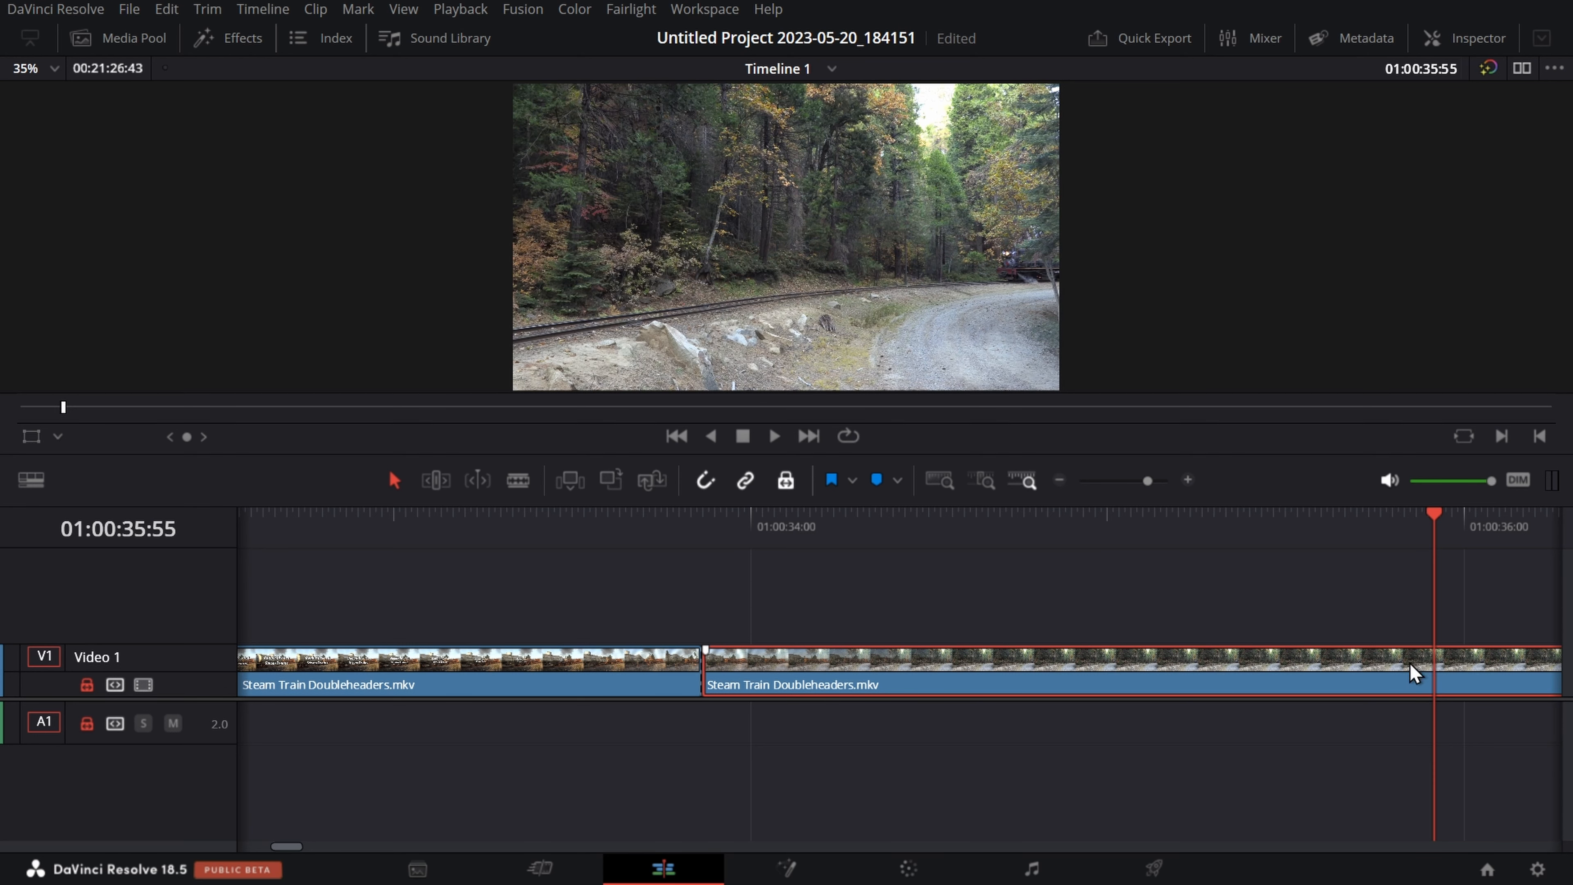
# - Roll the cut between the two Video 1 clips to an earlier point, and turn Position Lock off
pyautogui.press('Up')
pyautogui.moveTo(705, 666); pyautogui.dragTo(425, 719)
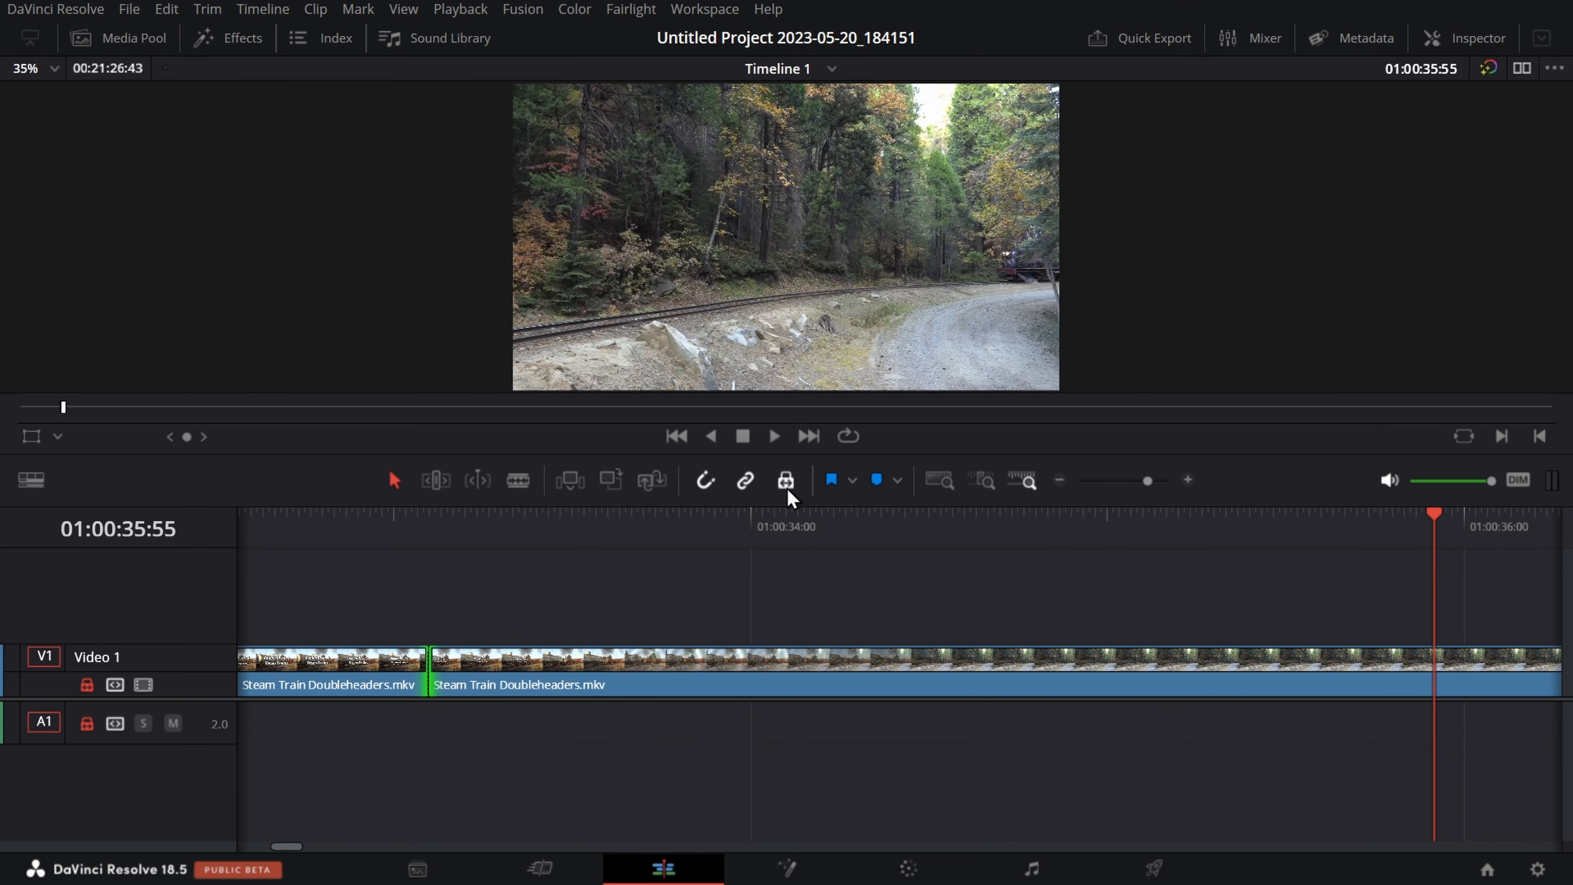
pyautogui.click(786, 481)
pyautogui.click(559, 668)
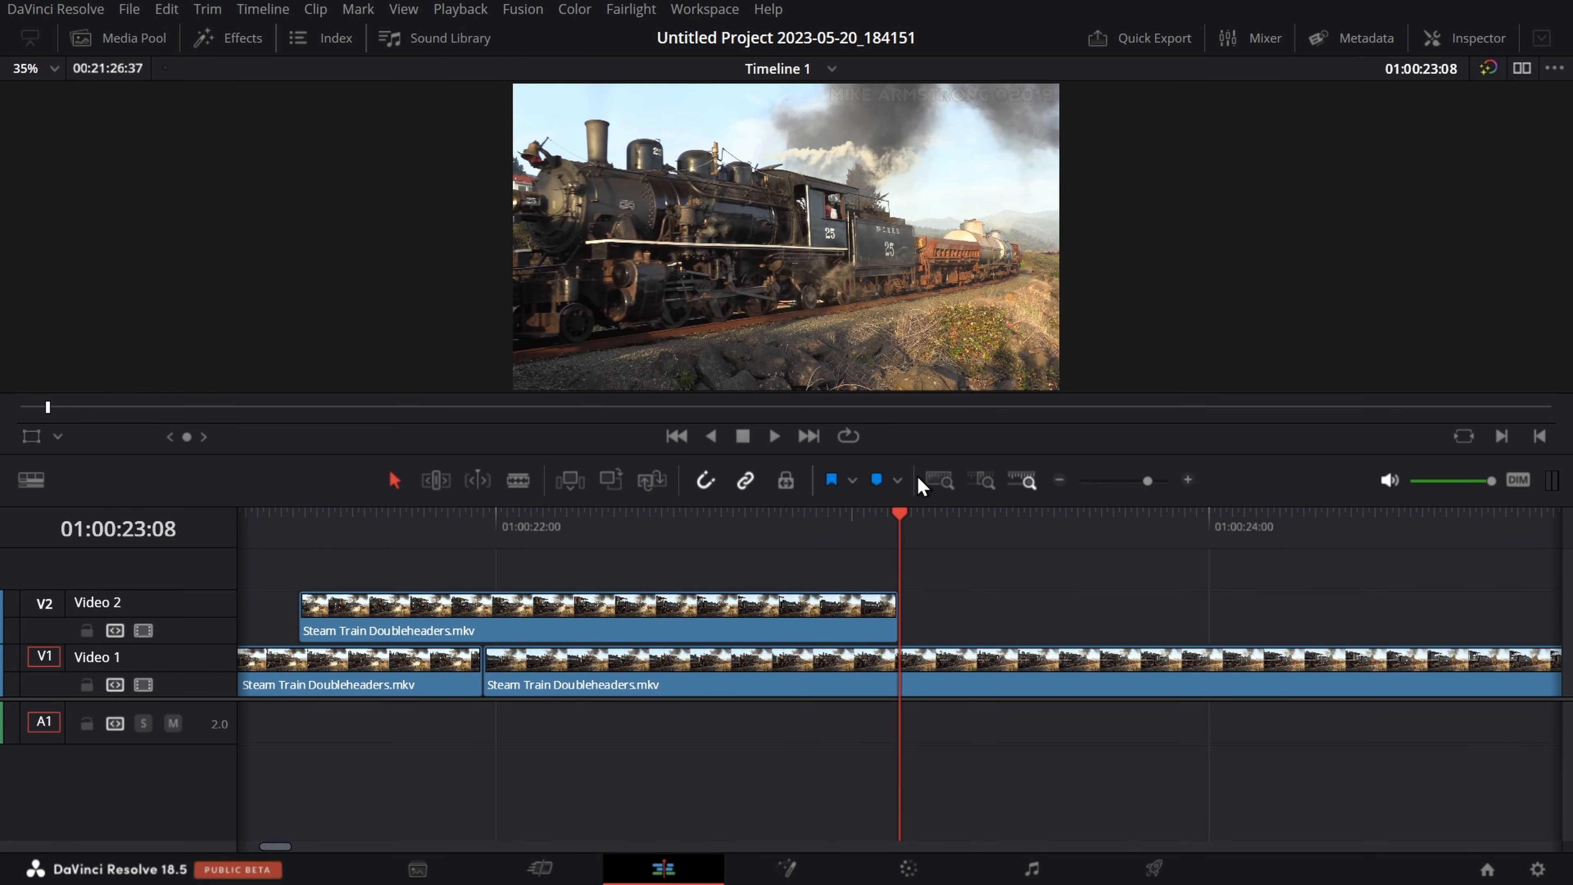
# - Select the Video 1 clip after the cut at 01:00:21:58, go to its end and scrub back to 01:20:22:37
pyautogui.moveTo(899, 545); pyautogui.dragTo(483, 585)
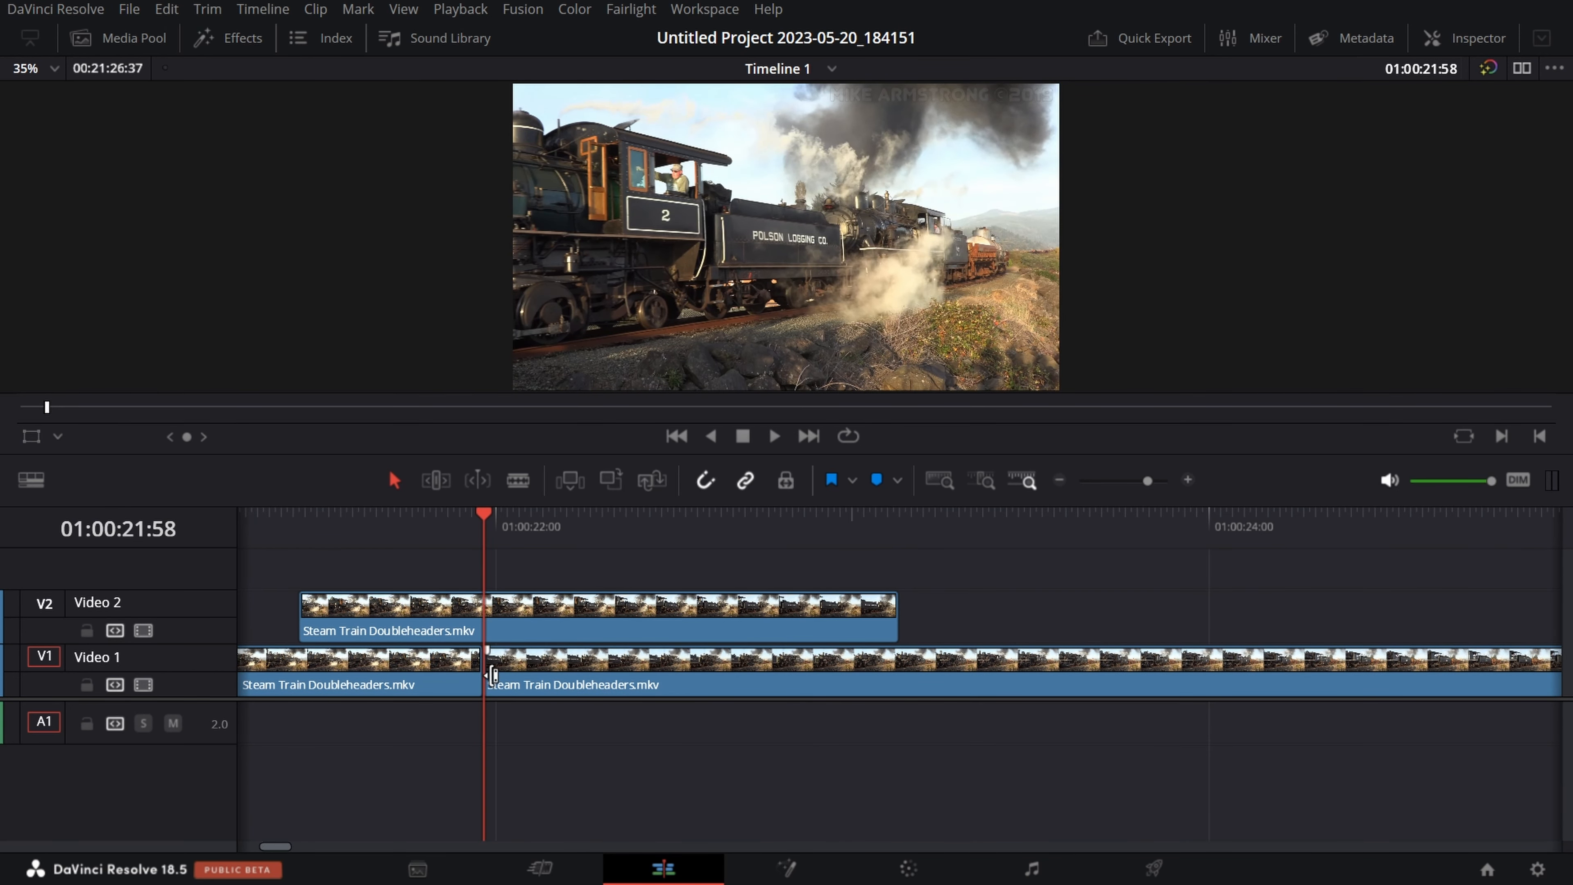
pyautogui.click(969, 658)
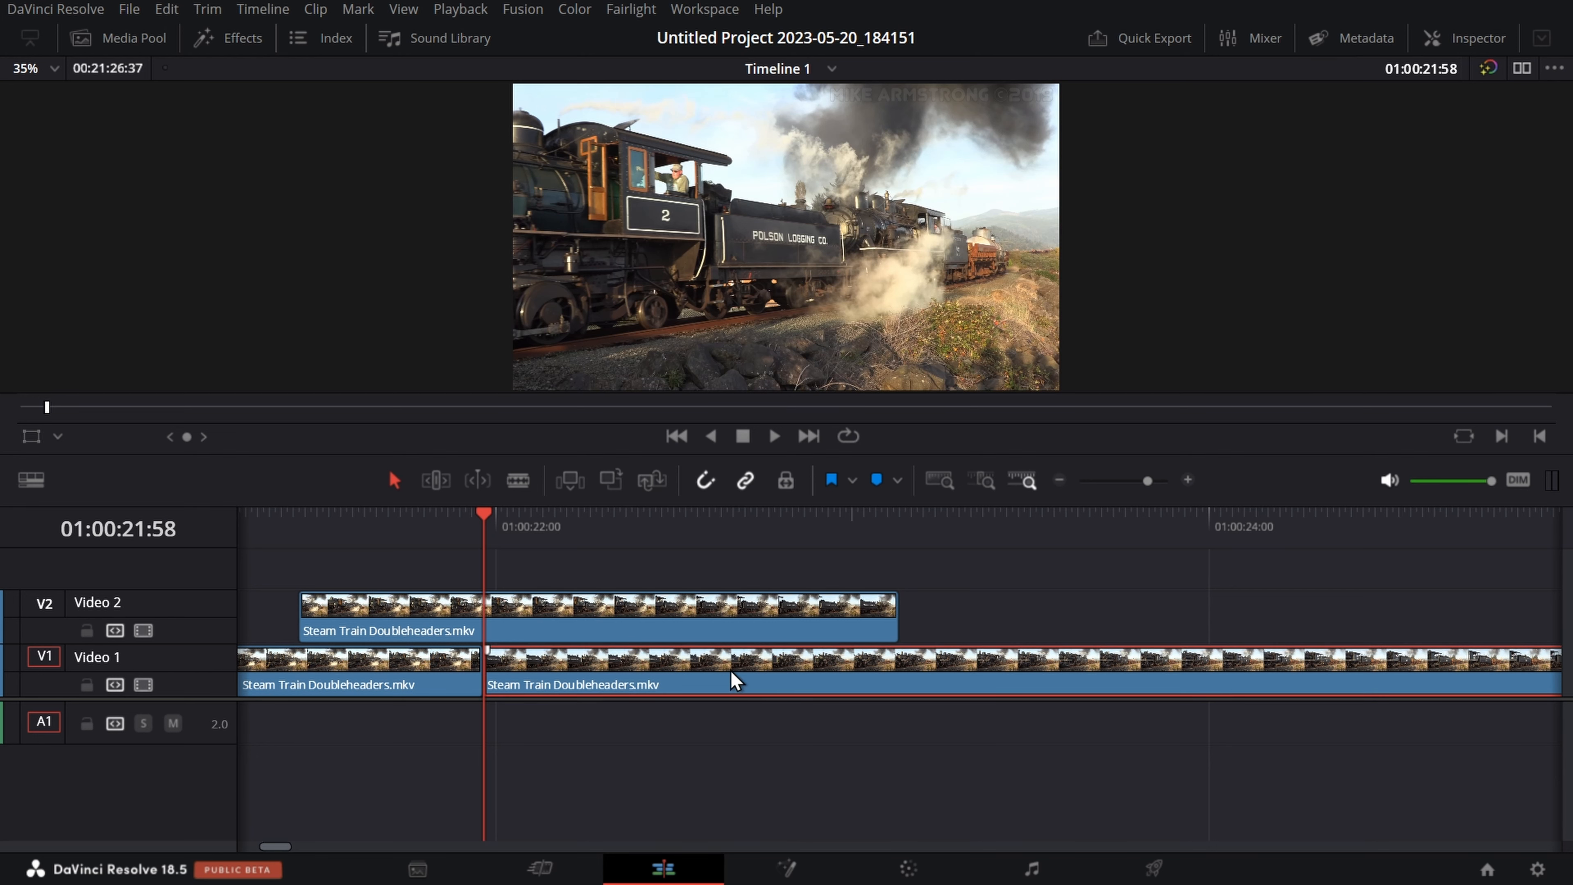
pyautogui.press('Down')
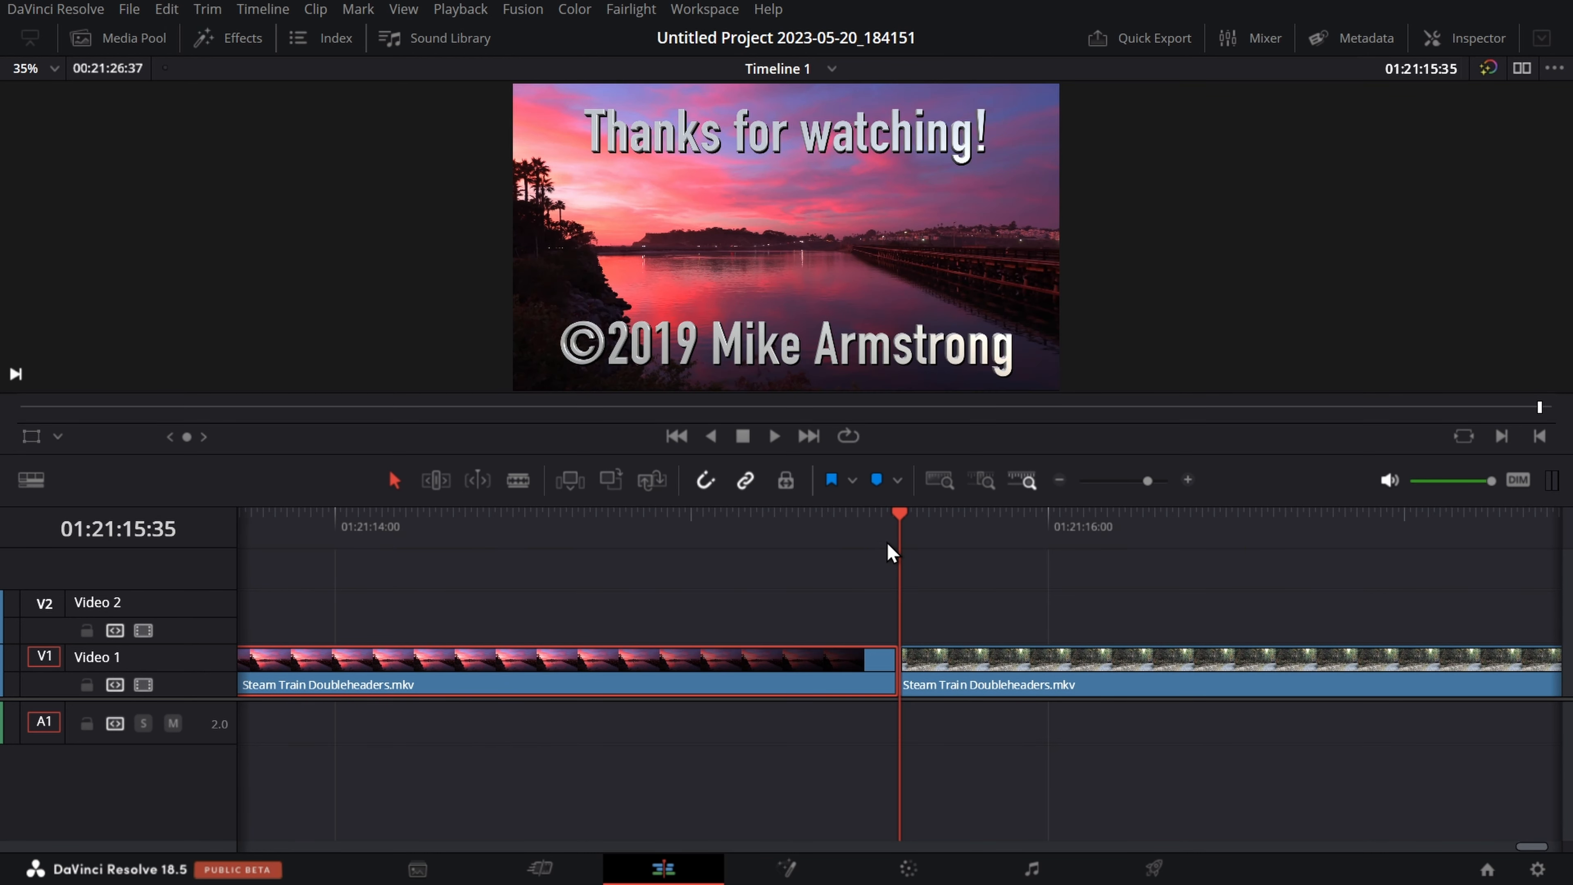
pyautogui.moveTo(903, 548); pyautogui.dragTo(660, 644)
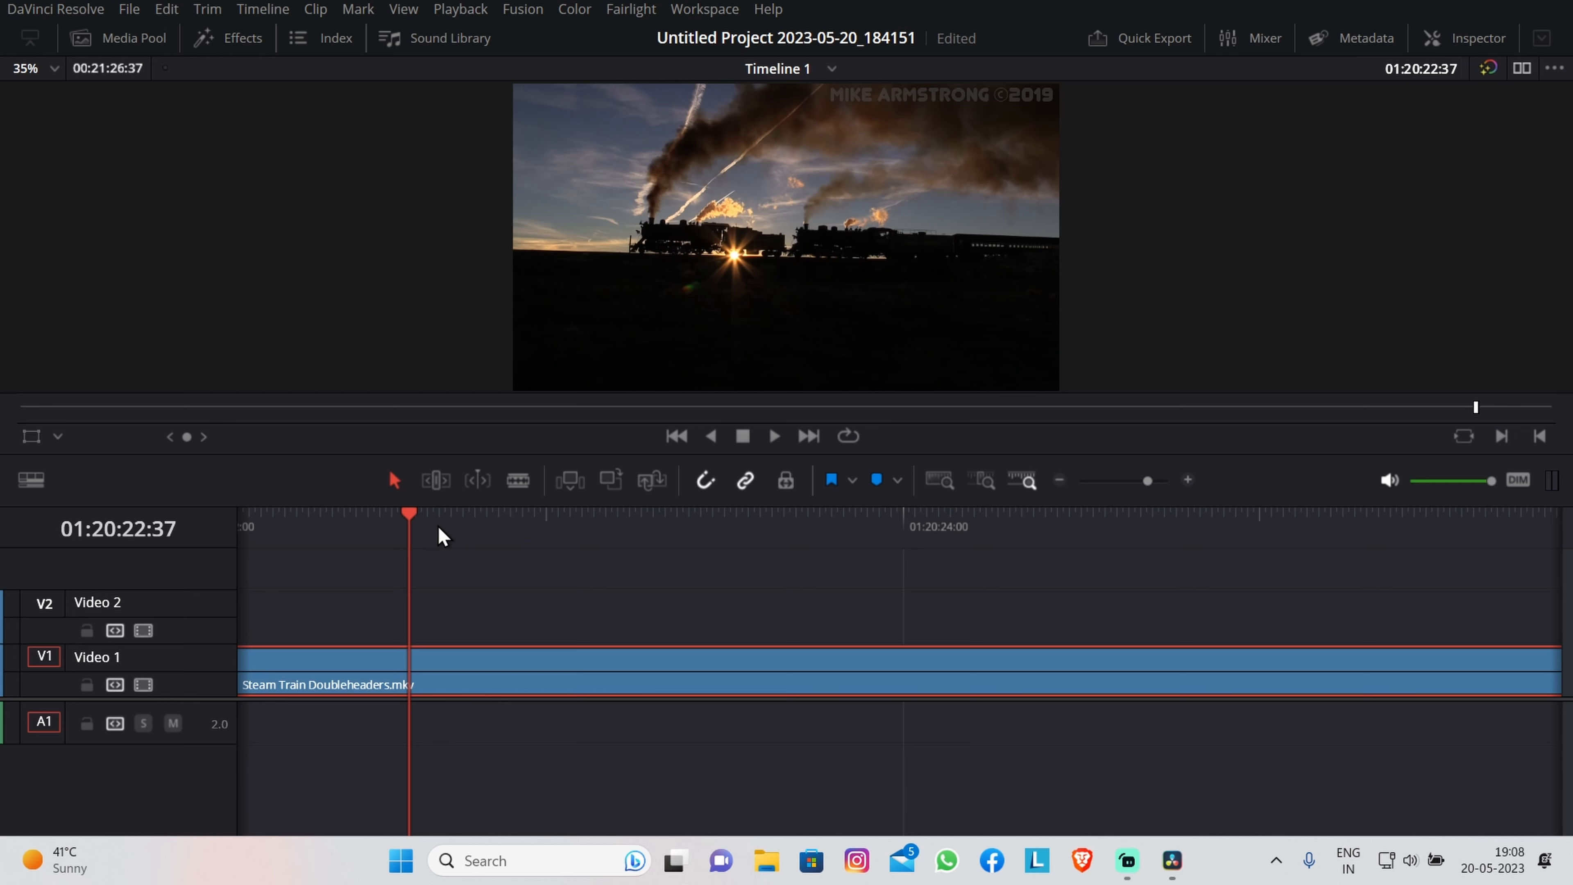
pyautogui.click(492, 567)
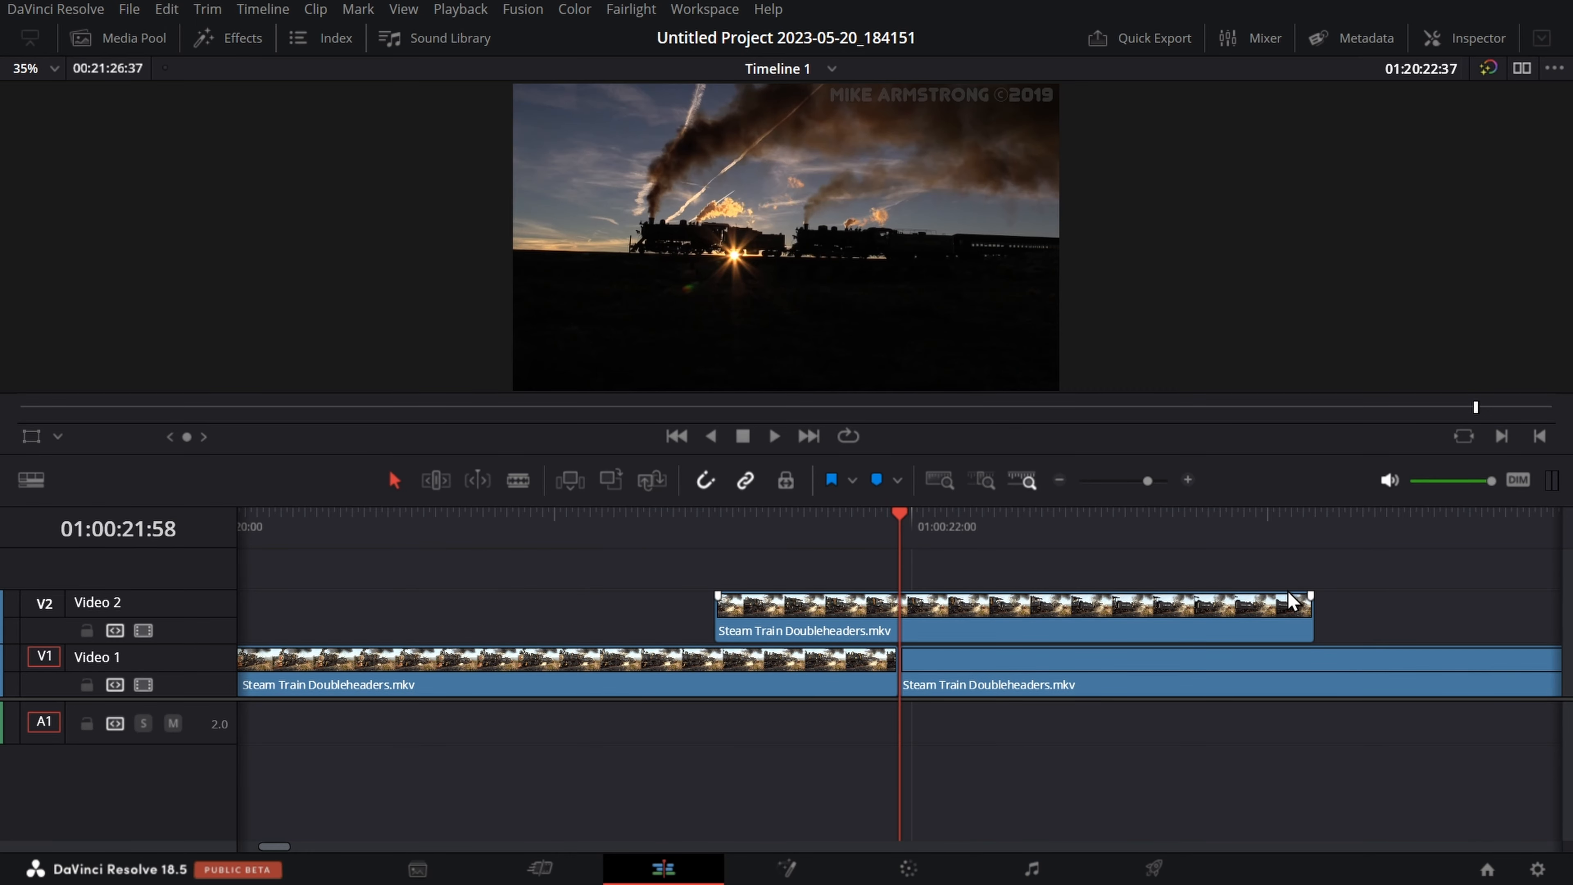
# - Place a copy of the Video 1 clip after the 01:00:21:58 cut on Video 2, starting ahead of the cut and replacing the short clip
pyautogui.rightClick(1035, 618)
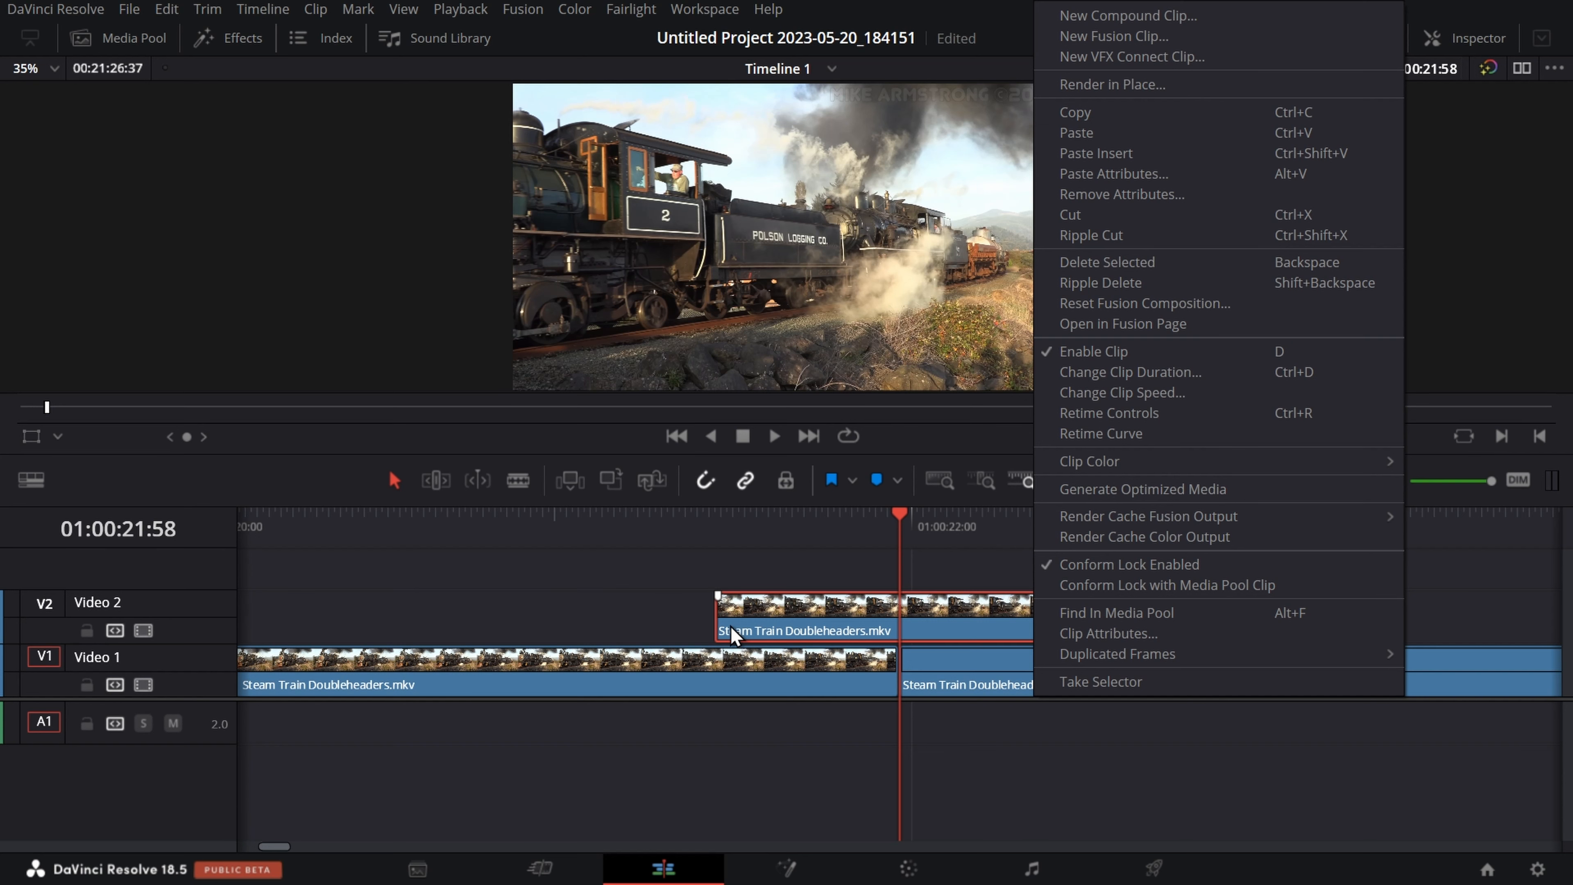
pyautogui.click(494, 597)
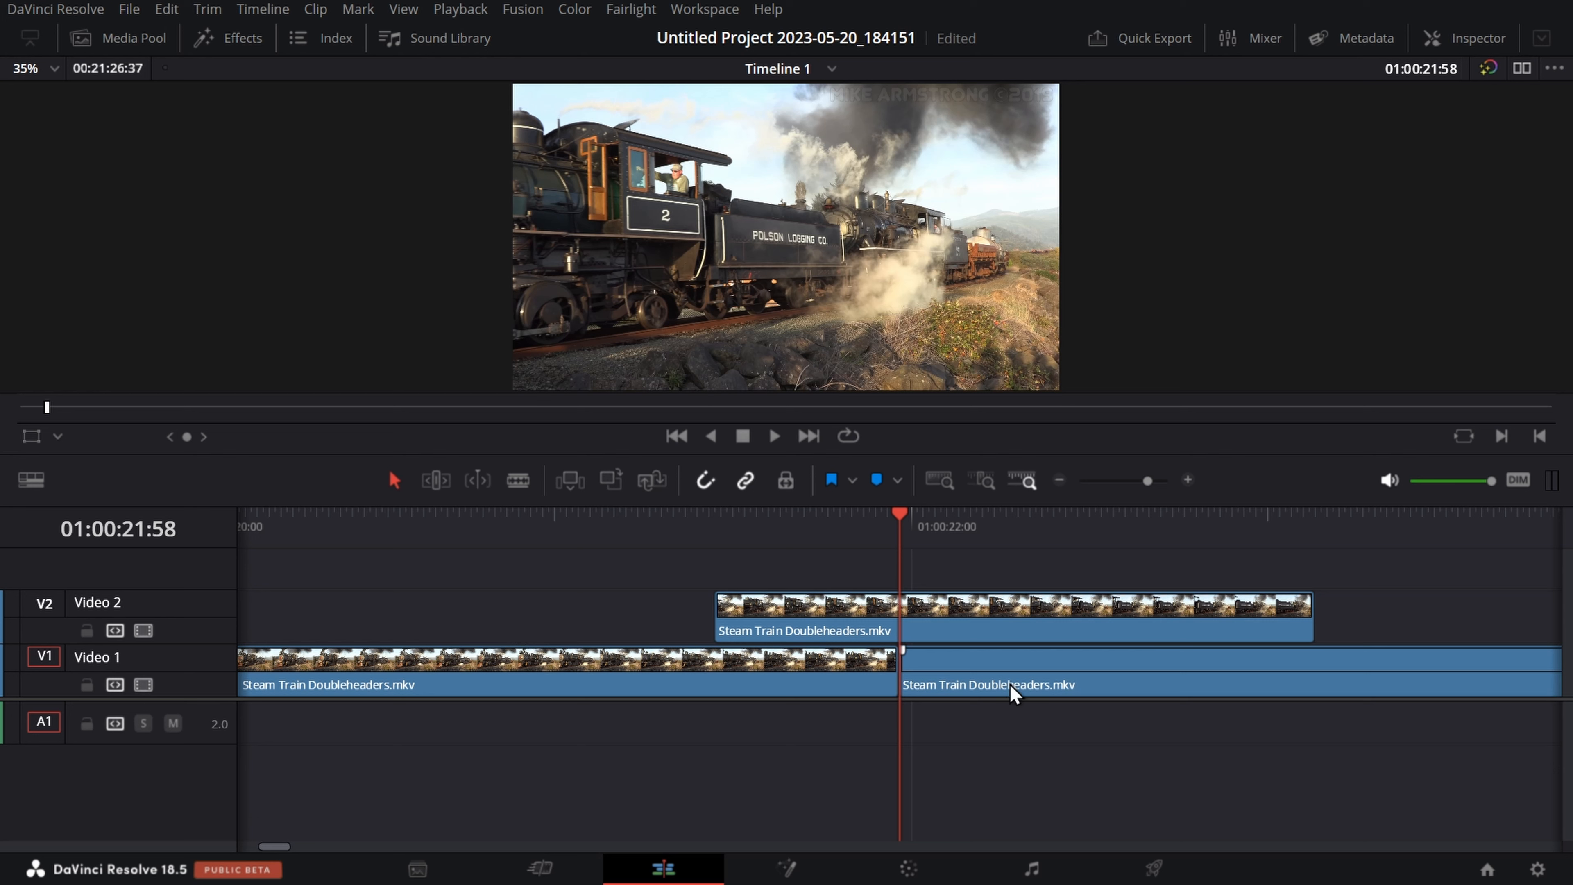
pyautogui.moveTo(1010, 686); pyautogui.dragTo(546, 613)
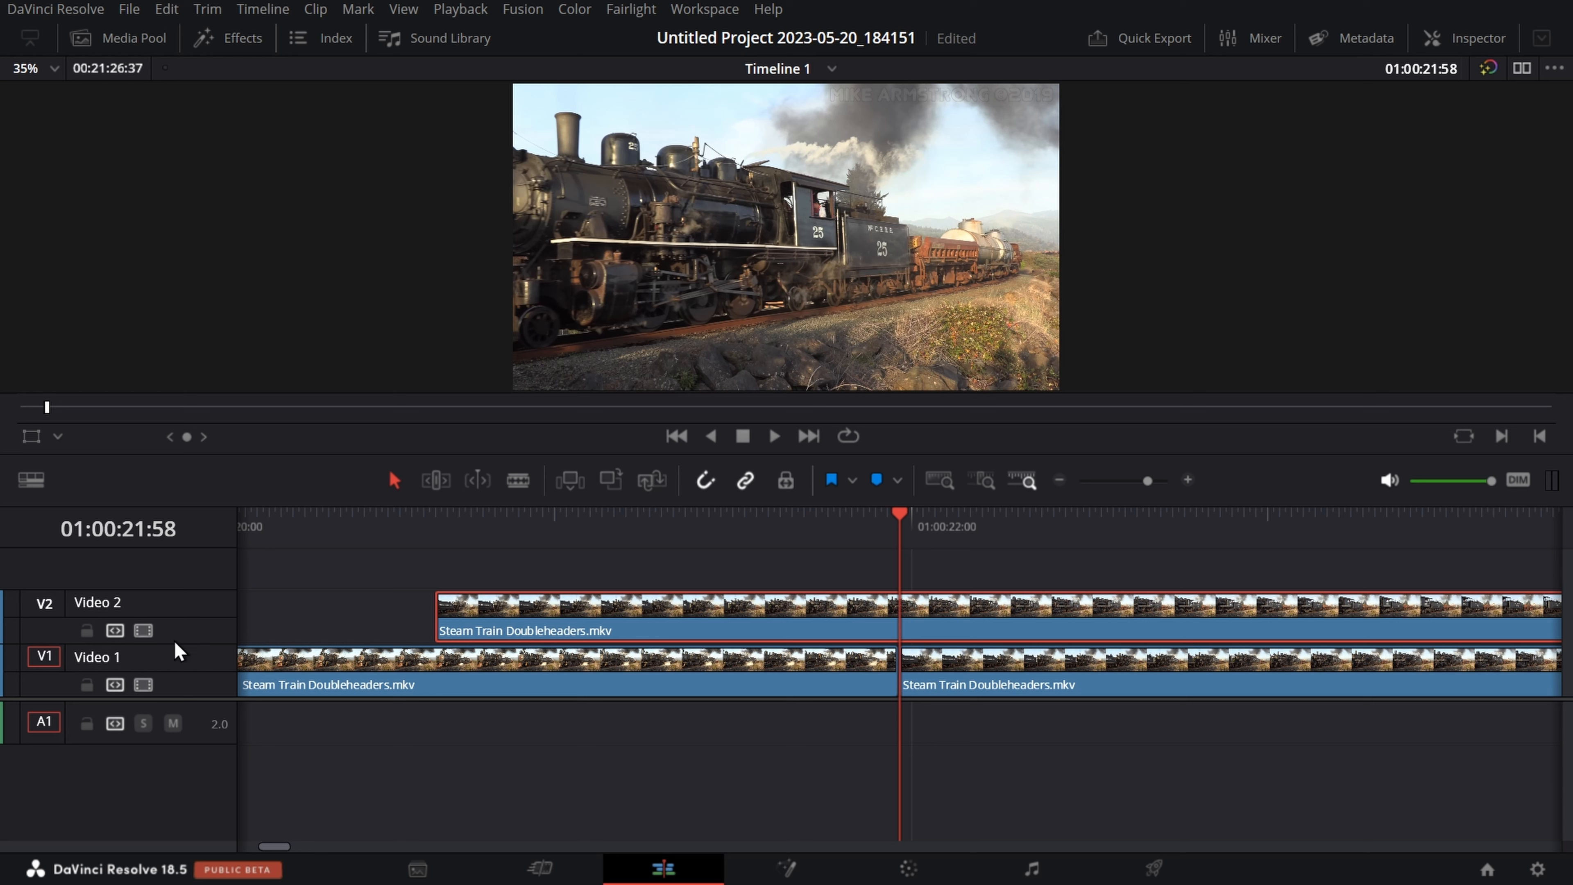
# - Switch the Video 2 track off and on again, and disable the Video 1 track while playing to 01:00:24:00
pyautogui.click(144, 631)
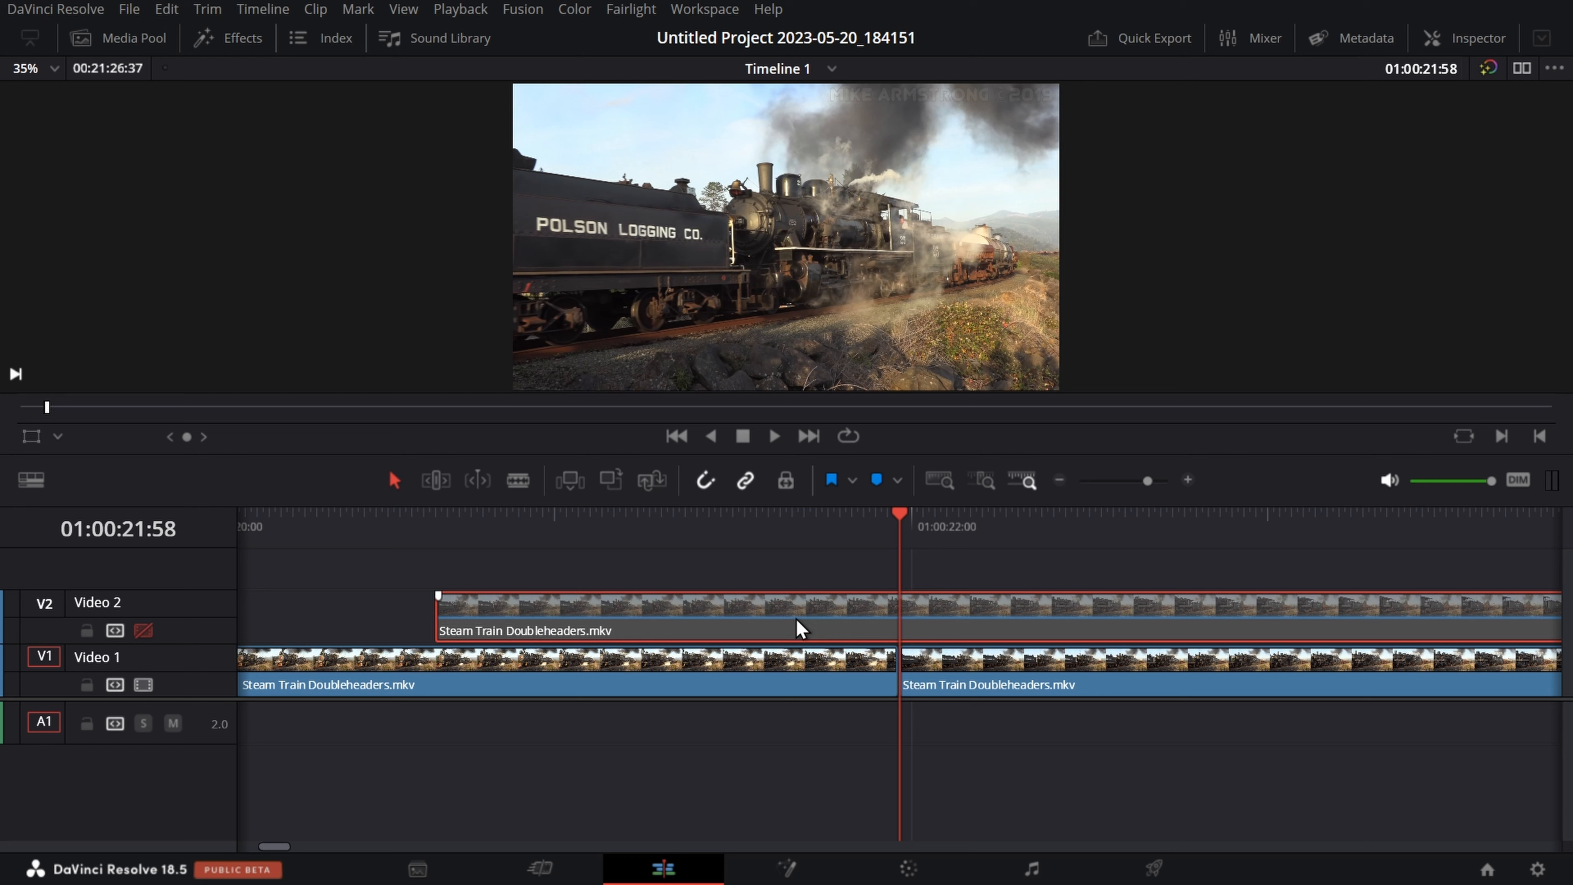
pyautogui.click(143, 630)
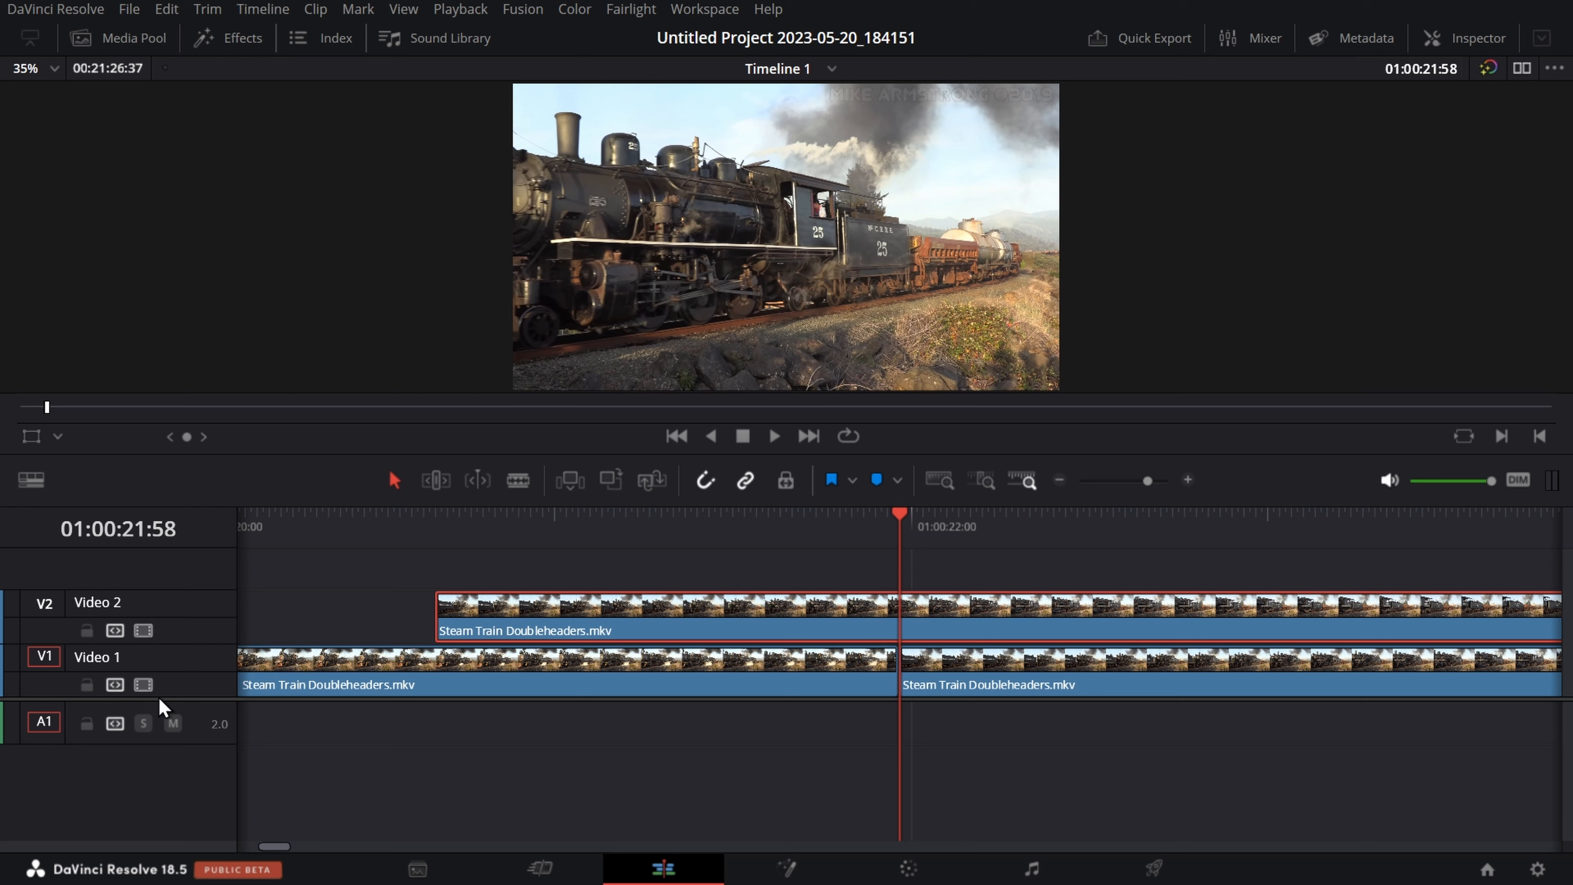
pyautogui.click(143, 685)
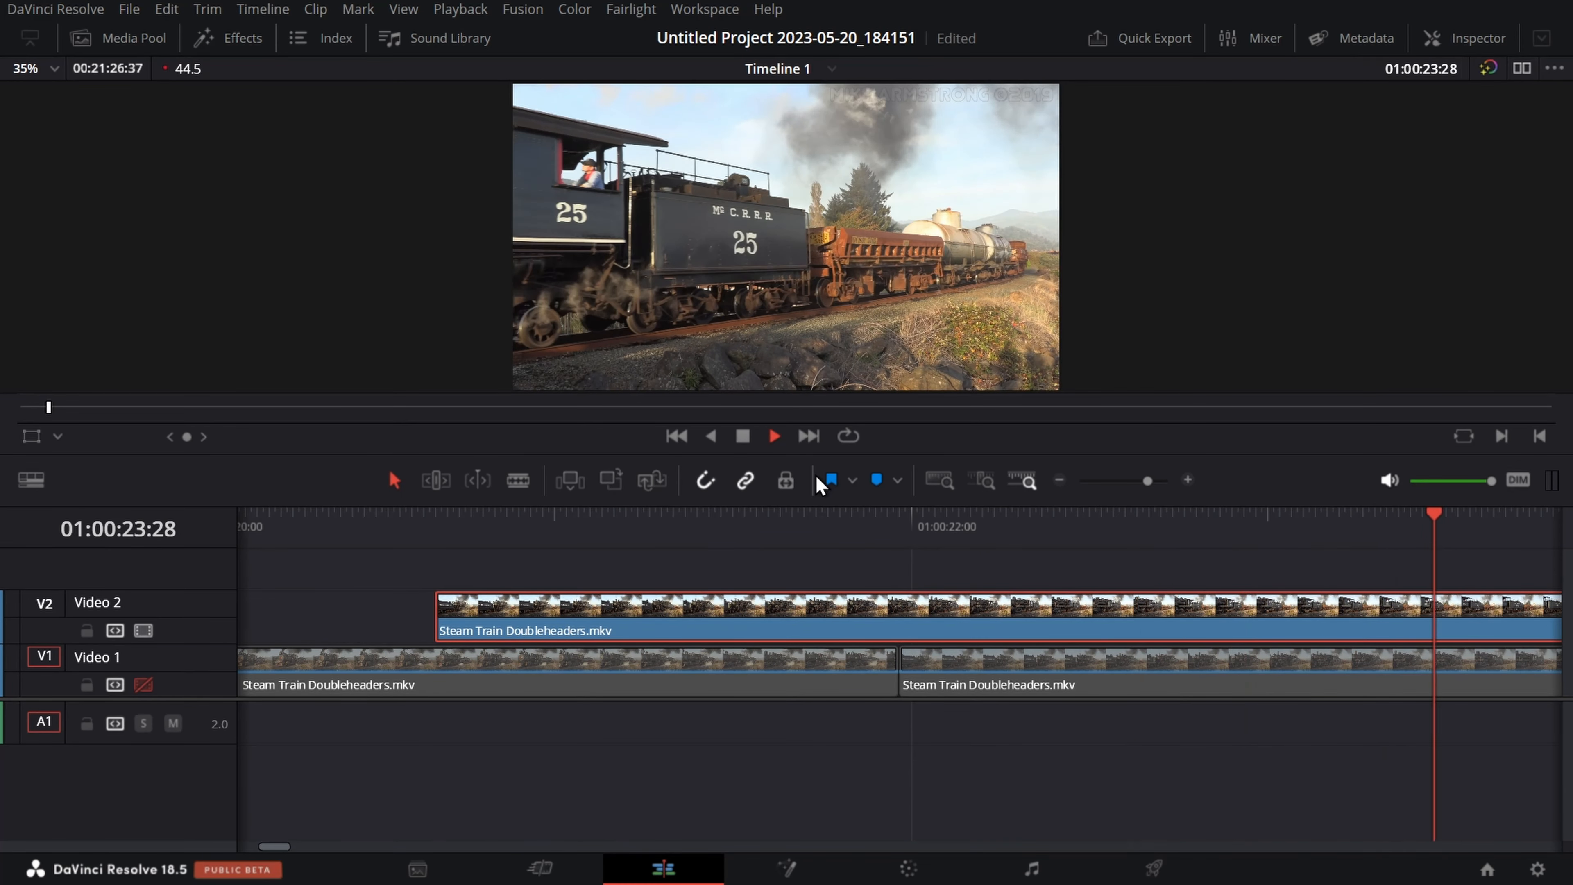
pyautogui.press('space')
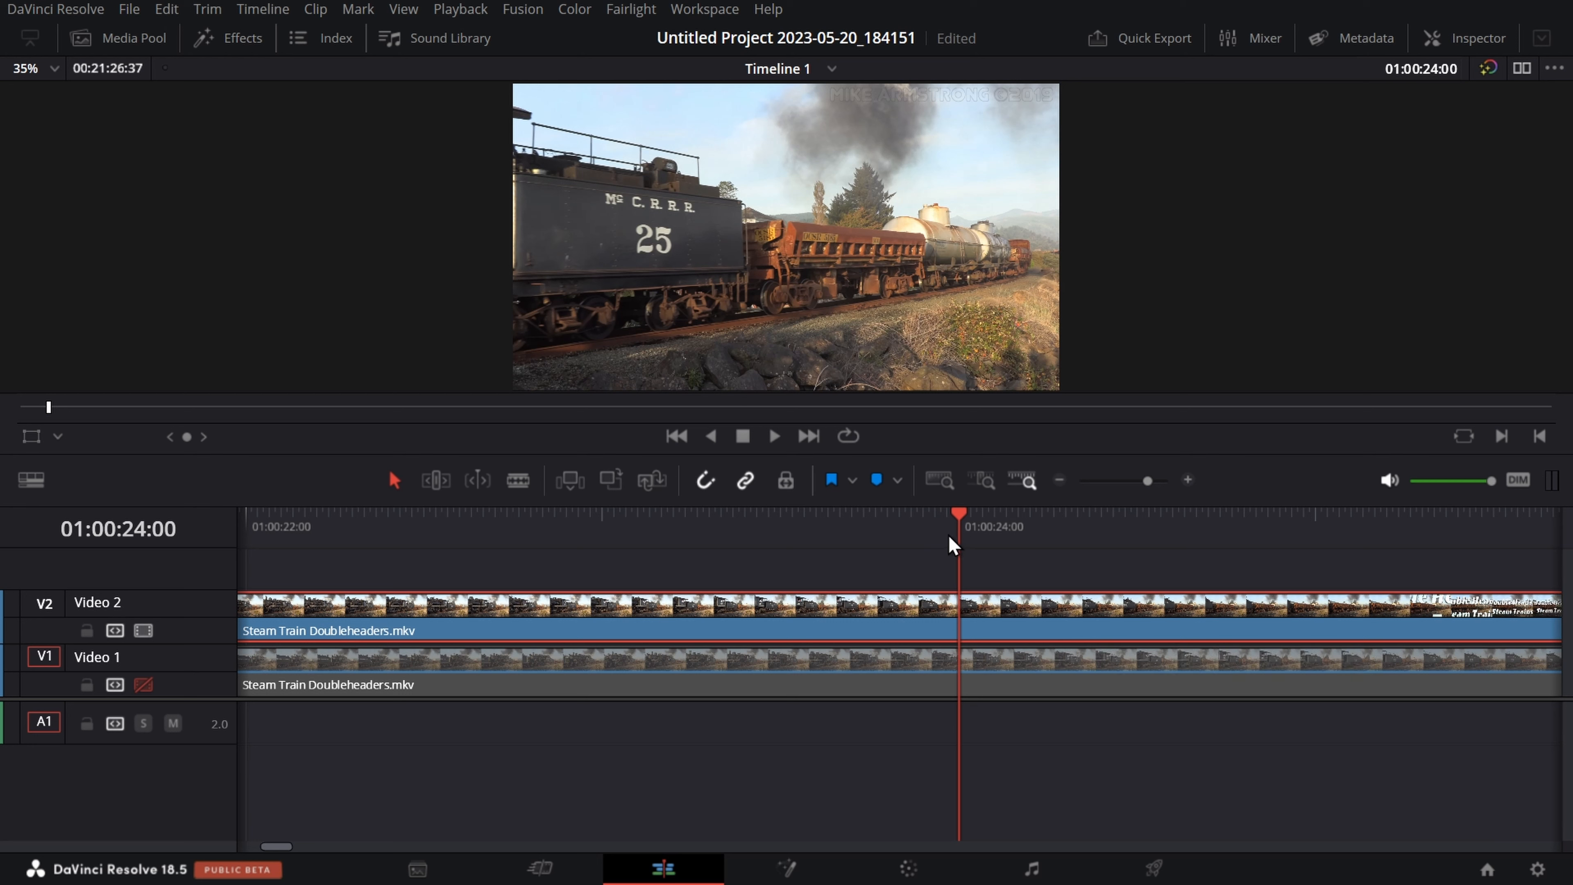
# - Disable Video 2 and enable Video 1, play the timeline to 01:00:24:53 and save the project
pyautogui.click(915, 677)
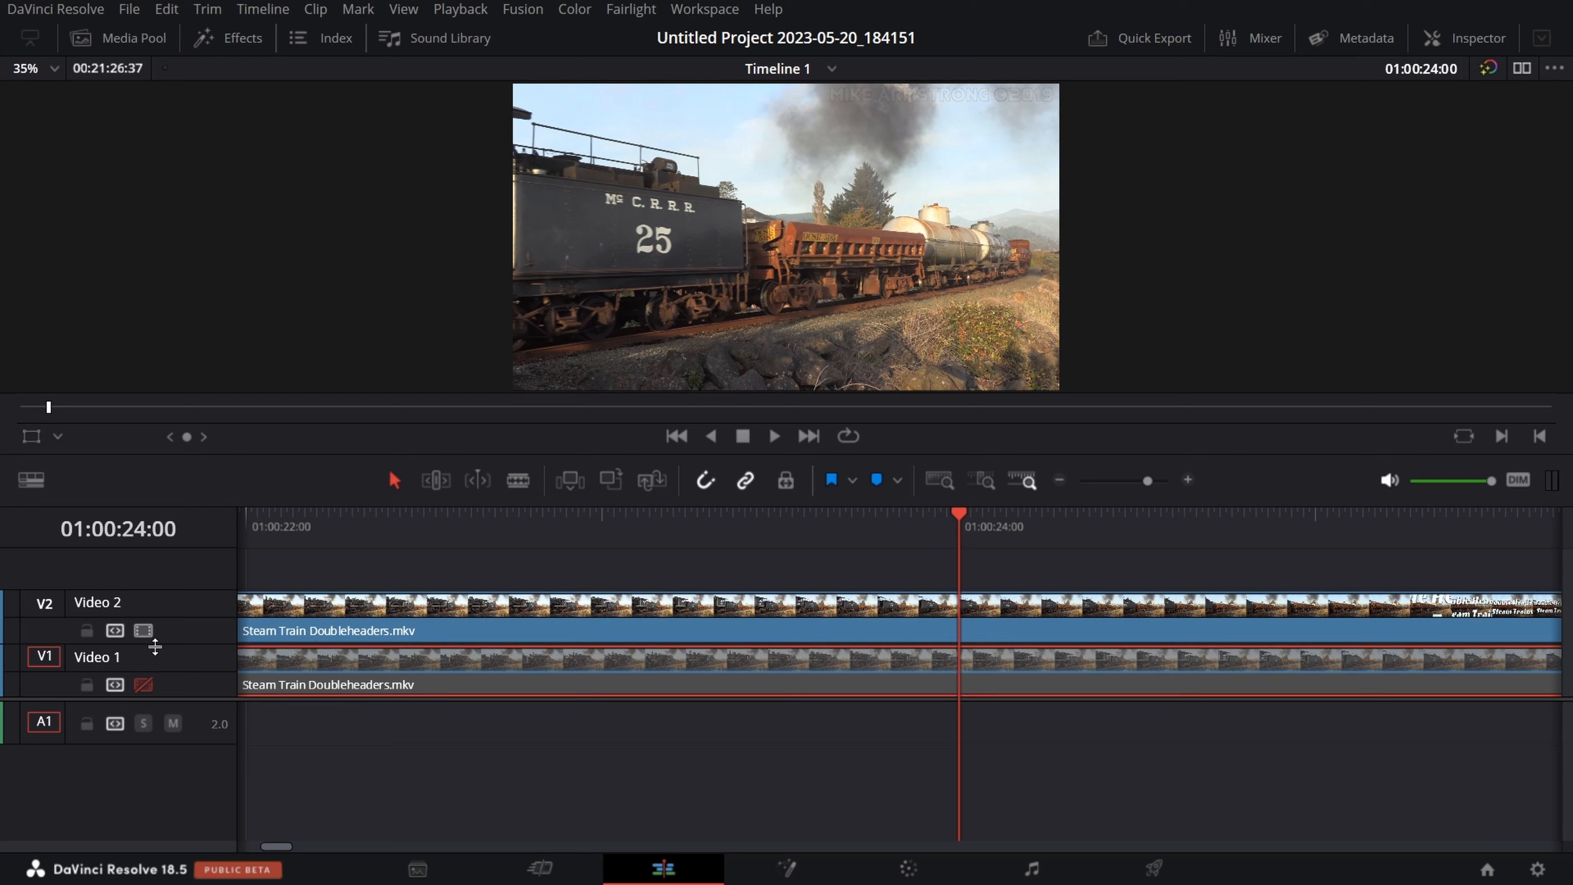
pyautogui.click(144, 631)
pyautogui.click(143, 686)
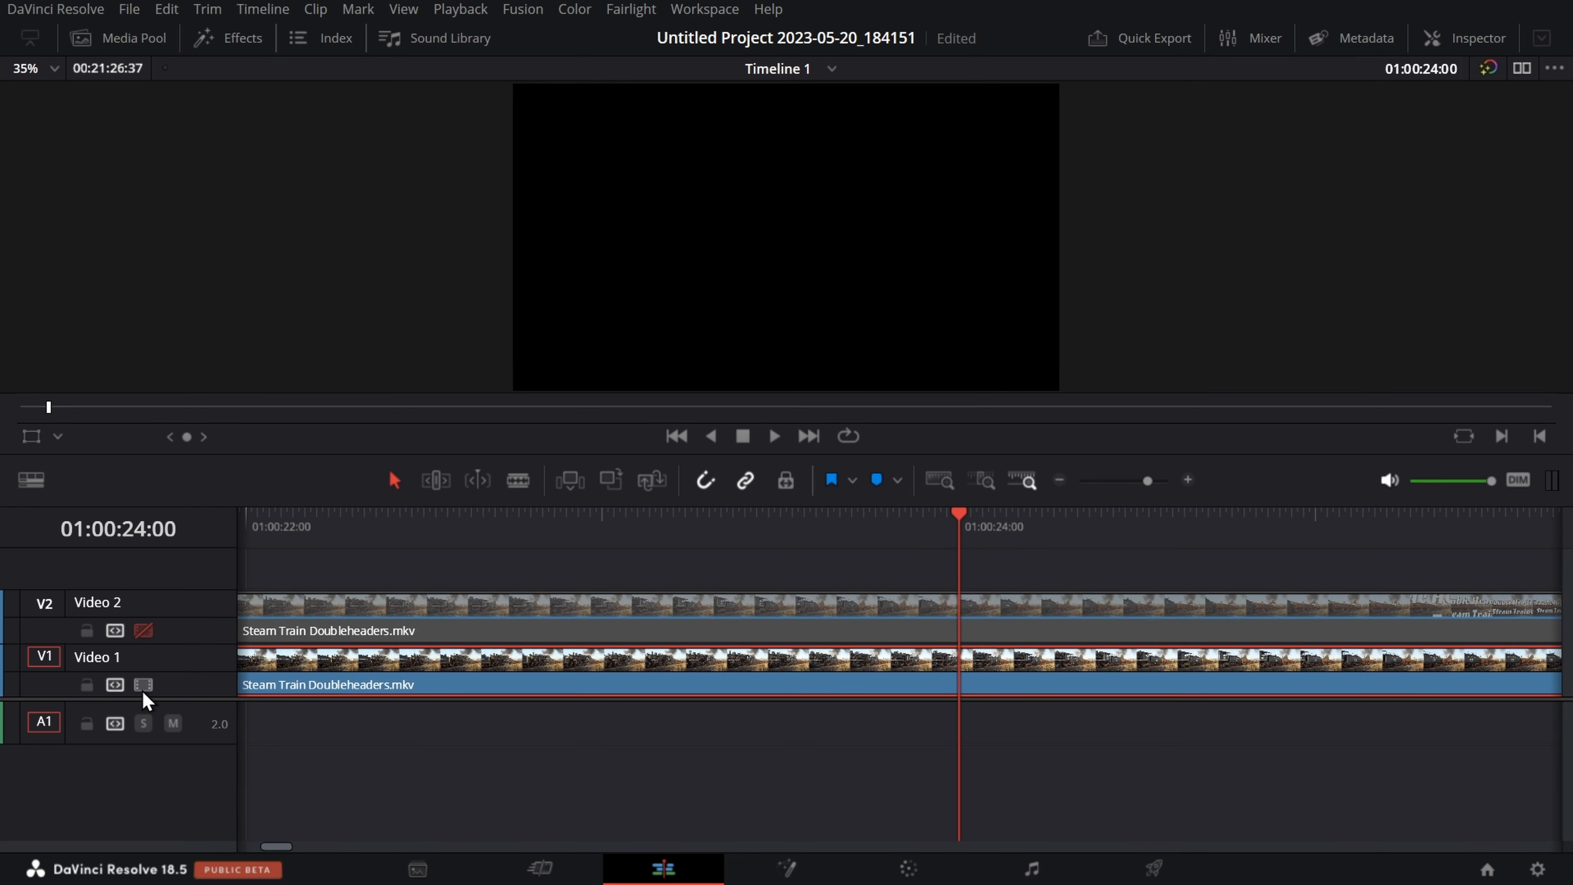
pyautogui.press('space')
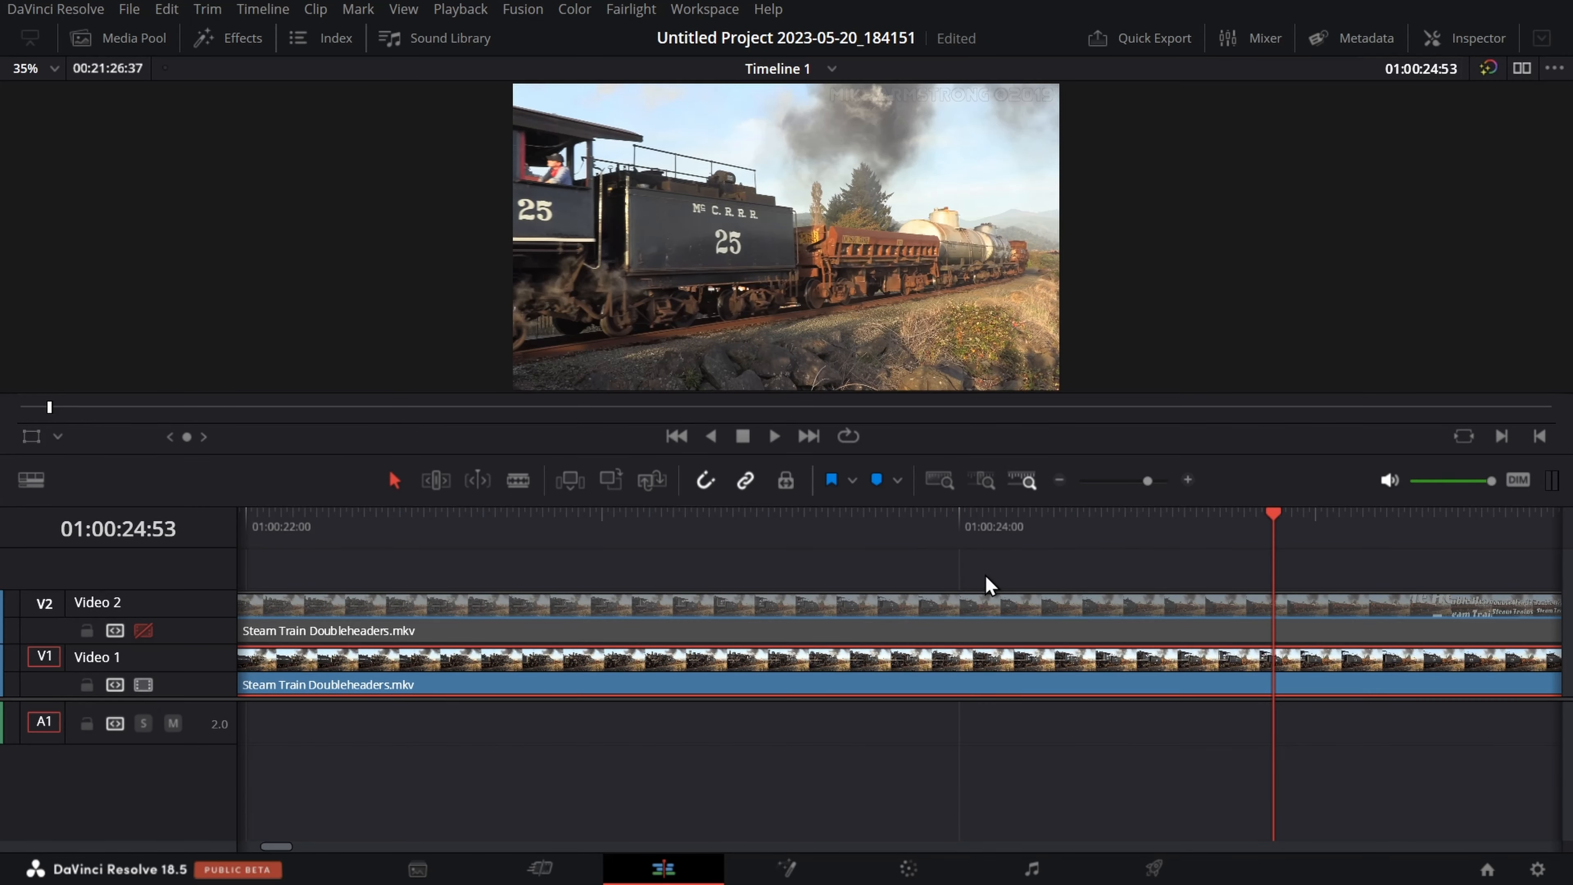
pyautogui.hotkey('ctrl', 's')
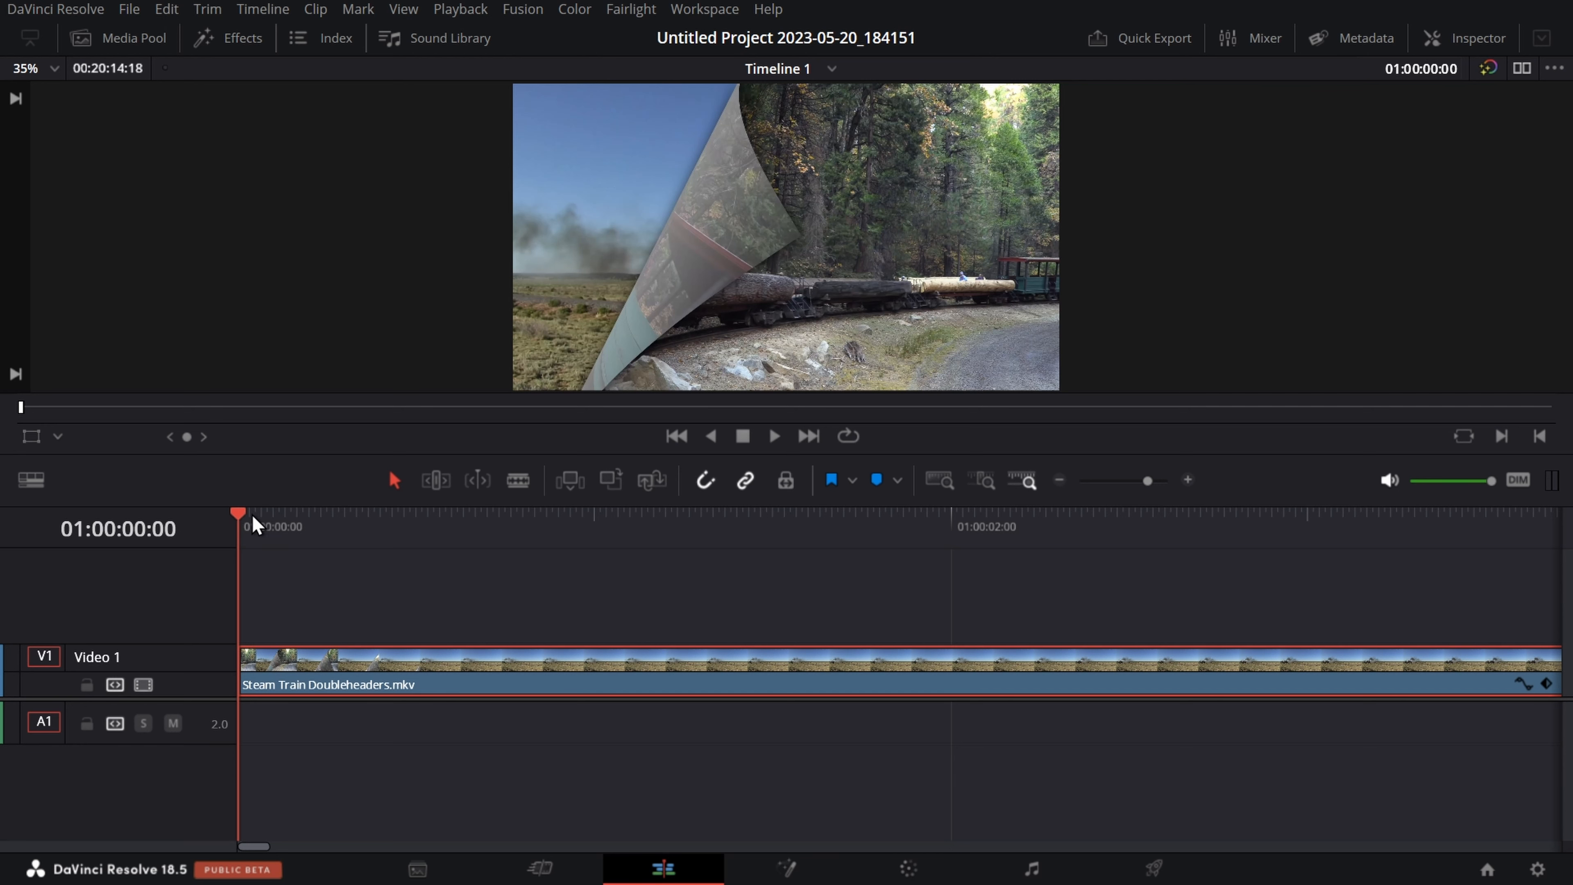
# - Turn off Dynamic Zoom for the Steam Train clip at the timeline's start and play it to 01:00:09:01
pyautogui.moveTo(253, 517); pyautogui.dragTo(407, 527)
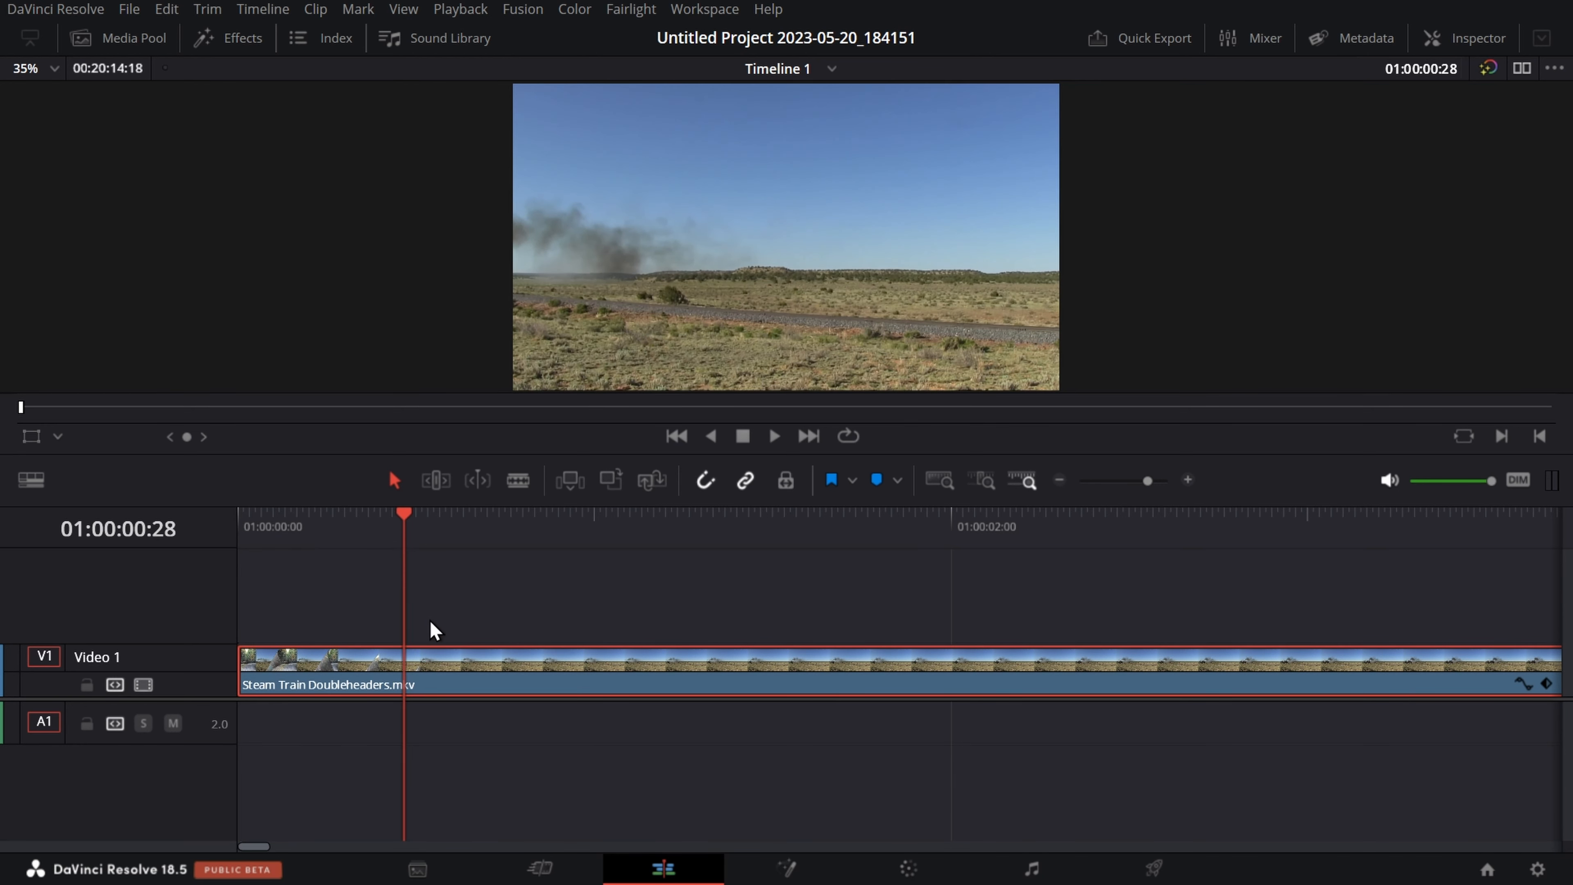
pyautogui.click(1450, 45)
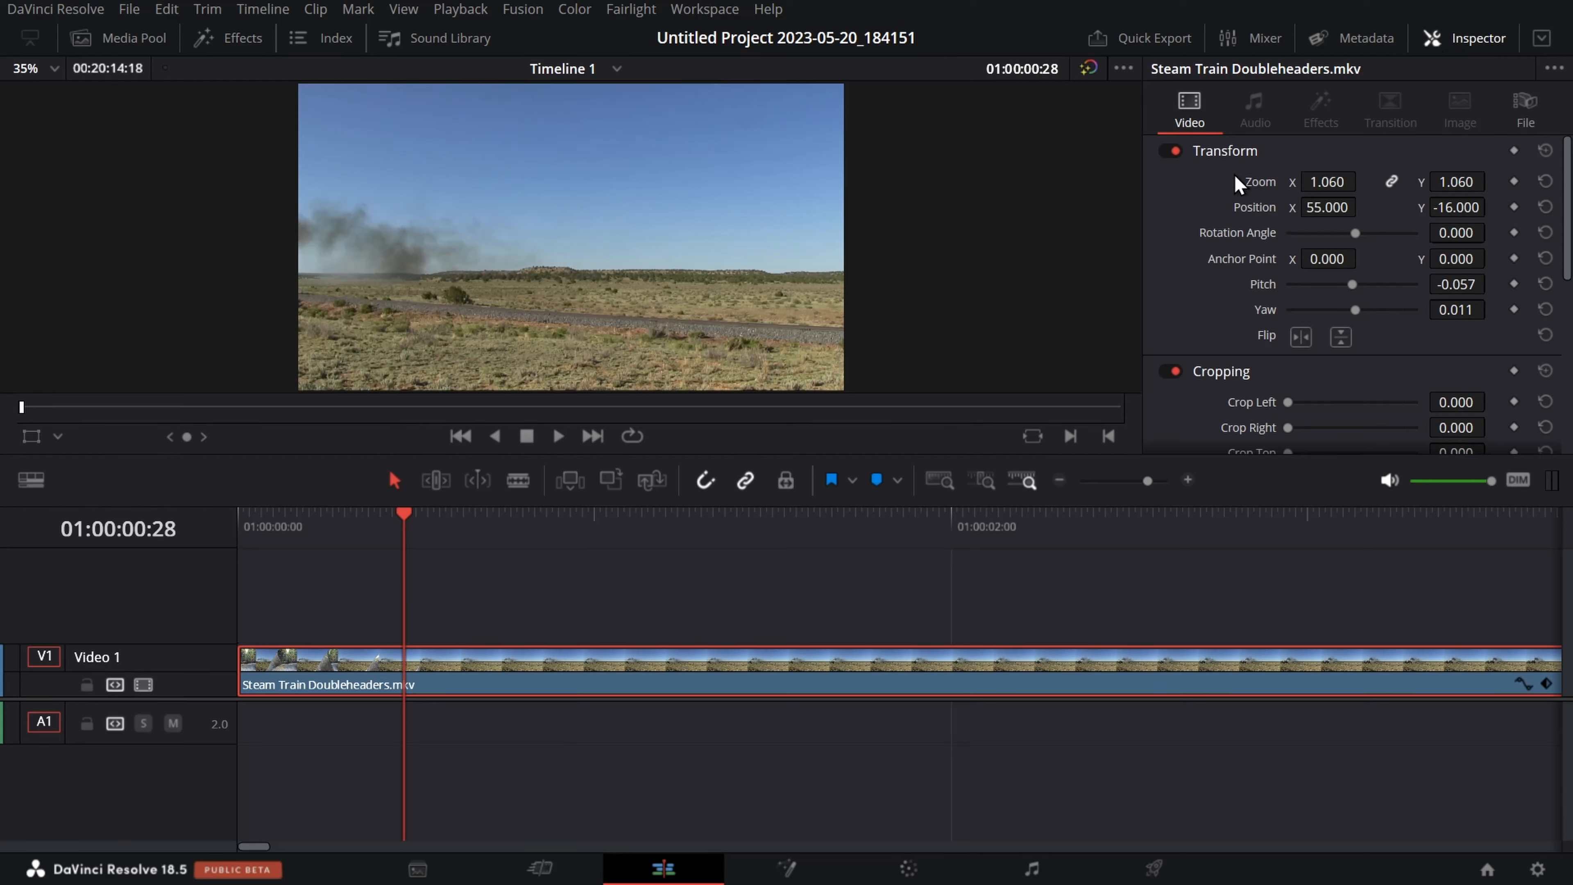
pyautogui.scroll(-5, 1197, 310)
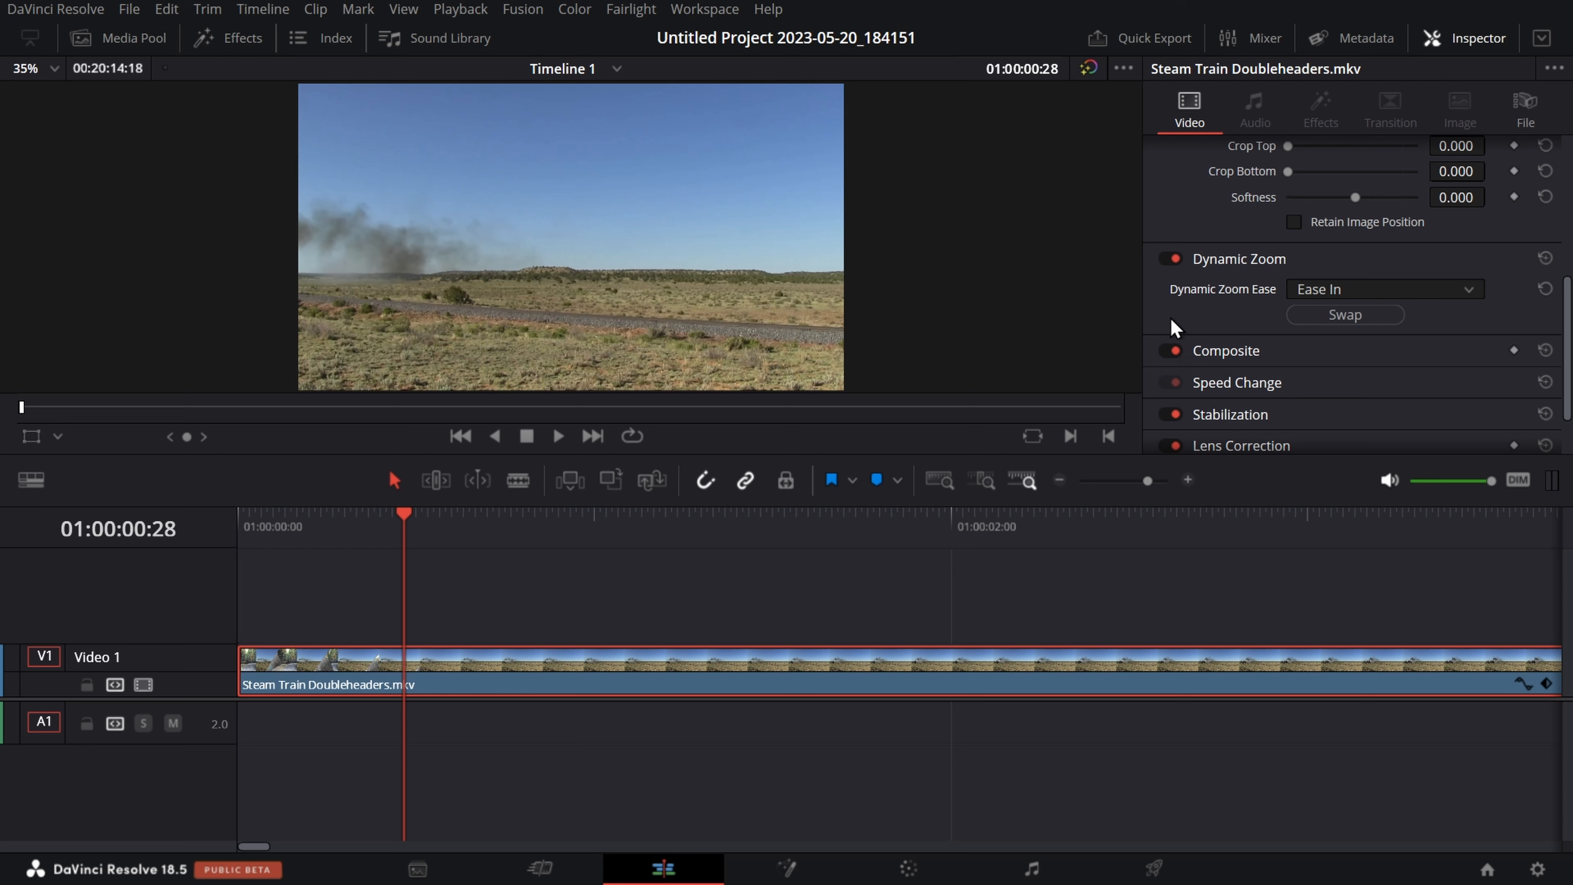
pyautogui.click(1179, 259)
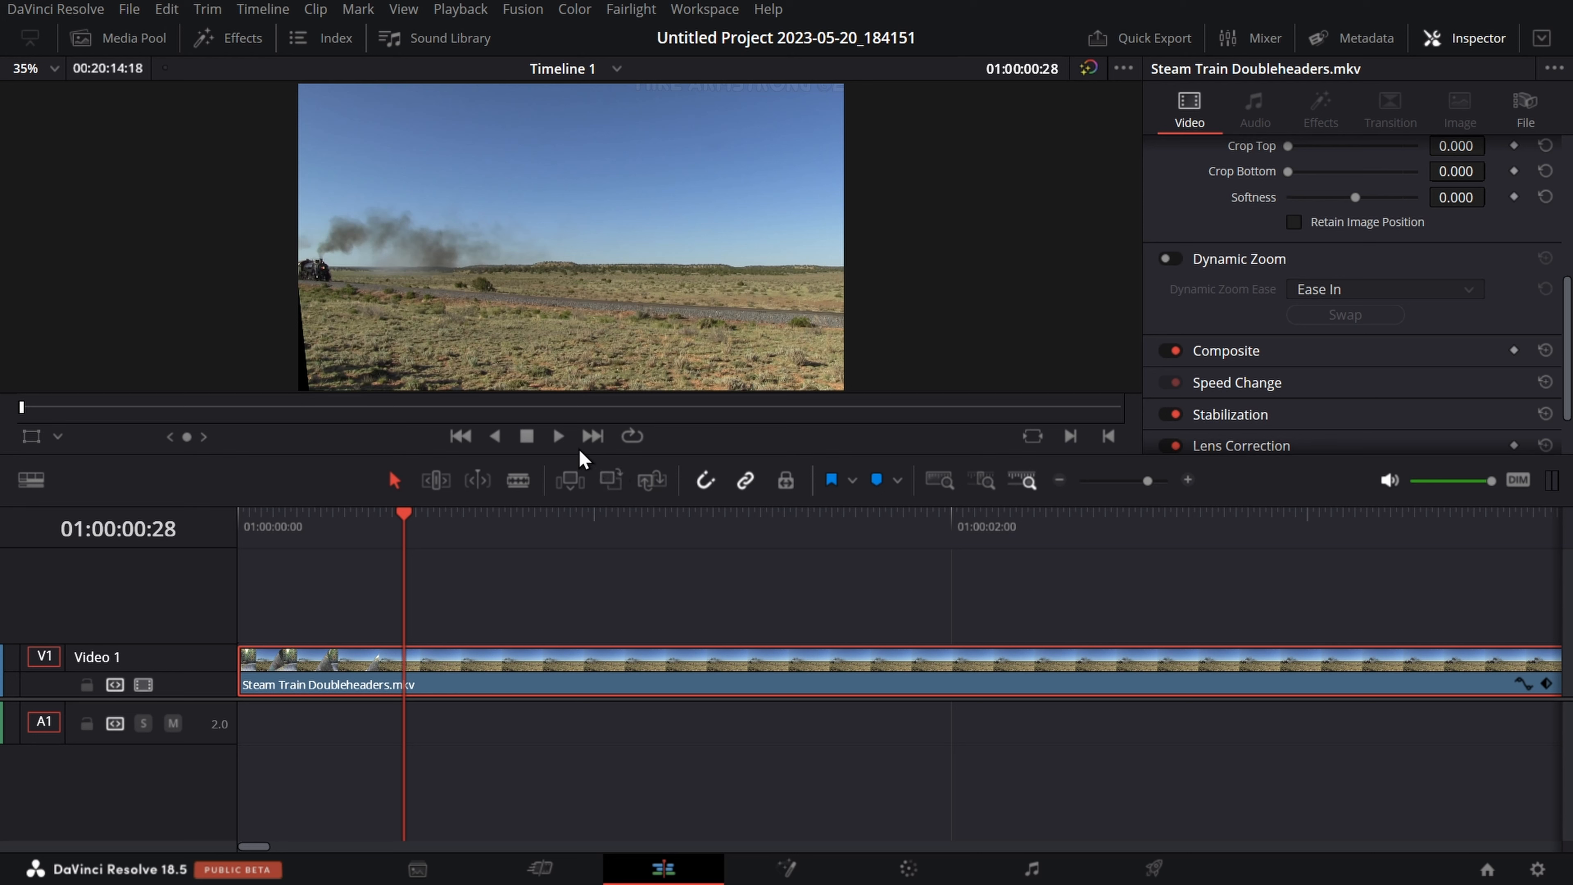
pyautogui.click(566, 441)
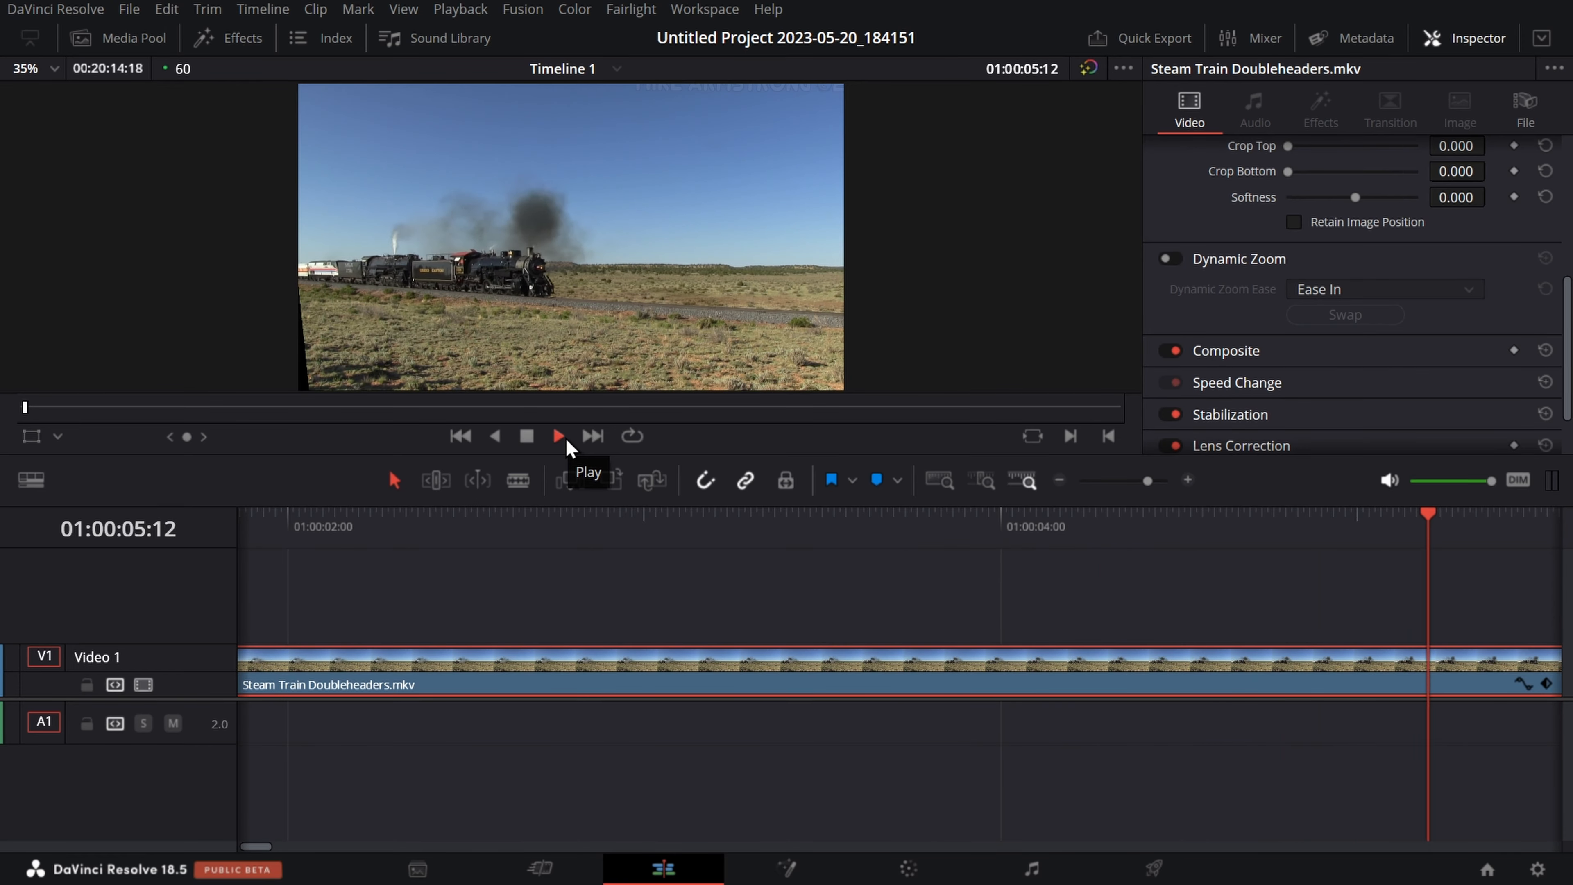
pyautogui.click(527, 435)
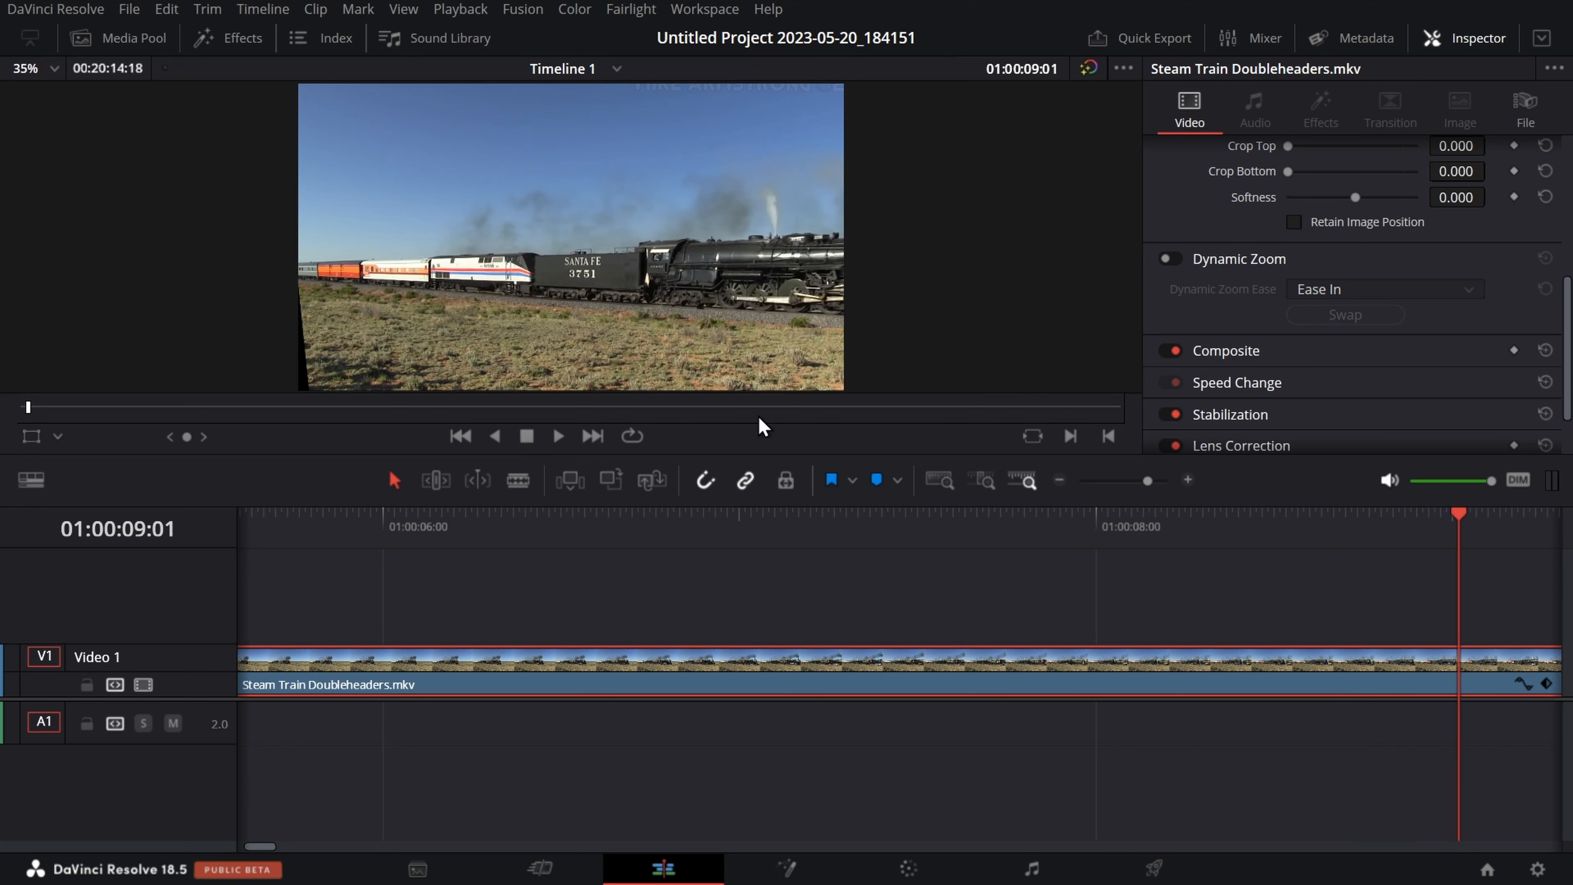
# - Turn Dynamic Zoom back on for the clip from 01:00:00:16 and play it to 01:00:08:11
pyautogui.moveTo(929, 582); pyautogui.dragTo(333, 625)
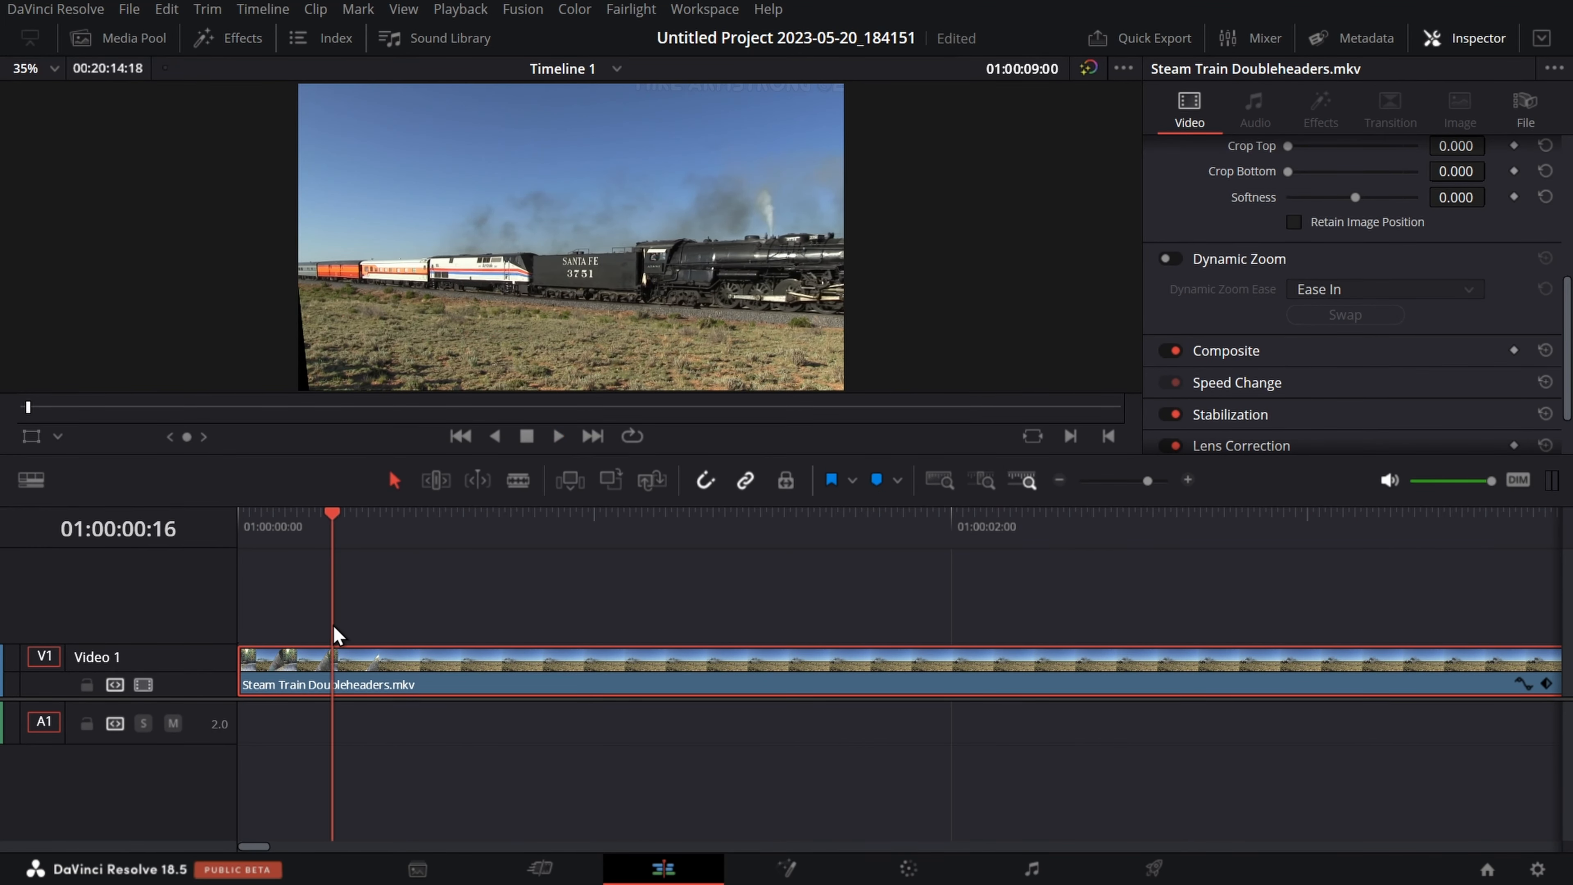
pyautogui.click(1172, 259)
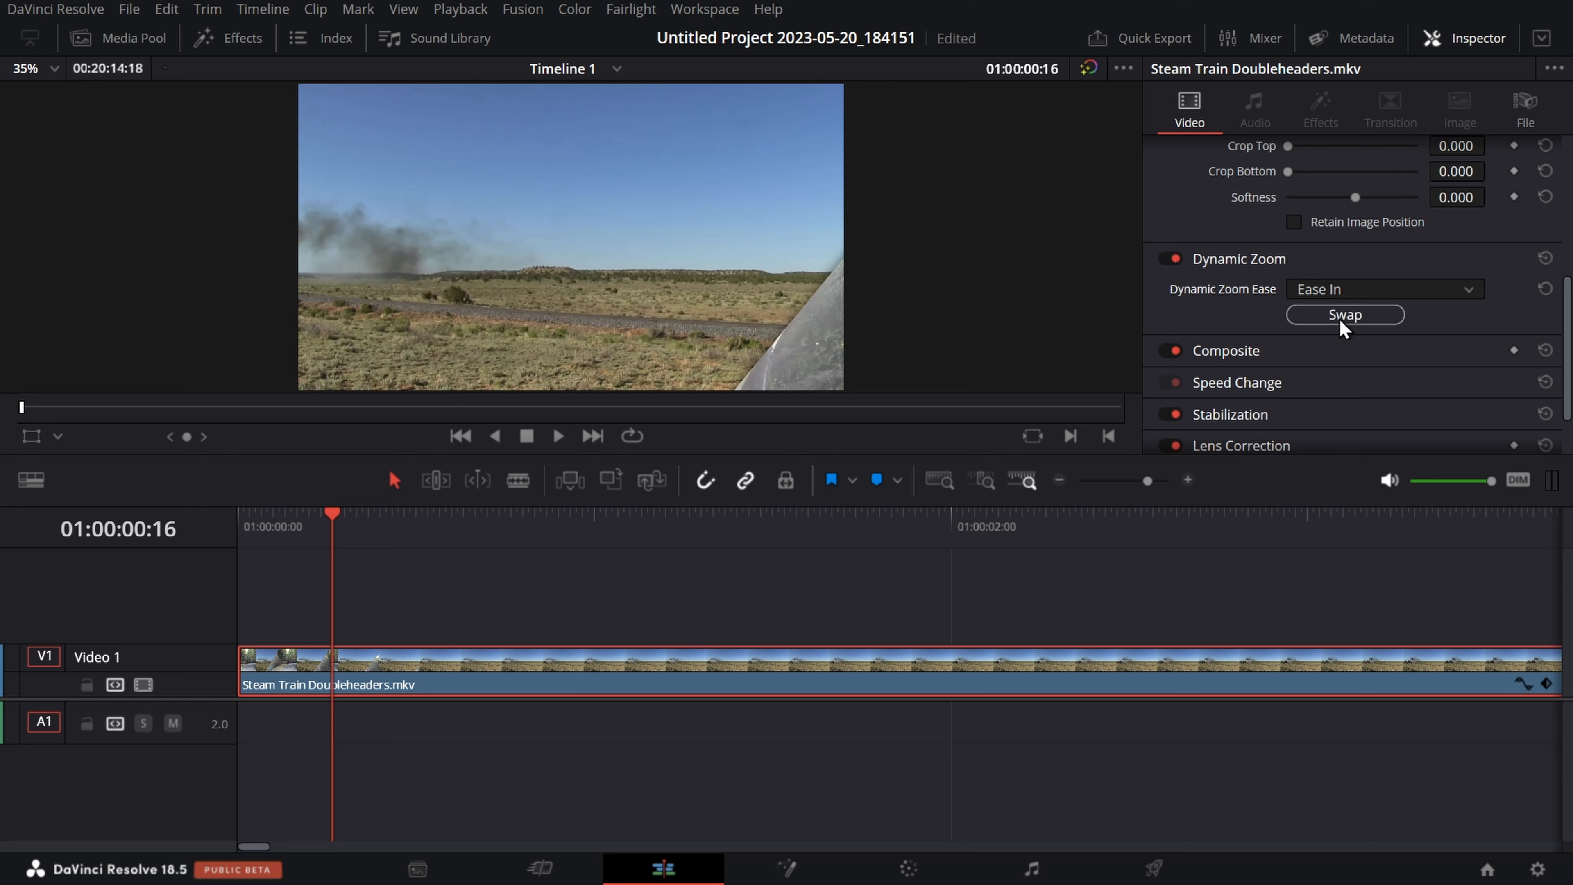
pyautogui.click(557, 435)
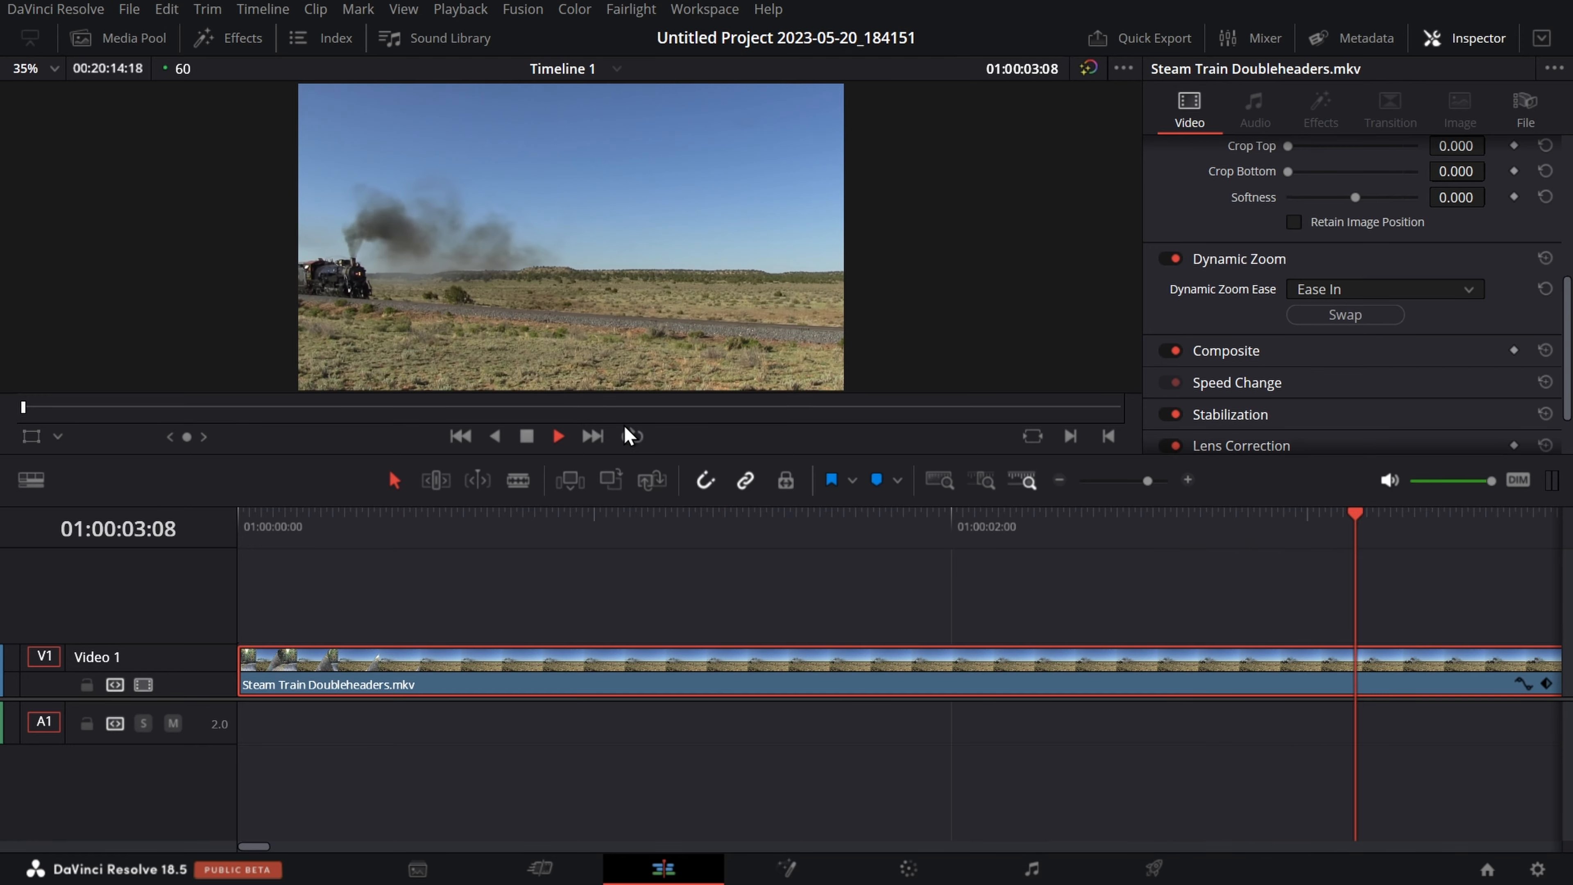
pyautogui.click(1368, 318)
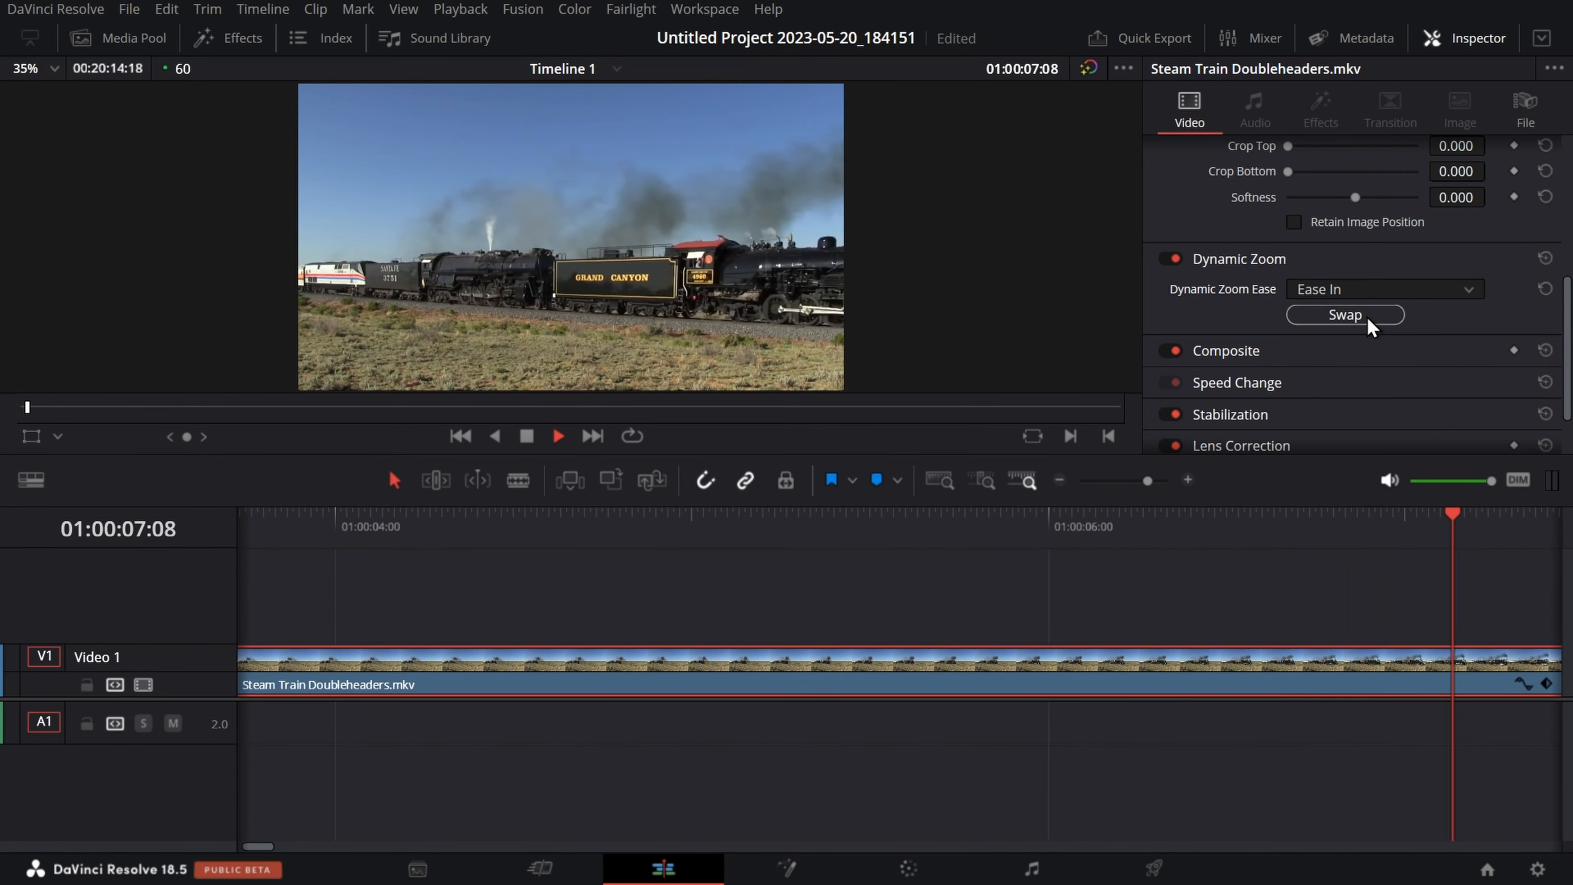
pyautogui.press('space')
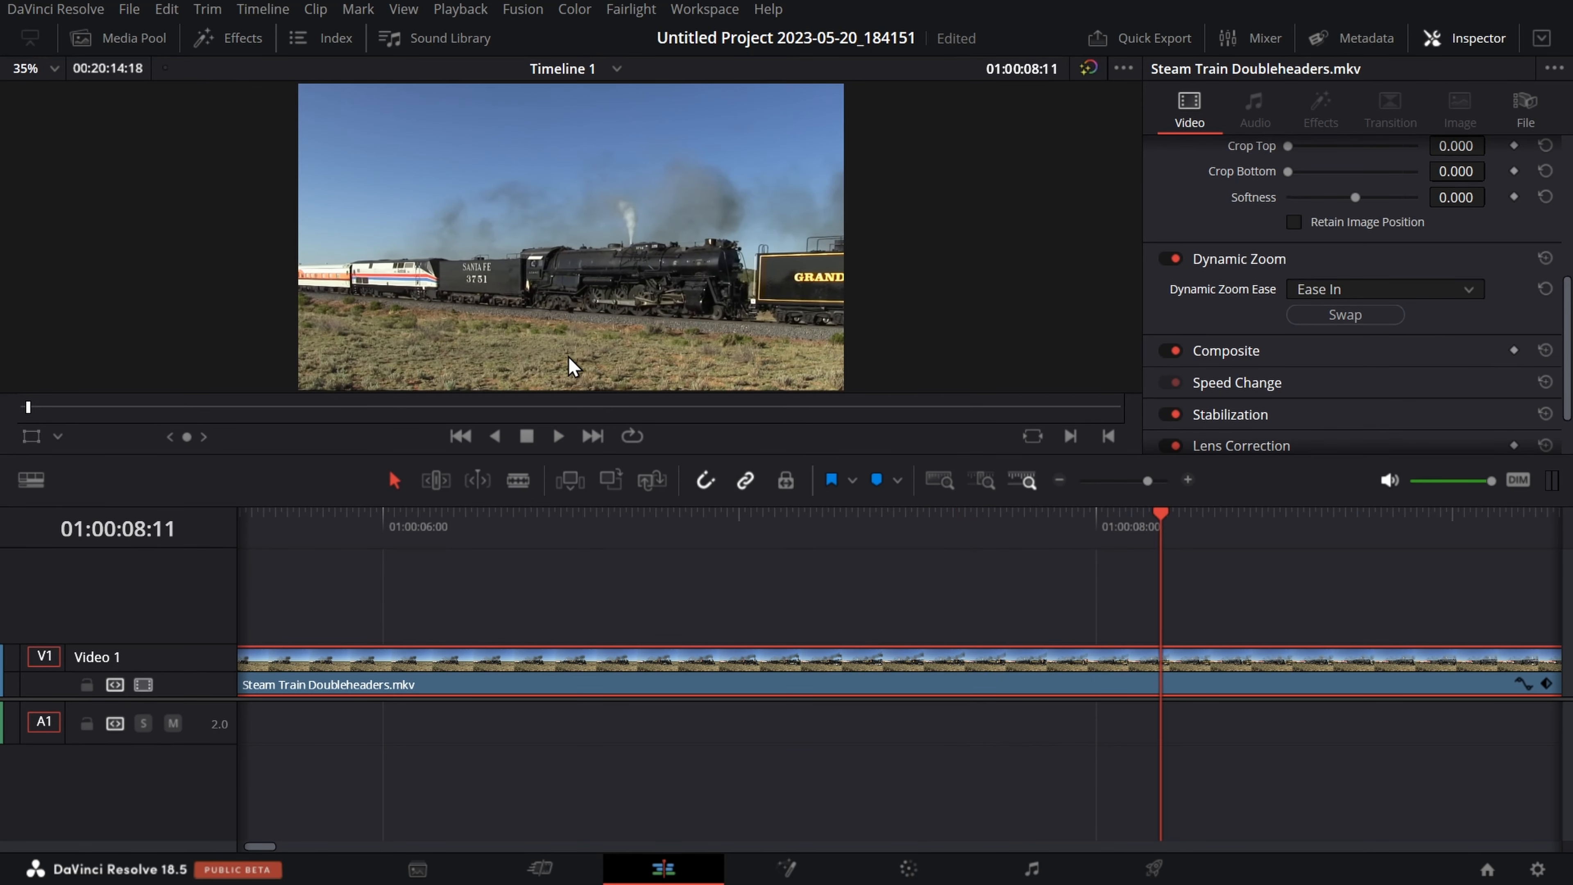
# - Return the playhead to 01:00:00:00 and show the Dynamic Zoom frames over the viewer image
pyautogui.moveTo(1159, 545); pyautogui.dragTo(186, 757)
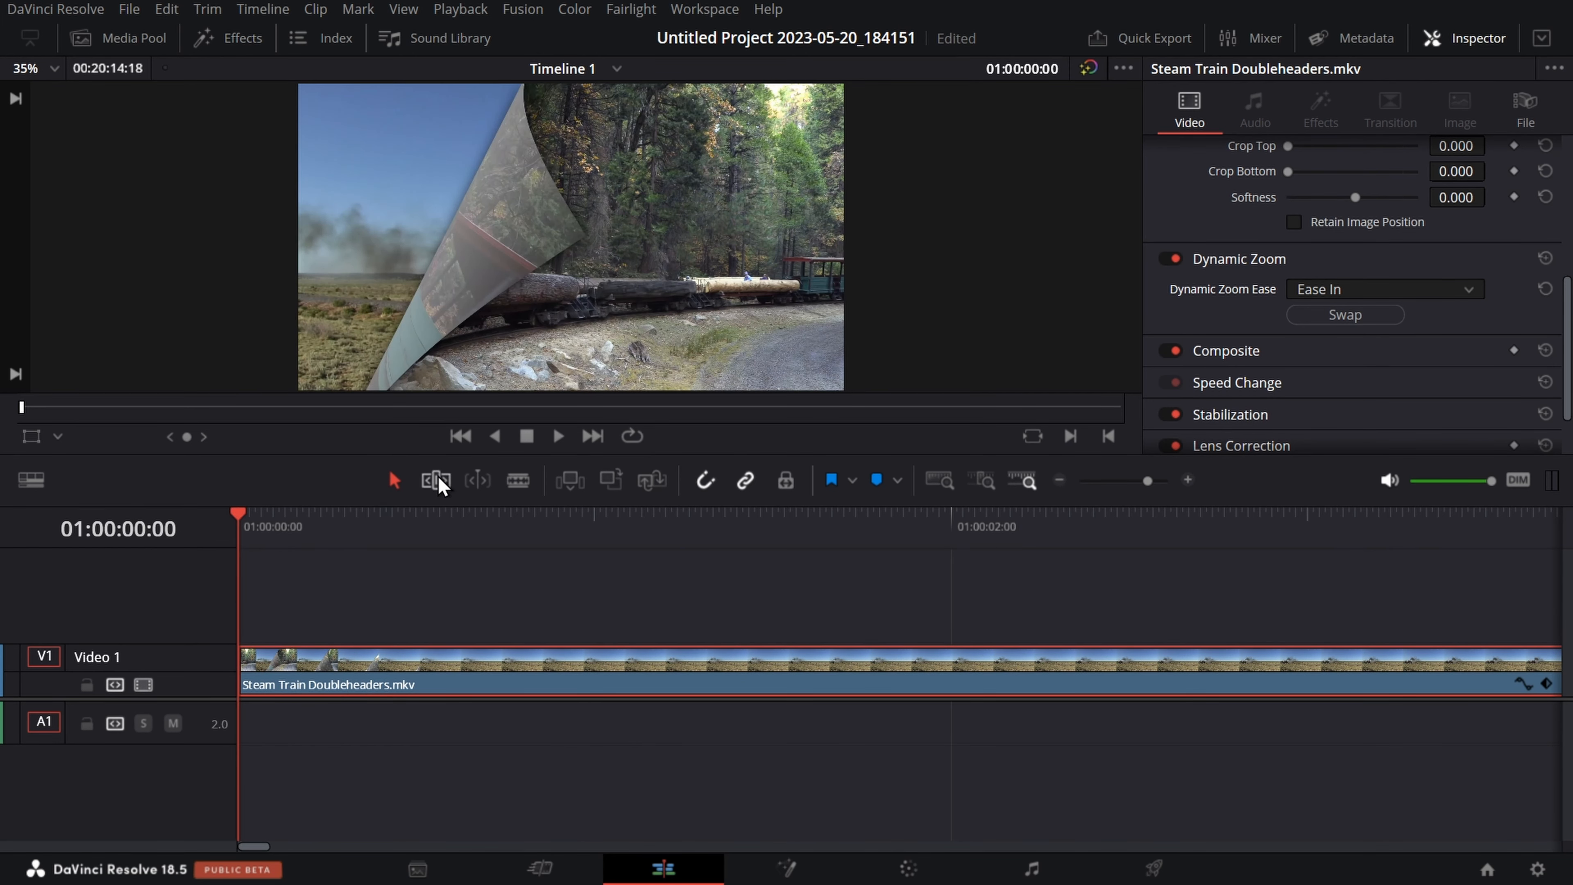
pyautogui.click(58, 437)
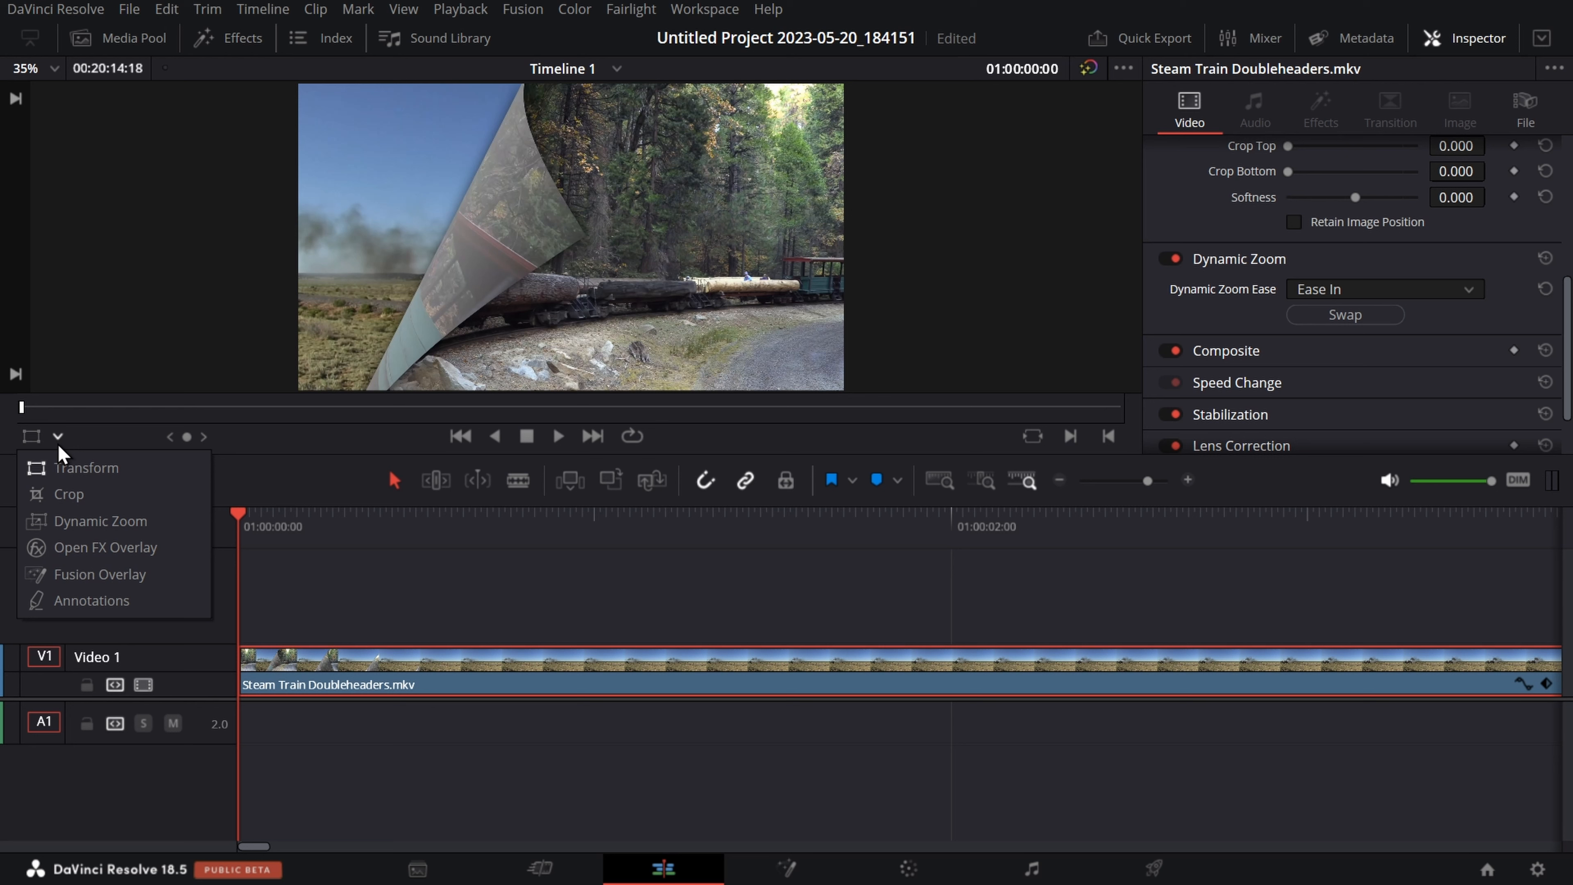
pyautogui.click(96, 523)
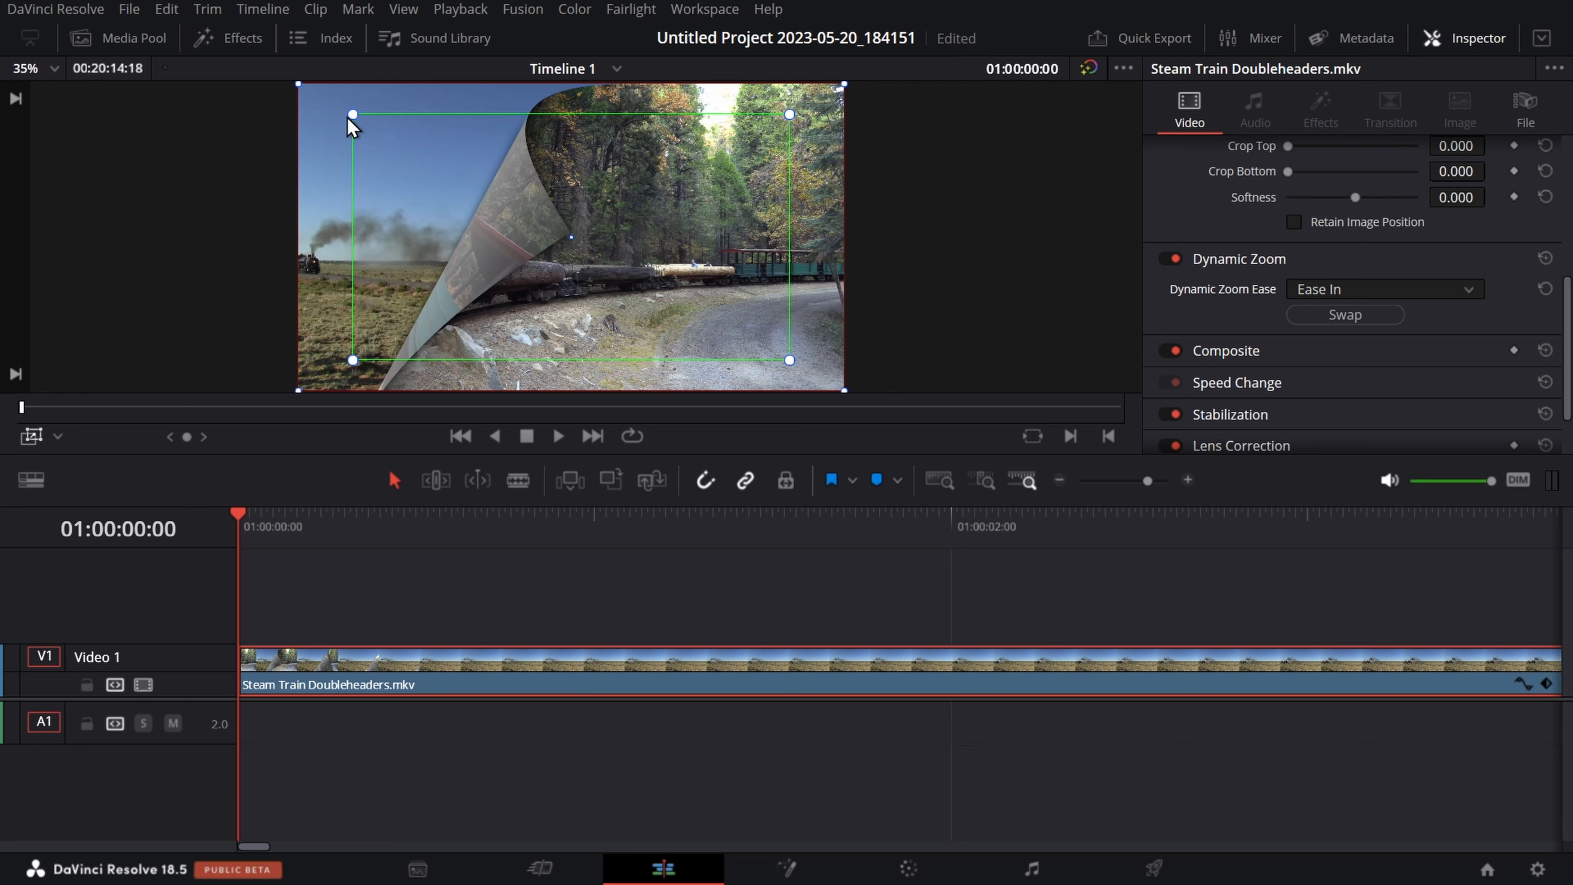
# - Shrink the green Dynamic Zoom frame to about half the image width and play the timeline to 01:00:21:36
pyautogui.moveTo(351, 114); pyautogui.dragTo(392, 263)
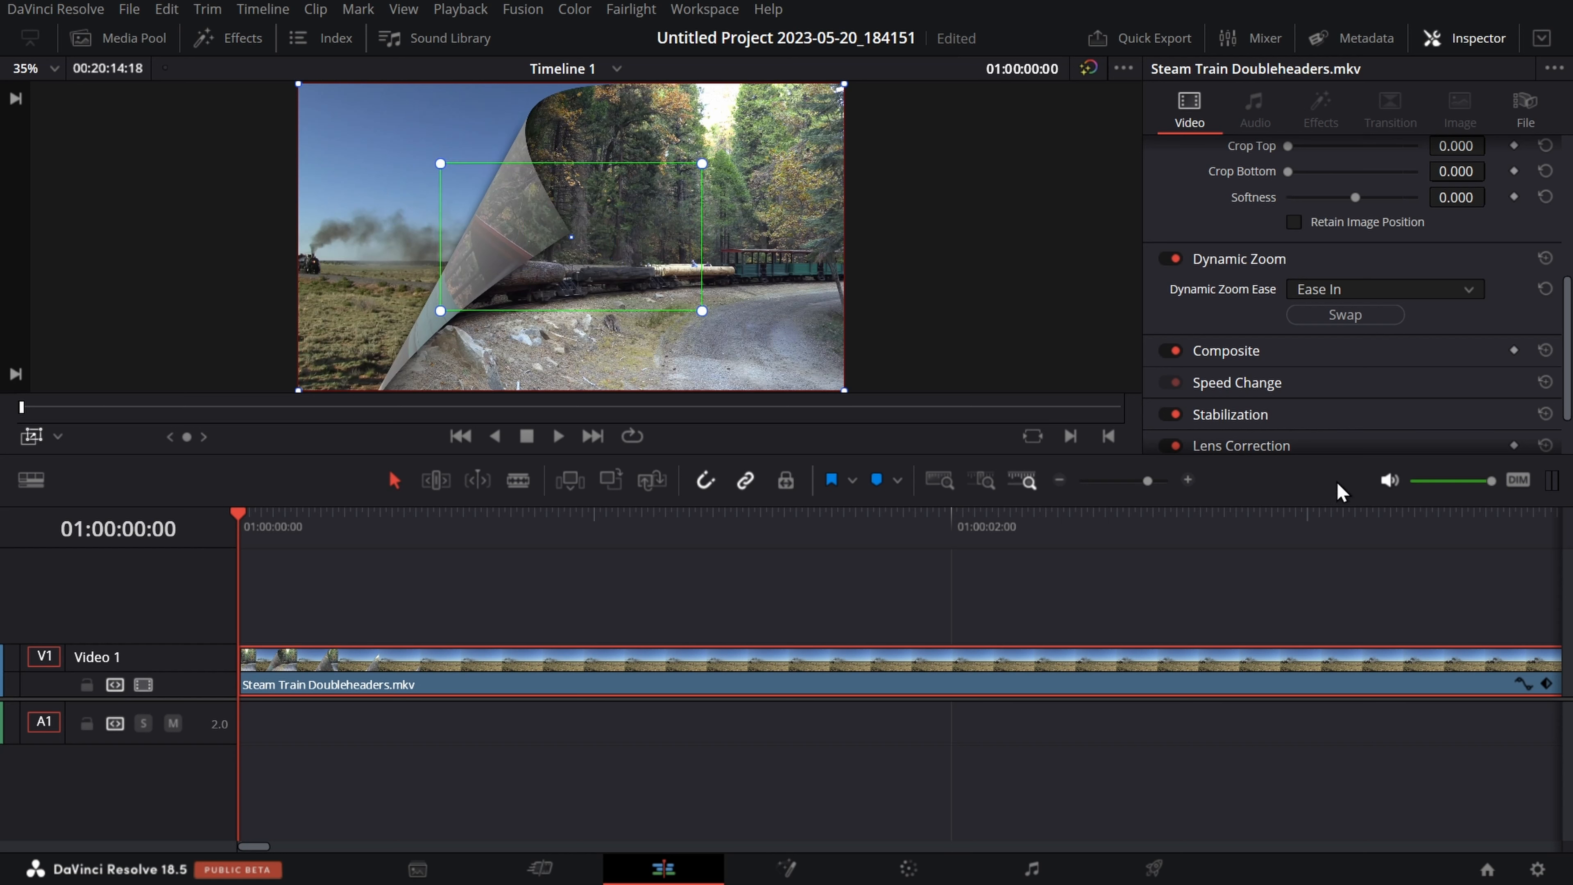
pyautogui.click(559, 439)
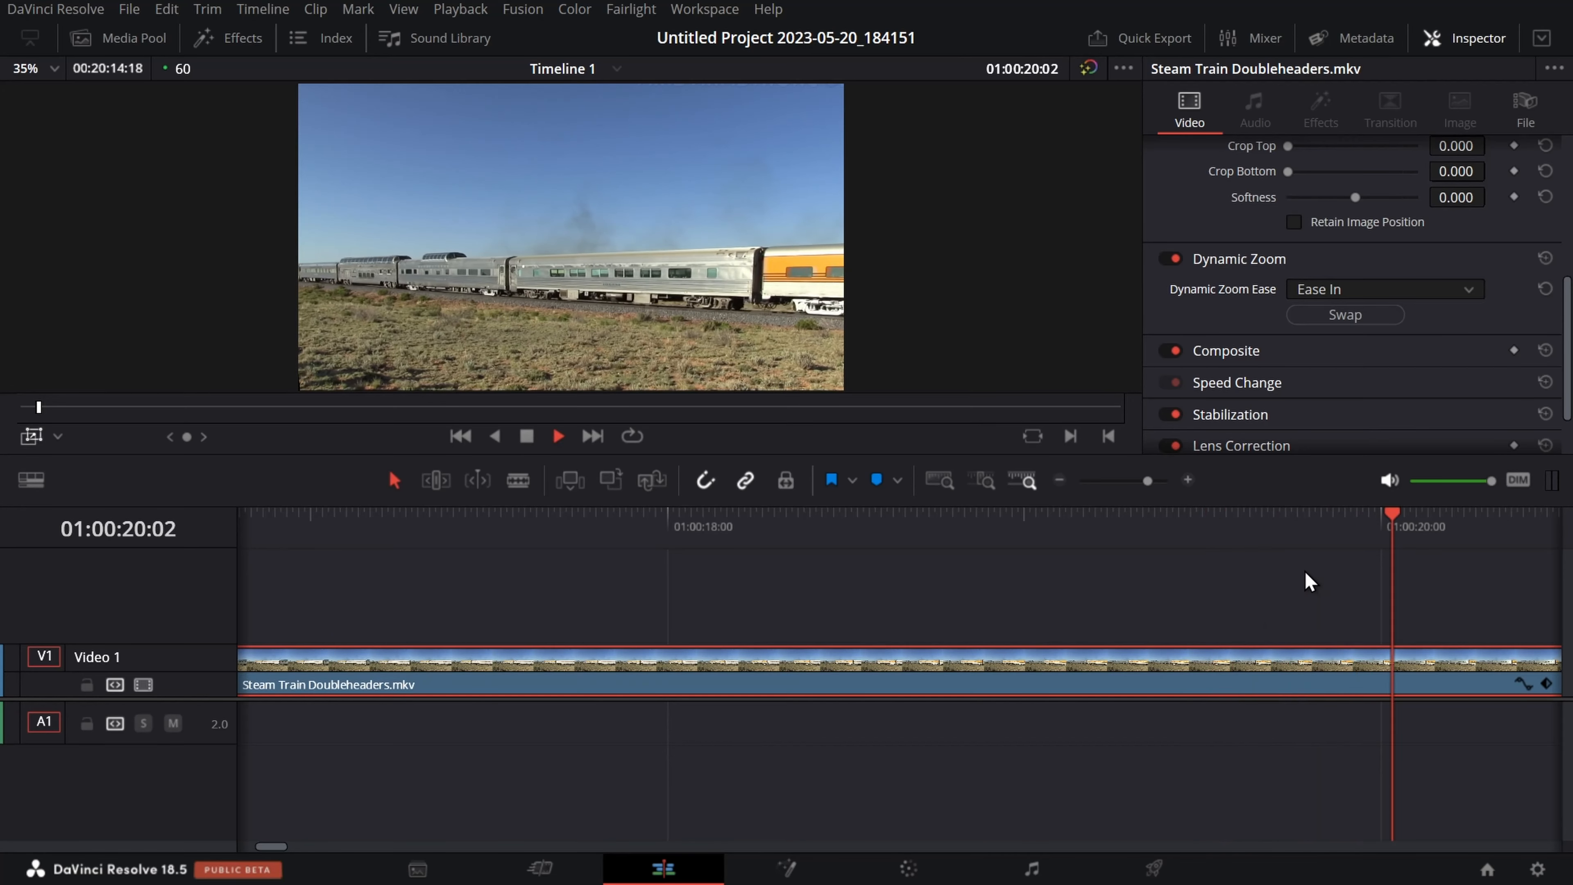
pyautogui.click(526, 437)
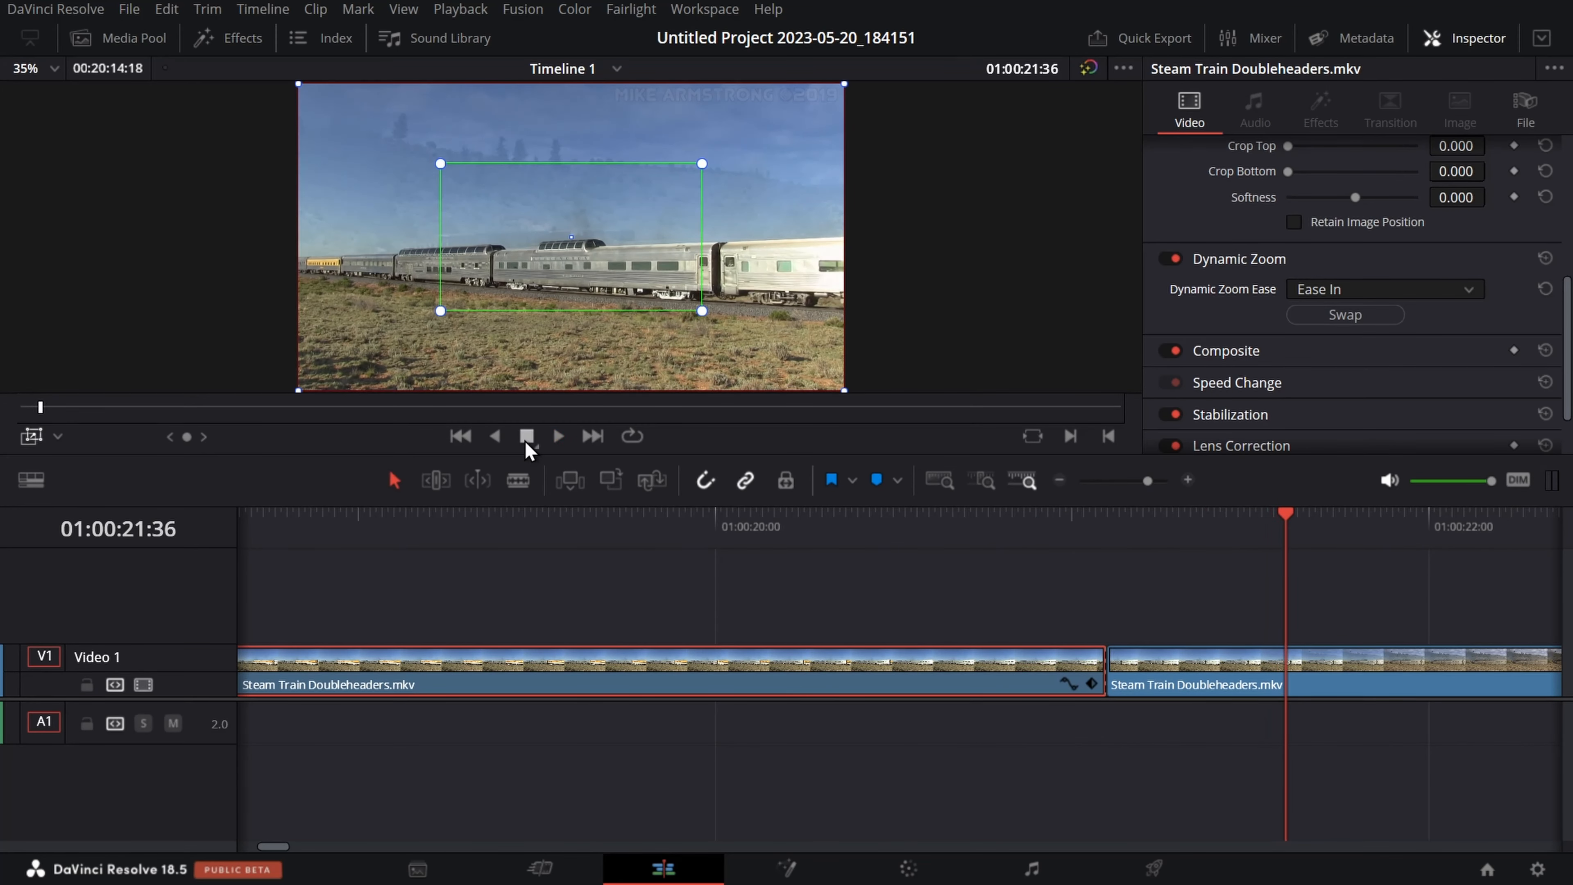
# - Return the playhead to 01:00:00:00 and play the clip with the tighter Dynamic Zoom to 01:00:02:11
pyautogui.moveTo(357, 842); pyautogui.dragTo(499, 836)
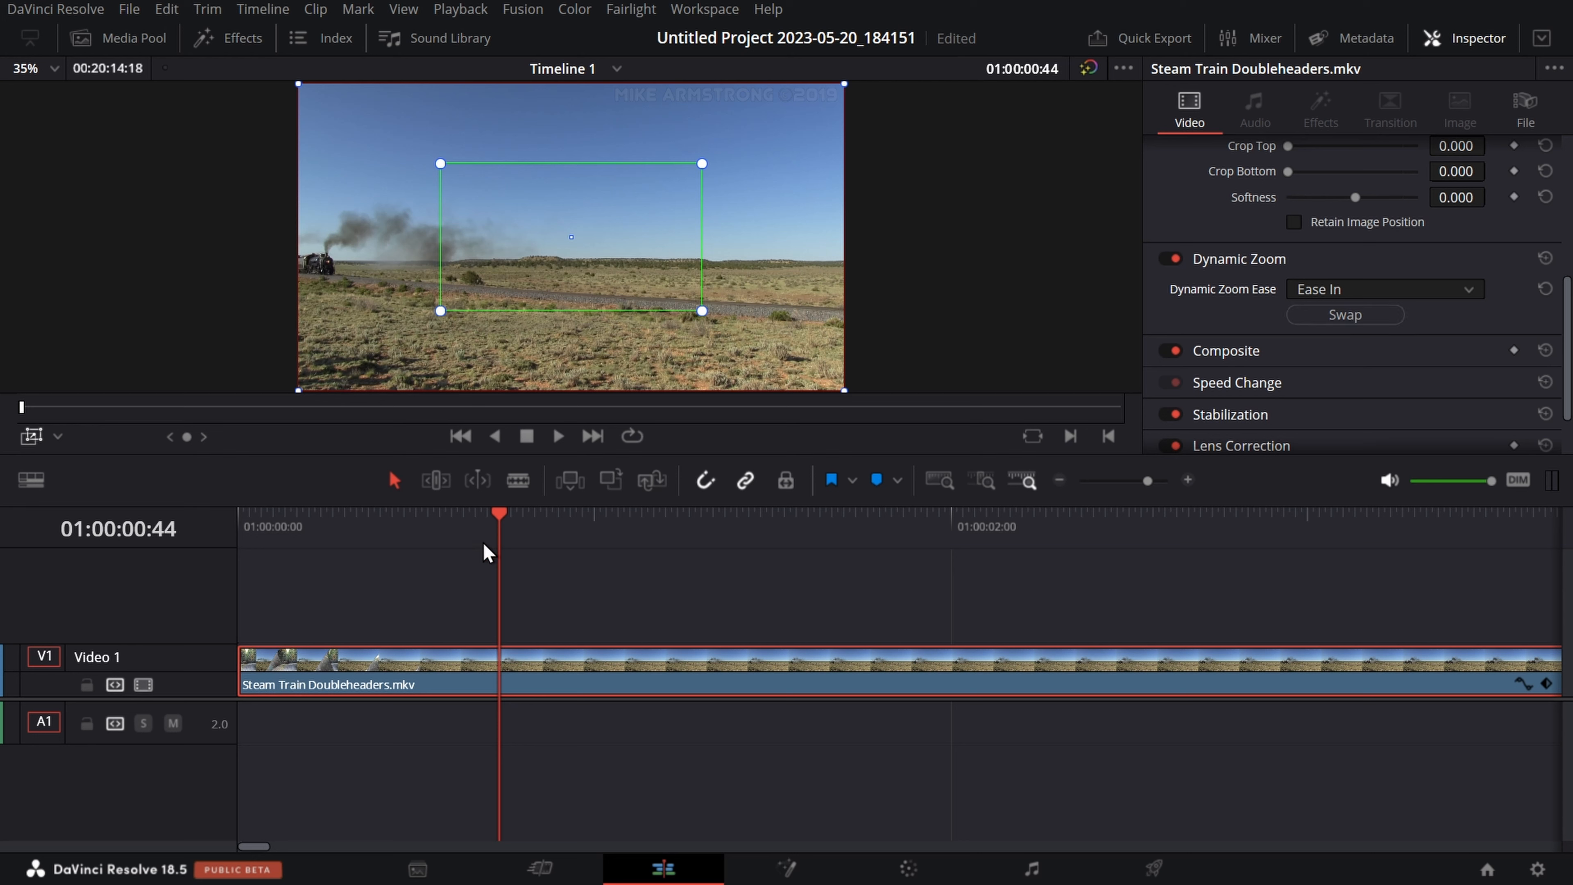
pyautogui.moveTo(499, 544); pyautogui.dragTo(233, 545)
pyautogui.press('space')
pyautogui.moveTo(288, 633); pyautogui.dragTo(250, 638)
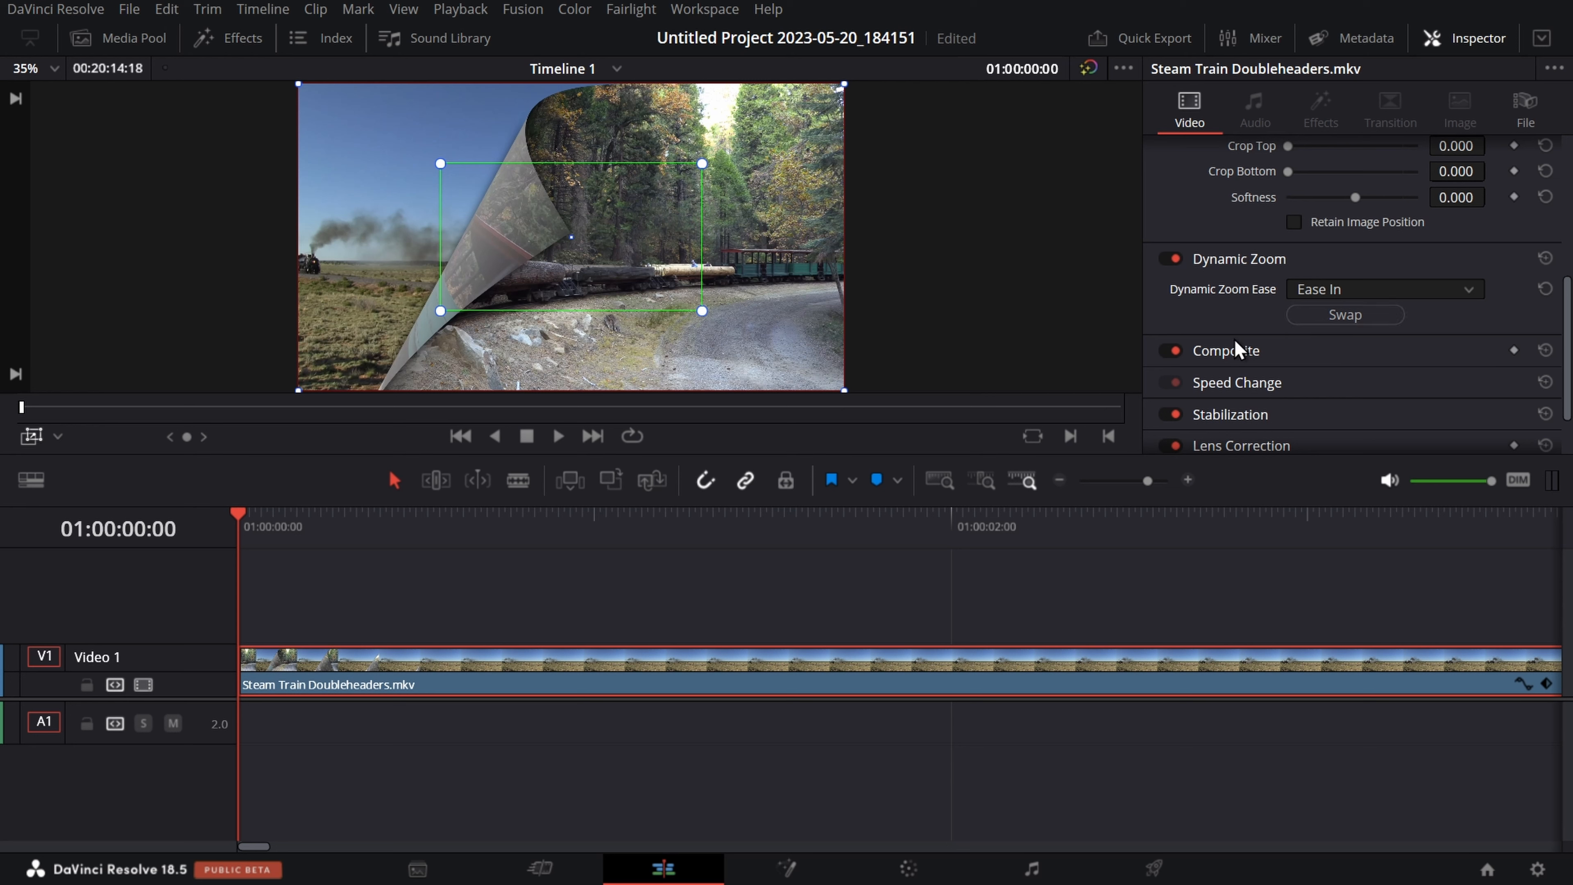
pyautogui.press('space')
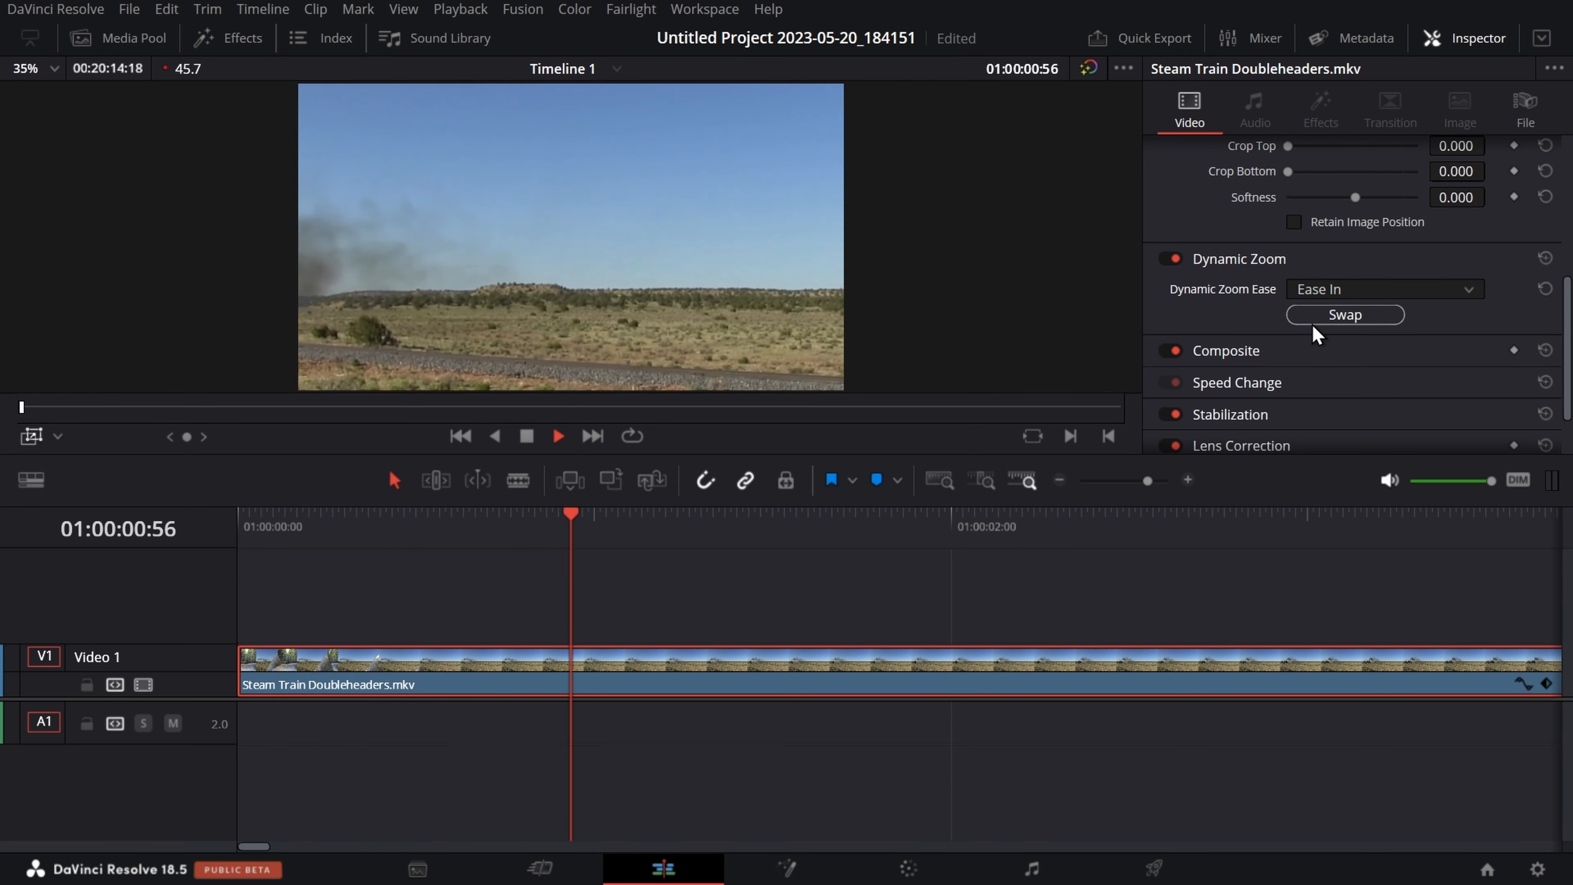
pyautogui.press('space')
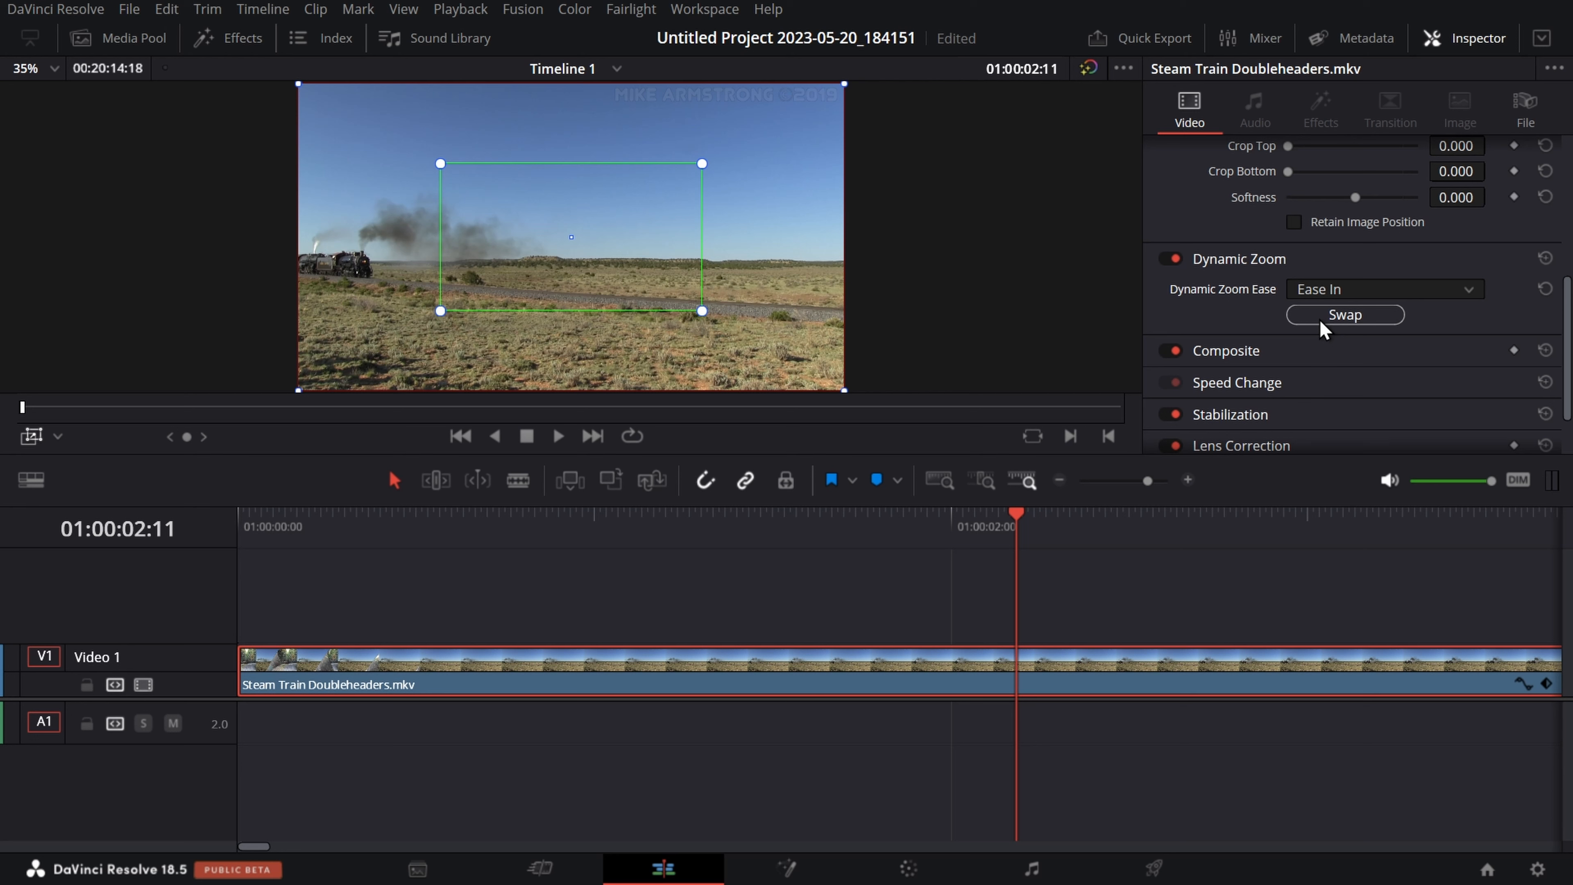
# - Swap the clip's Dynamic Zoom start and end frames and play it to 01:00:17:29
pyautogui.click(1319, 316)
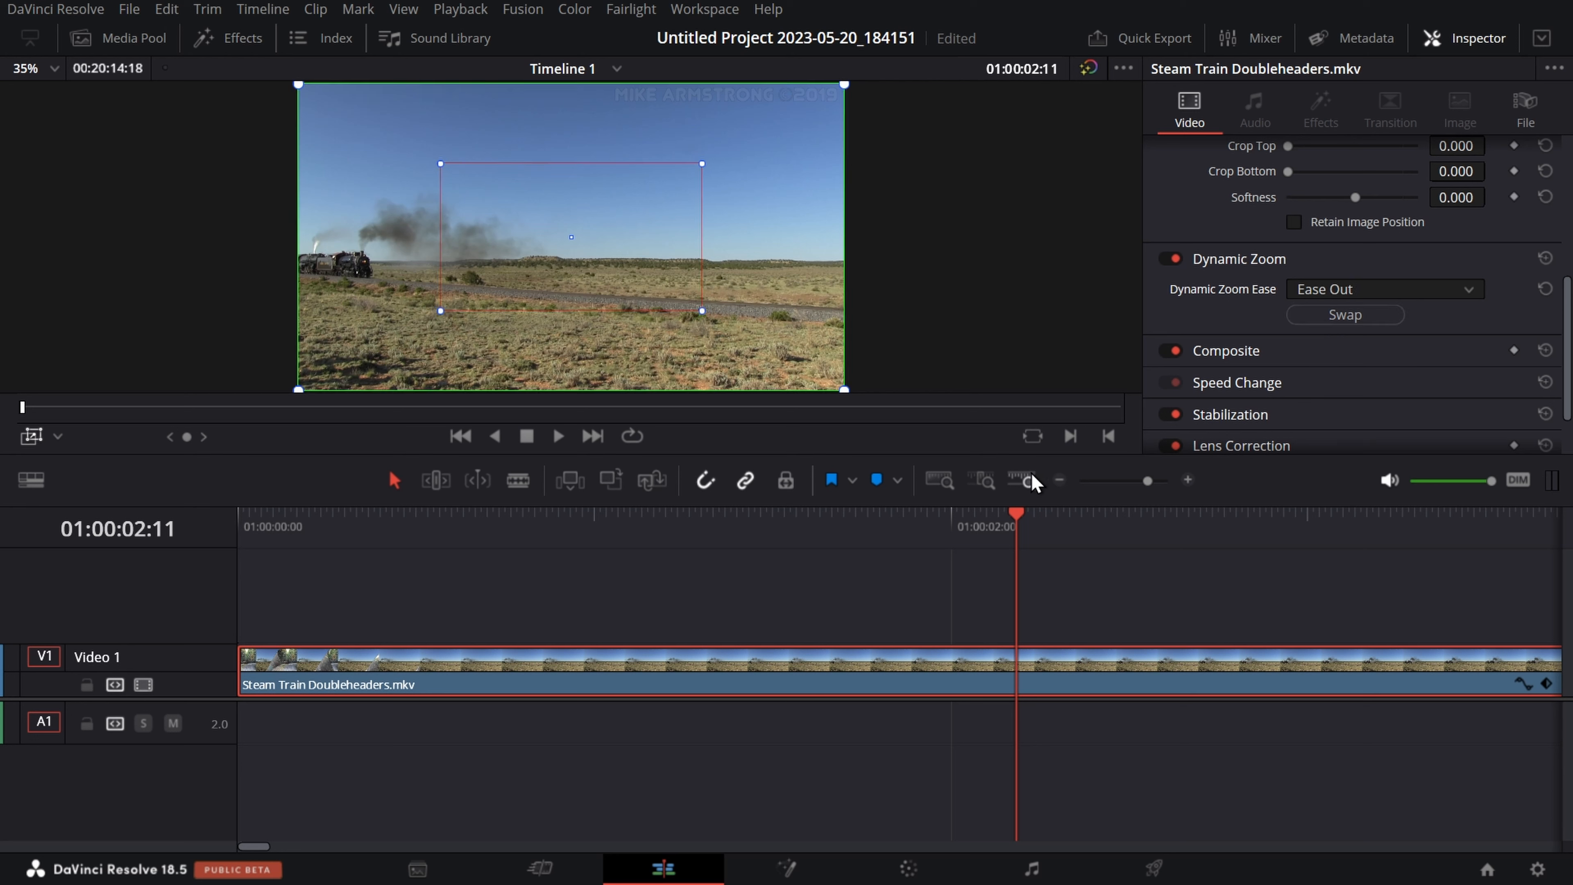
pyautogui.click(1083, 518)
pyautogui.moveTo(1088, 526); pyautogui.dragTo(1522, 582)
pyautogui.press('space')
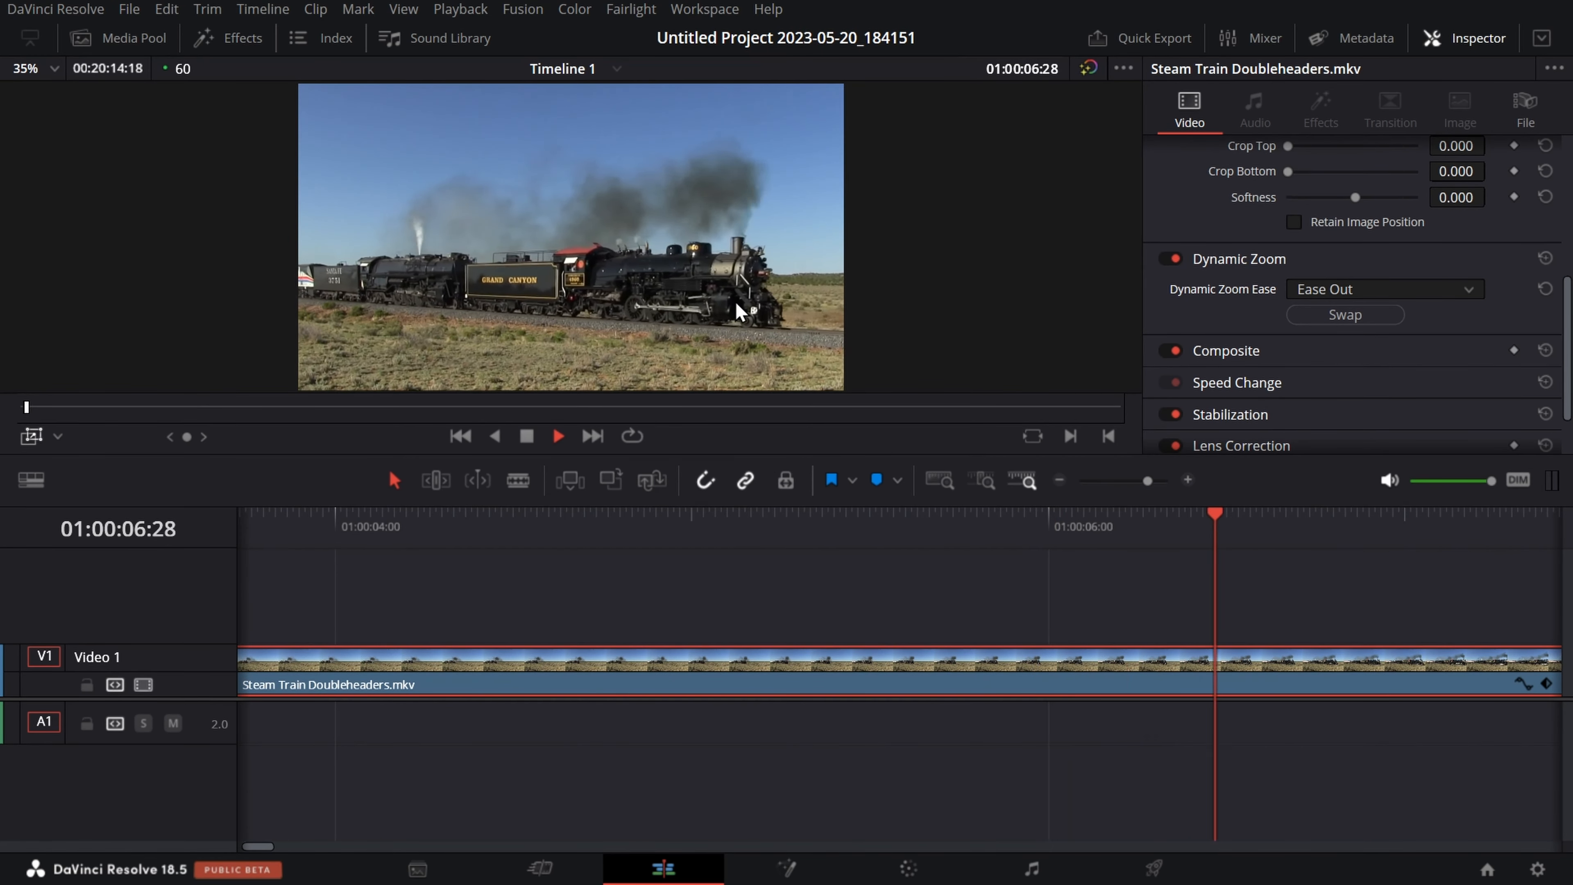
pyautogui.press('space')
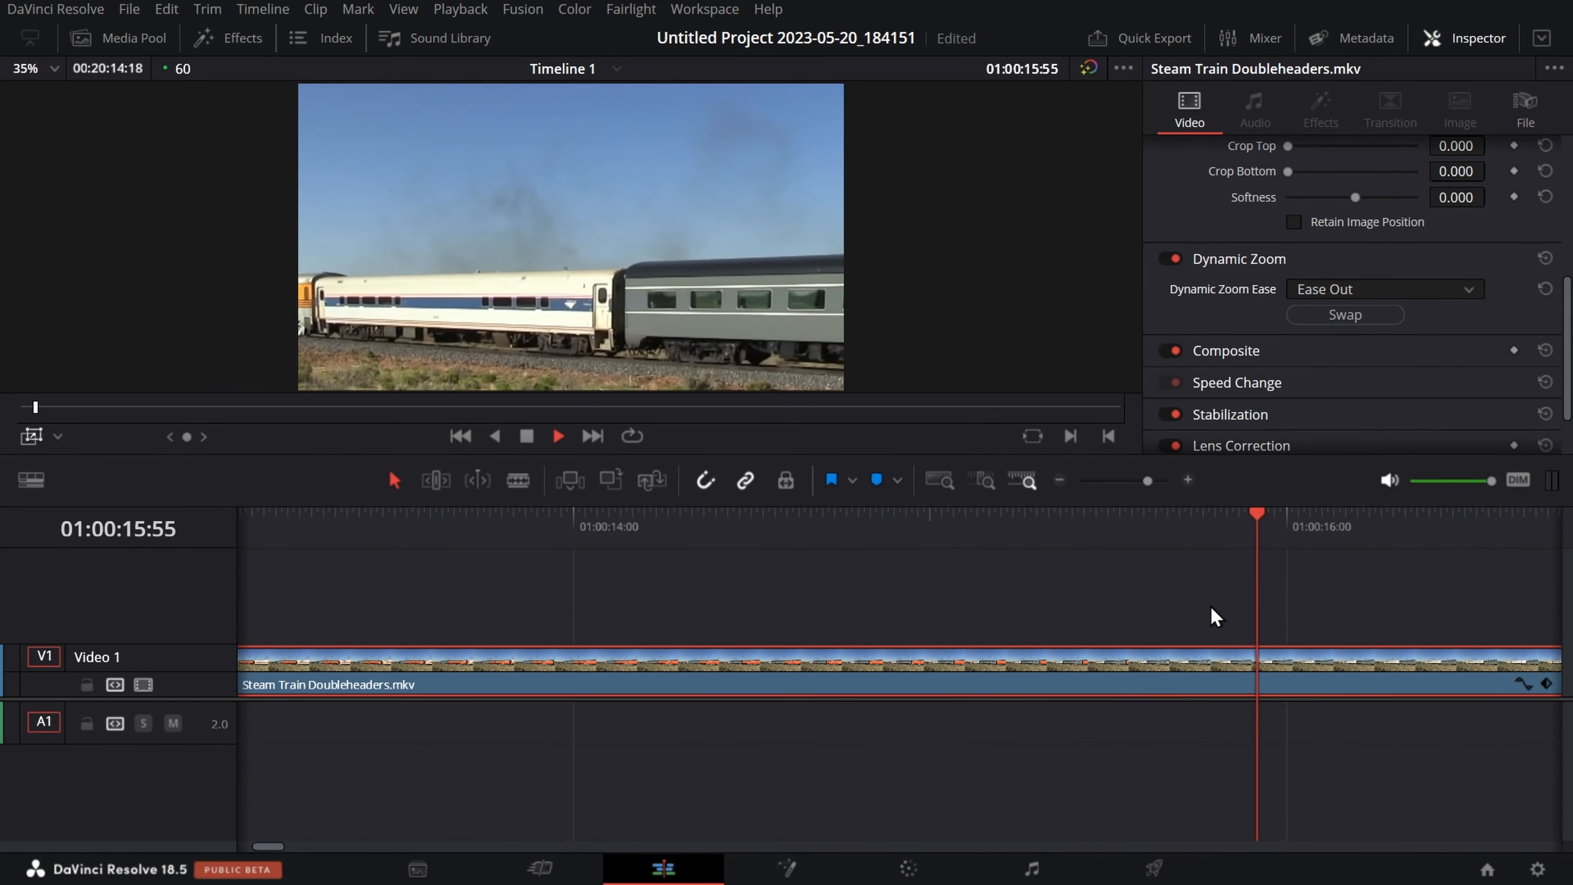
pyautogui.press('space')
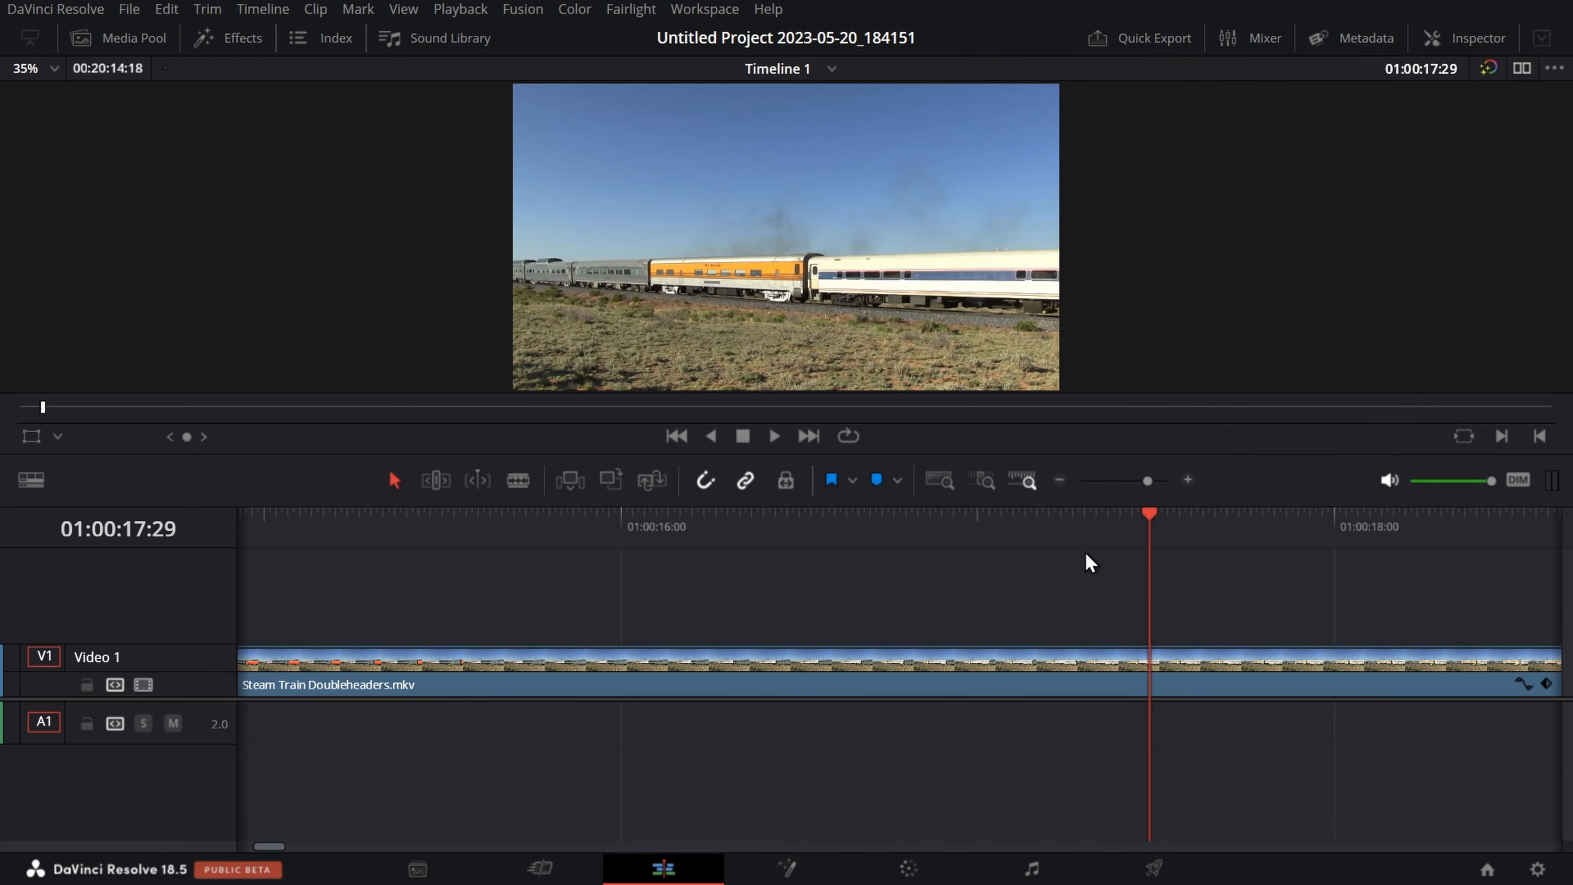
# - Stack the first two Steam Train clips at the timeline's start, with the first on Video 2 and the second beneath it on Video 1
pyautogui.moveTo(1157, 522); pyautogui.dragTo(1037, 561)
pyautogui.moveTo(837, 631); pyautogui.dragTo(1436, 561)
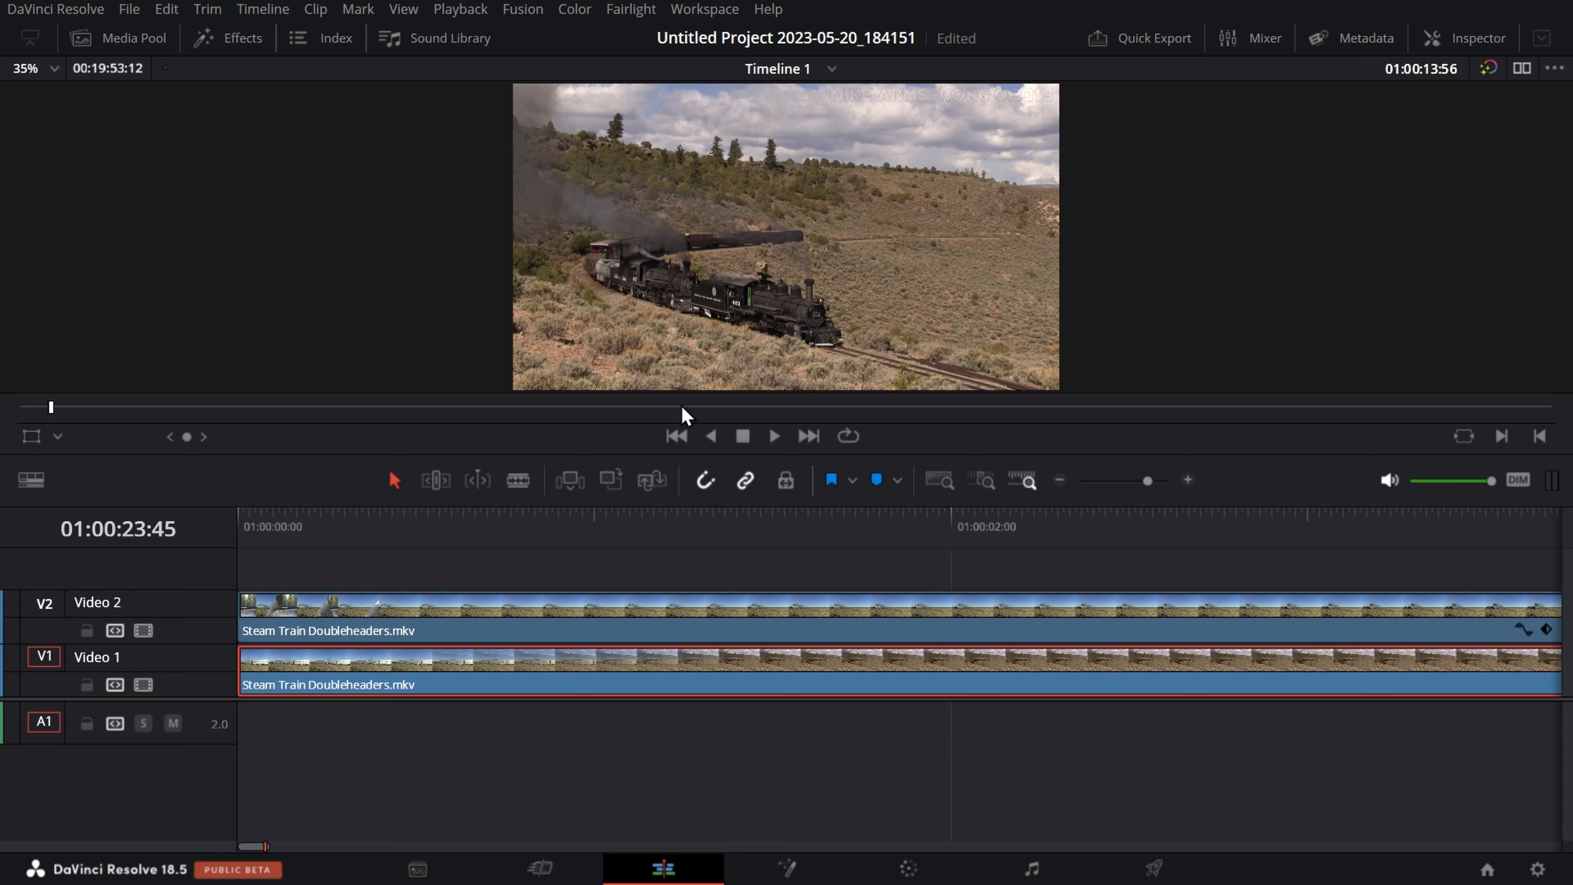
pyautogui.click(526, 612)
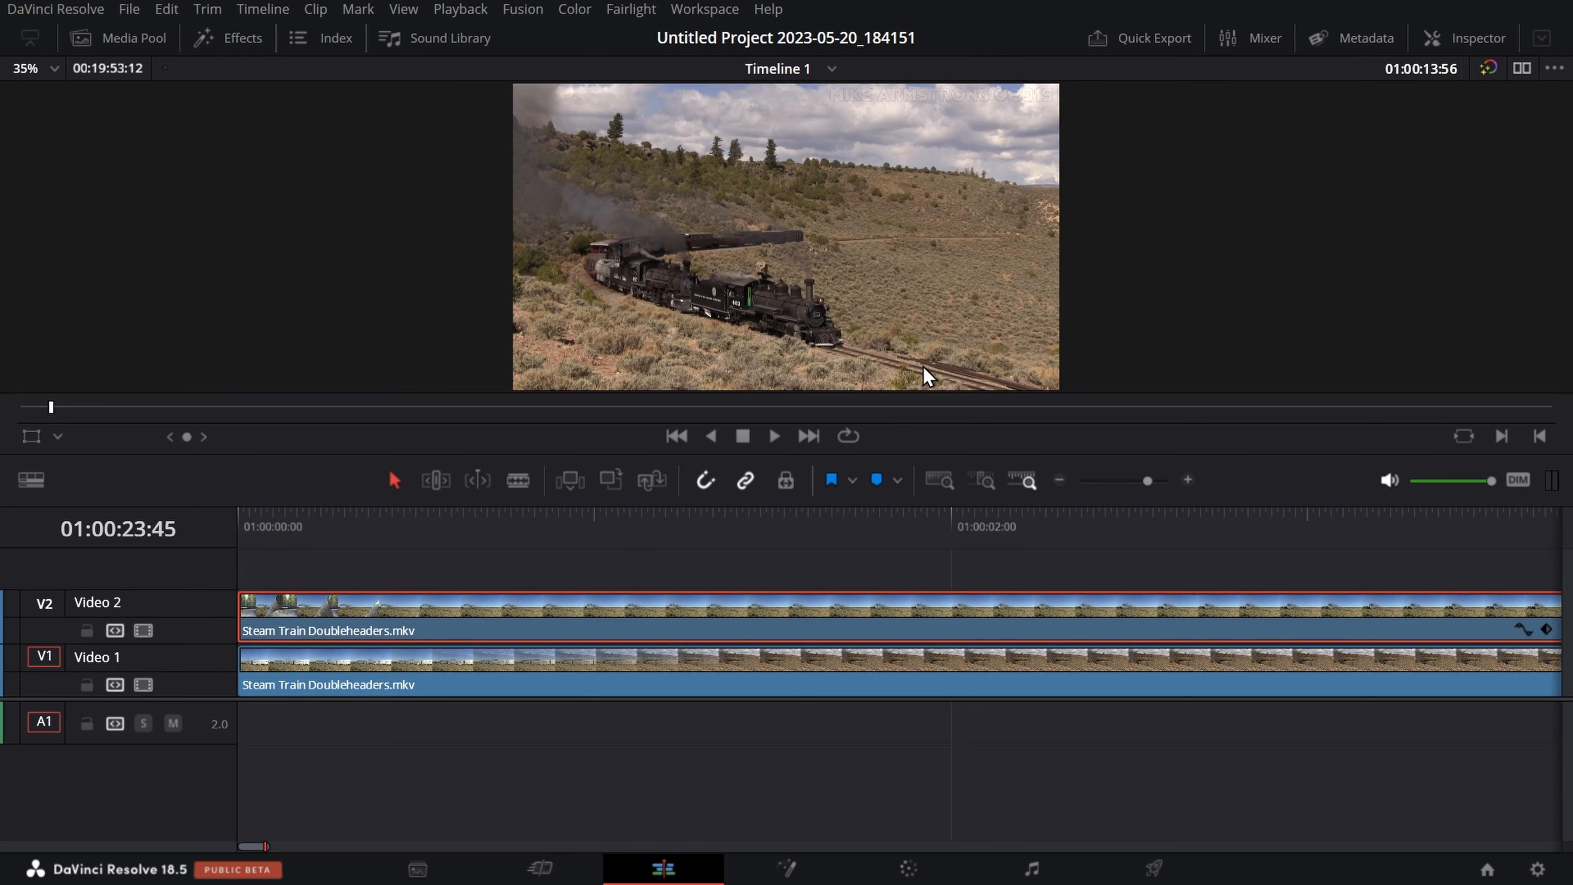
# - Play the stacked clips to 01:00:15:07 and select the Video 1 clip
pyautogui.click(774, 435)
pyautogui.click(742, 436)
pyautogui.click(674, 669)
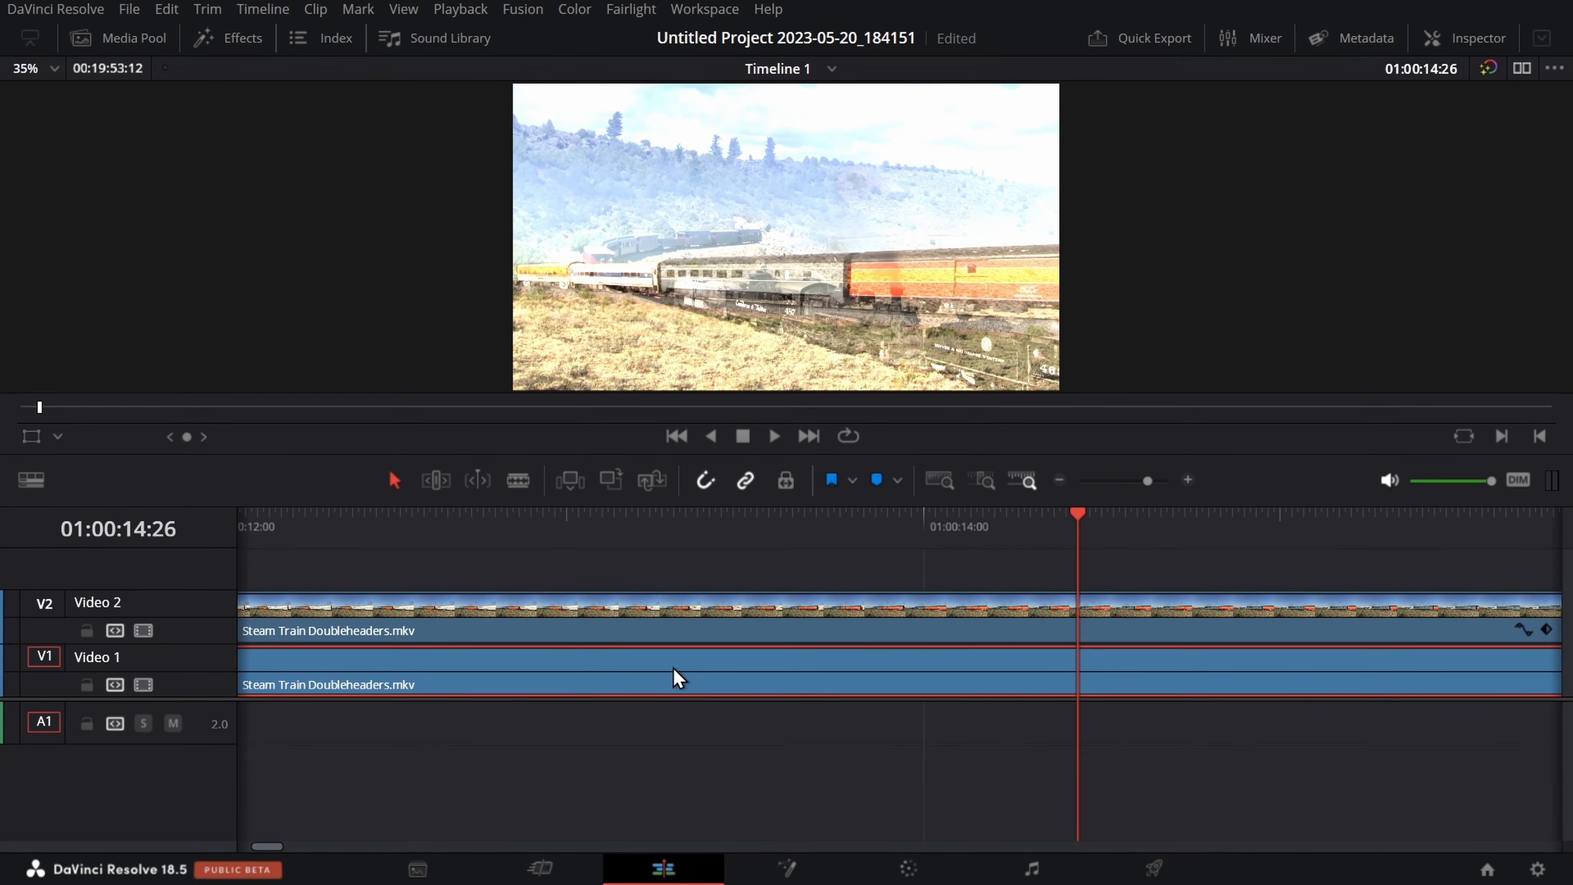
pyautogui.click(774, 437)
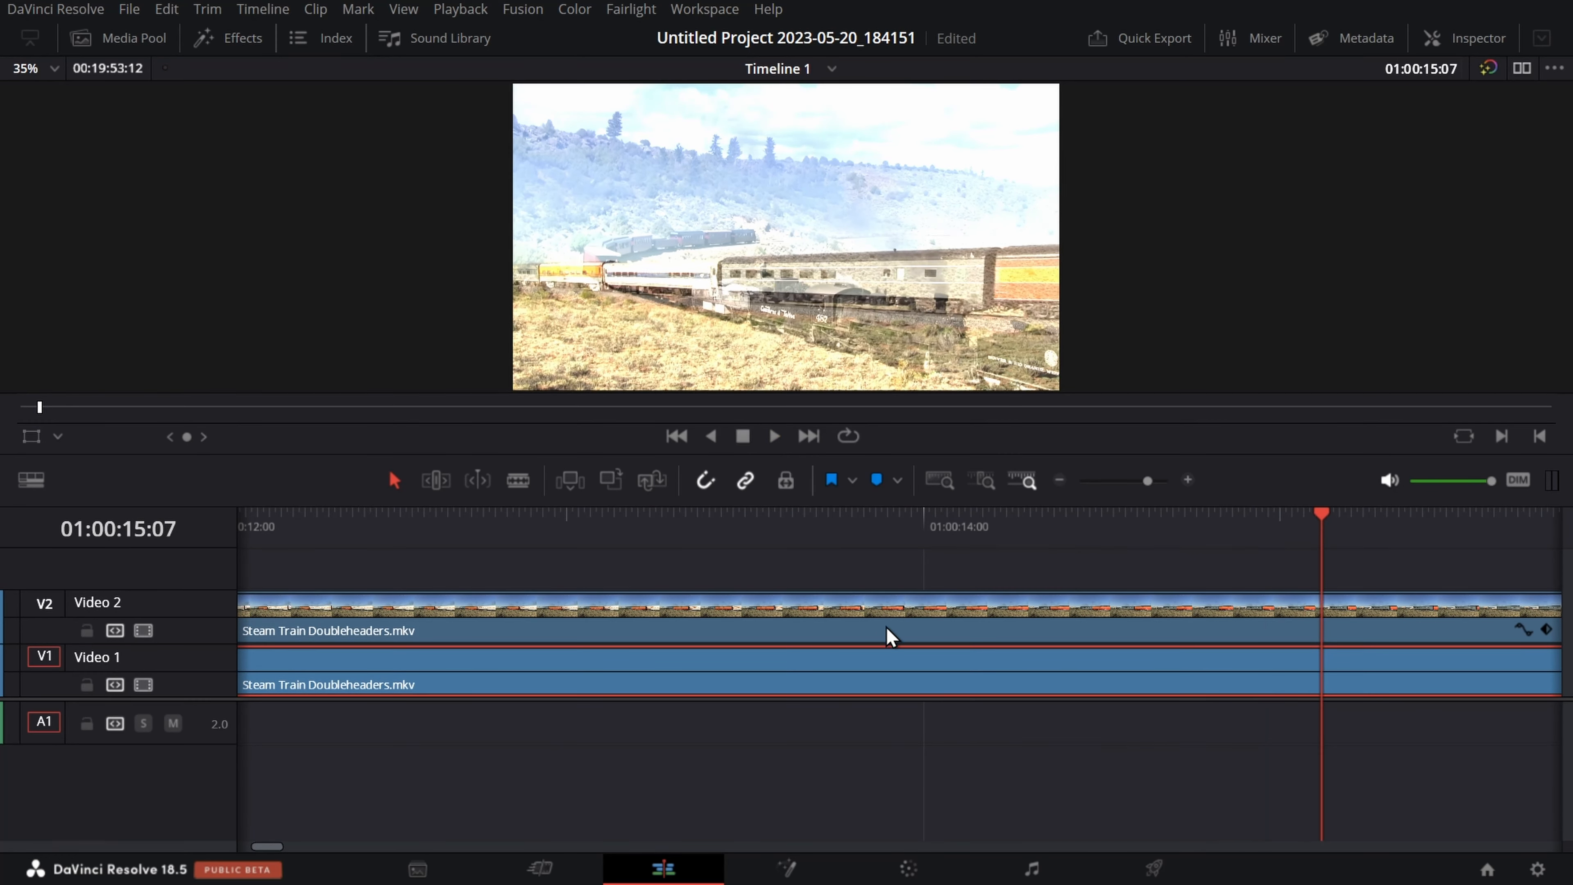
# - Show the Video 1 clip's Composite settings in the Inspector
pyautogui.click(1551, 68)
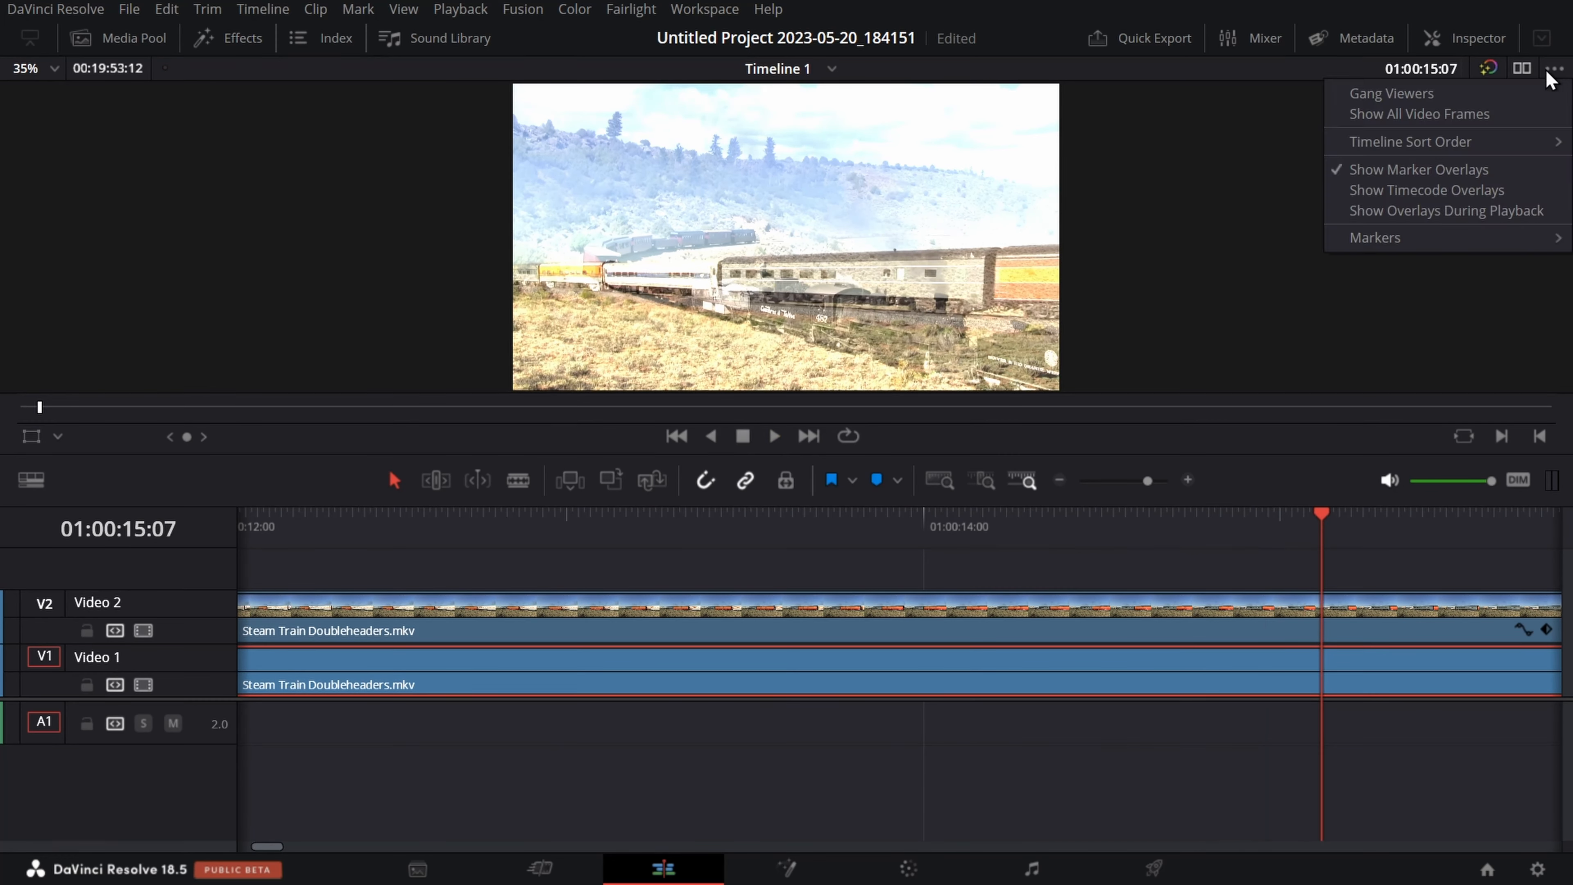
pyautogui.click(1458, 34)
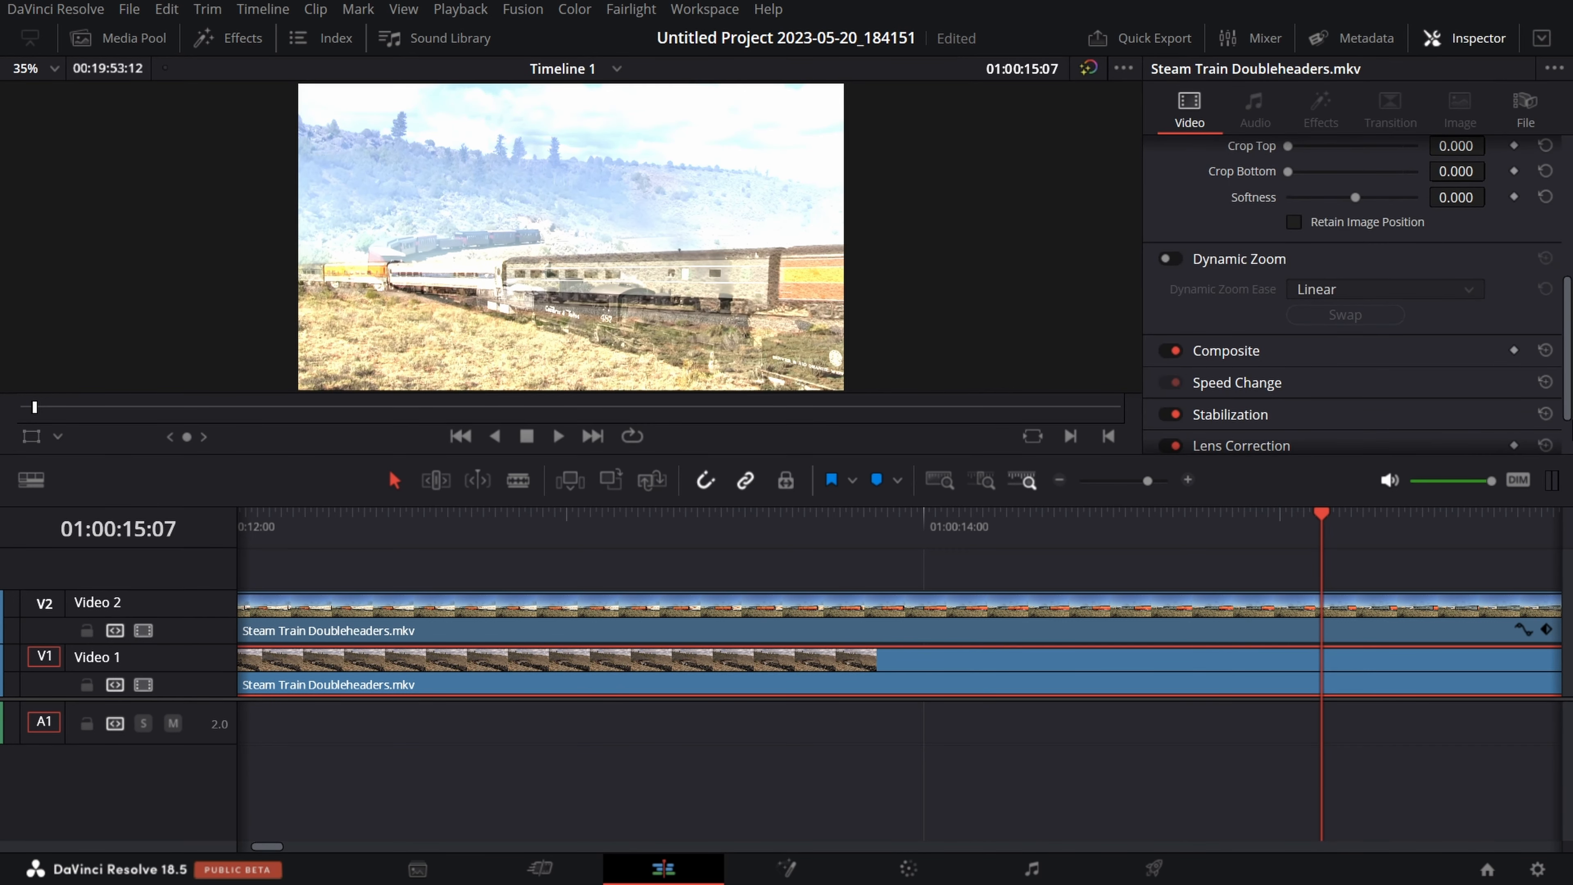
pyautogui.scroll(-2, 1407, 365)
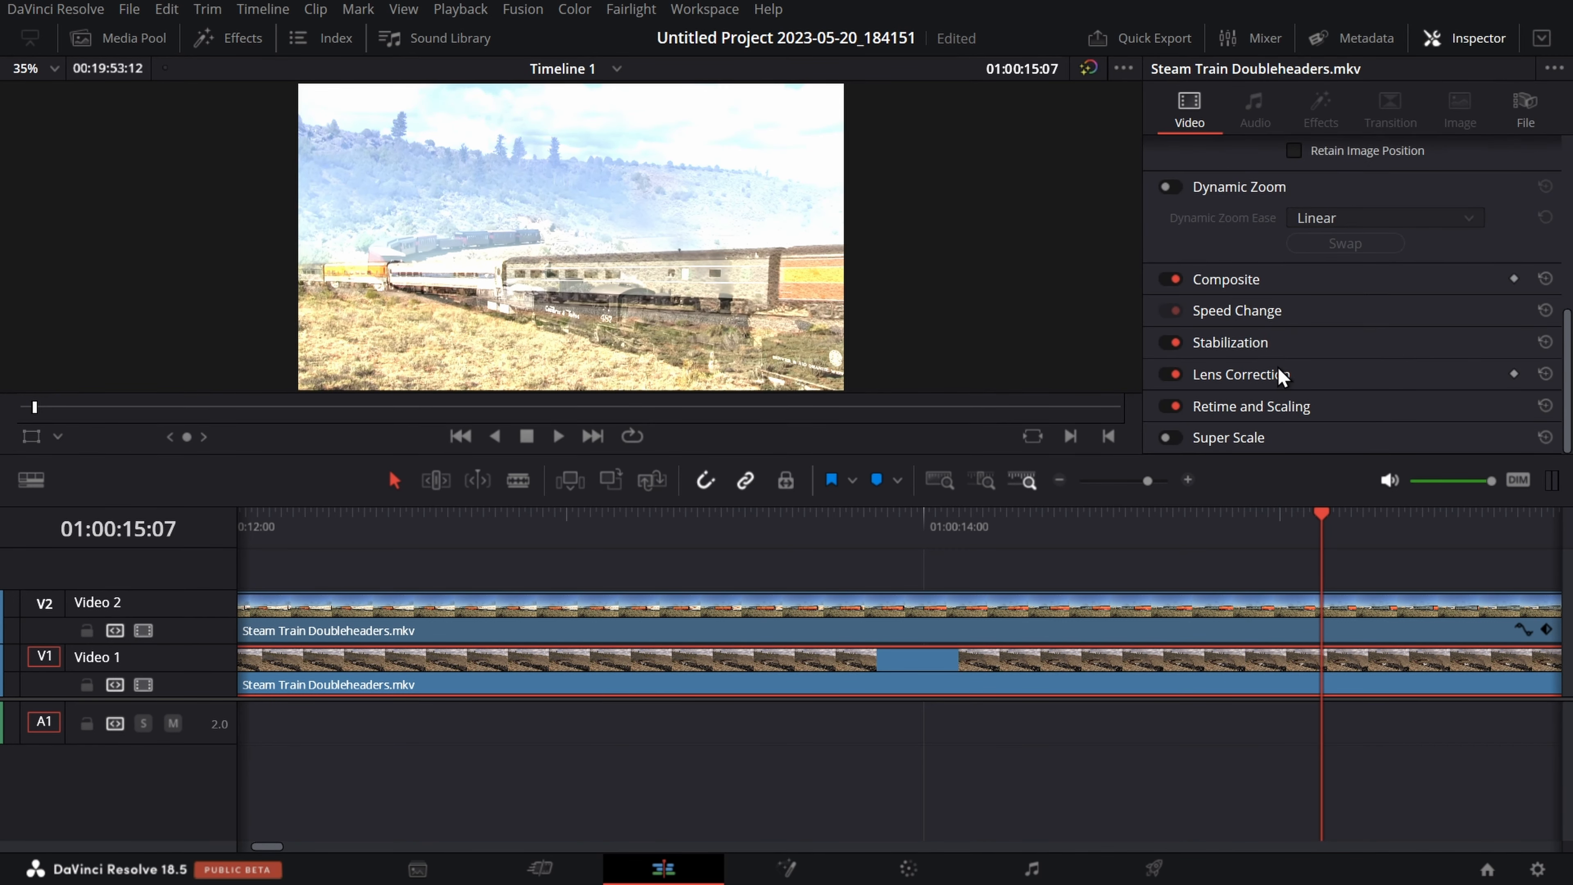
pyautogui.click(1438, 284)
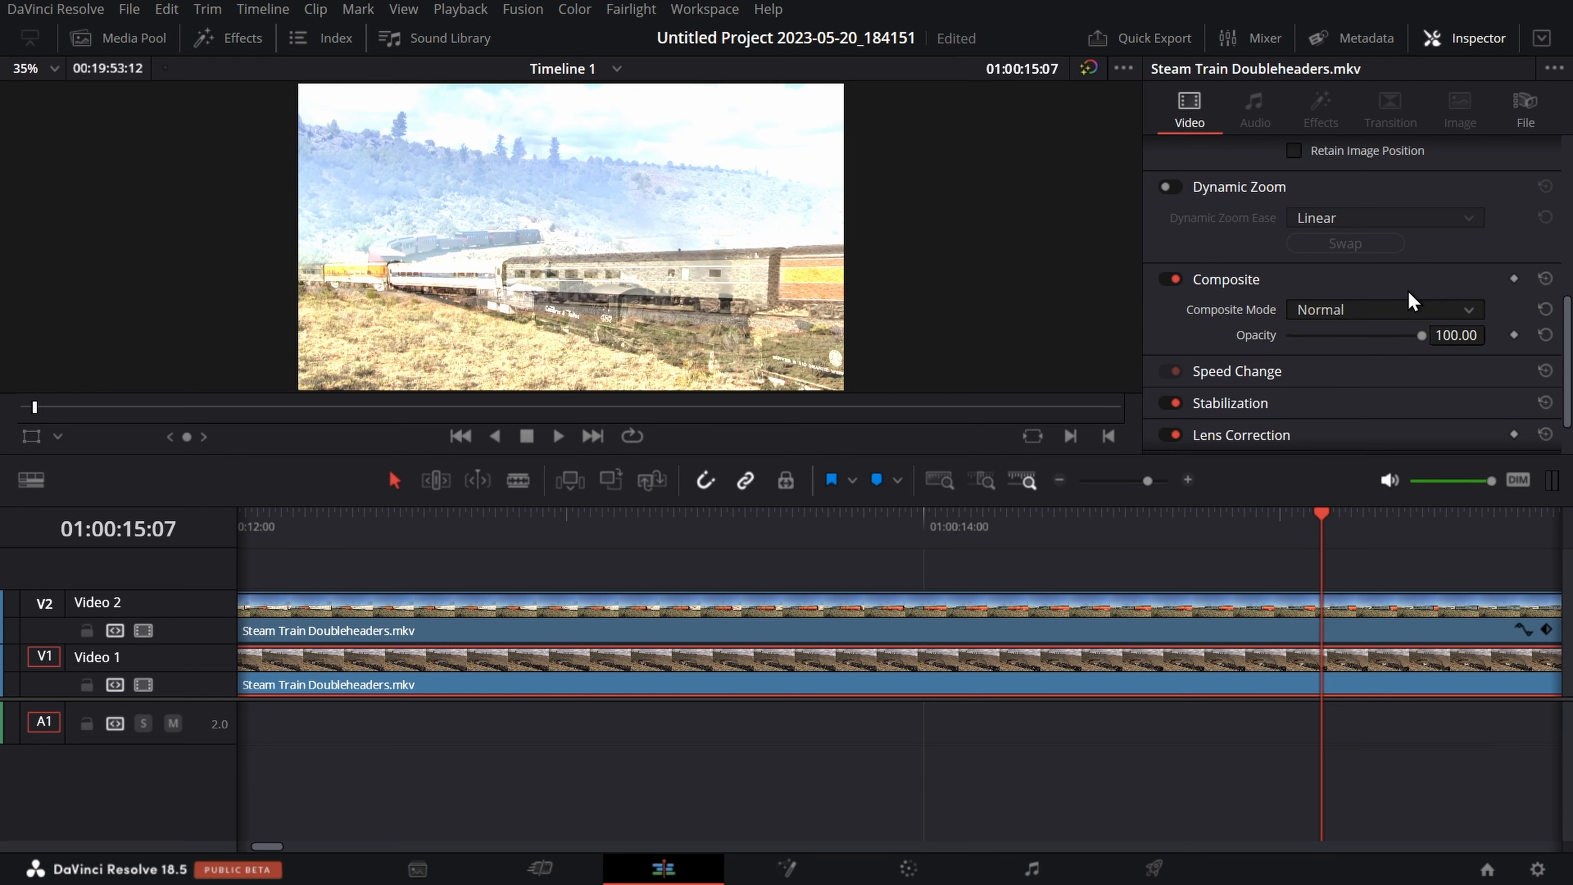
# - Set the Video 1 clip's Composite Mode to Add and play the timeline from 01:00:00:00 to 01:00:03:12
pyautogui.moveTo(1310, 551); pyautogui.dragTo(238, 471)
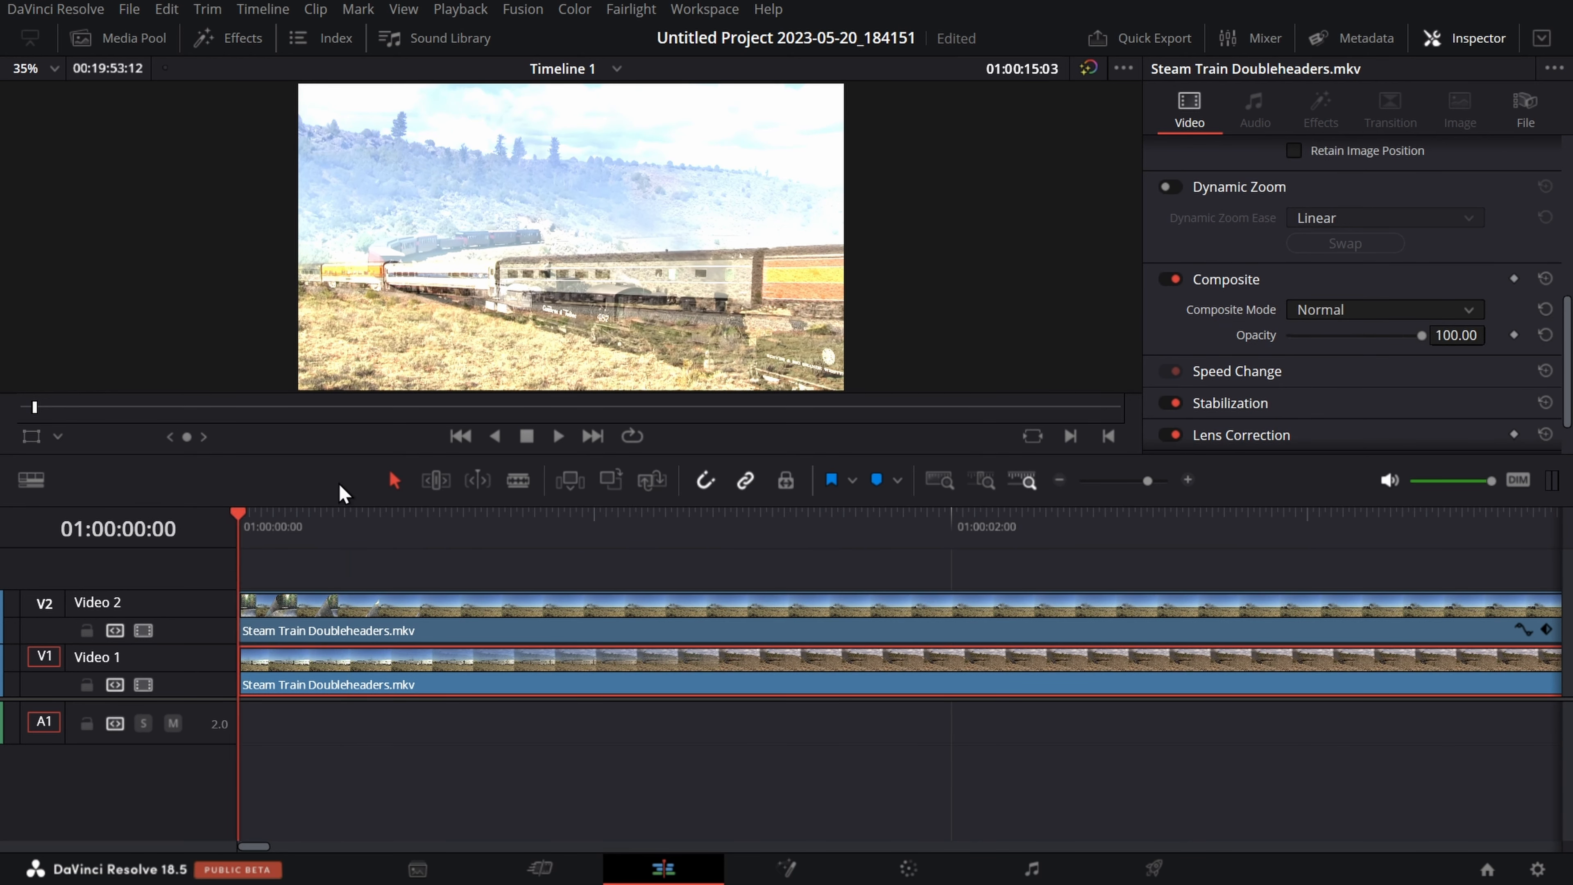
pyautogui.click(1342, 311)
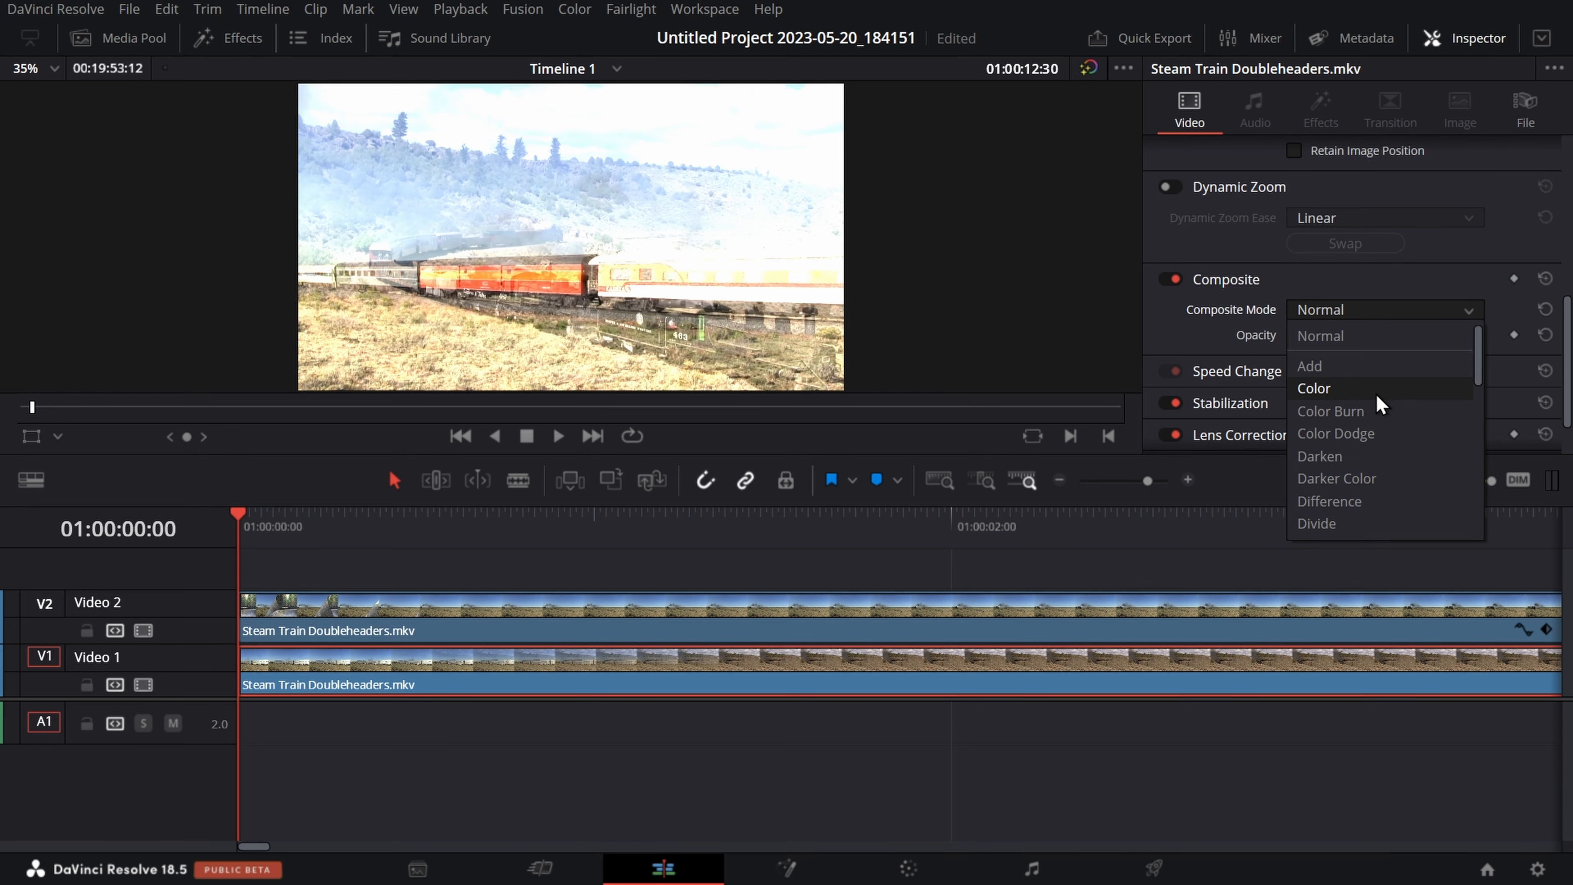
pyautogui.click(1381, 368)
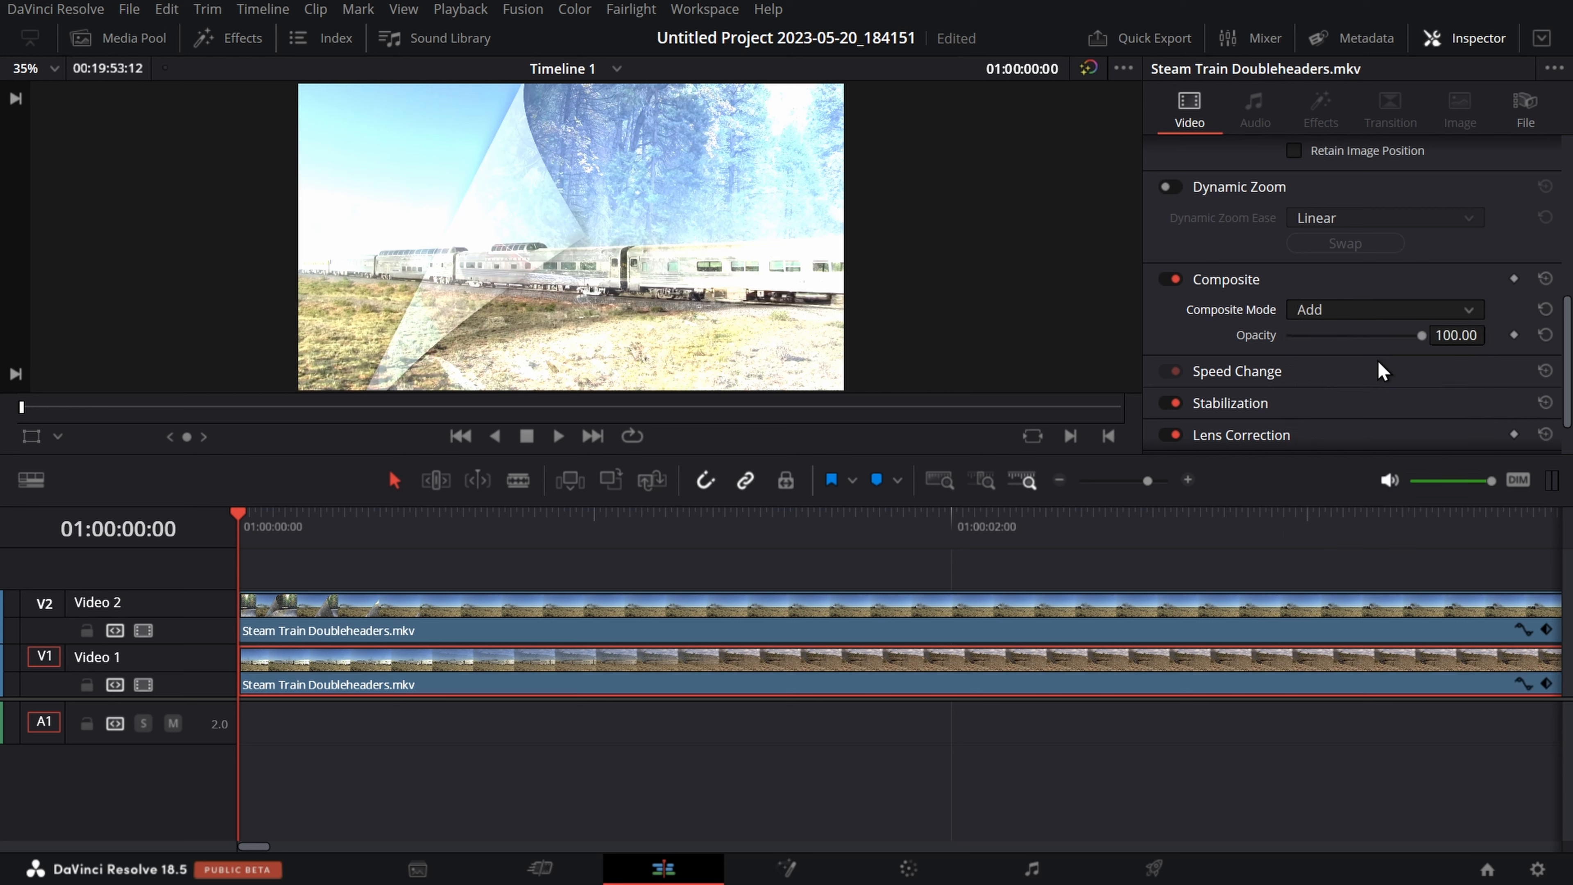
pyautogui.press('space')
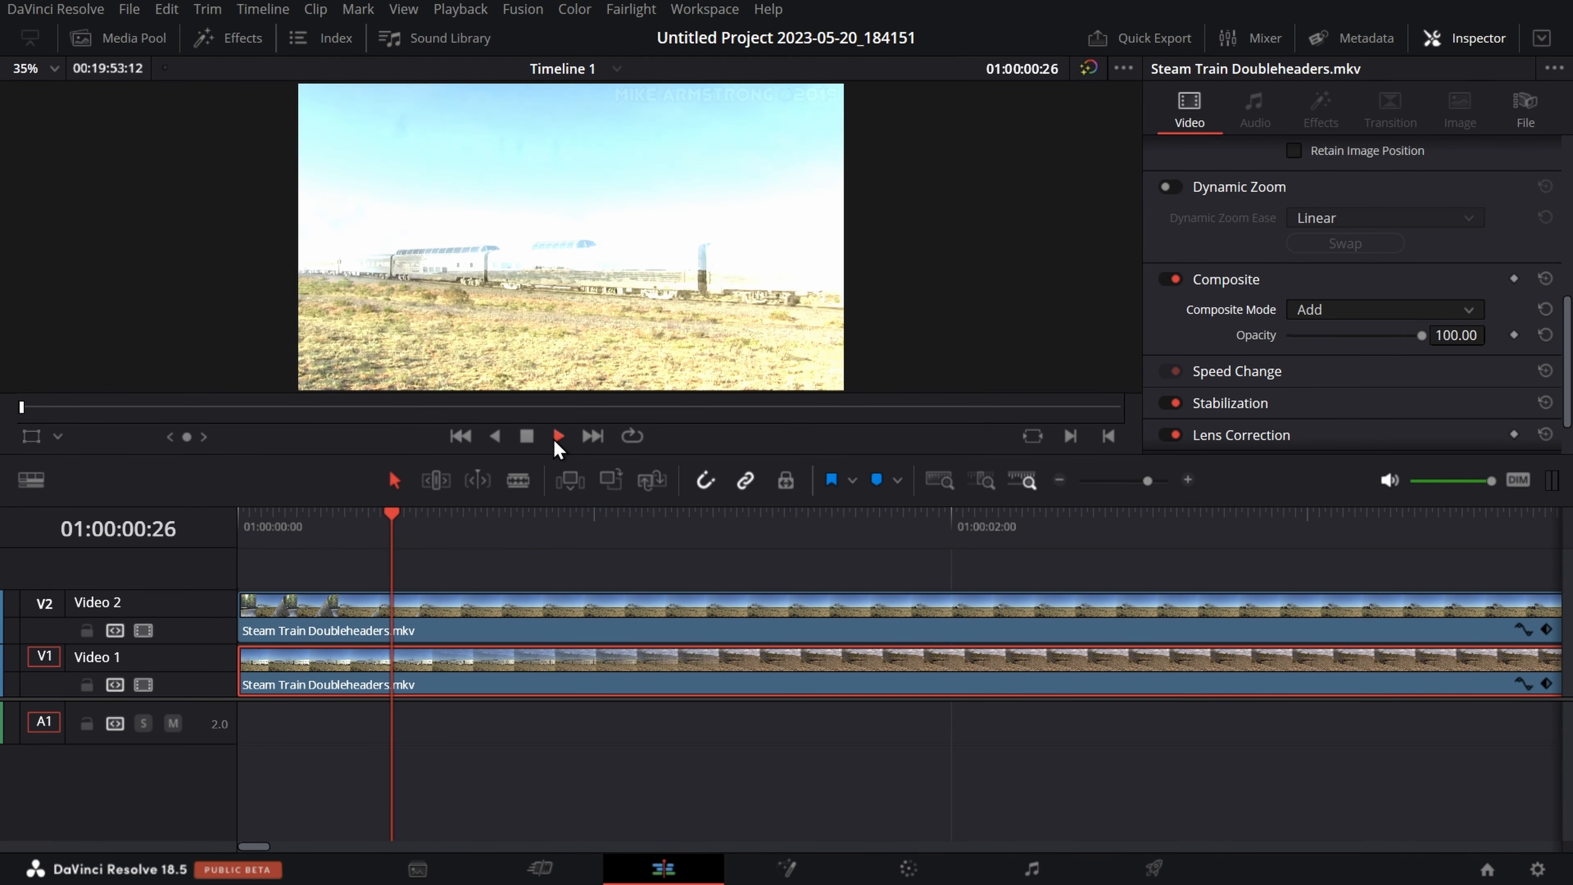
pyautogui.click(527, 437)
# - Set the Video 1 clip's Composite Mode to Divide and play from 01:00:03:12 past 01:00:04:31
pyautogui.click(1362, 308)
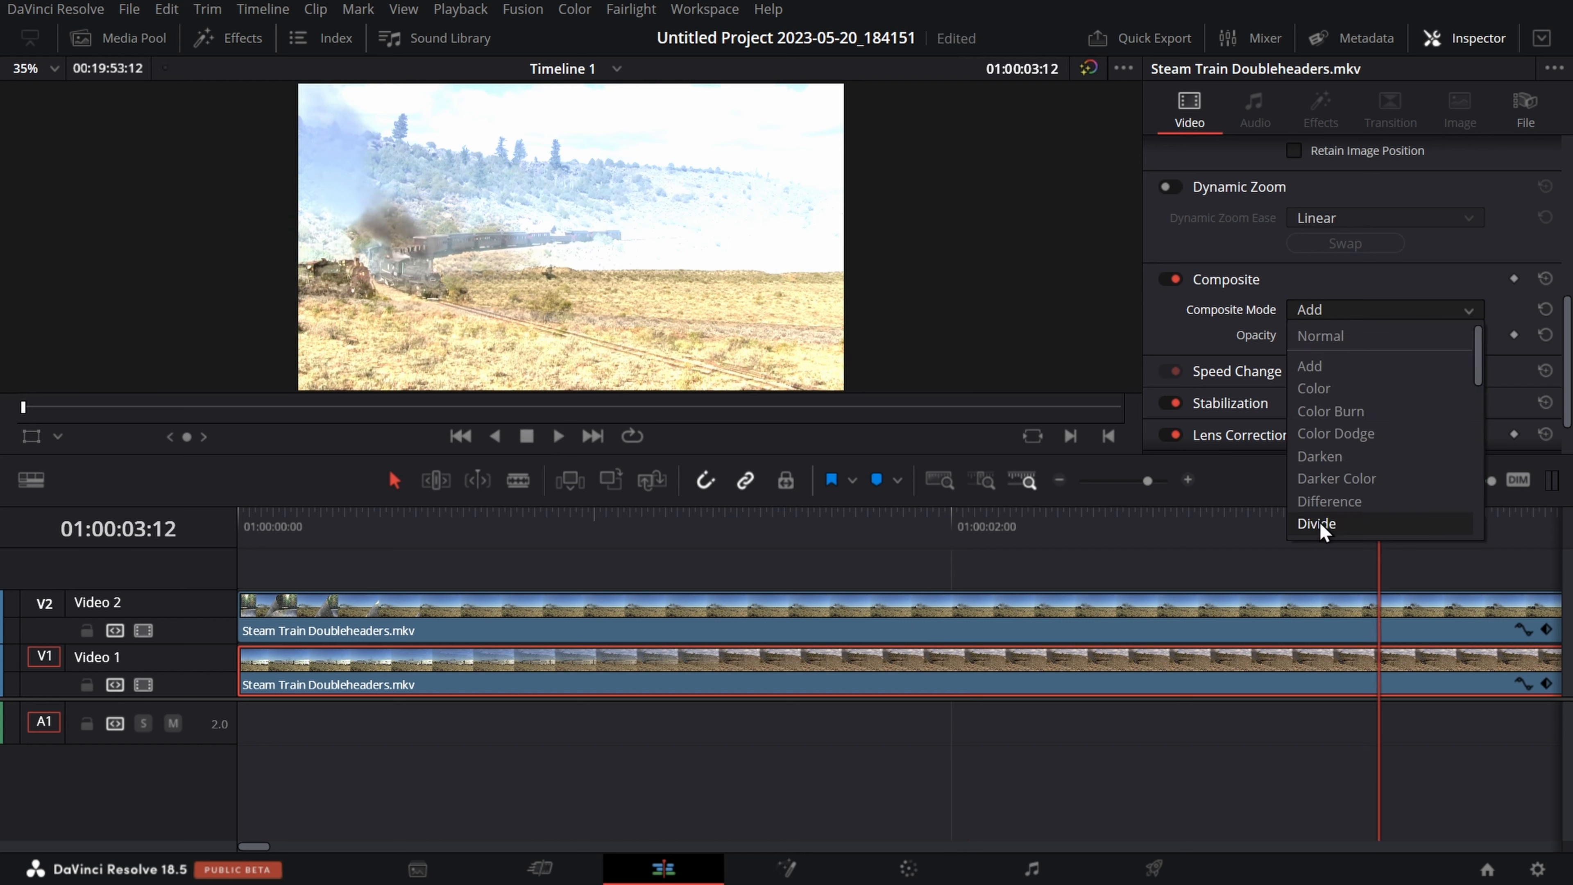
pyautogui.click(1320, 527)
pyautogui.press('space')
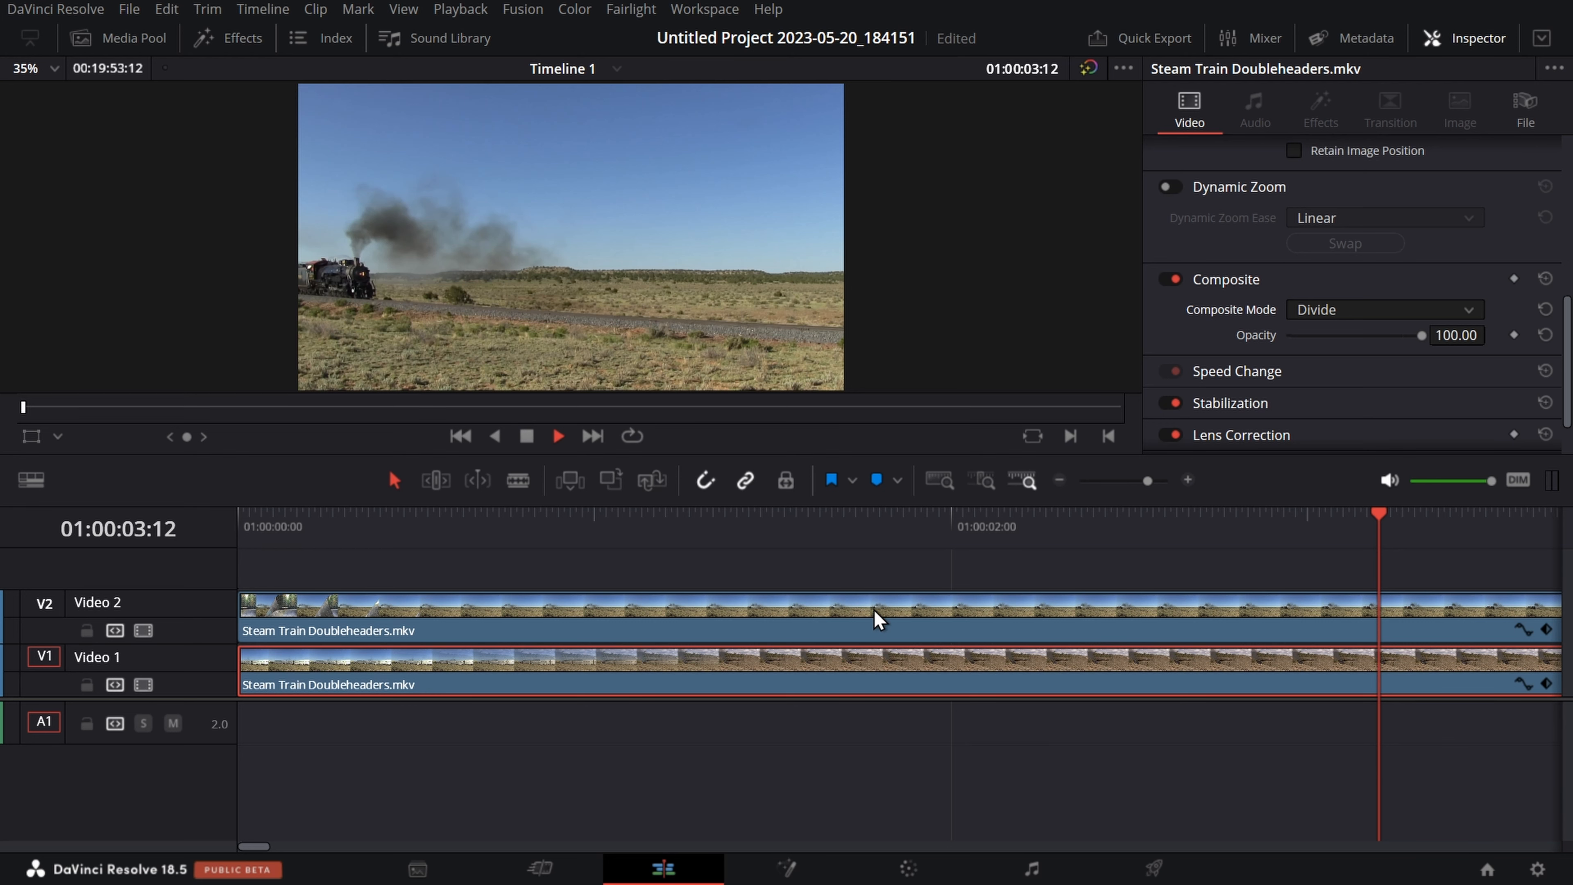
pyautogui.press('space')
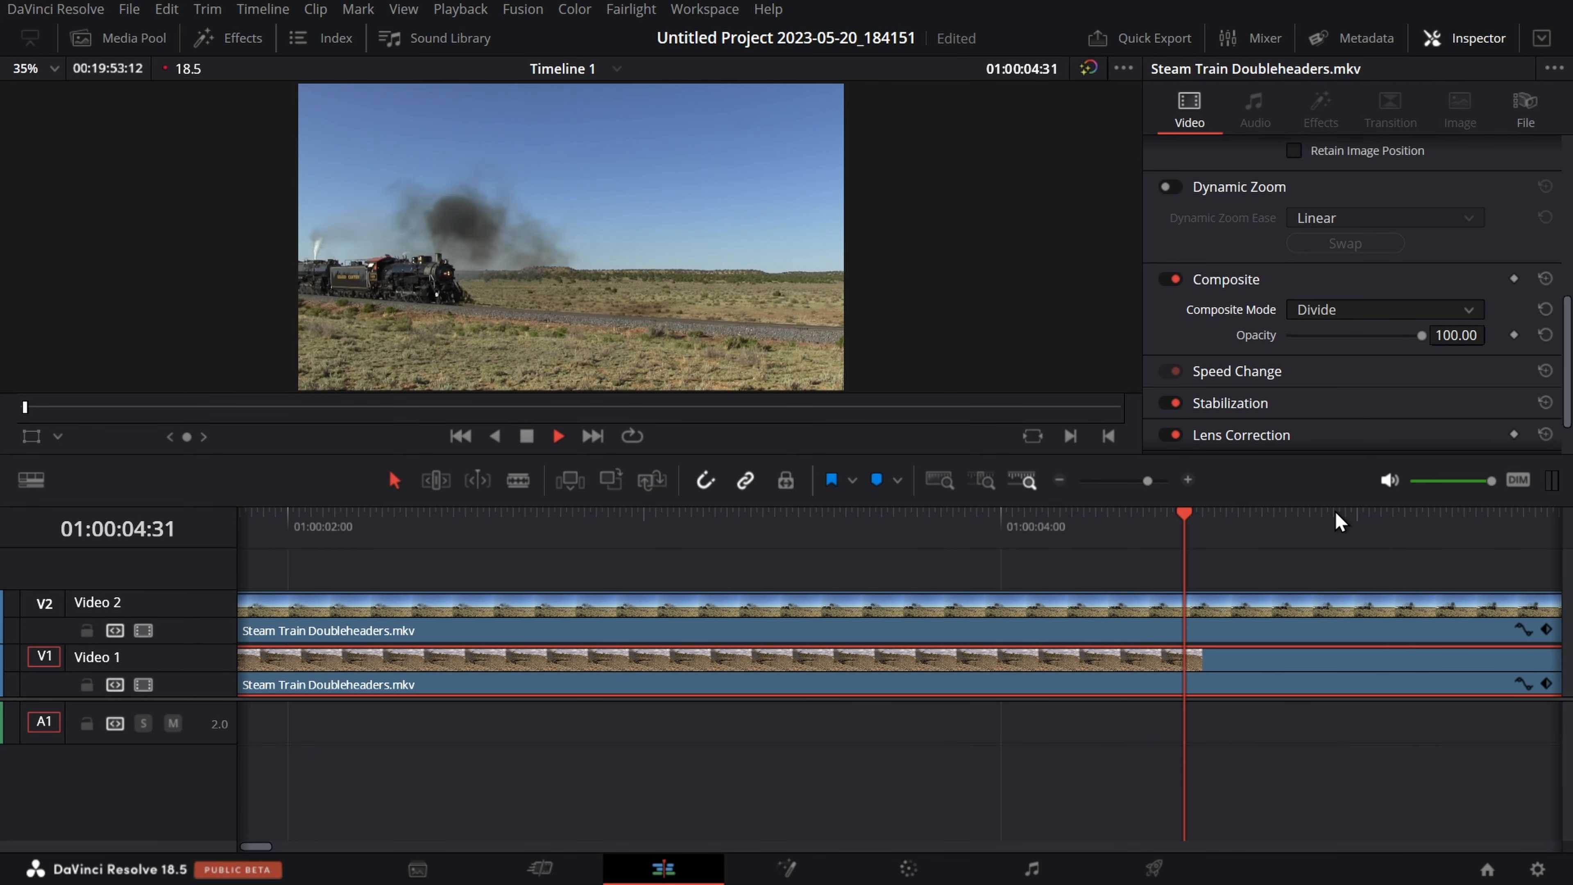
# - Return the playhead to 01:00:02:02 and play the stacked clips to 01:00:07:06
pyautogui.moveTo(1335, 522); pyautogui.dragTo(300, 658)
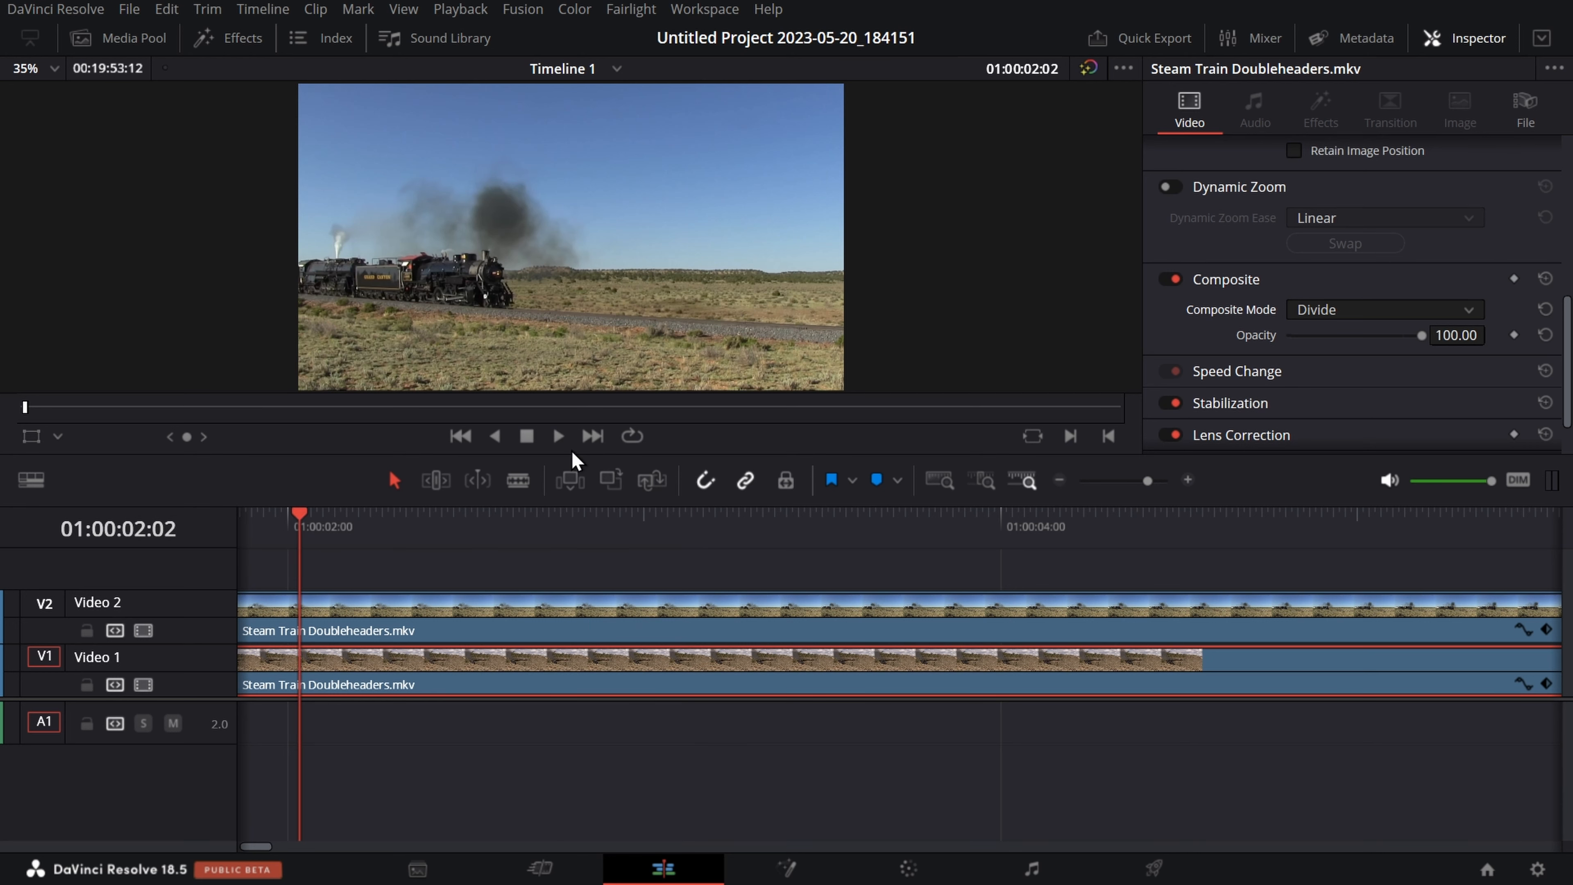
pyautogui.click(503, 562)
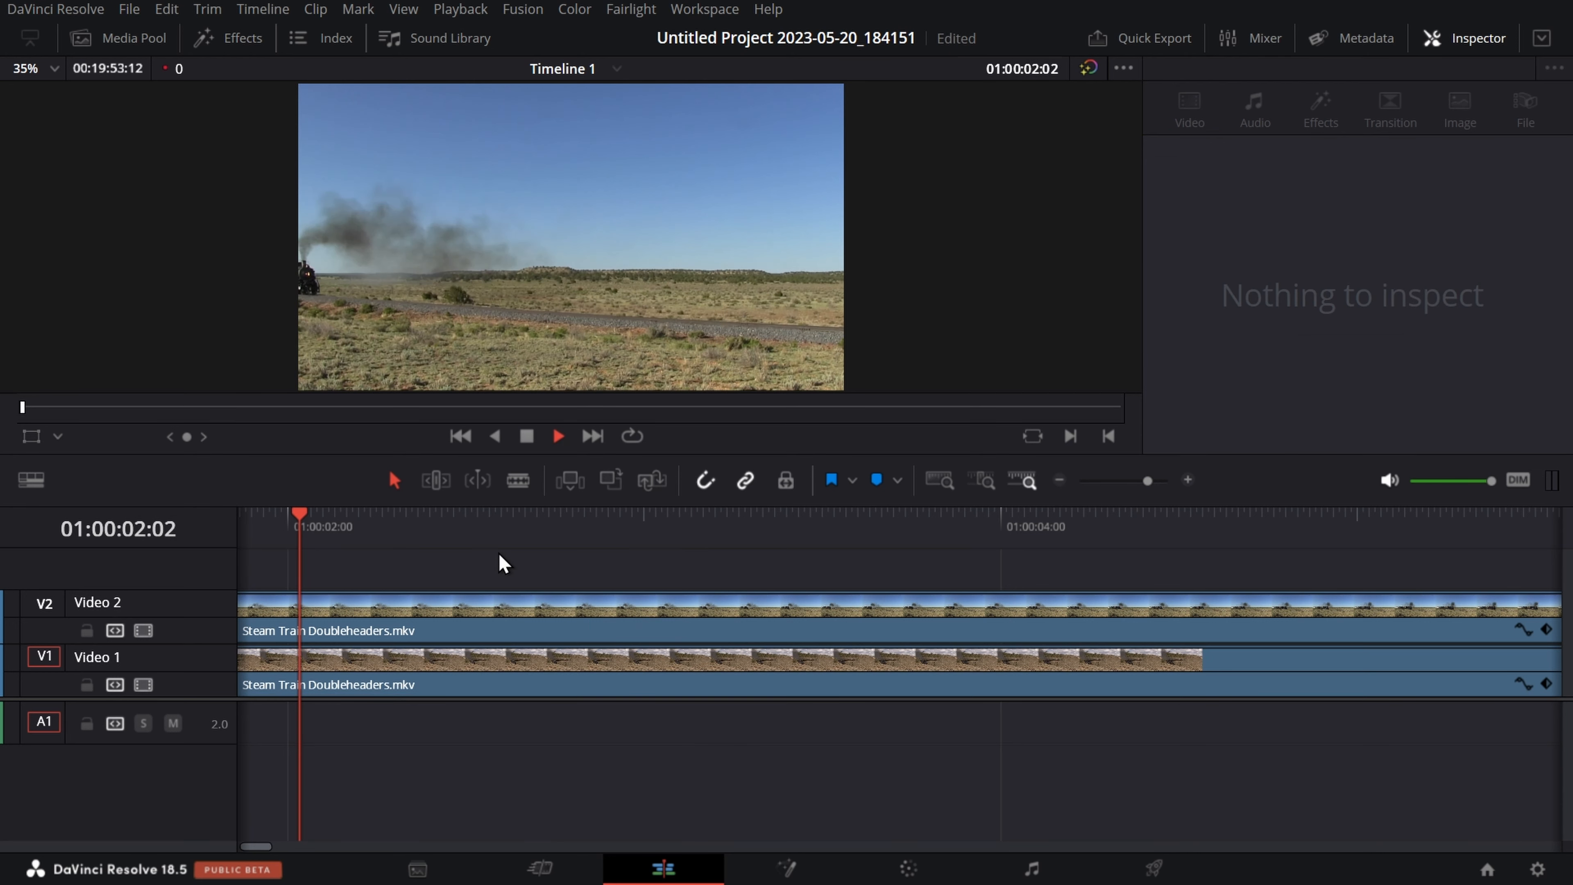
pyautogui.press('space')
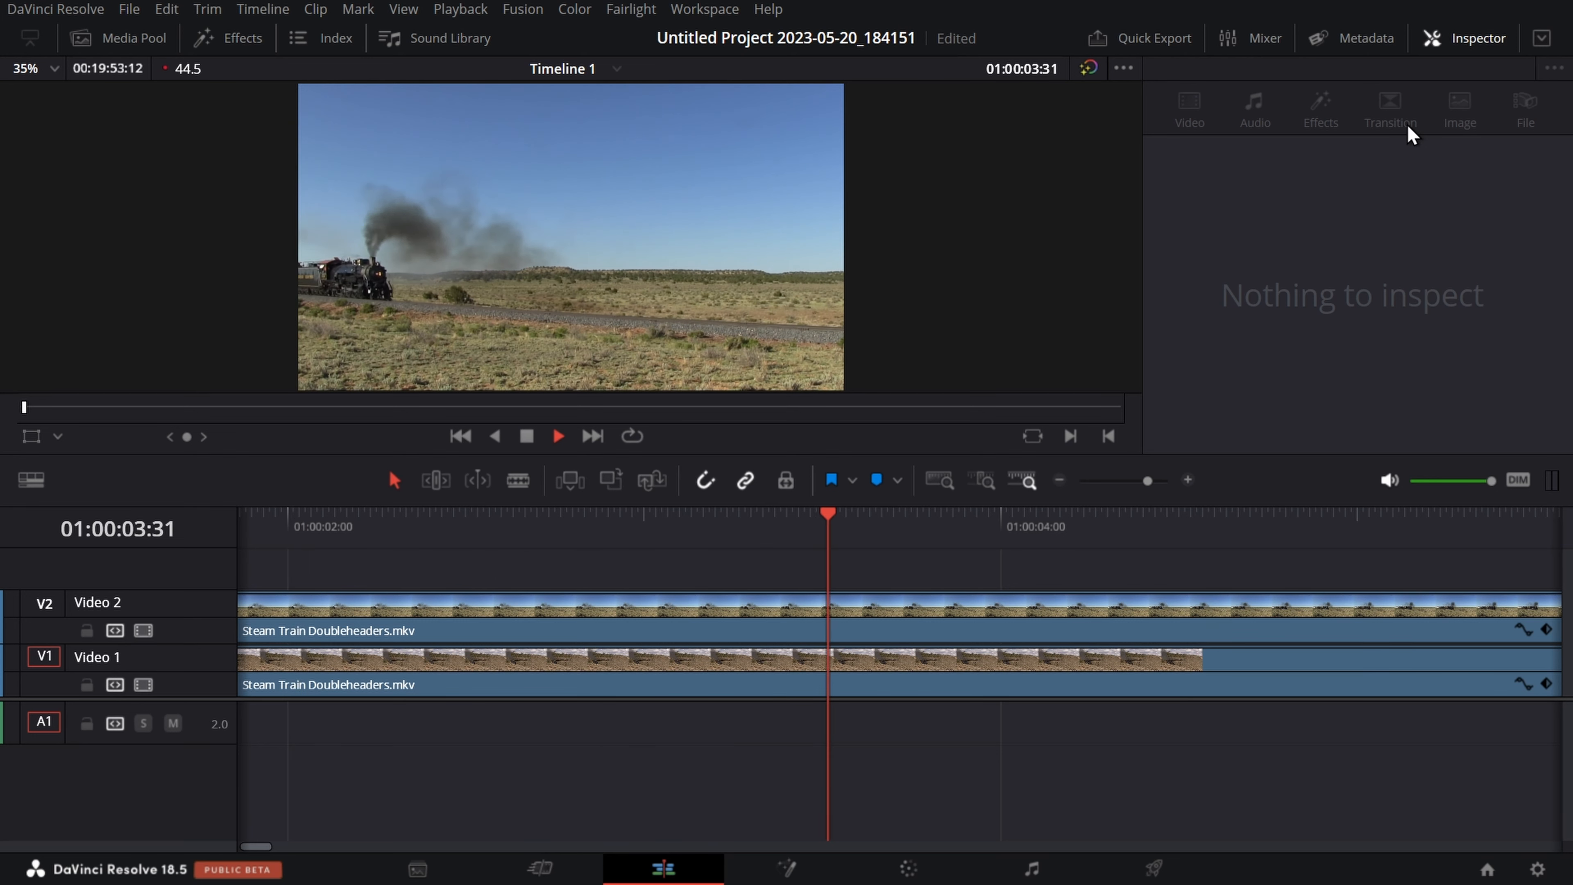
pyautogui.press('space')
pyautogui.press('space')
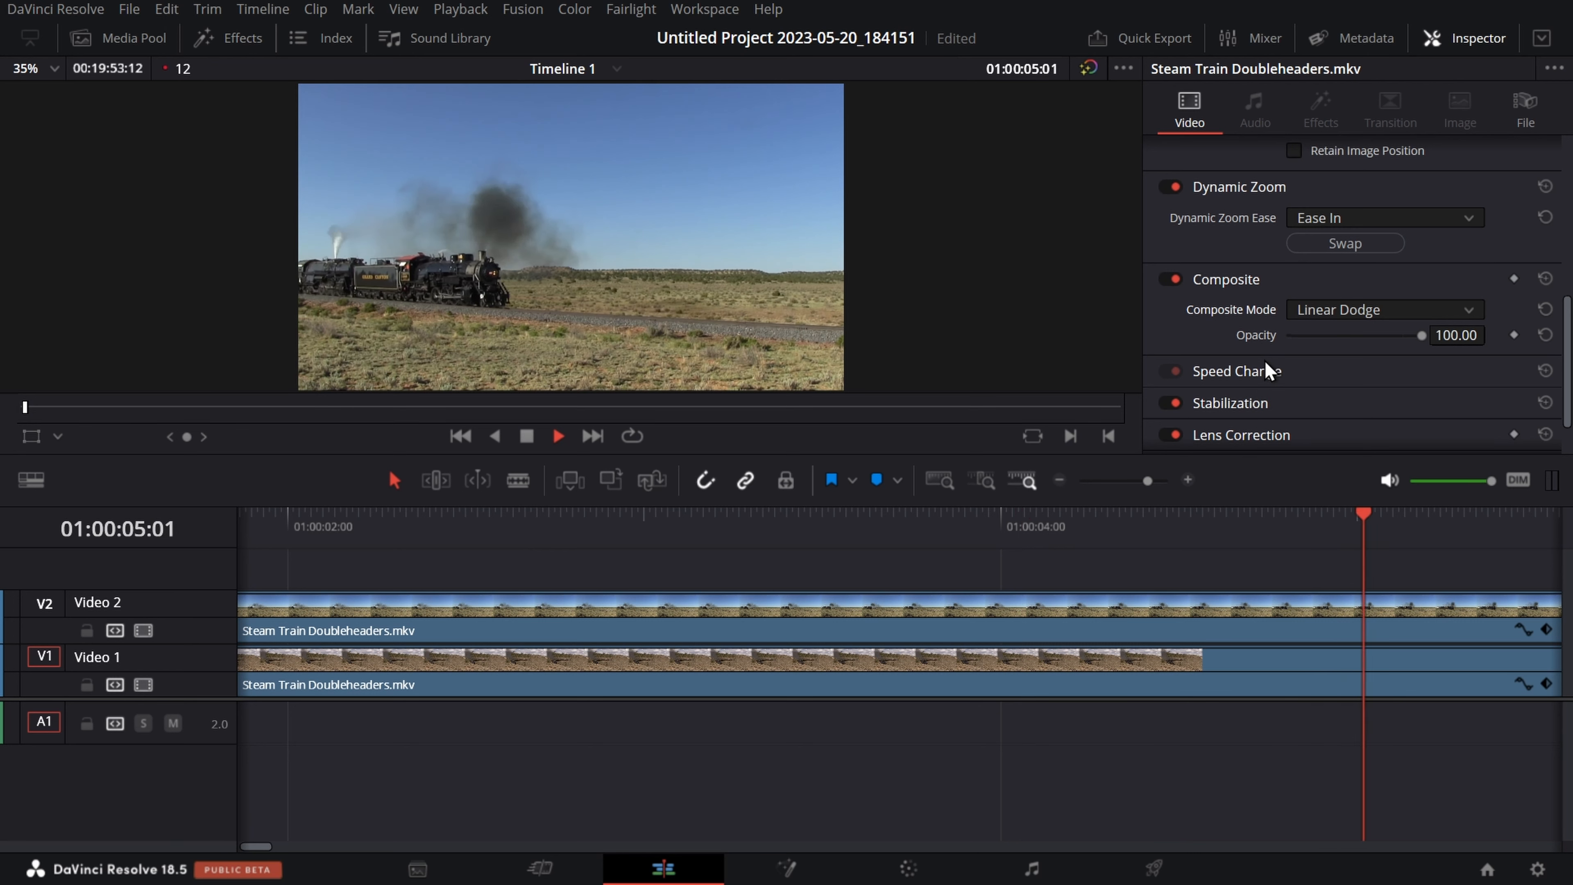
pyautogui.press('space')
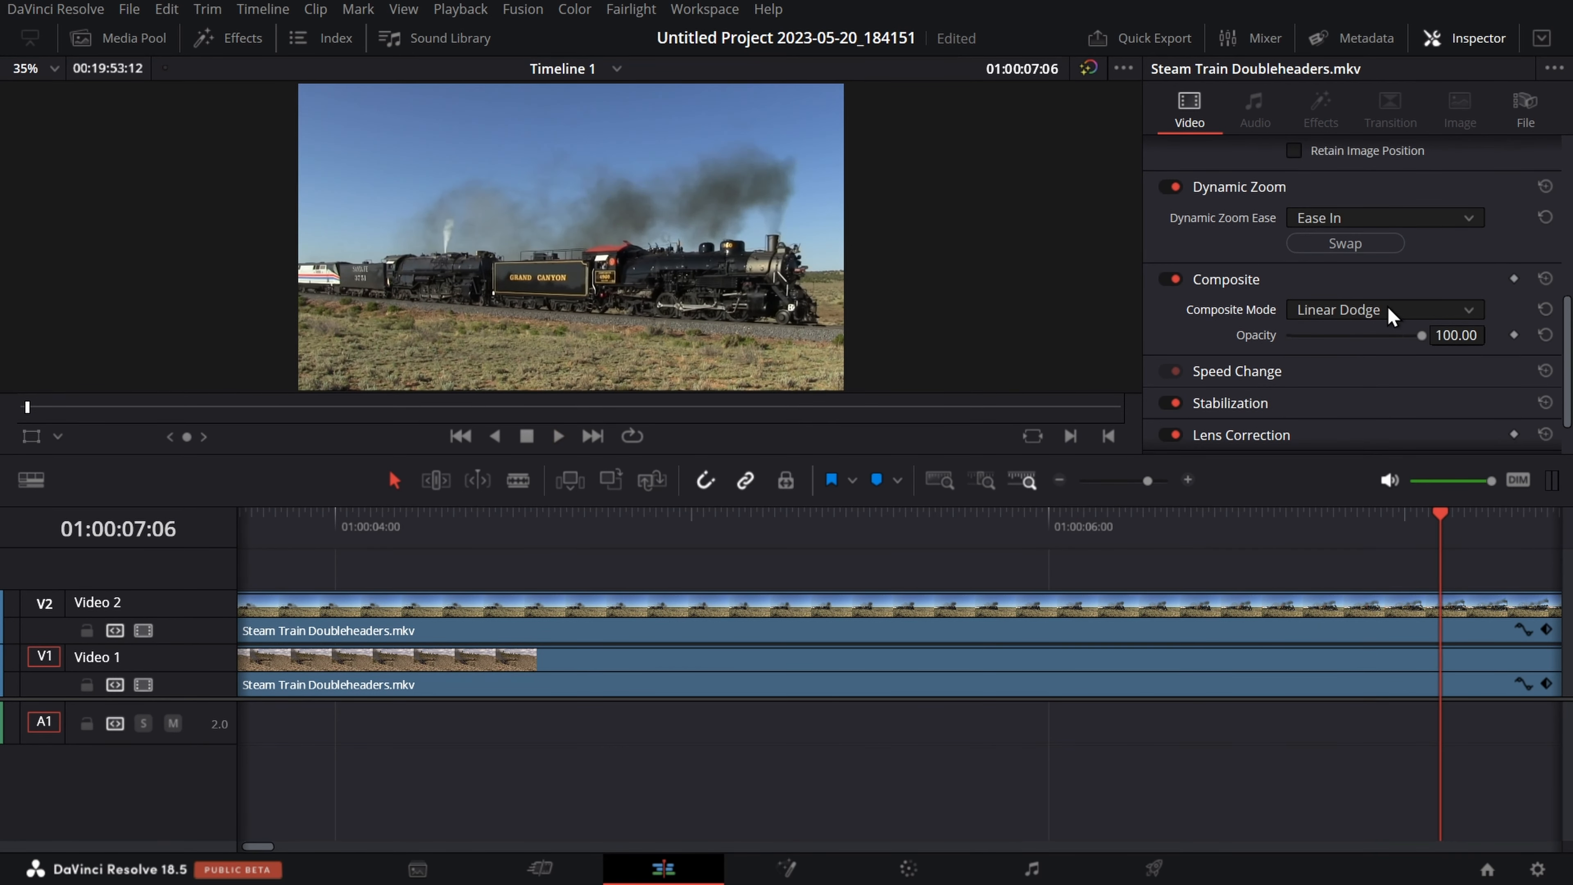
# - Preview other Composite Mode options, including Subtract and Overlay, on the Video 2 clip without choosing one
pyautogui.click(1380, 310)
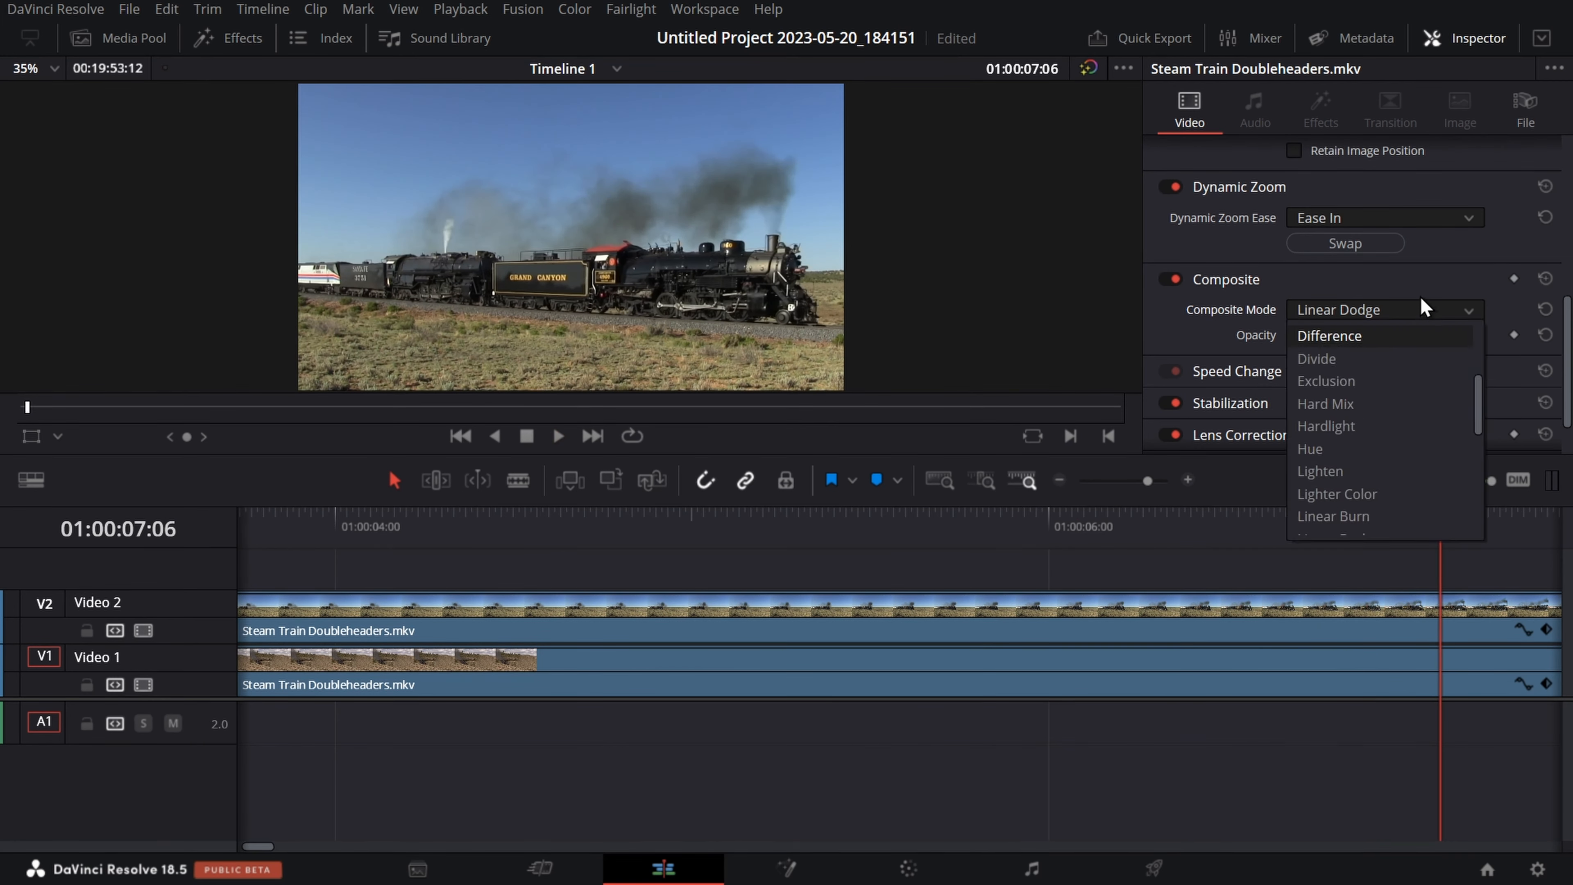
pyautogui.scroll(-5, 1401, 368)
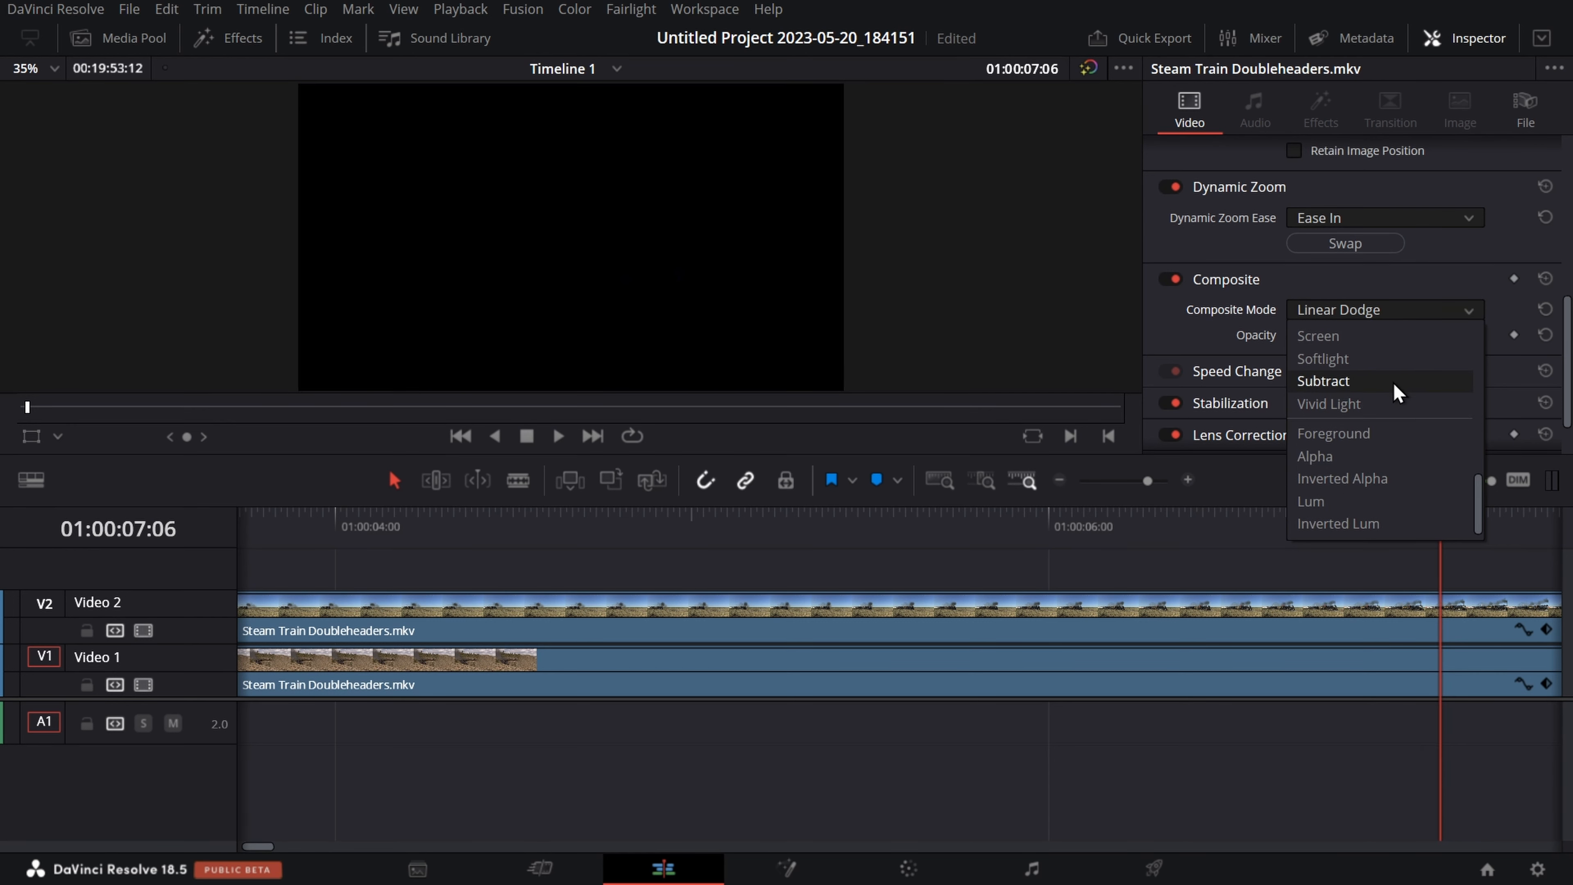
pyautogui.scroll(1, 1399, 379)
pyautogui.scroll(3, 1375, 379)
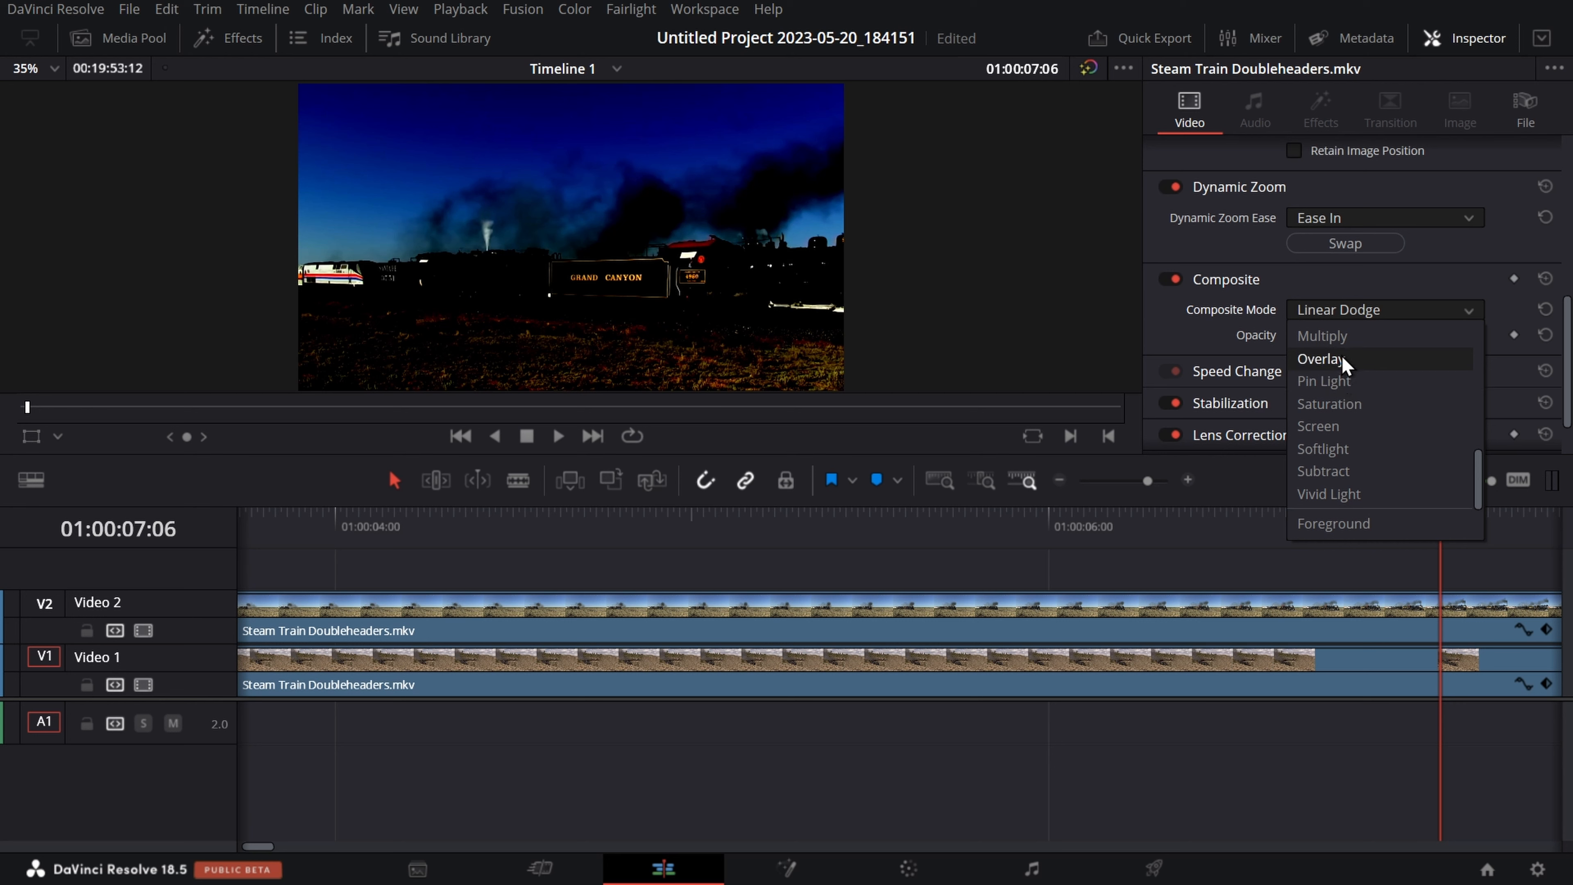
pyautogui.click(1000, 643)
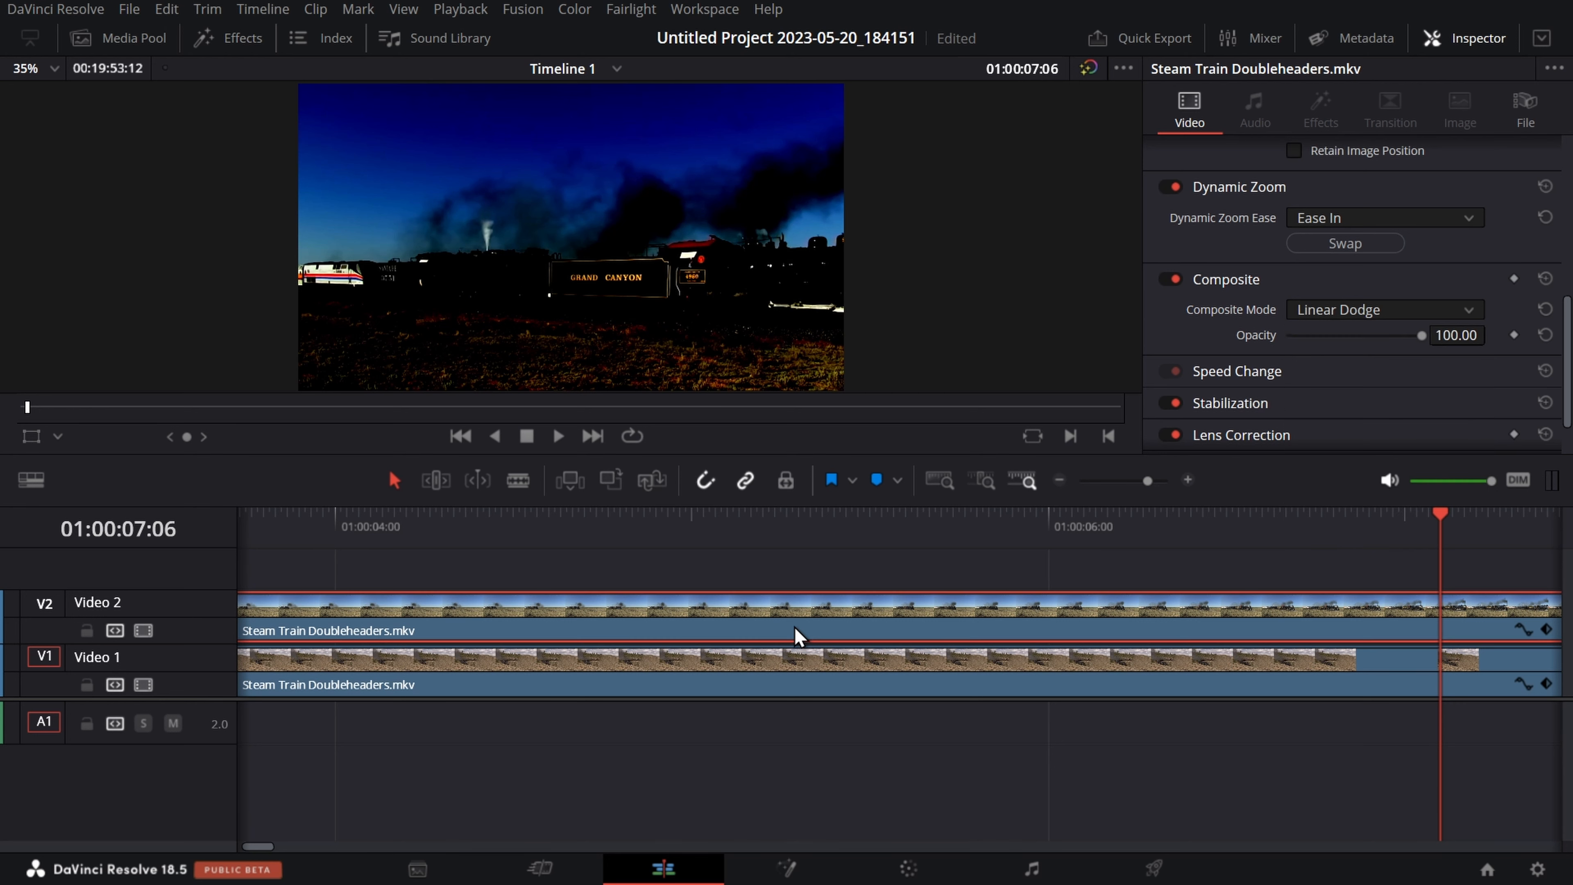
# - Move the playhead back to 01:00:04:43 and browse the Composite Mode options for the Video 2 clip
pyautogui.moveTo(1456, 541); pyautogui.dragTo(552, 749)
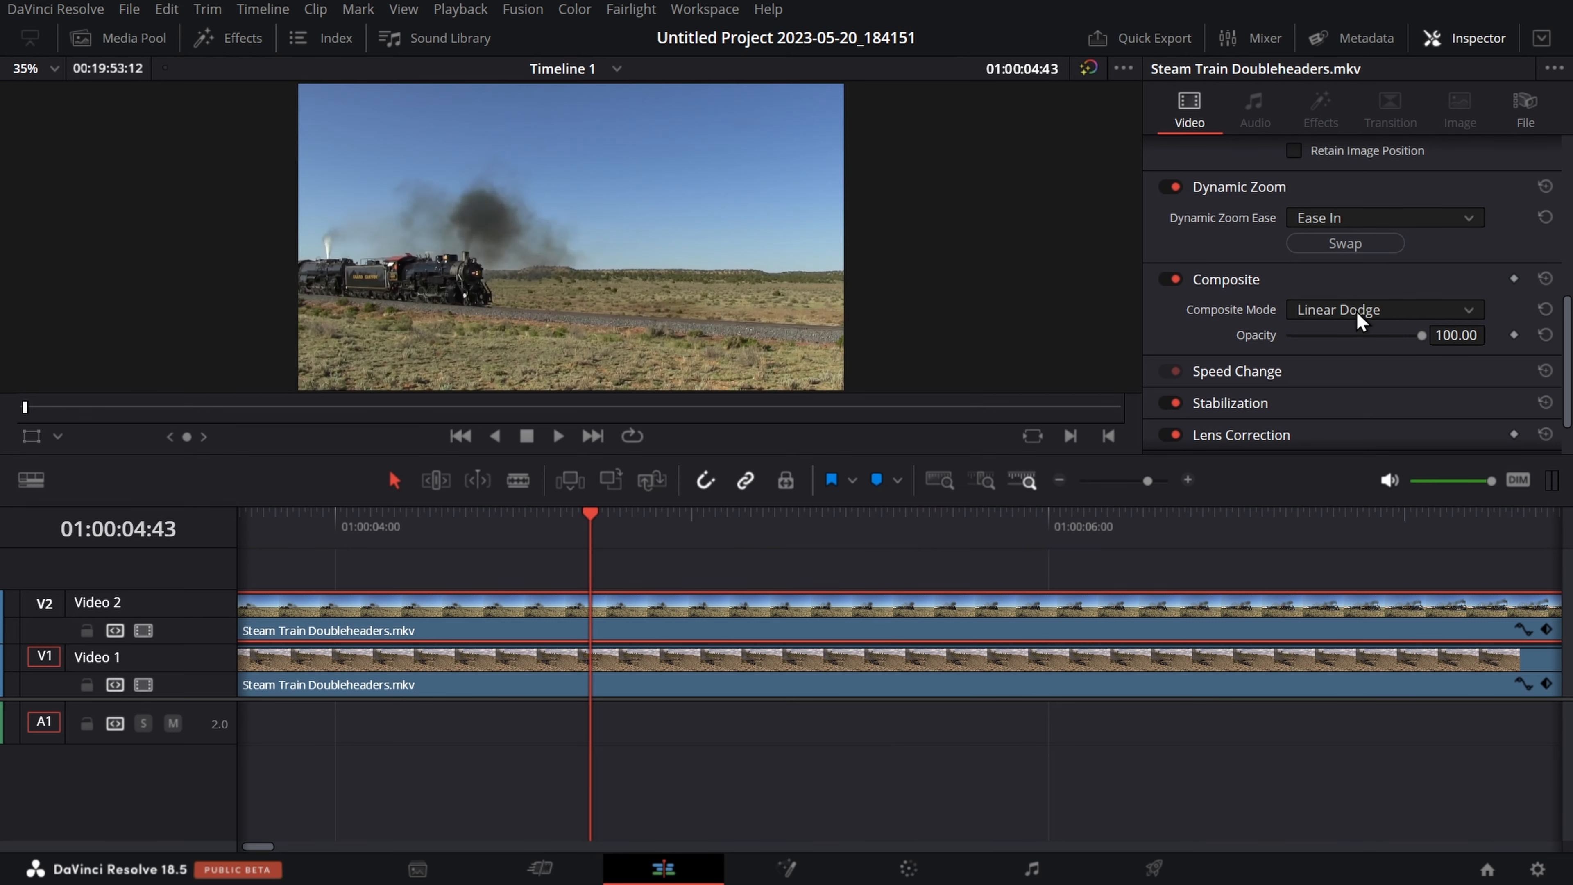
pyautogui.click(1357, 310)
pyautogui.click(1398, 446)
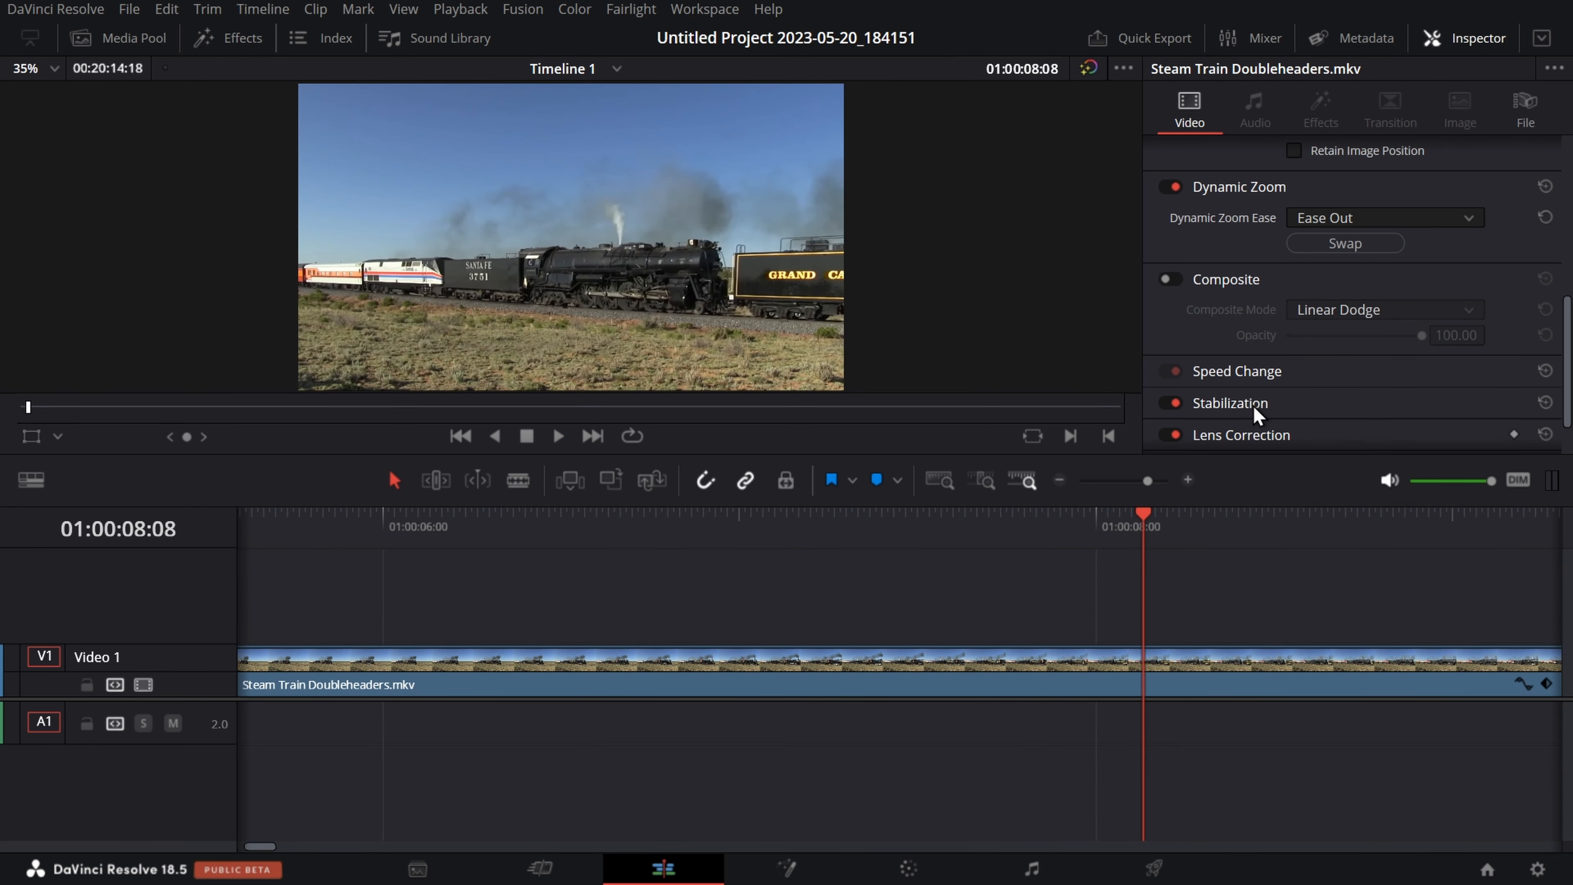
# - Expand the train clip's Stabilization settings and move the playhead to 01:00:07:34
pyautogui.click(1257, 404)
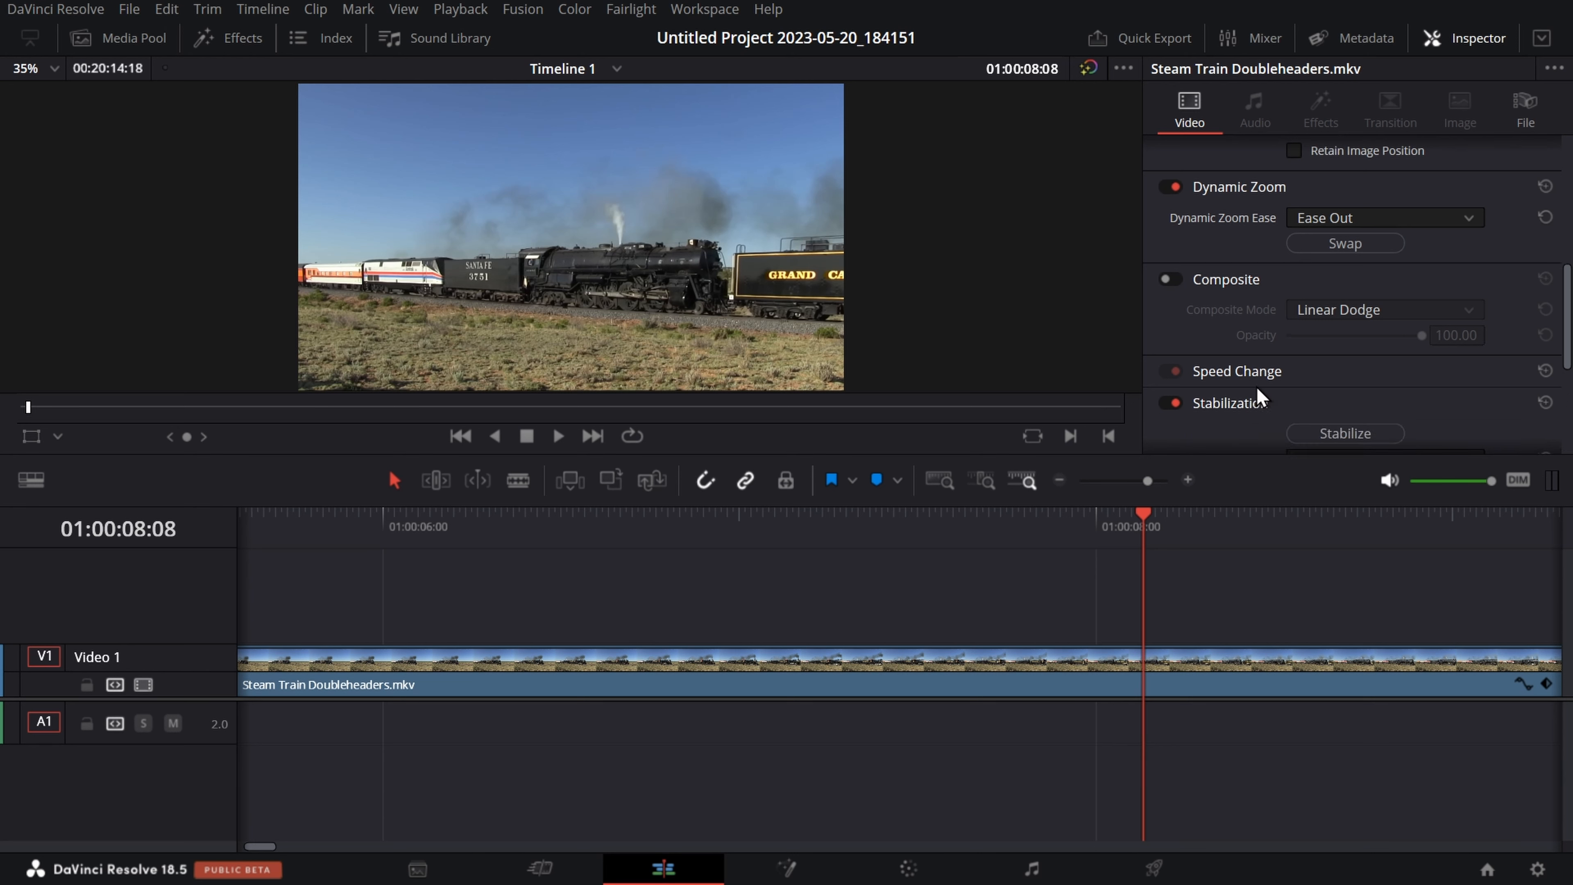
pyautogui.scroll(-4, 1257, 386)
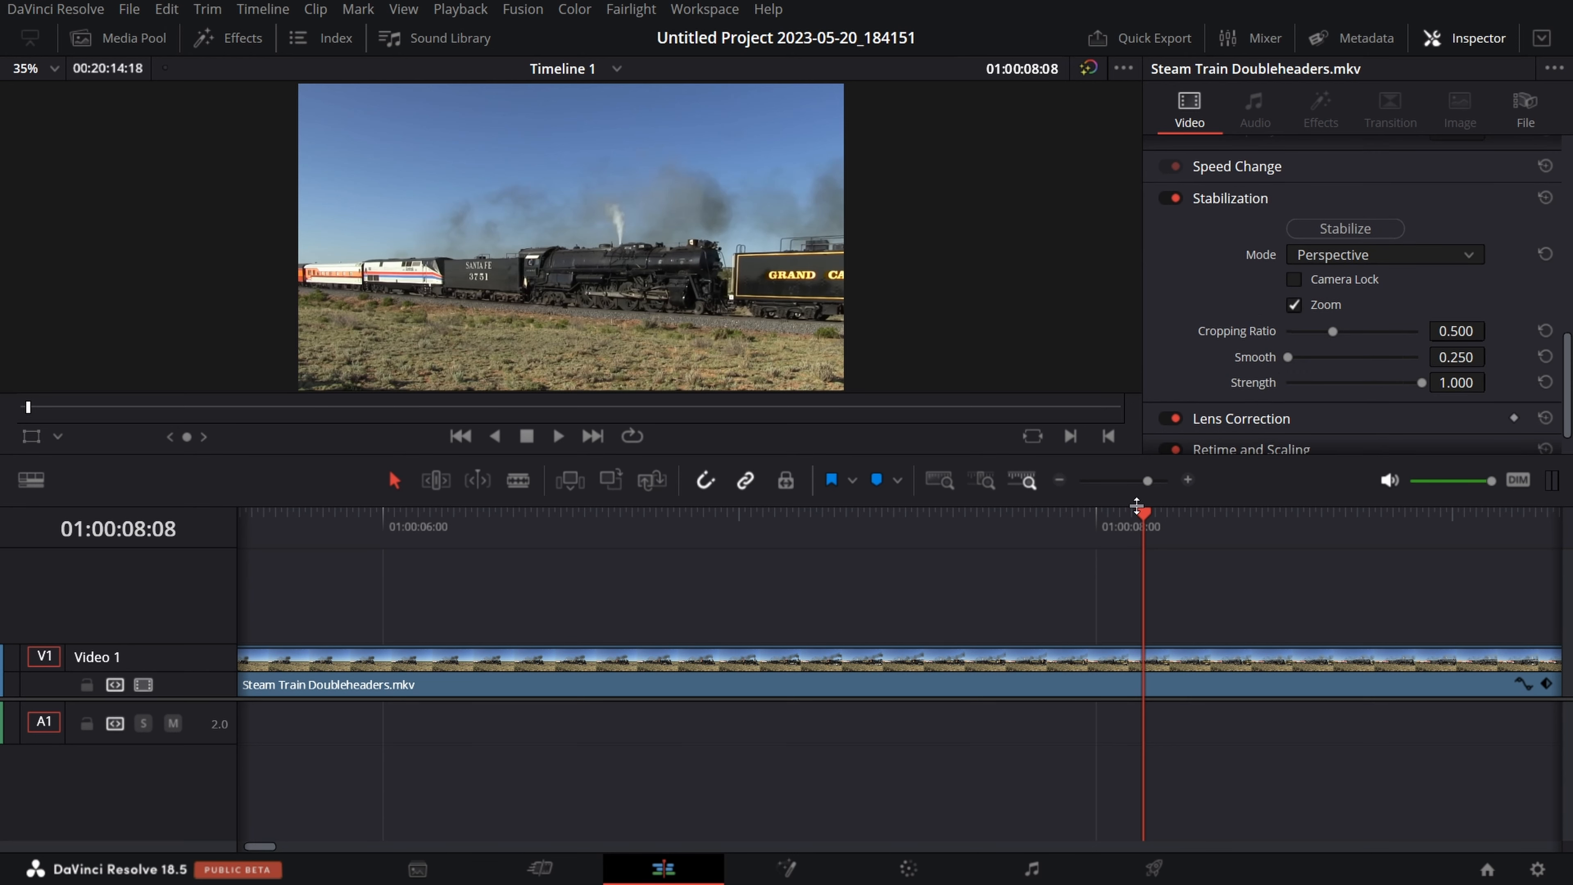
pyautogui.moveTo(1145, 534); pyautogui.dragTo(941, 680)
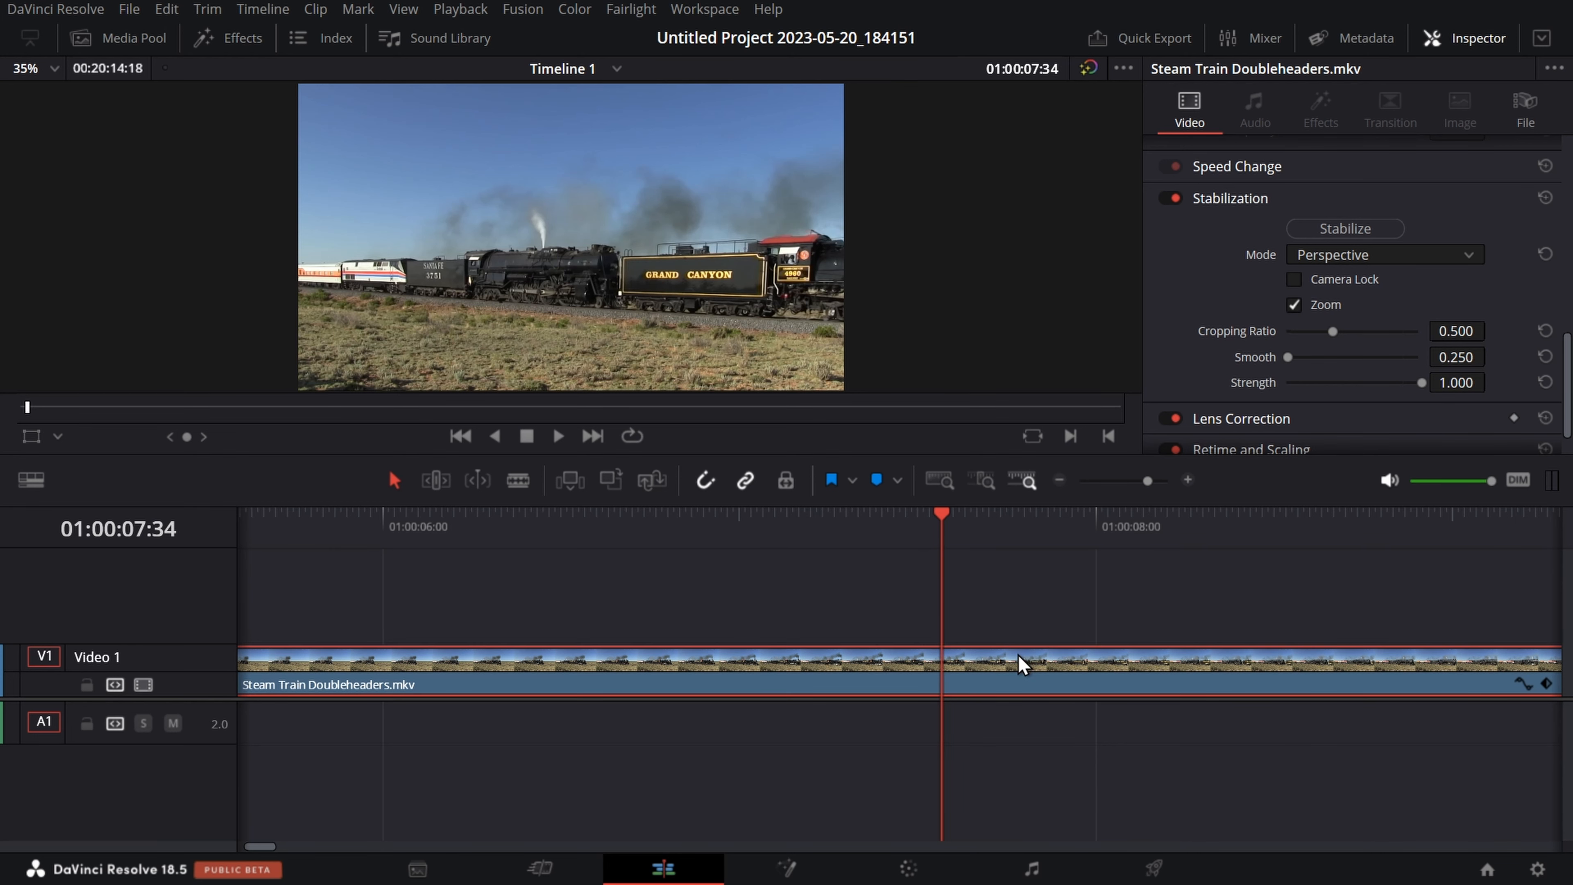
# - Import the shaky video file and place it on Video 1 at the end of the train clip, at 01:19:29:26
pyautogui.press('End')
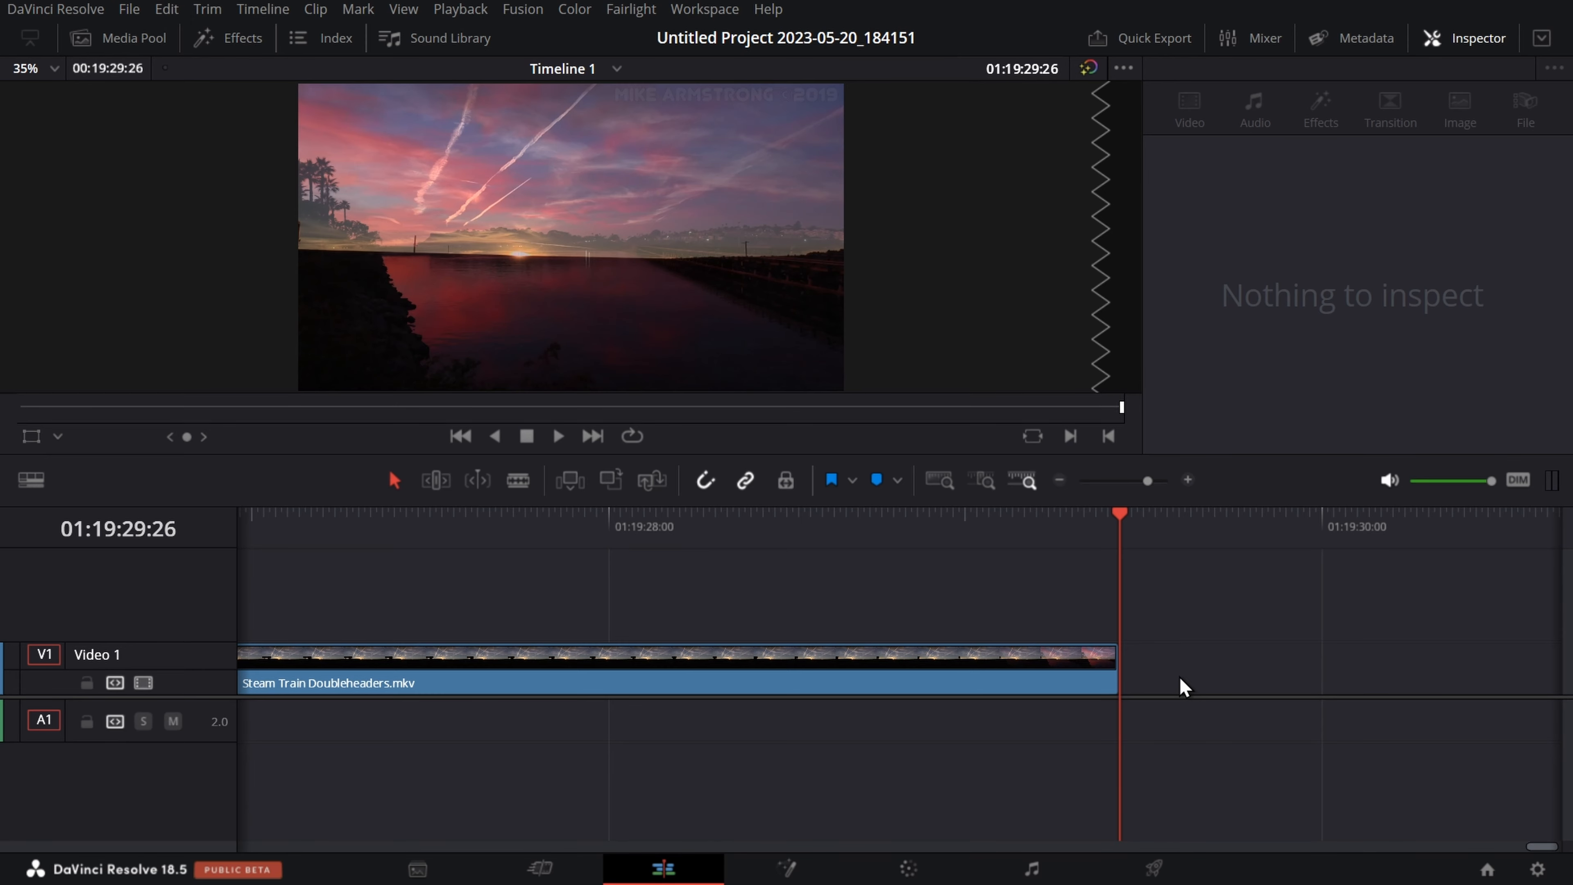
pyautogui.hotkey('ctrl', 'i')
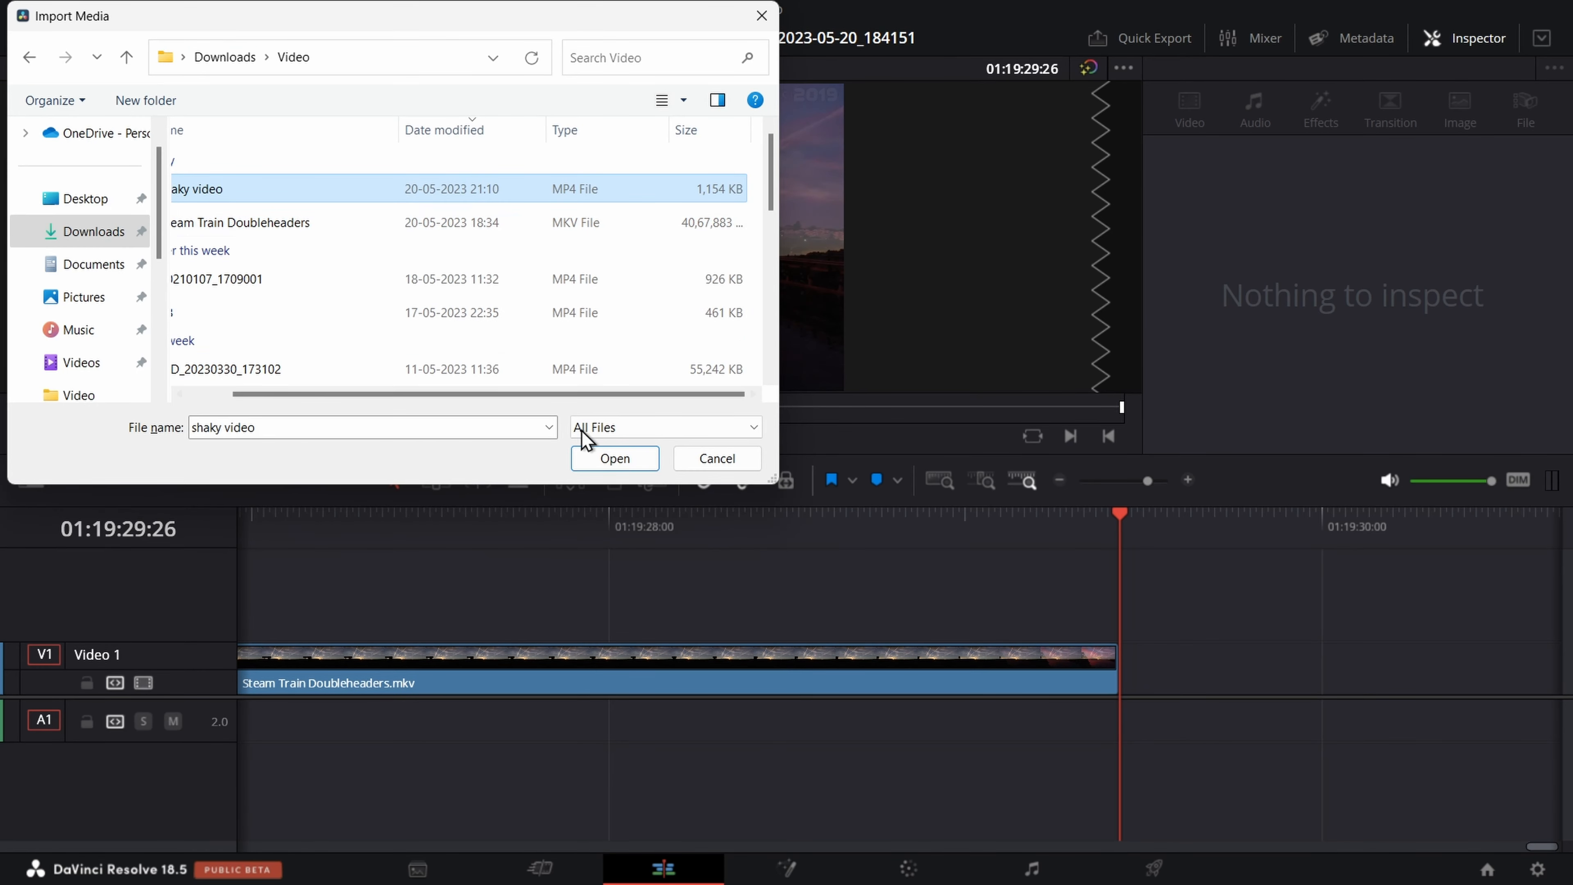
pyautogui.click(609, 457)
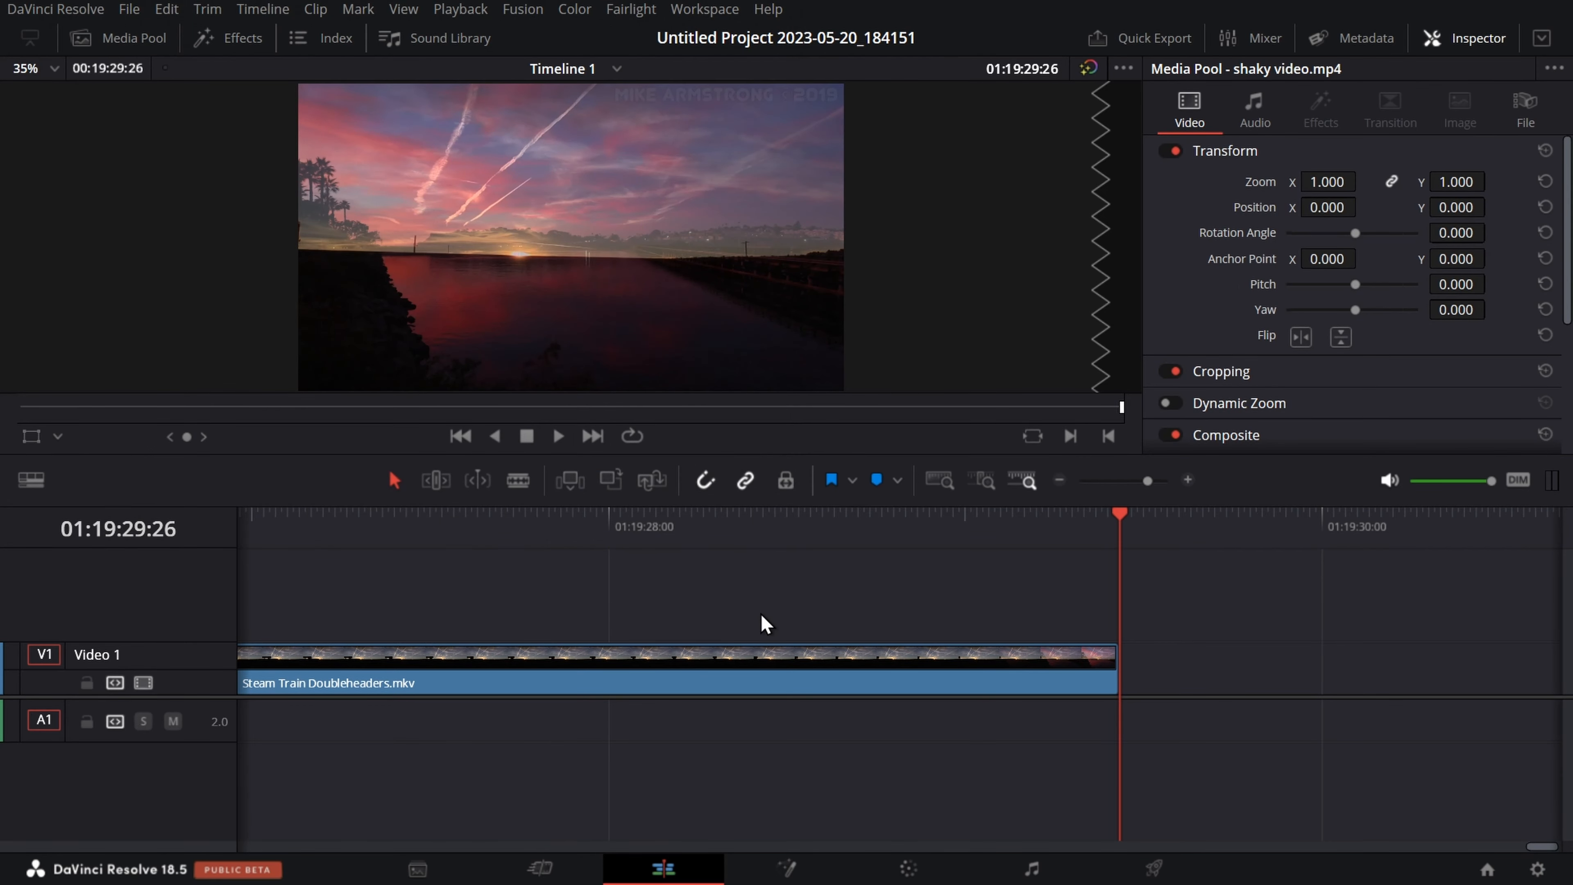
pyautogui.click(130, 44)
pyautogui.moveTo(248, 149); pyautogui.dragTo(1283, 657)
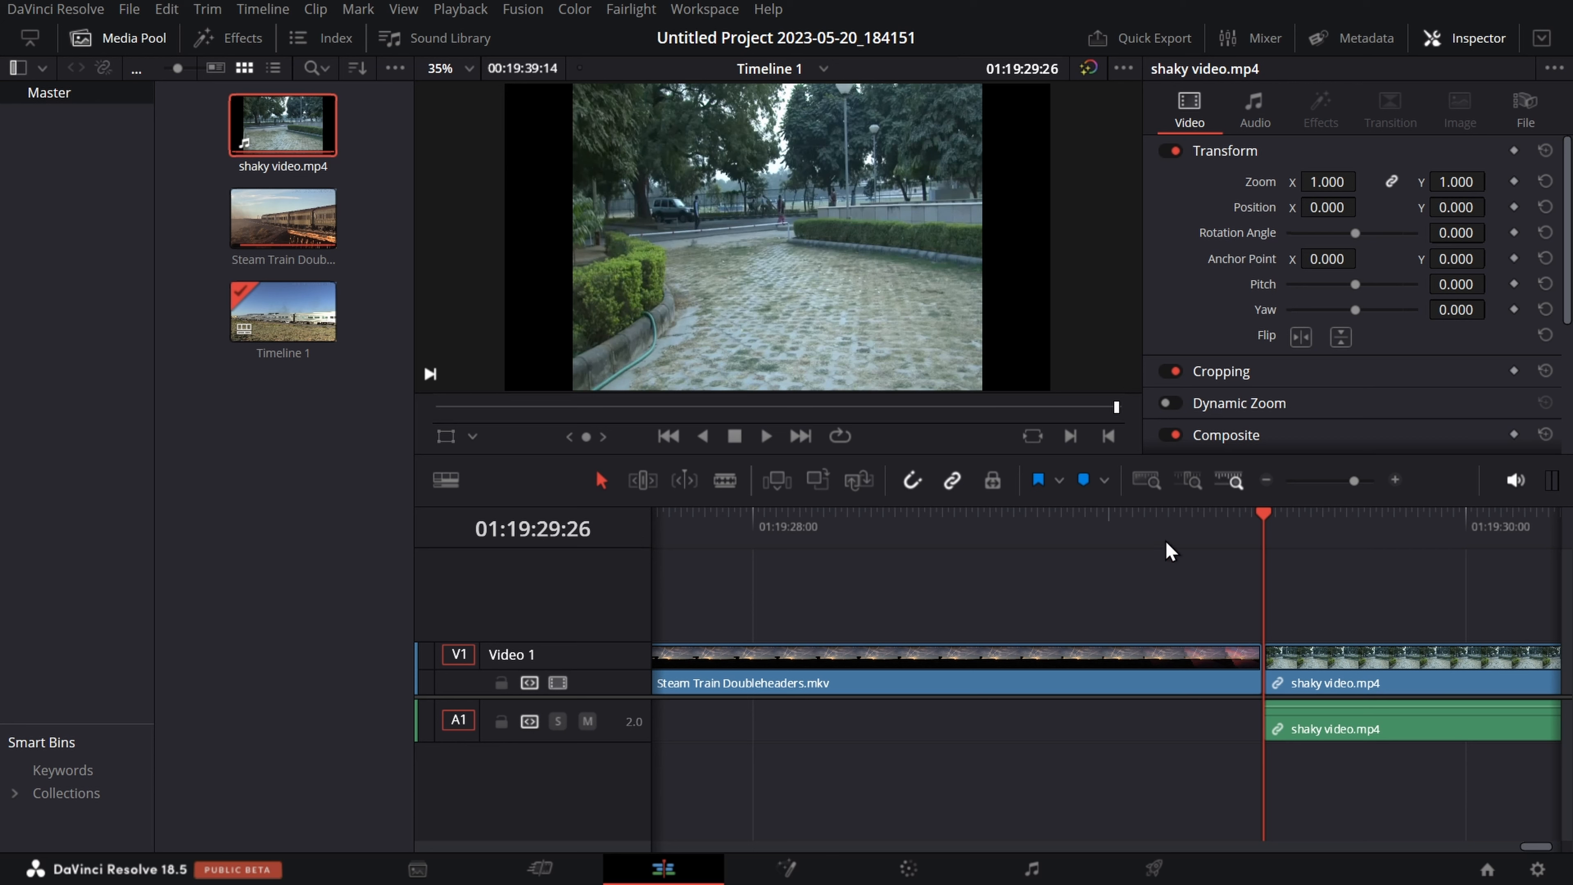
# - Play the shaky video to its end, hide the Media Pool and move the playhead back to 01:19:37:52
pyautogui.click(767, 439)
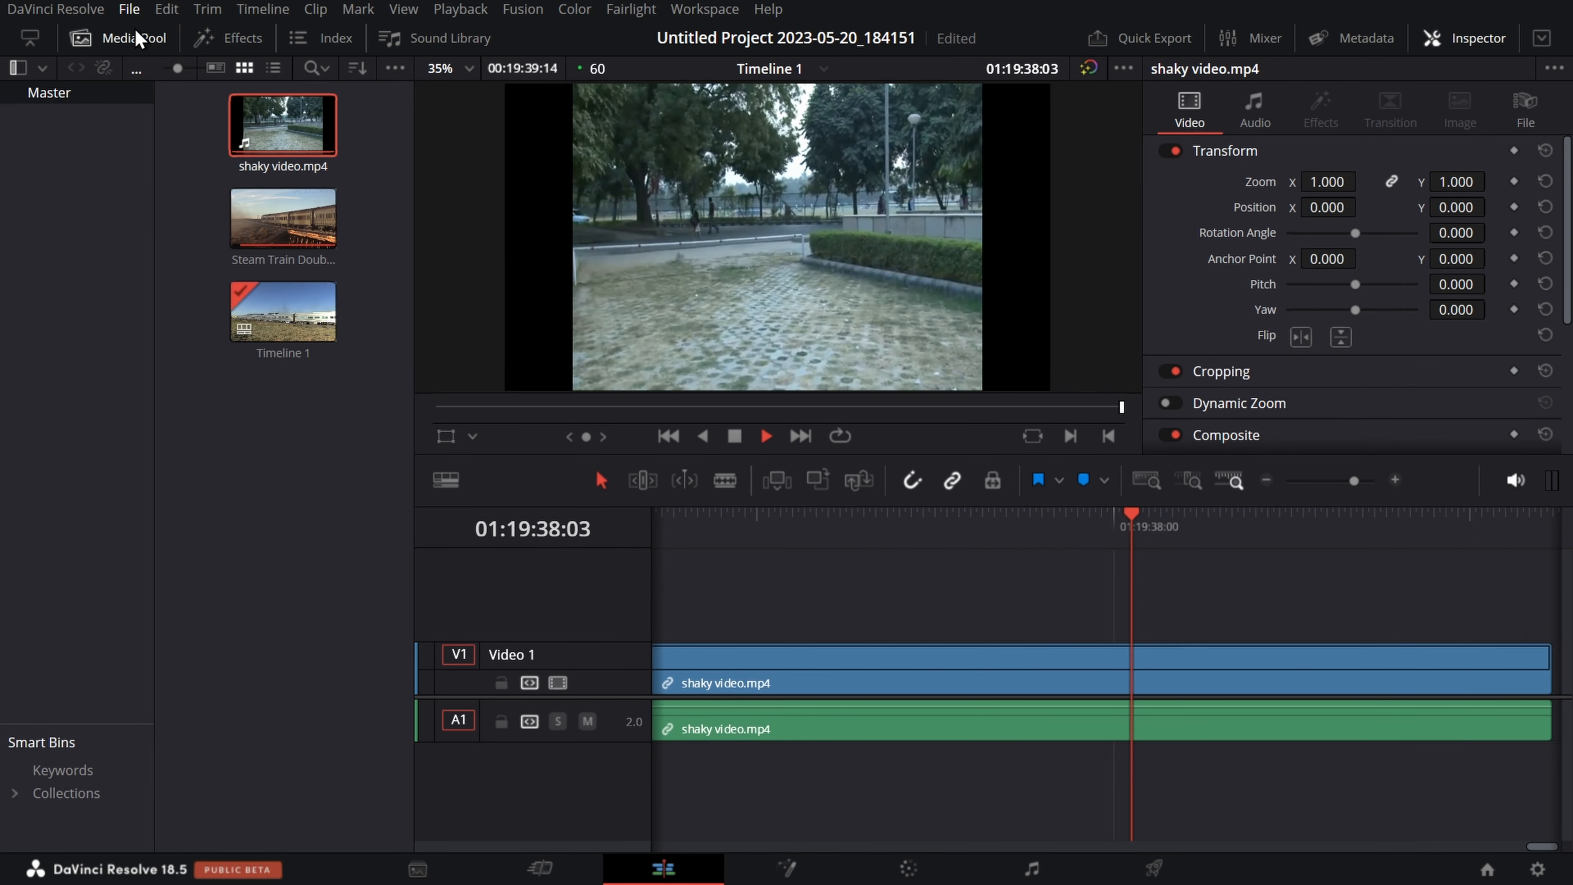
pyautogui.click(118, 38)
pyautogui.click(528, 435)
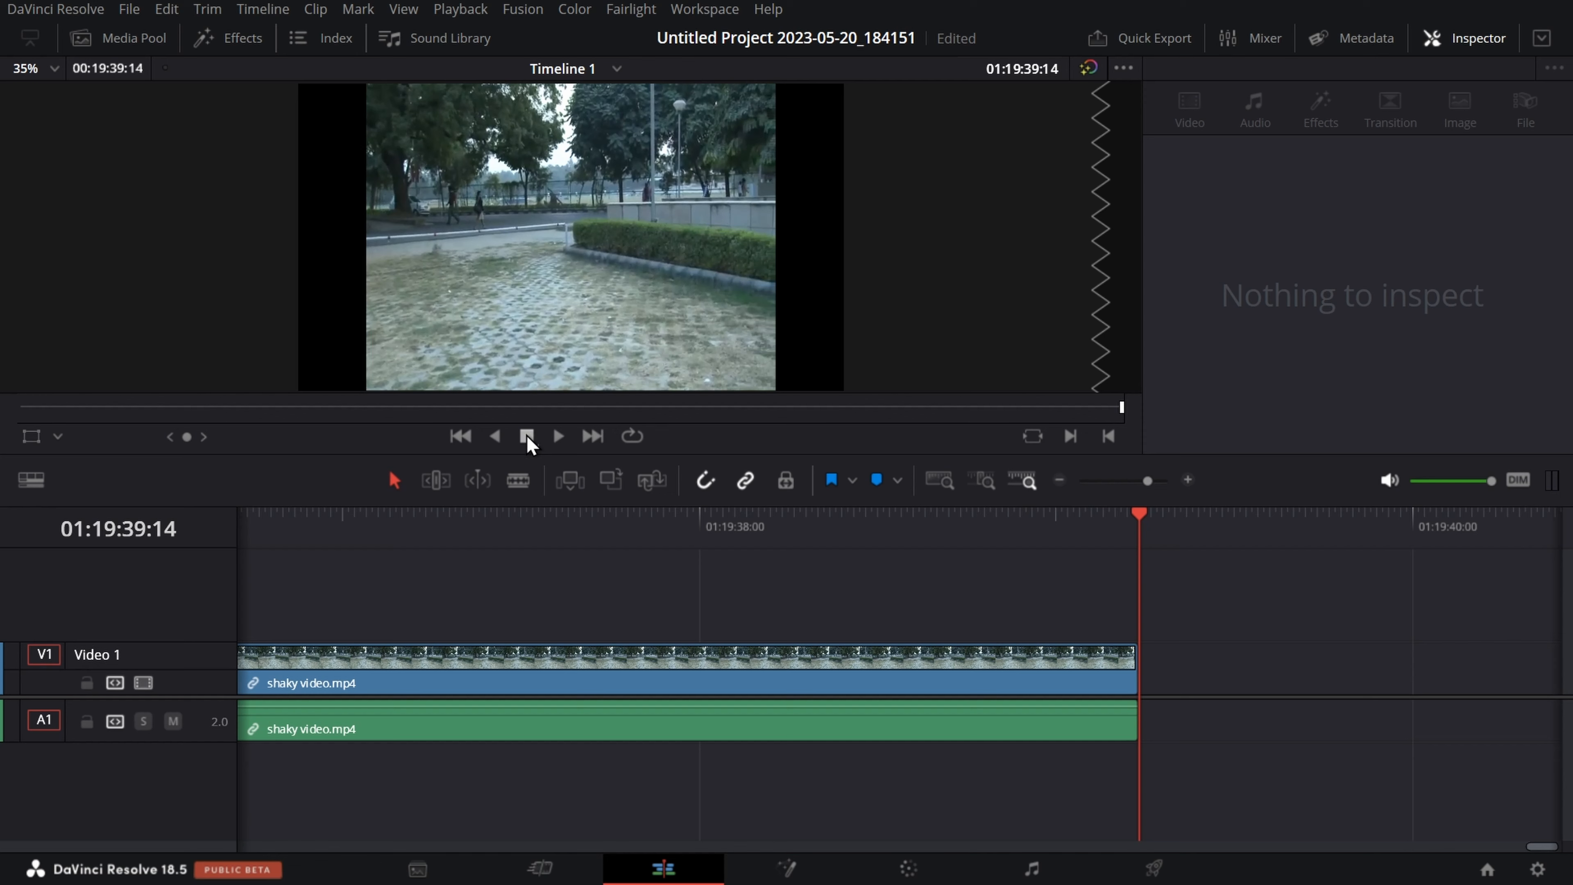
pyautogui.moveTo(1138, 545); pyautogui.dragTo(653, 613)
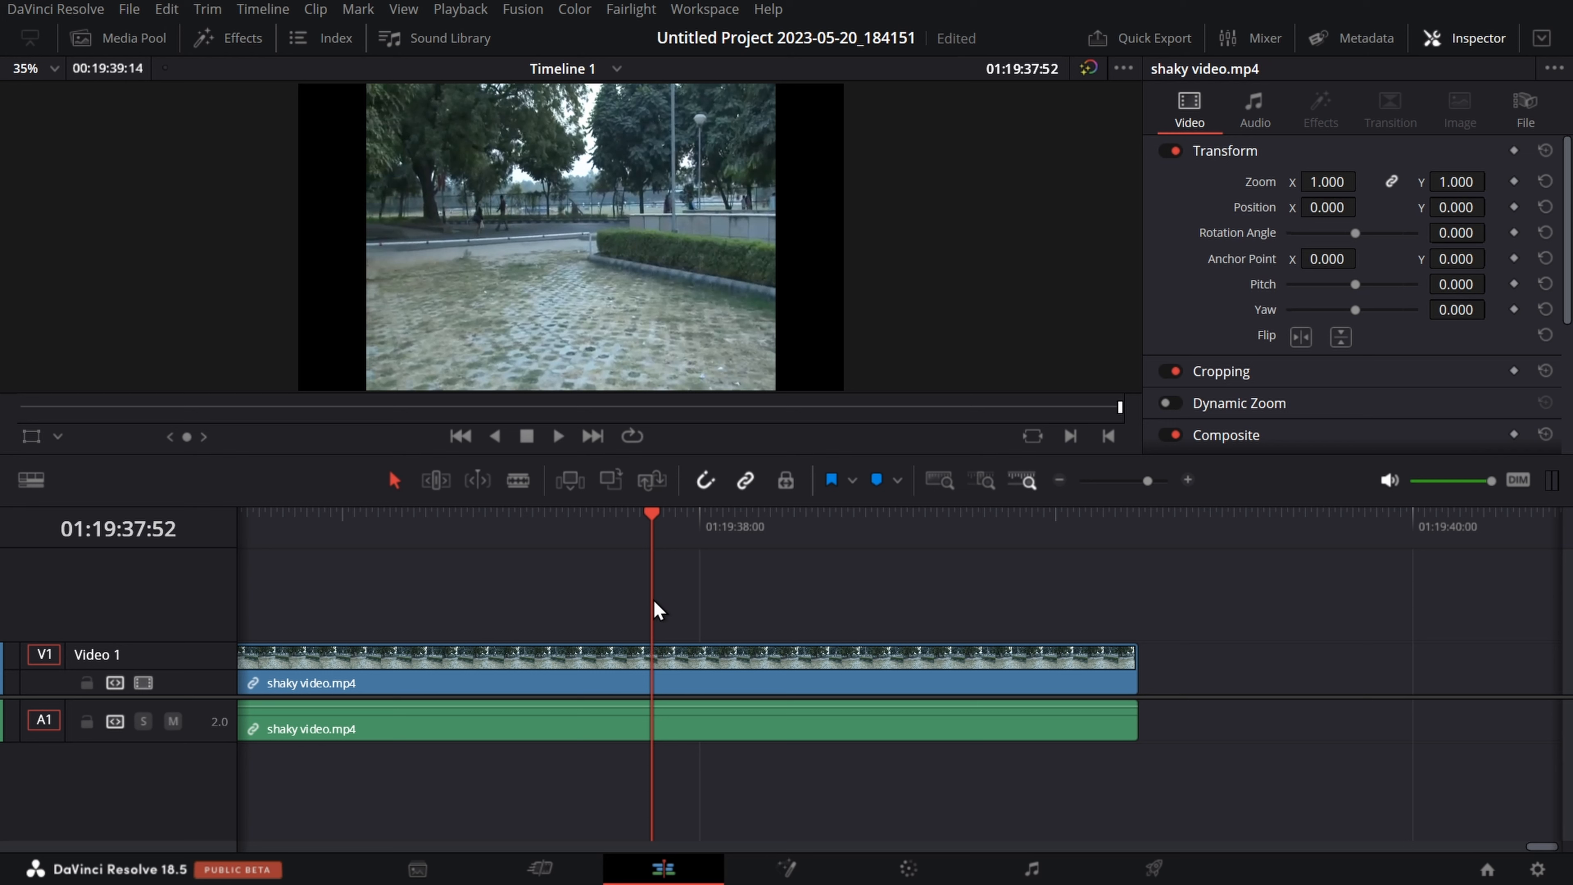
# - Stabilize the shaky video clip using the Perspective mode
pyautogui.scroll(-4, 1213, 392)
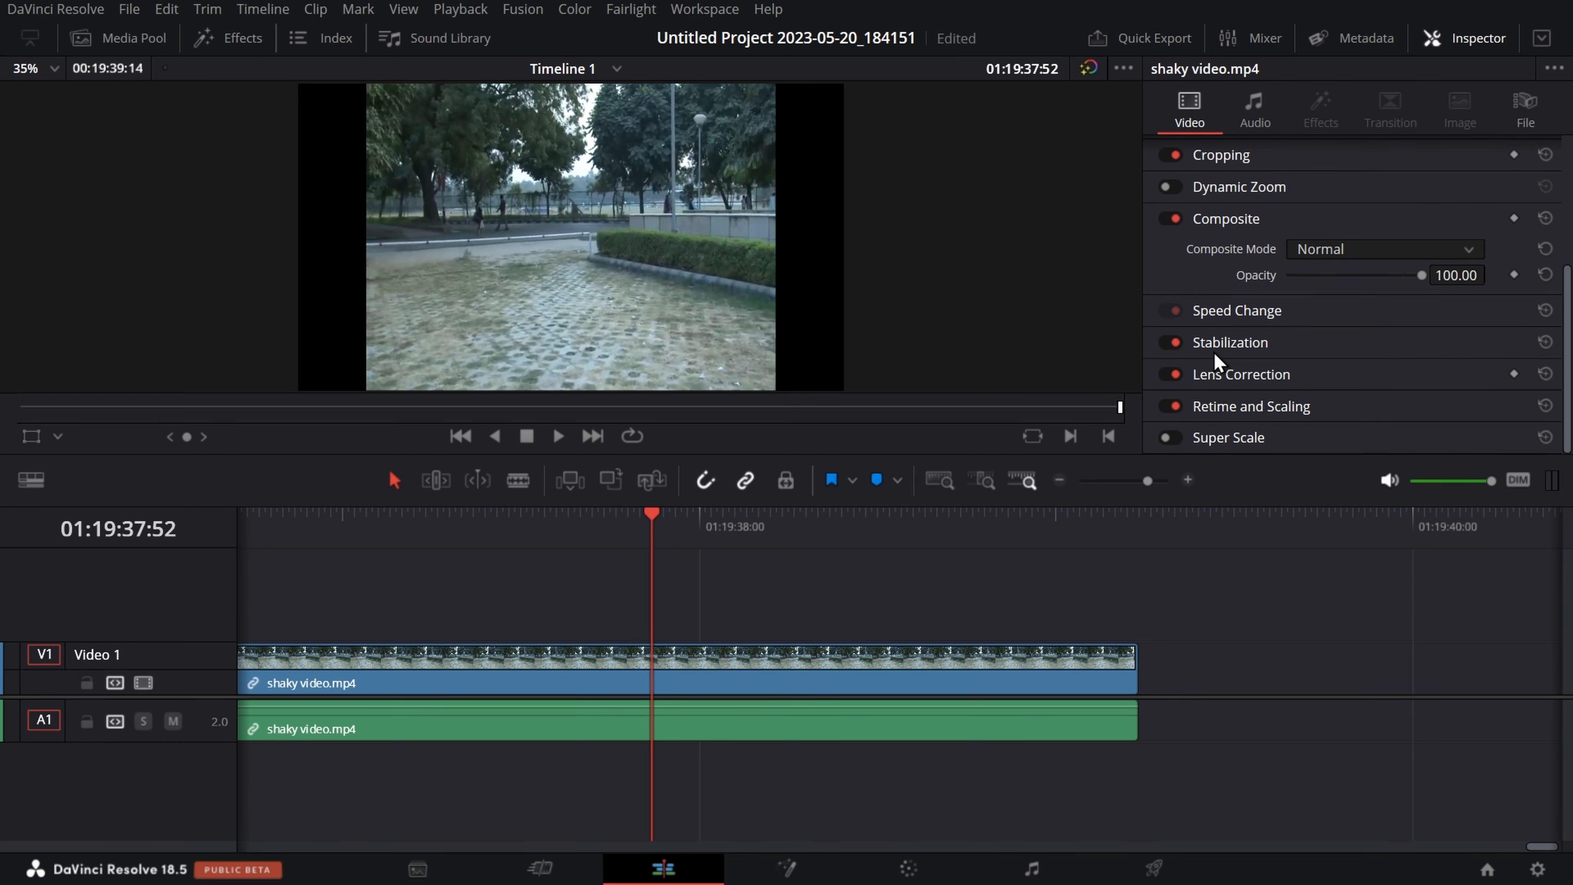
pyautogui.click(1483, 347)
pyautogui.scroll(-2, 1295, 391)
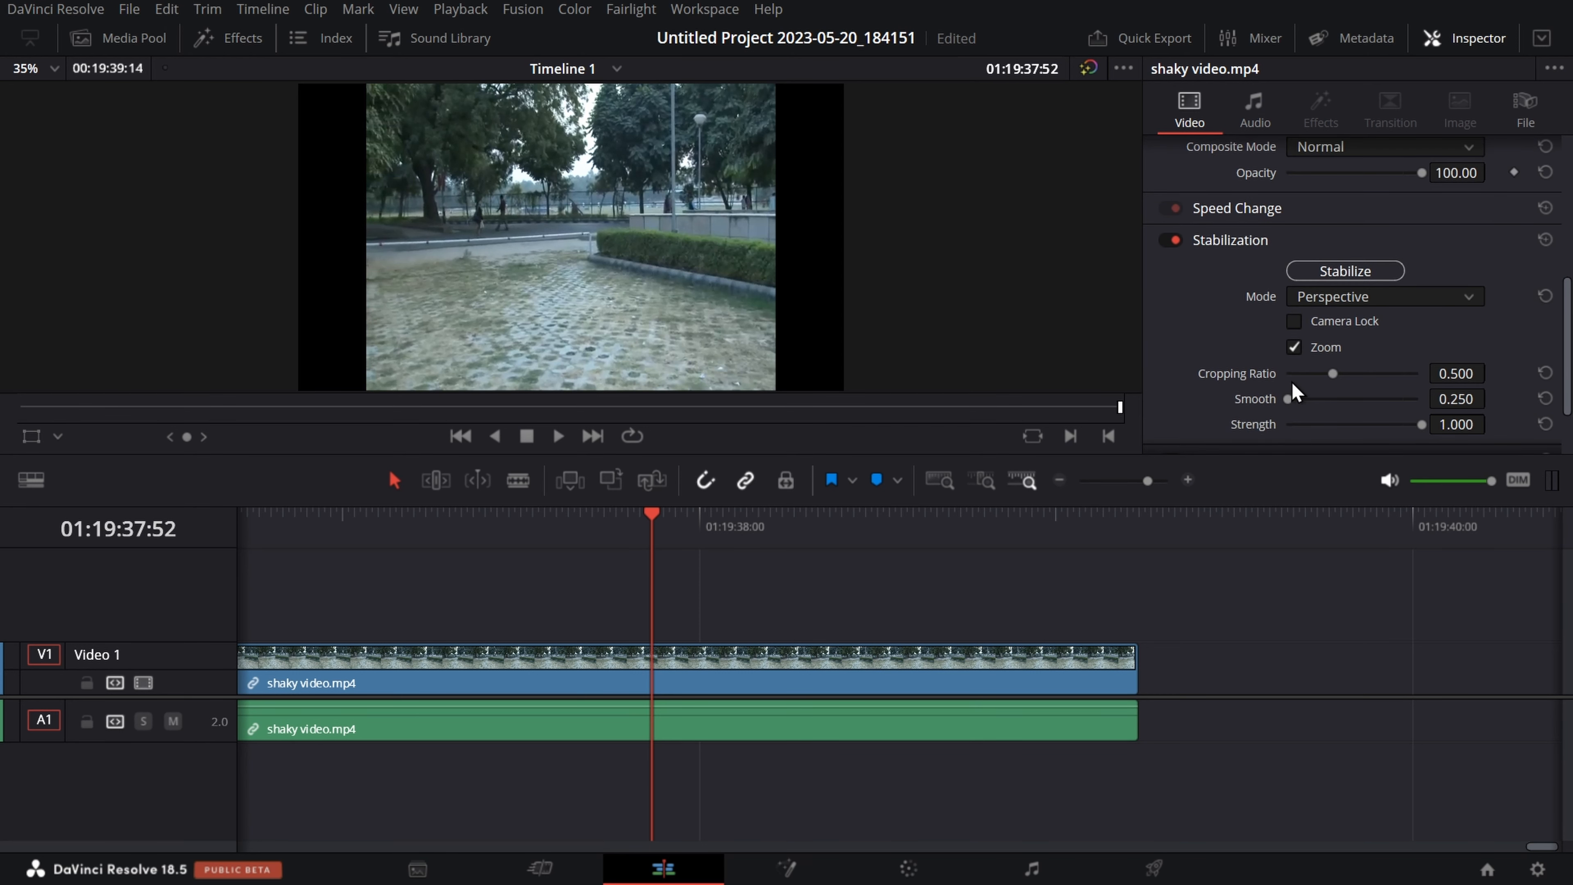
pyautogui.click(1330, 301)
pyautogui.click(1391, 306)
pyautogui.click(1359, 276)
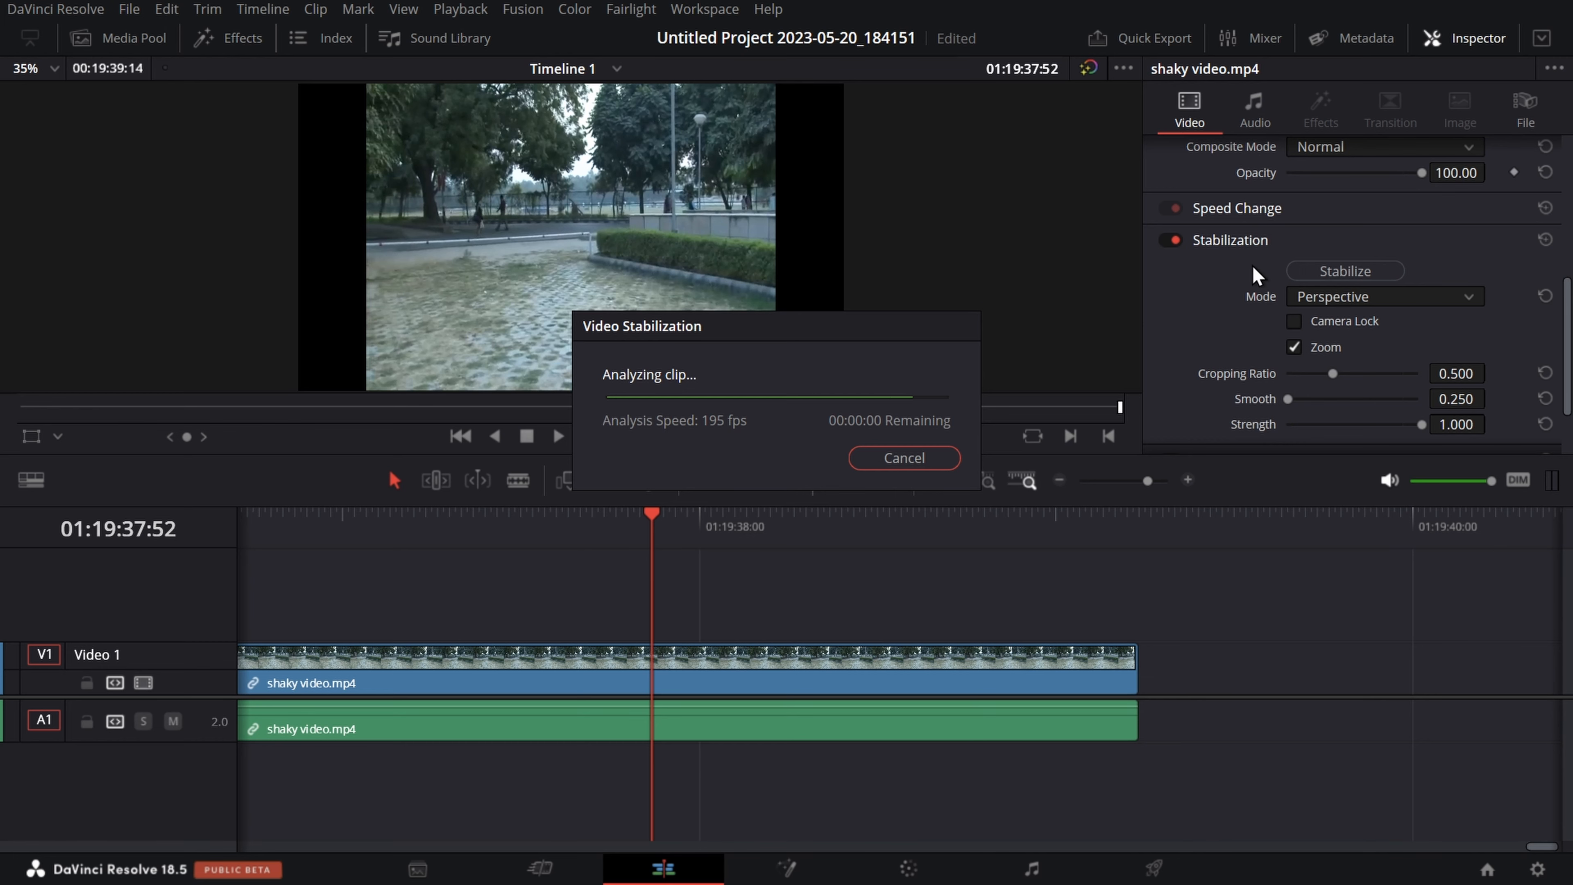
# - Play the stabilized clip from 01:19:29:26 to its end and return the playhead to its start
pyautogui.moveTo(644, 533); pyautogui.dragTo(1311, 666)
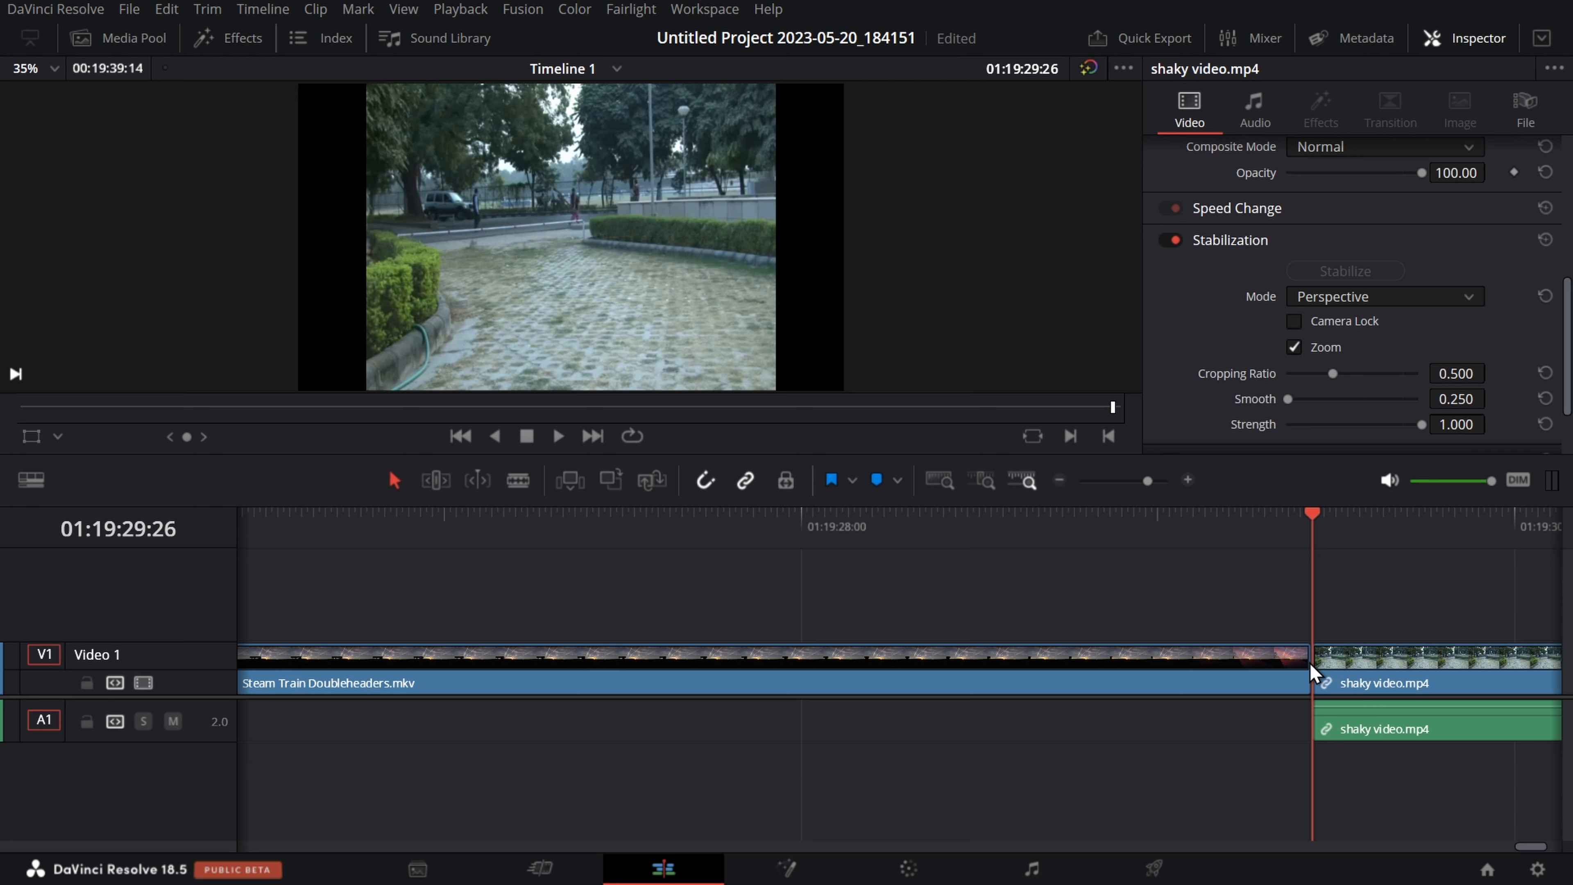
pyautogui.click(559, 437)
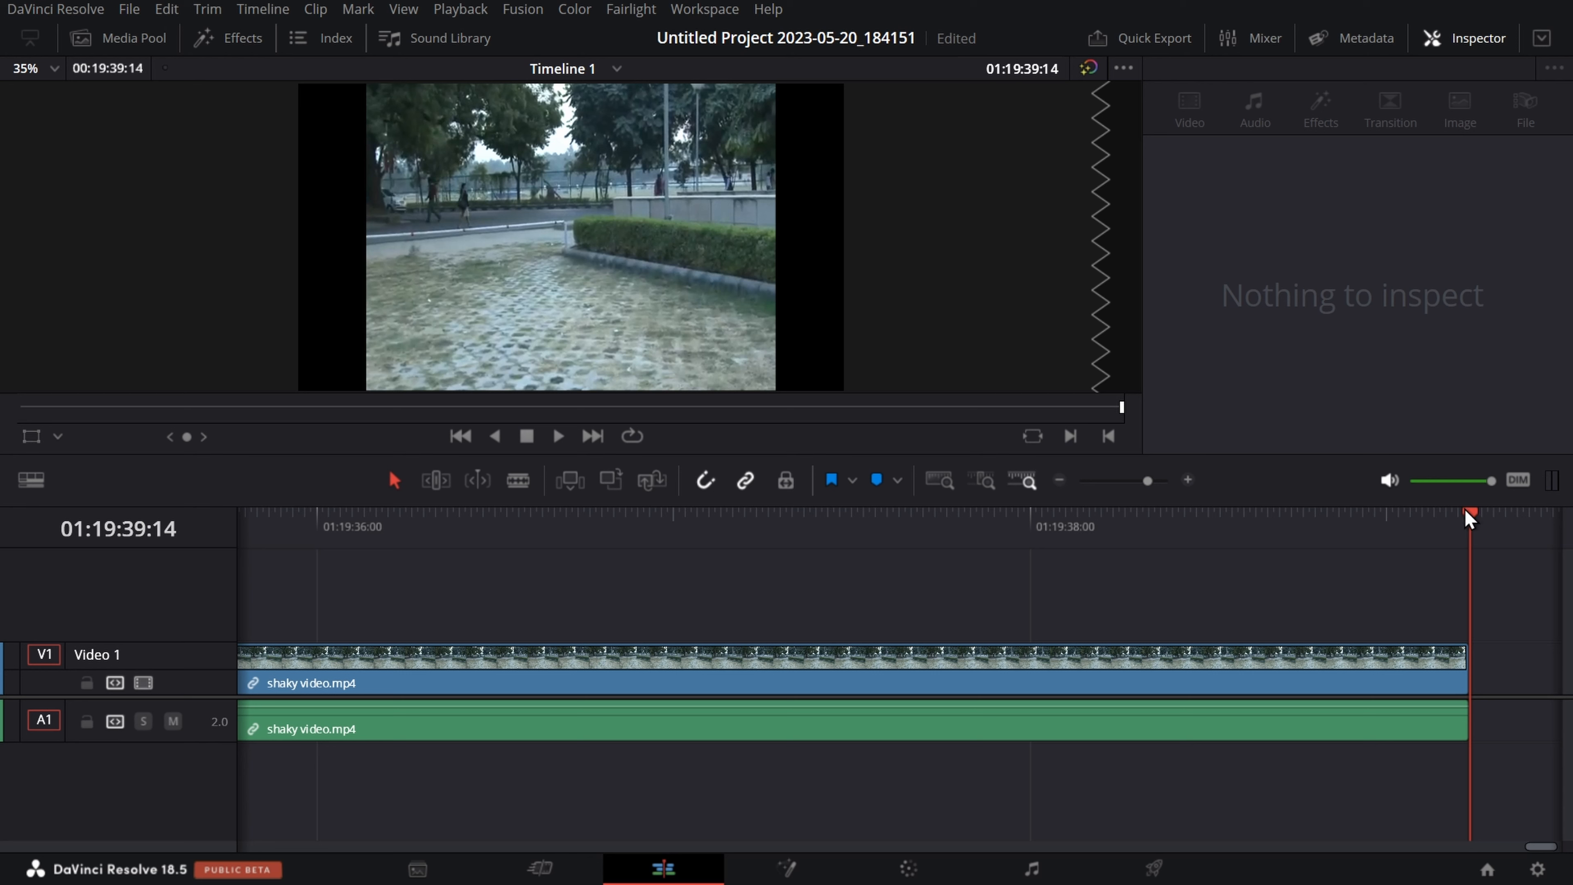
pyautogui.moveTo(1467, 512); pyautogui.dragTo(451, 579)
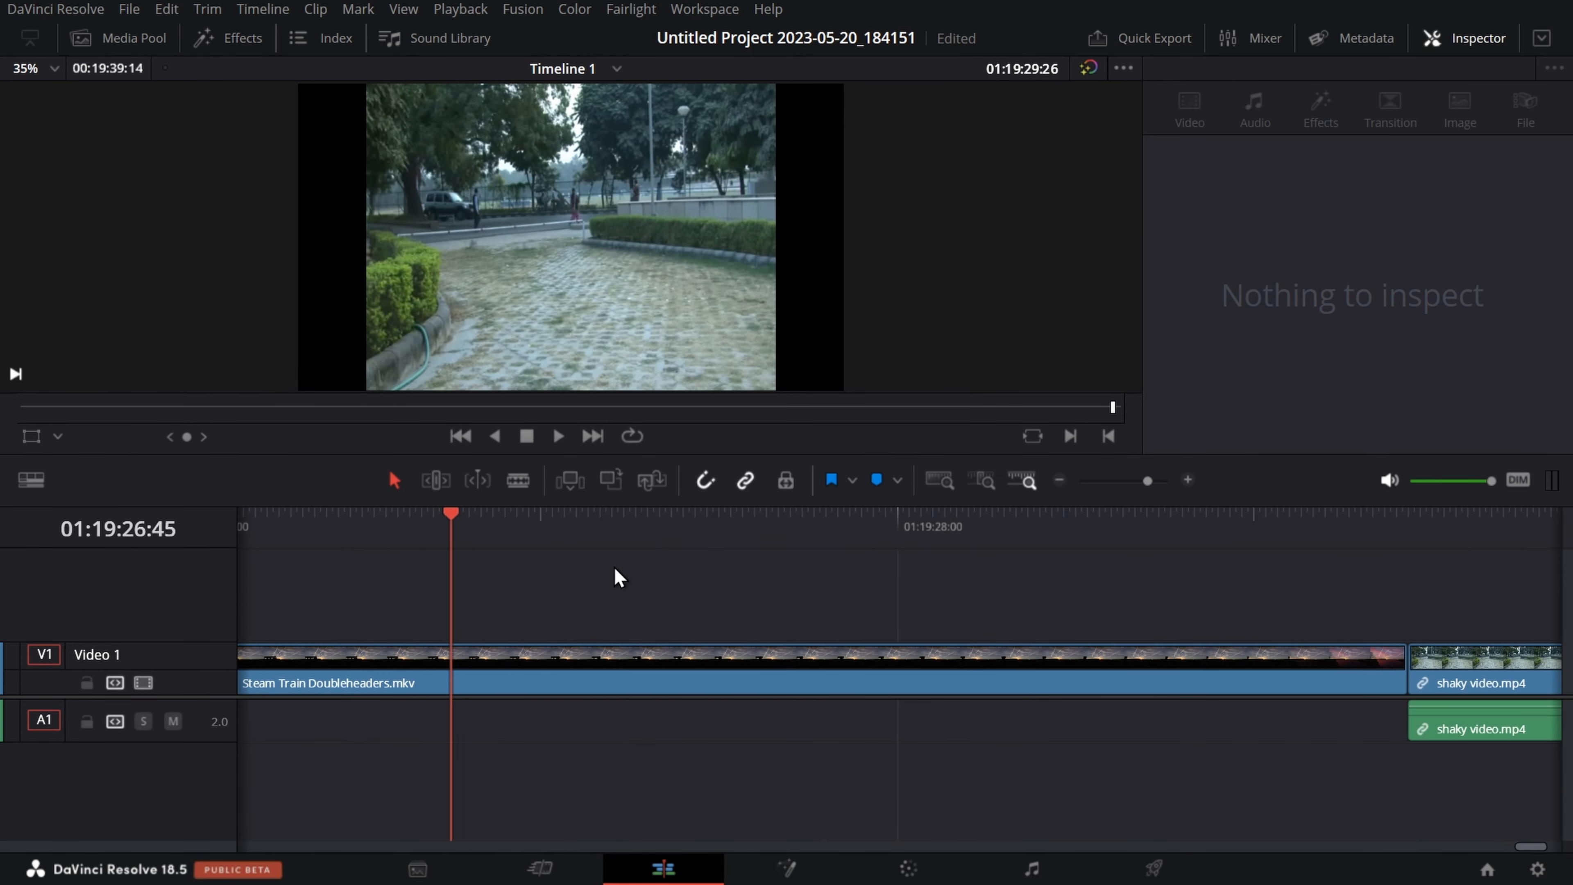
pyautogui.moveTo(616, 570); pyautogui.dragTo(941, 610)
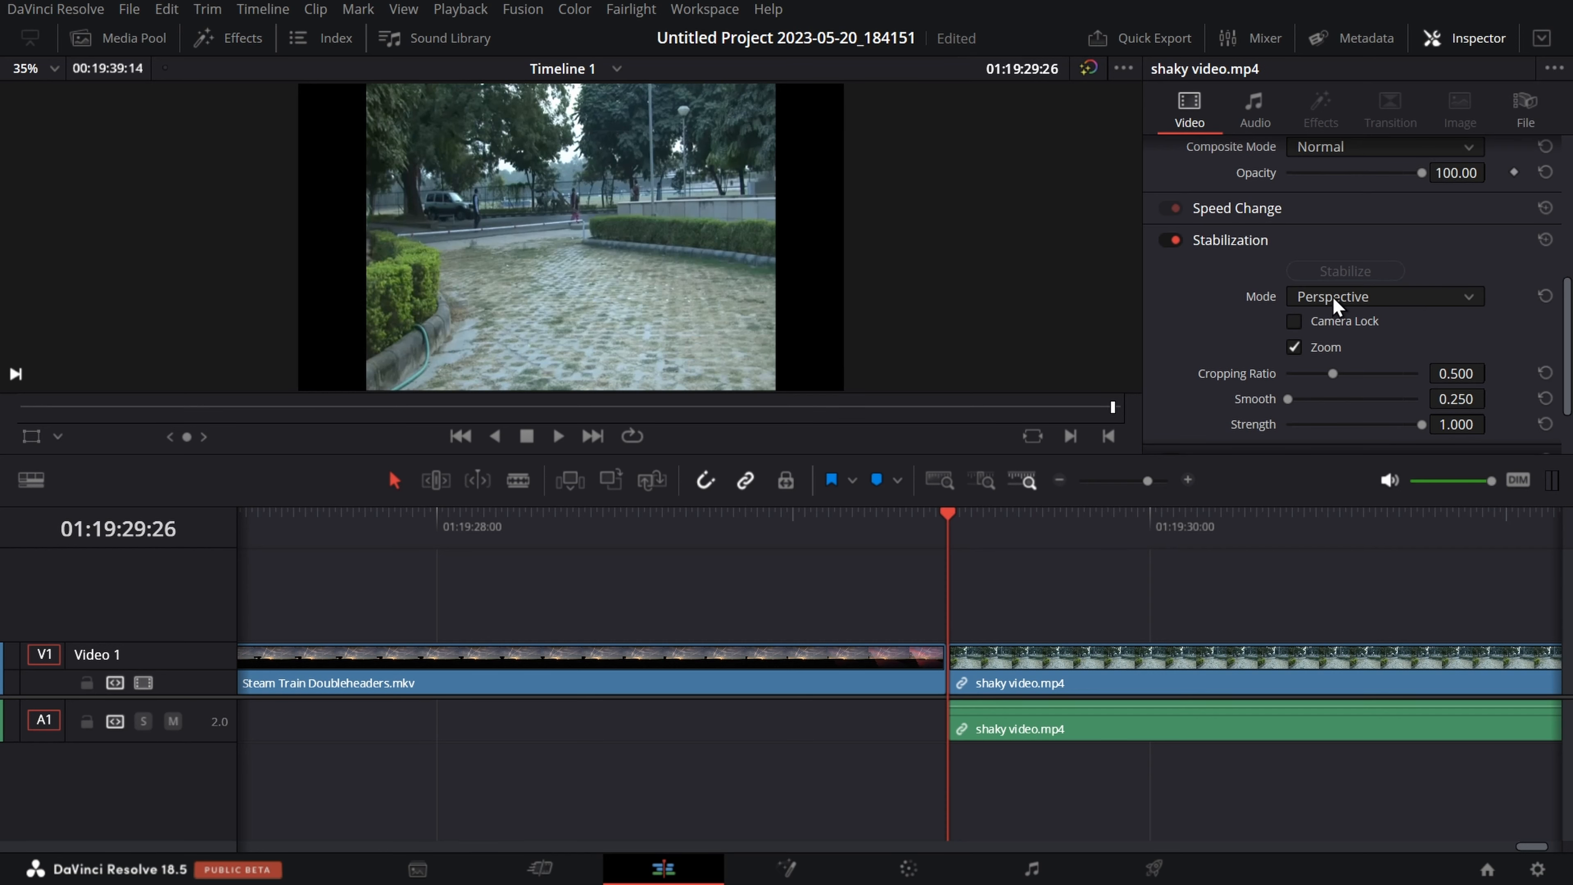
# - Play the shaky video from its start with Stabilization turned off for comparison, and turn Stabilization back on
pyautogui.click(1169, 241)
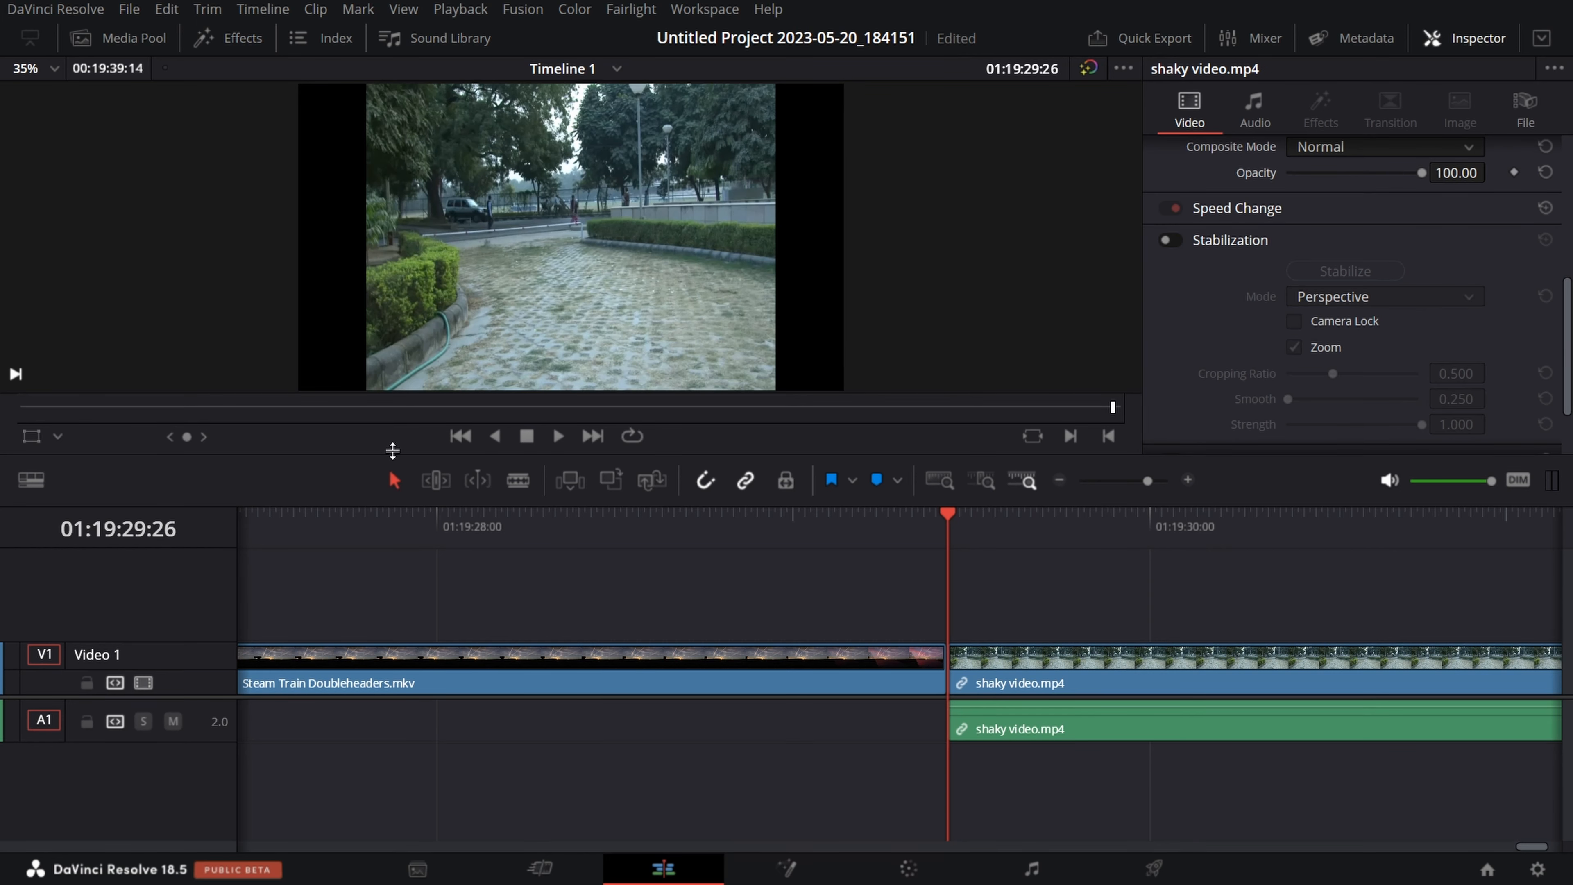
pyautogui.click(562, 446)
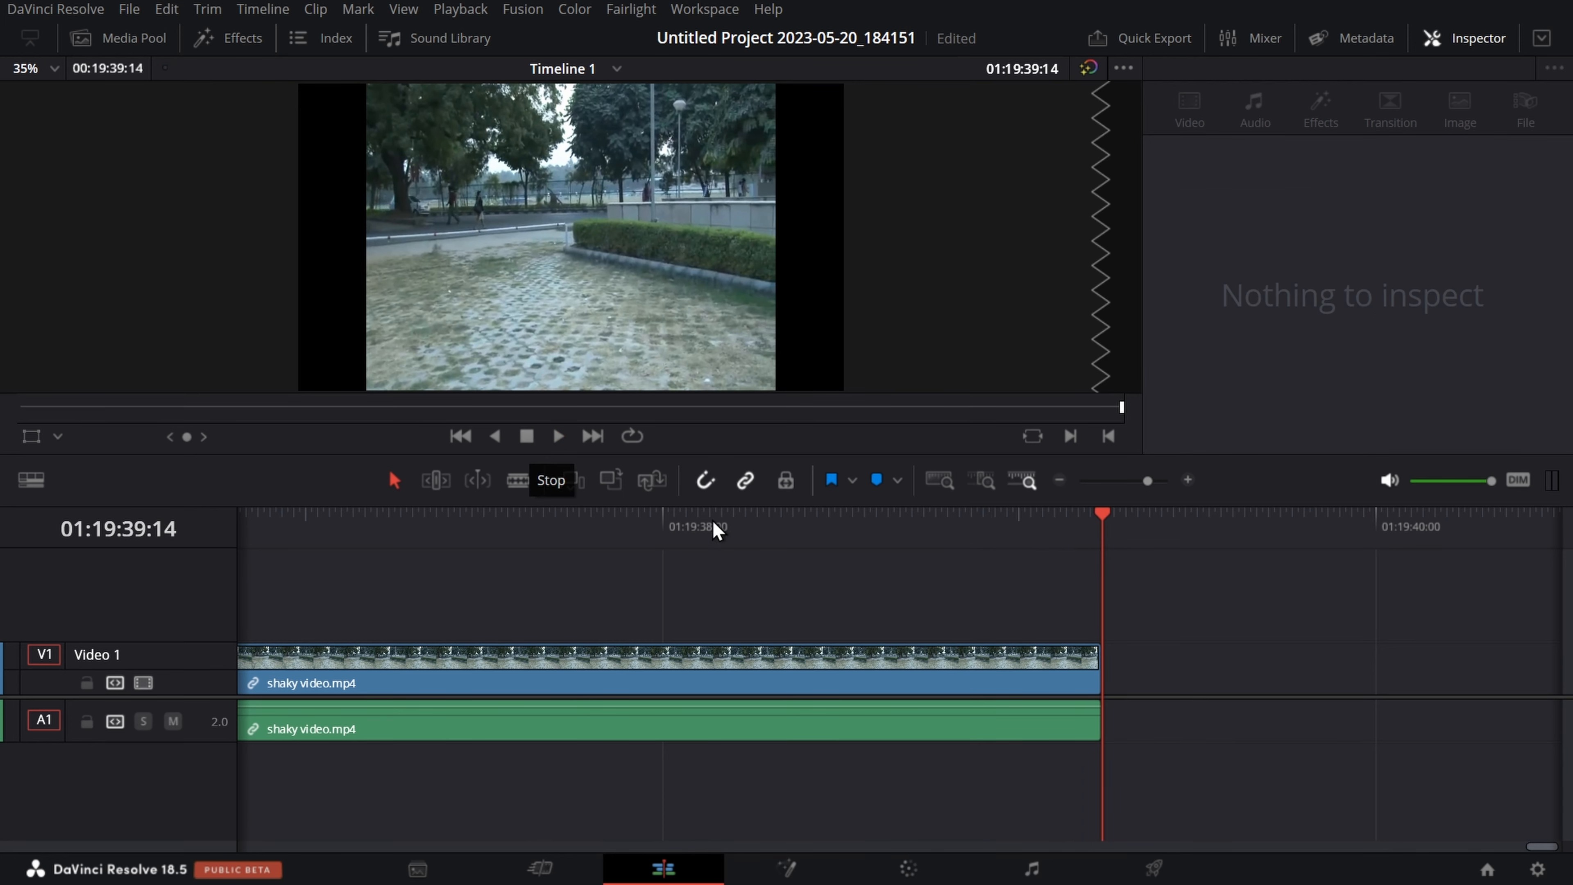
pyautogui.moveTo(1100, 519); pyautogui.dragTo(489, 604)
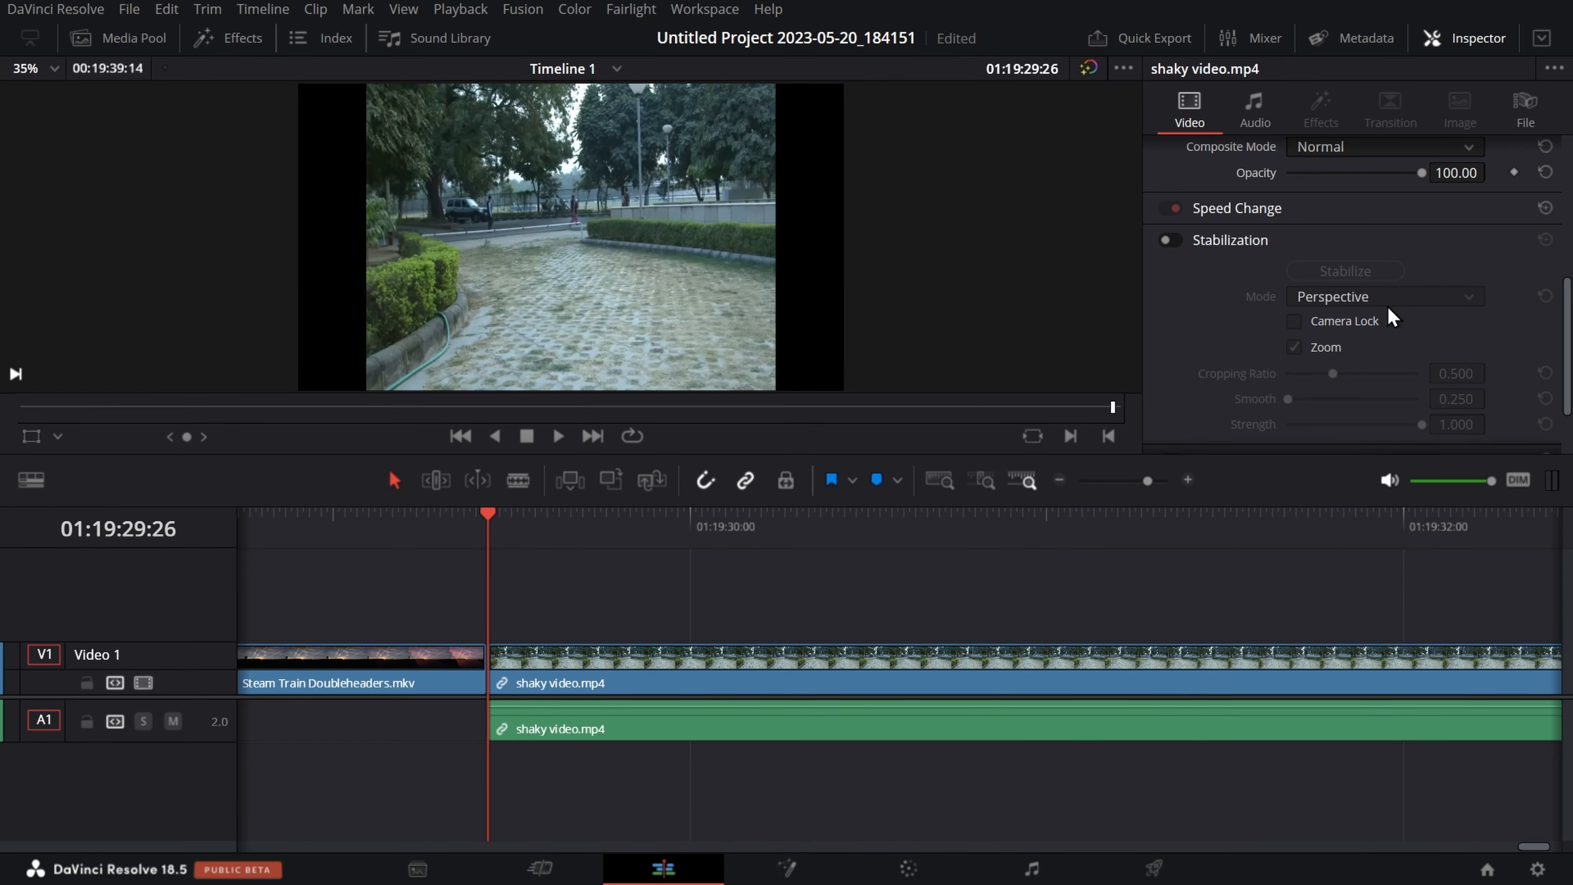
pyautogui.click(1171, 249)
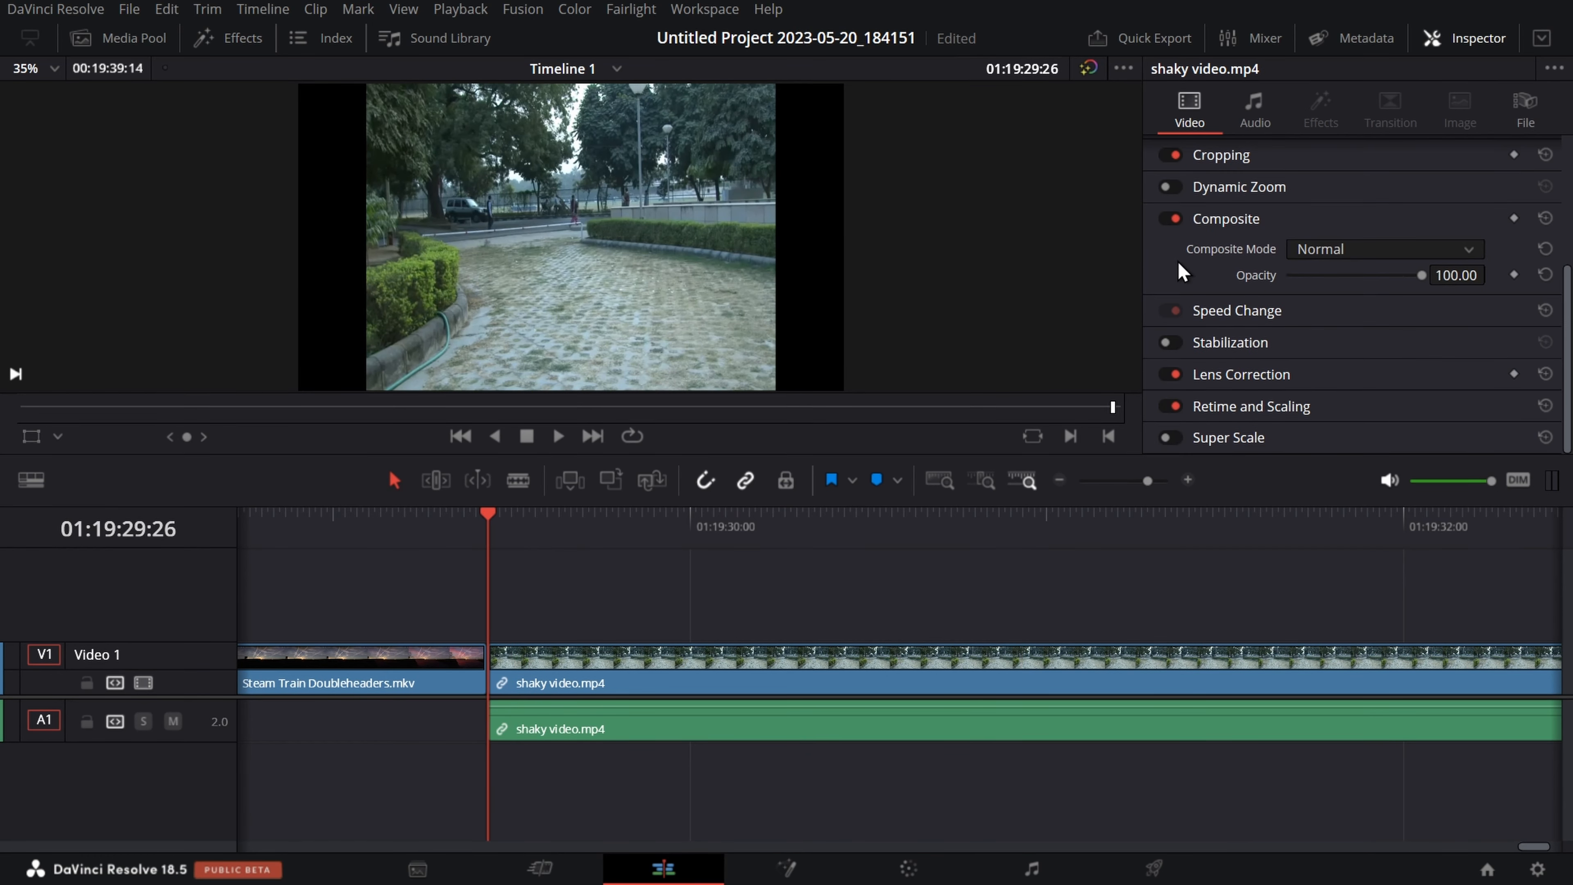
pyautogui.click(1170, 342)
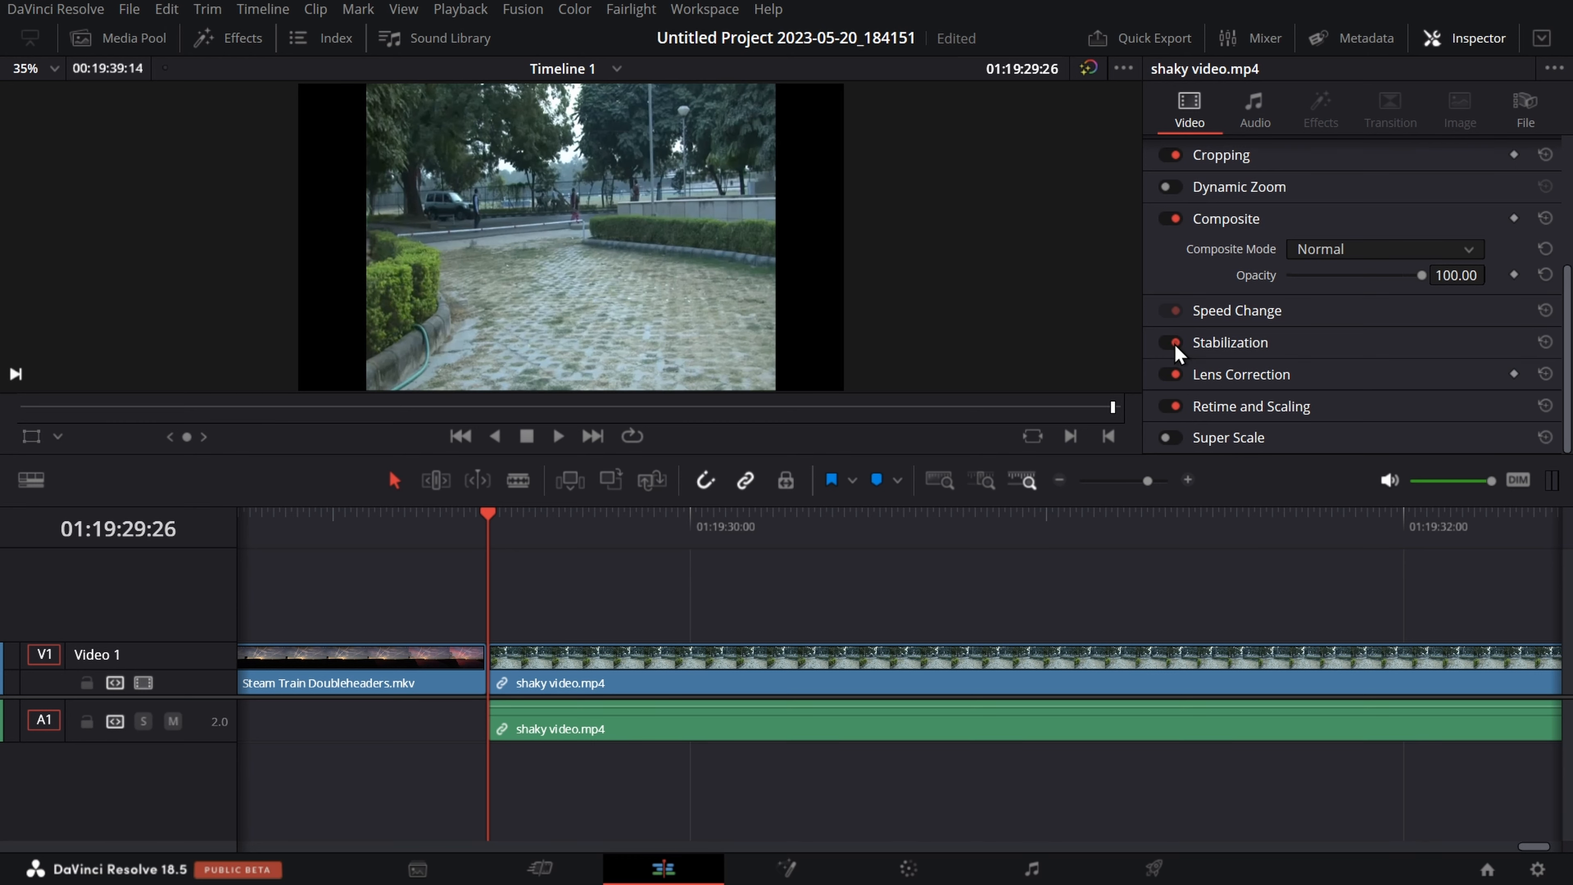
# - Expand the Stabilization settings and review the Perspective, Similarity and Translation modes without changing the mode
pyautogui.click(1453, 352)
pyautogui.scroll(-3, 1350, 377)
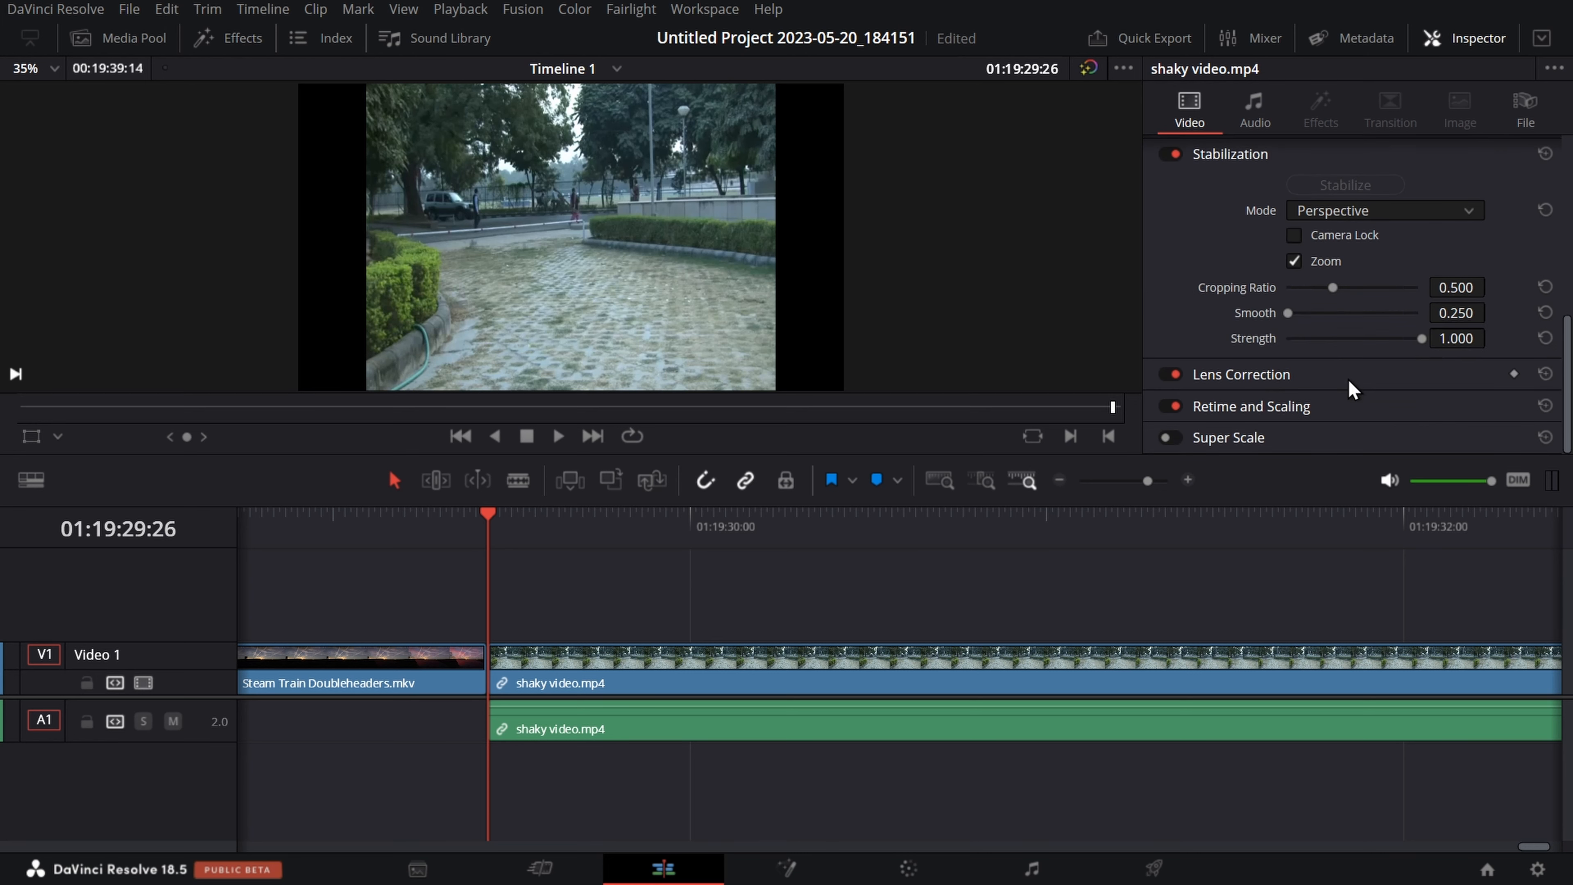
pyautogui.click(1401, 213)
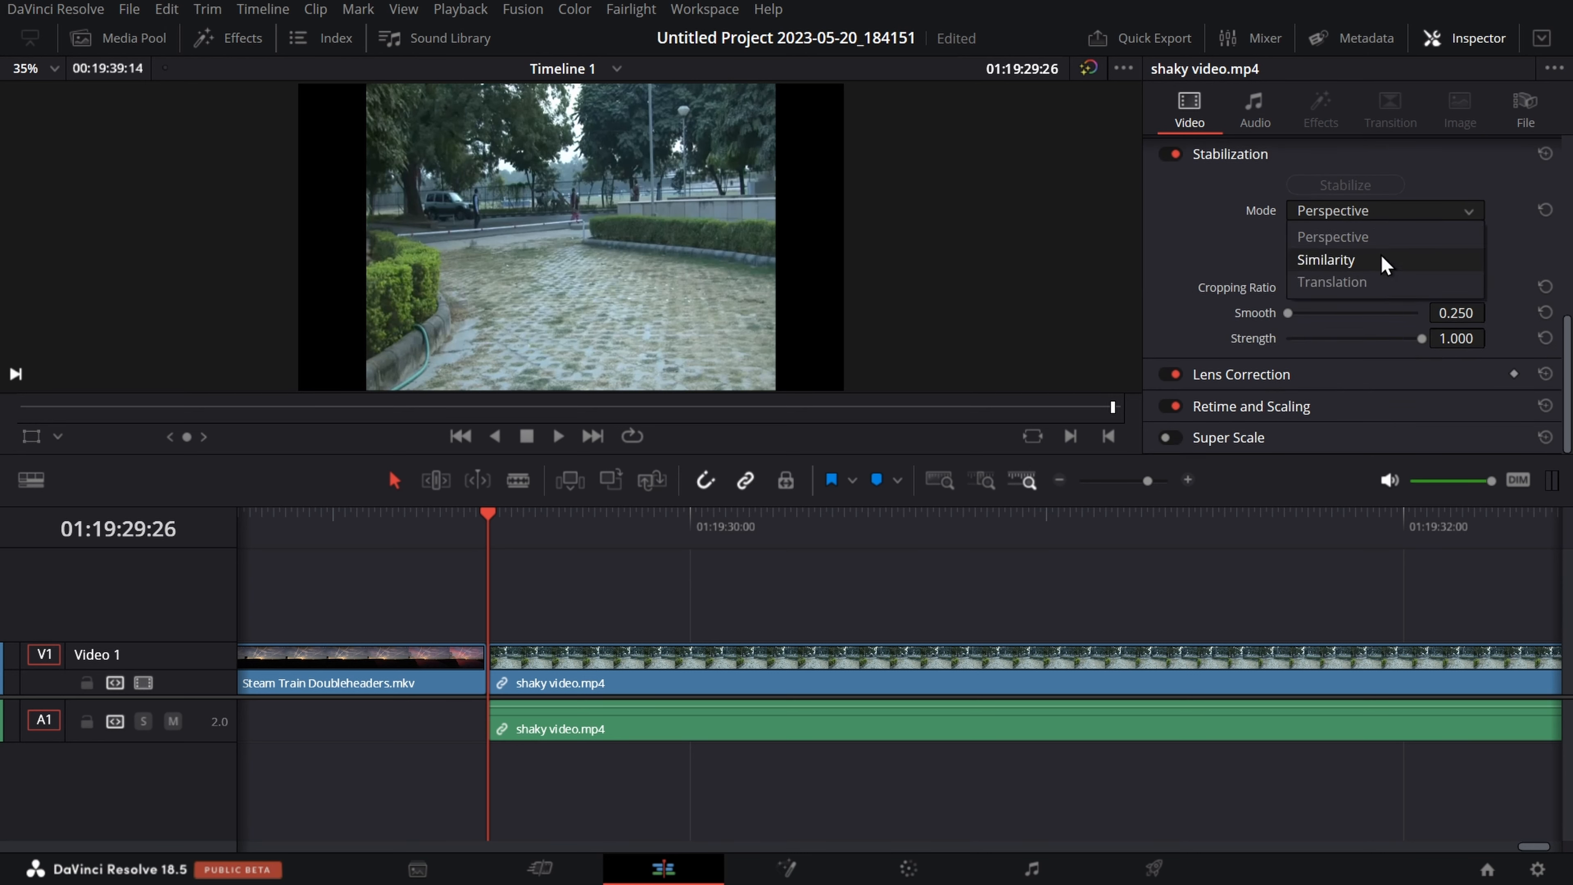
pyautogui.click(1446, 216)
pyautogui.click(1446, 215)
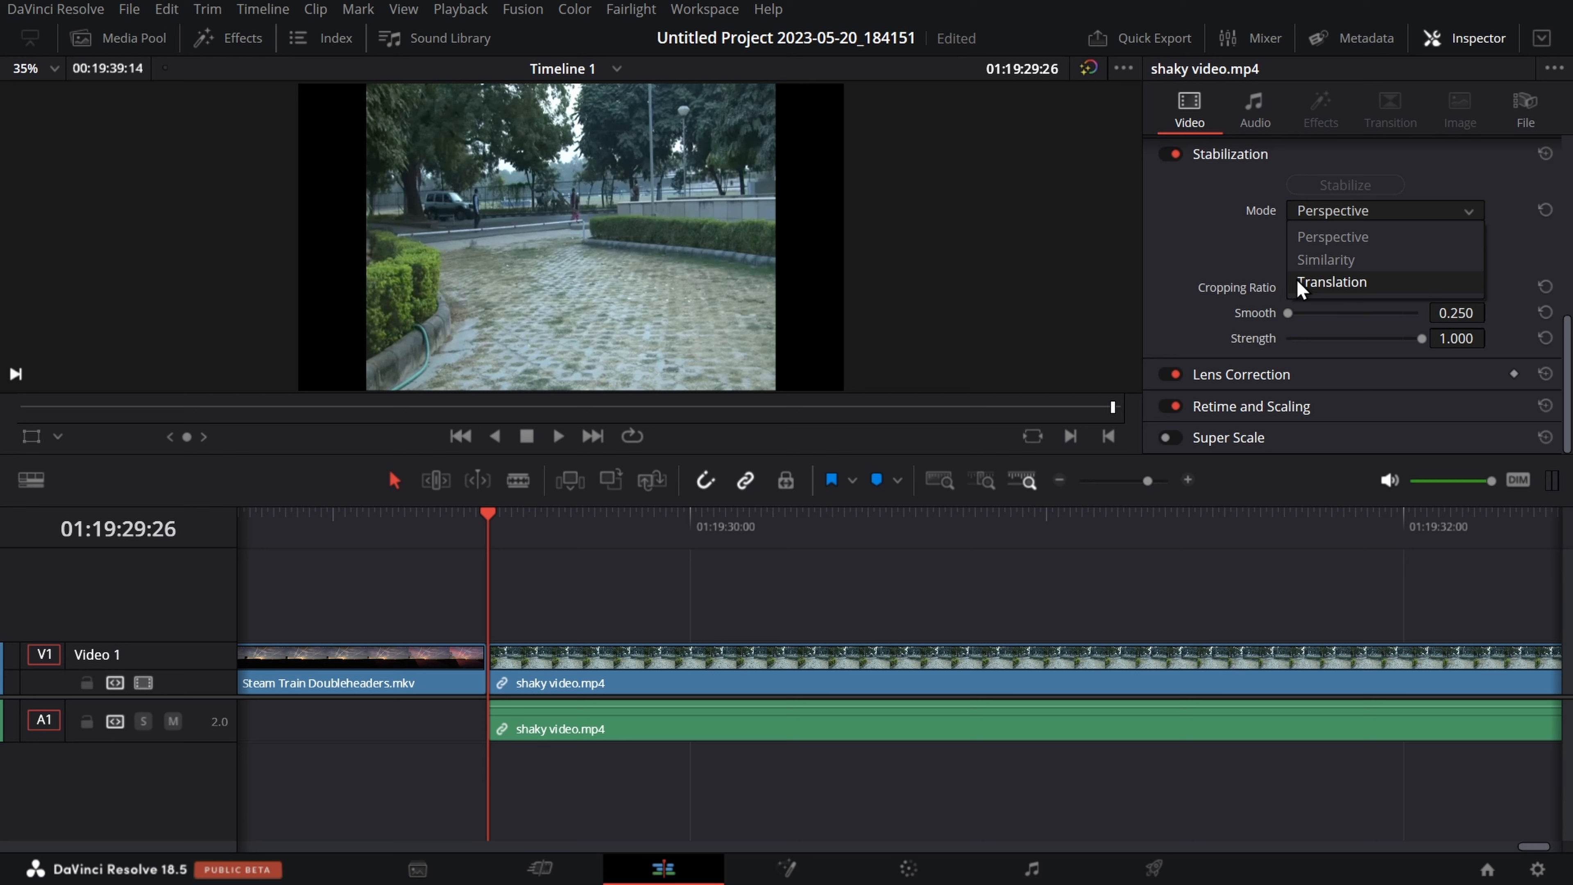
pyautogui.click(1262, 238)
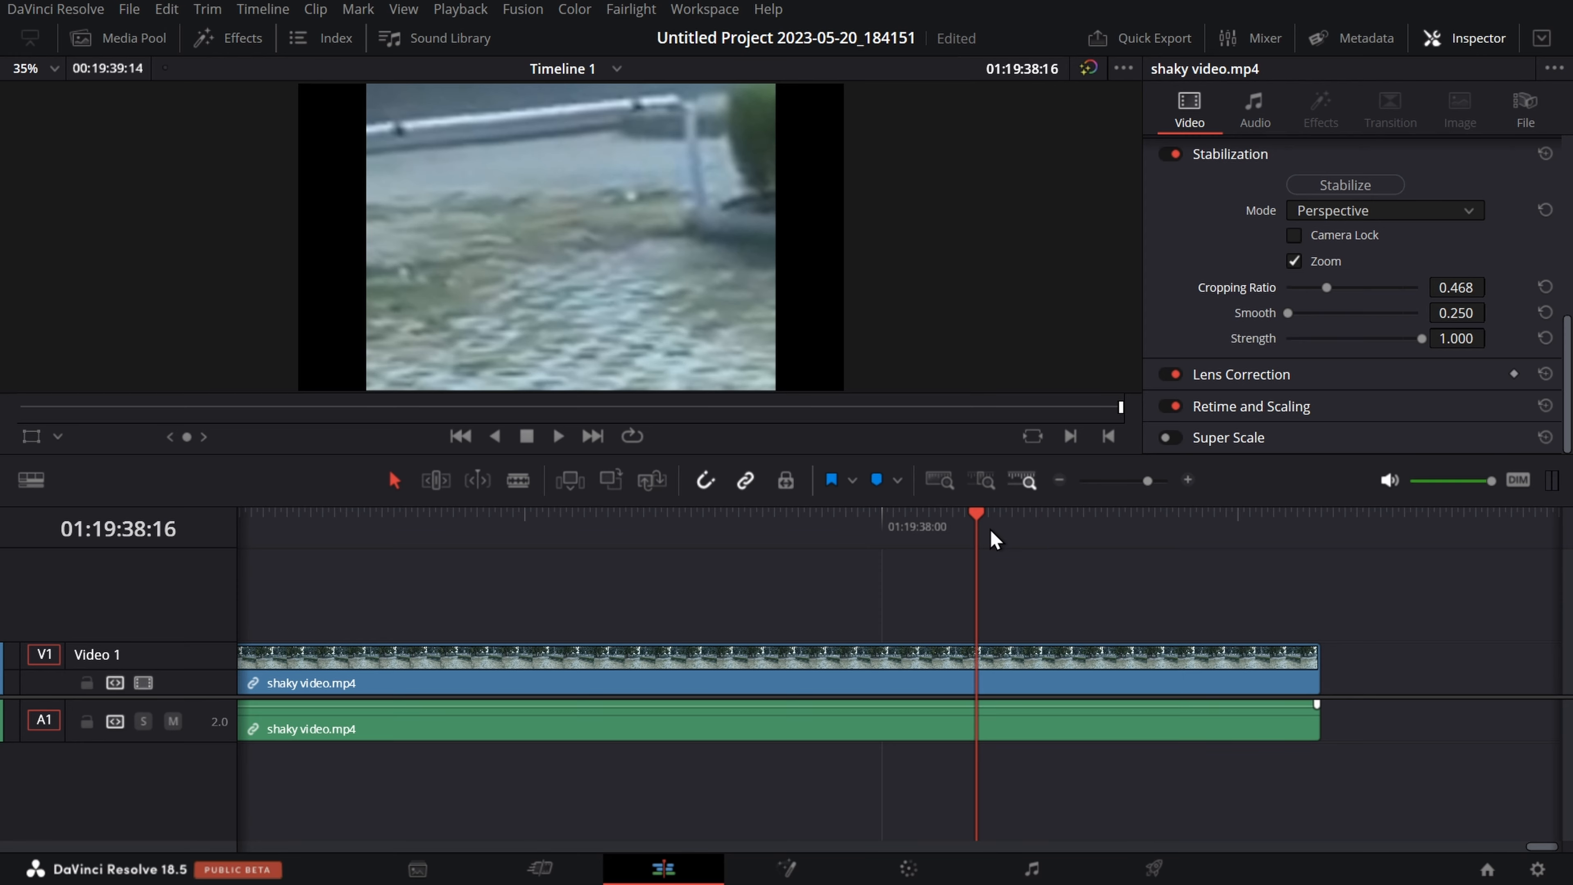
# - Scrub the shaky video back to 01:19:33:18 and expand its Speed Change settings
pyautogui.moveTo(980, 542); pyautogui.dragTo(454, 833)
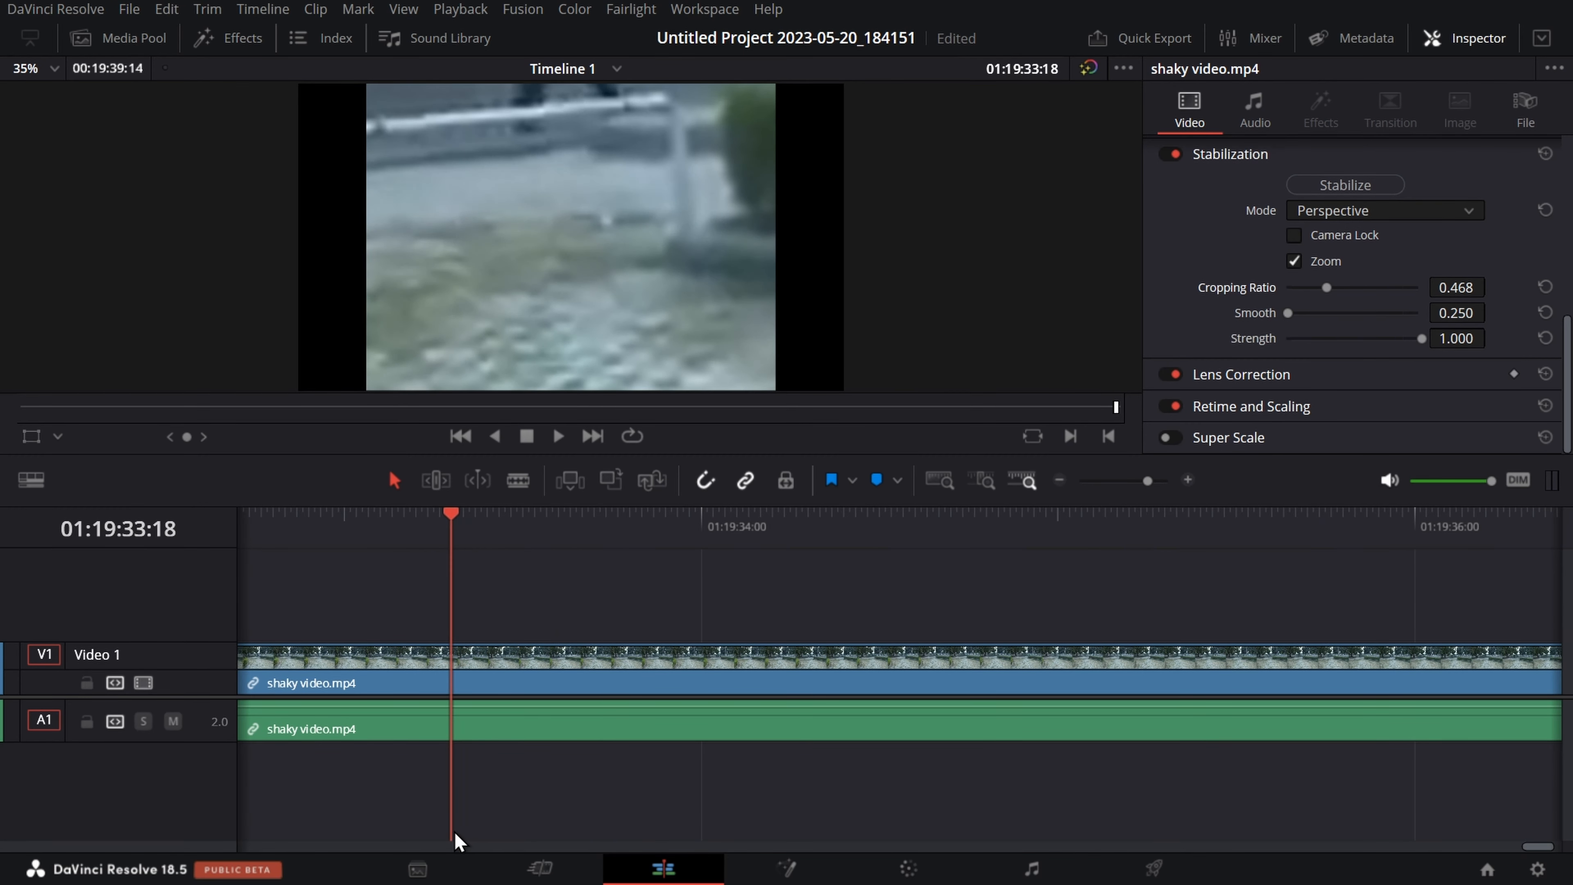
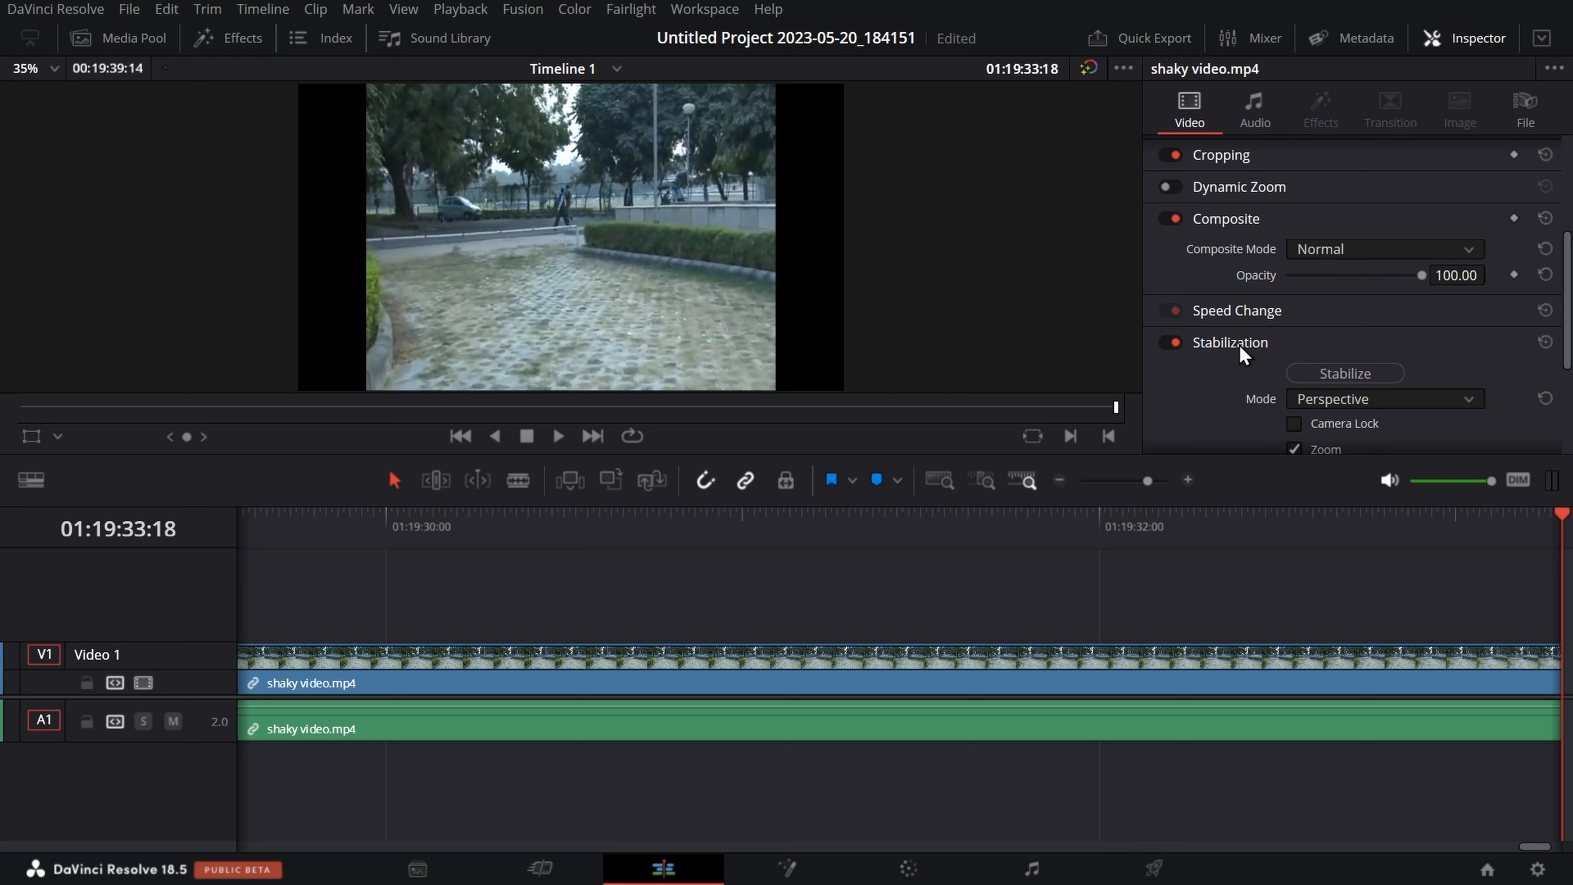
pyautogui.click(1238, 311)
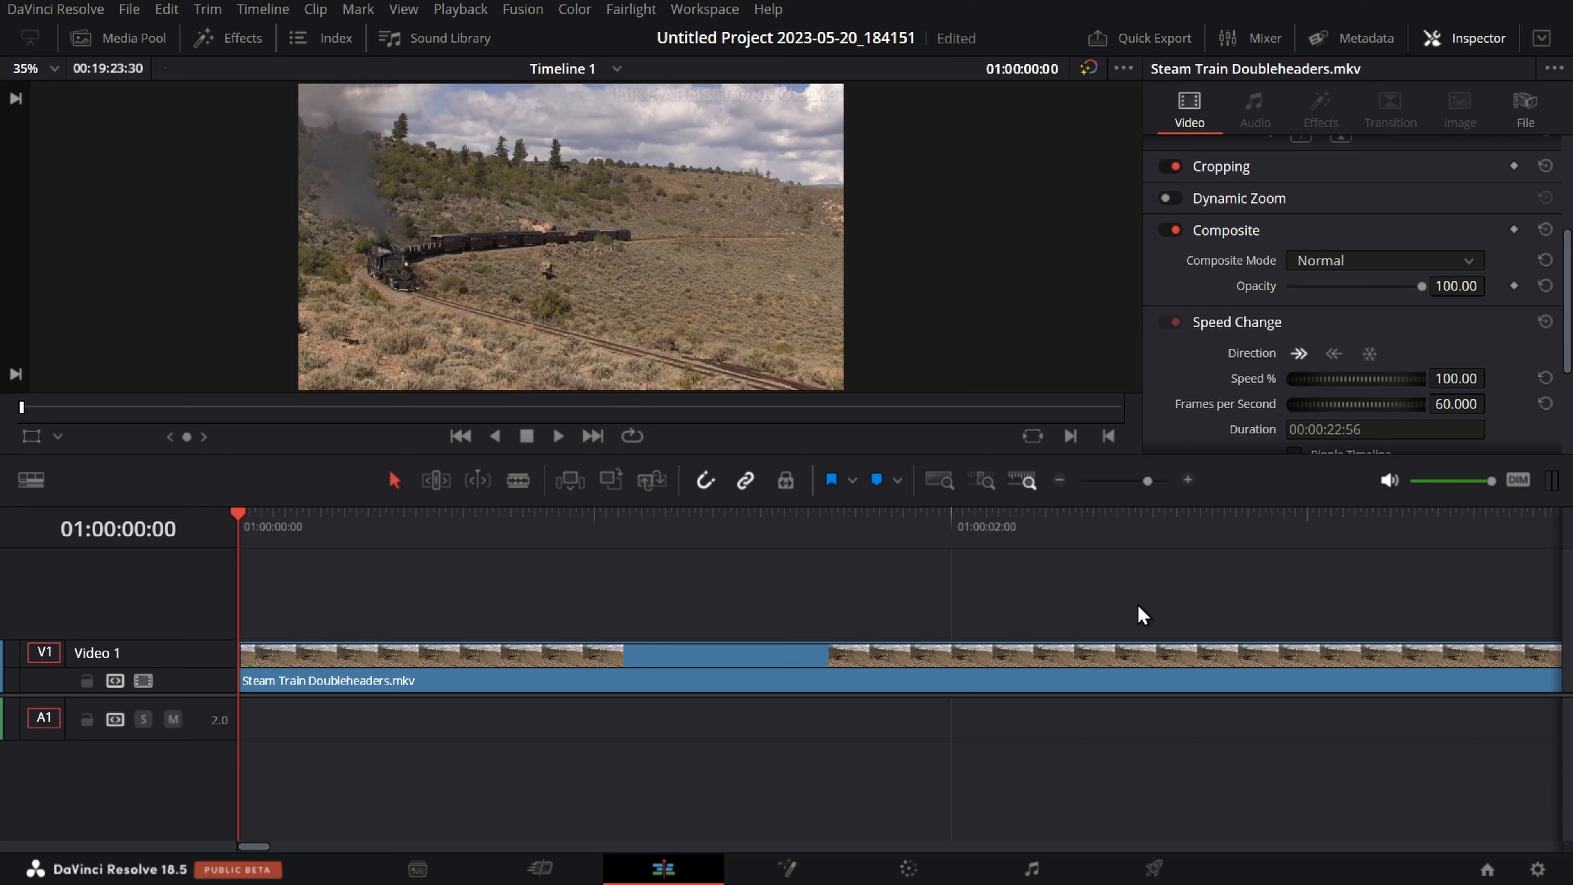
# - Scrub the train clip to 01:00:01:29, return to the timeline start and play to about 01:00:18:47
pyautogui.moveTo(248, 522); pyautogui.dragTo(766, 576)
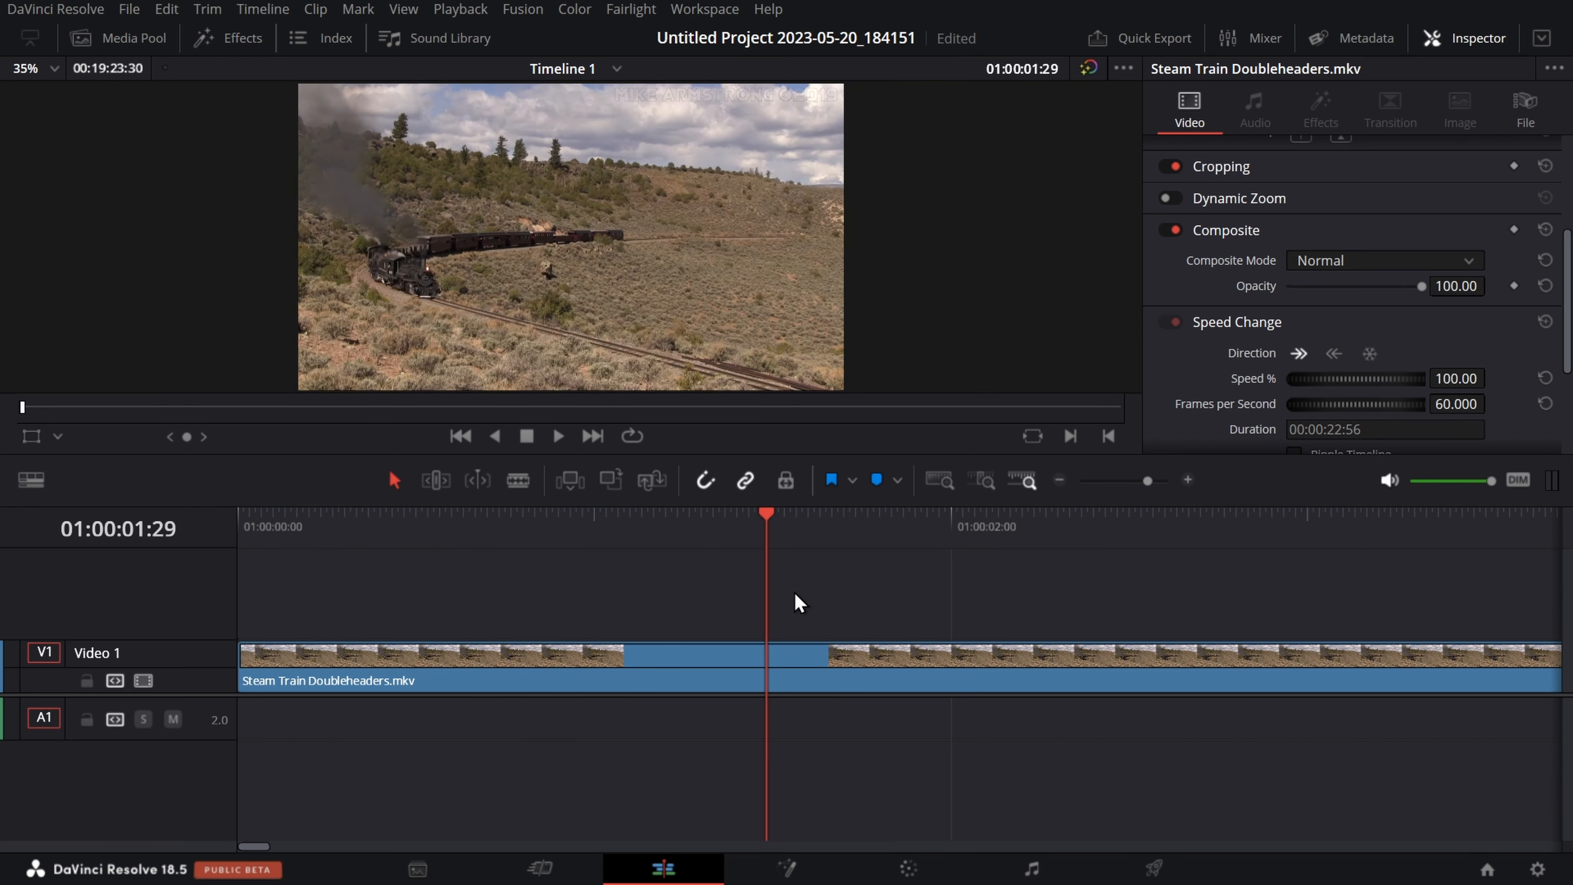
pyautogui.press('Home')
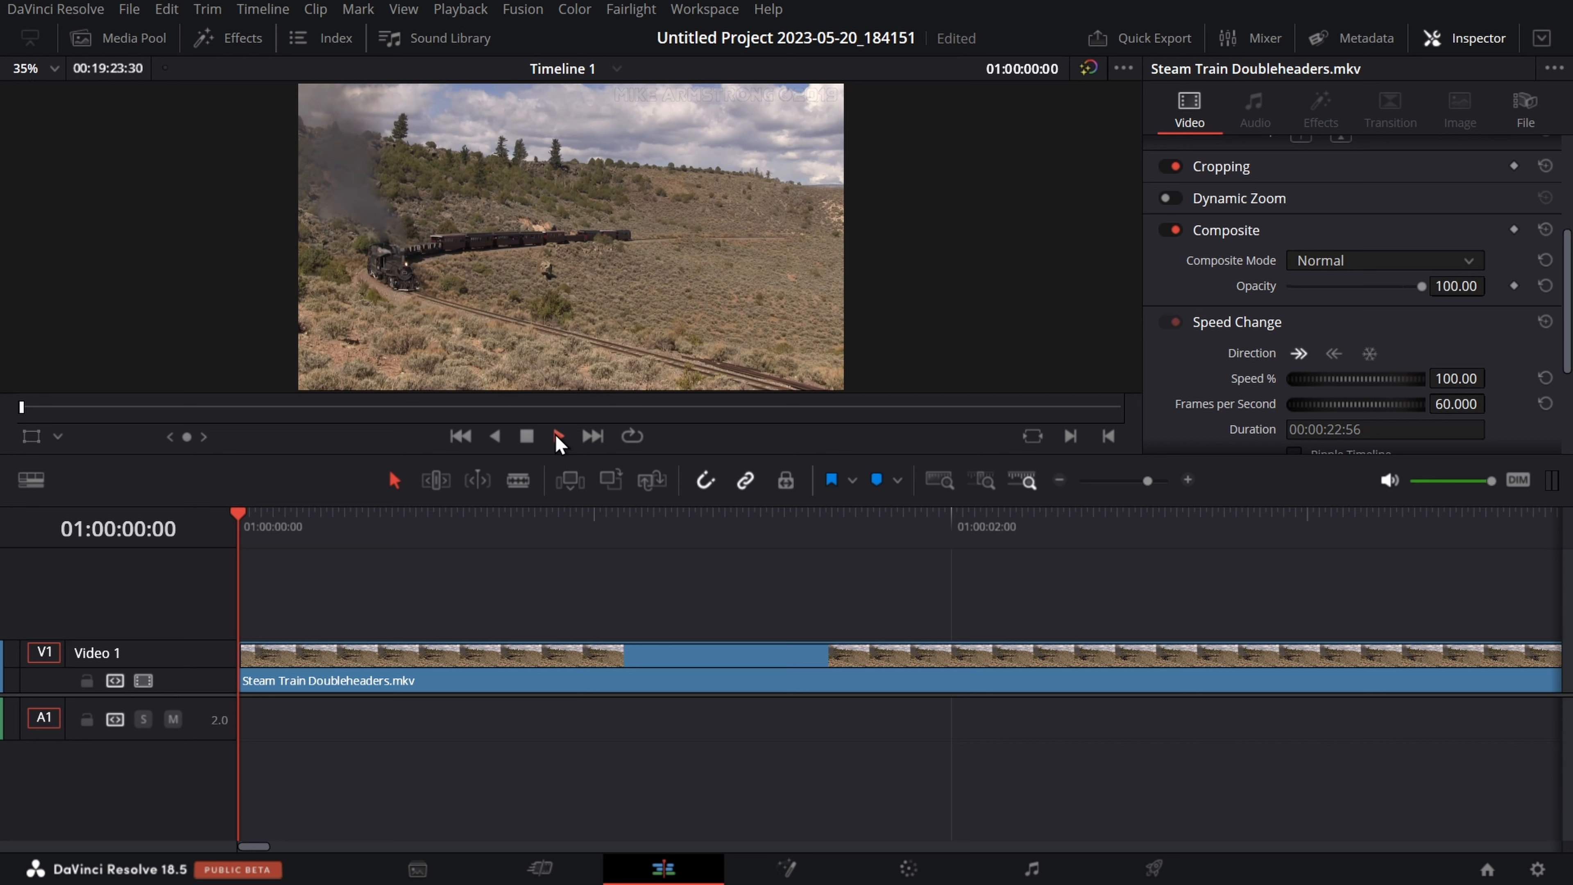
pyautogui.click(558, 437)
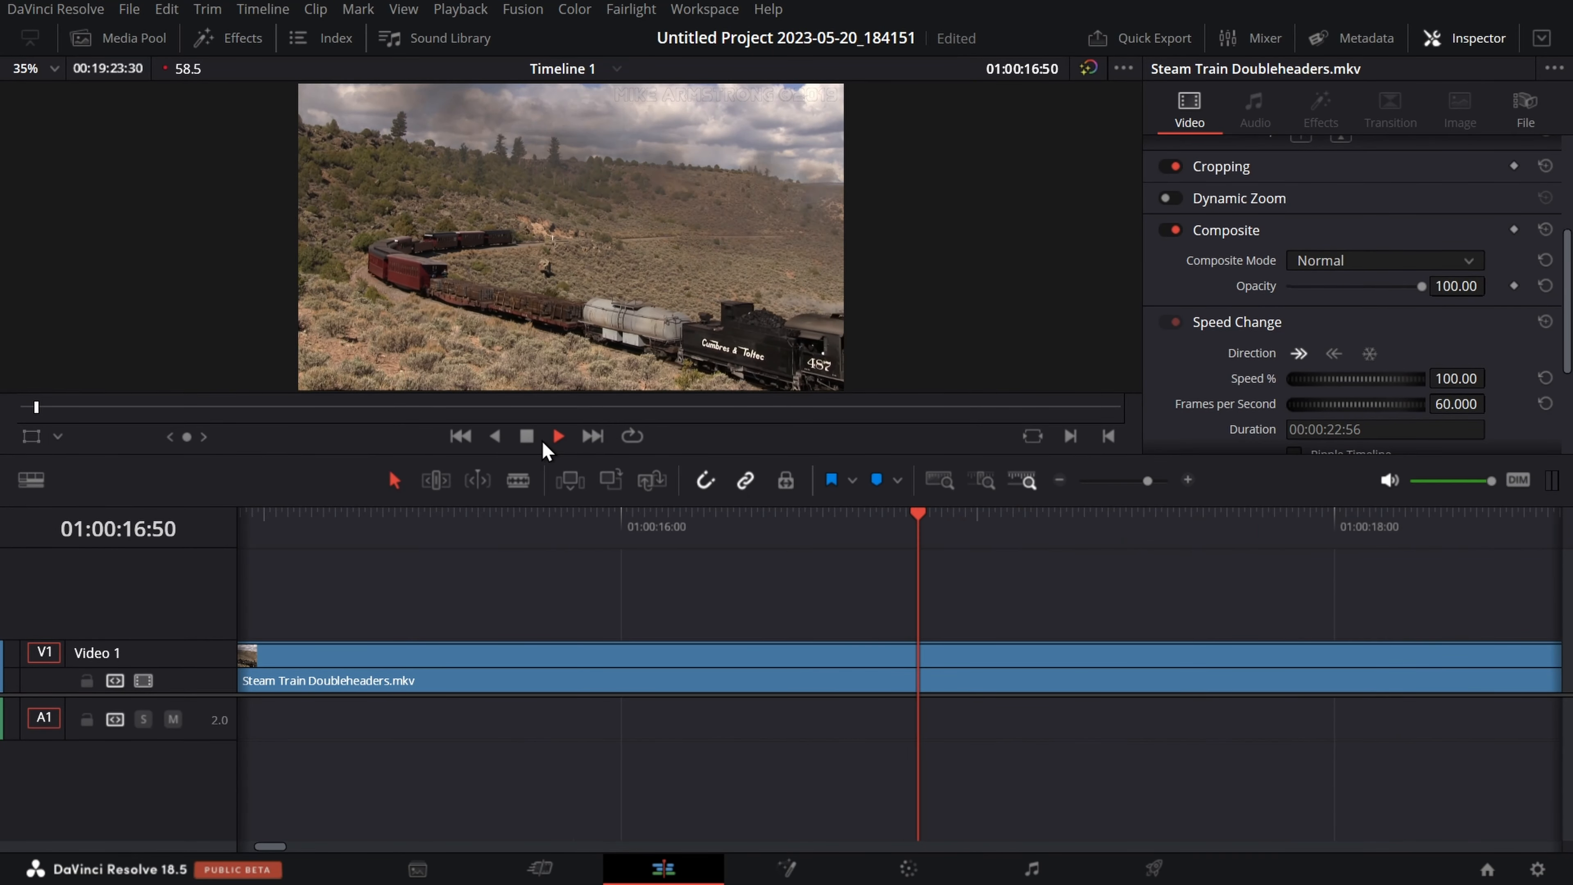
pyautogui.click(527, 436)
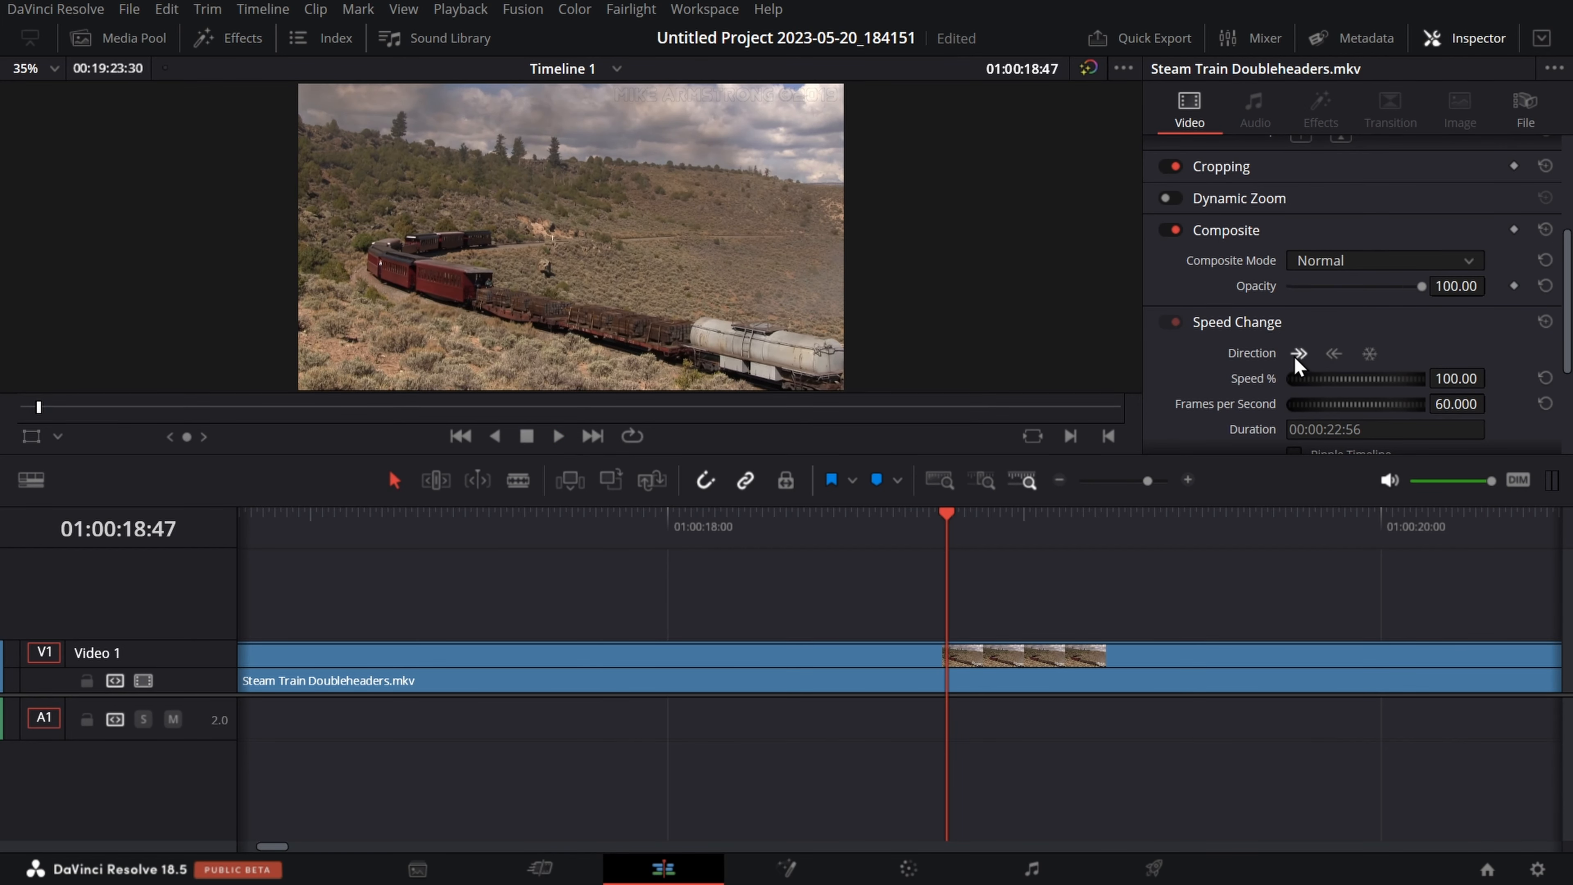
# - Return to the timeline start, select the Steam Train Doubleheaders clip and set its Speed Change direction to reverse
pyautogui.moveTo(954, 551); pyautogui.dragTo(158, 759)
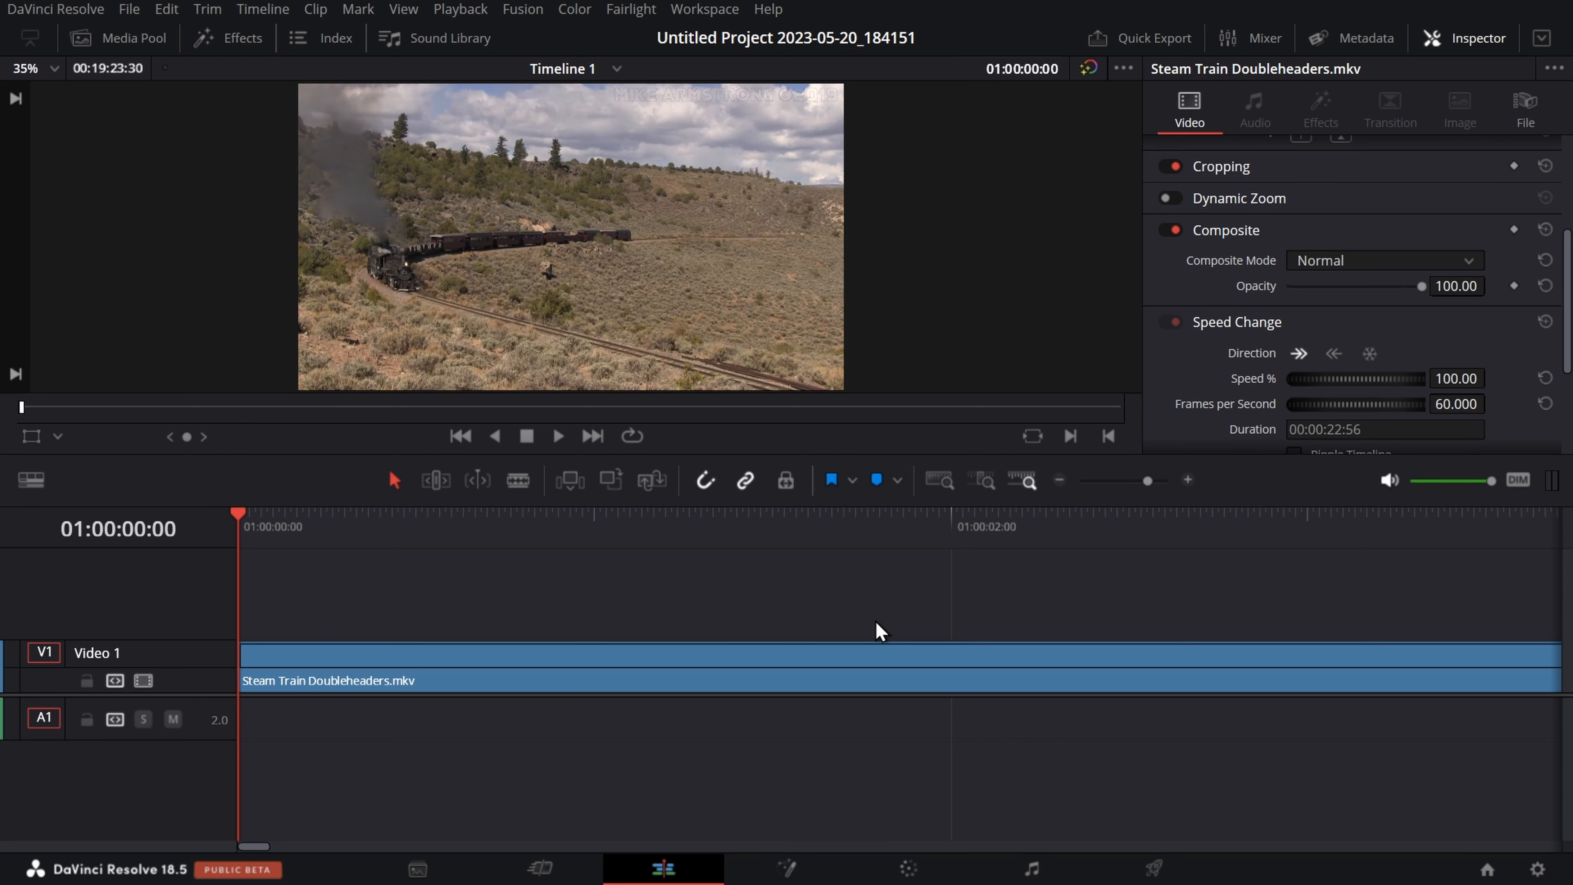
pyautogui.click(1121, 674)
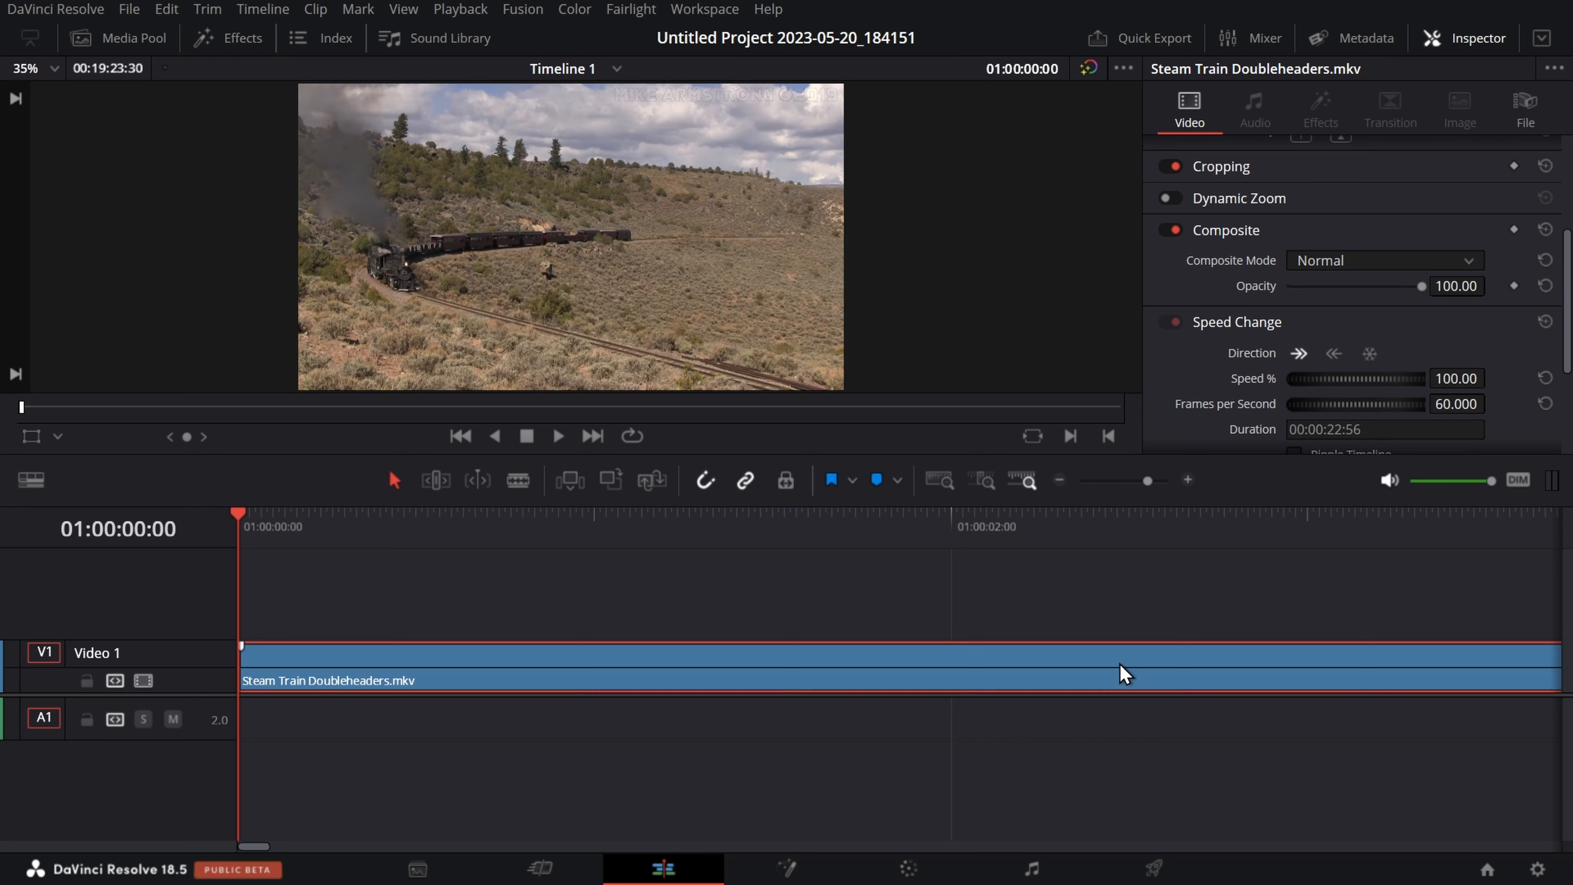
pyautogui.click(1330, 357)
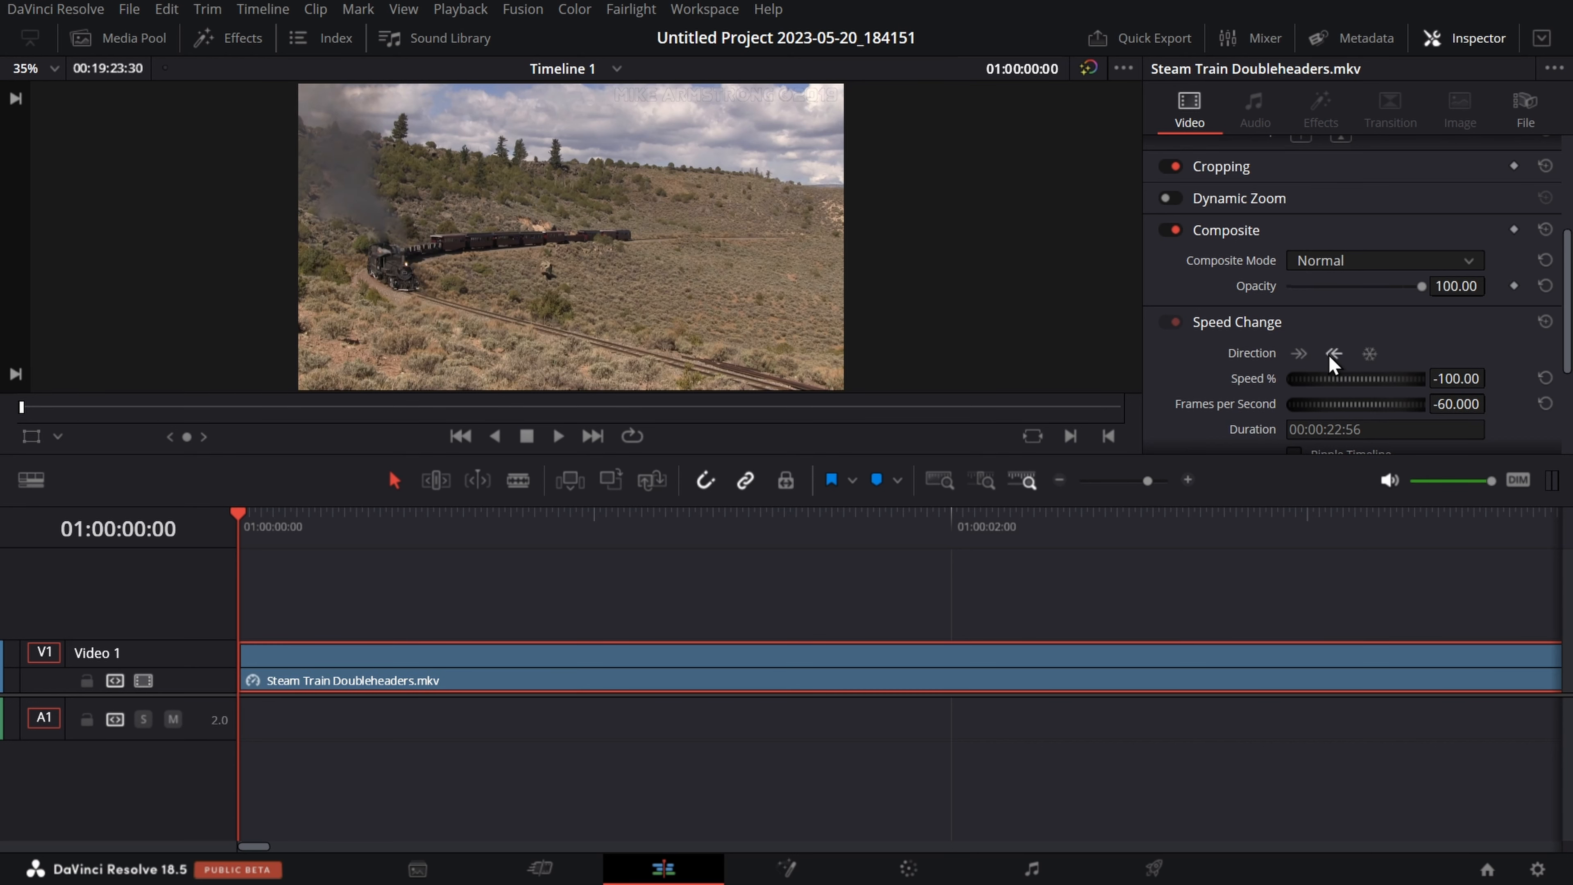
# - Play the reversed steam train clip to about 01:00:12:22, return to the timeline start and play it again
pyautogui.press('space')
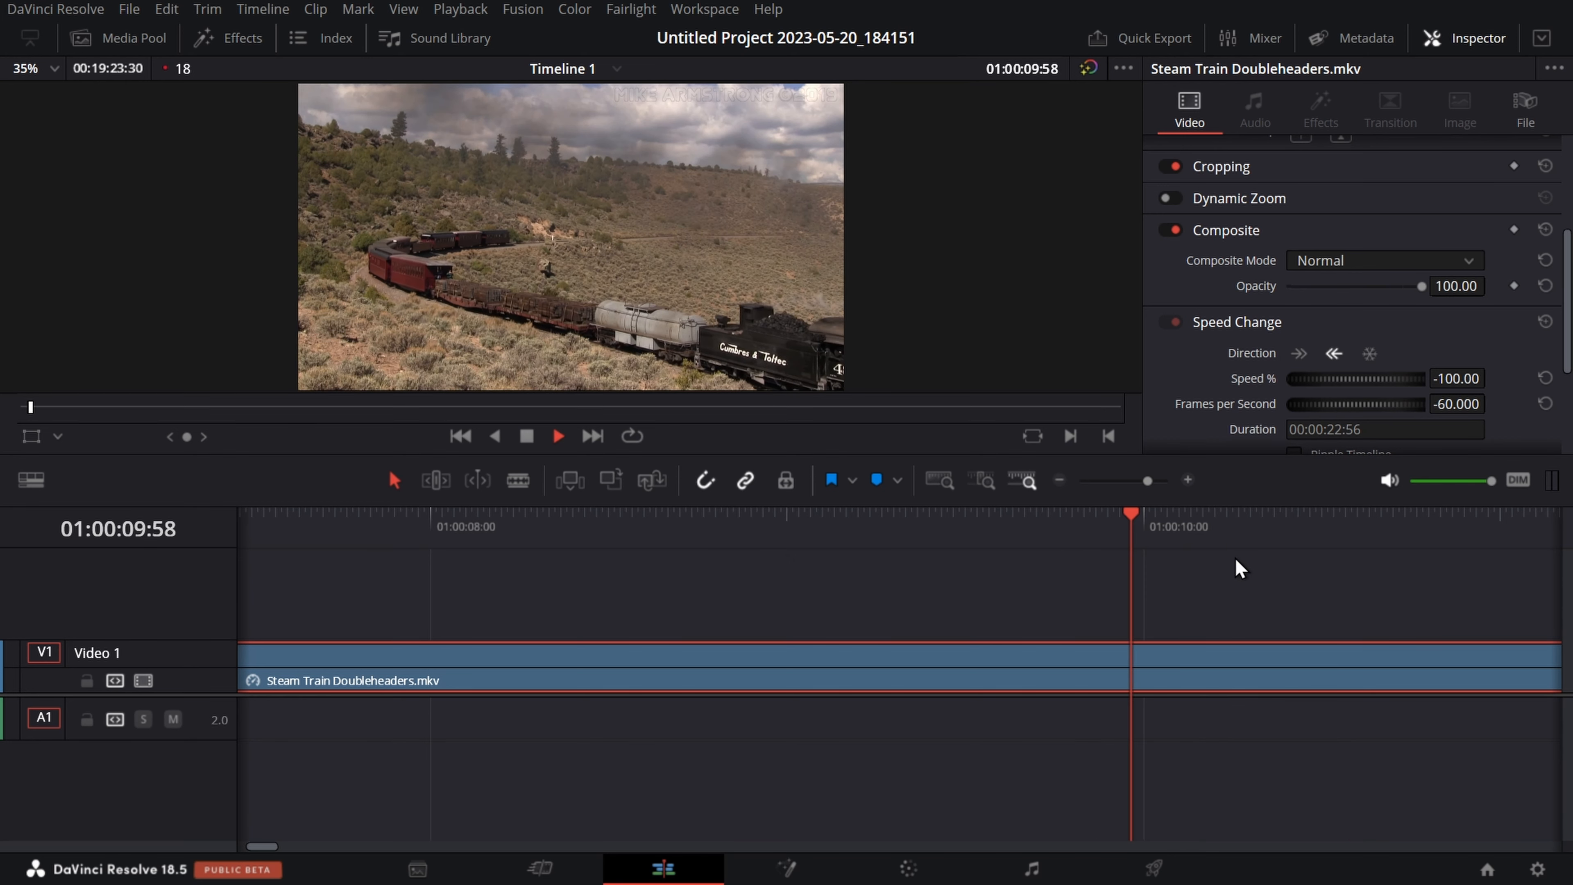
pyautogui.press('space')
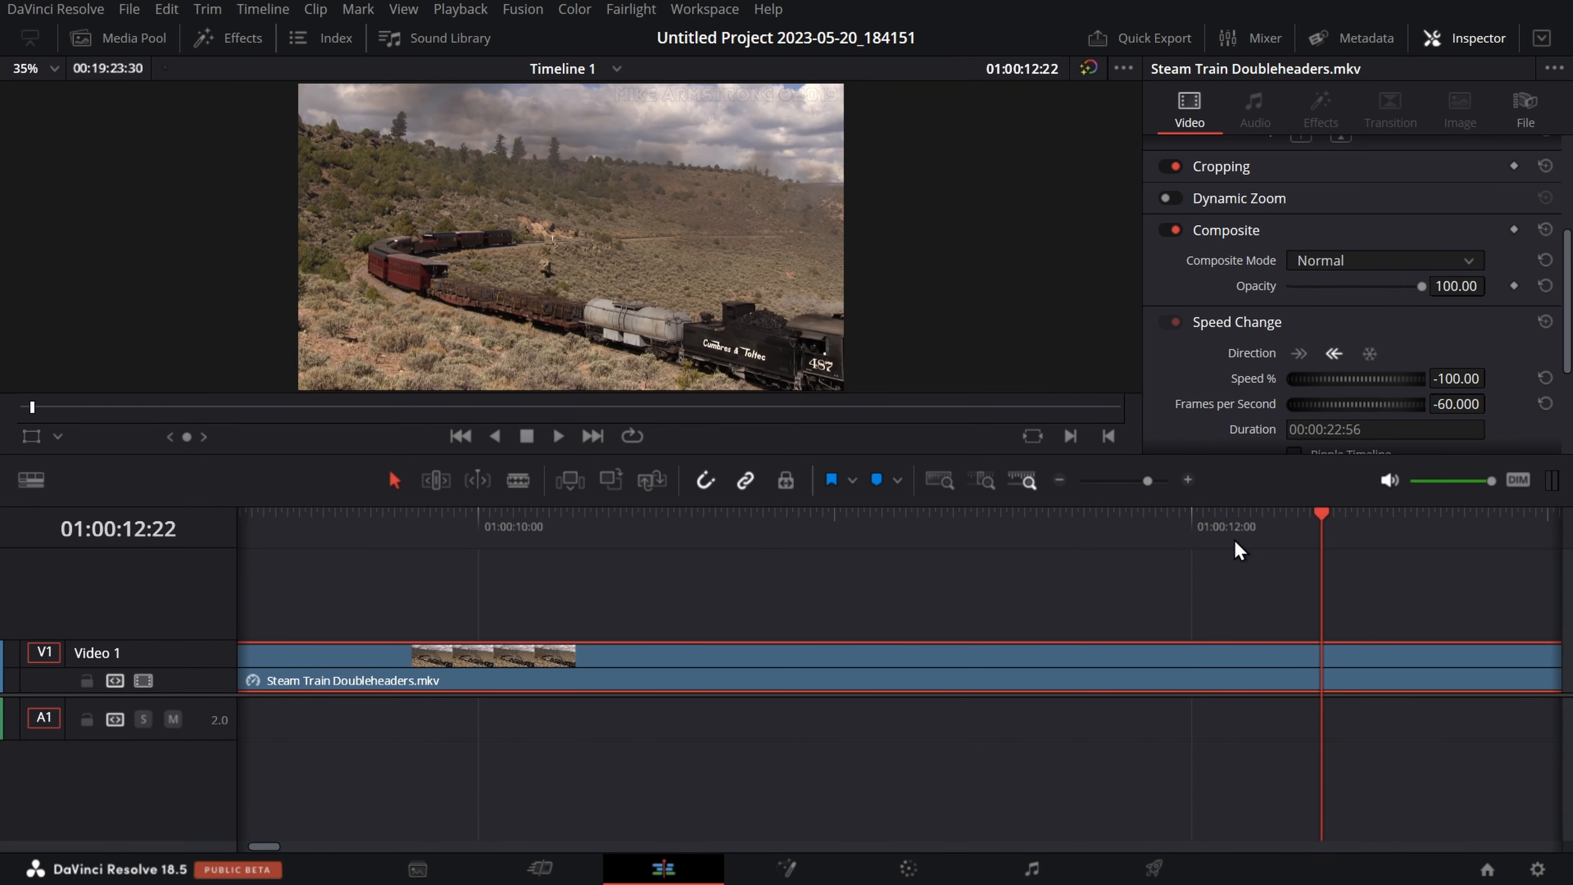
pyautogui.press('Home')
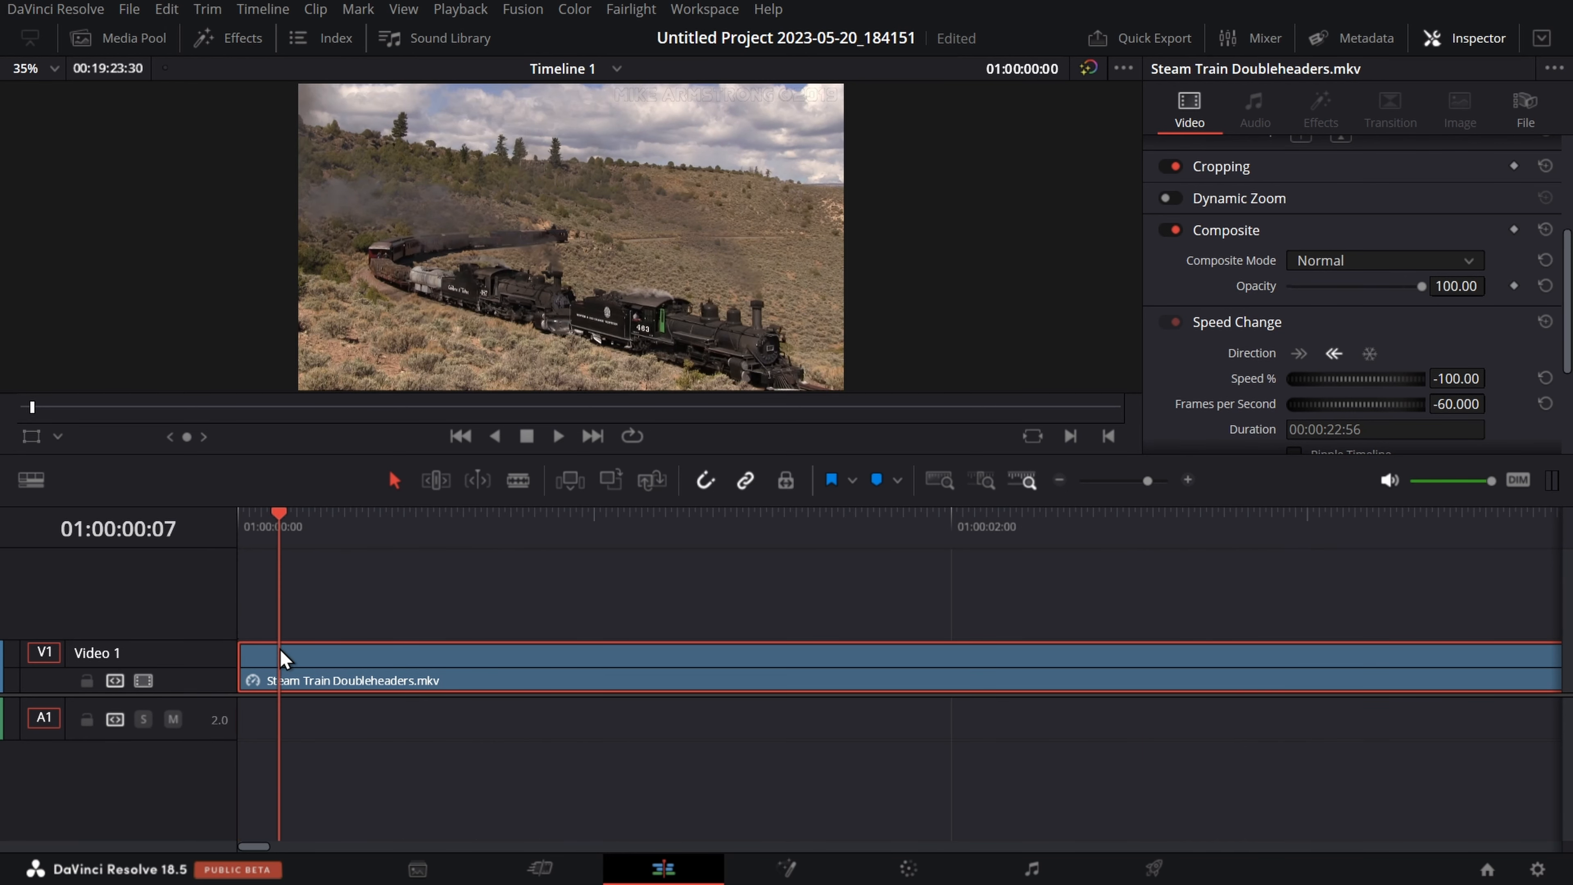
pyautogui.click(566, 450)
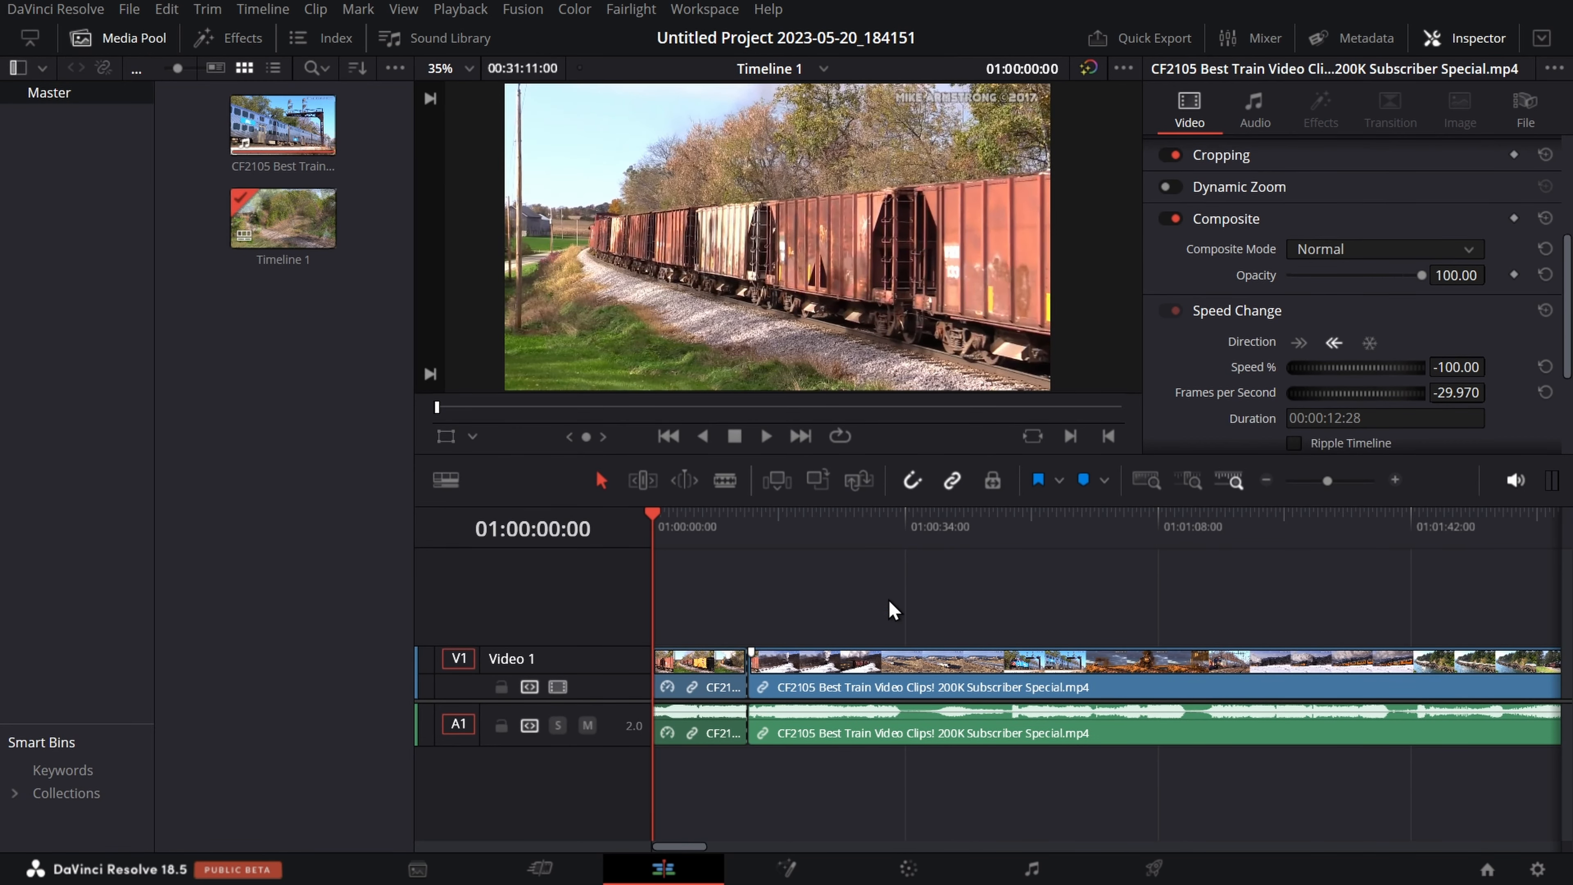
# - Select the short first CF2105 train clip on the timeline and lower the system volume to 0
pyautogui.moveTo(655, 731); pyautogui.dragTo(647, 731)
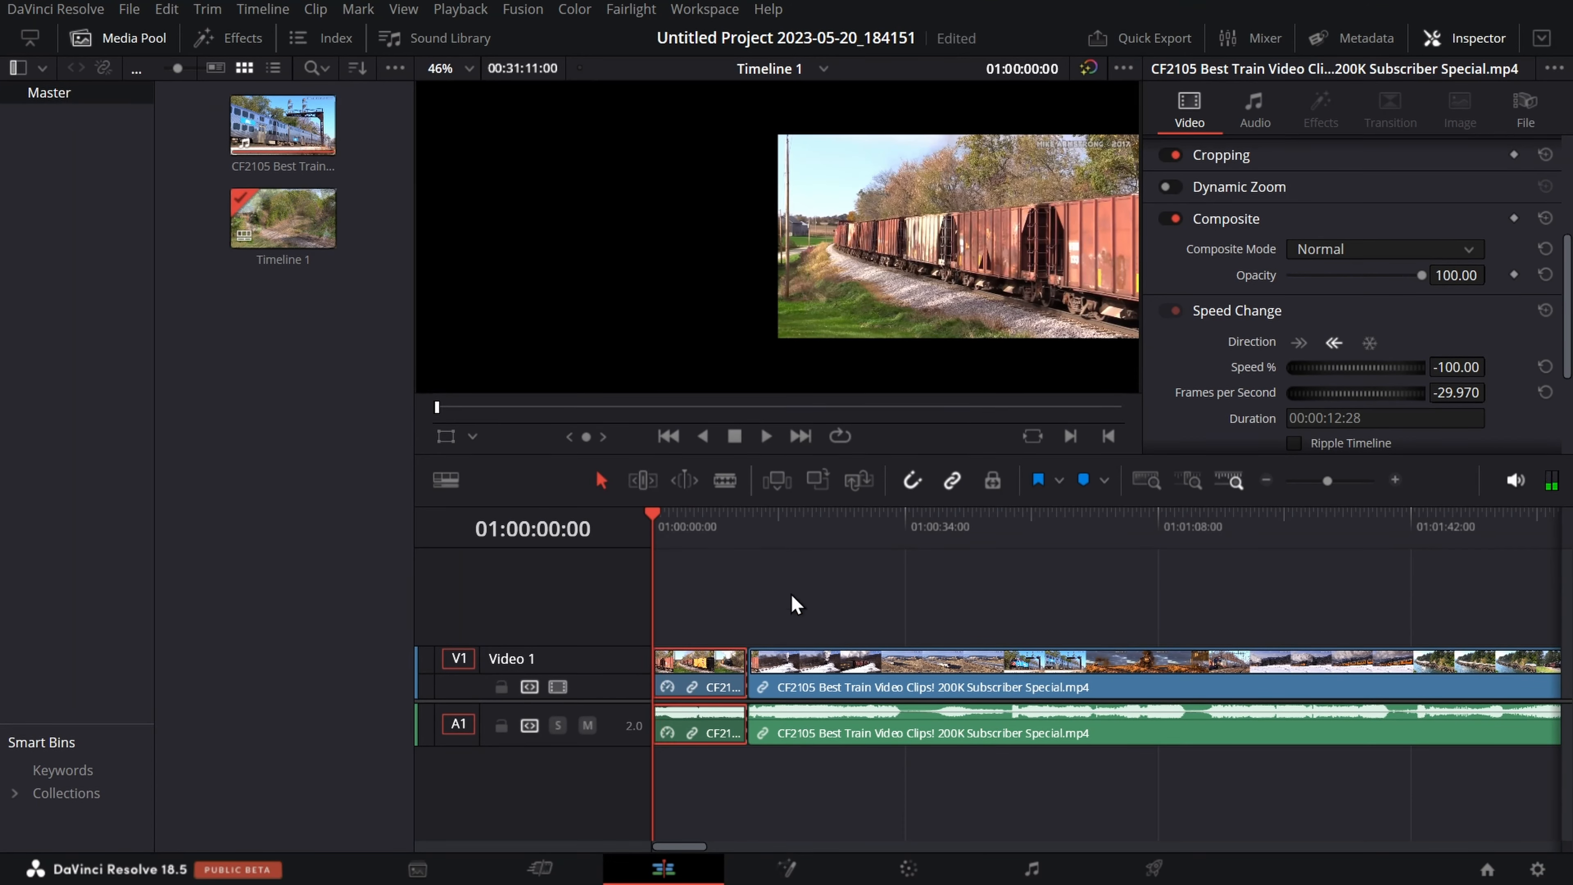
pyautogui.press('XF86AudioLowerVolume')
pyautogui.press('XF86AudioLowerVolume')
pyautogui.press('XF86AudioLowerVolume')
pyautogui.press('XF86AudioLowerVolume')
pyautogui.press('XF86AudioLowerVolume')
pyautogui.press('XF86AudioLowerVolume')
pyautogui.press('XF86AudioLowerVolume')
pyautogui.press('XF86AudioLowerVolume')
pyautogui.press('XF86AudioLowerVolume')
pyautogui.press('XF86AudioLowerVolume')
pyautogui.press('XF86AudioLowerVolume')
pyautogui.press('XF86AudioLowerVolume')
pyautogui.press('XF86AudioLowerVolume')
pyautogui.press('XF86AudioLowerVolume')
pyautogui.press('XF86AudioLowerVolume')
pyautogui.press('XF86AudioLowerVolume')
pyautogui.press('XF86AudioLowerVolume')
pyautogui.press('XF86AudioLowerVolume')
pyautogui.press('XF86AudioLowerVolume')
pyautogui.press('XF86AudioLowerVolume')
pyautogui.press('XF86AudioLowerVolume')
pyautogui.press('XF86AudioLowerVolume')
pyautogui.press('XF86AudioLowerVolume')
pyautogui.press('XF86AudioLowerVolume')
pyautogui.press('XF86AudioLowerVolume')
pyautogui.press('XF86AudioLowerVolume')
pyautogui.press('XF86AudioLowerVolume')
pyautogui.press('XF86AudioLowerVolume')
pyautogui.press('XF86AudioLowerVolume')
pyautogui.press('XF86AudioLowerVolume')
pyautogui.press('XF86AudioLowerVolume')
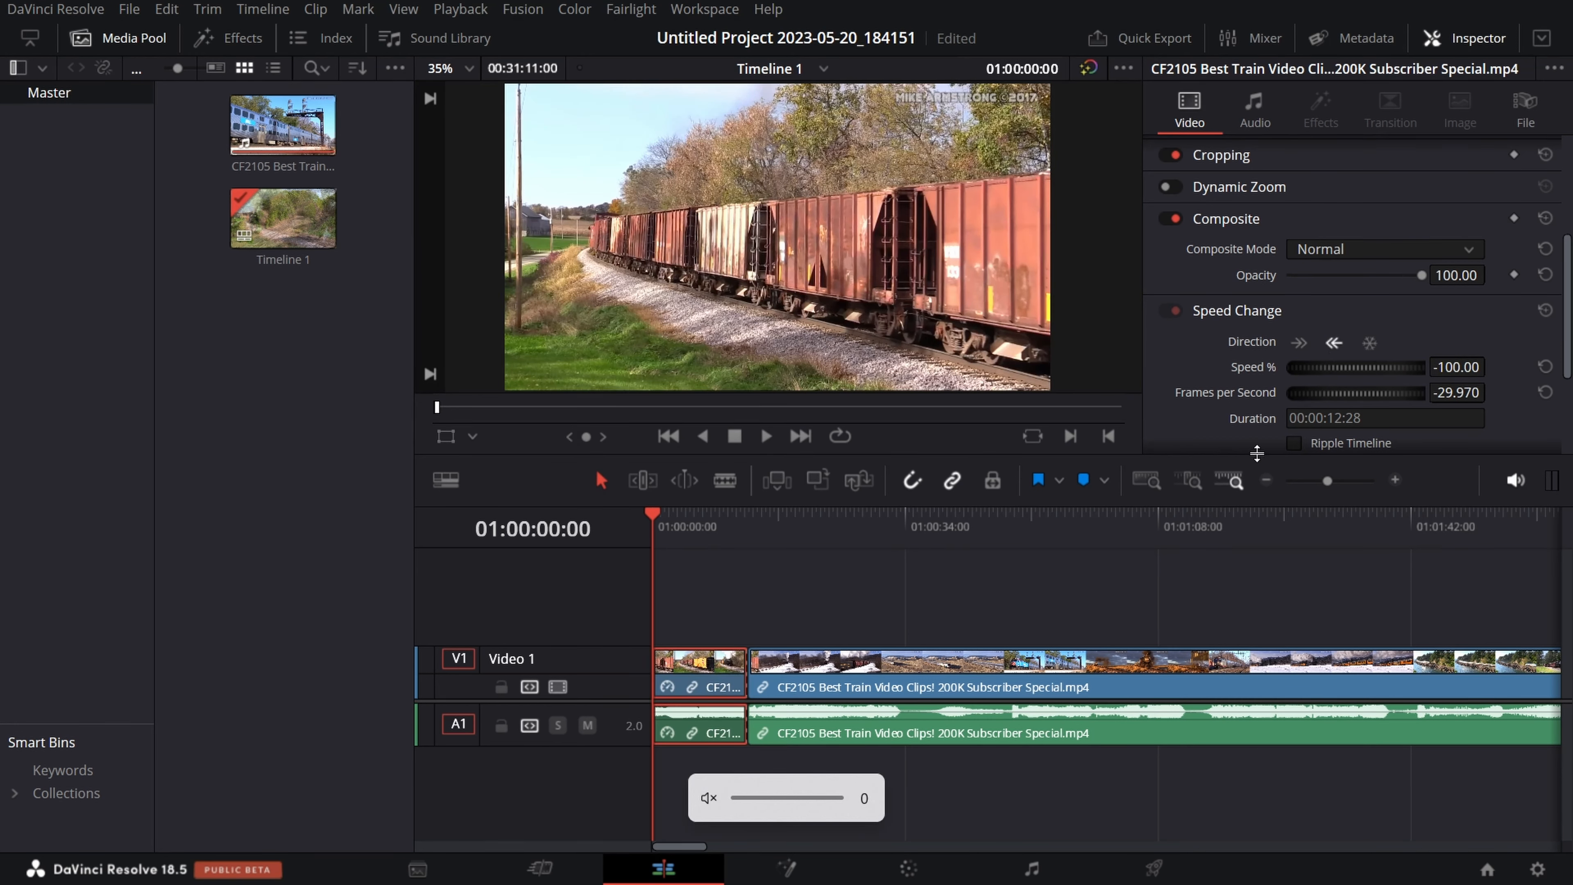
# - Set the first clip's Speed Change direction to forward and play it from the start to about 01:00:12:08
pyautogui.click(1300, 345)
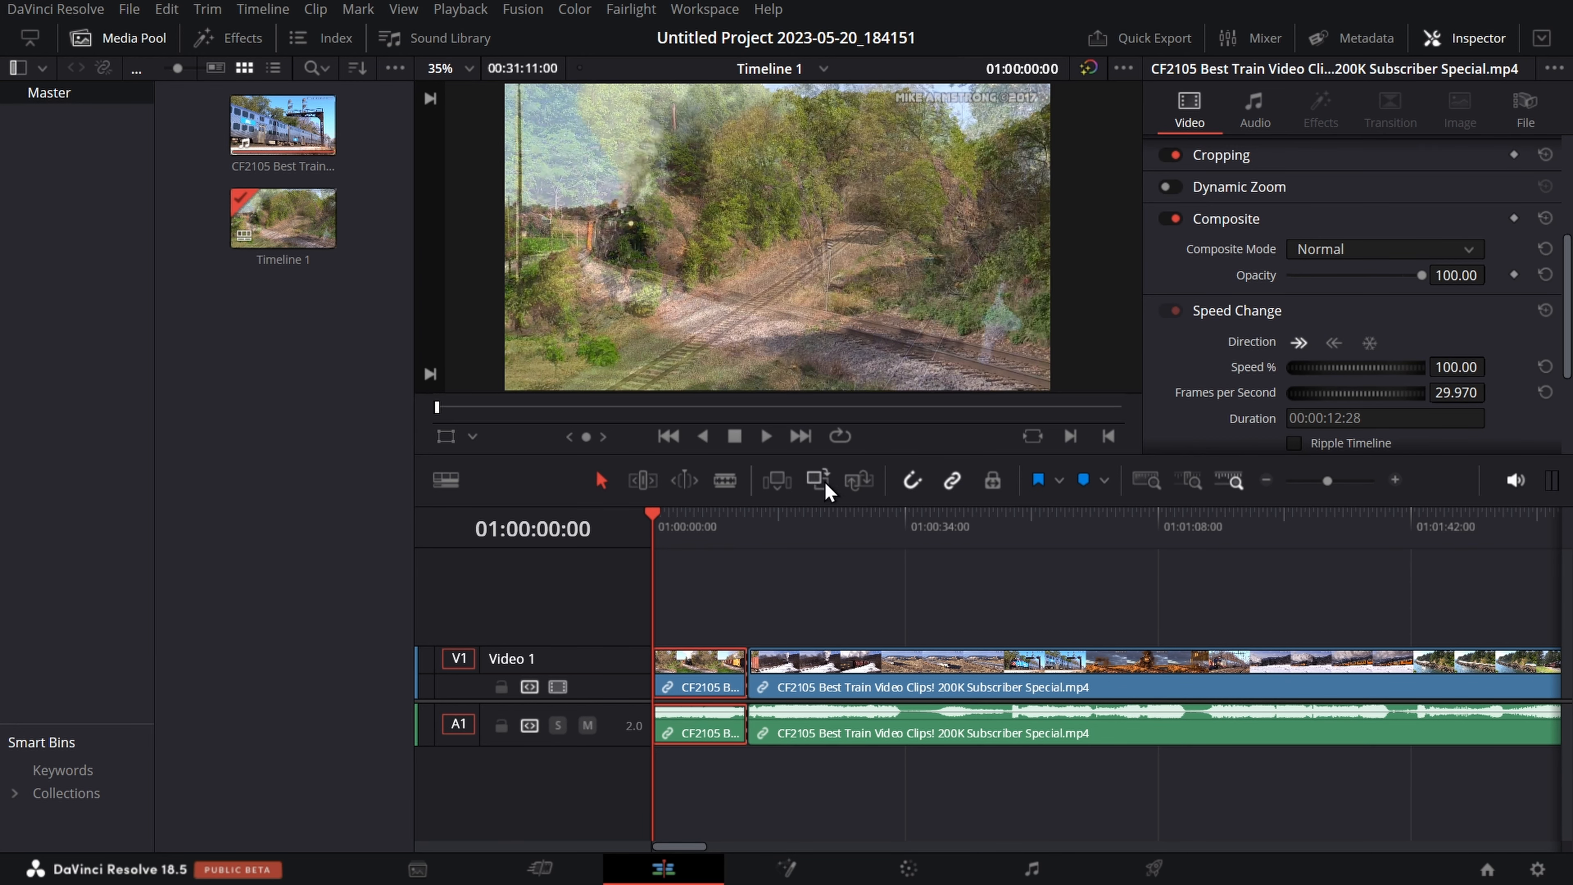
pyautogui.click(772, 441)
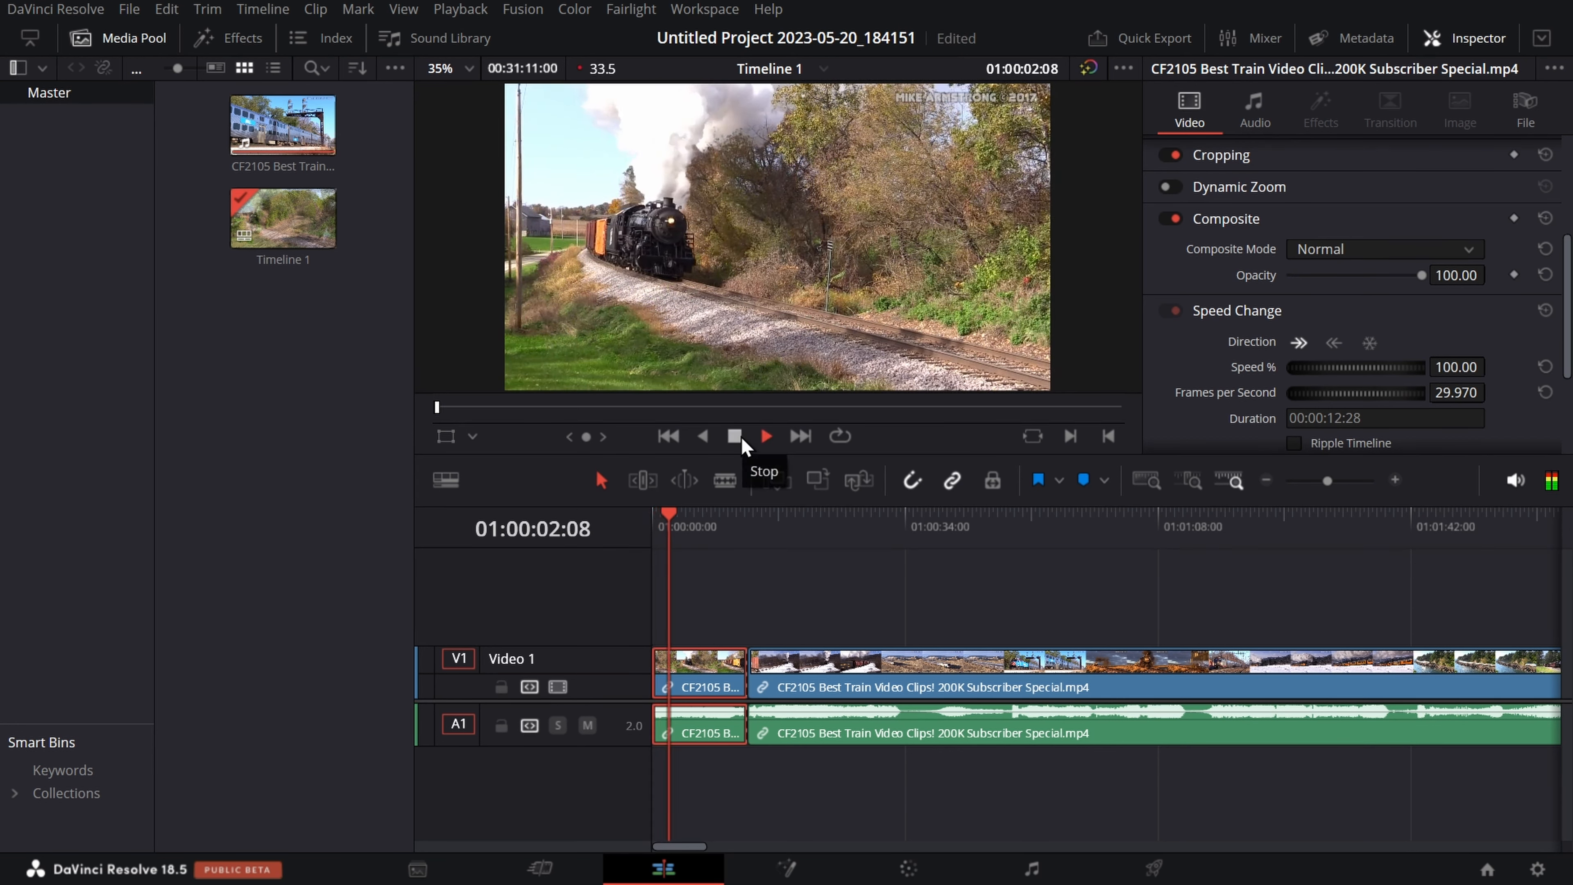
pyautogui.press('XF86AudioRaiseVolume')
pyautogui.press('XF86AudioRaiseVolume')
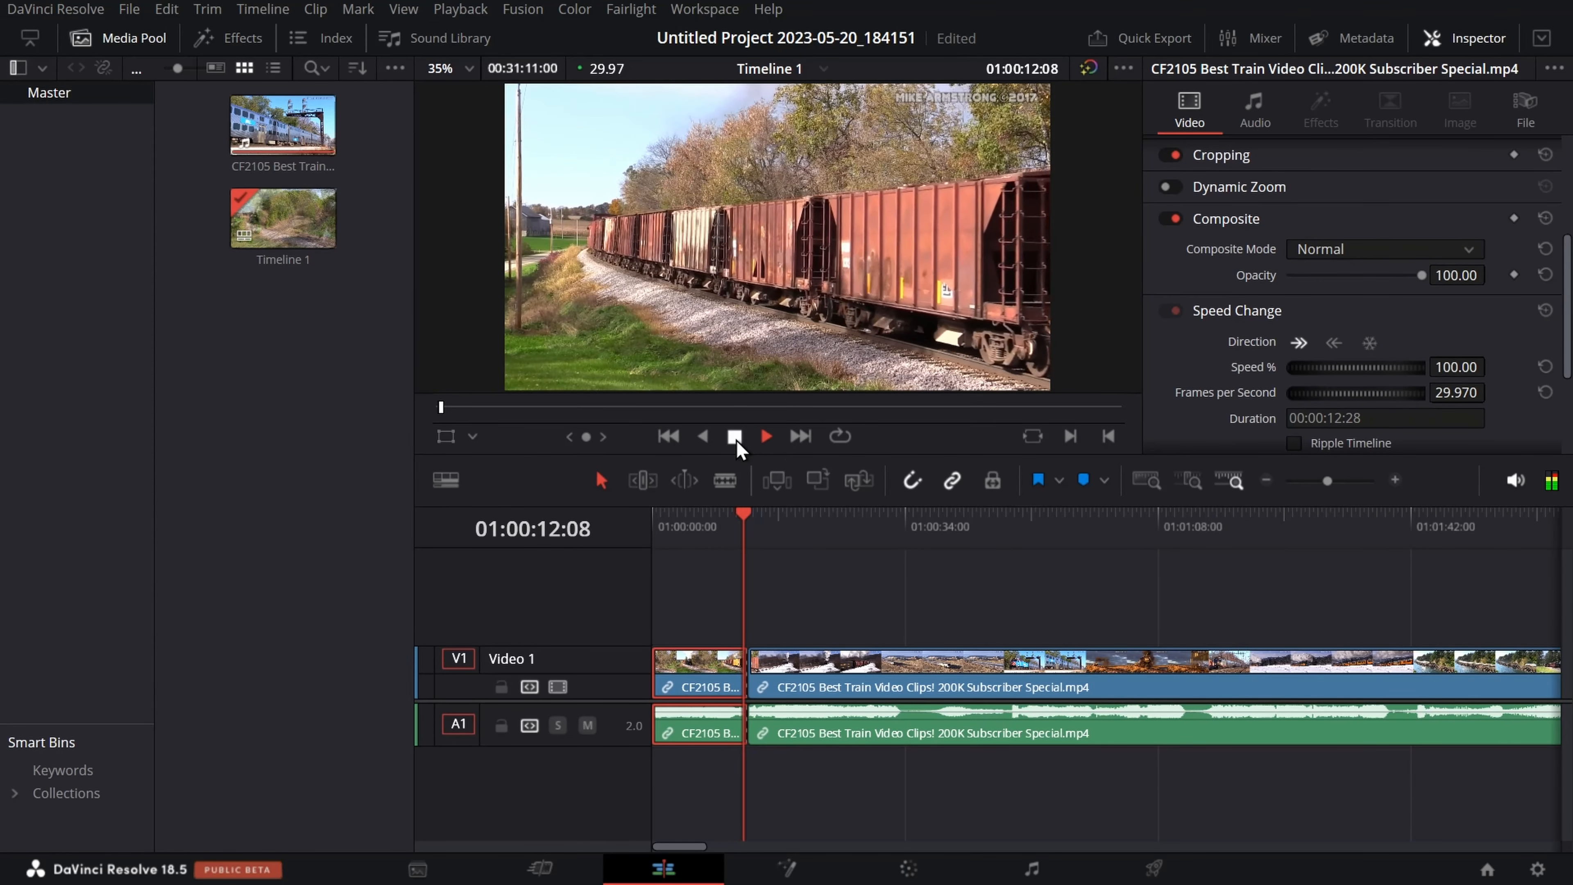
pyautogui.click(735, 436)
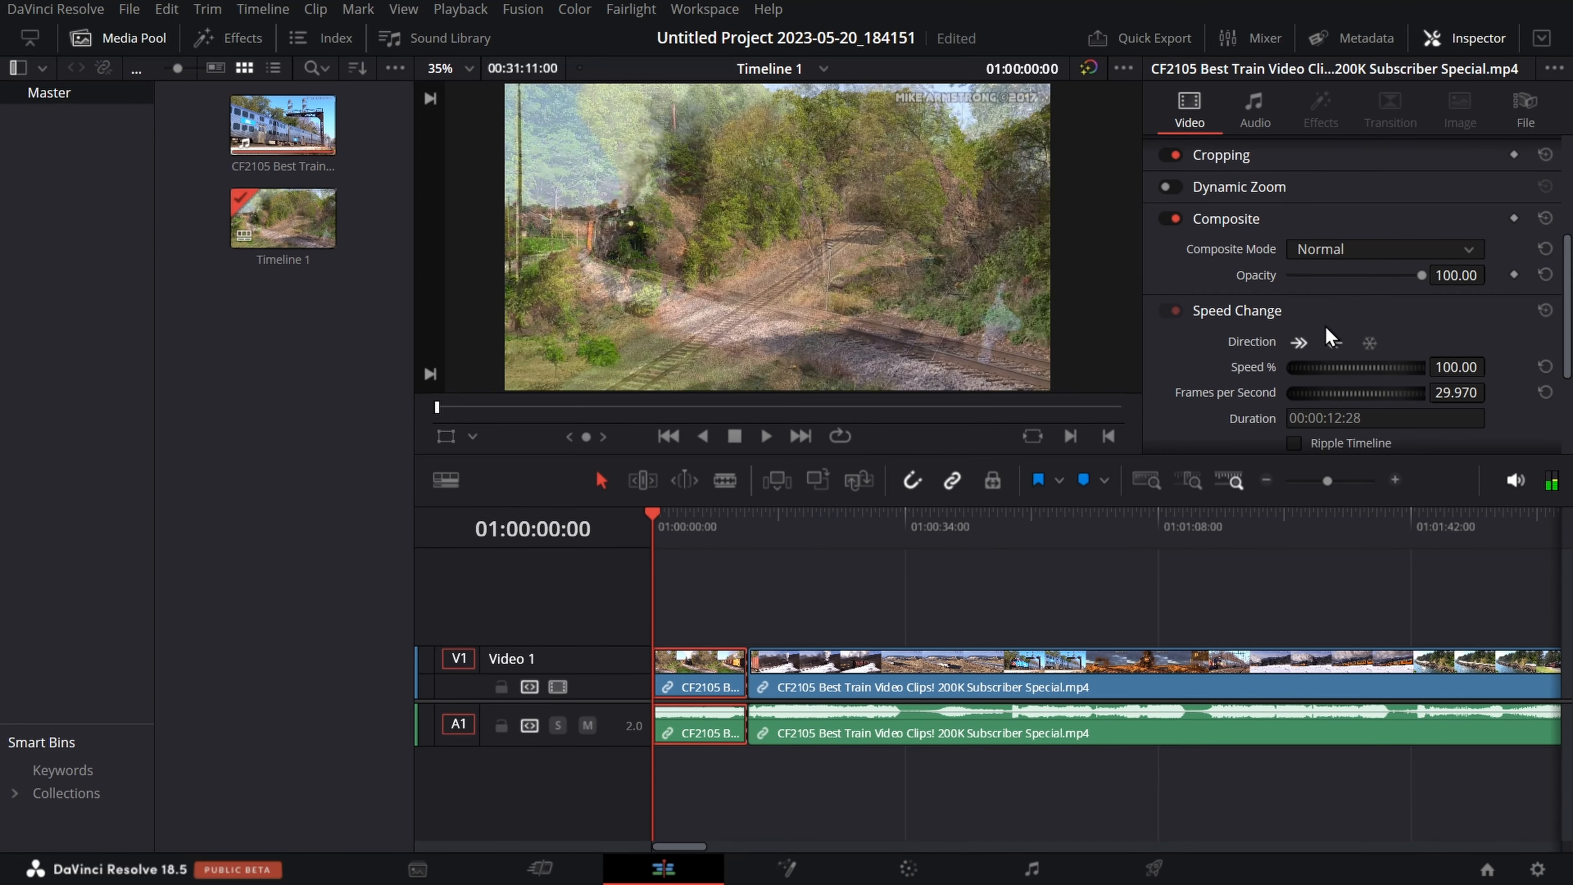
# - Set the first clip's direction back to reverse and play it from the start to 01:00:12:08
pyautogui.click(1334, 342)
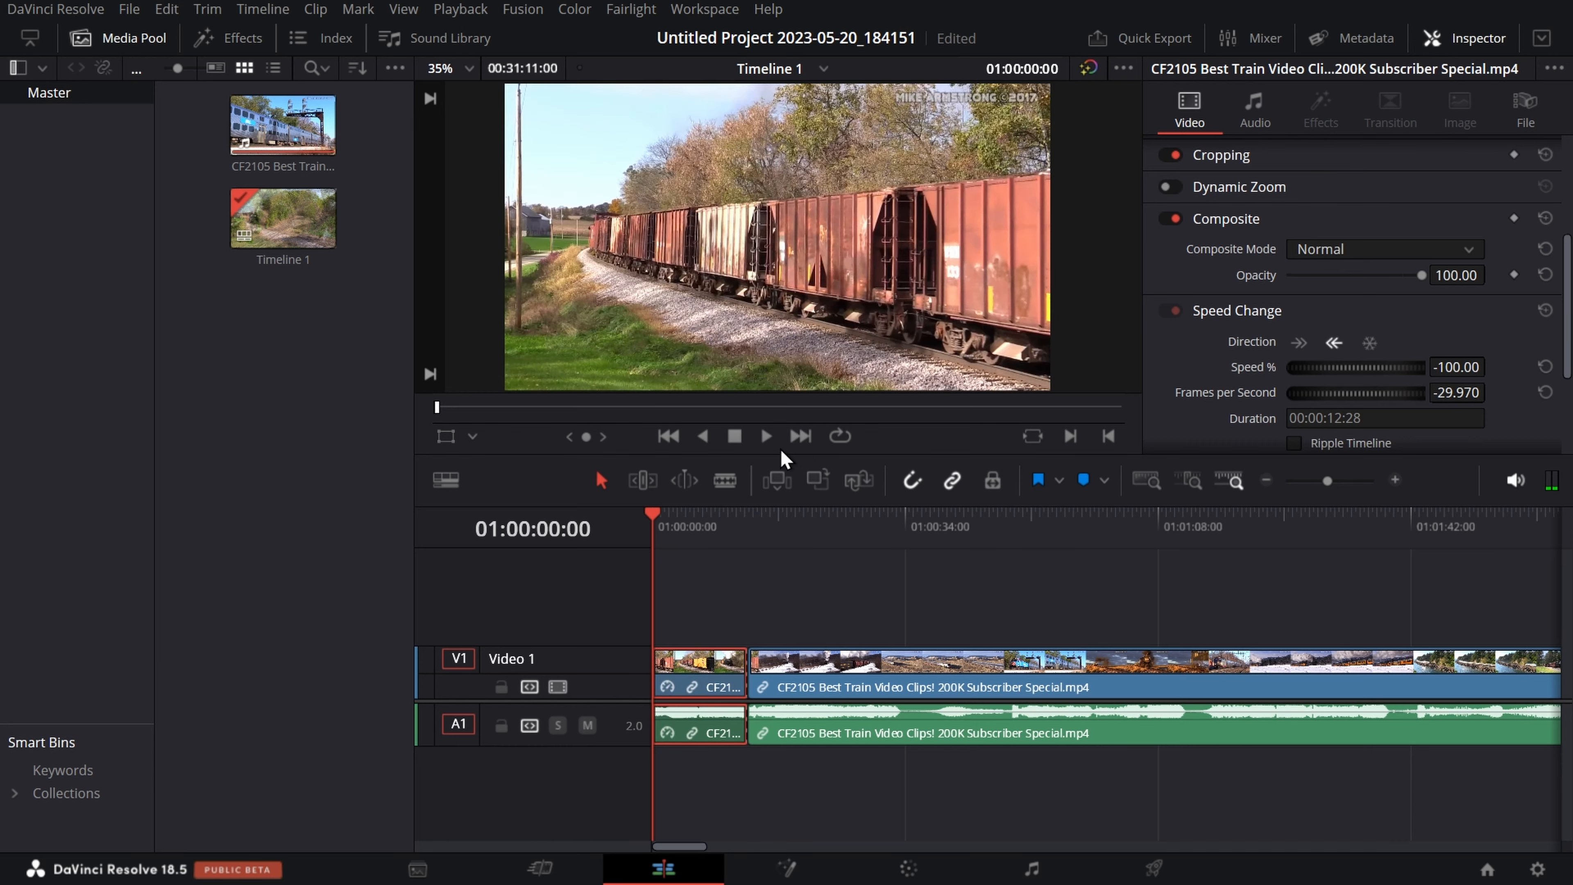
pyautogui.click(773, 446)
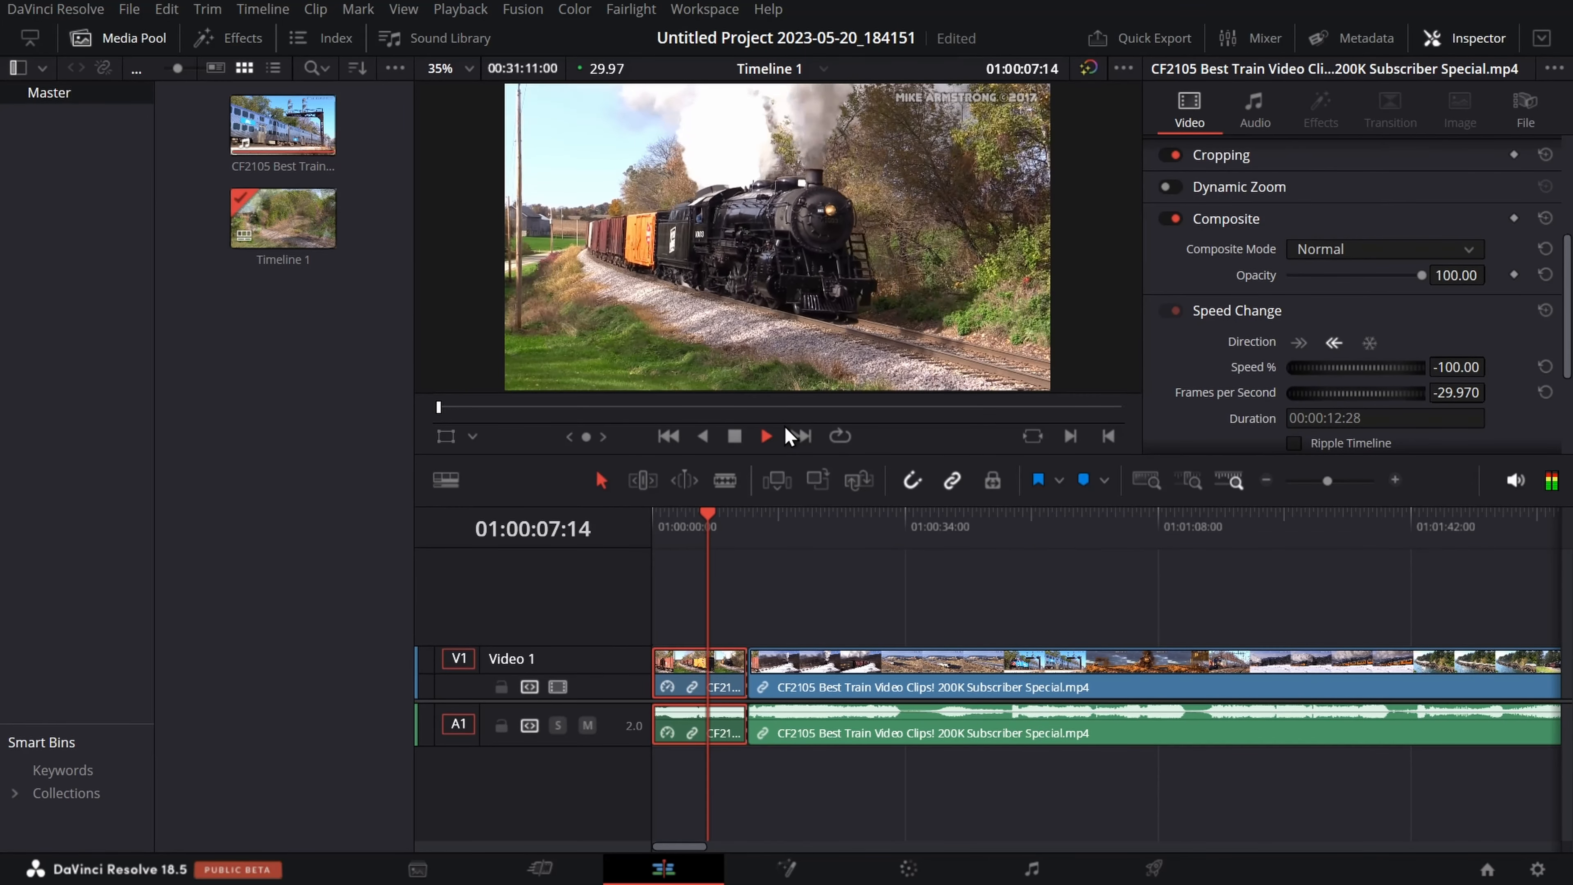
pyautogui.click(735, 435)
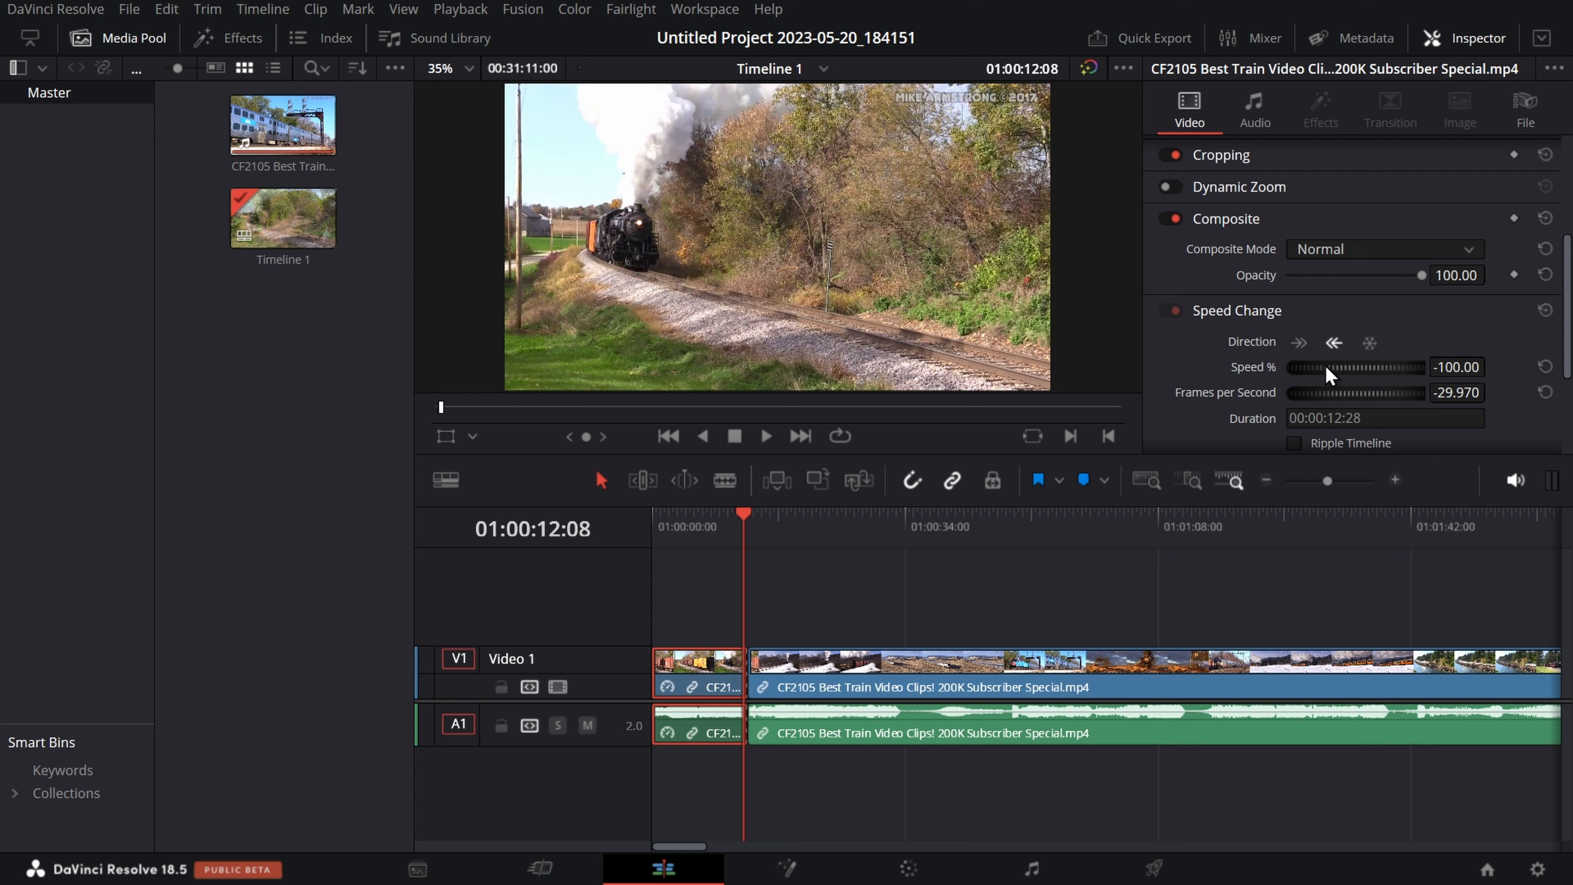
# - Change the first clip's speed to 588% in its Speed Change settings
pyautogui.rightClick(1475, 373)
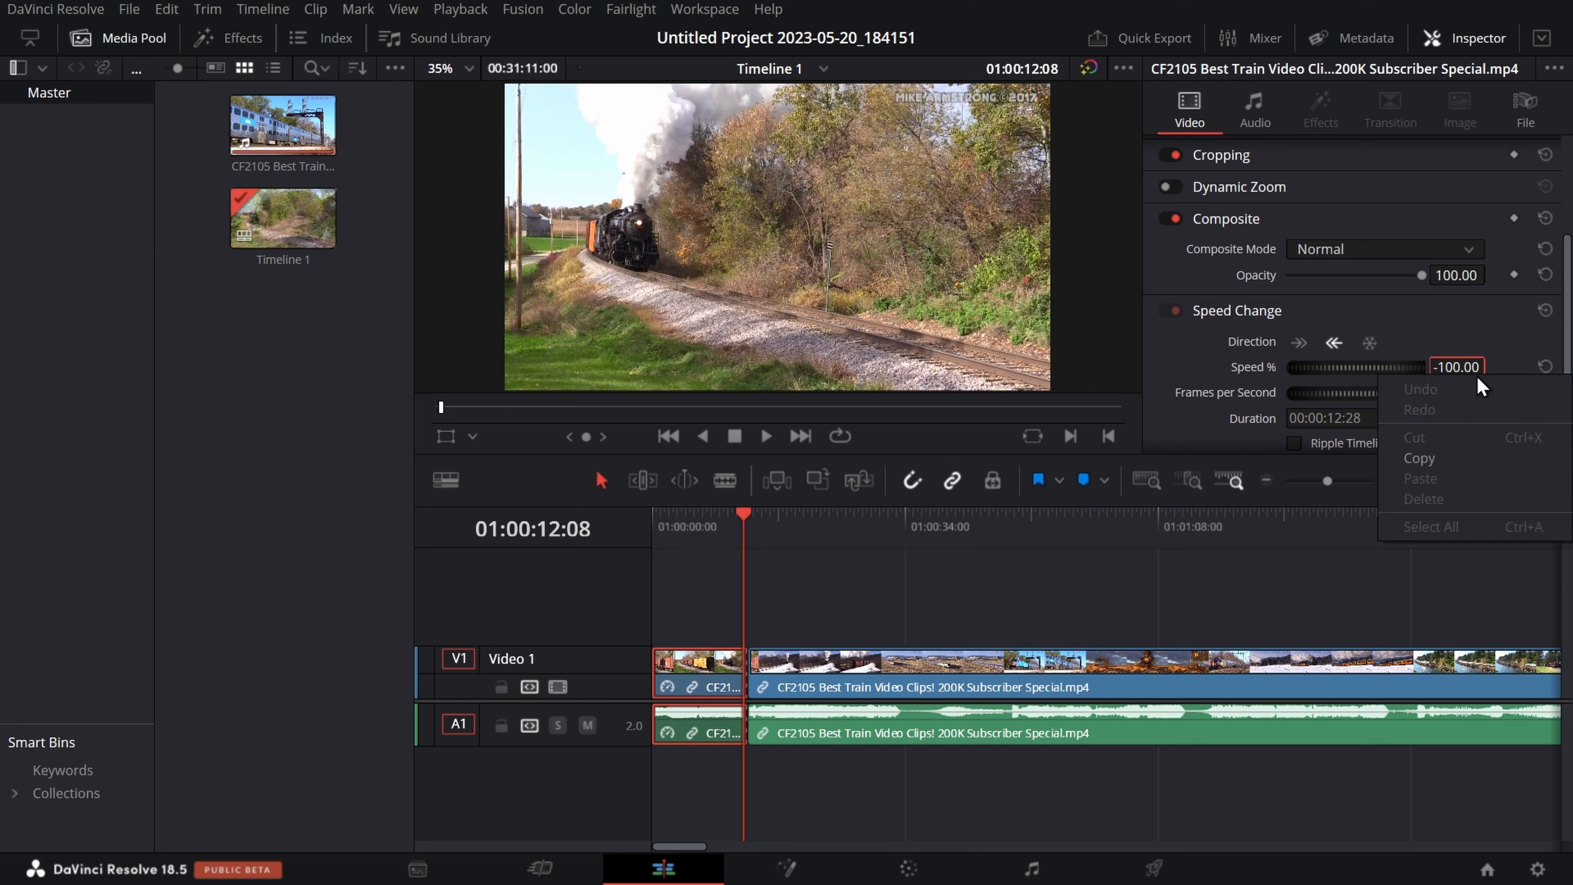
pyautogui.click(1463, 323)
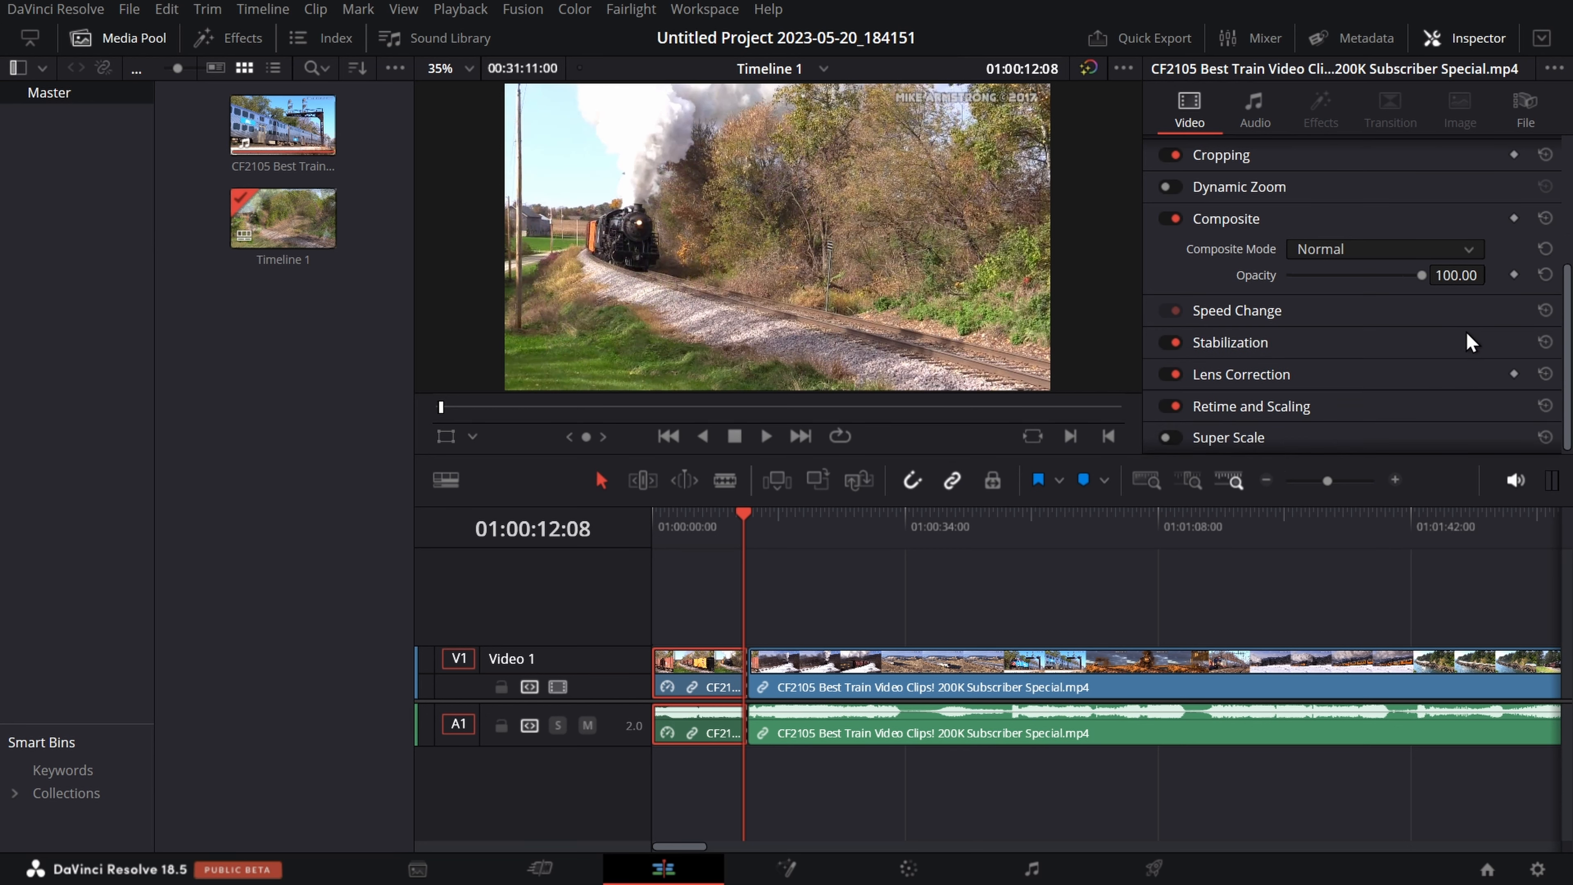
pyautogui.click(1398, 308)
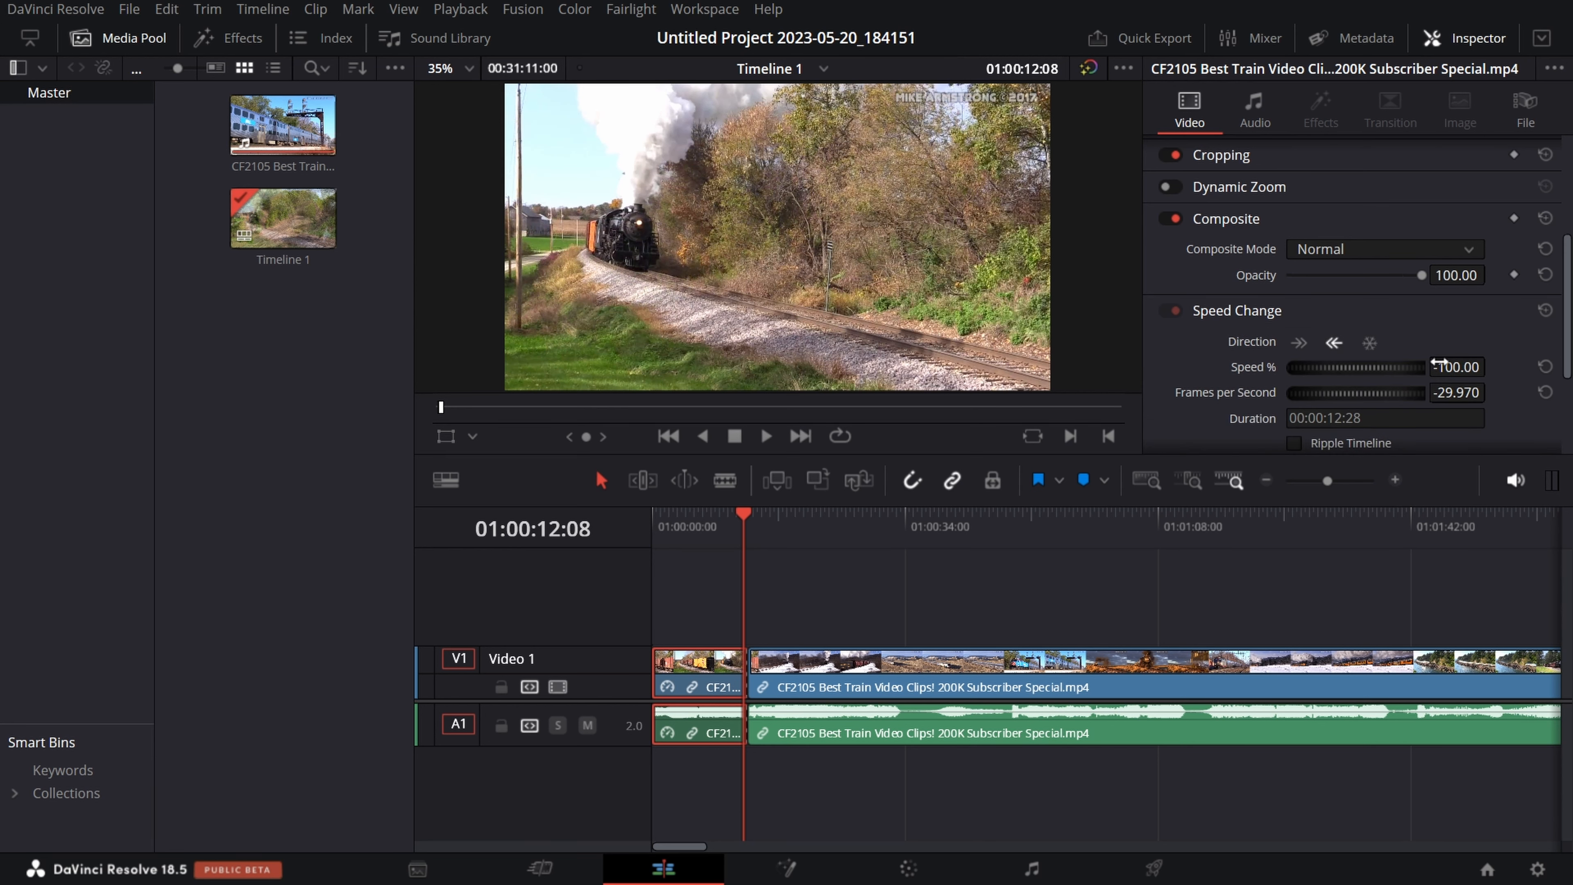
pyautogui.moveTo(1439, 362); pyautogui.dragTo(1491, 366)
# - Play the sped-up first clip from the timeline start and stop playback
pyautogui.moveTo(755, 514); pyautogui.dragTo(621, 548)
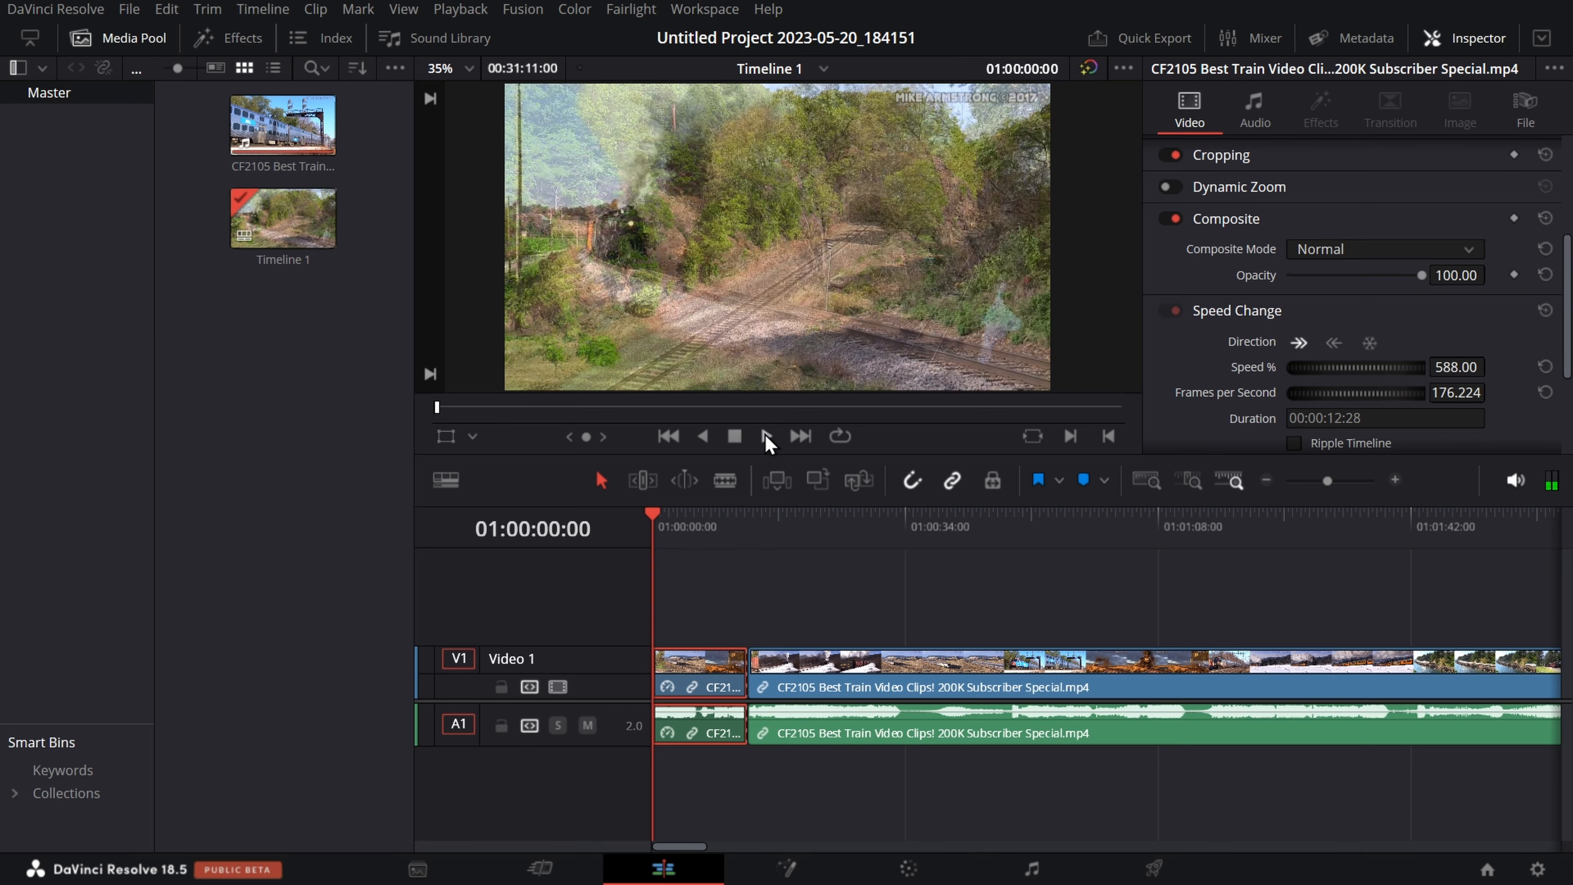
pyautogui.click(767, 435)
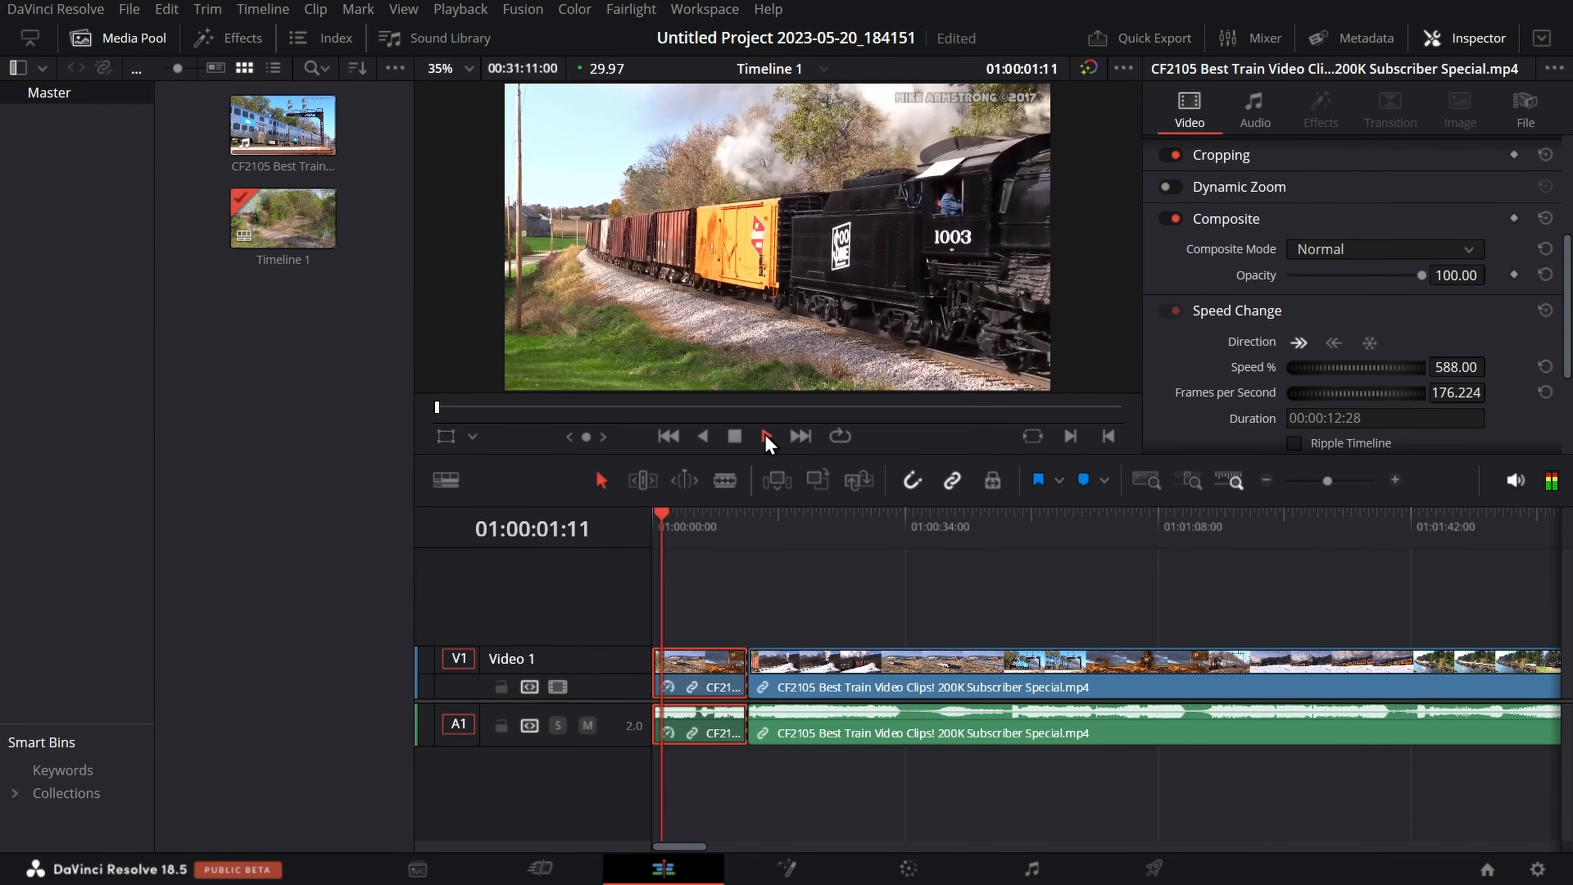
pyautogui.click(734, 435)
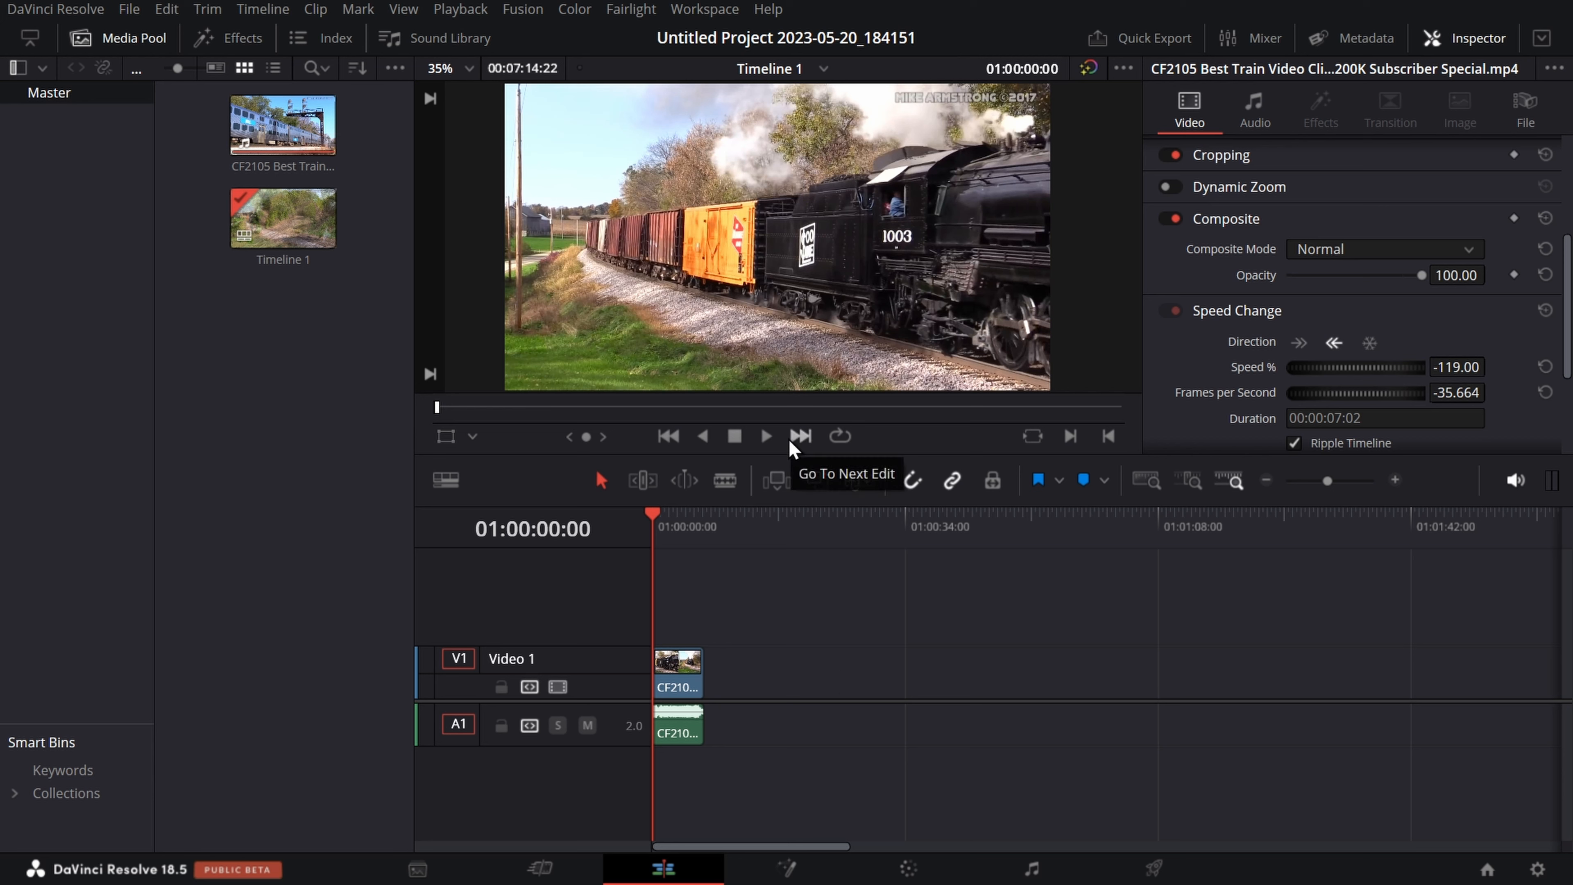
# - With Ripple Timeline enabled, vary the first clip's speed to -299% and 872%, and review the remaining Speed Change options
pyautogui.click(1298, 342)
pyautogui.moveTo(1443, 366)
pyautogui.mouseDown()
pyautogui.moveTo(1532, 367)
pyautogui.moveTo(1446, 367)
pyautogui.mouseUp()
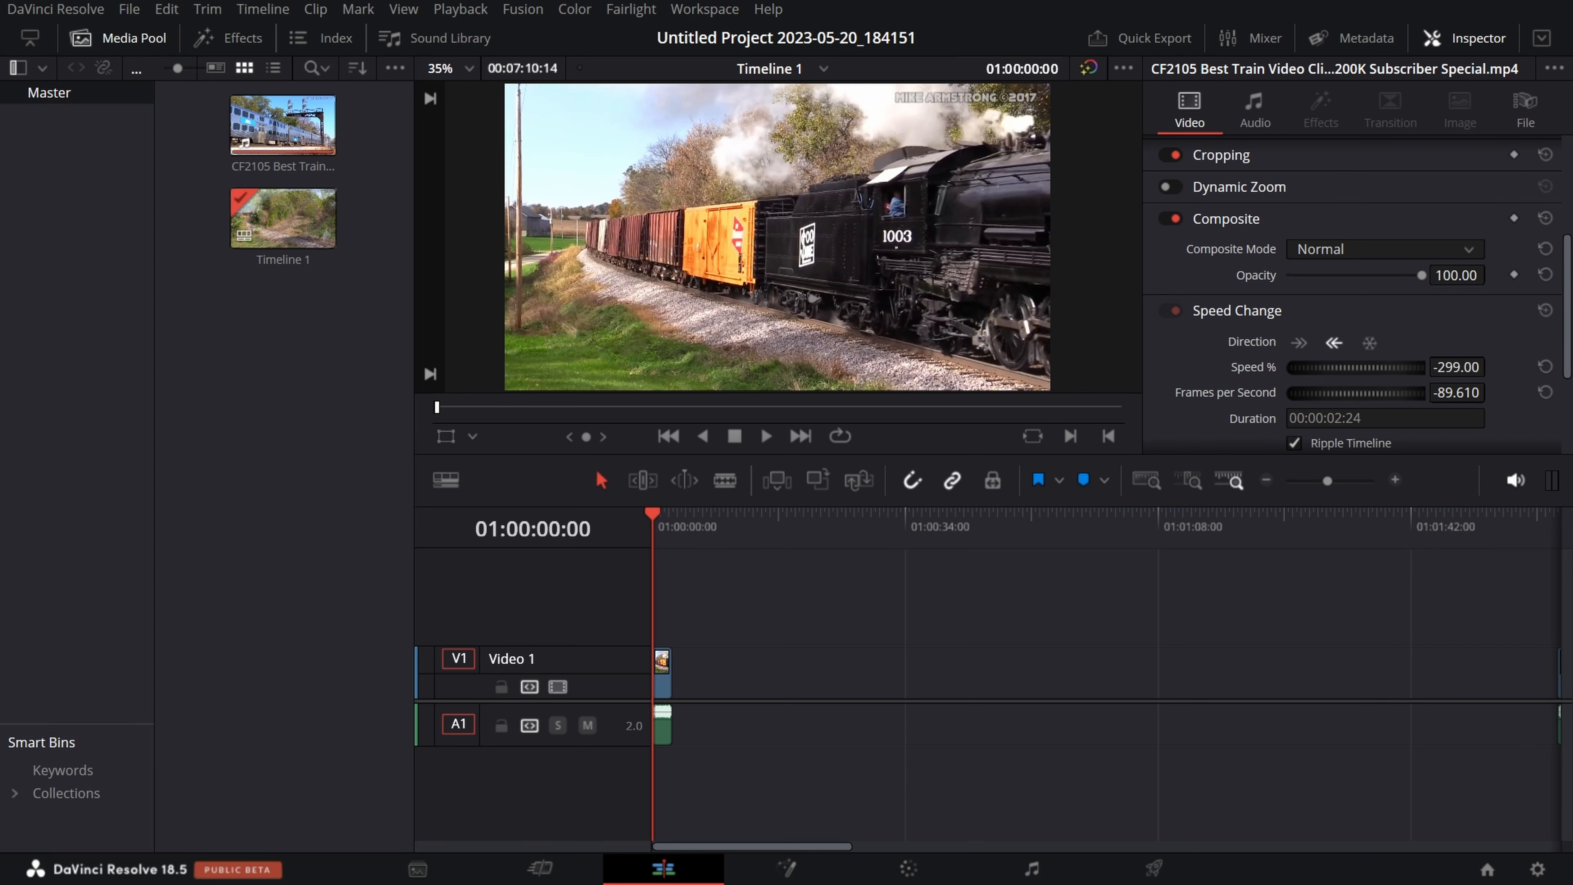
pyautogui.moveTo(1452, 367); pyautogui.dragTo(1450, 367)
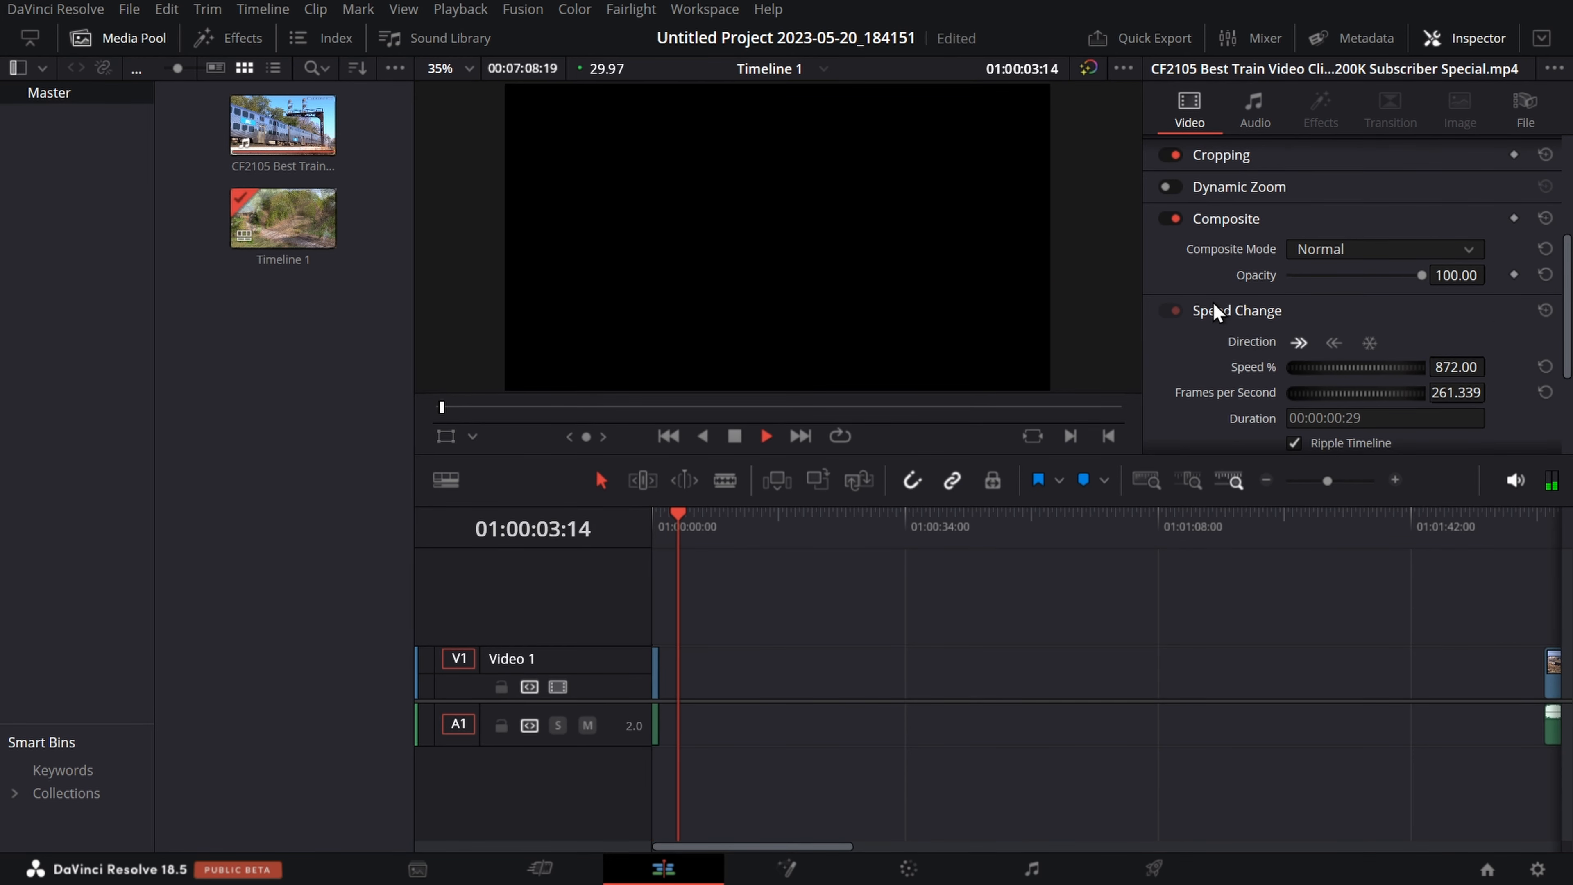
pyautogui.scroll(-3, 1214, 304)
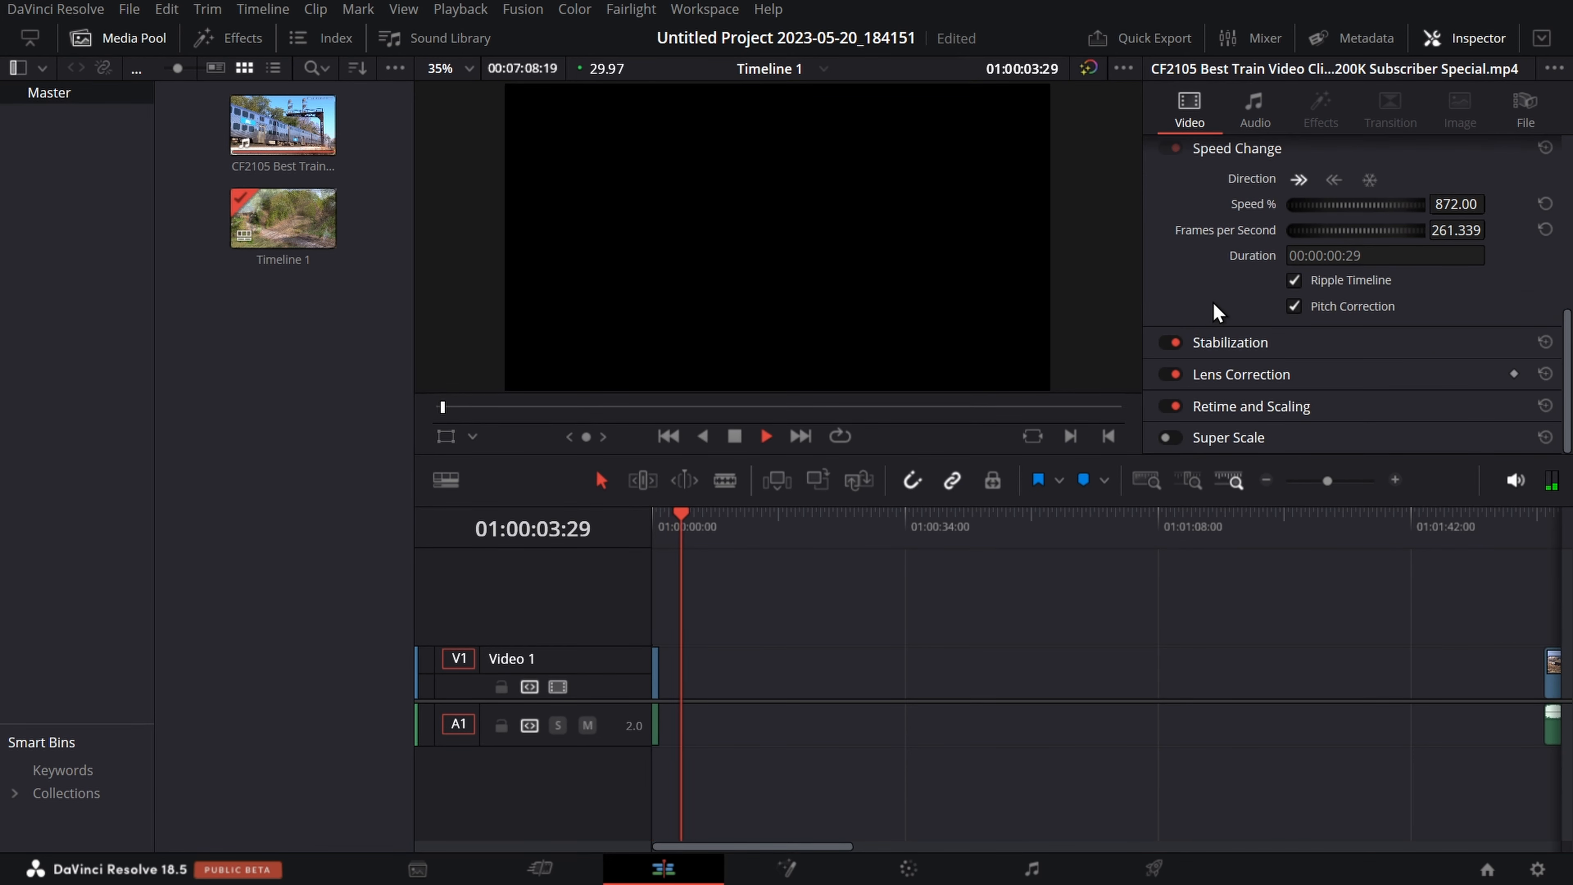
pyautogui.scroll(3, 1231, 274)
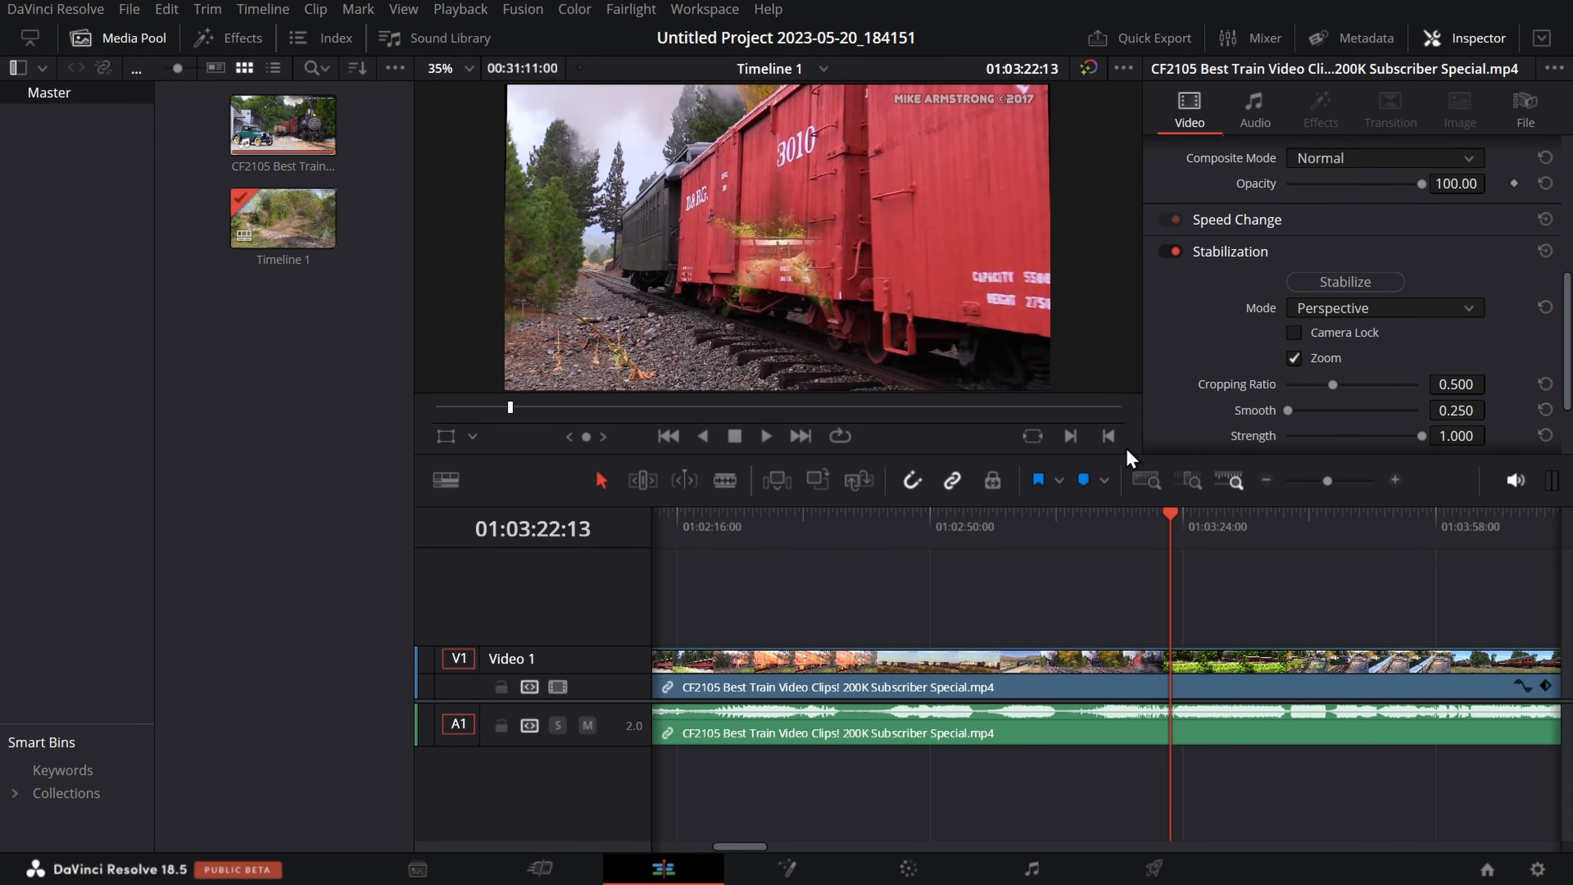
# - Delete the long train clip and the remaining first clip from the timeline
pyautogui.click(939, 671)
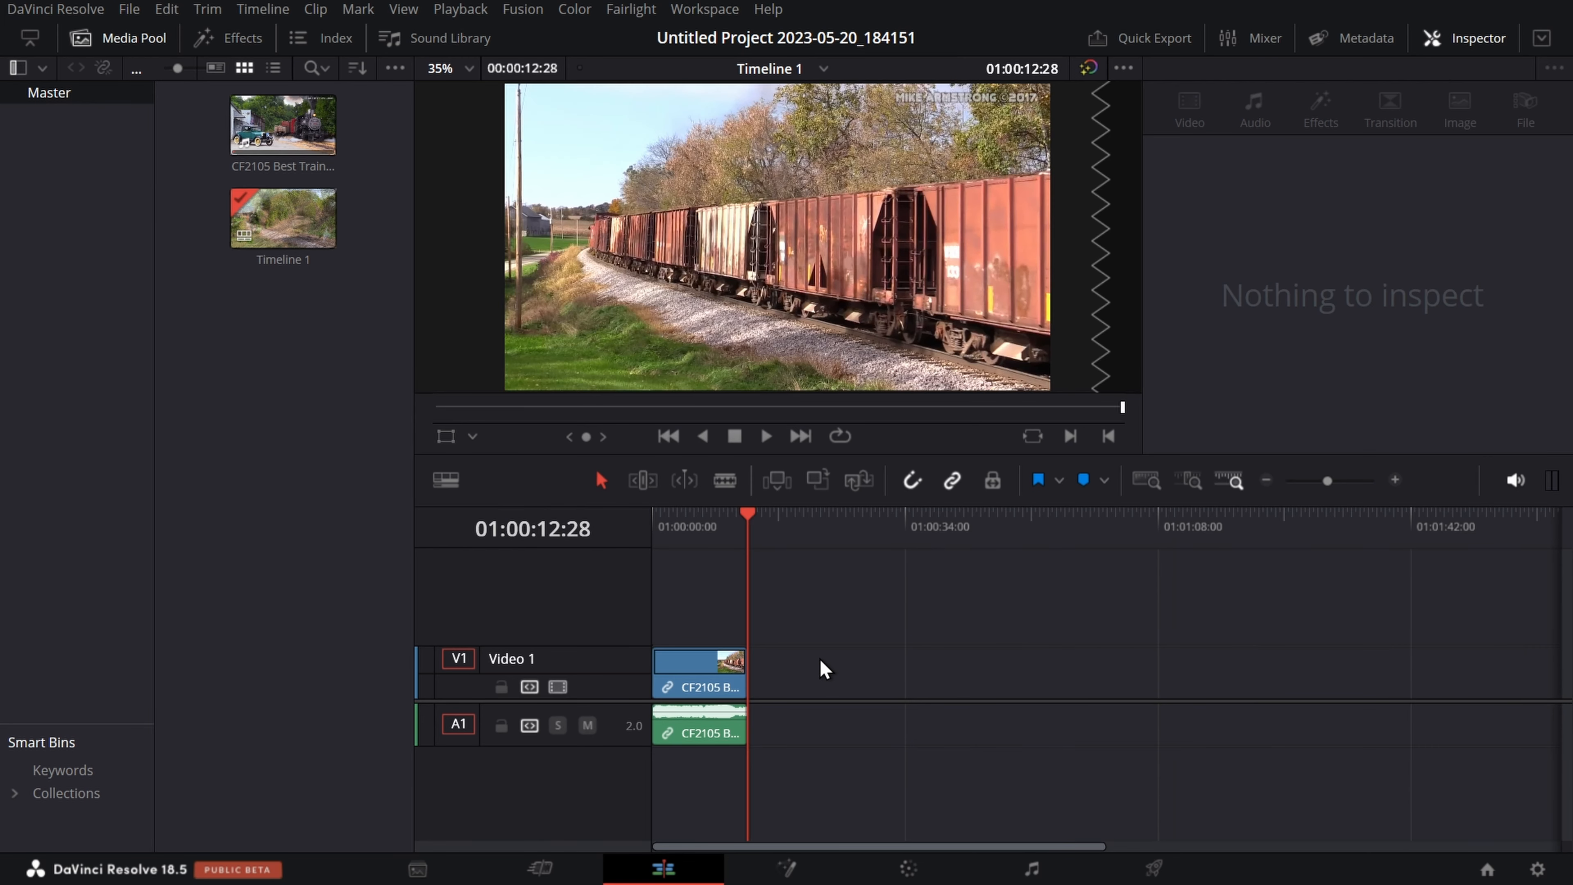
pyautogui.click(694, 662)
pyautogui.press('Delete')
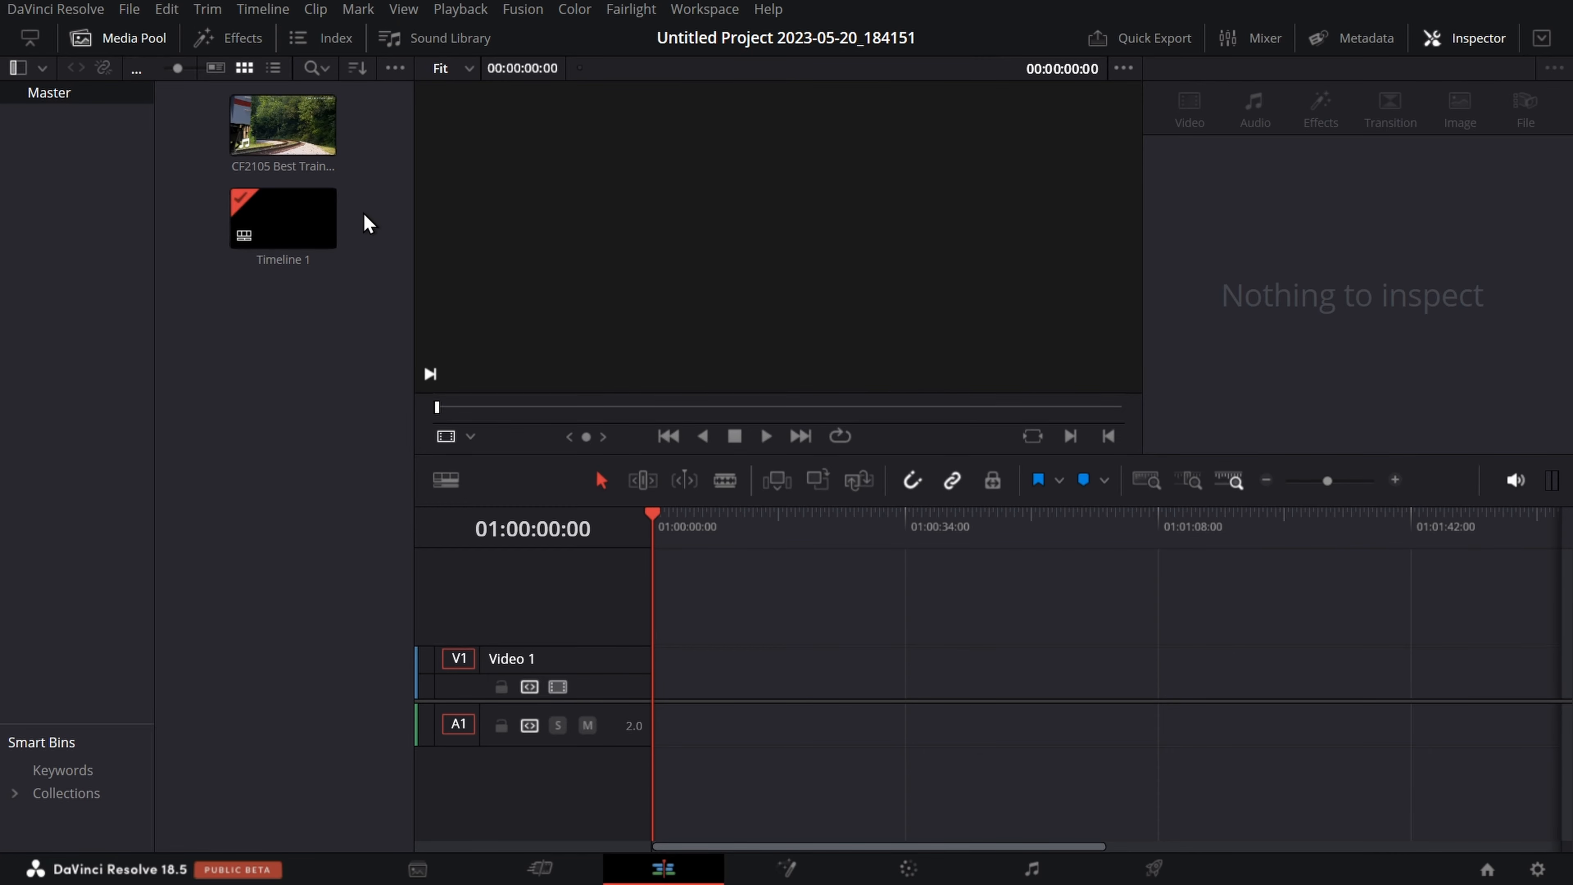
# - Import the video "The Best of WRC Rally 2020 - Crashes, Action, Maximum Attack" and place it at the start of the timeline
pyautogui.hotkey('ctrl', 'i')
pyautogui.click(398, 192)
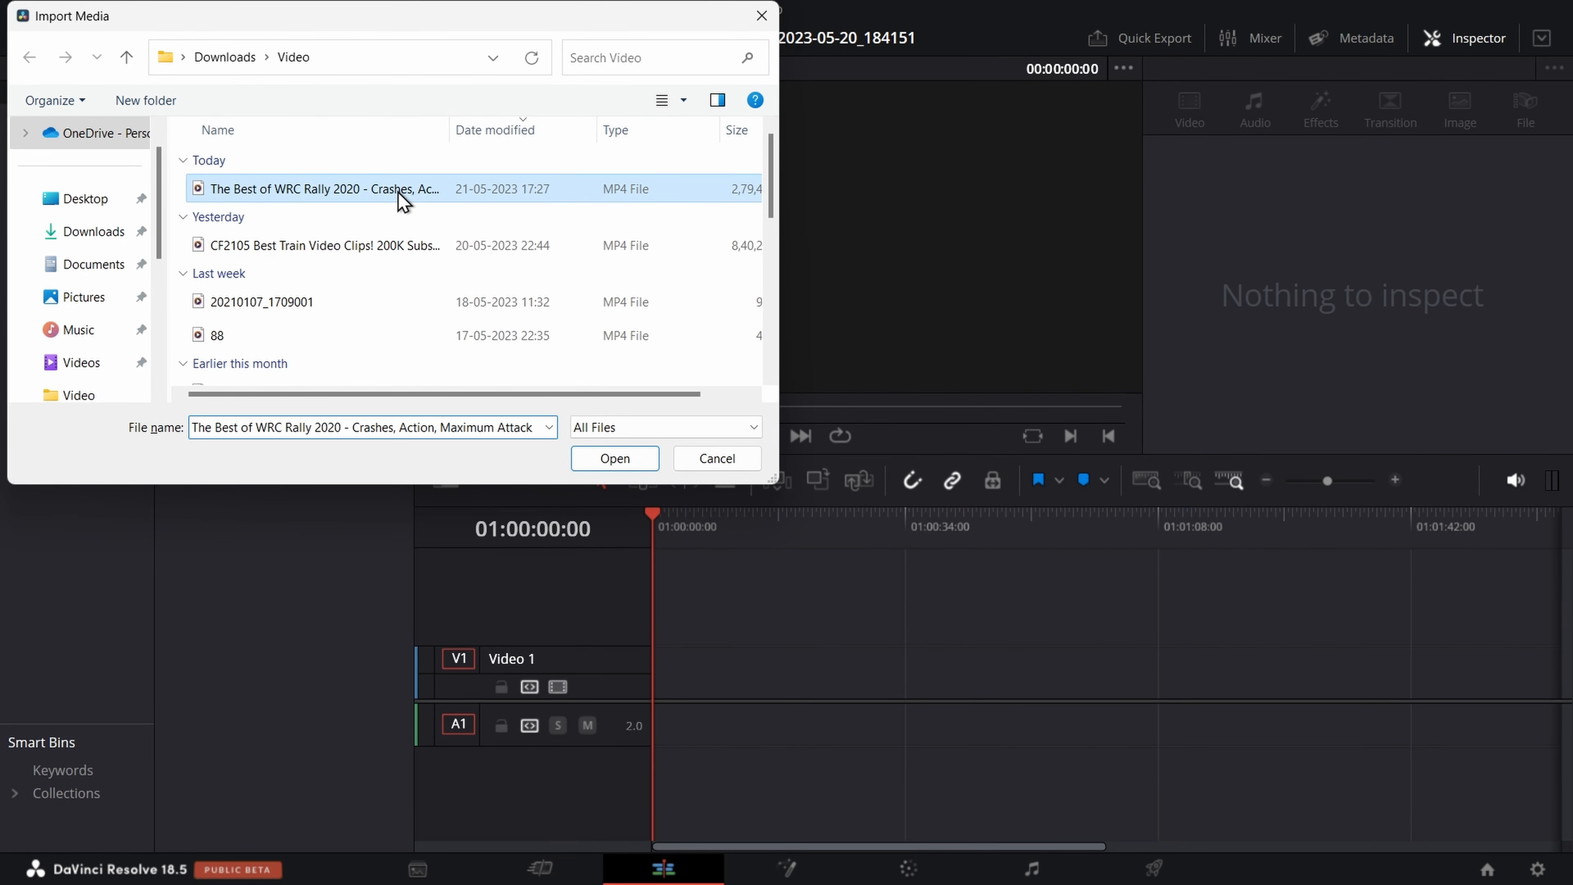
pyautogui.moveTo(398, 192); pyautogui.dragTo(666, 617)
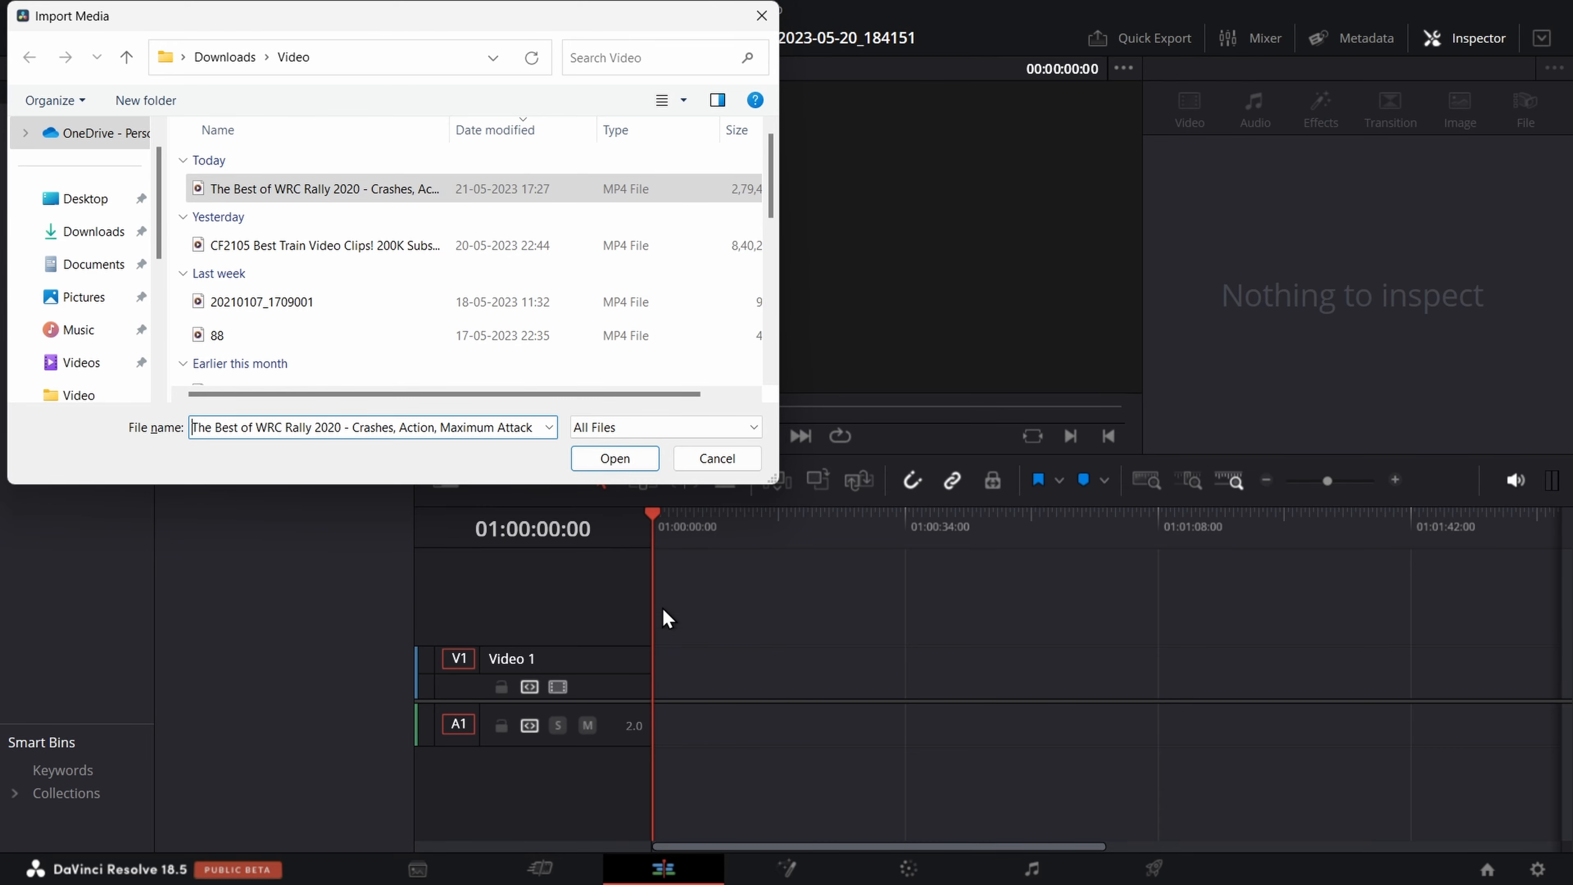
pyautogui.click(613, 459)
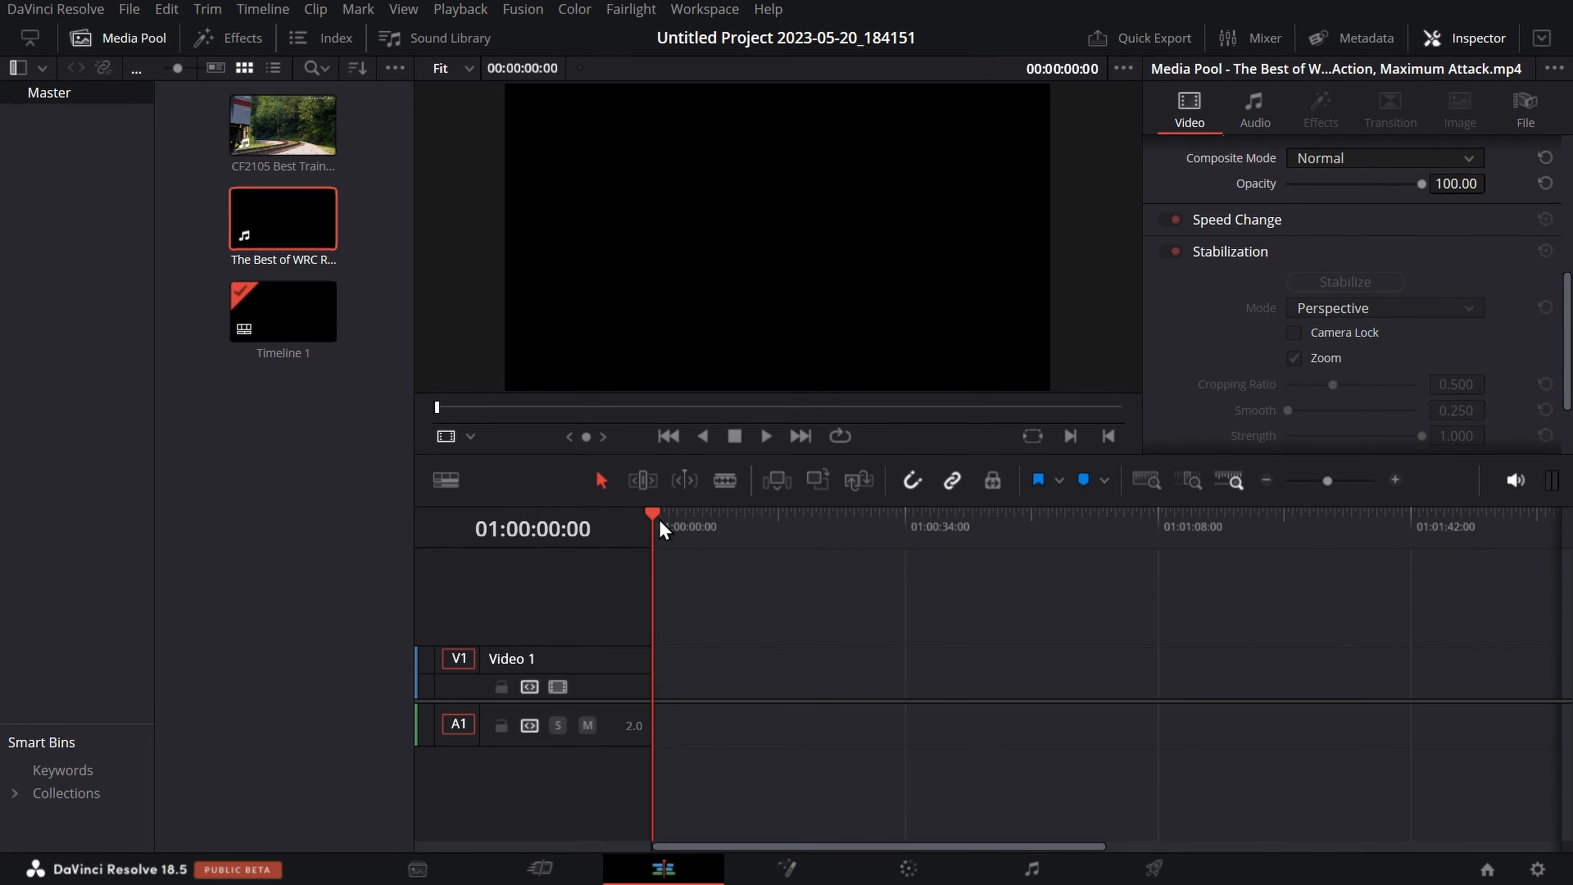
pyautogui.moveTo(298, 223); pyautogui.dragTo(673, 712)
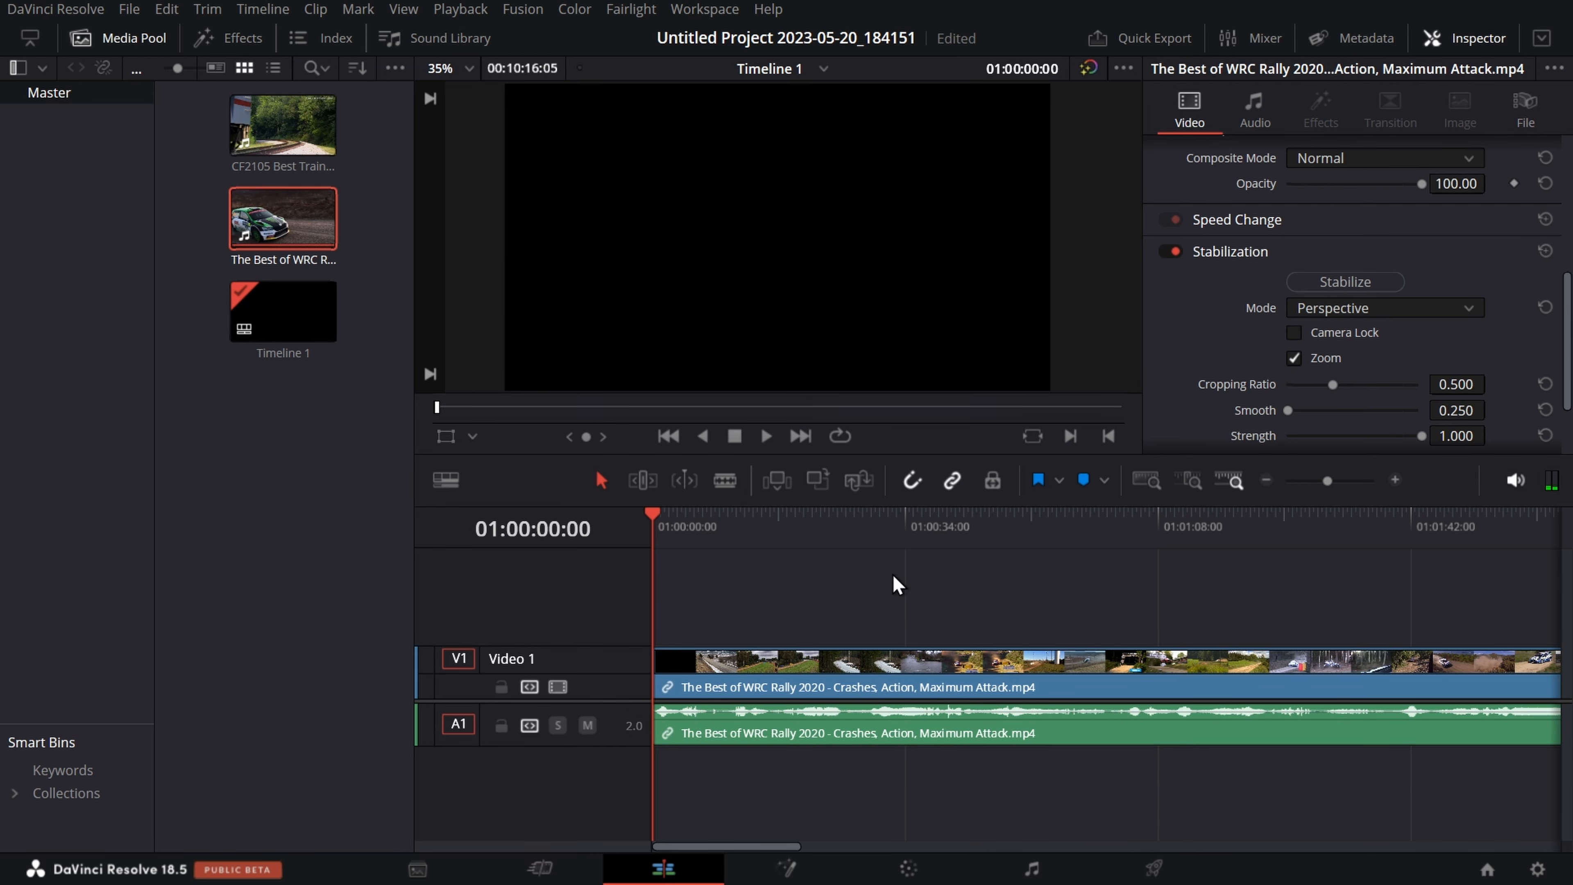
# - Split the WRC Rally clip at 01:00:31:15 with the Blade tool
pyautogui.moveTo(1180, 522); pyautogui.dragTo(885, 605)
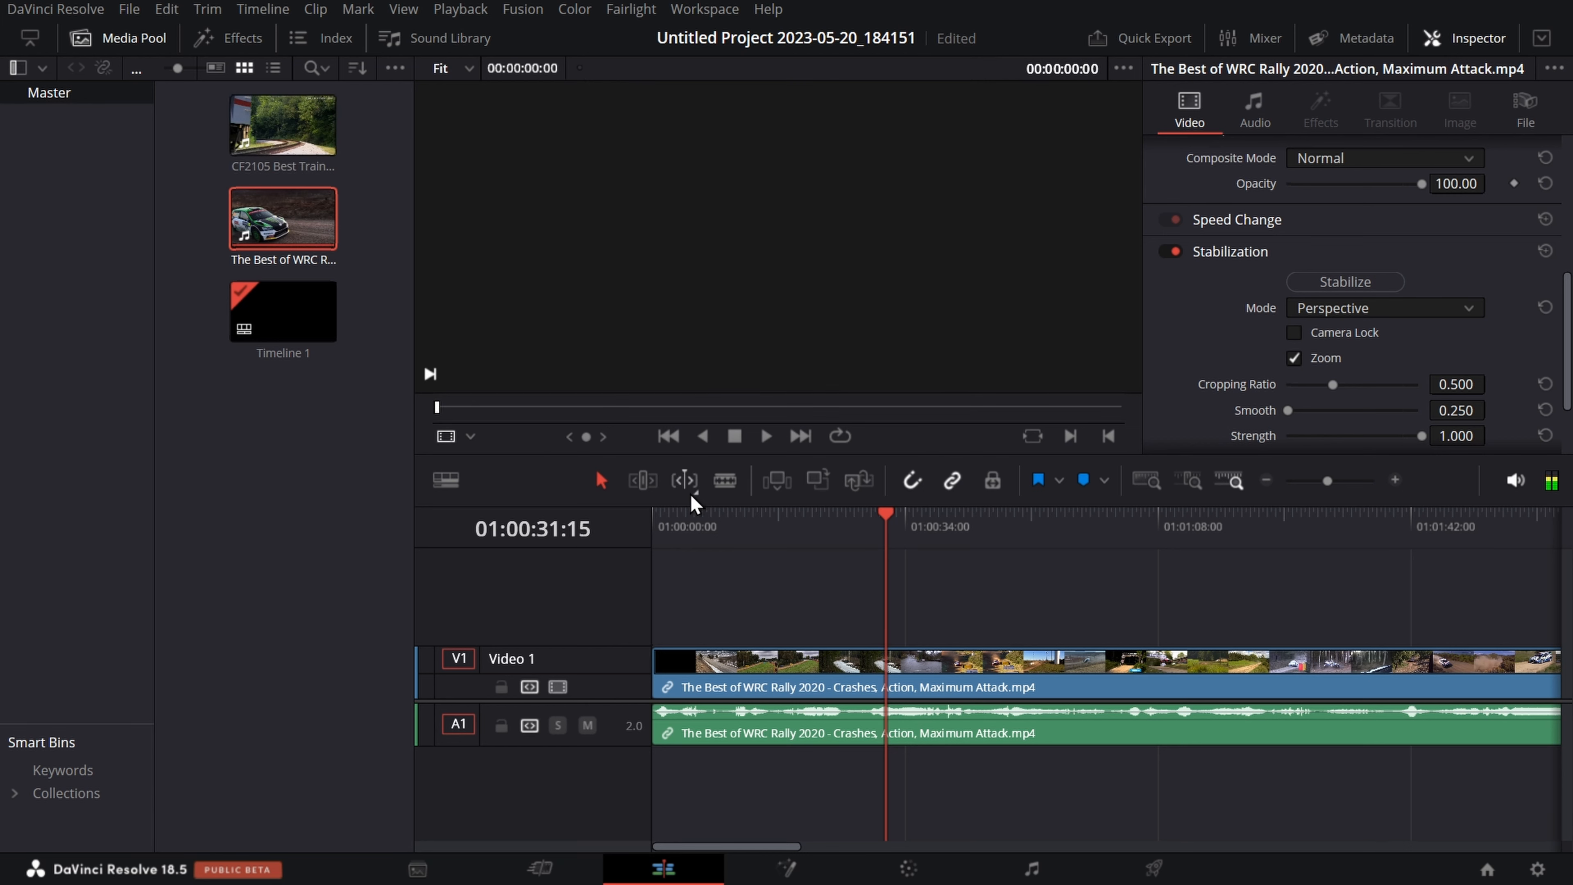
pyautogui.click(724, 481)
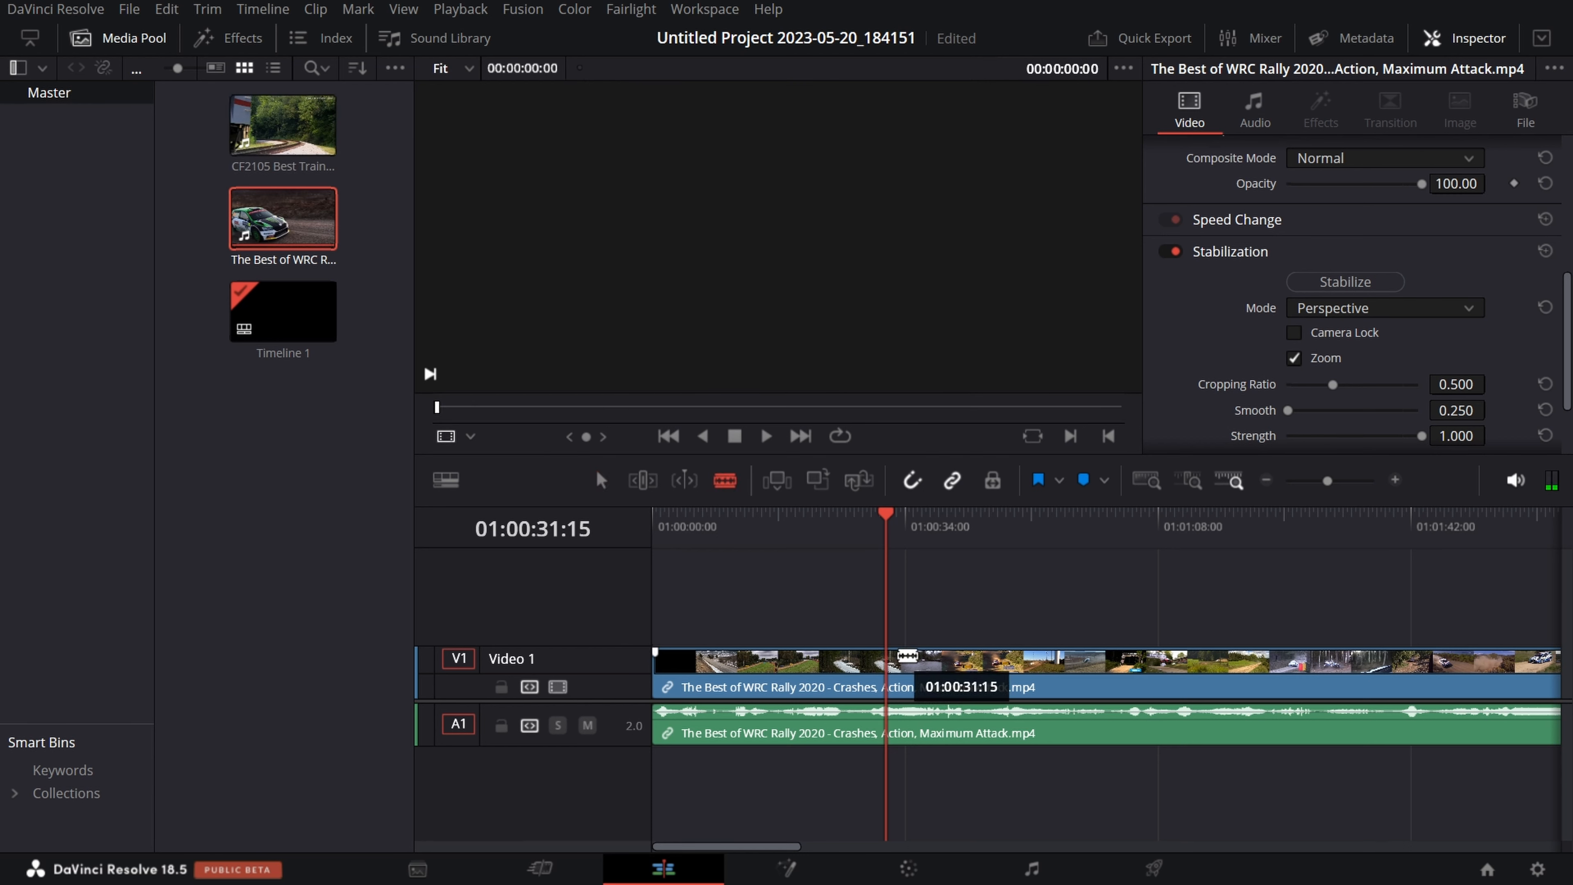
pyautogui.click(892, 711)
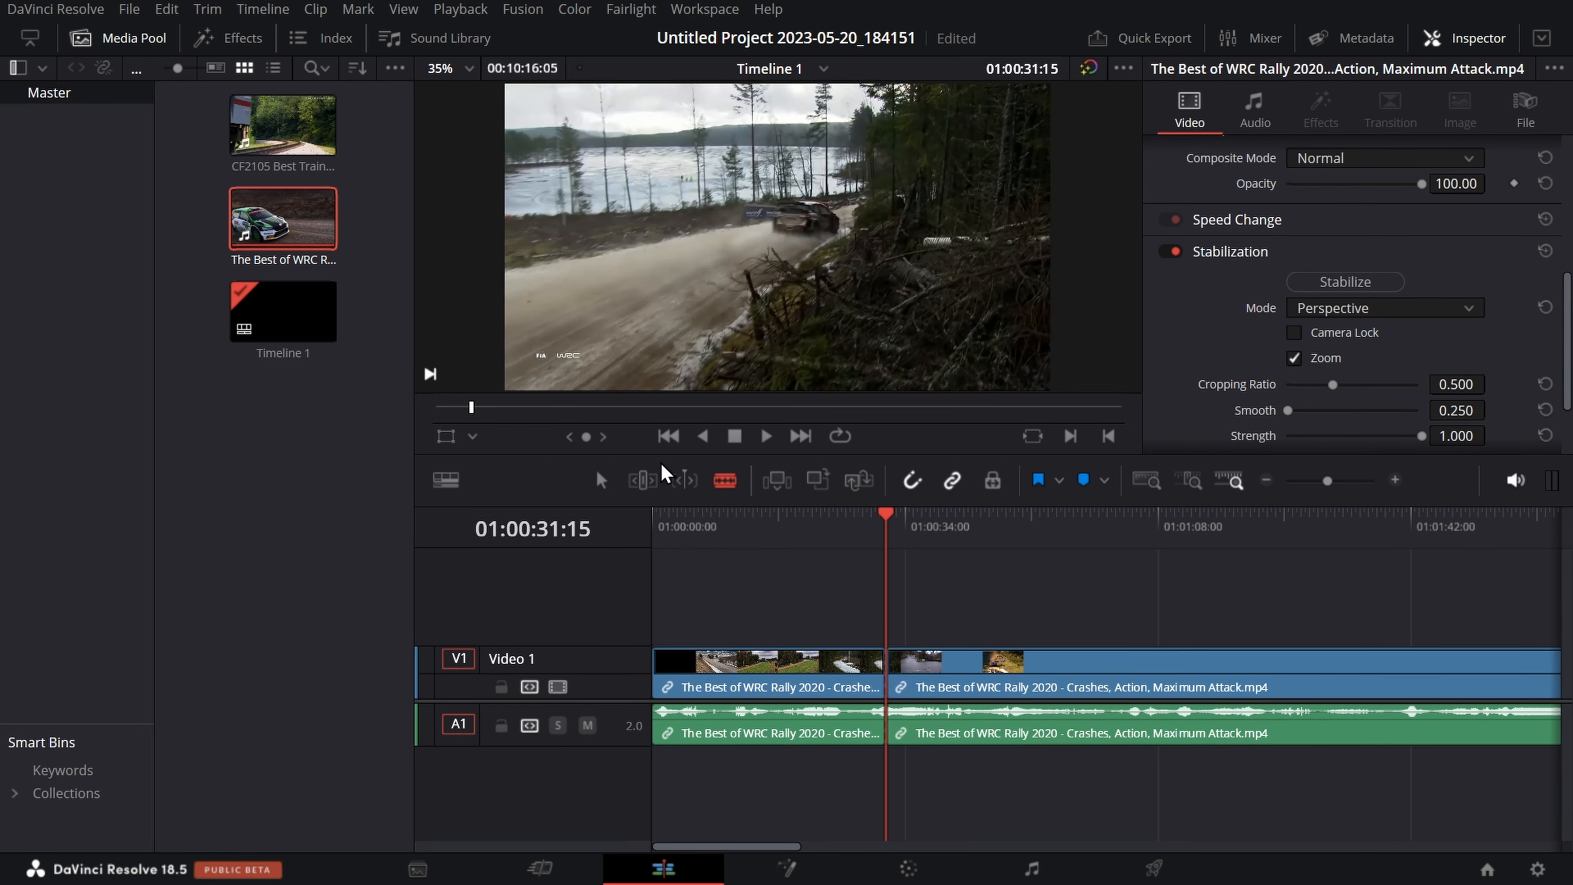
# - Delete the section of the WRC Rally clip before the cut, closing the gap at the timeline start
pyautogui.click(600, 481)
pyautogui.click(841, 671)
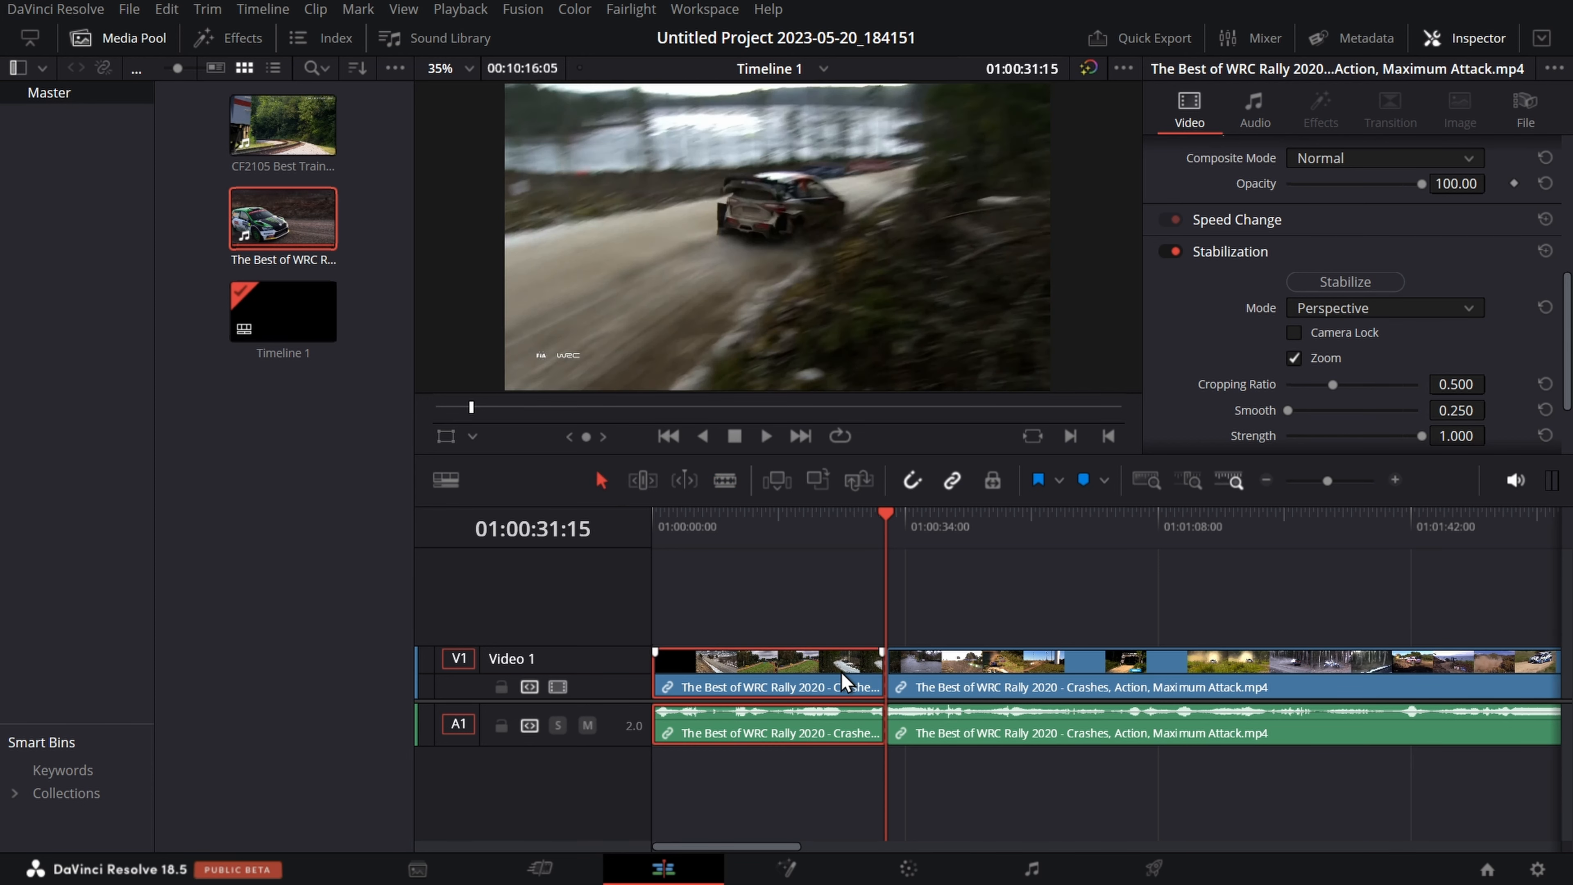
pyautogui.press('BackSpace')
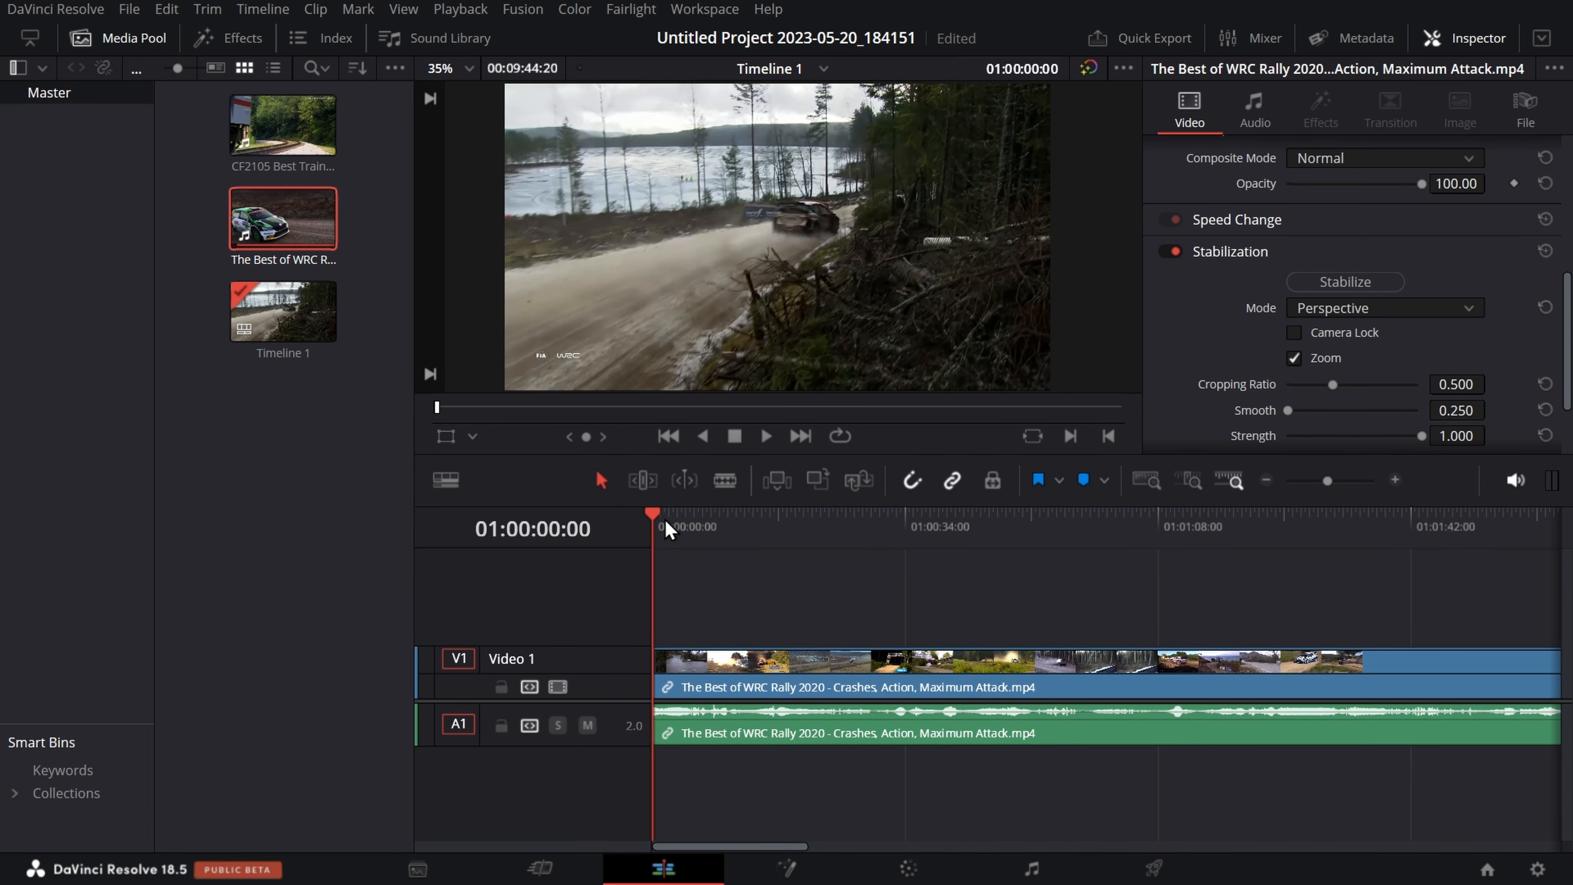
# - Review the rally footage for a suitable shot and split the clip at 01:01:06:24 with the Blade tool
pyautogui.click(1177, 582)
pyautogui.moveTo(1196, 579); pyautogui.dragTo(1305, 713)
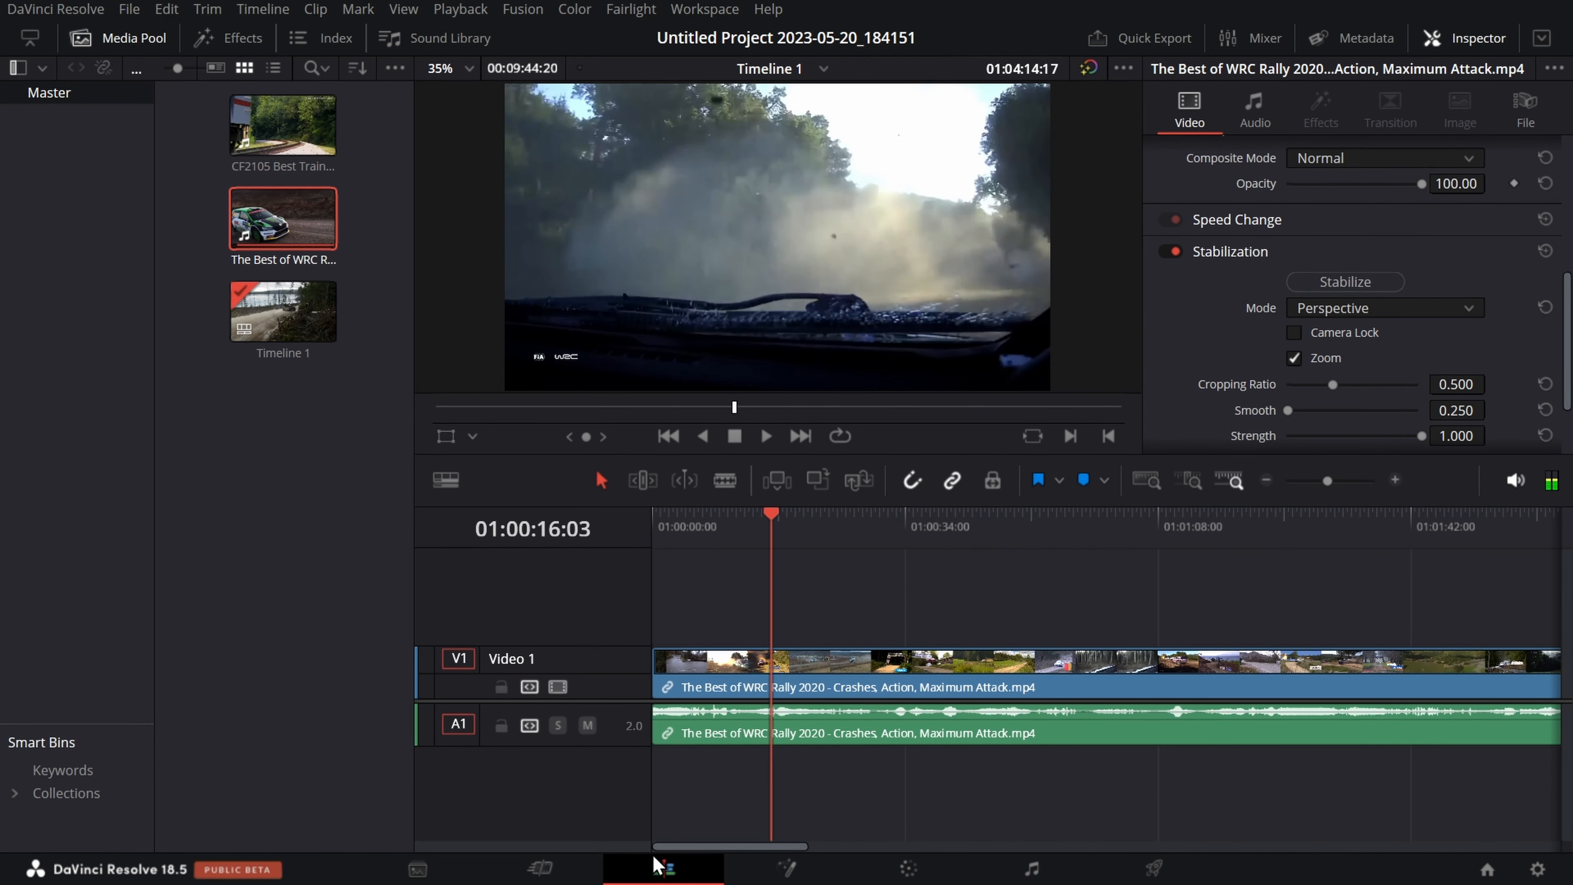
pyautogui.press('Home')
pyautogui.moveTo(651, 833); pyautogui.dragTo(1278, 822)
pyautogui.press('space')
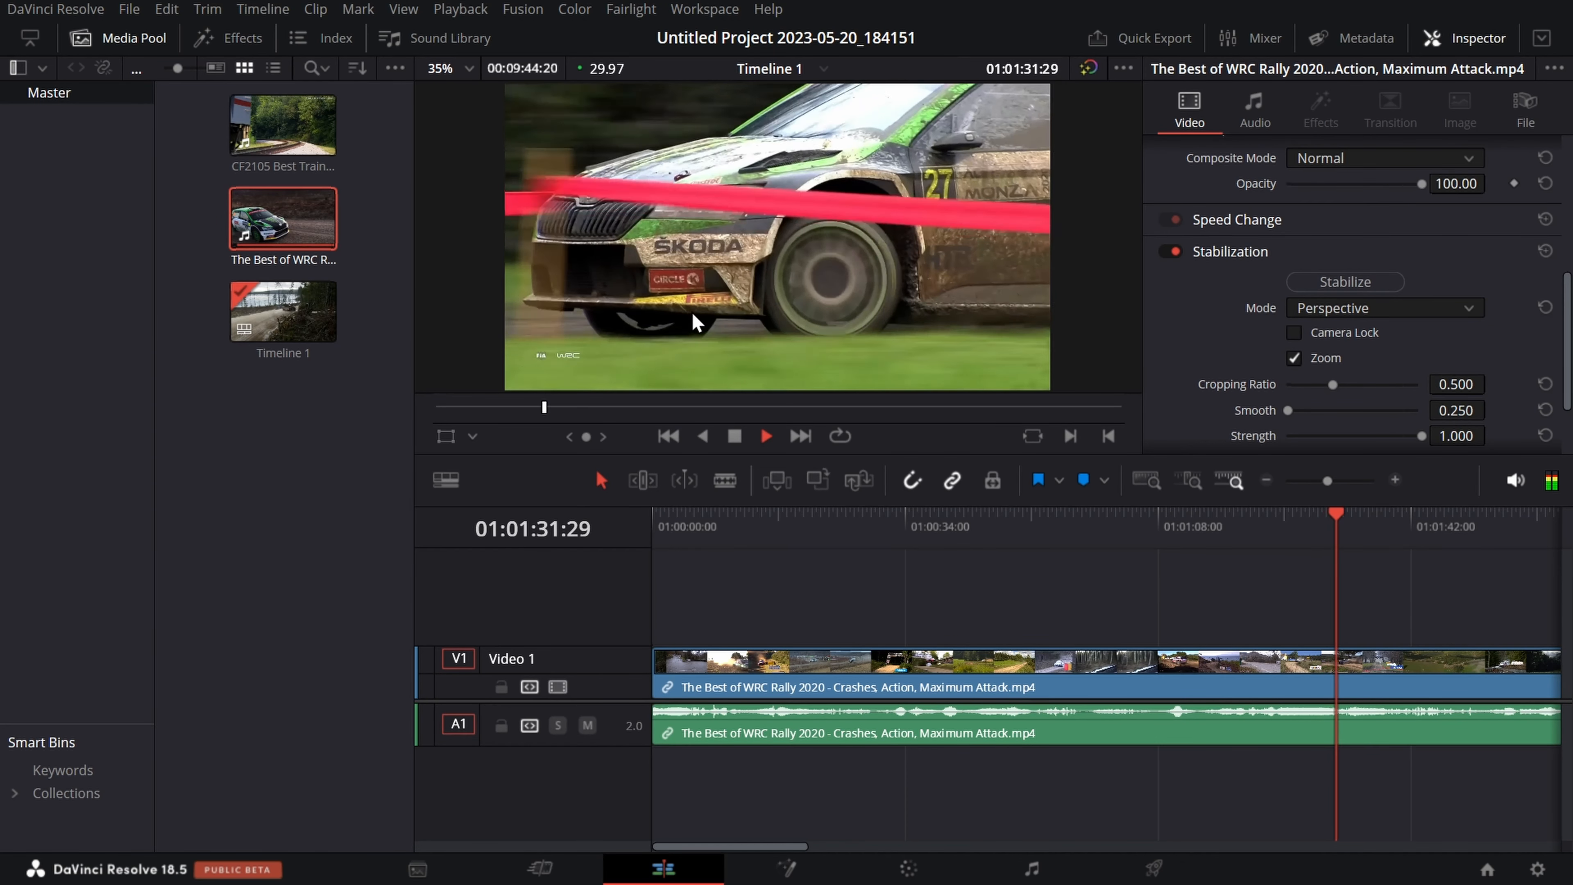
pyautogui.press('space')
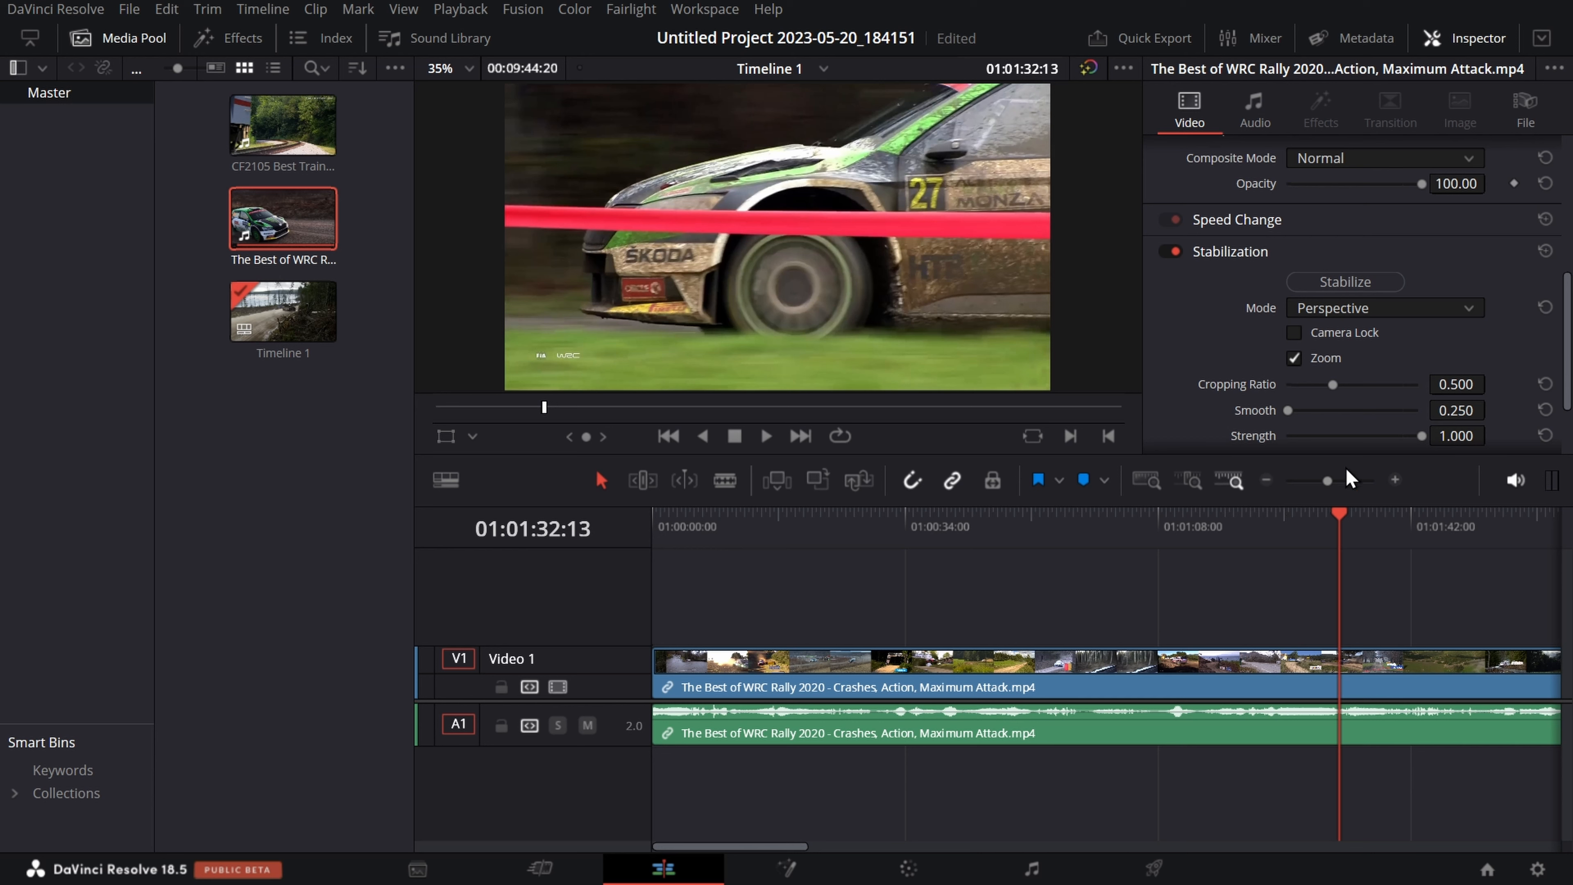
pyautogui.moveTo(1332, 521); pyautogui.dragTo(1066, 565)
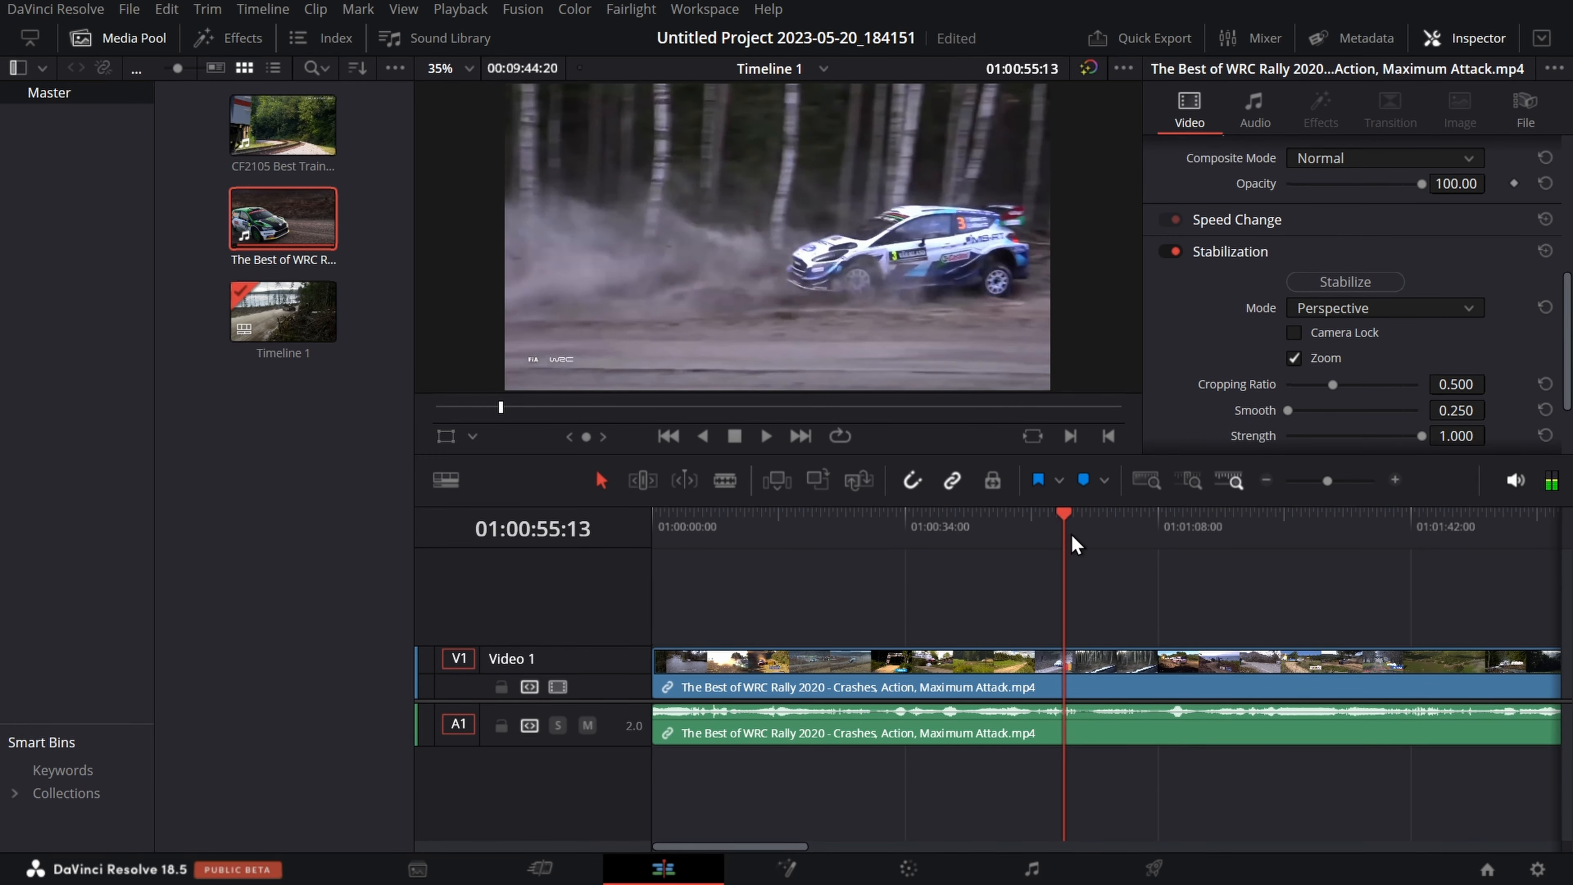
pyautogui.press('space')
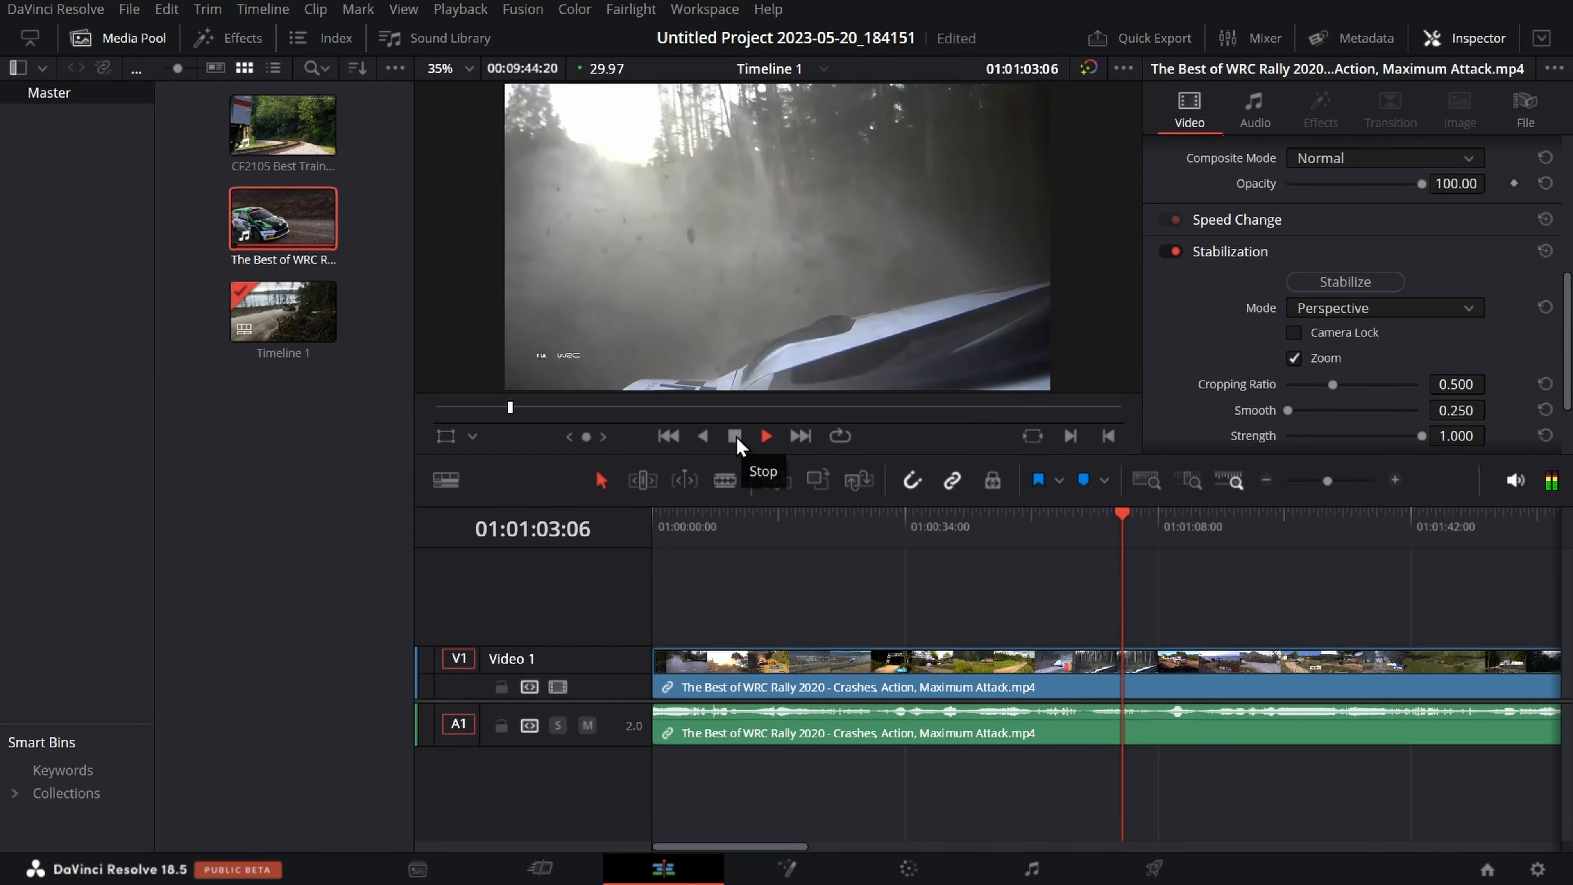
pyautogui.click(735, 437)
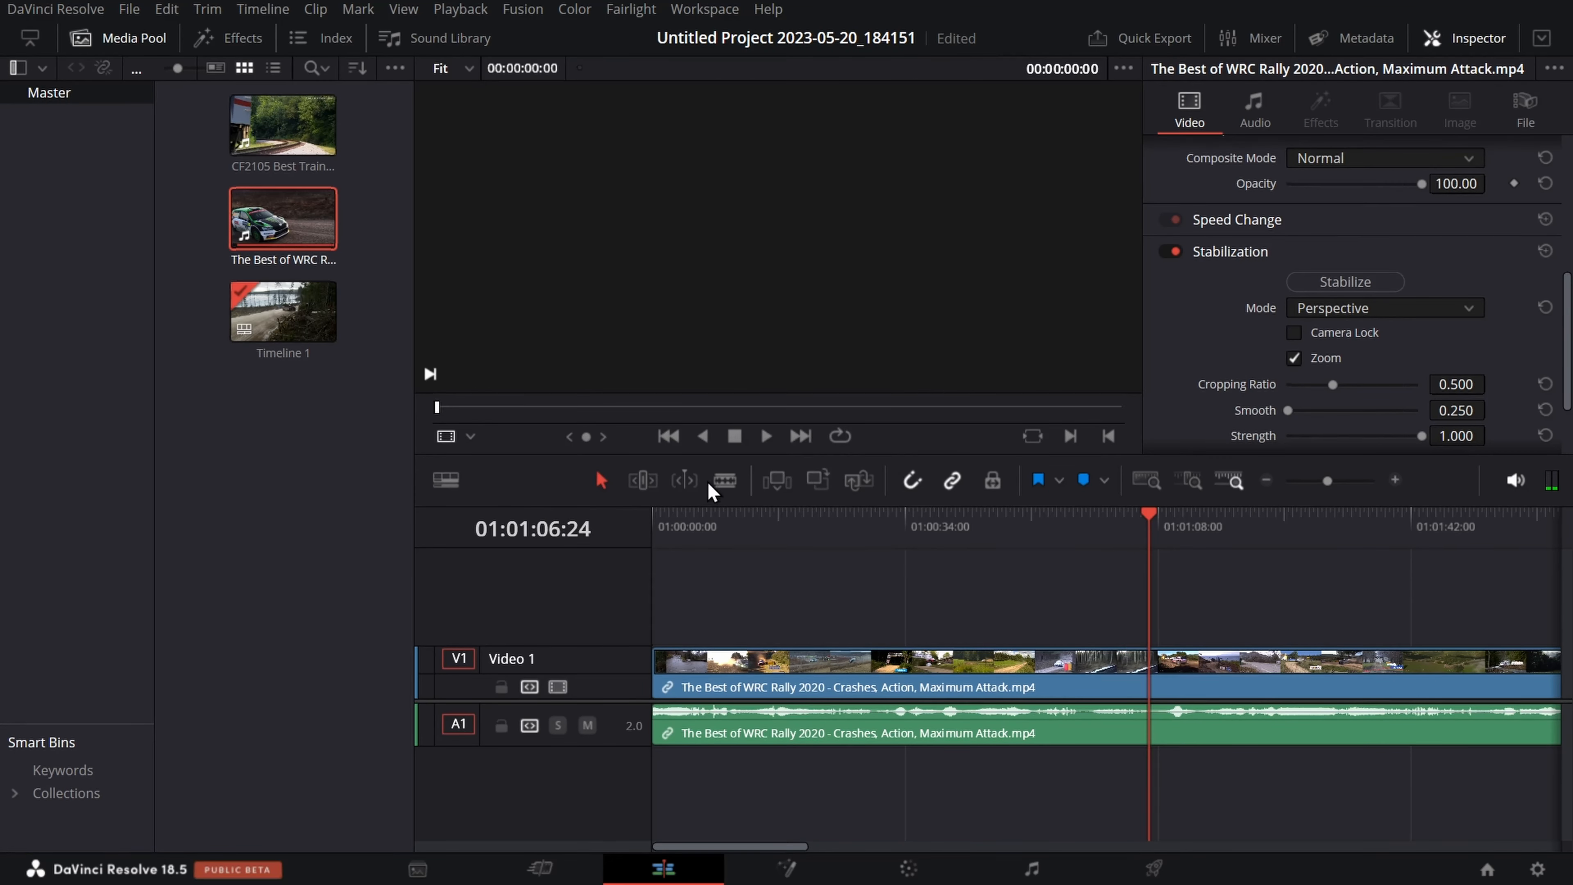
pyautogui.click(724, 480)
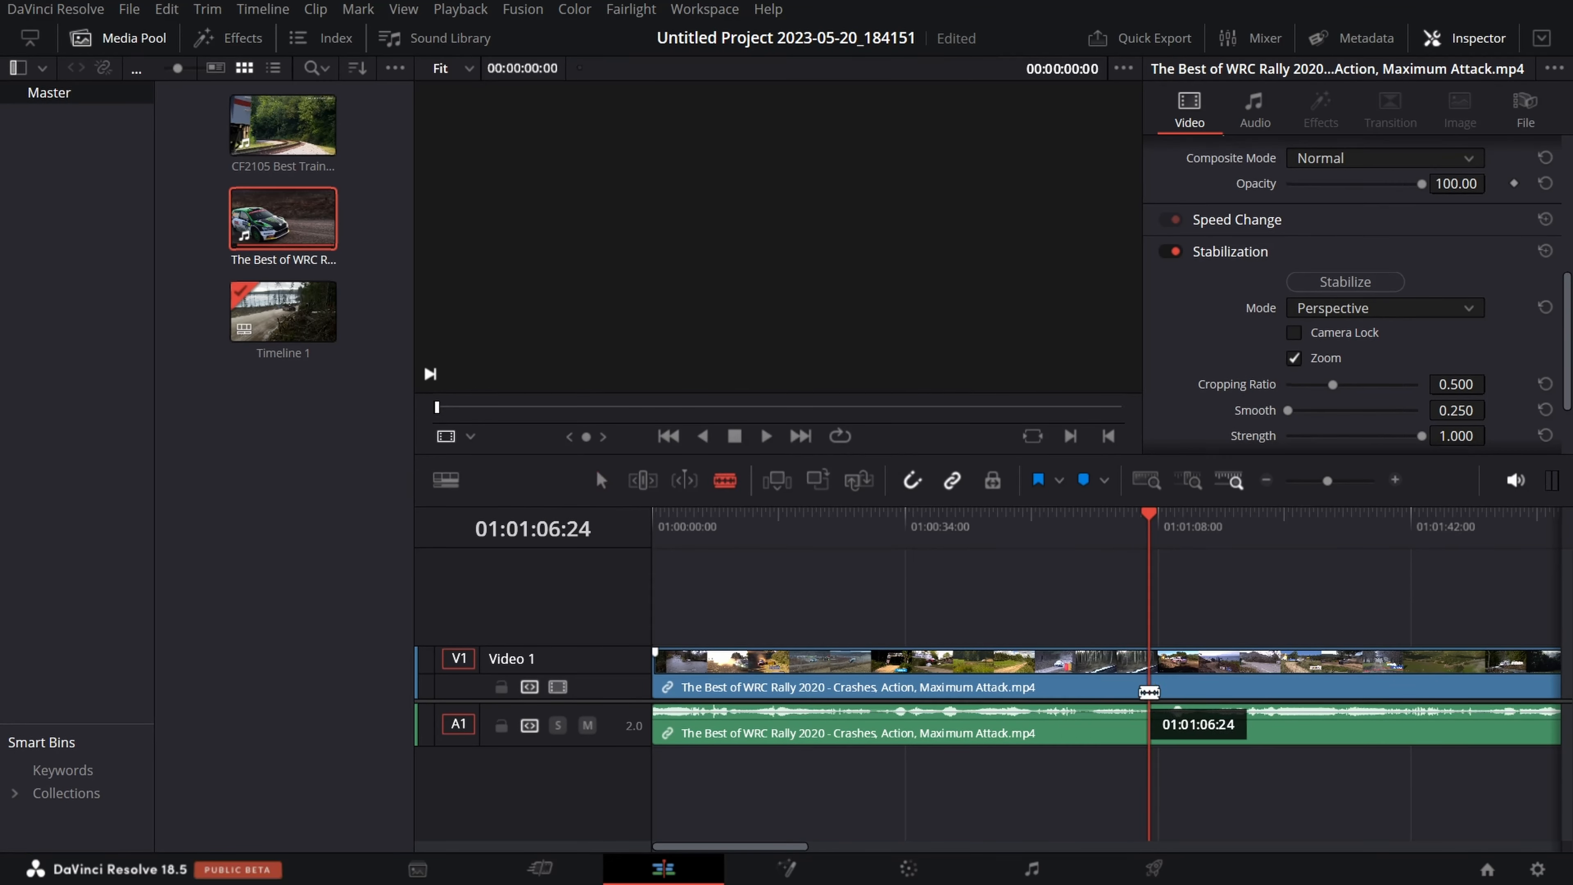
pyautogui.click(1149, 693)
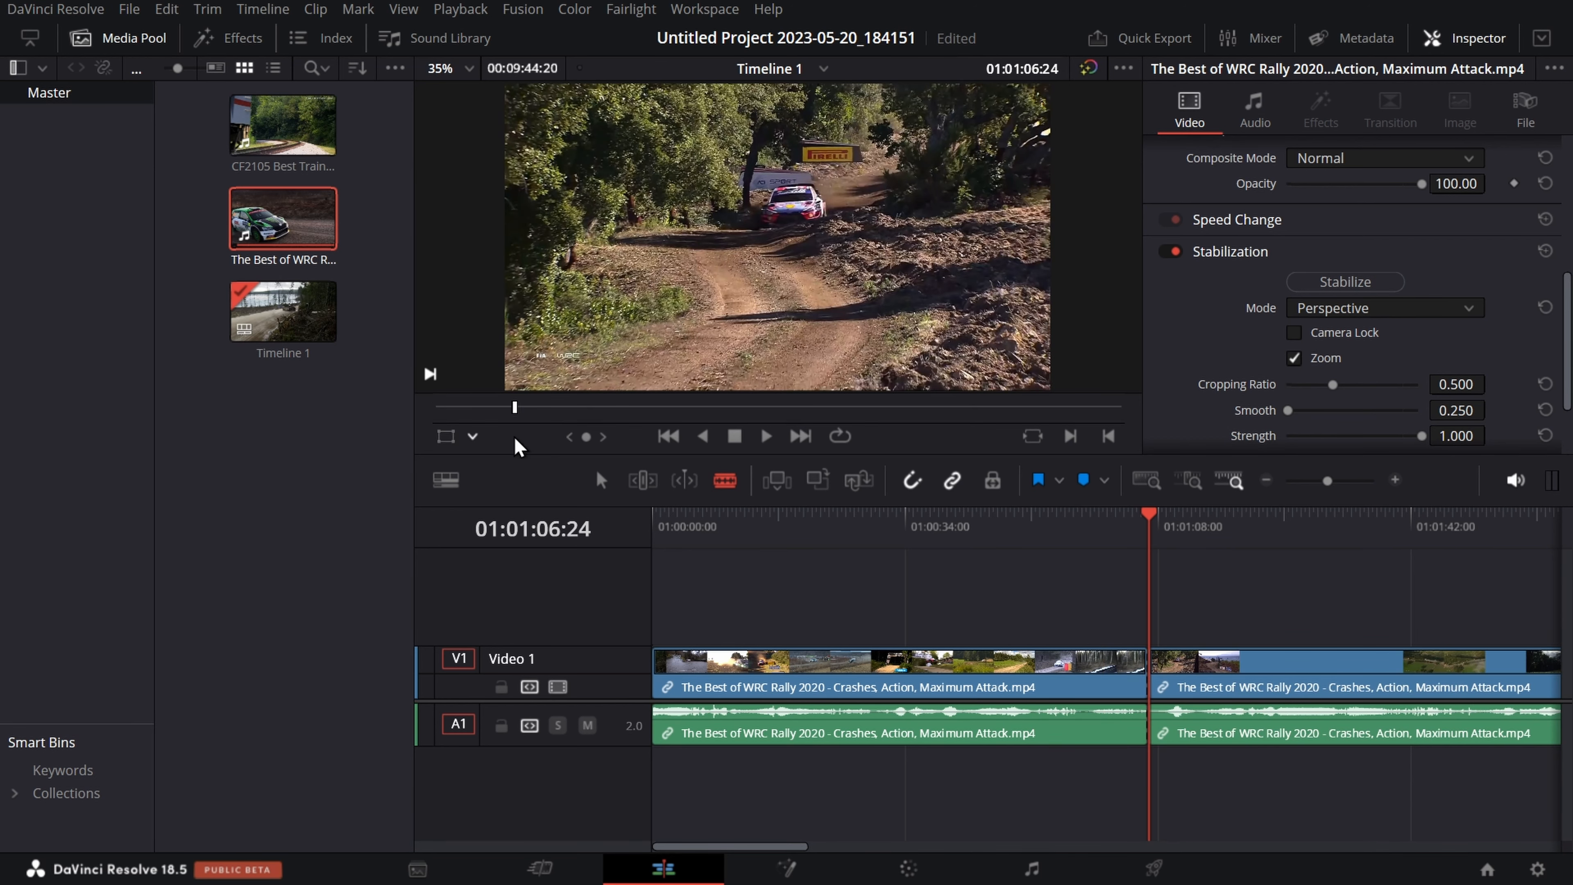
# - Delete the footage before the 01:01:06:24 cut so the remaining rally clip starts the timeline
pyautogui.press('a')
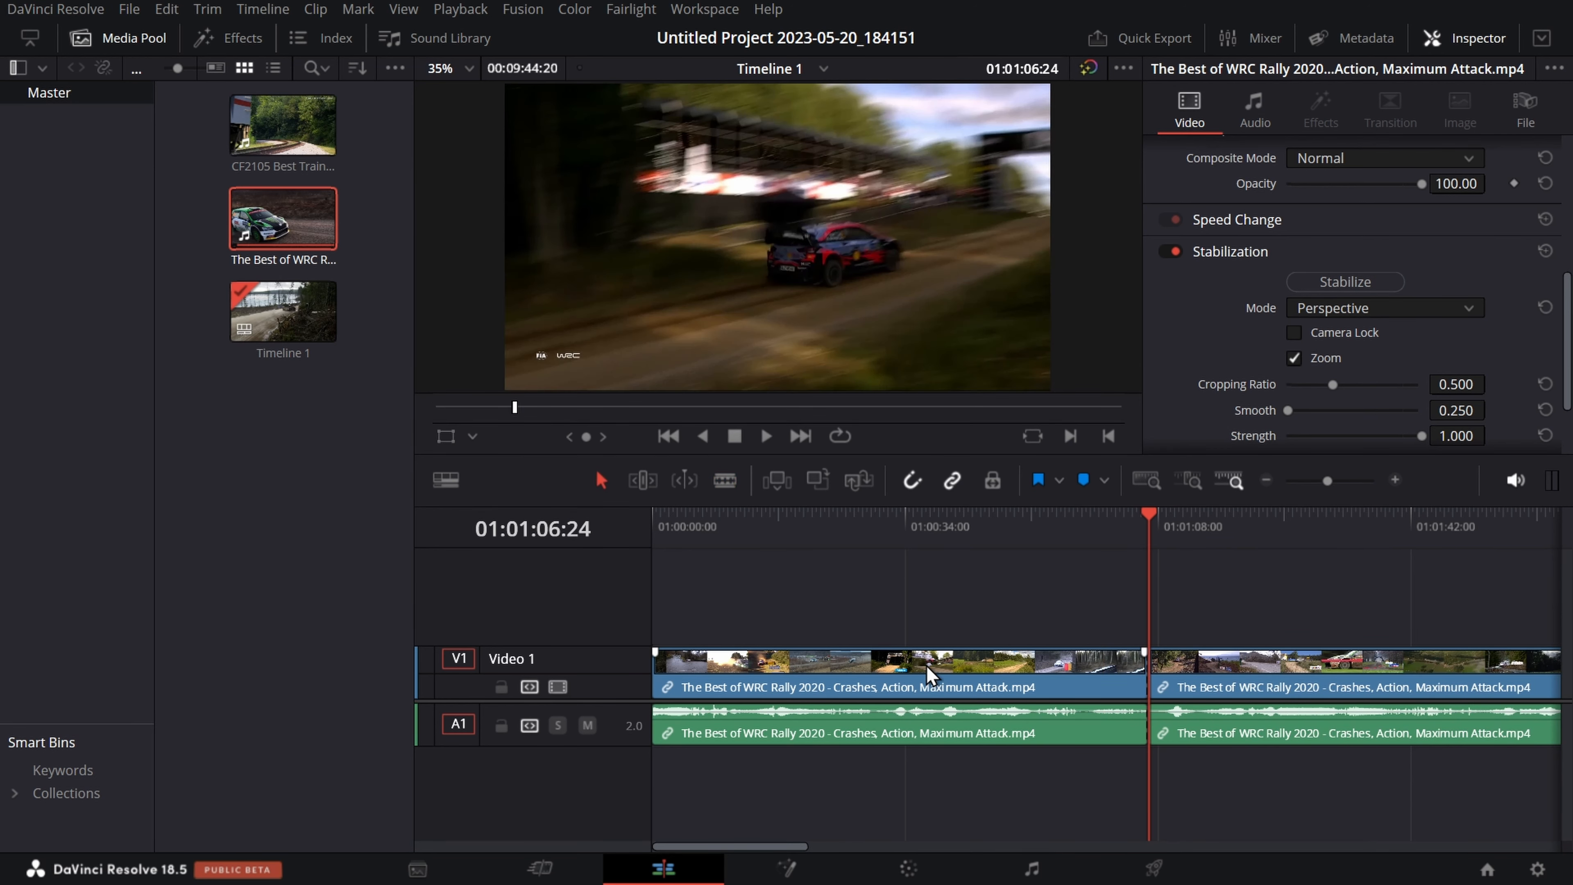
pyautogui.click(925, 666)
pyautogui.press('Delete')
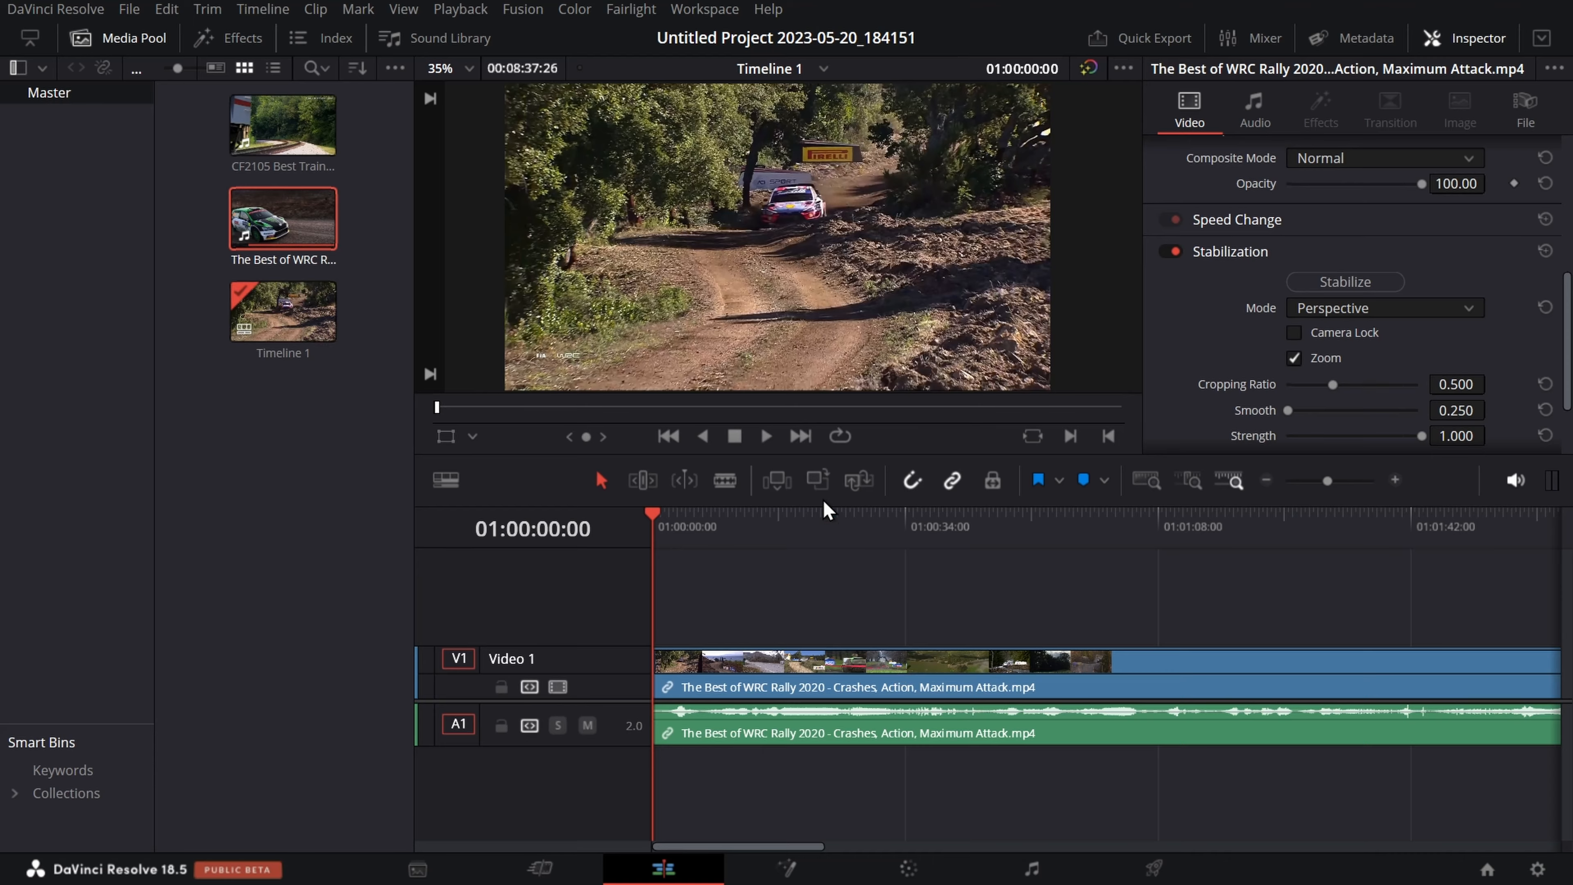
# - Find the start of the coastal road shot, split the clip there at 01:00:06:02, and delete the short part before it
pyautogui.press('space')
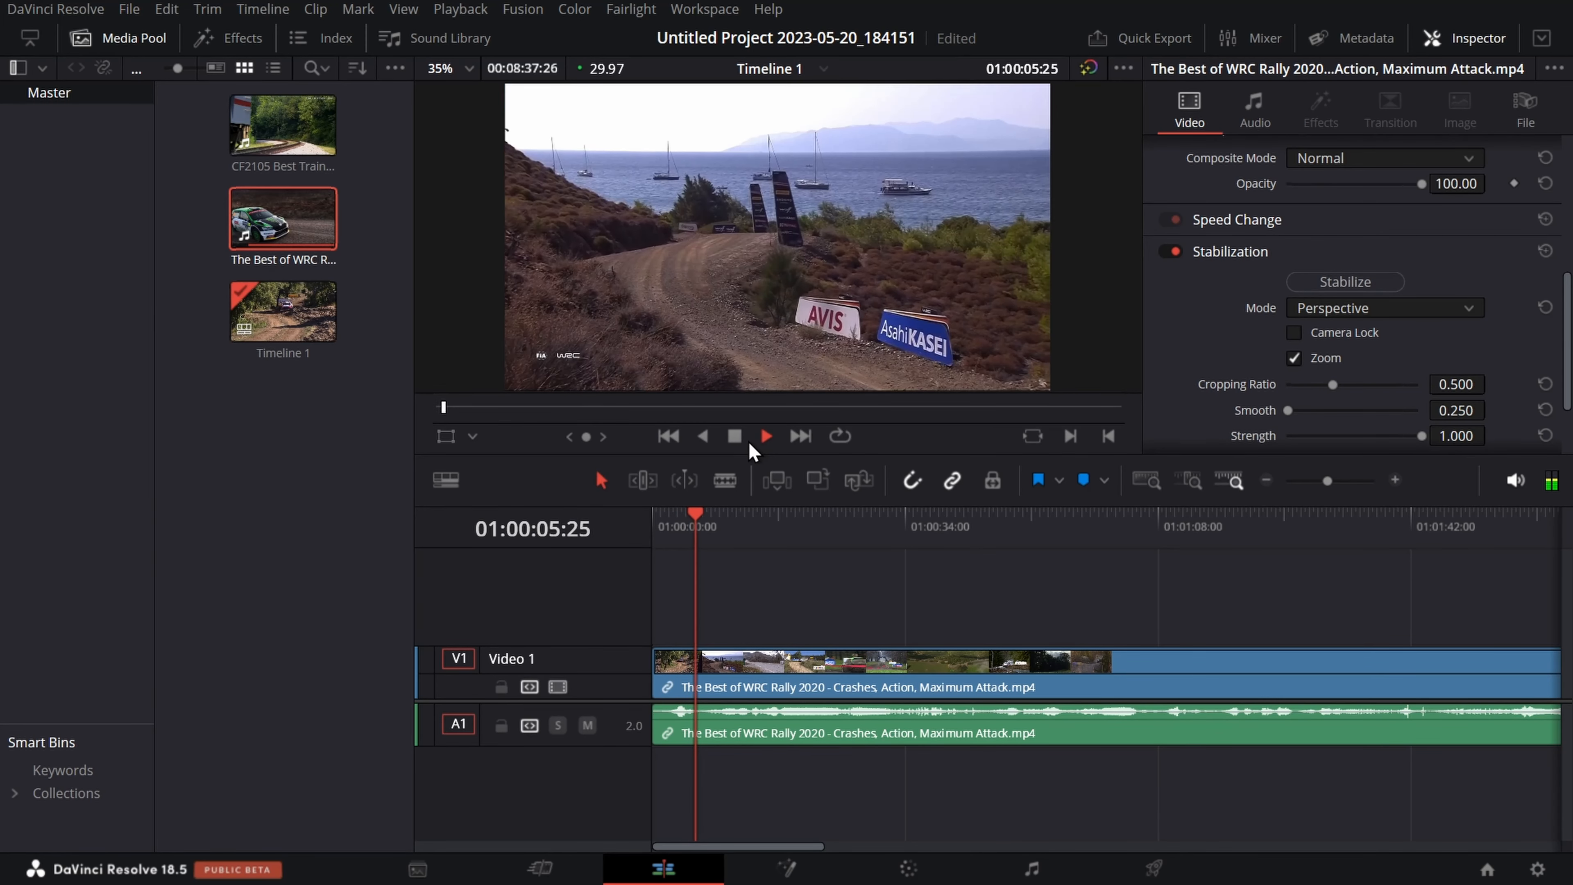
pyautogui.click(732, 441)
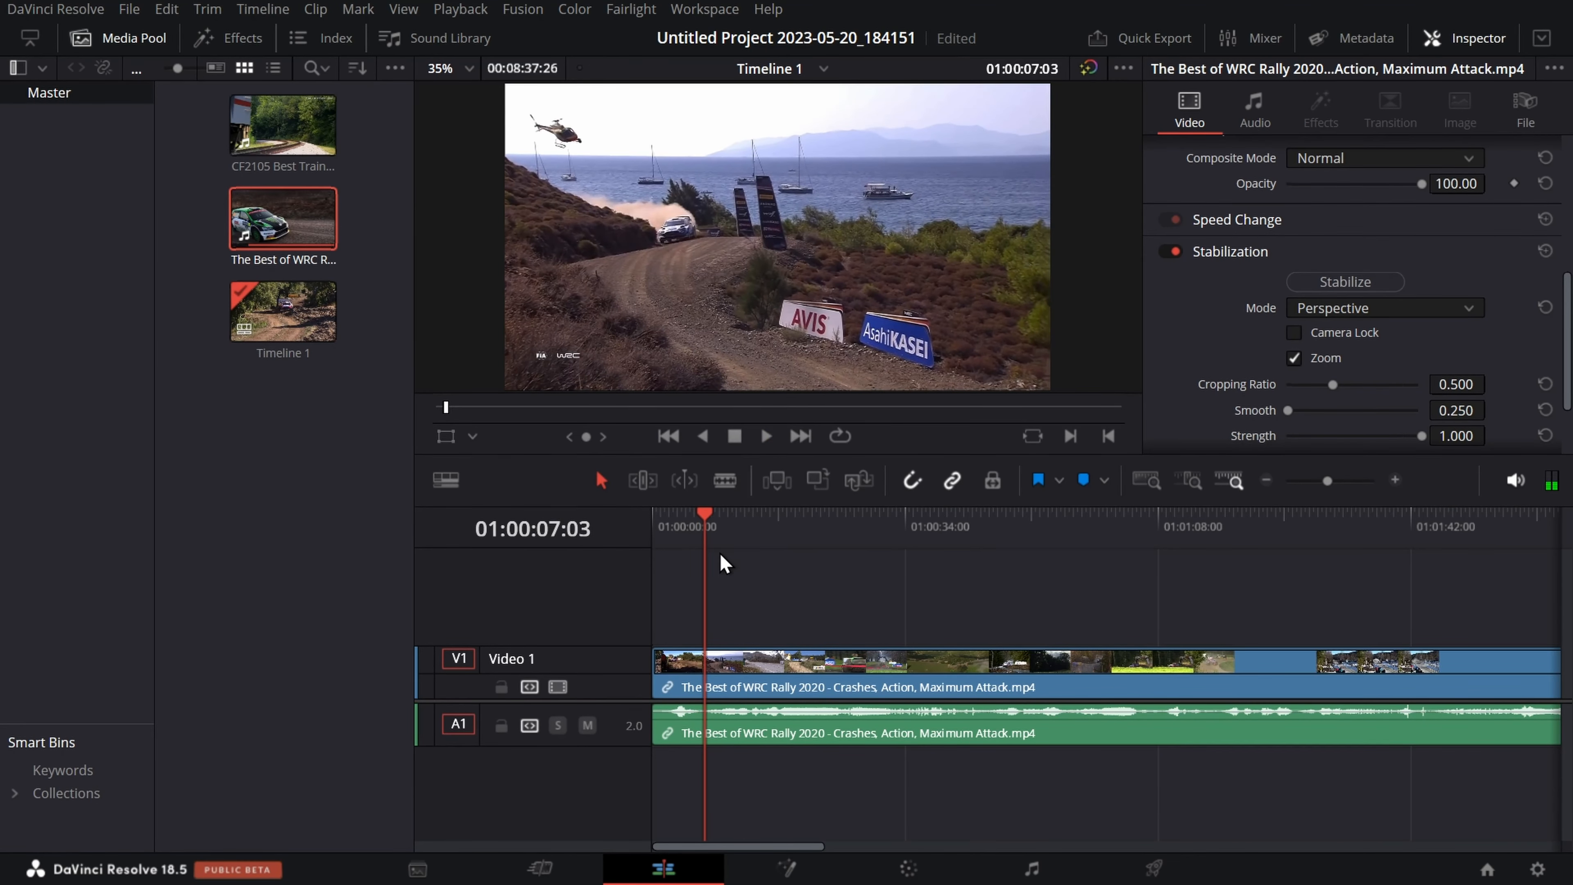
pyautogui.click(703, 439)
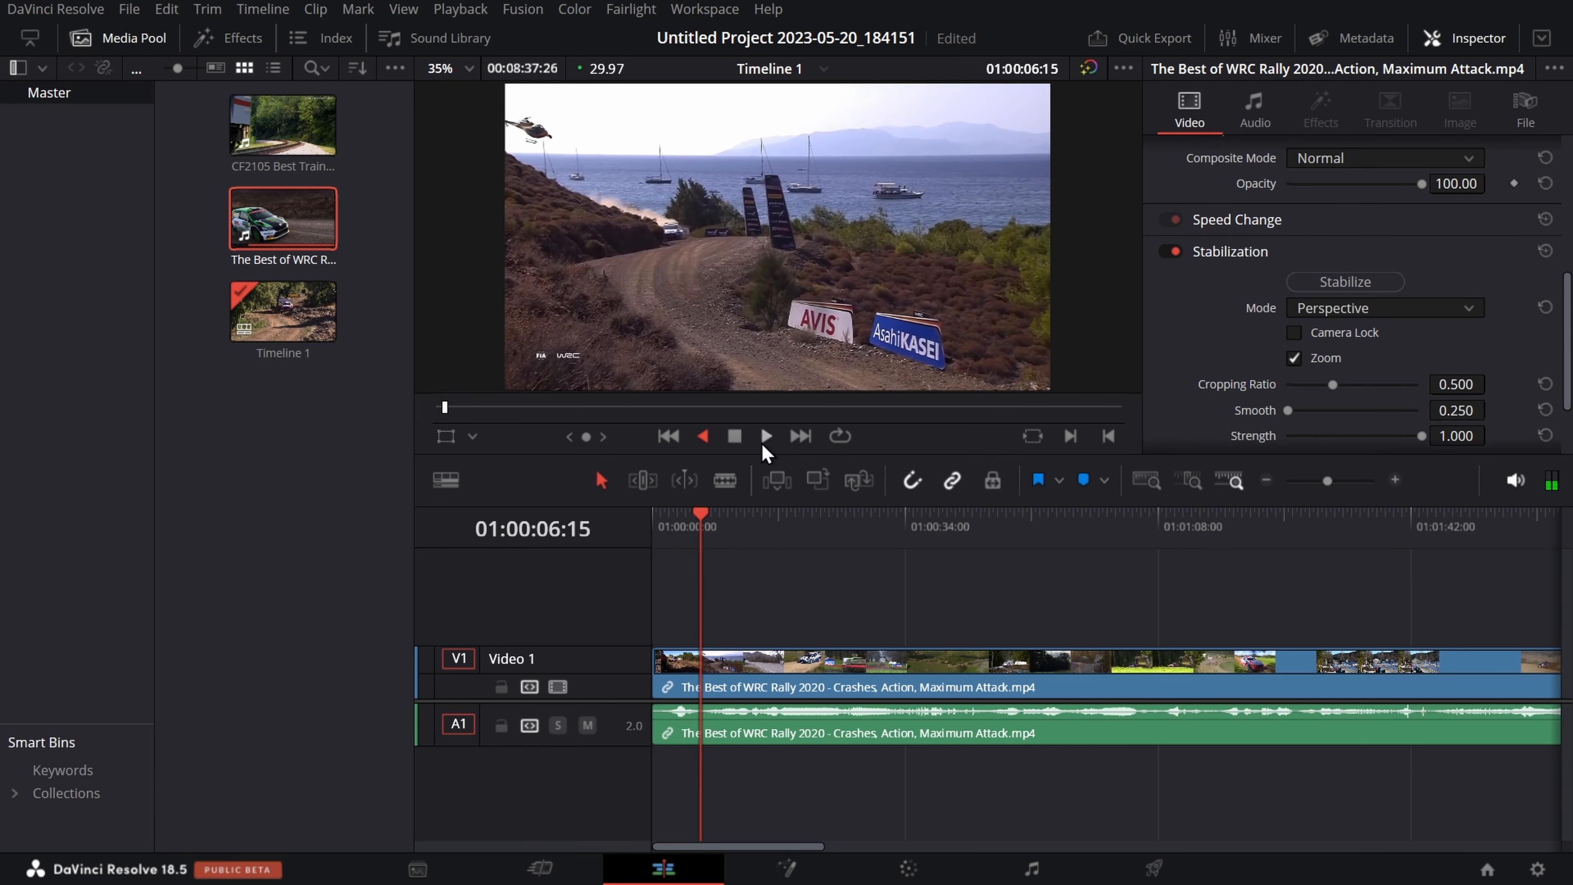
pyautogui.click(762, 444)
pyautogui.click(745, 443)
pyautogui.click(701, 442)
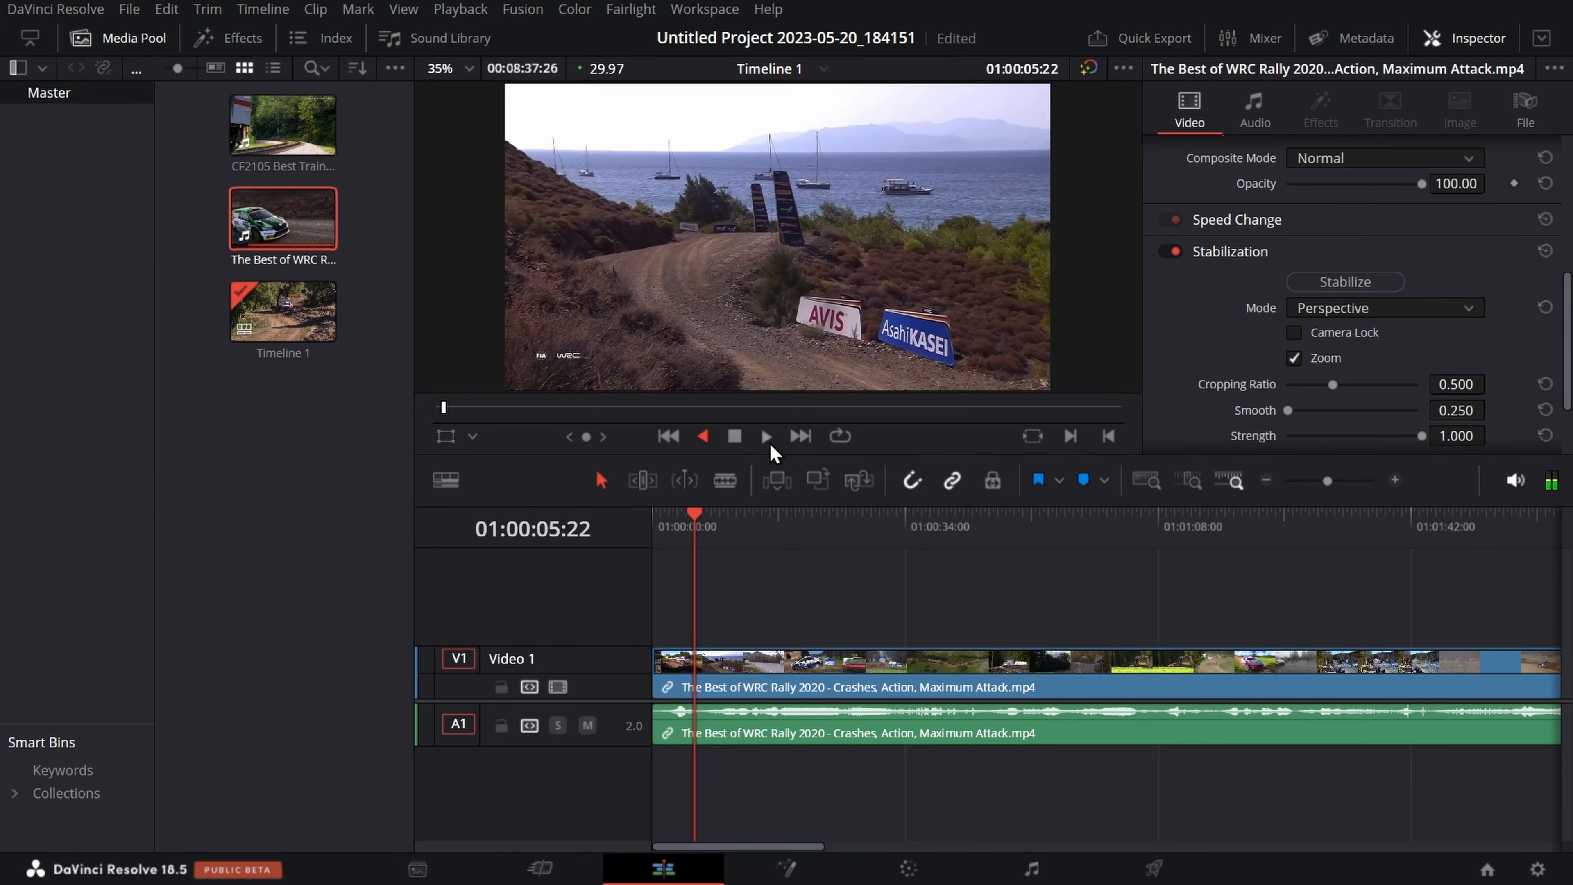
pyautogui.click(769, 442)
pyautogui.click(699, 674)
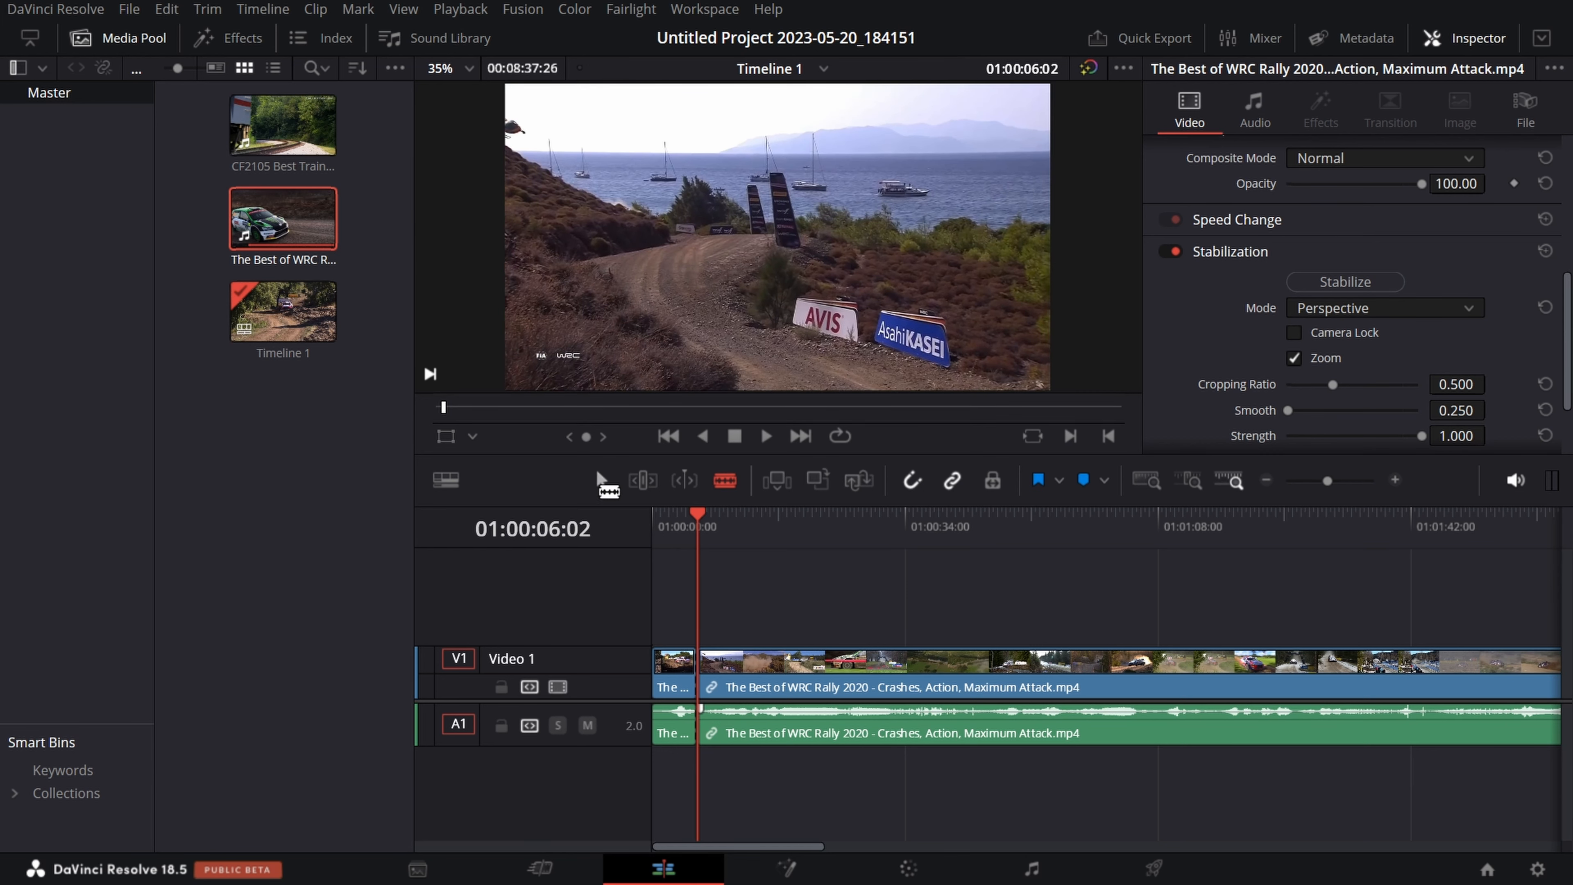
pyautogui.click(600, 480)
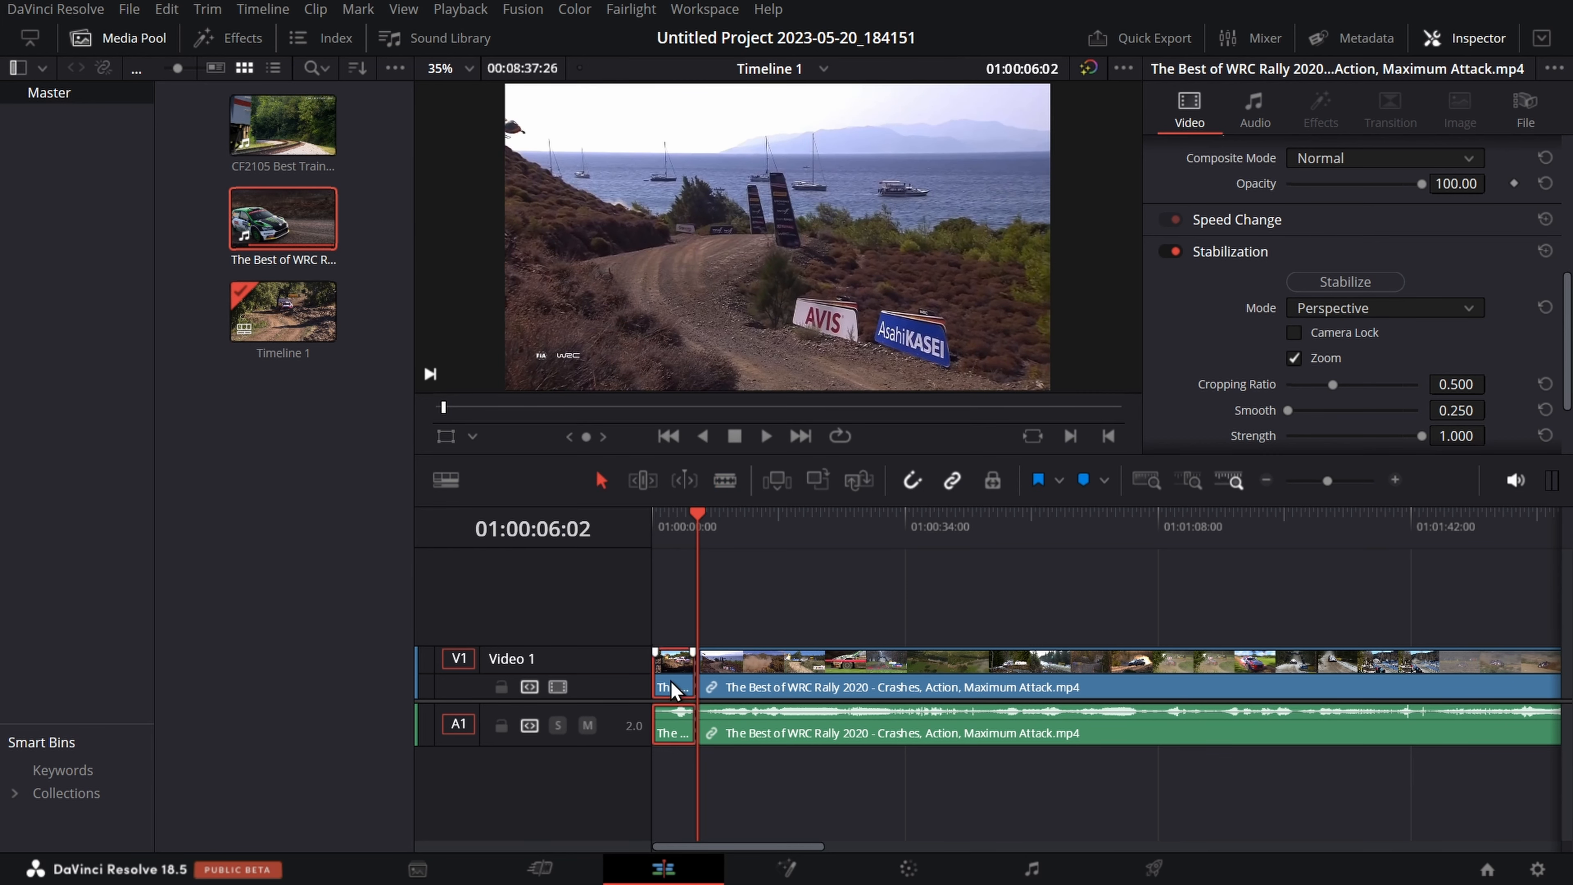
pyautogui.press('Delete')
# - Play the coastal rally shot to find its end in the dust cloud and split the clip there at 01:00:06:02
pyautogui.press('Home')
pyautogui.press('space')
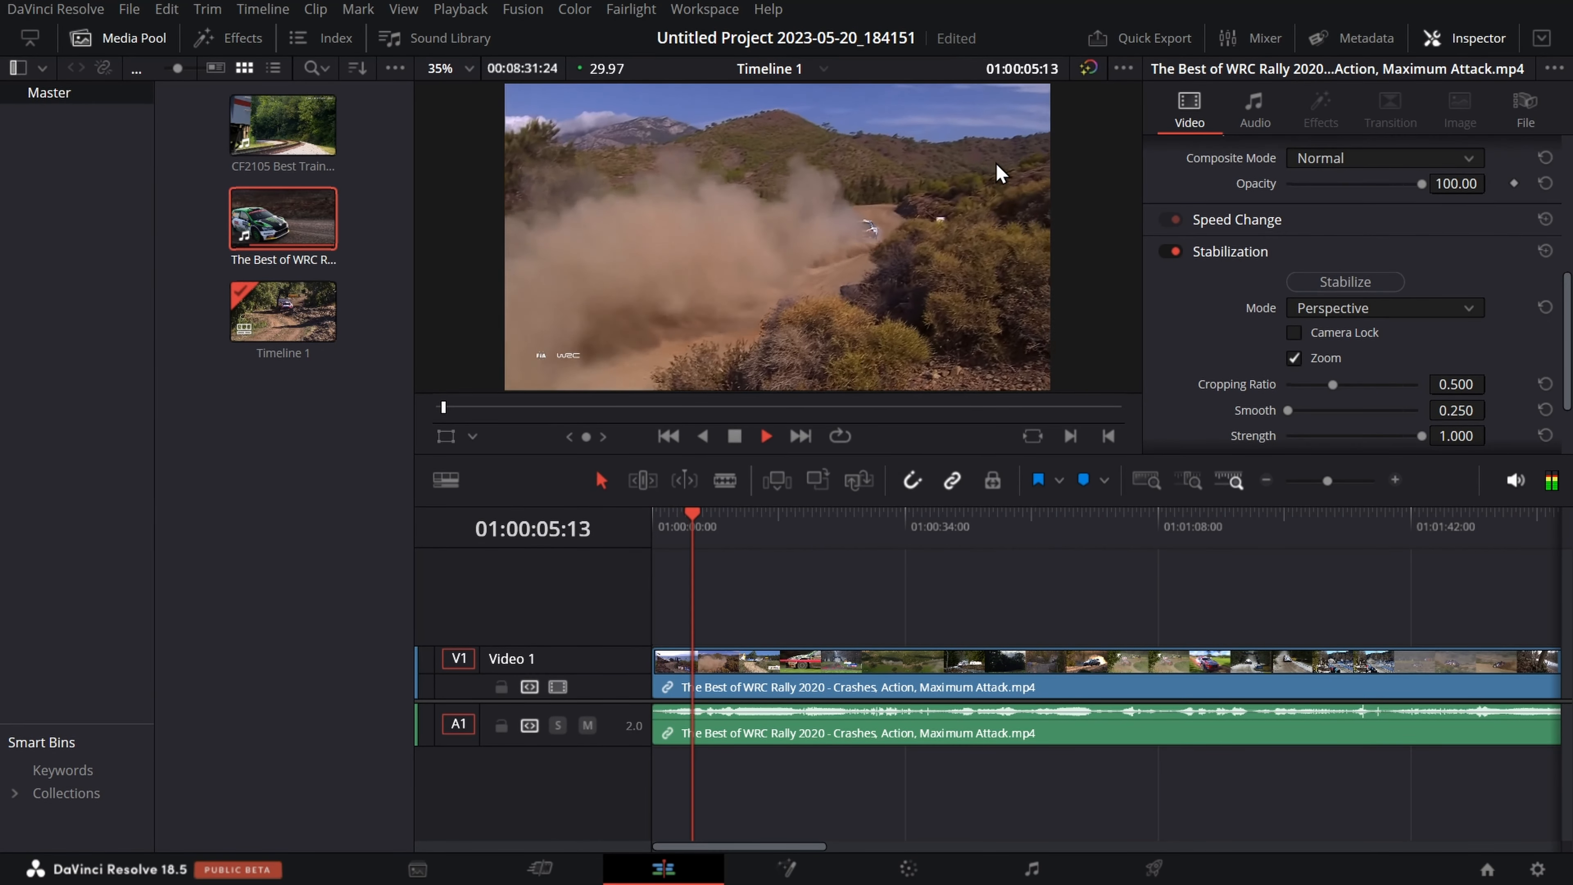
pyautogui.click(733, 438)
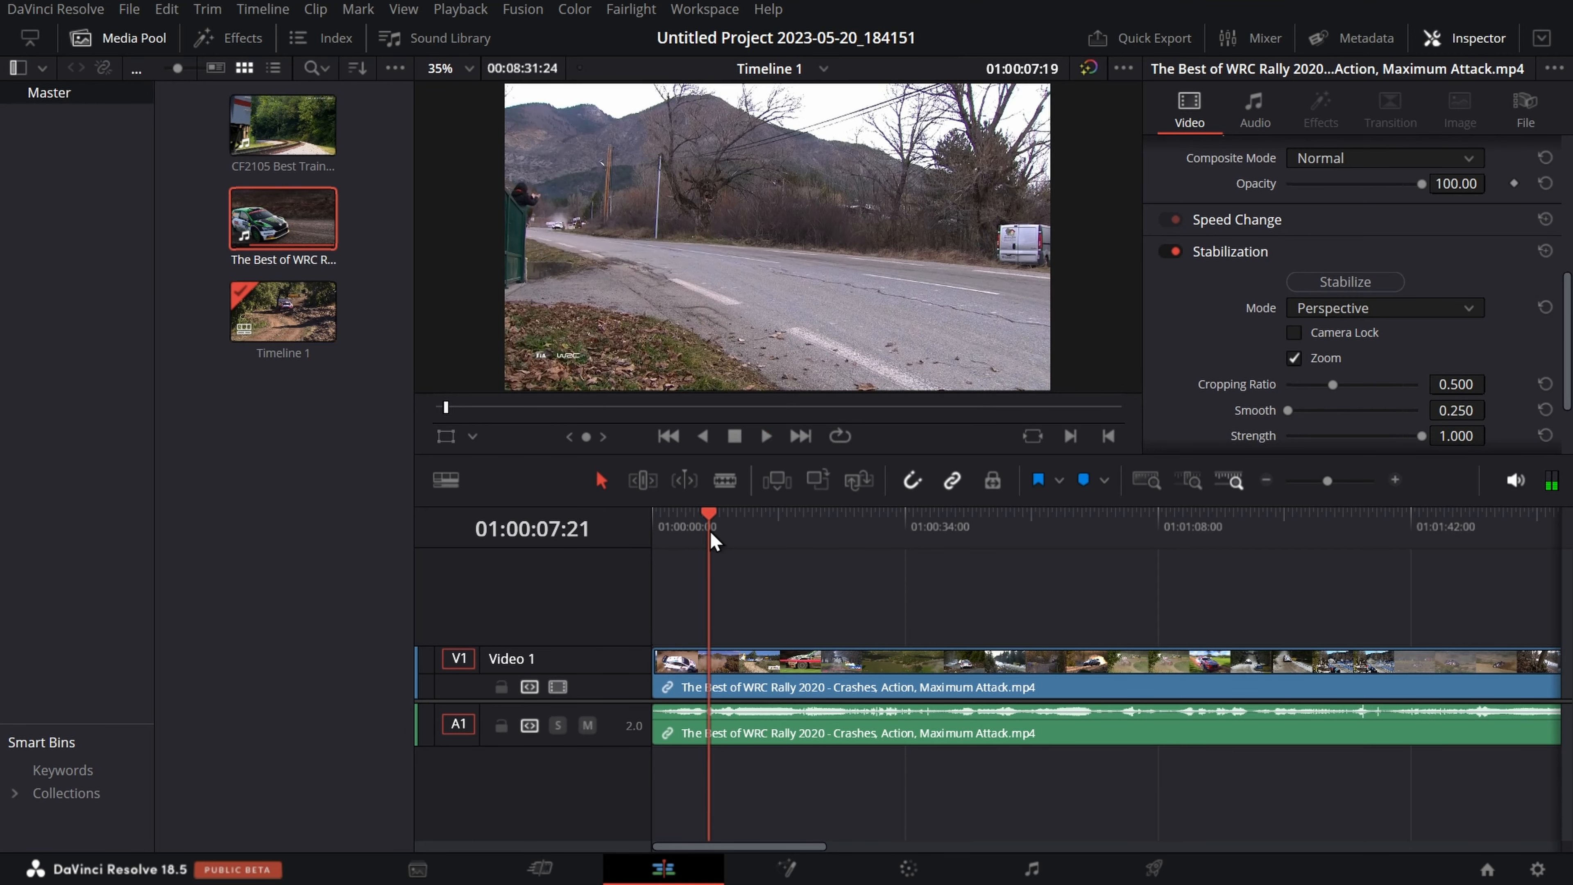
pyautogui.moveTo(711, 534); pyautogui.dragTo(703, 535)
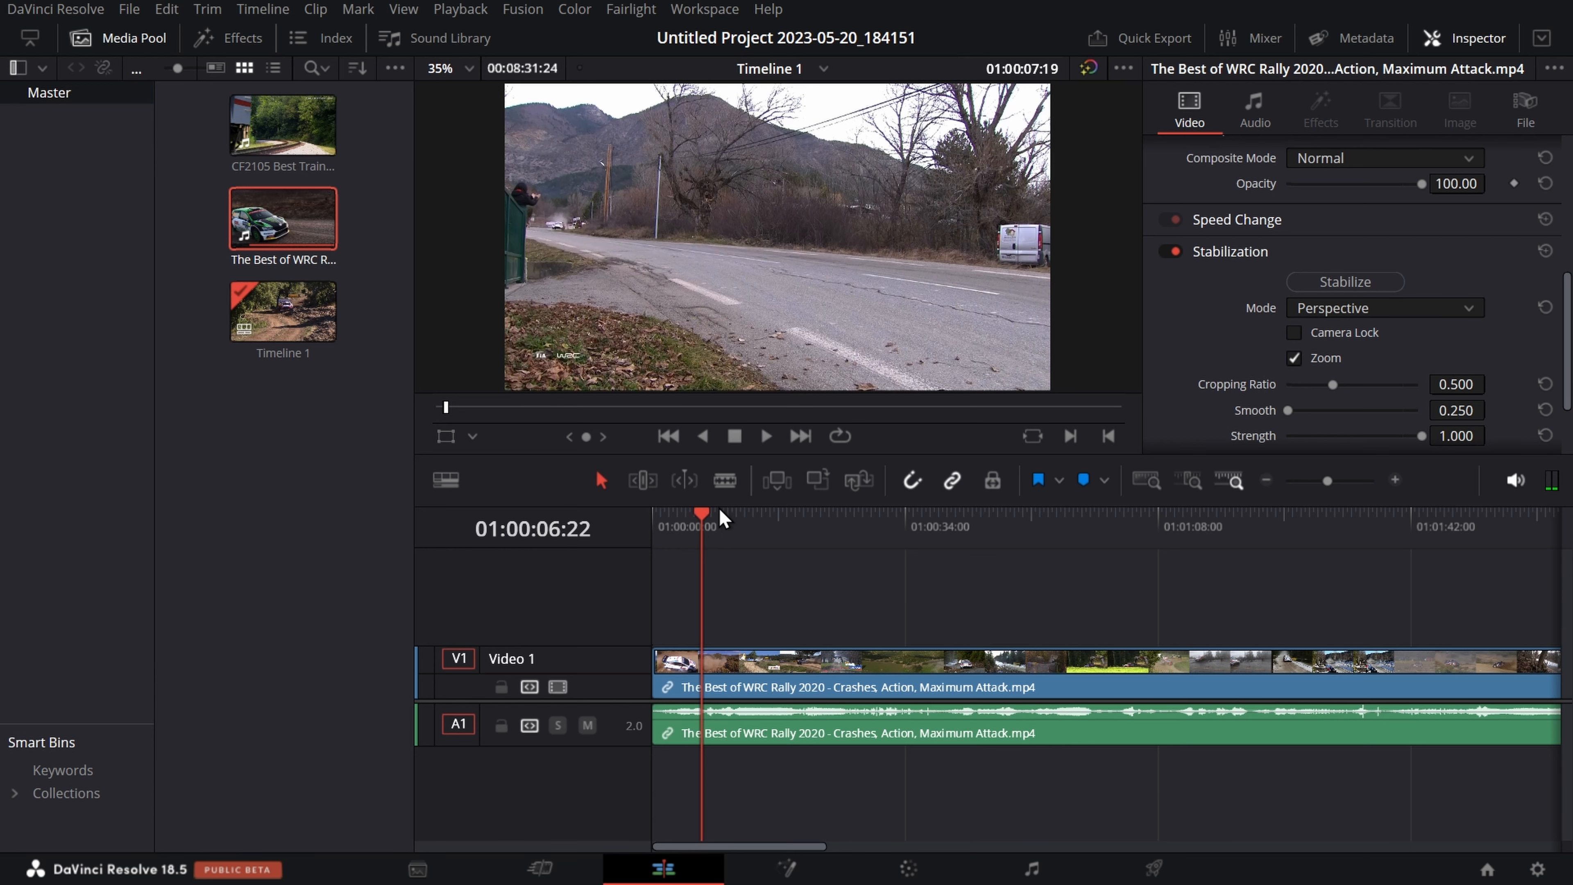
pyautogui.click(766, 437)
pyautogui.click(704, 436)
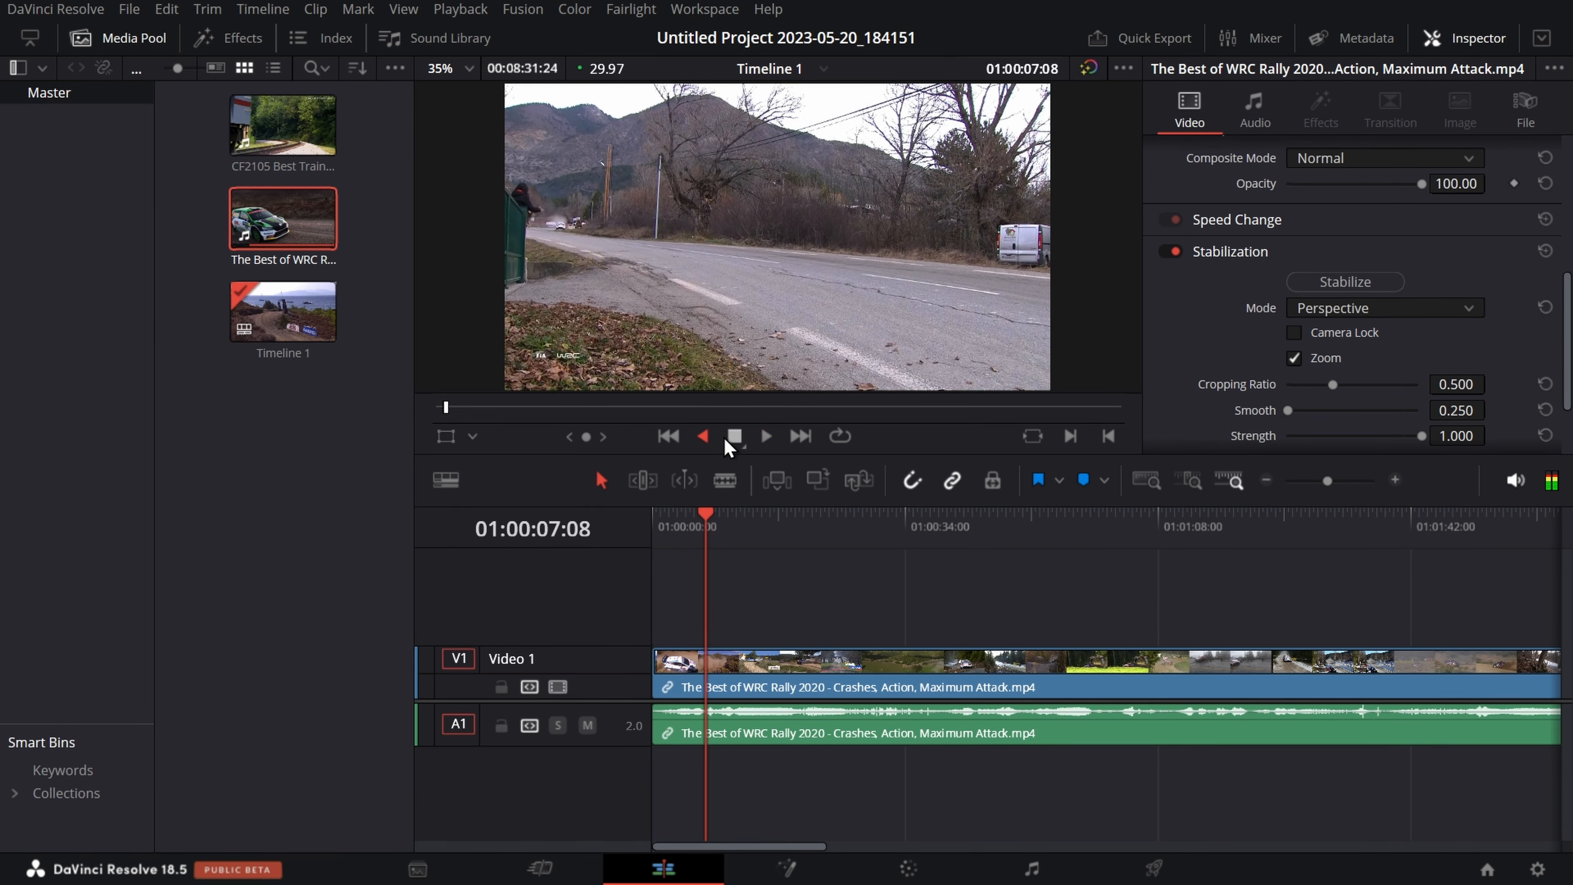
pyautogui.click(733, 436)
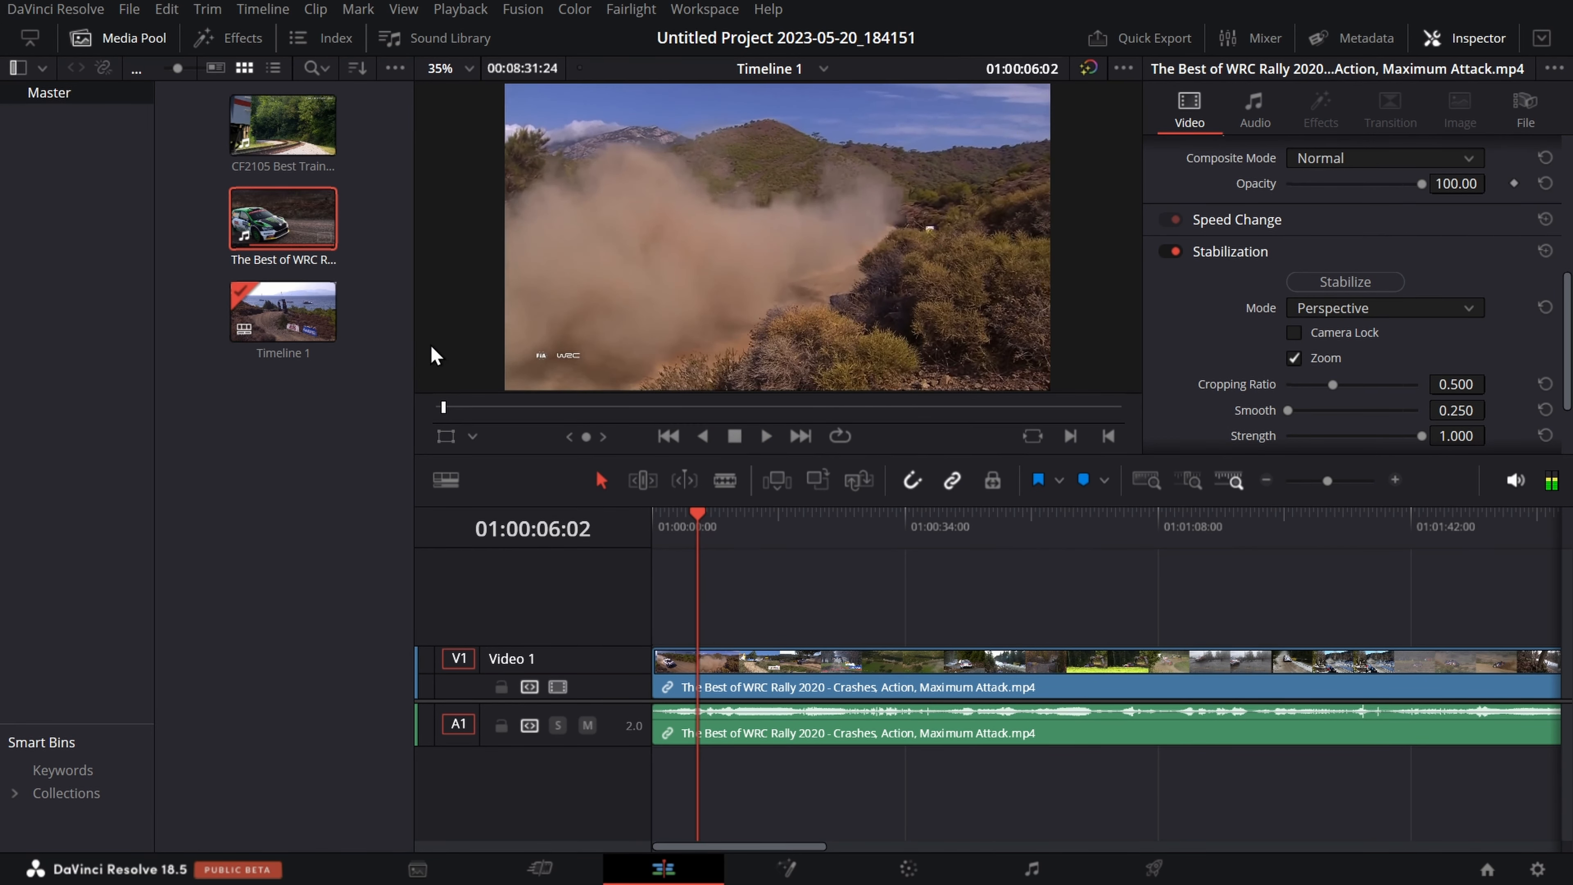
pyautogui.press('q')
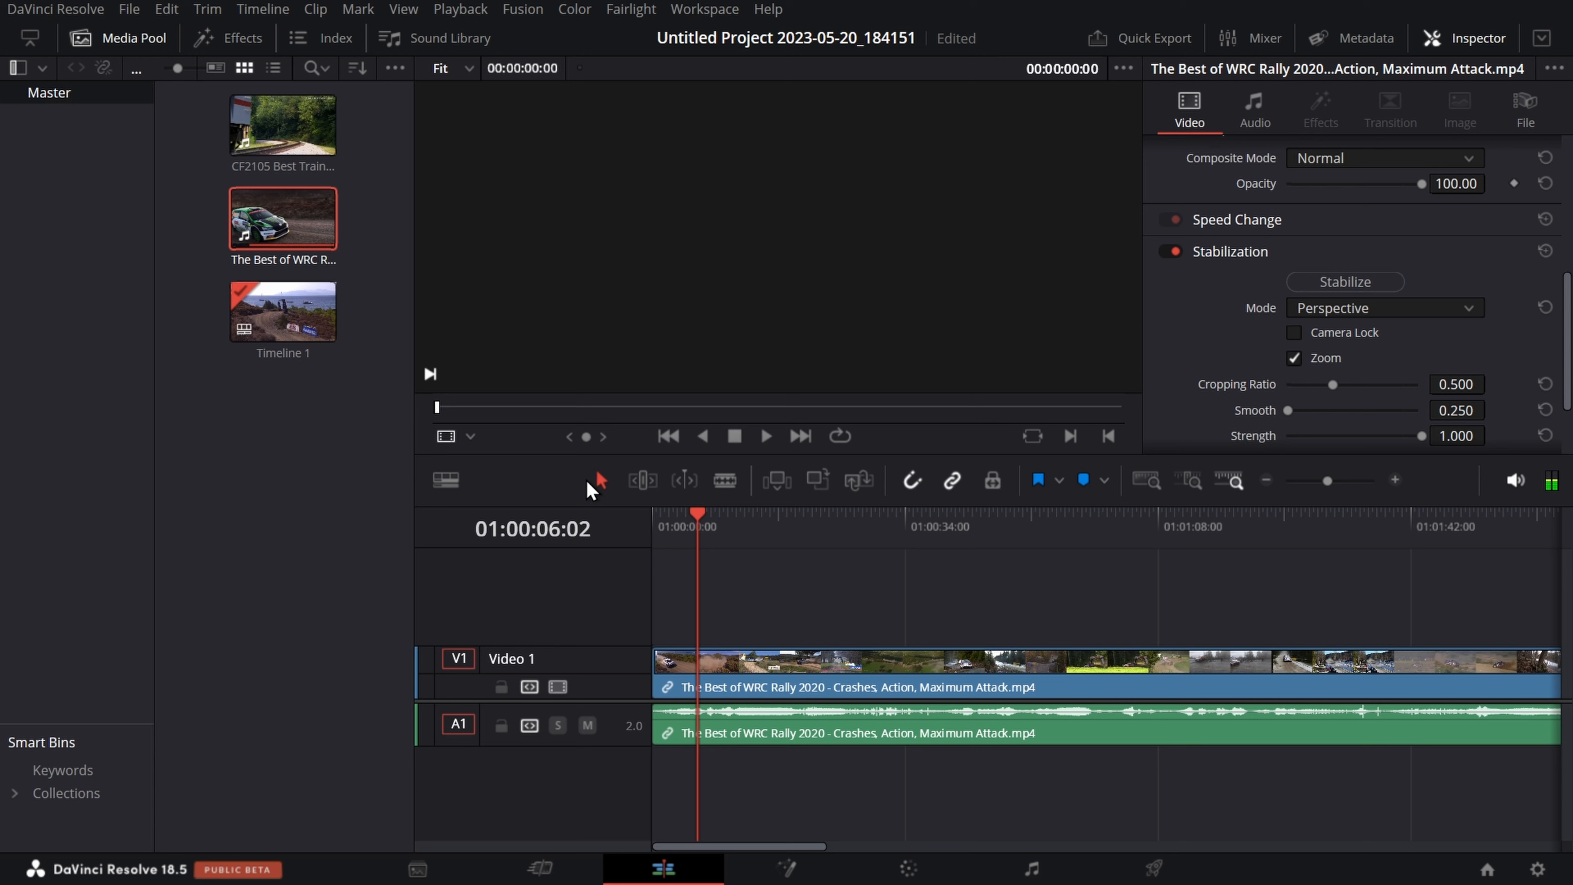
pyautogui.click(722, 481)
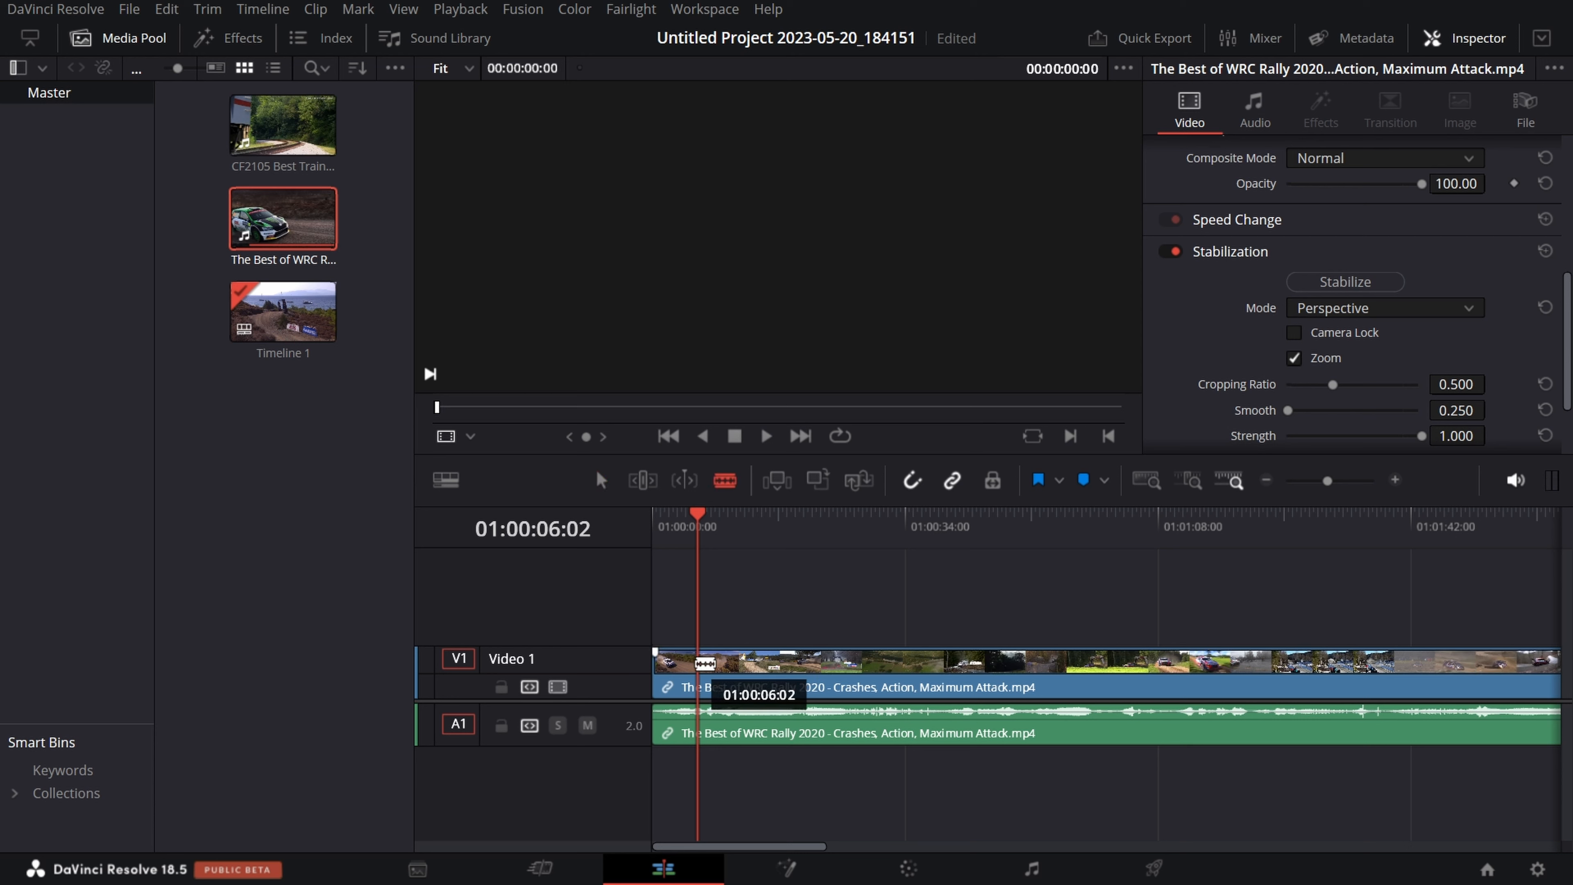
pyautogui.click(699, 663)
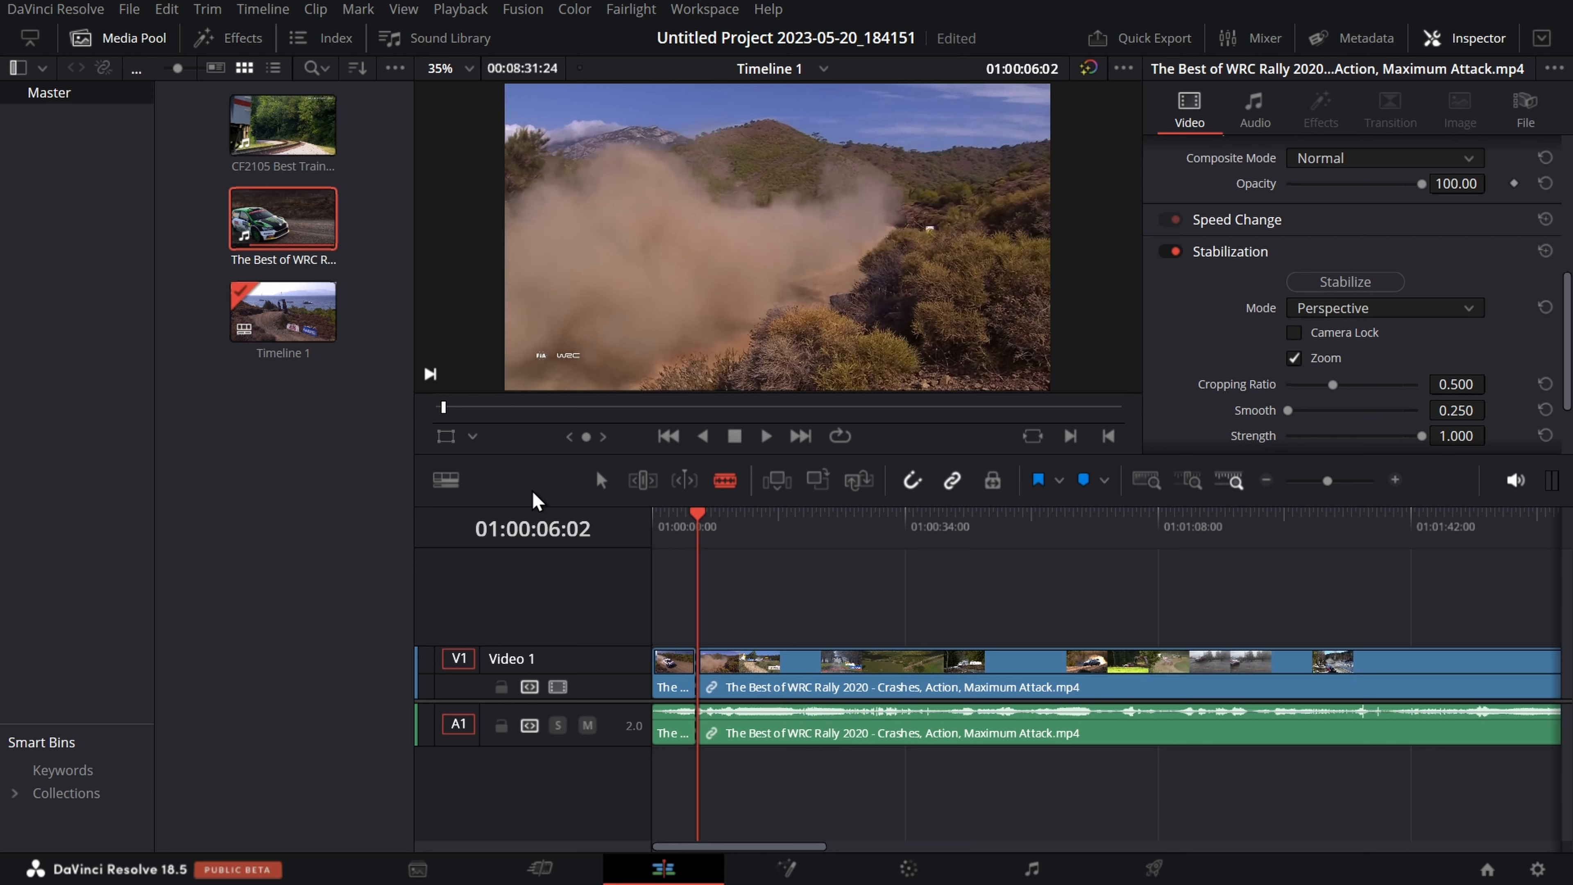
# - Move the long remaining rally footage away to about 01:05:48, leaving the short shot alone at the timeline start
pyautogui.click(600, 480)
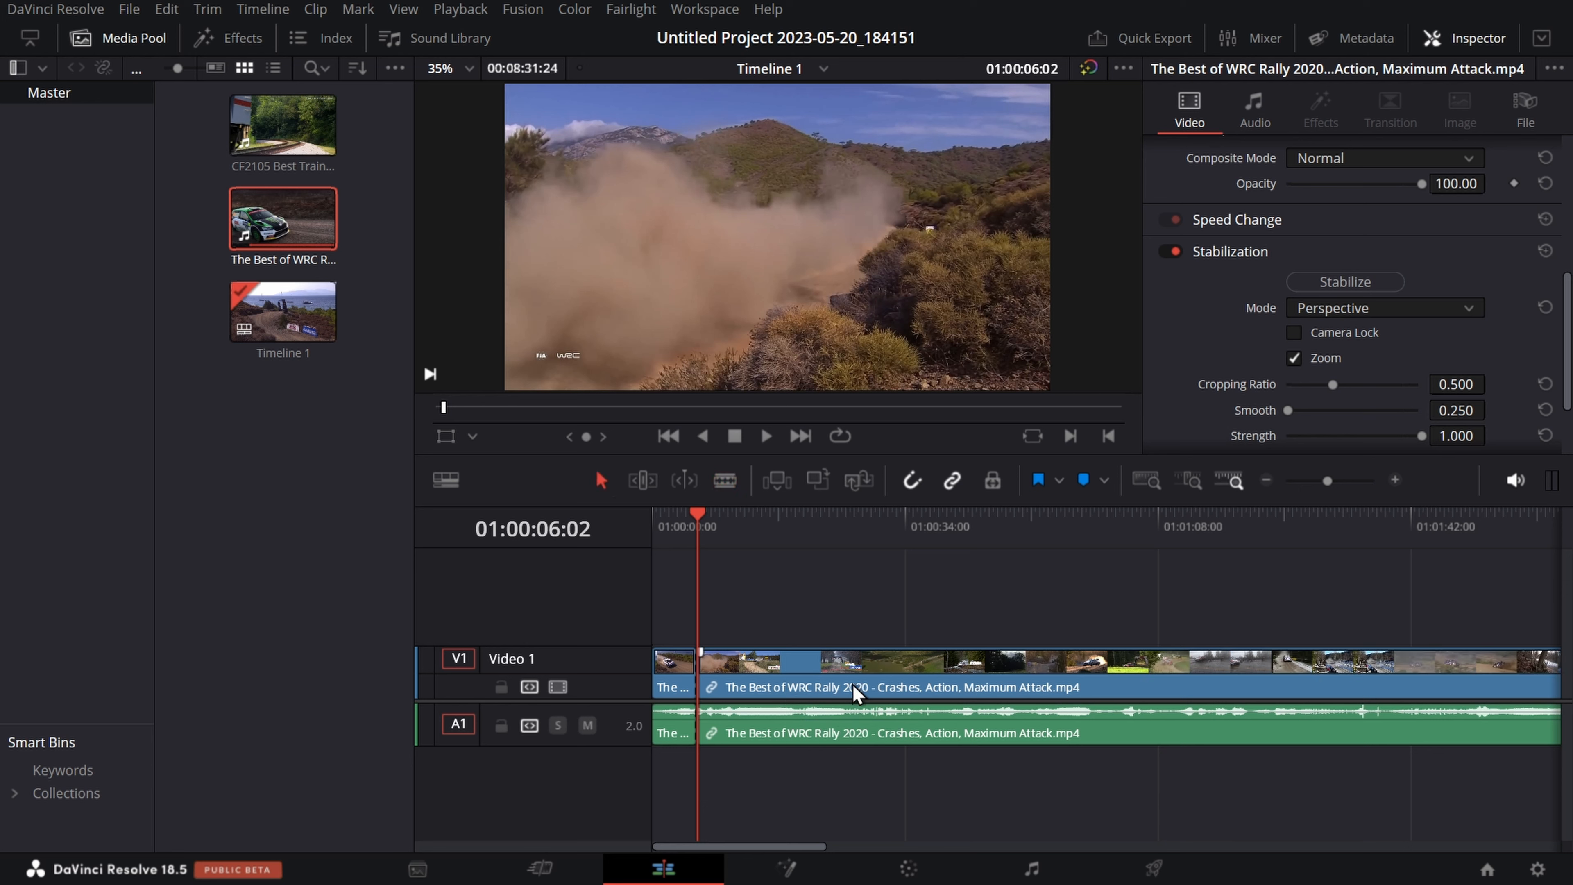
pyautogui.moveTo(858, 688); pyautogui.dragTo(1542, 778)
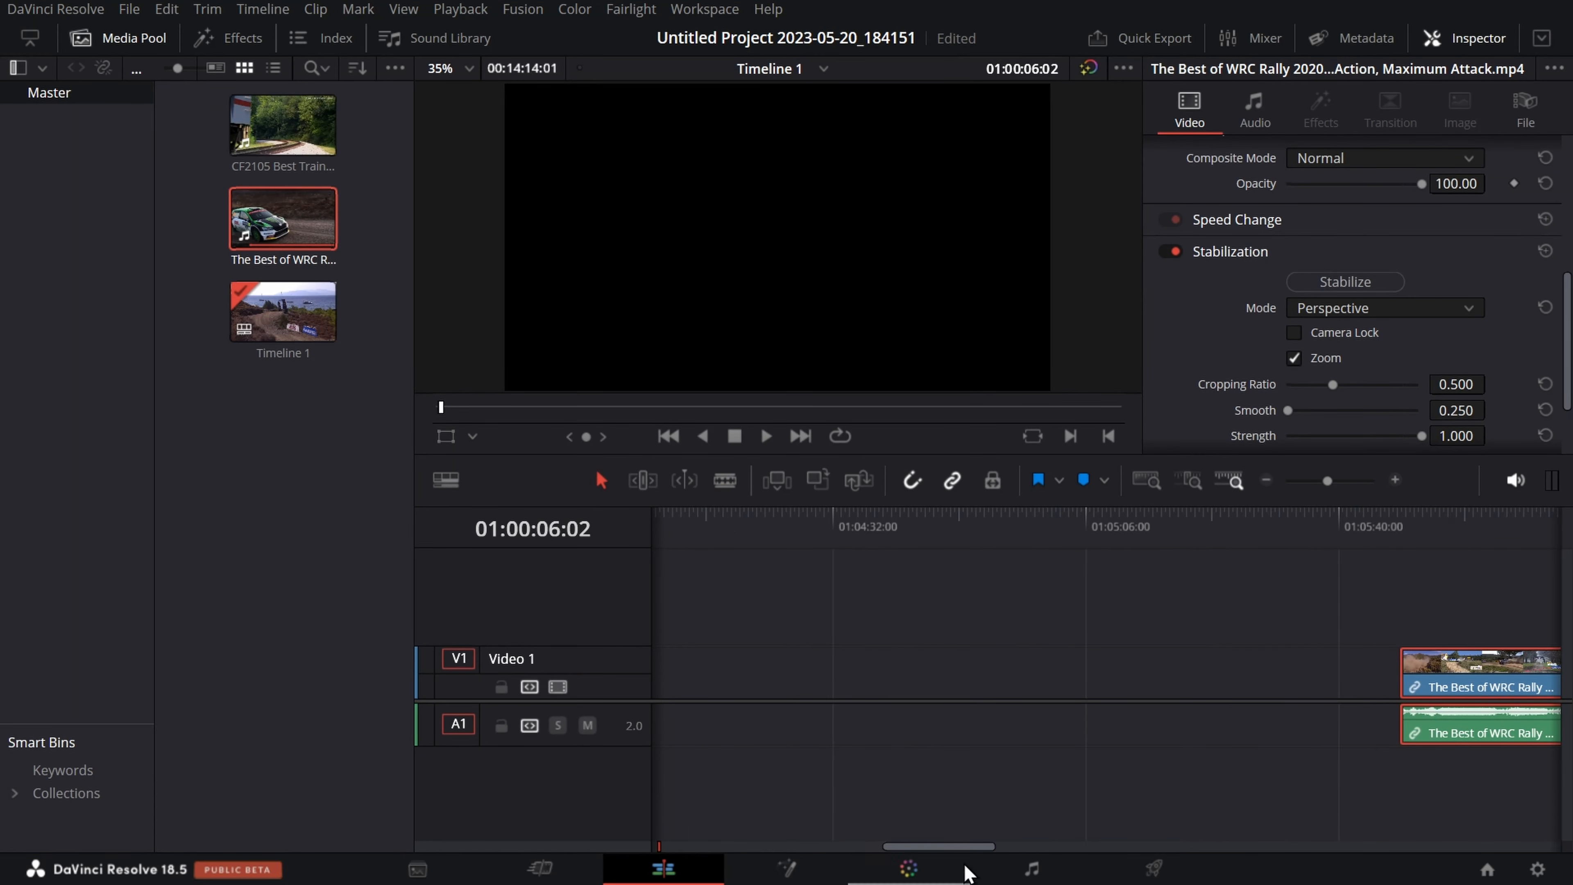
pyautogui.moveTo(967, 843); pyautogui.dragTo(638, 853)
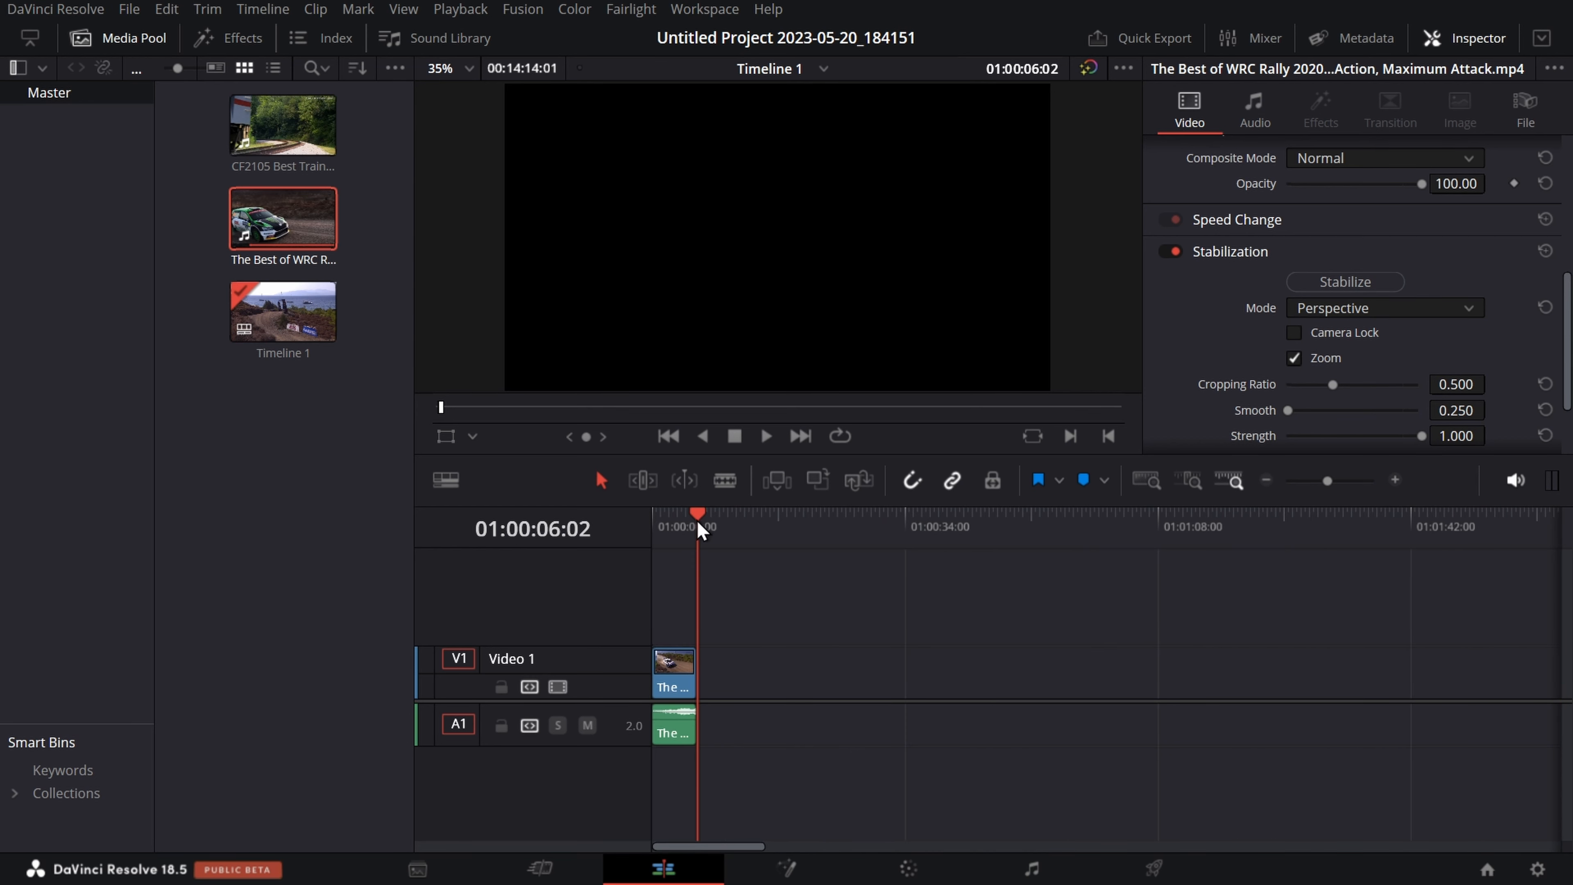
# - Play the isolated rally shot from the timeline start, pausing to examine the car's approach and the camera movement
pyautogui.moveTo(698, 522); pyautogui.dragTo(652, 522)
pyautogui.click(765, 436)
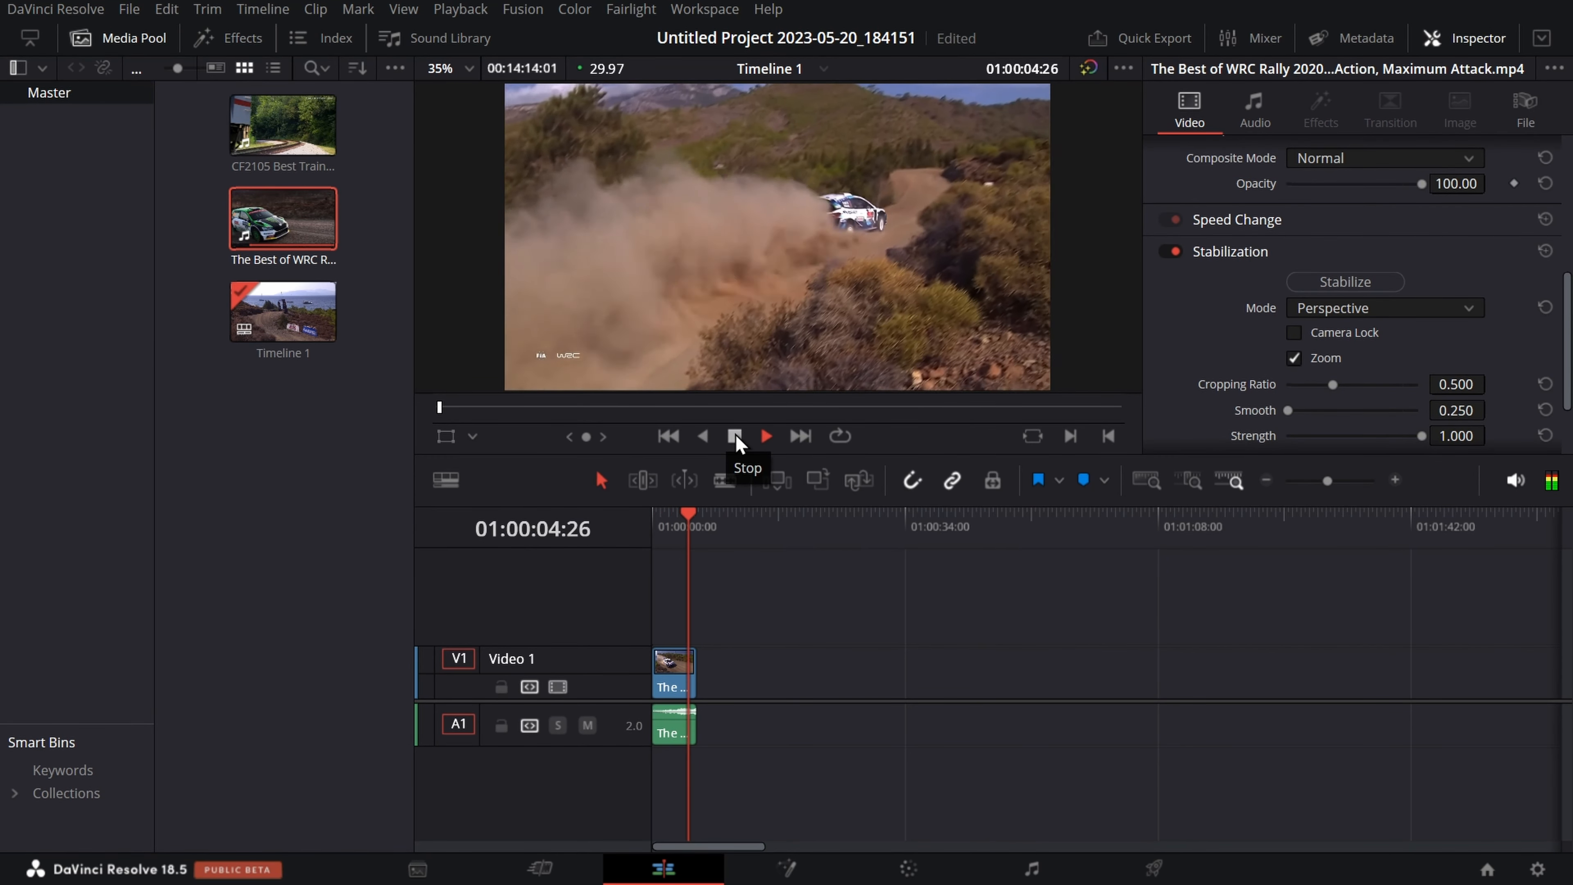
pyautogui.click(735, 436)
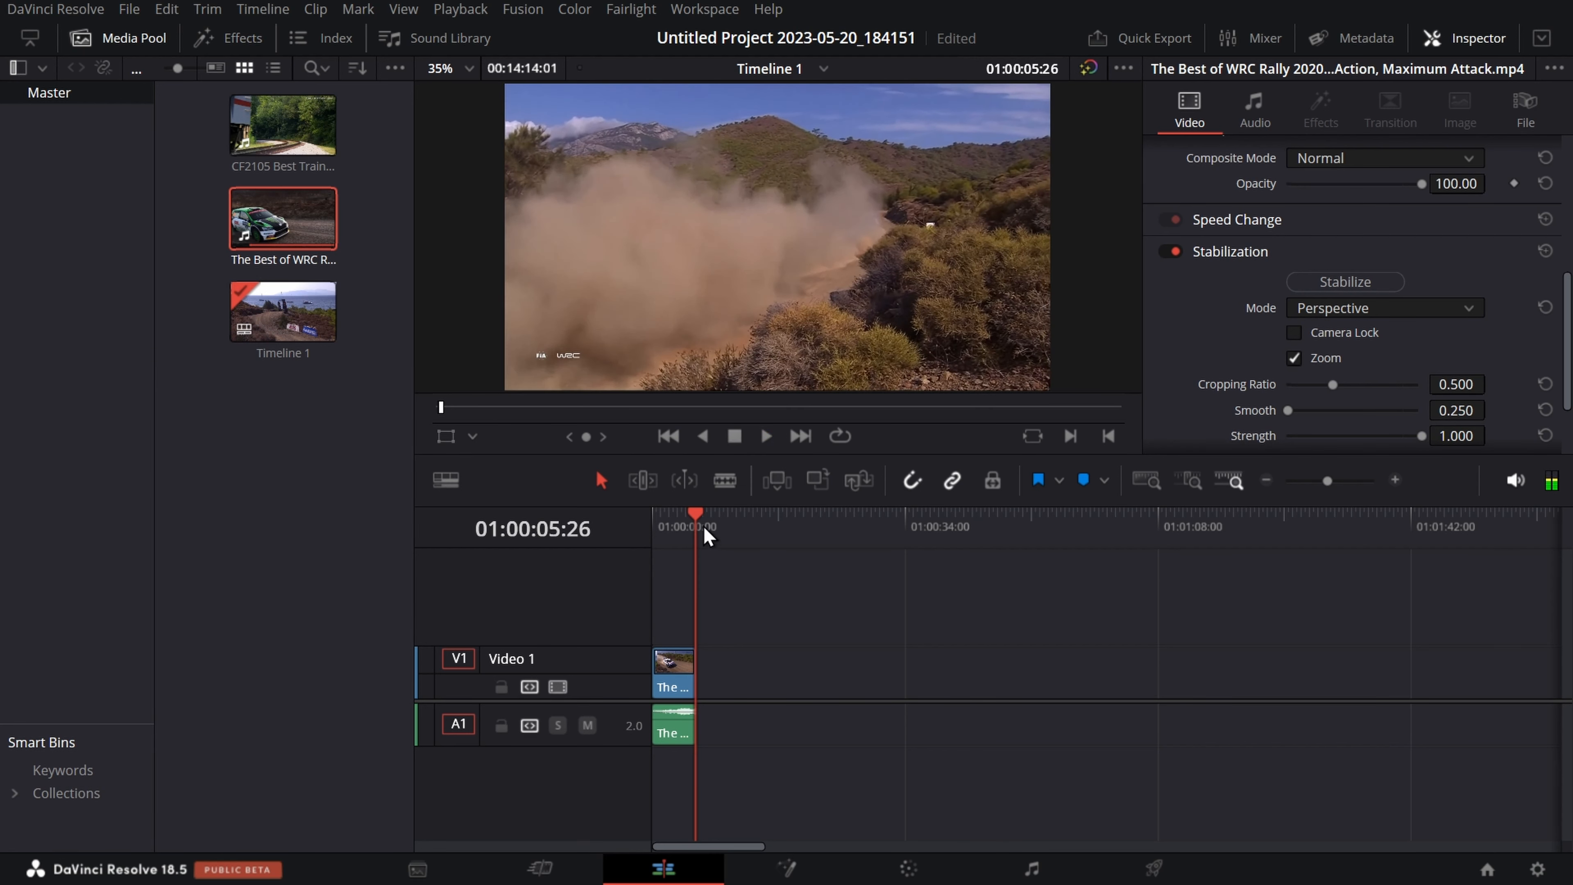
pyautogui.moveTo(698, 520); pyautogui.dragTo(664, 529)
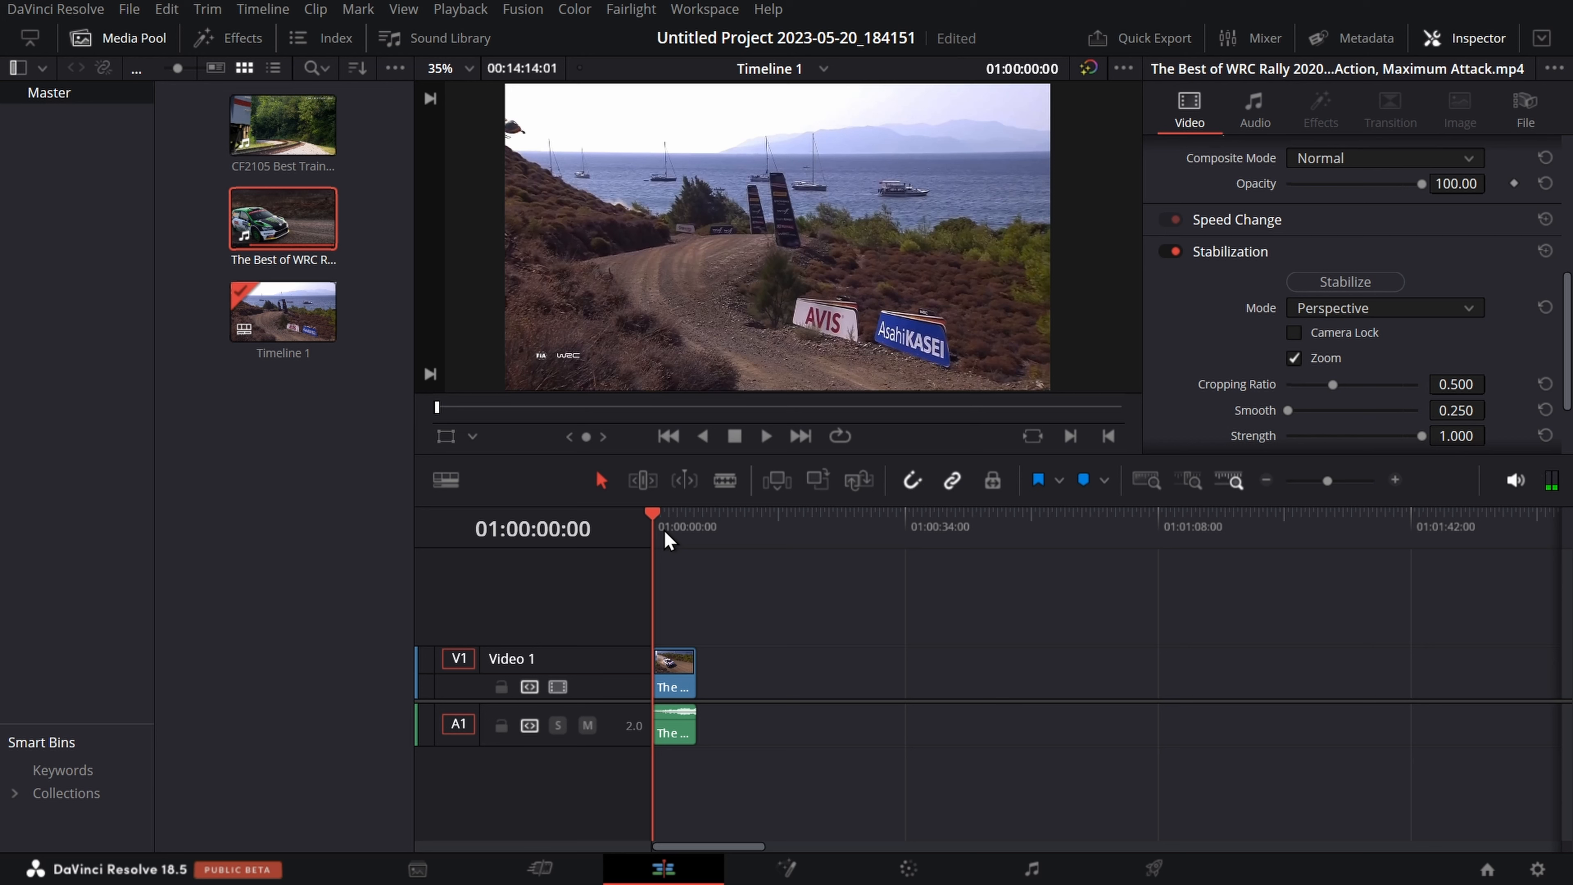
pyautogui.rightClick(664, 529)
pyautogui.click(1182, 639)
pyautogui.press('space')
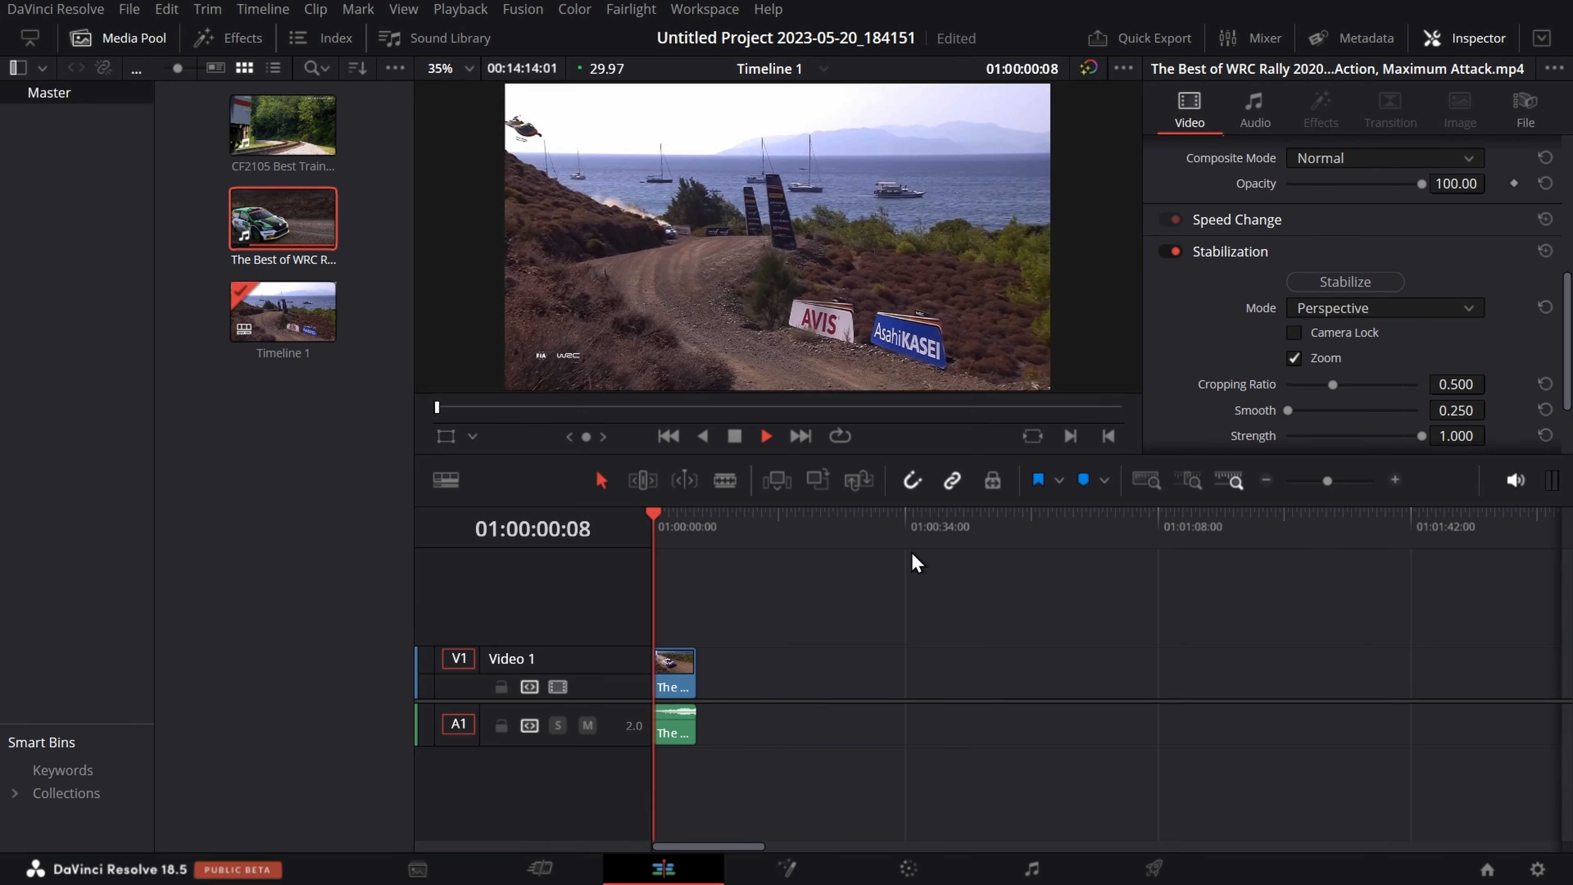
pyautogui.press('space')
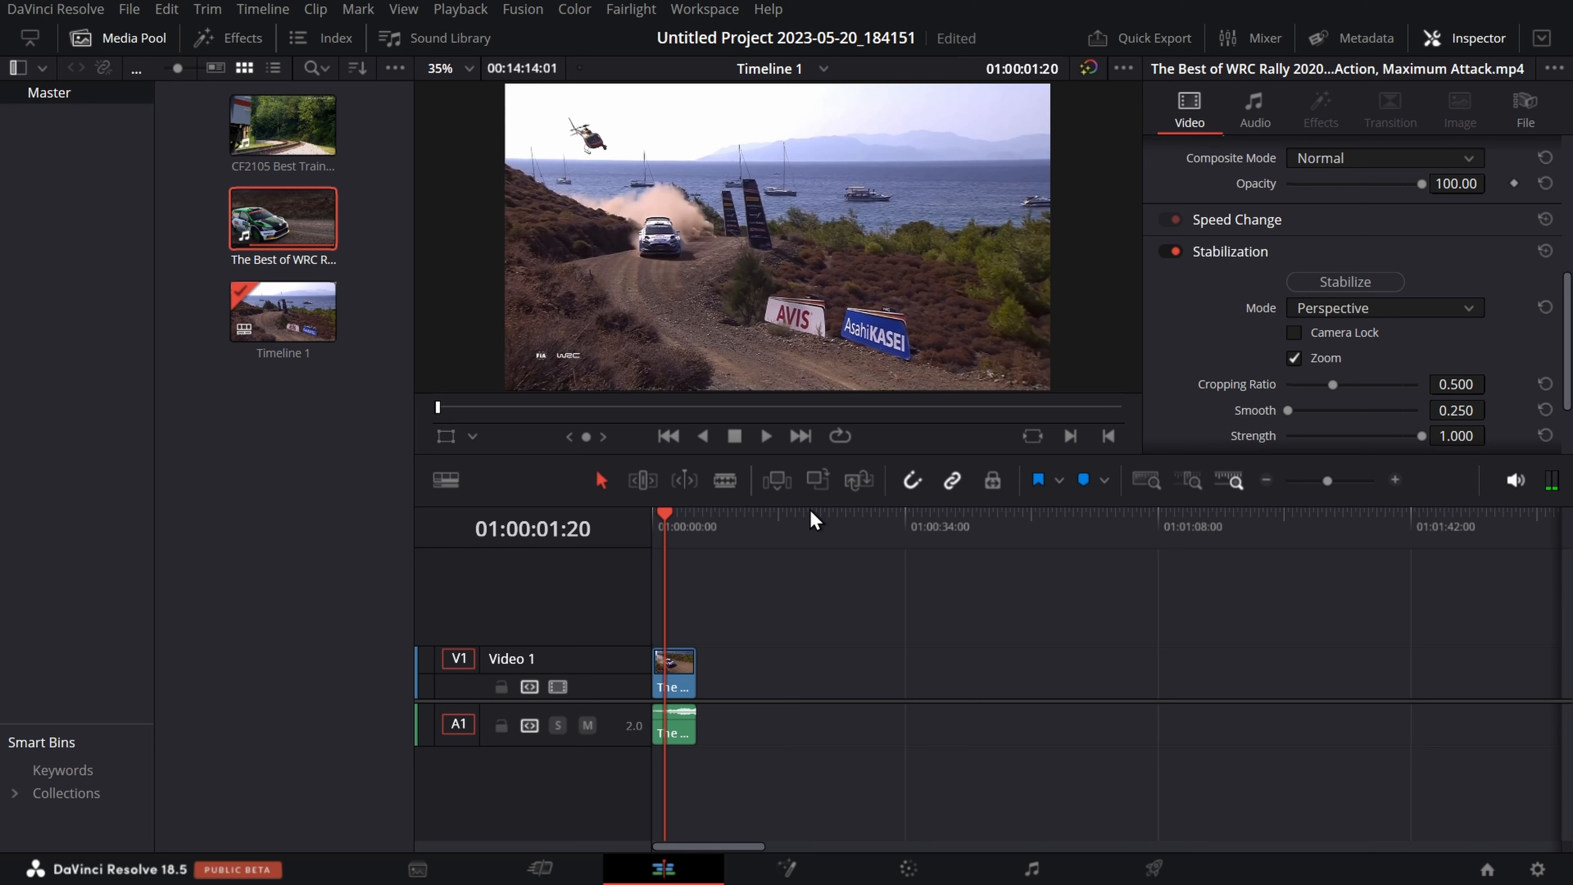
pyautogui.press('space')
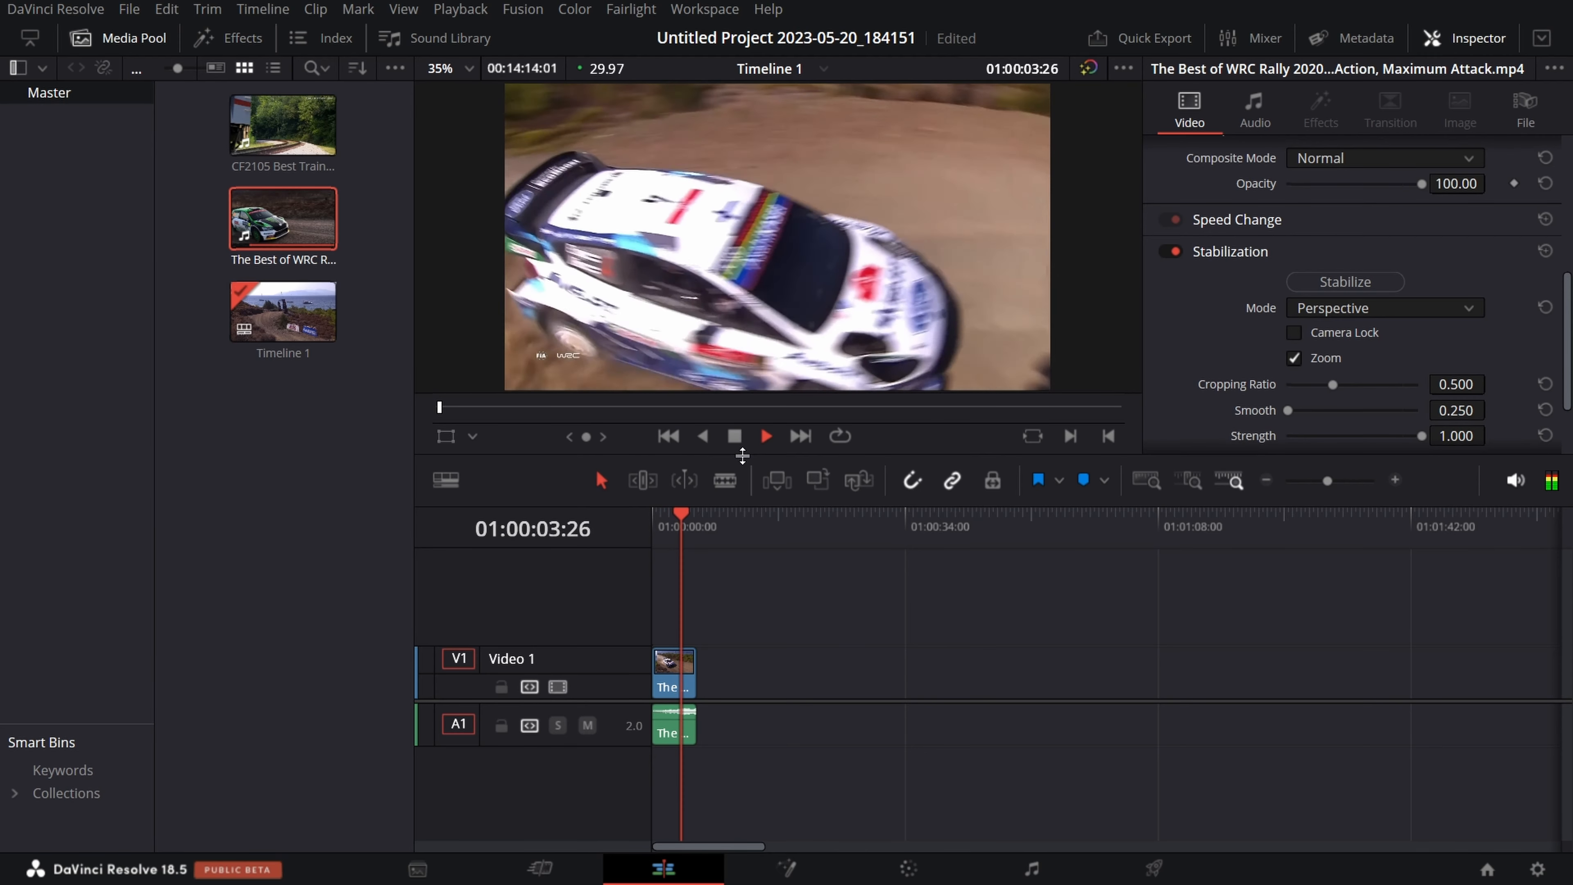
# - Play the rest of the isolated rally shot and return the playhead to the timeline start
pyautogui.press('space')
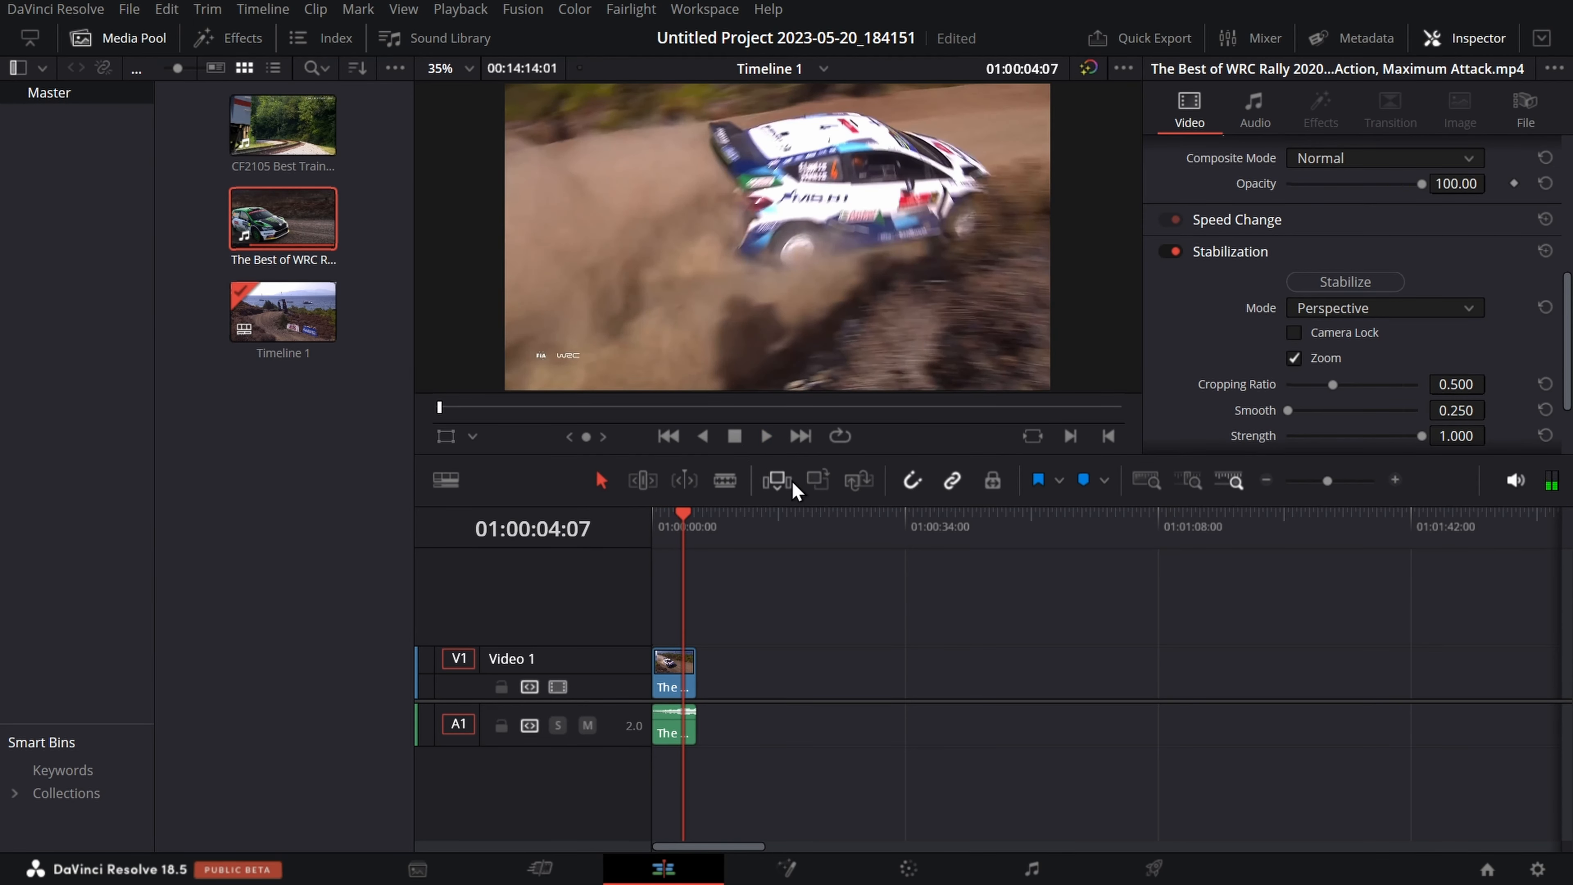
pyautogui.press('space')
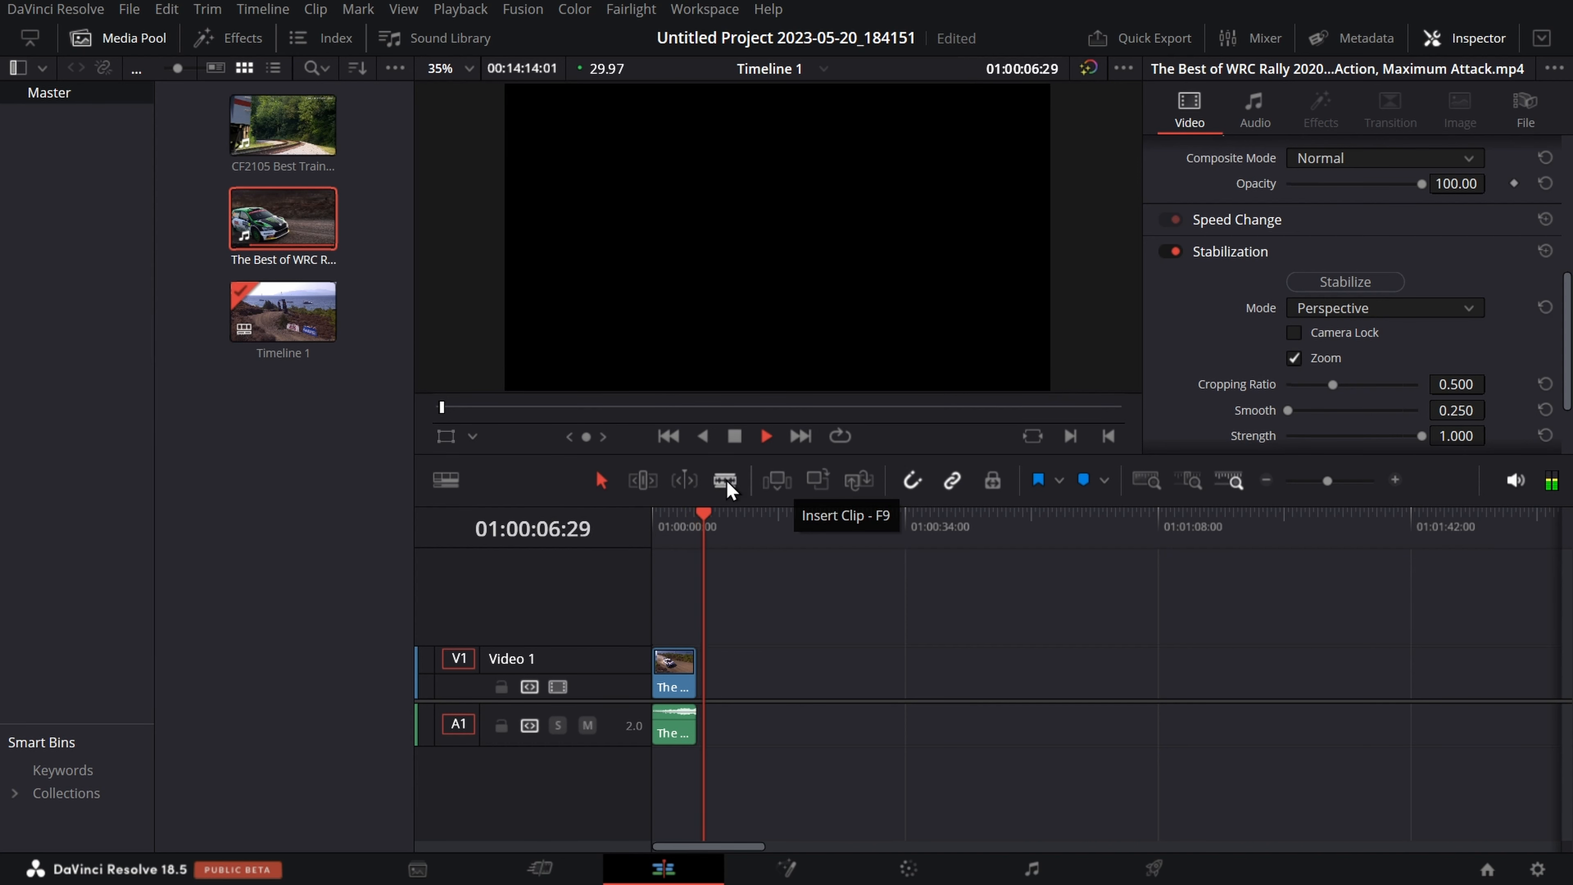
pyautogui.moveTo(708, 537); pyautogui.dragTo(642, 539)
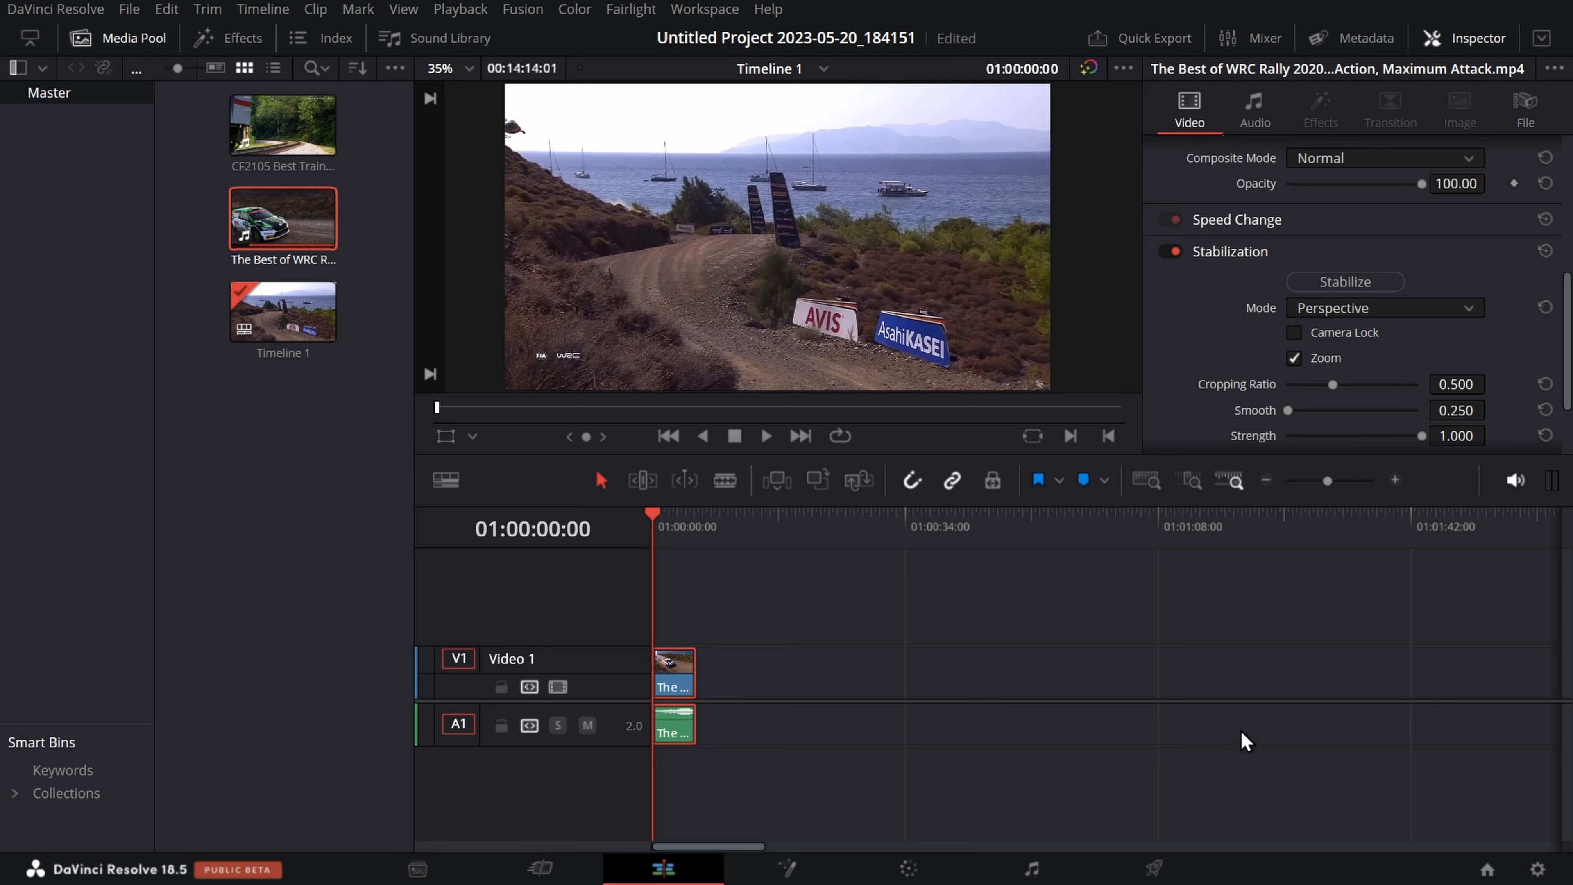
# - Hide the media pool, zoom the timeline so the rally clip fills its width, and enlarge the Video 1 track height
pyautogui.click(112, 45)
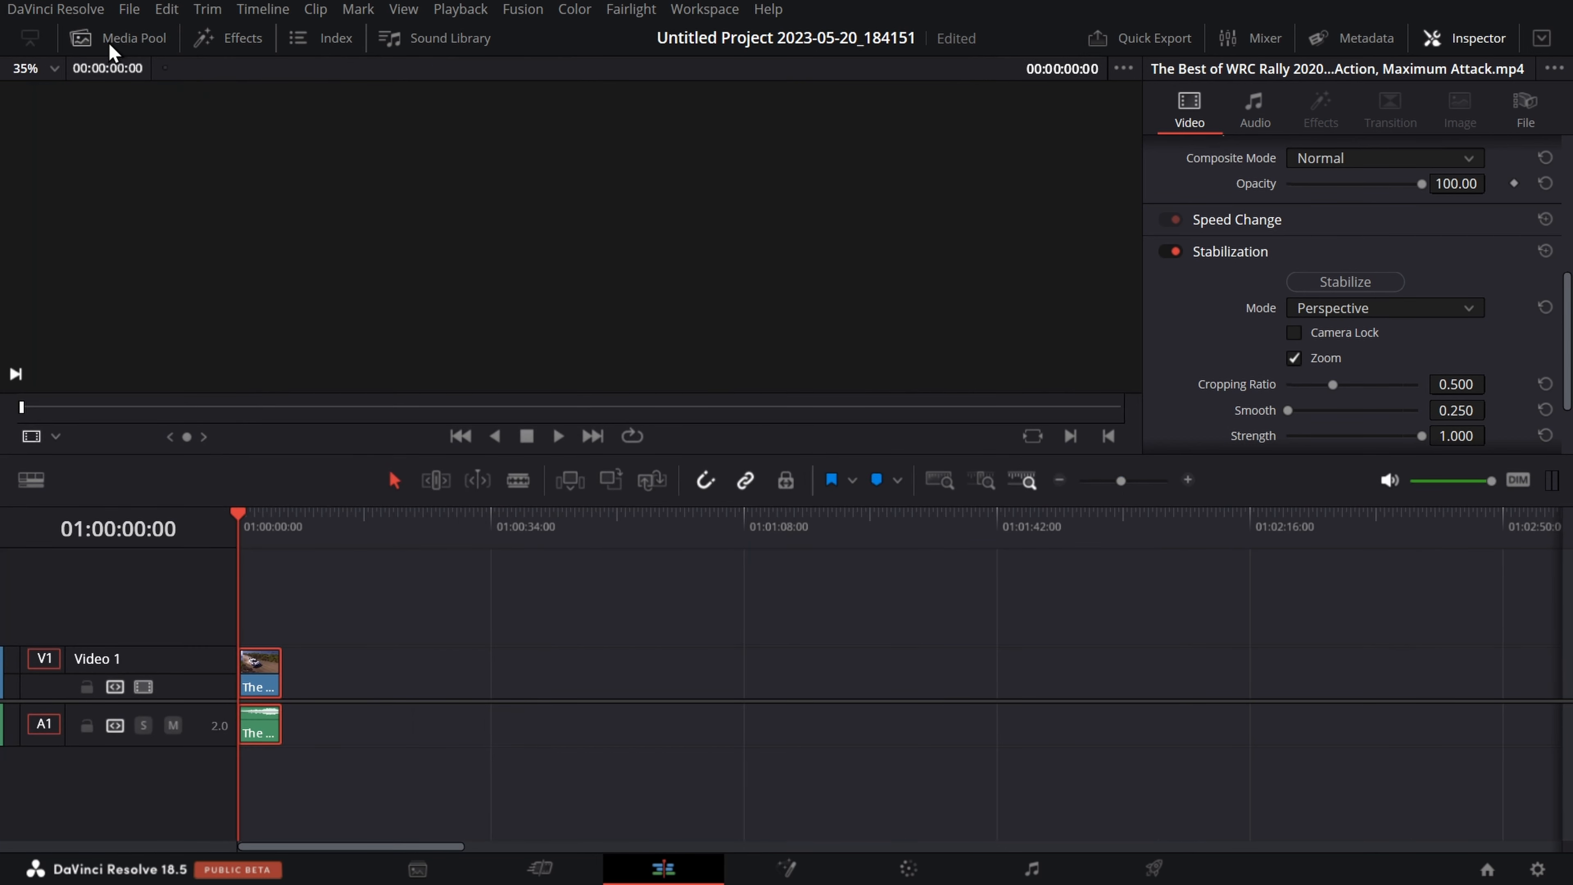
pyautogui.hscroll(3, 527, 637)
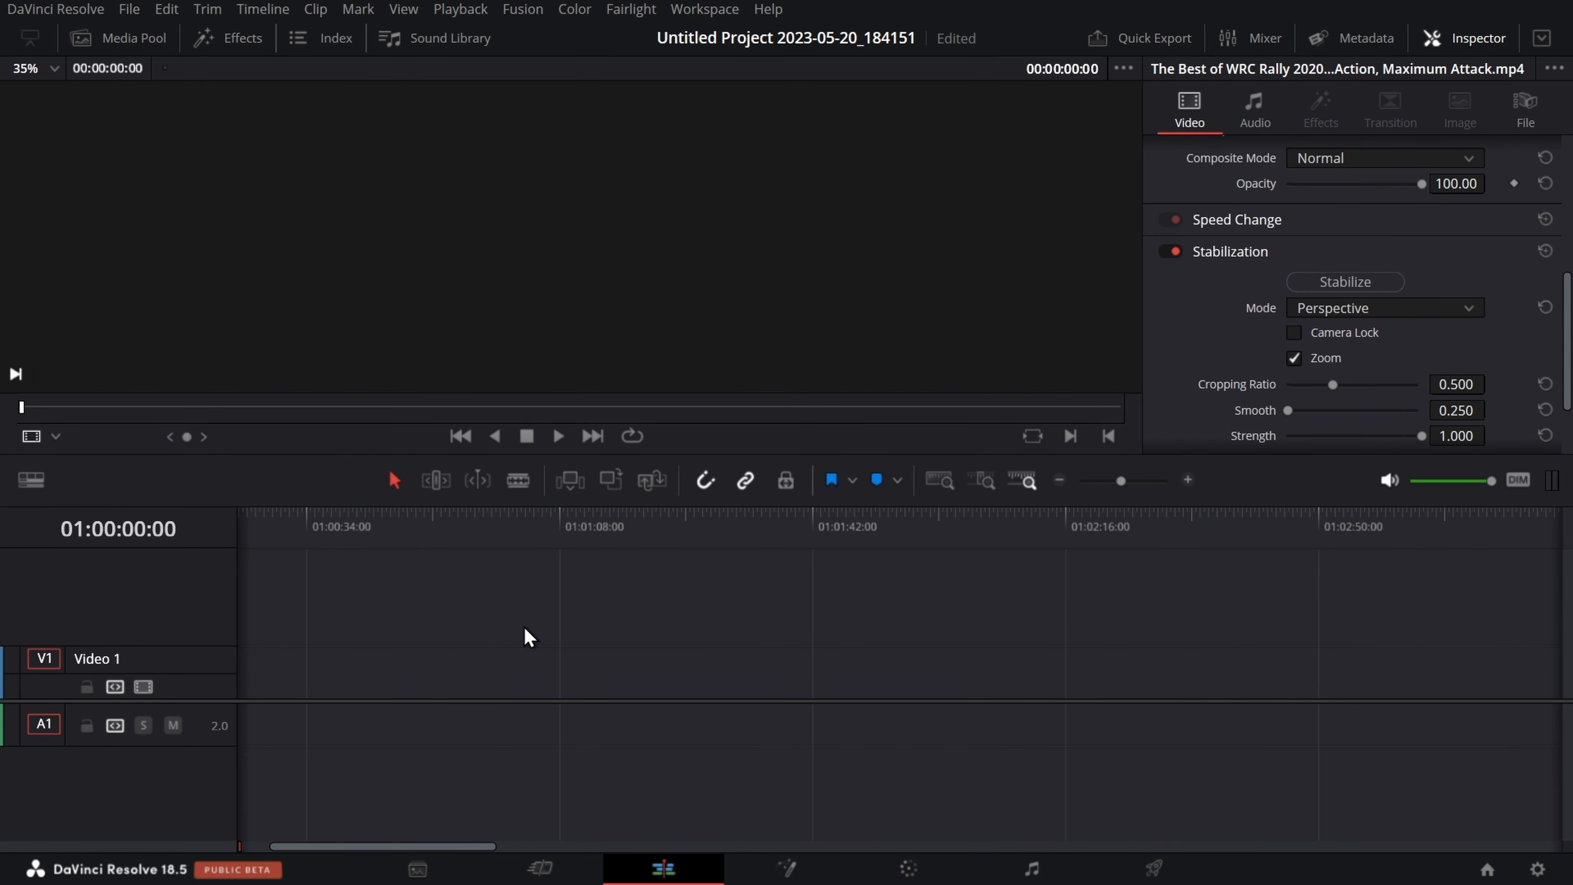
pyautogui.hscroll(-3, 526, 637)
pyautogui.scroll(6, 526, 637)
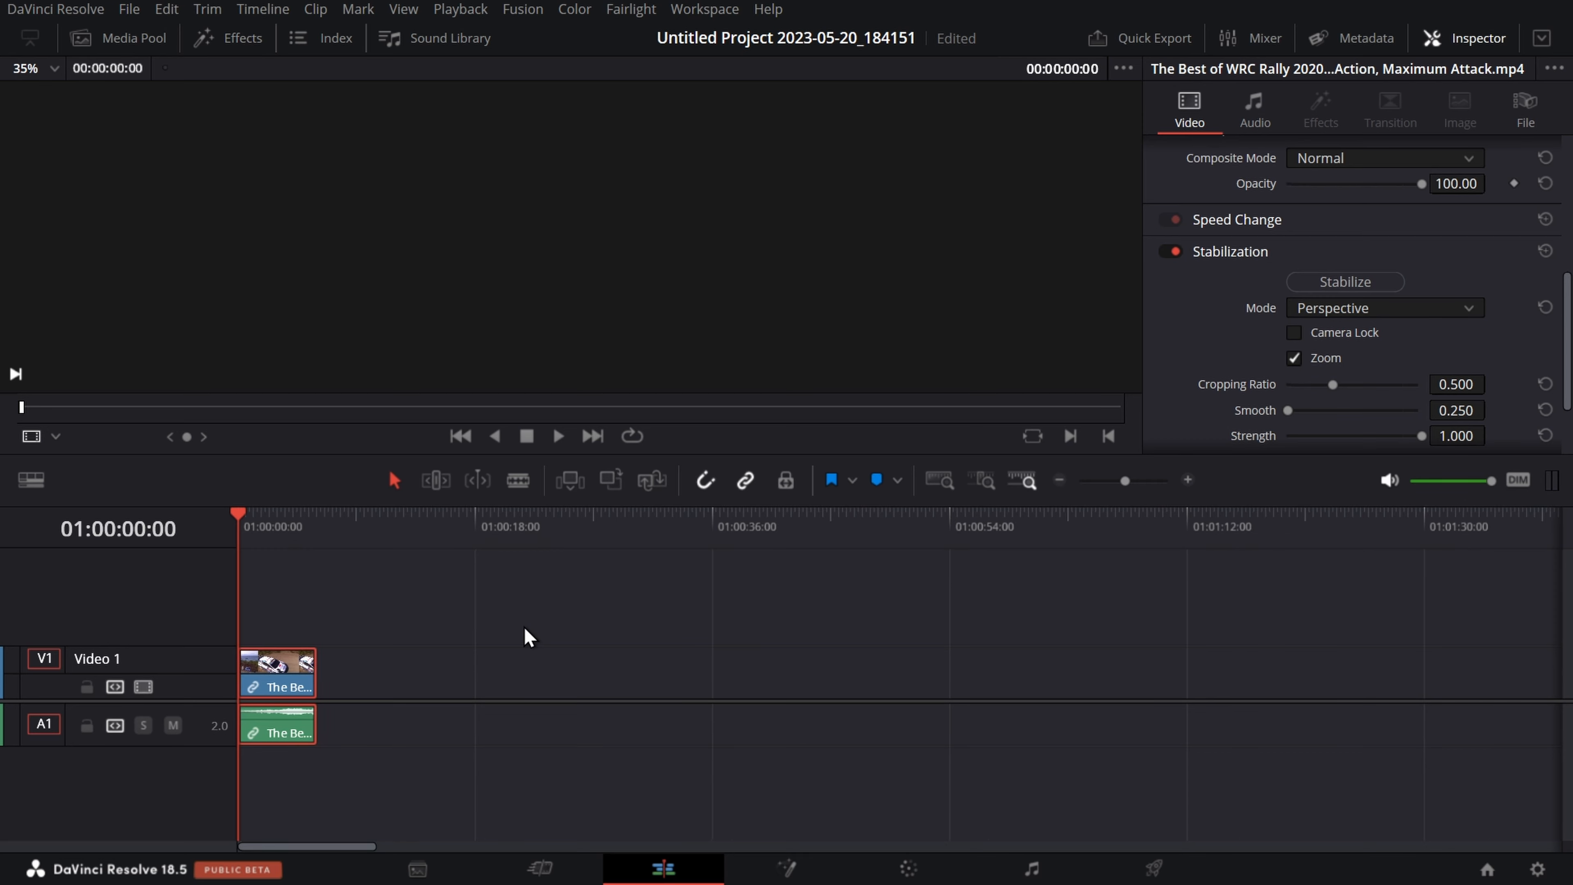
pyautogui.scroll(3, 579, 609)
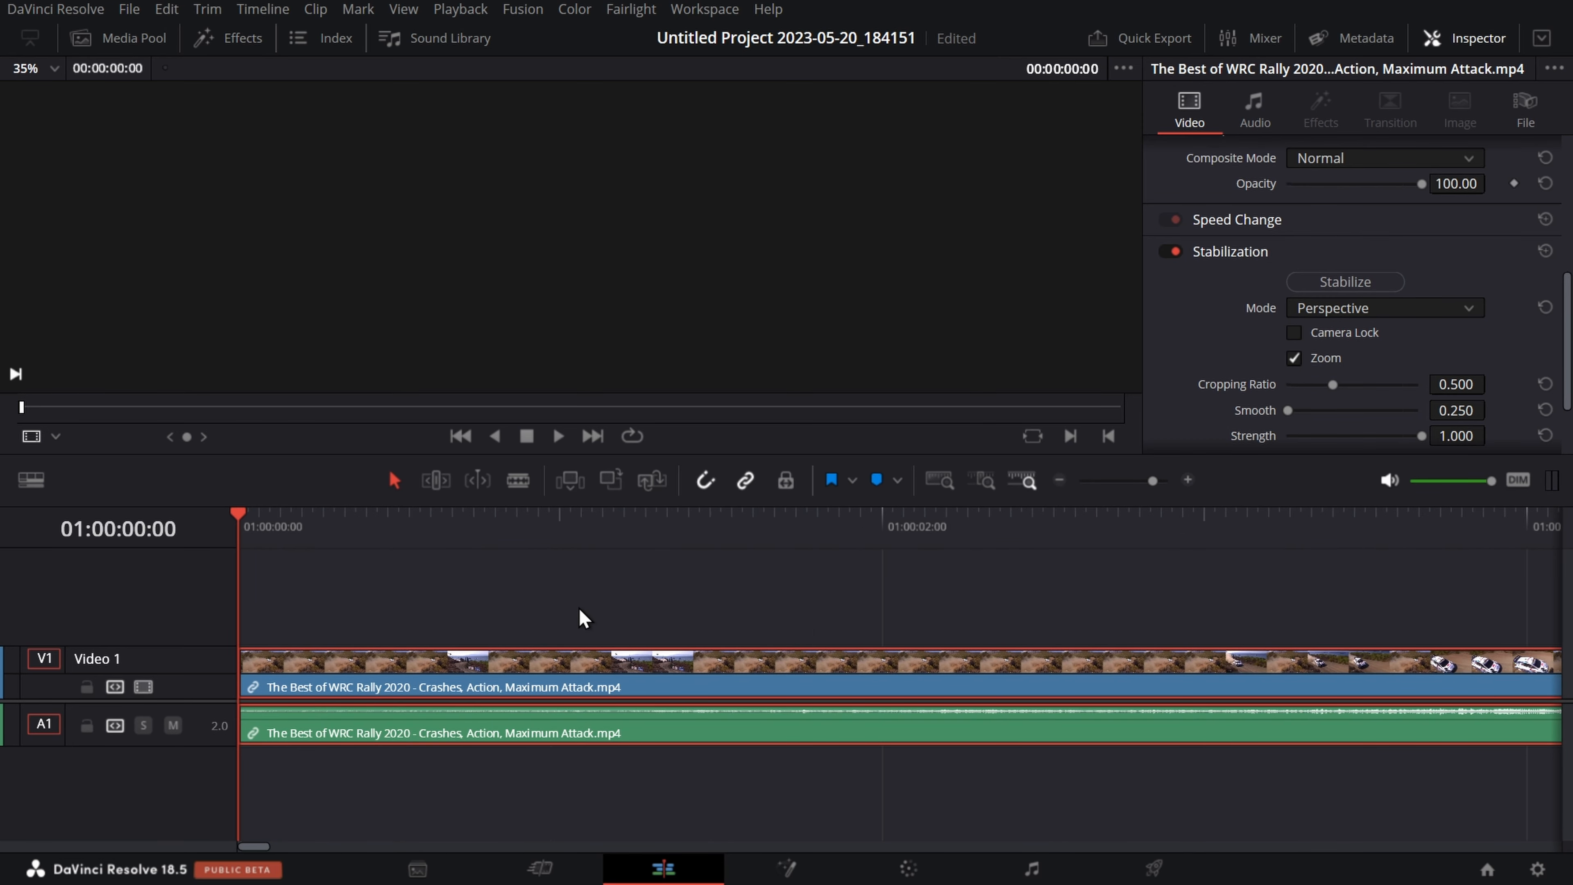
pyautogui.scroll(-4, 580, 608)
pyautogui.scroll(-1, 580, 618)
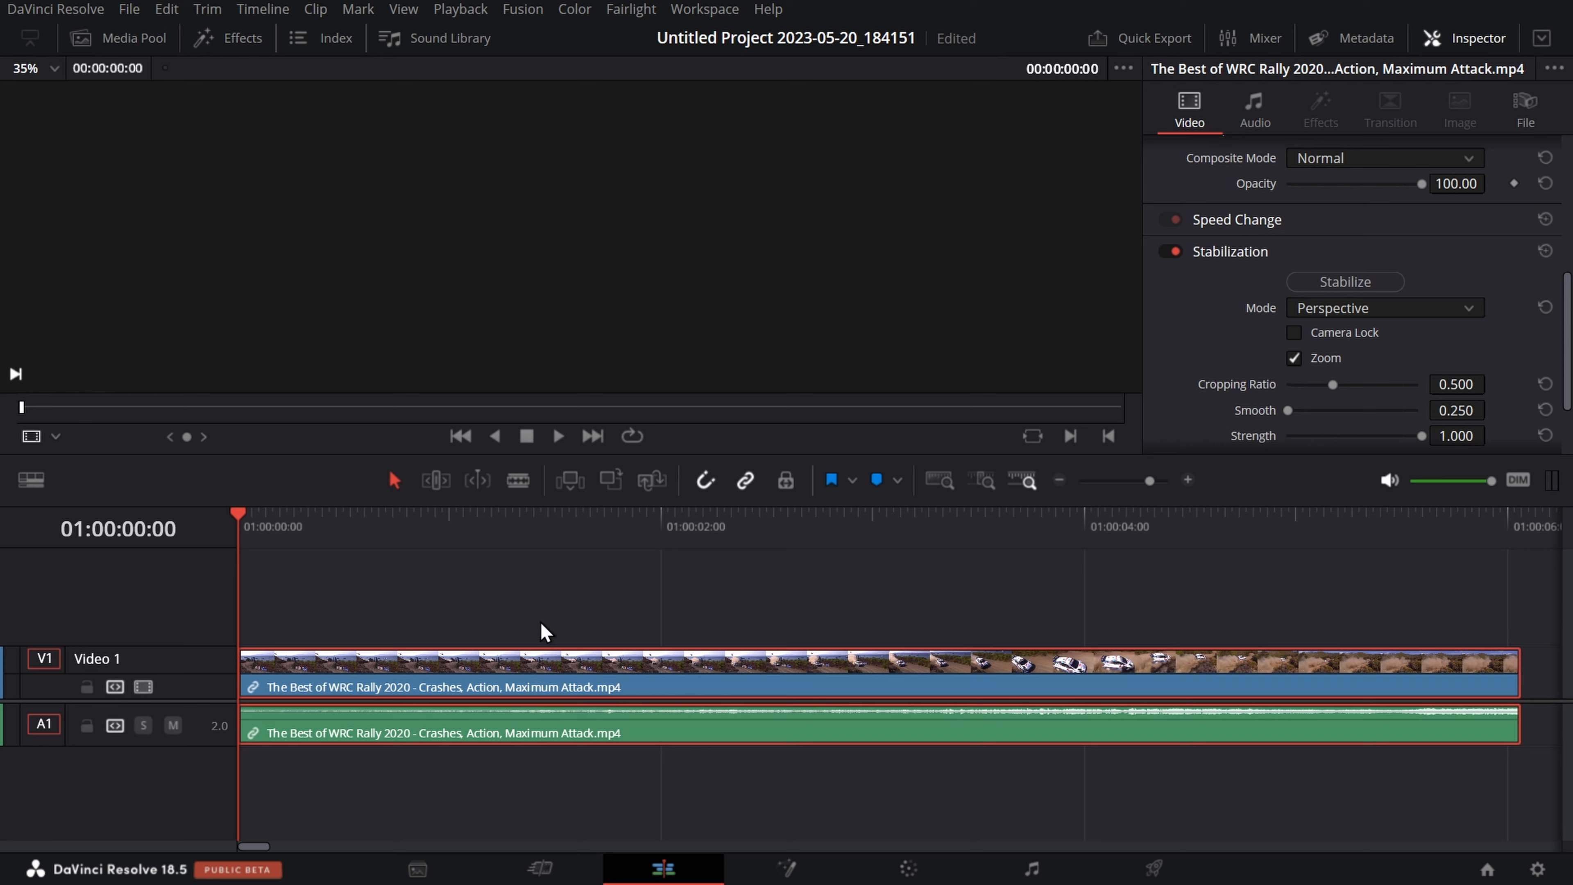
pyautogui.scroll(7, 541, 625)
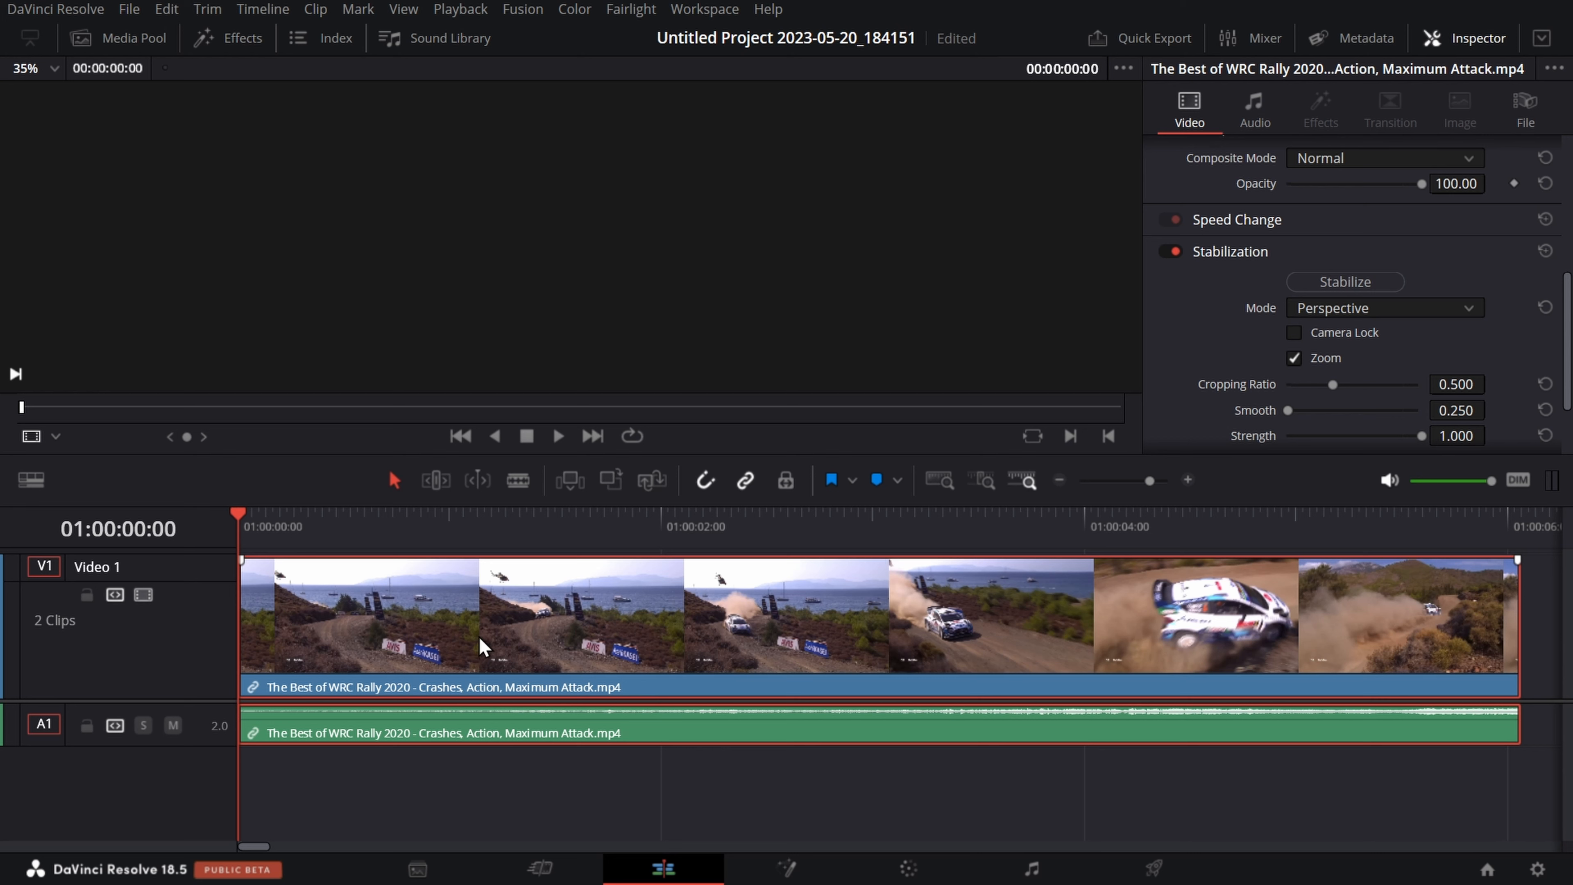
# - Play the rally clip from its start and pause at 01:00:01:25 as the car approaches
pyautogui.click(562, 433)
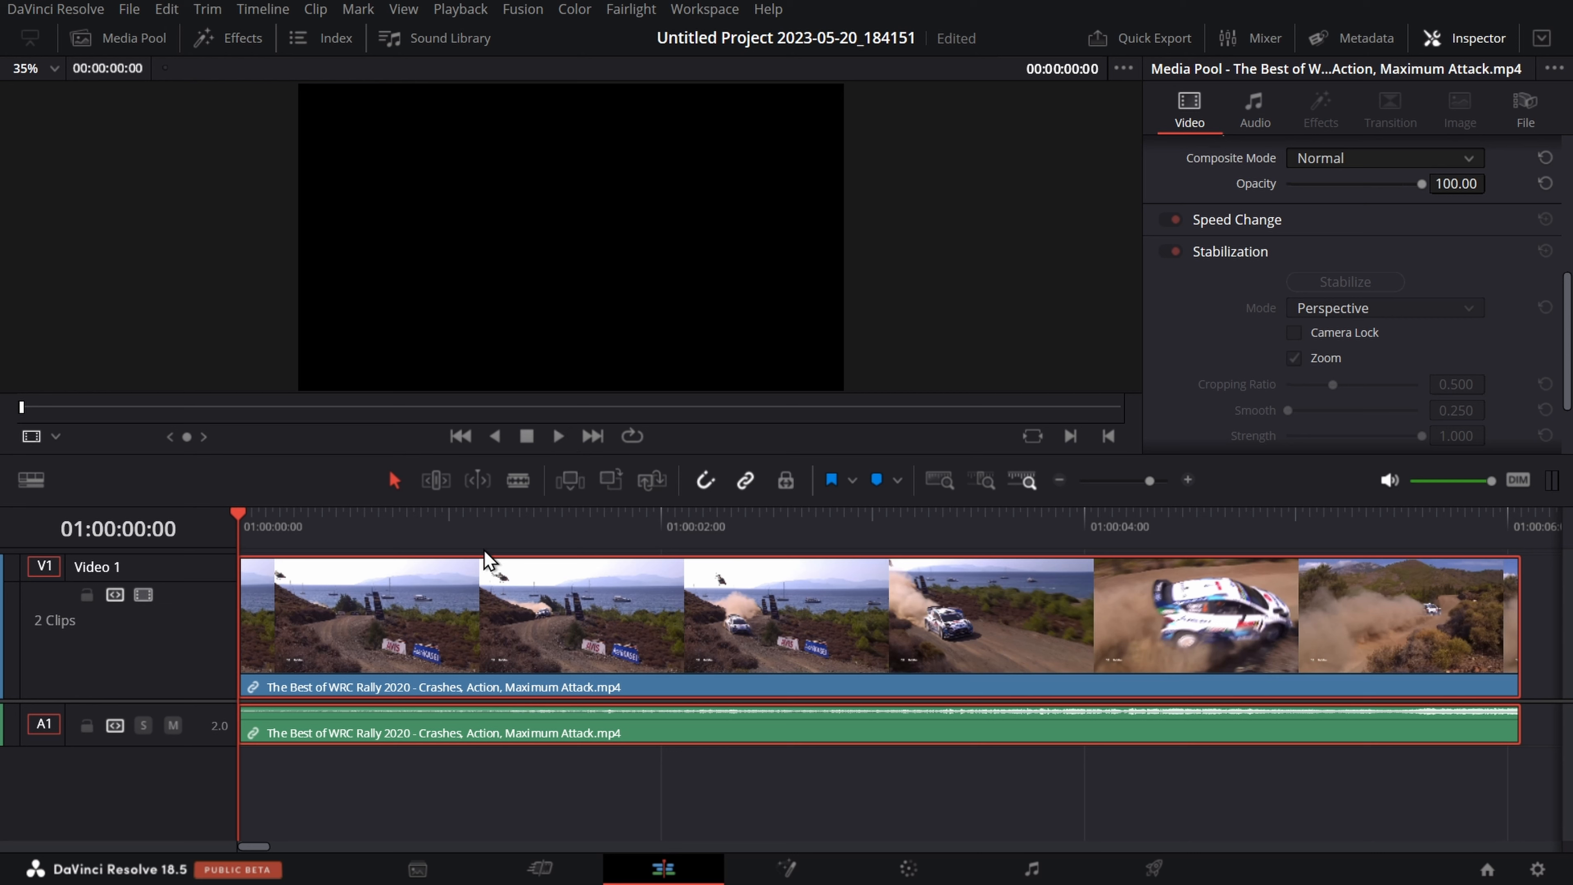
pyautogui.click(491, 521)
pyautogui.moveTo(491, 526); pyautogui.dragTo(548, 518)
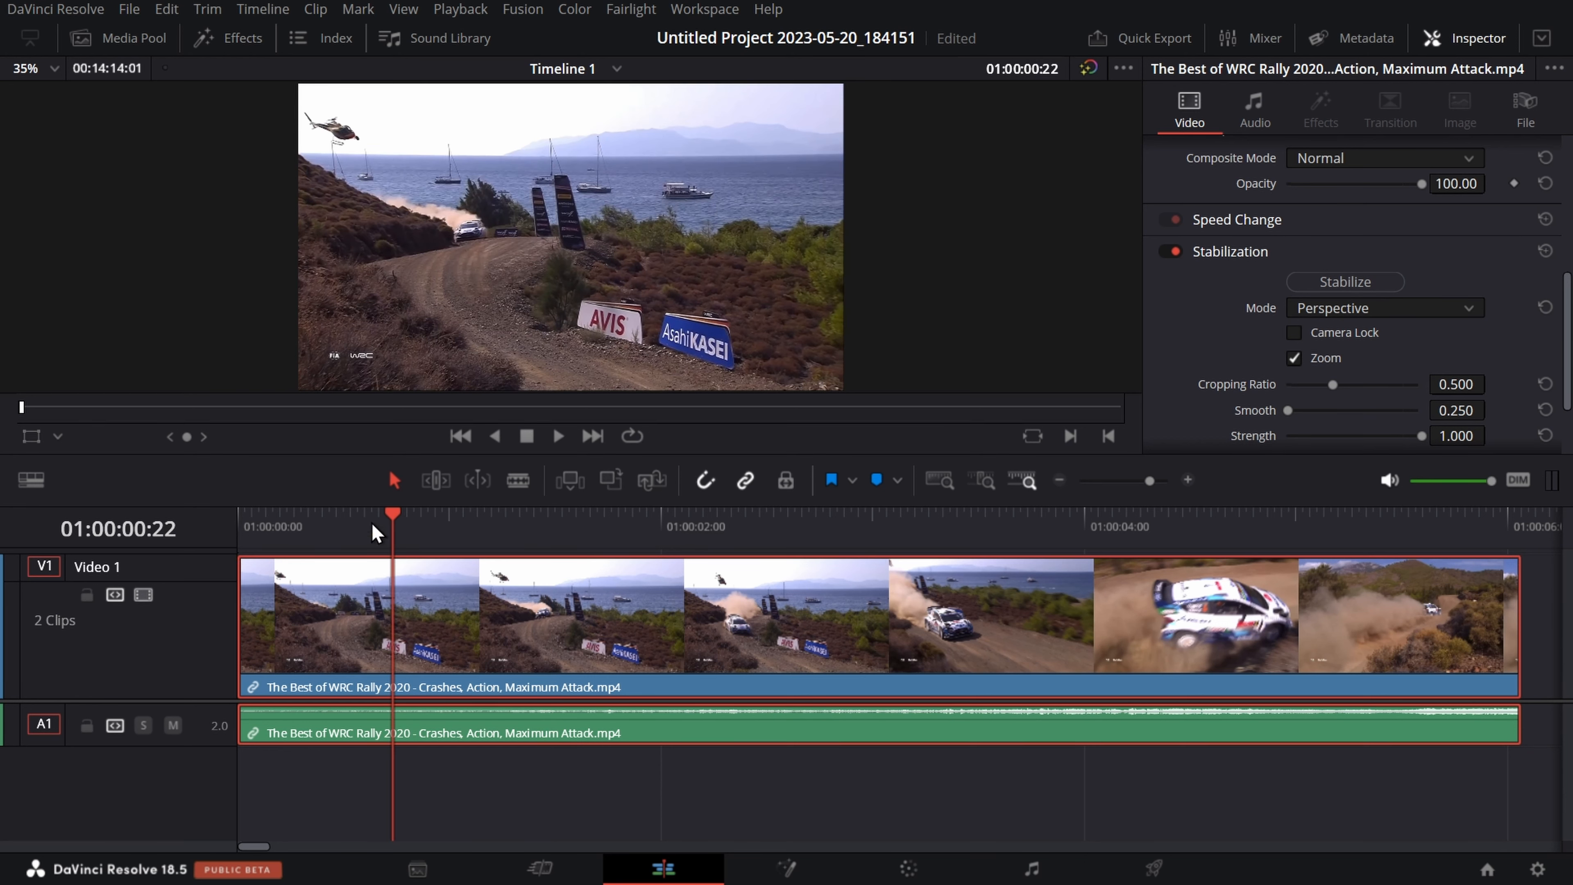
pyautogui.moveTo(398, 524); pyautogui.dragTo(238, 526)
pyautogui.press('space')
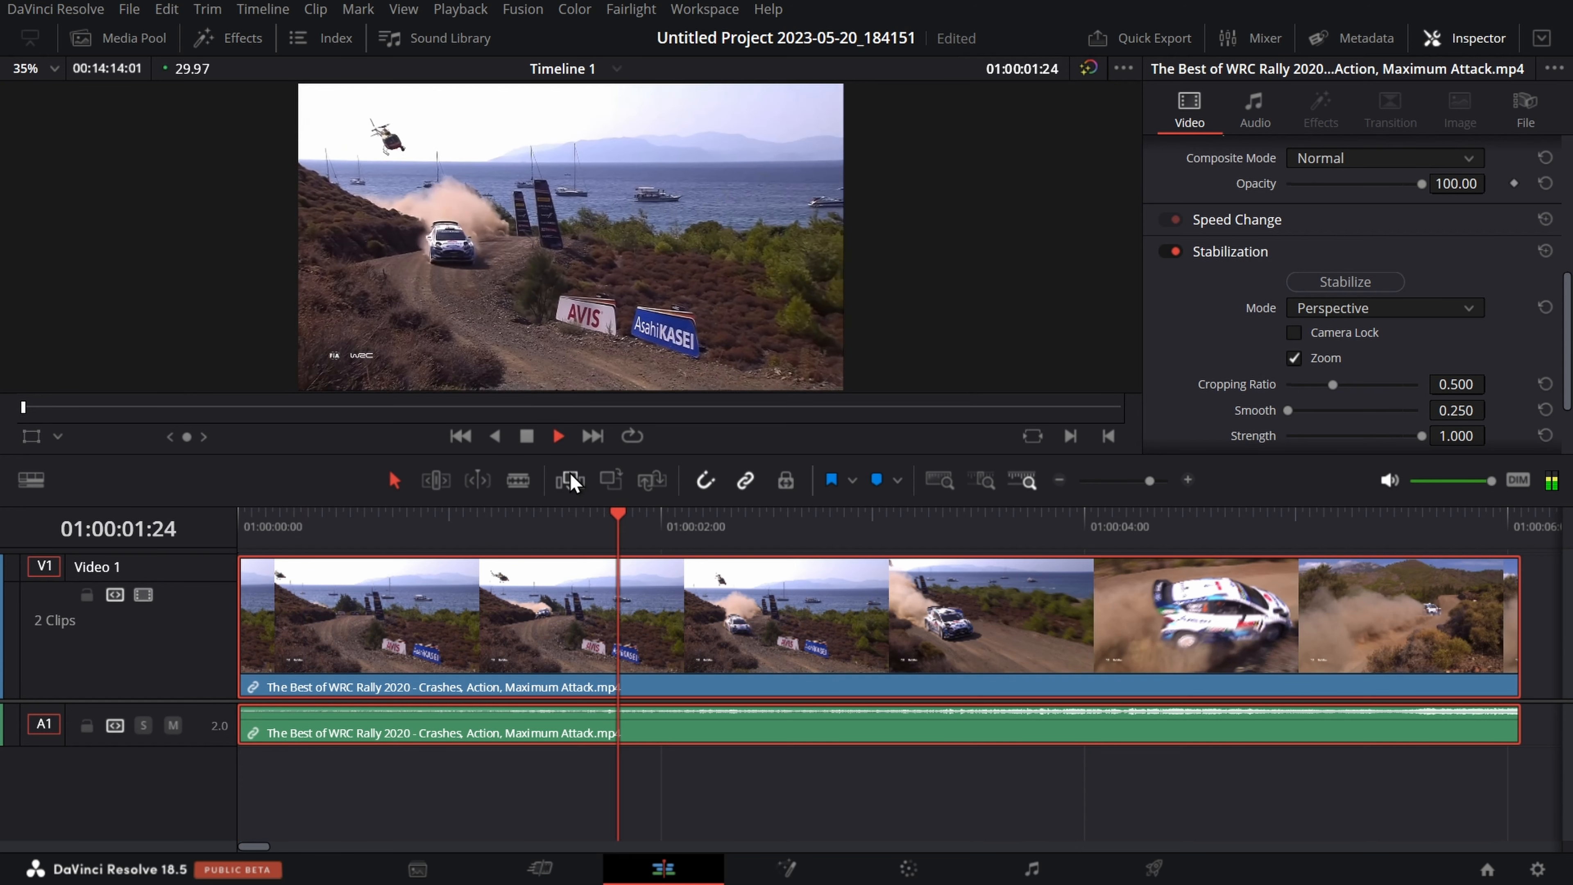
pyautogui.press('space')
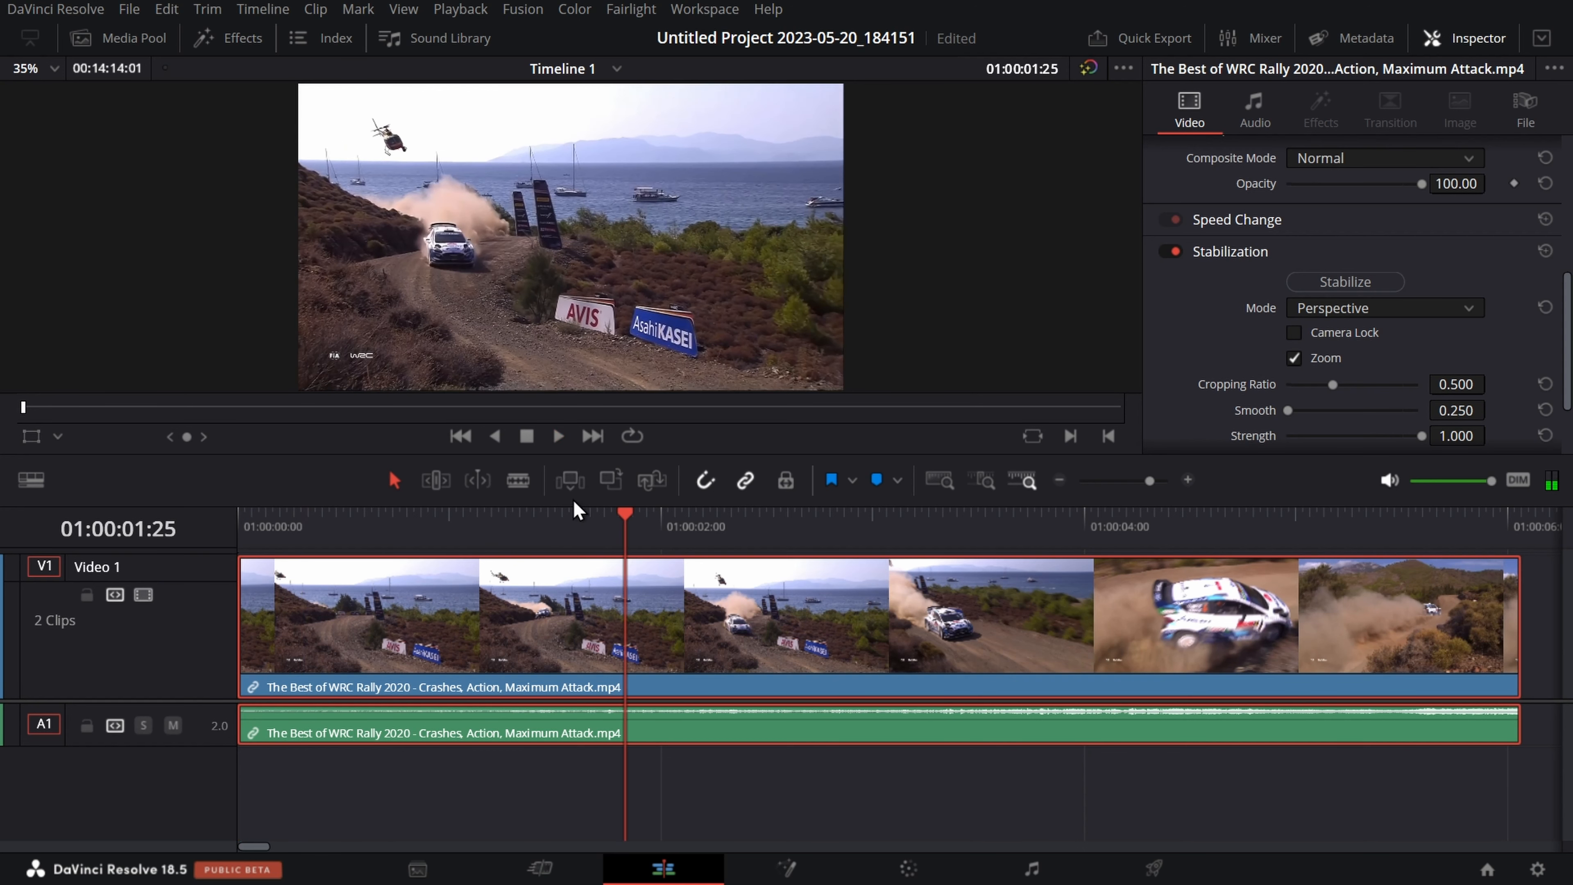
# - Show the rally clip's Retime Controls and add a speed point at 01:00:01:18
pyautogui.rightClick(553, 651)
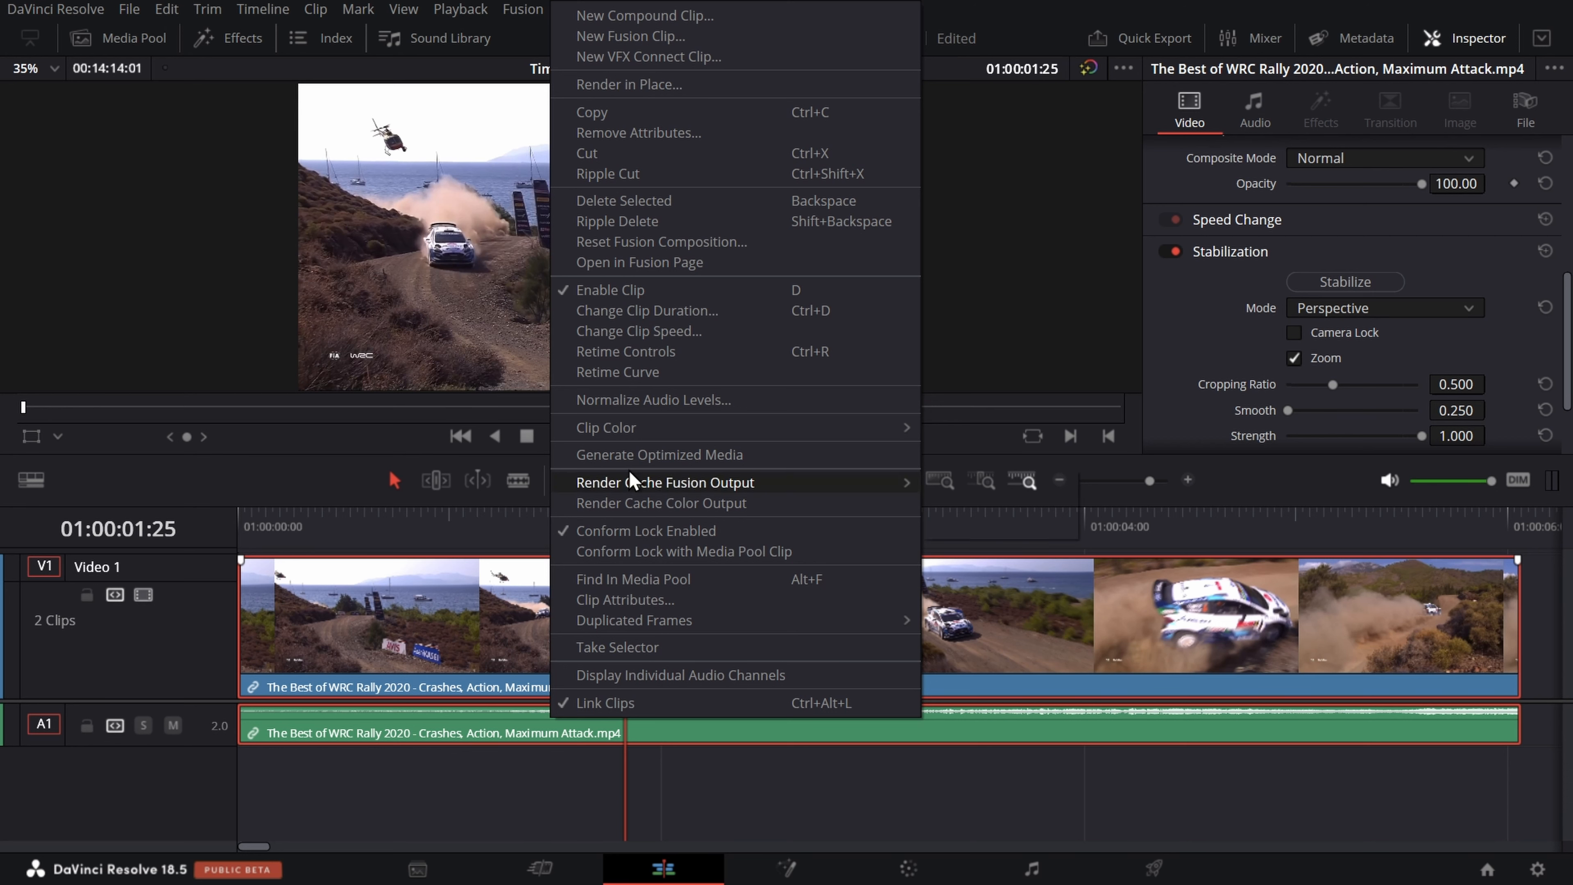
pyautogui.click(672, 358)
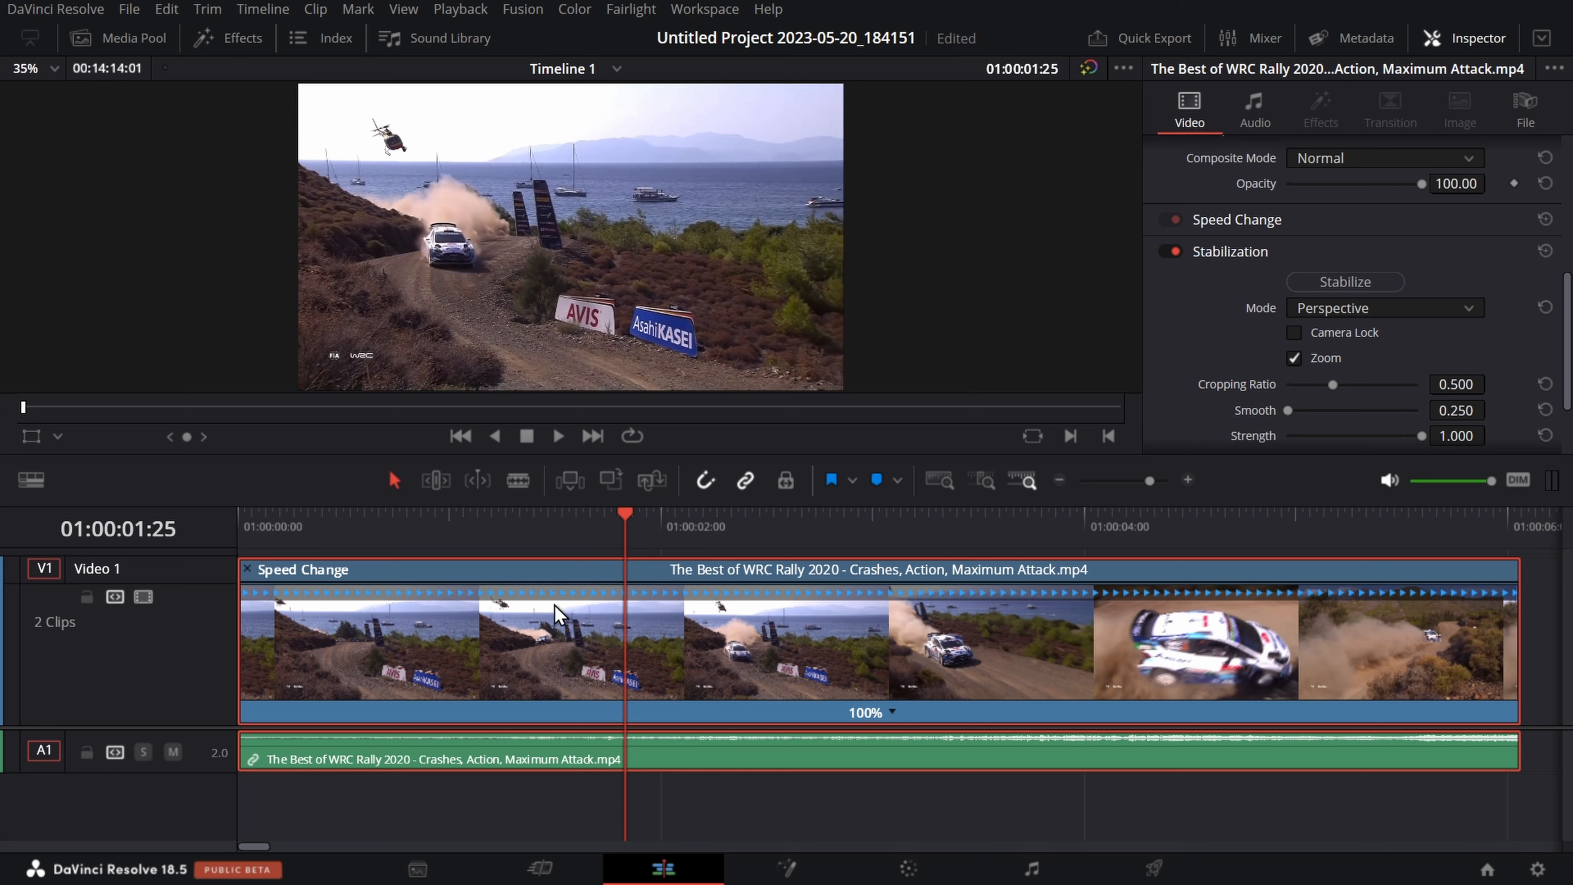
pyautogui.moveTo(625, 516); pyautogui.dragTo(580, 532)
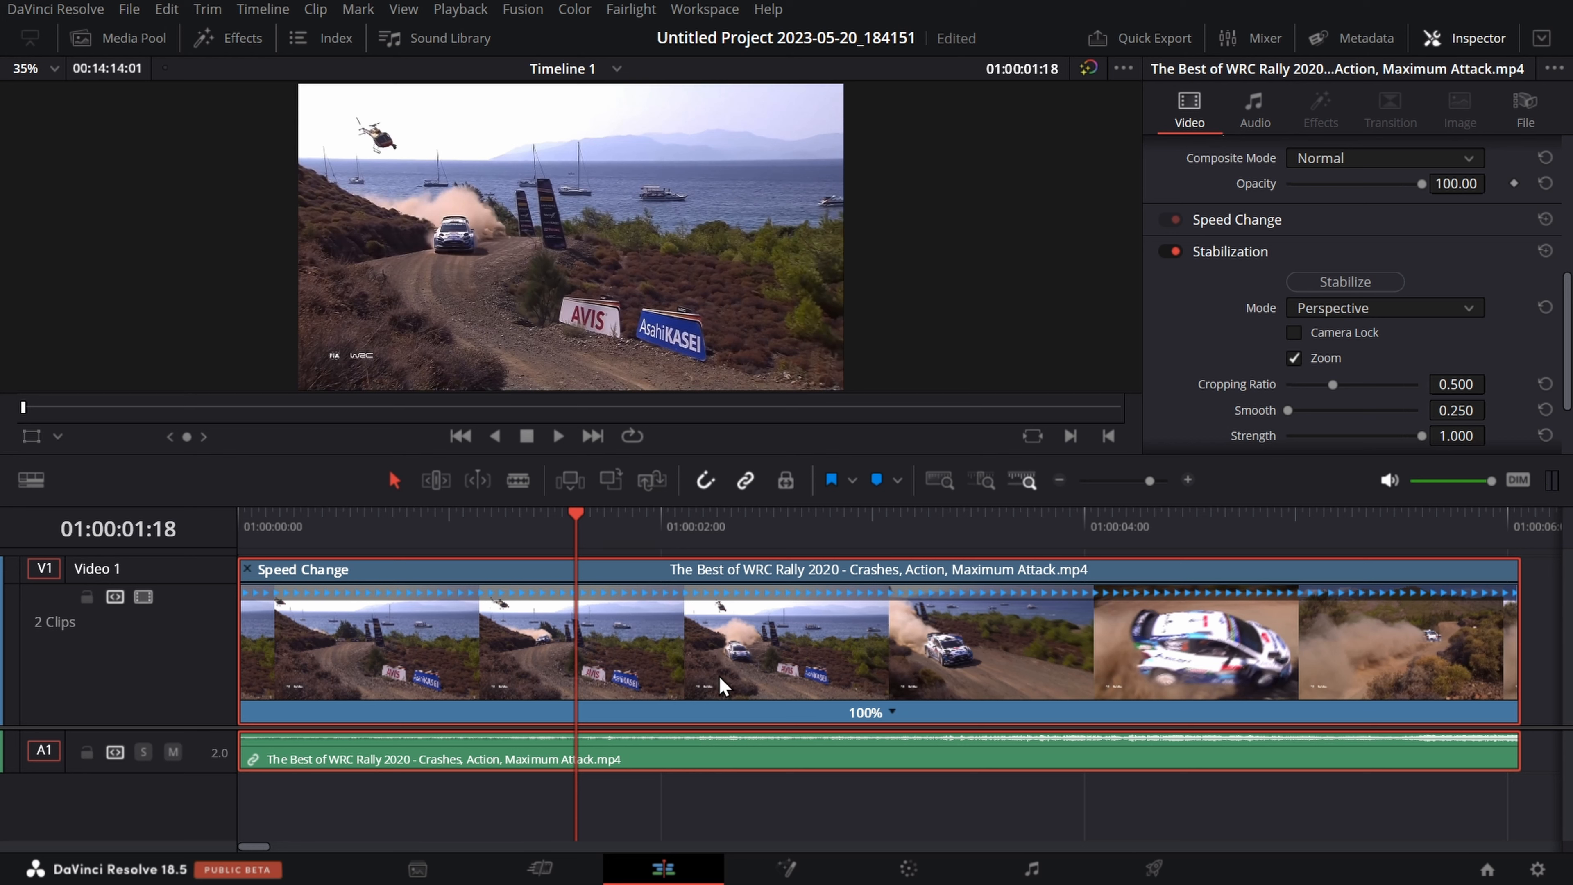
pyautogui.click(891, 711)
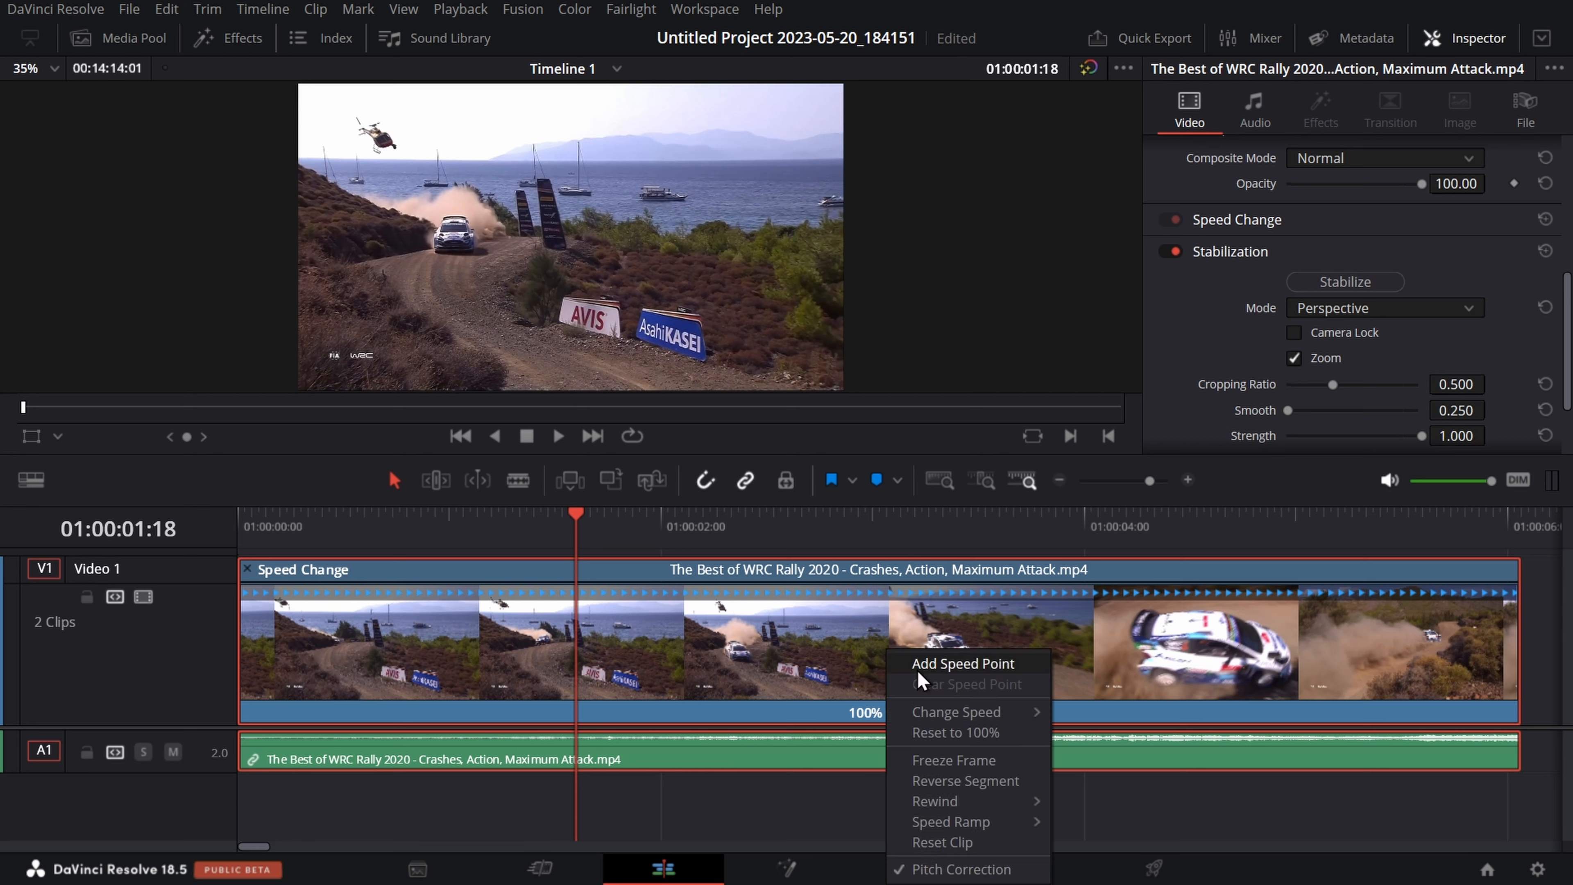
pyautogui.click(916, 670)
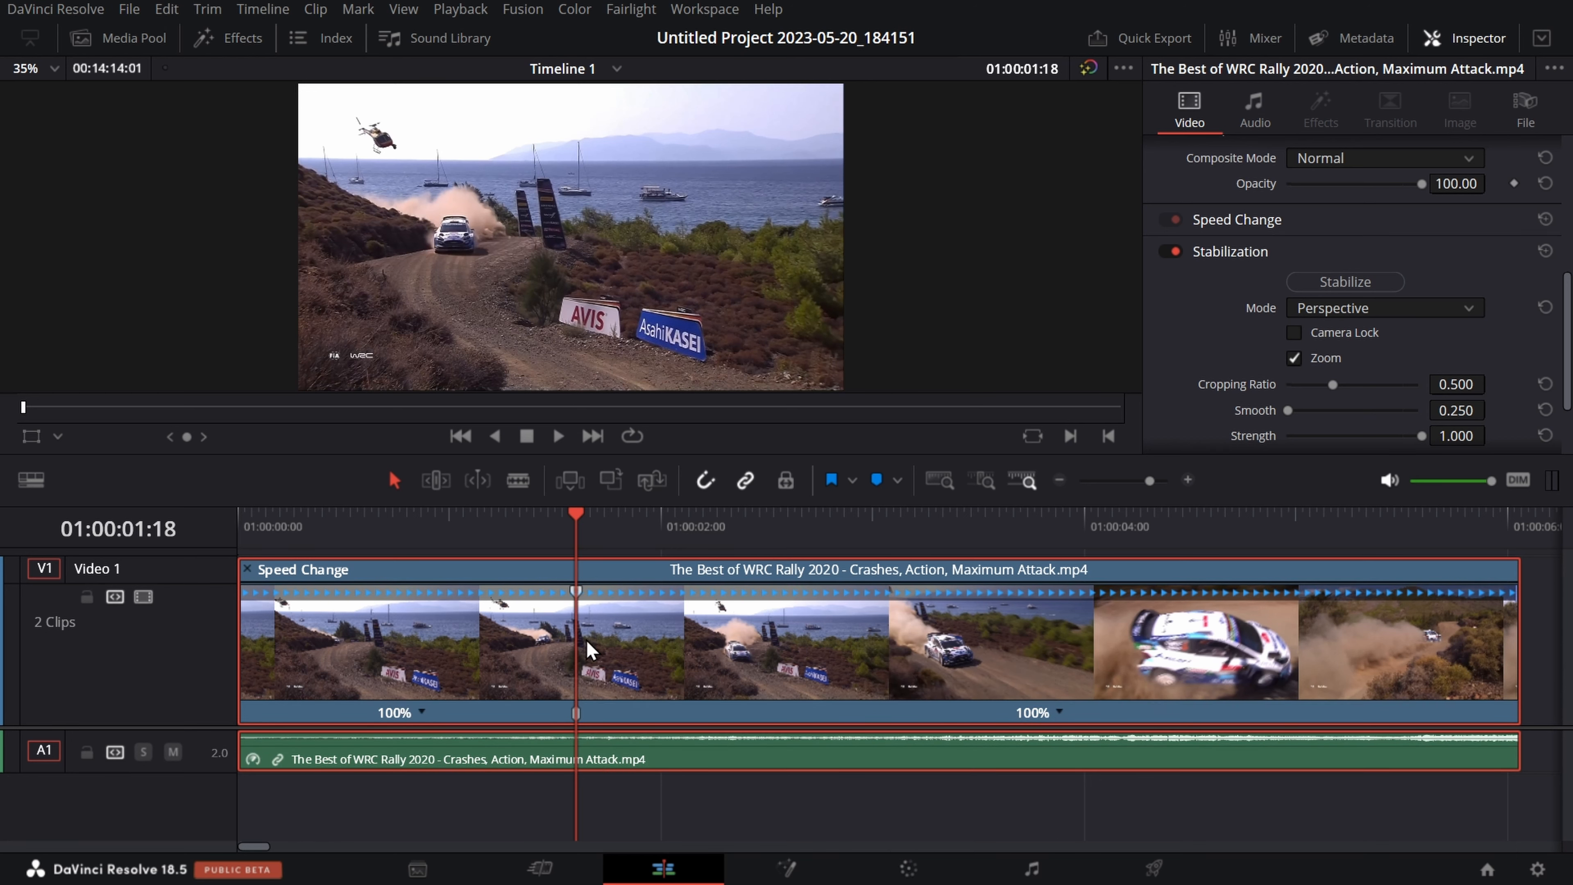
# - Play on past the first speed point and add a second one at 01:00:04:19, after the car has passed
pyautogui.moveTo(575, 521)
pyautogui.mouseDown()
pyautogui.moveTo(613, 515)
pyautogui.moveTo(575, 524)
pyautogui.mouseUp()
pyautogui.moveTo(575, 524)
pyautogui.mouseDown()
pyautogui.moveTo(597, 523)
pyautogui.moveTo(575, 528)
pyautogui.mouseUp()
pyautogui.press('space')
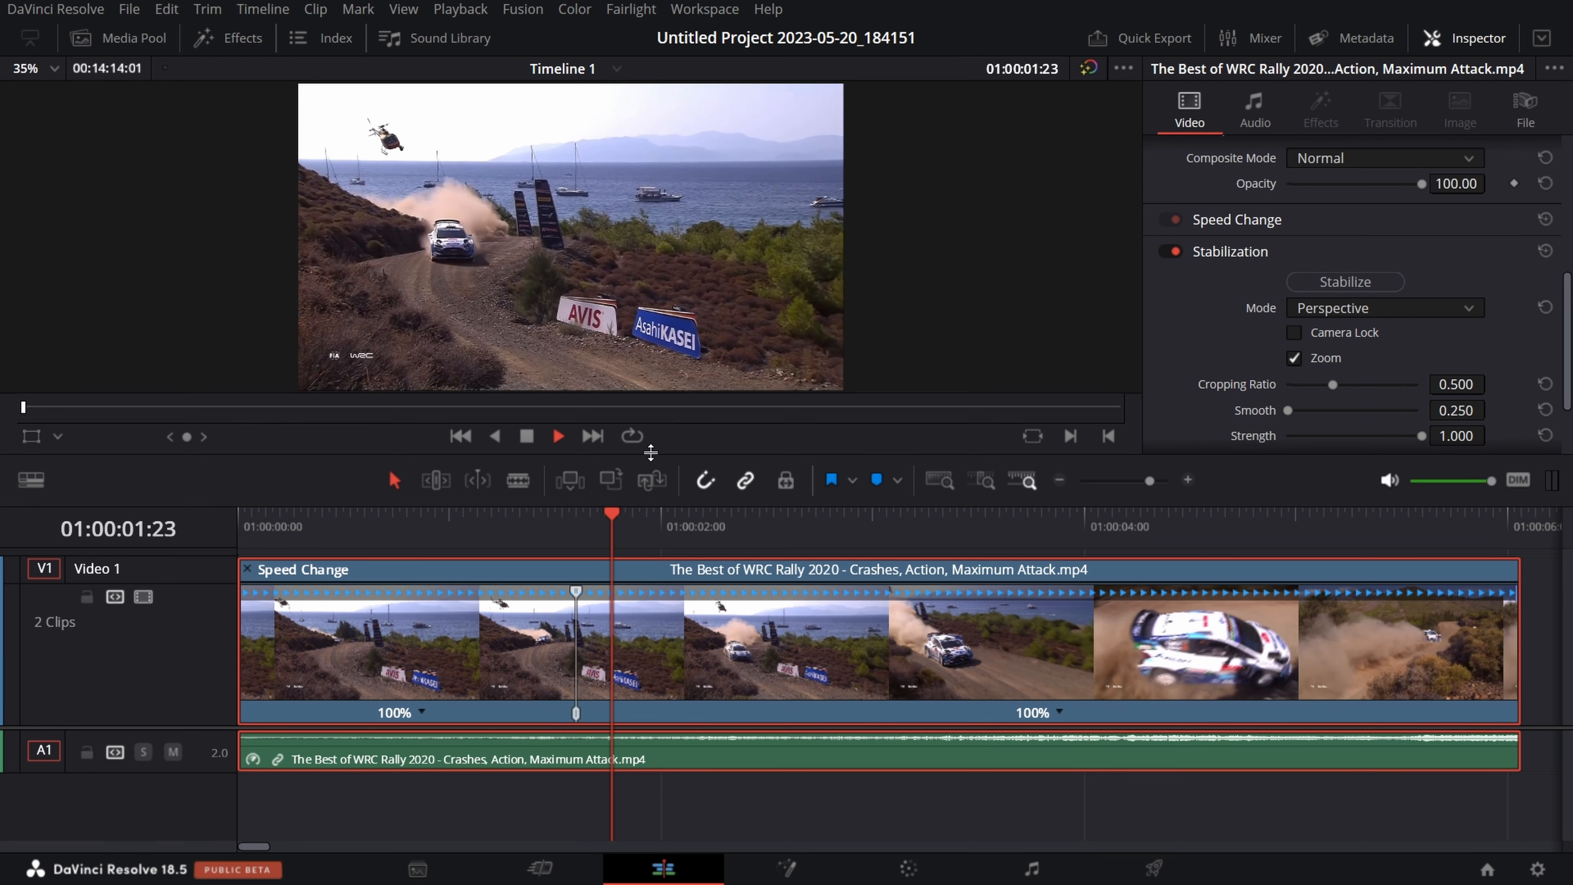
pyautogui.click(527, 438)
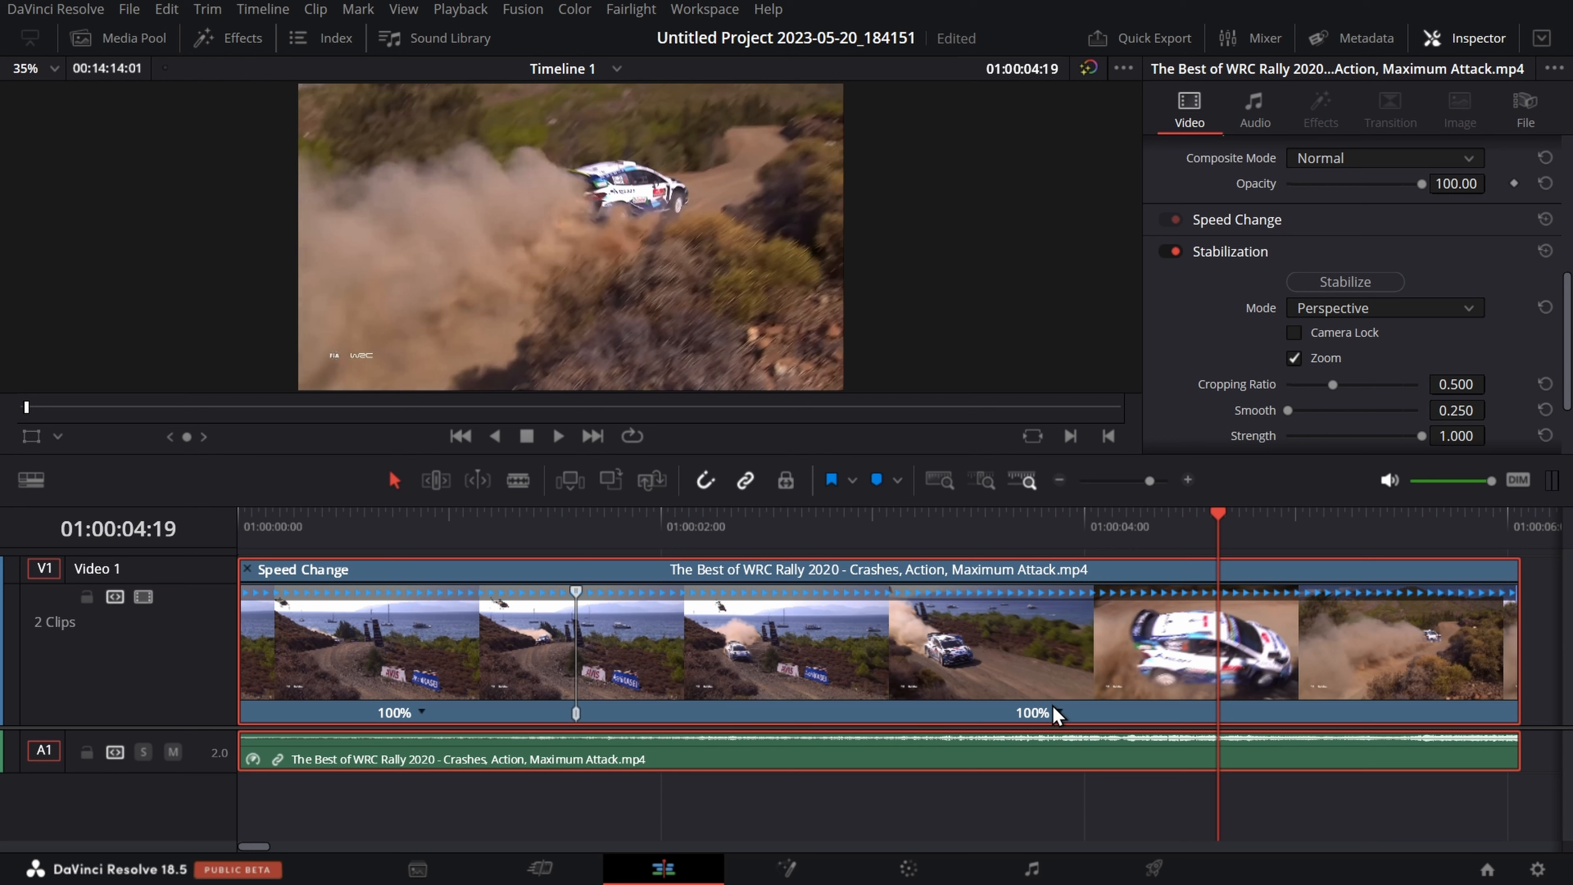
pyautogui.click(1062, 715)
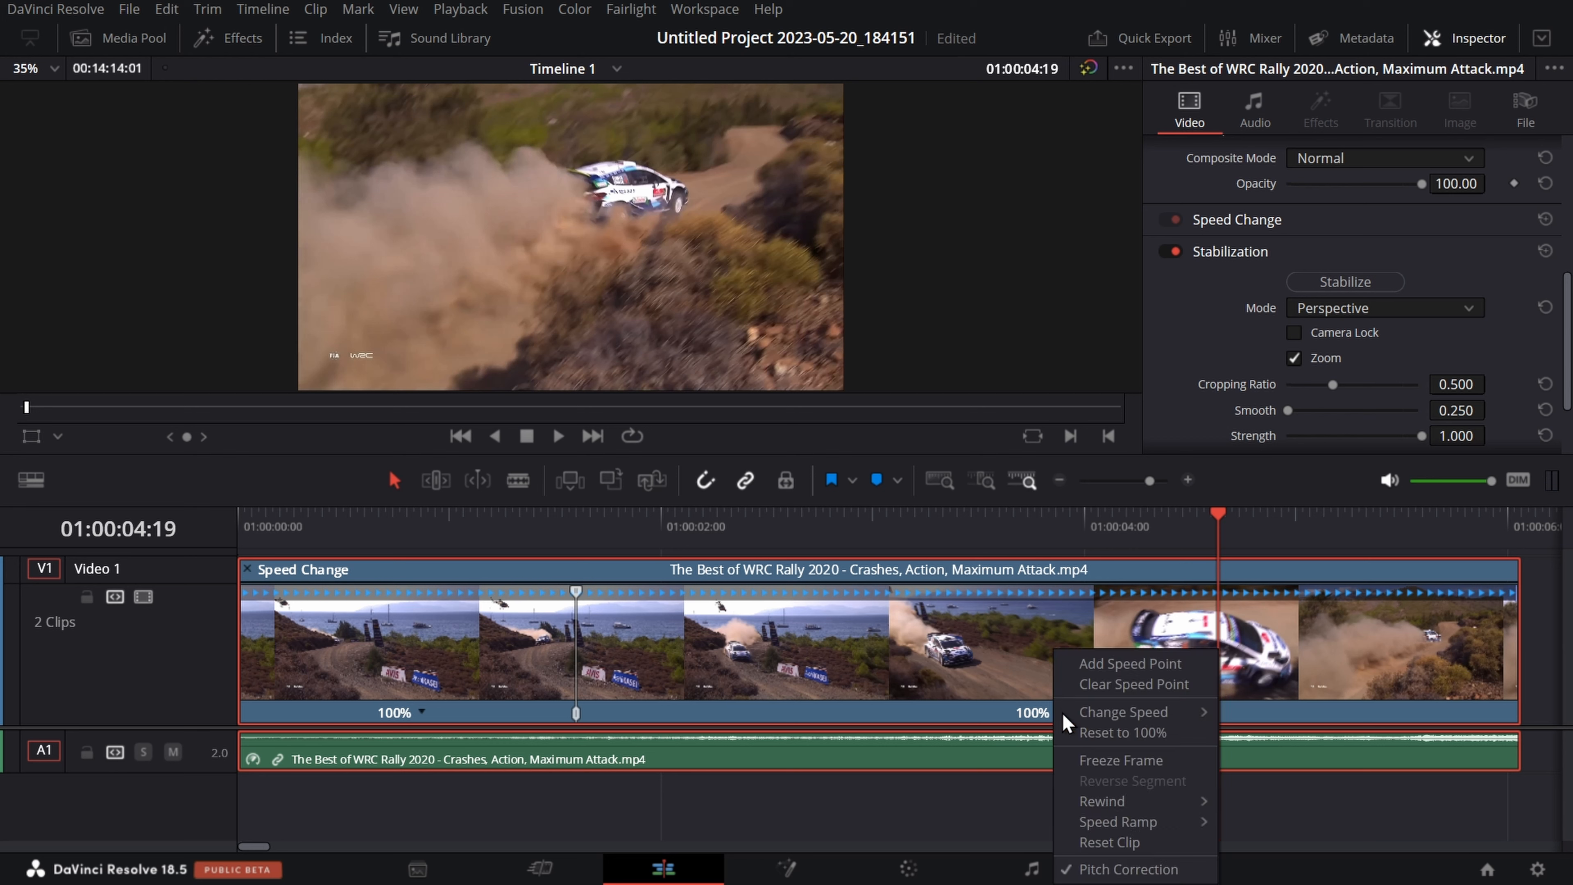
pyautogui.click(1108, 675)
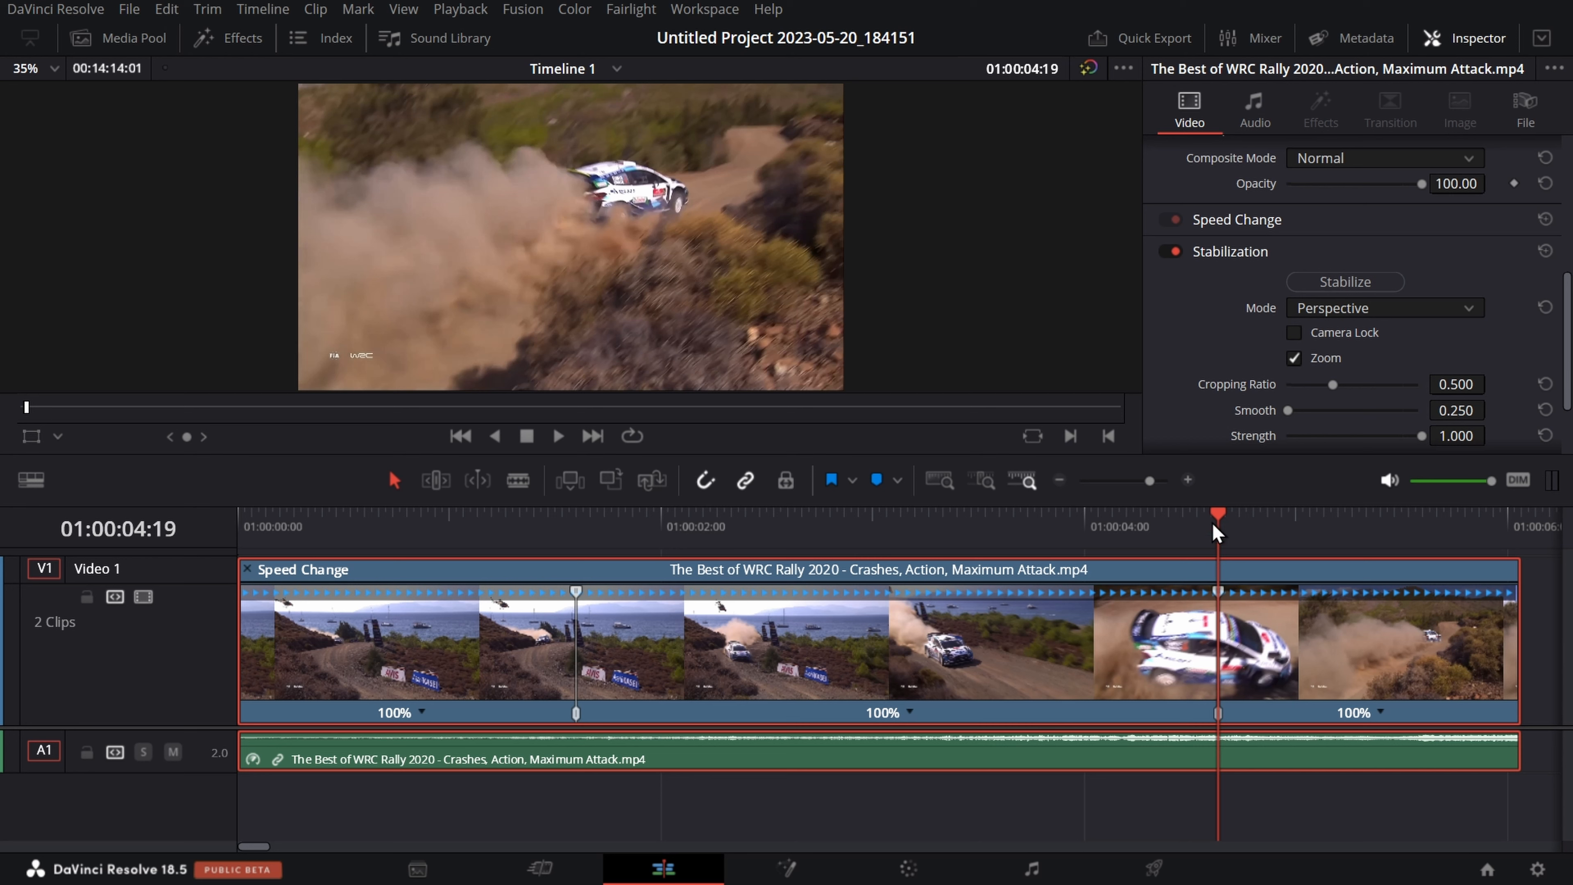
# - Set the speed of the clip's first segment to 150% and play the clip from its start to check it
pyautogui.moveTo(1215, 532); pyautogui.dragTo(432, 678)
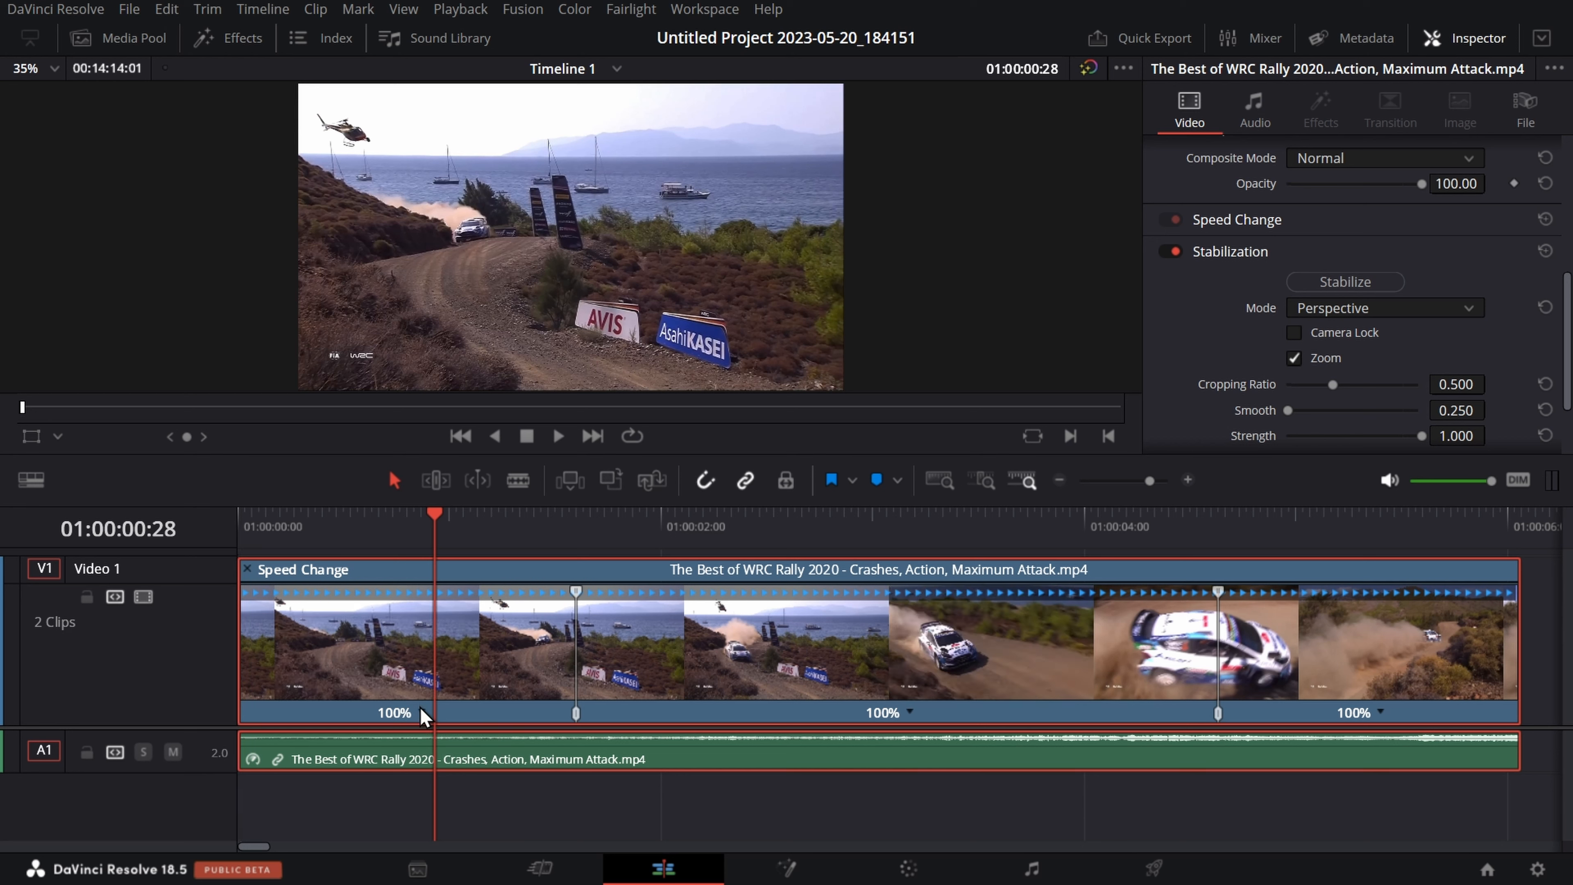
pyautogui.click(422, 709)
pyautogui.moveTo(476, 714)
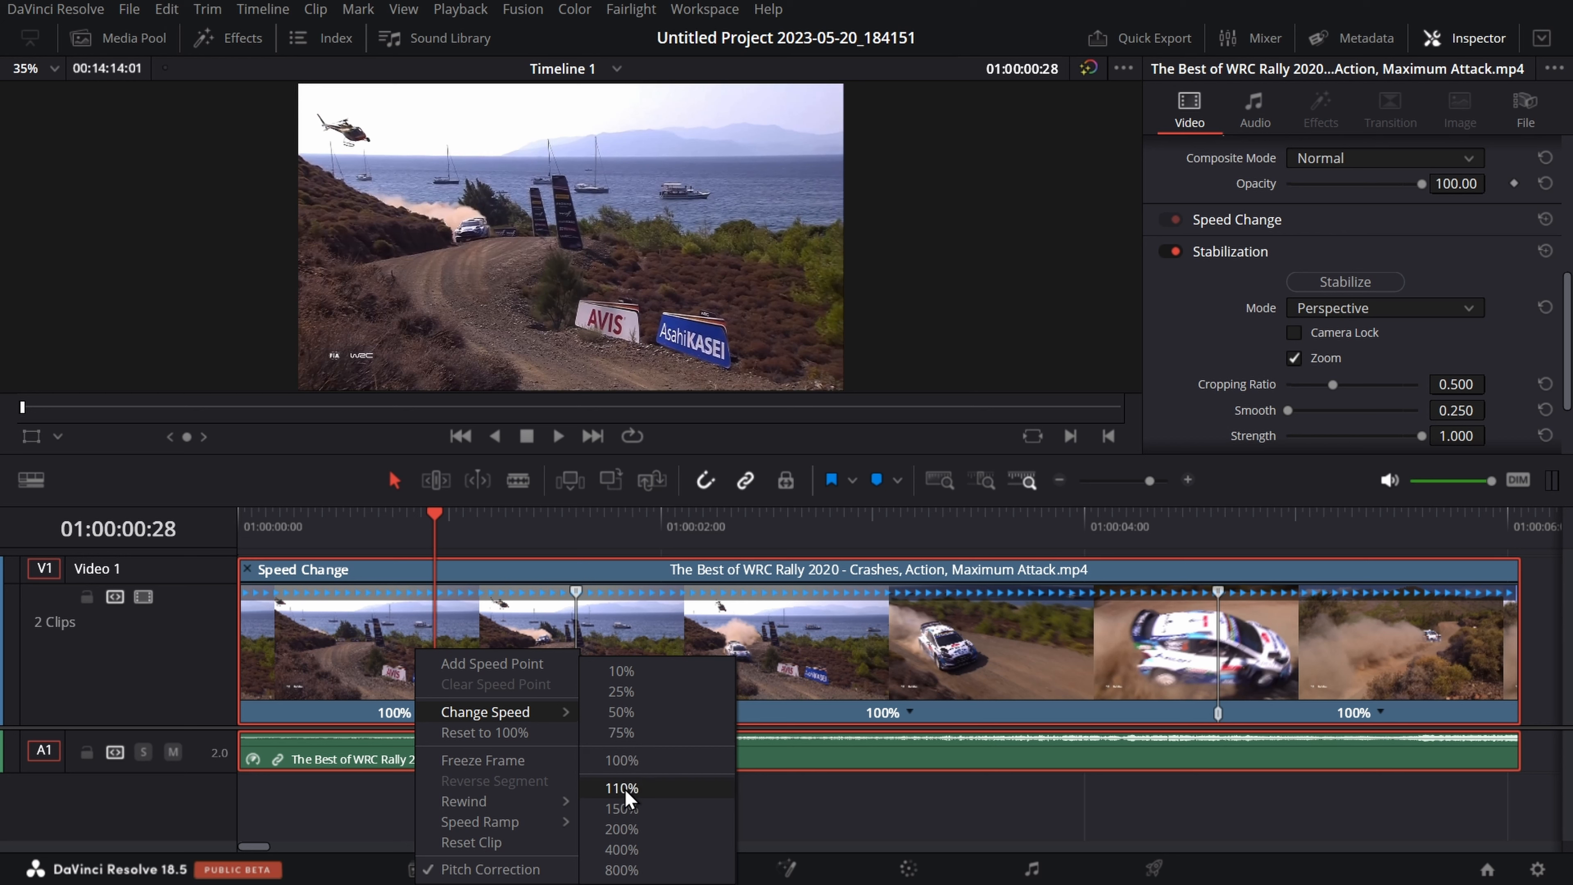
pyautogui.click(625, 816)
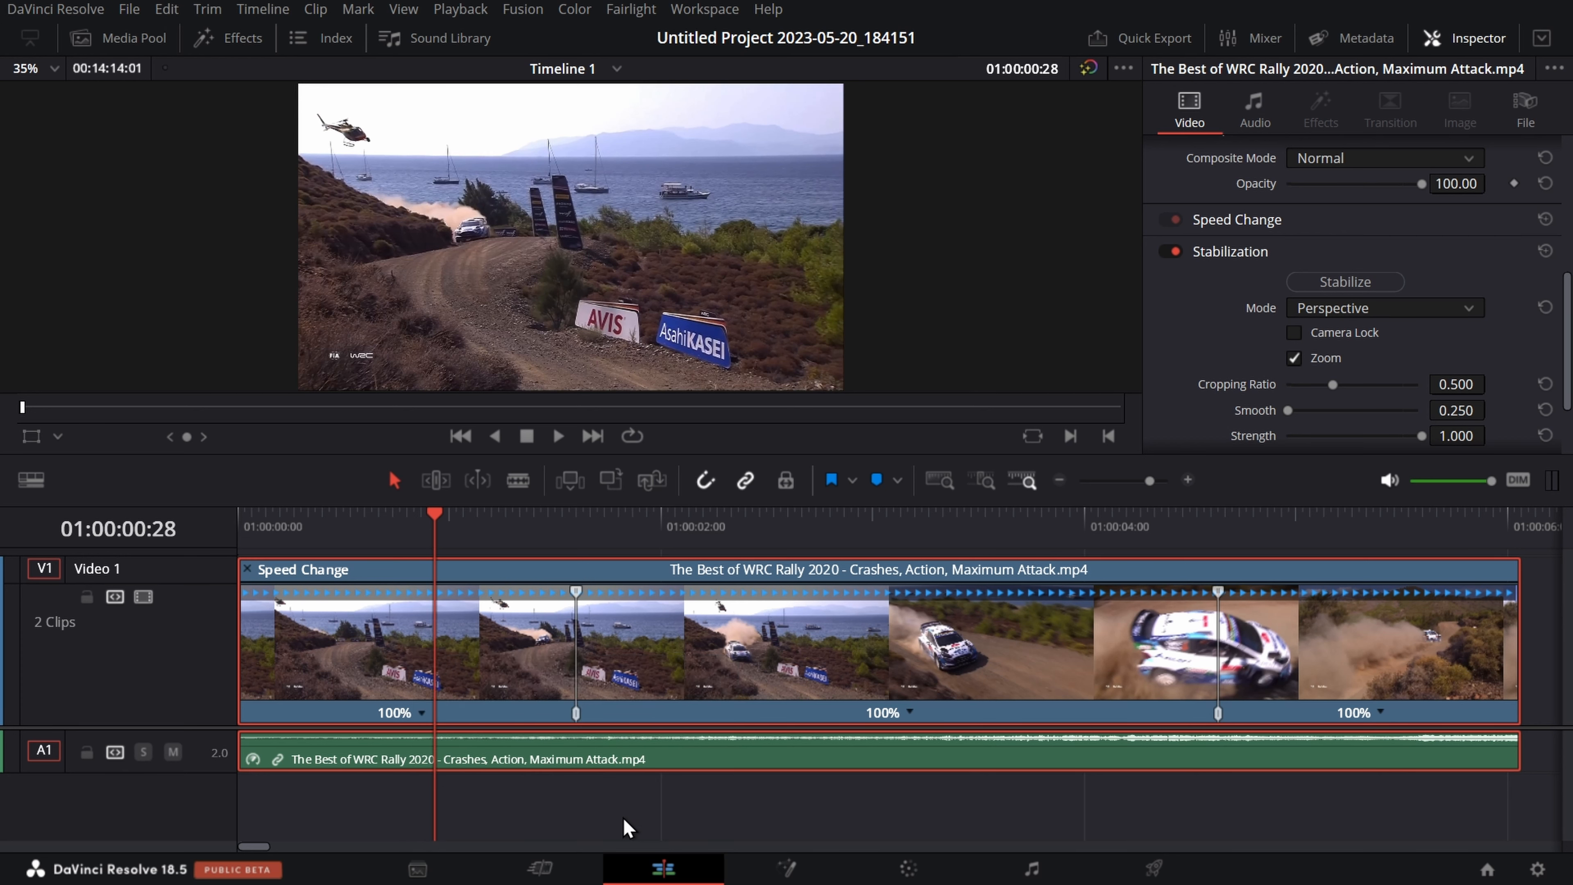
pyautogui.moveTo(440, 564); pyautogui.dragTo(234, 563)
pyautogui.click(558, 435)
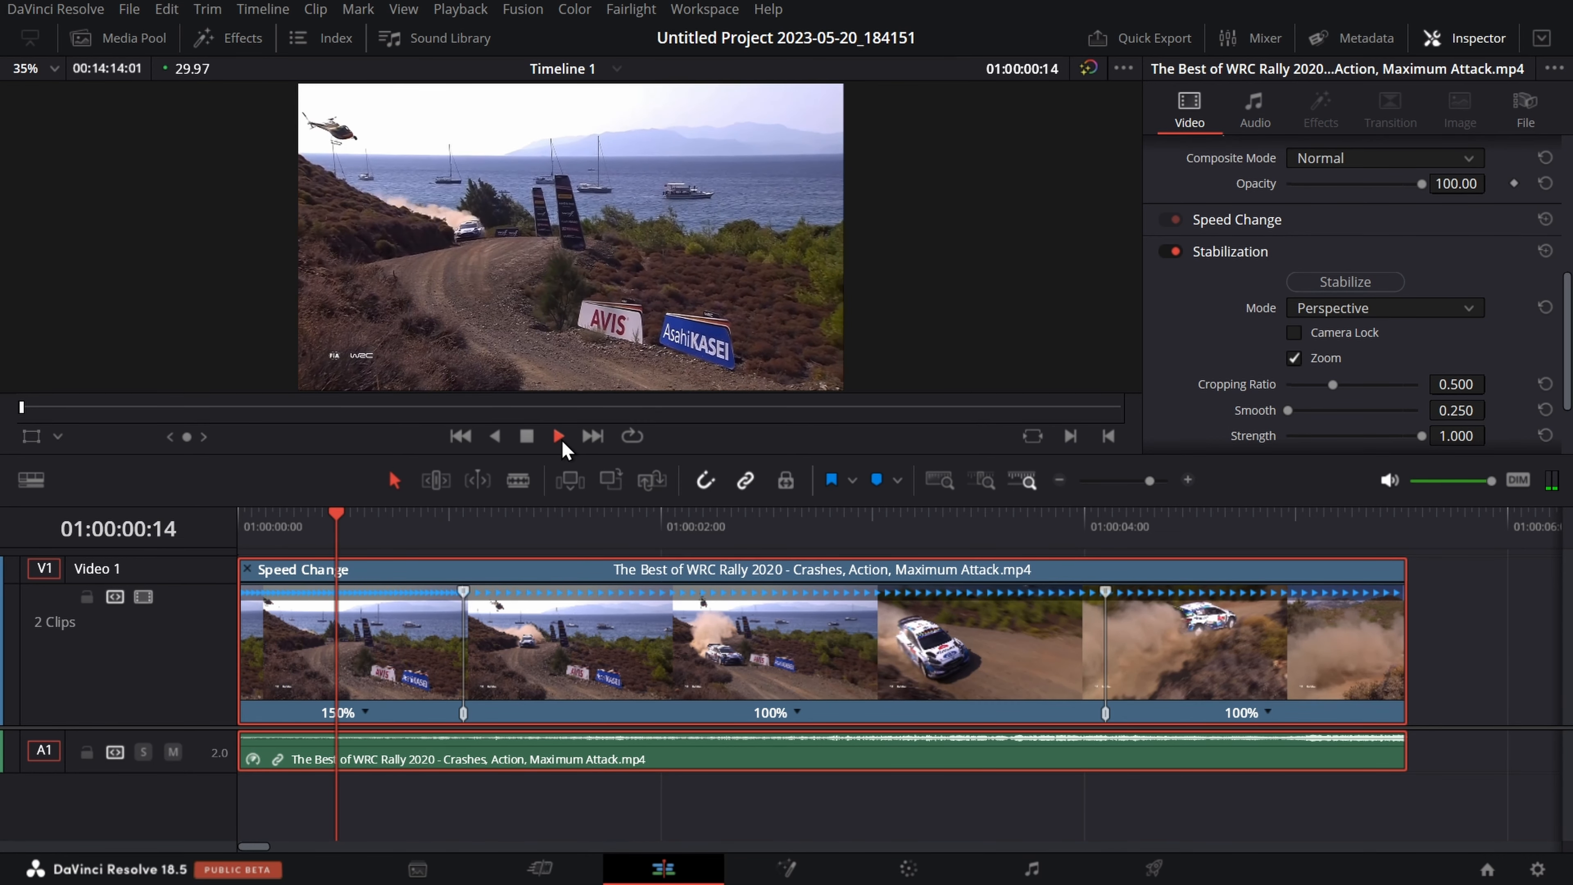
pyautogui.click(528, 436)
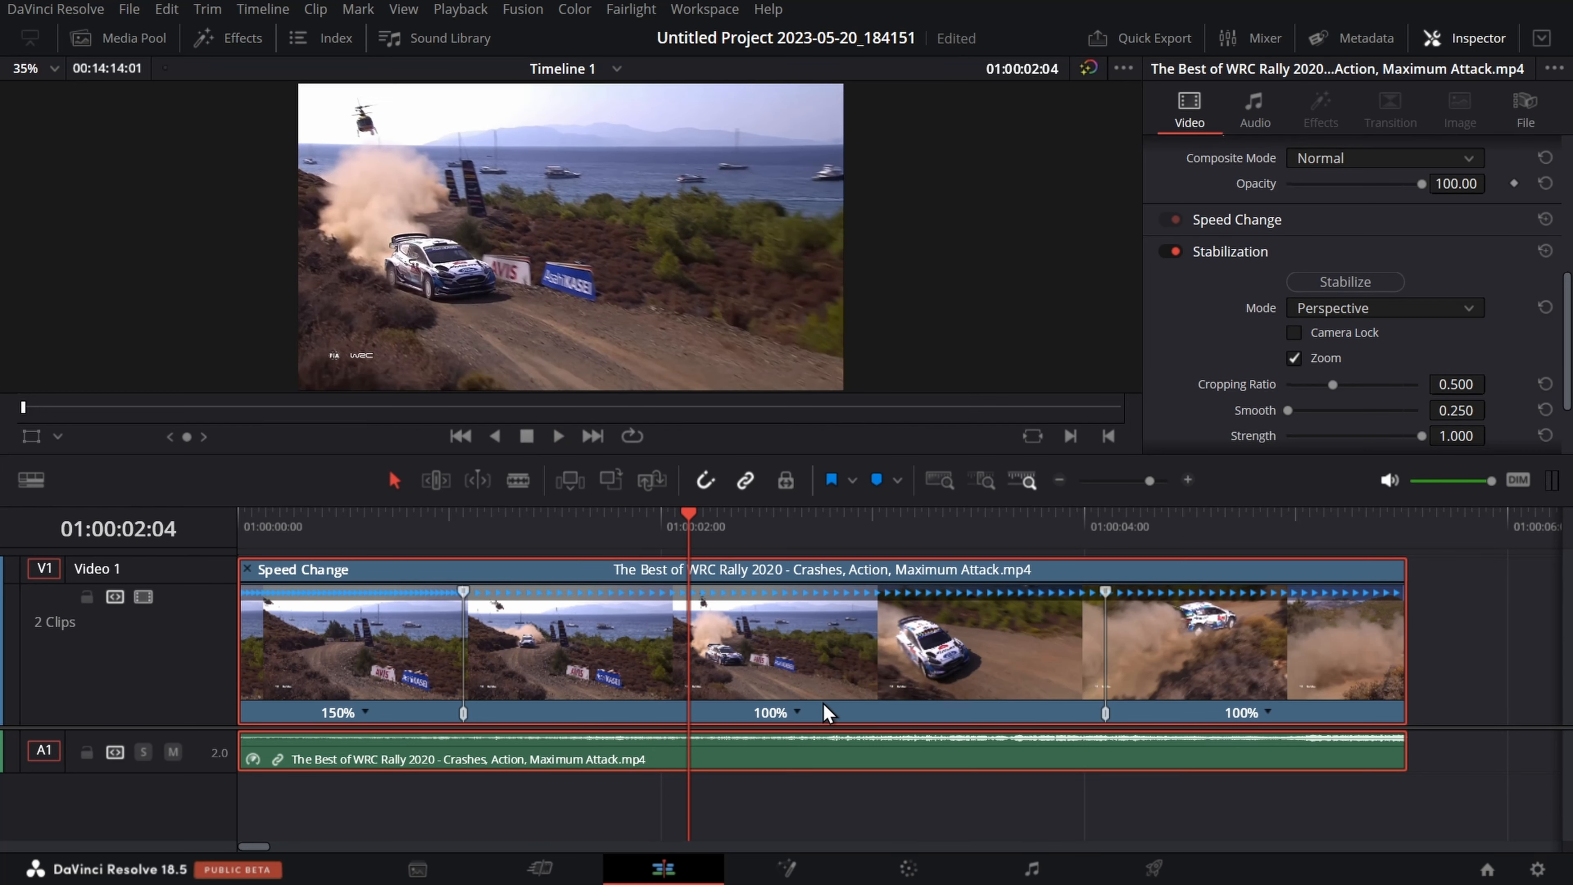
# - Set the middle segment's speed to 25% and play it from the first speed point
pyautogui.click(797, 712)
pyautogui.moveTo(891, 713)
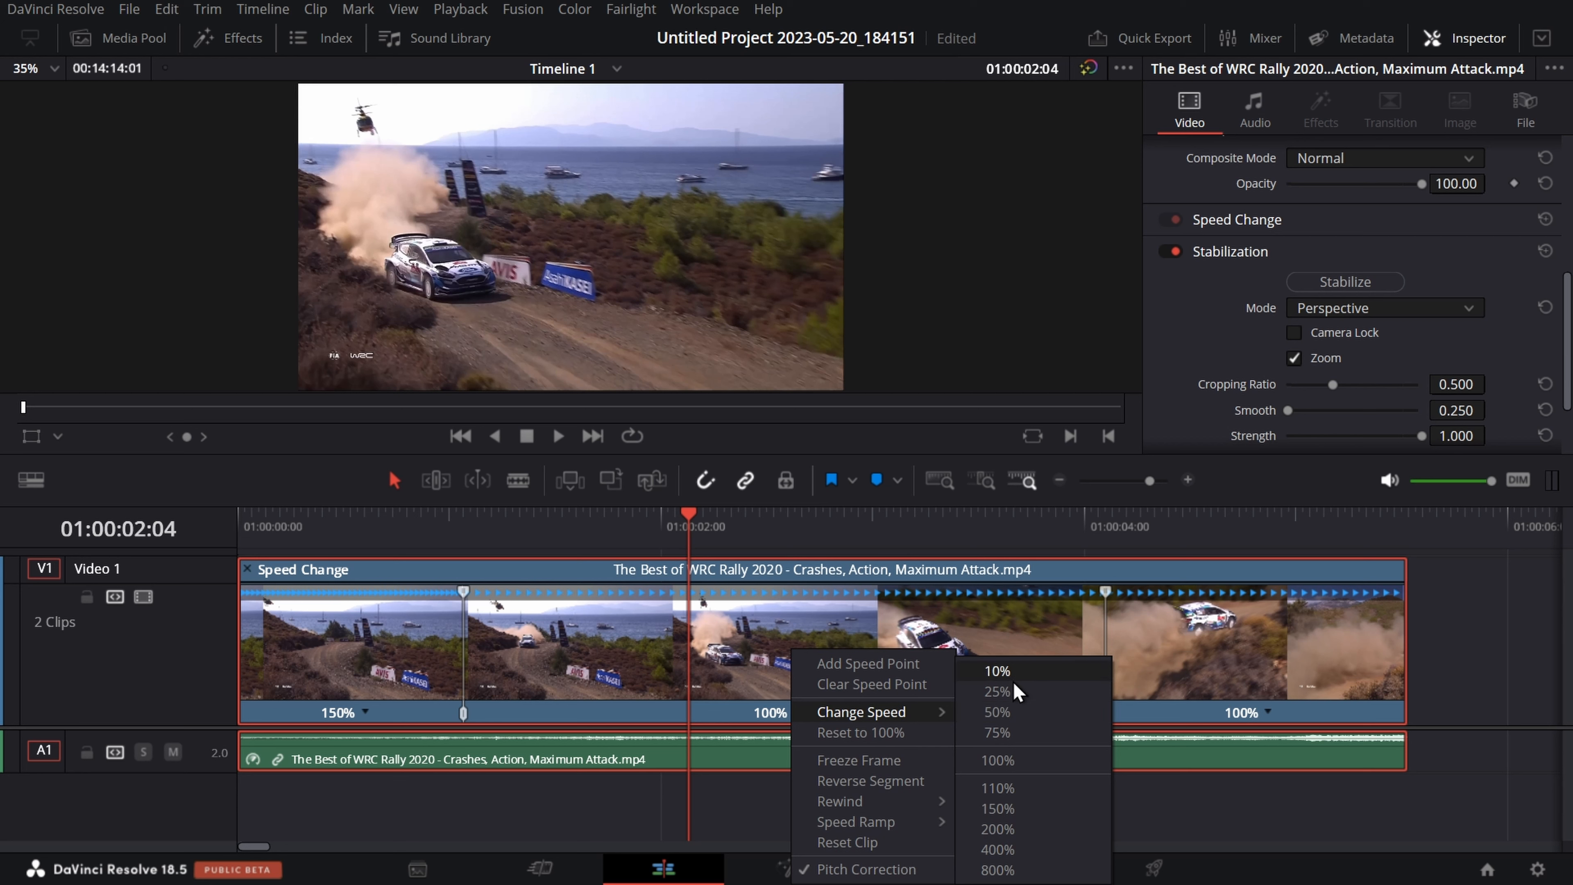
pyautogui.click(1007, 696)
pyautogui.click(465, 594)
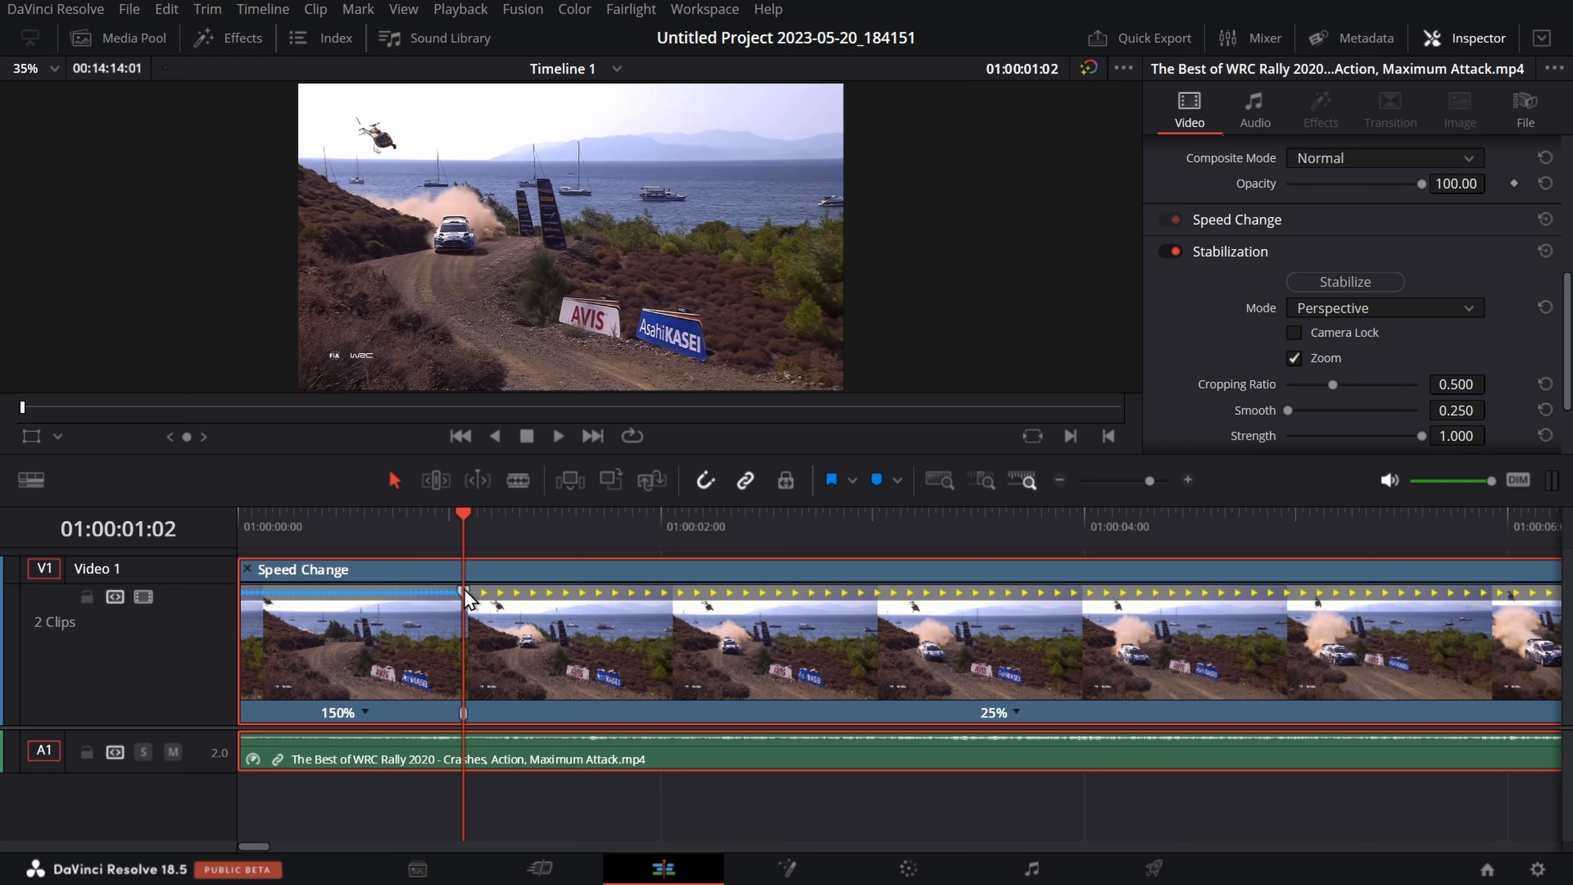
pyautogui.click(559, 447)
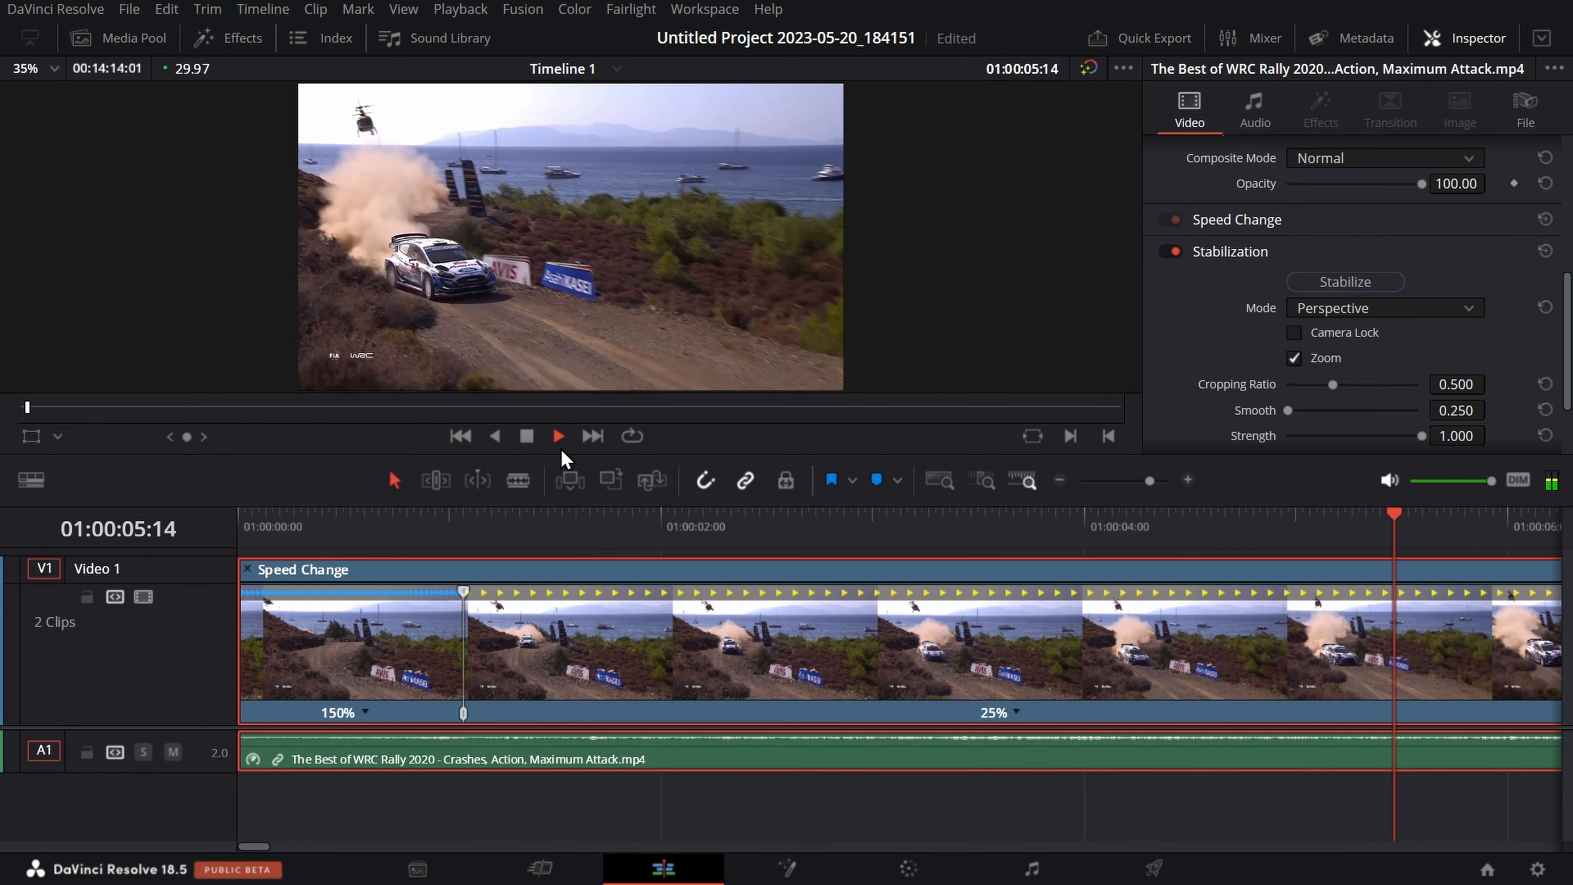
pyautogui.click(527, 452)
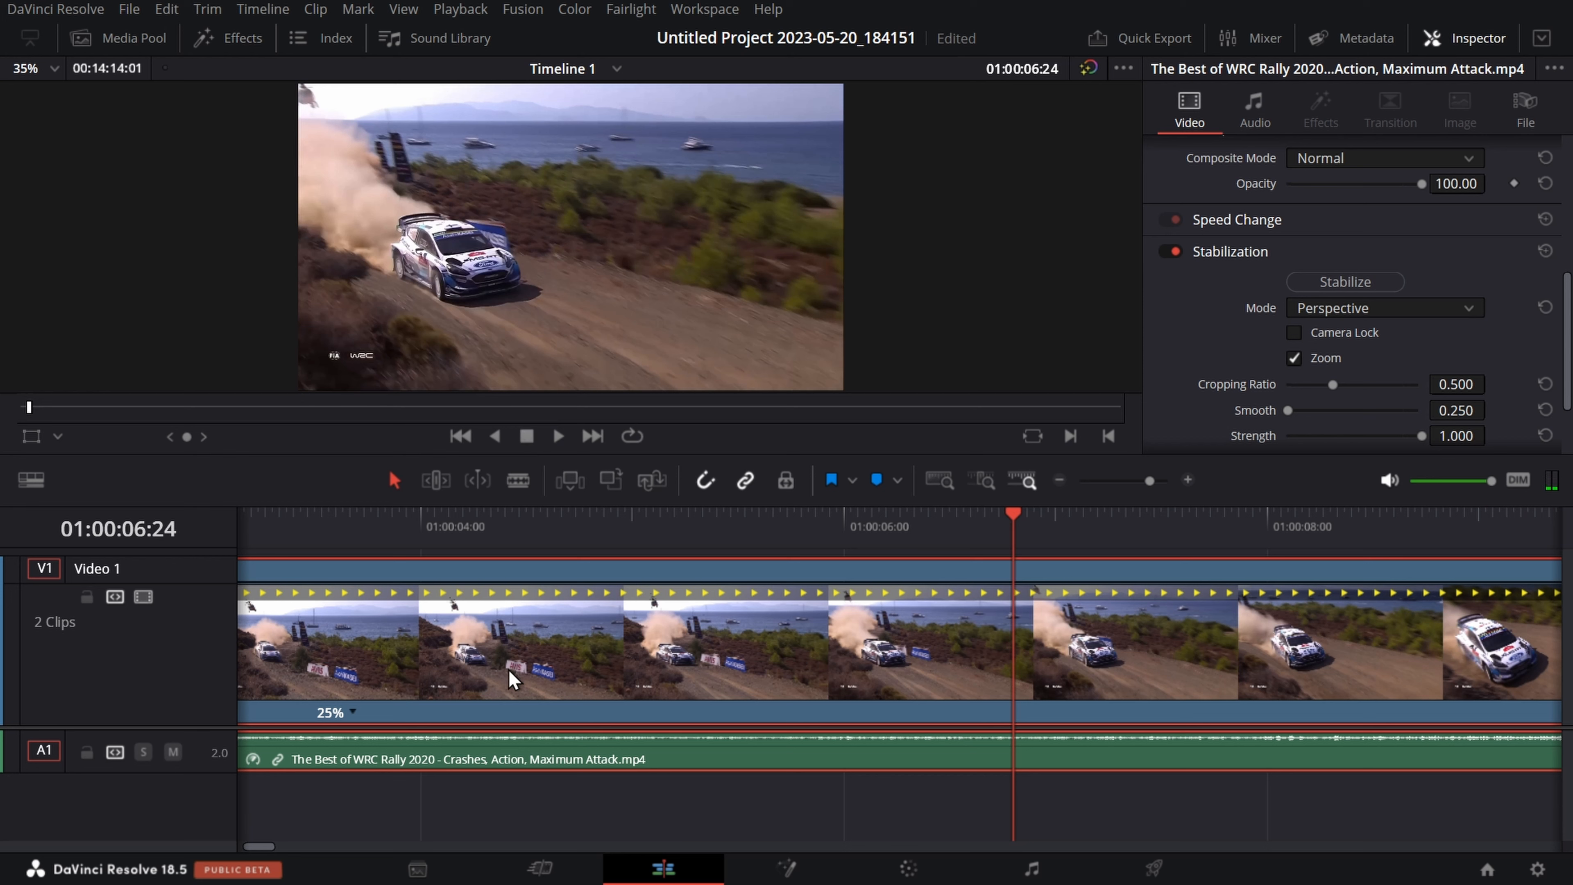
# - Set the middle segment's speed to 50% and play from the first speed point through the end of the clip
pyautogui.click(351, 712)
pyautogui.moveTo(434, 712)
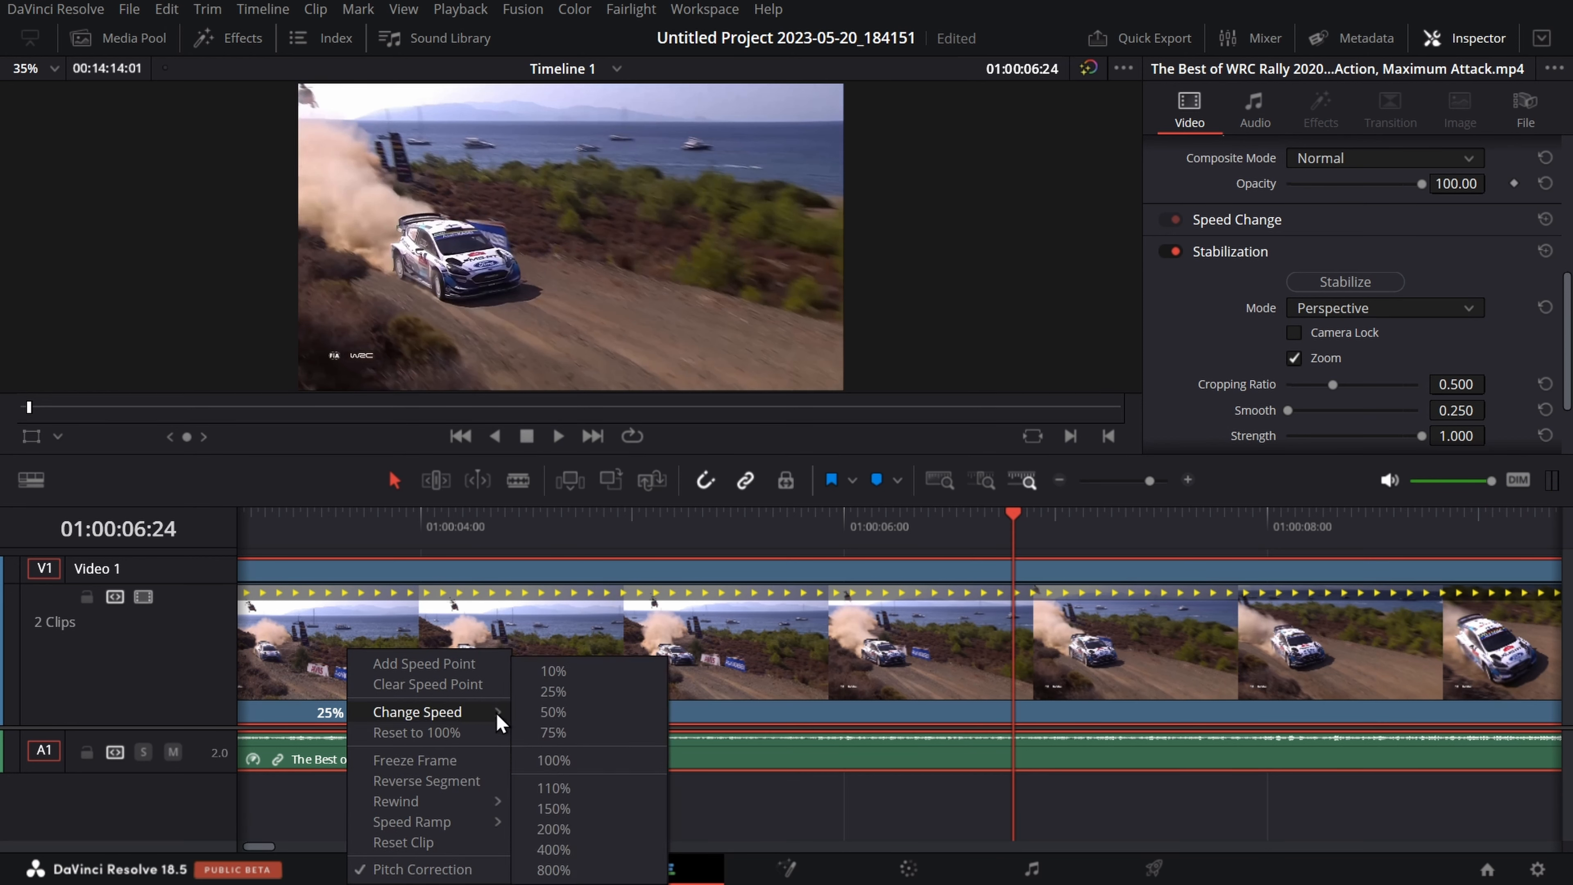
pyautogui.click(542, 722)
pyautogui.moveTo(1019, 530); pyautogui.dragTo(466, 563)
pyautogui.press('Right')
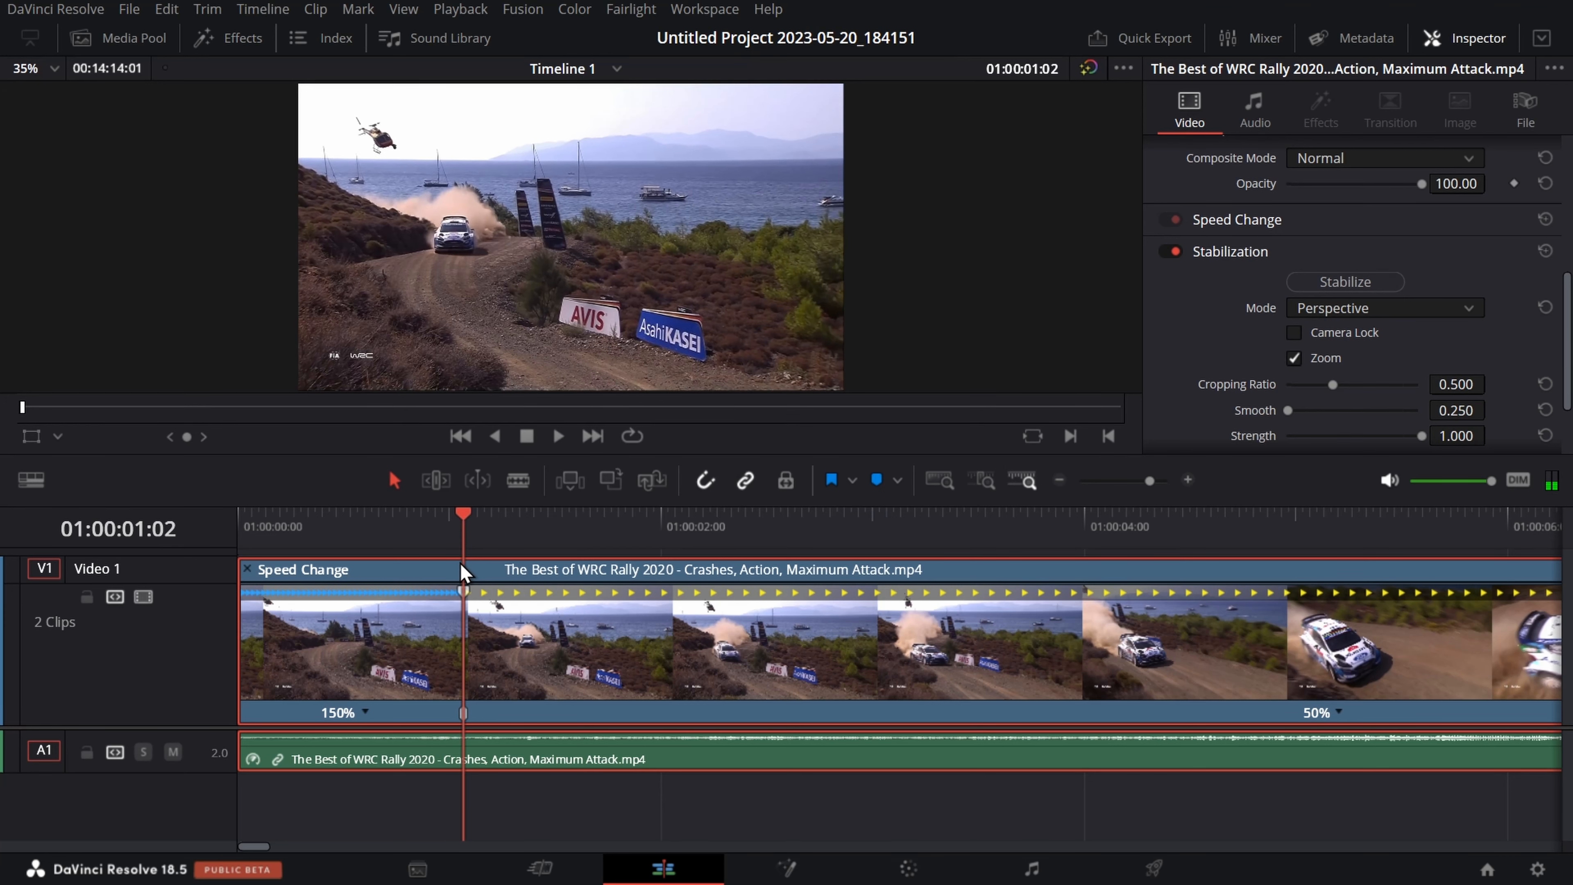
pyautogui.click(558, 435)
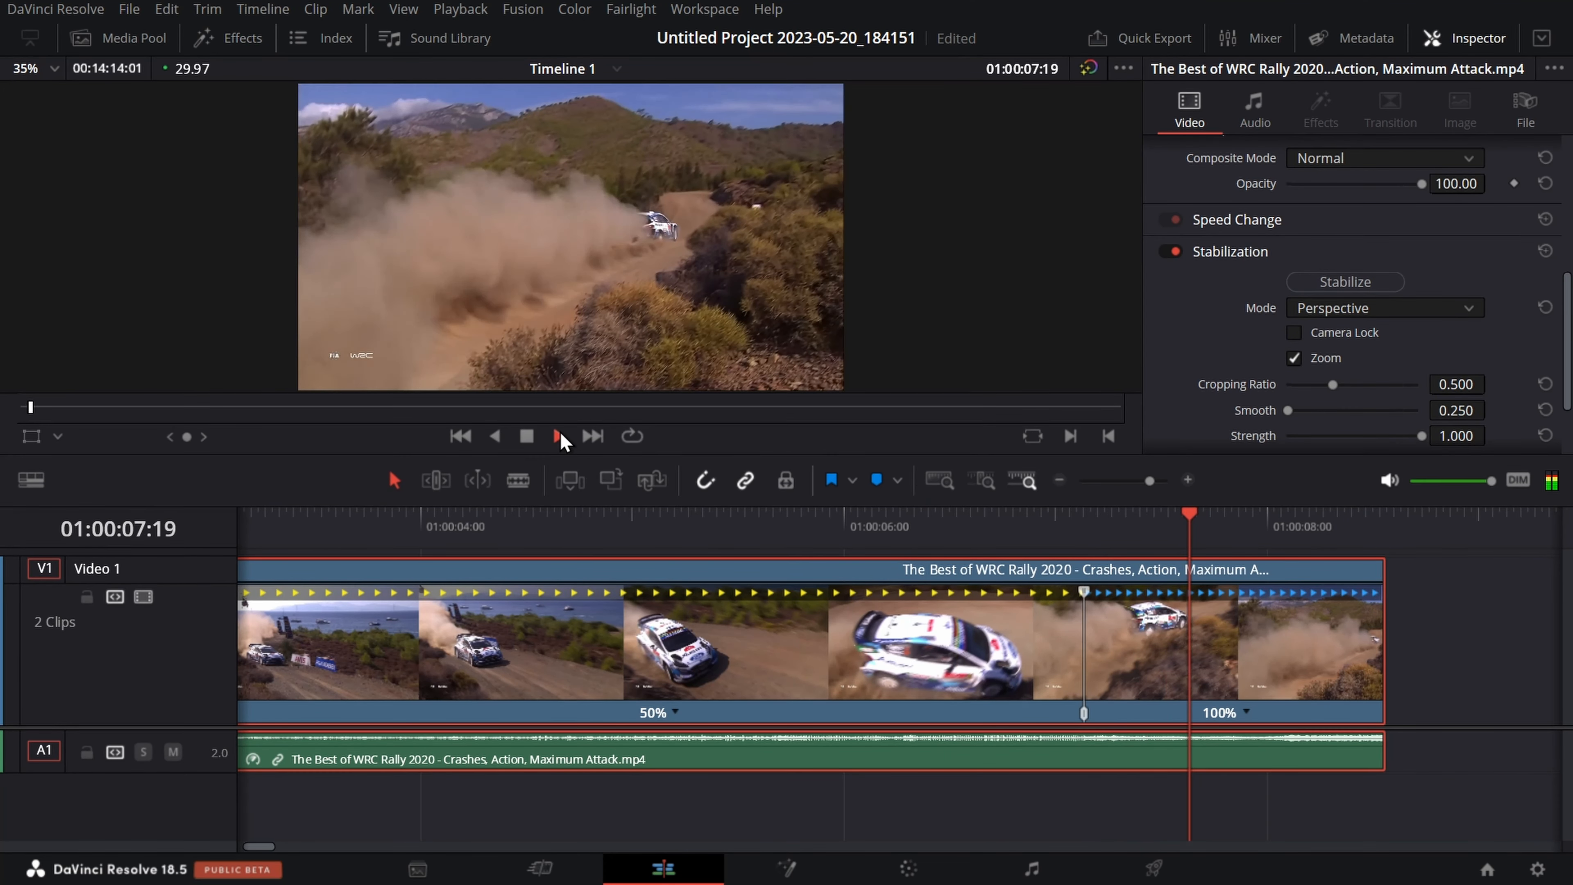
pyautogui.press('space')
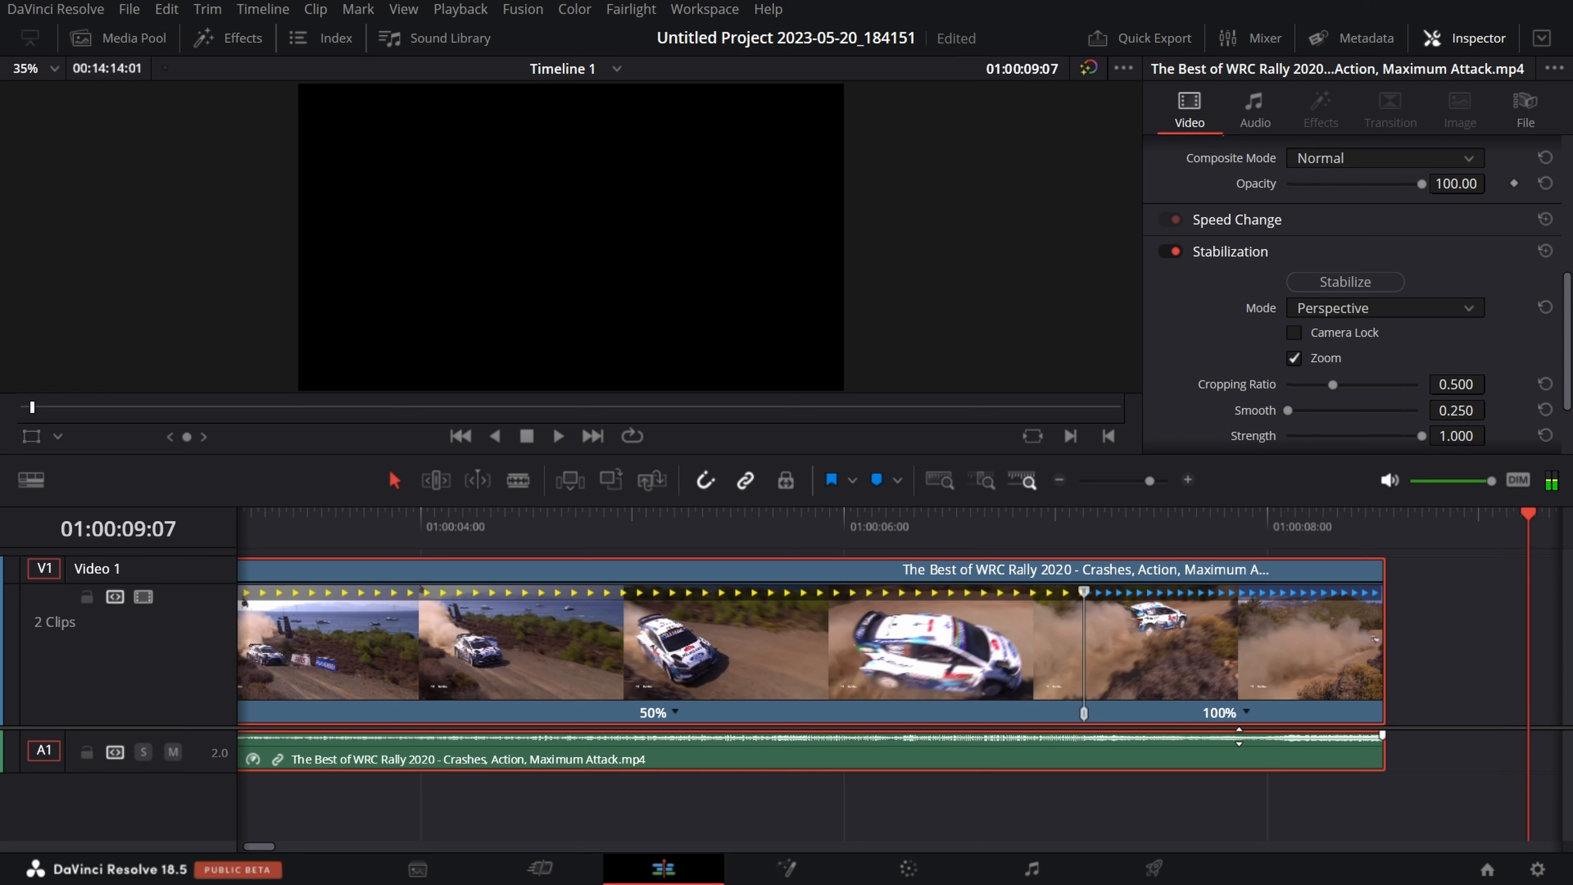
# - Set the speed of the clip's last segment to 150%
pyautogui.click(1243, 711)
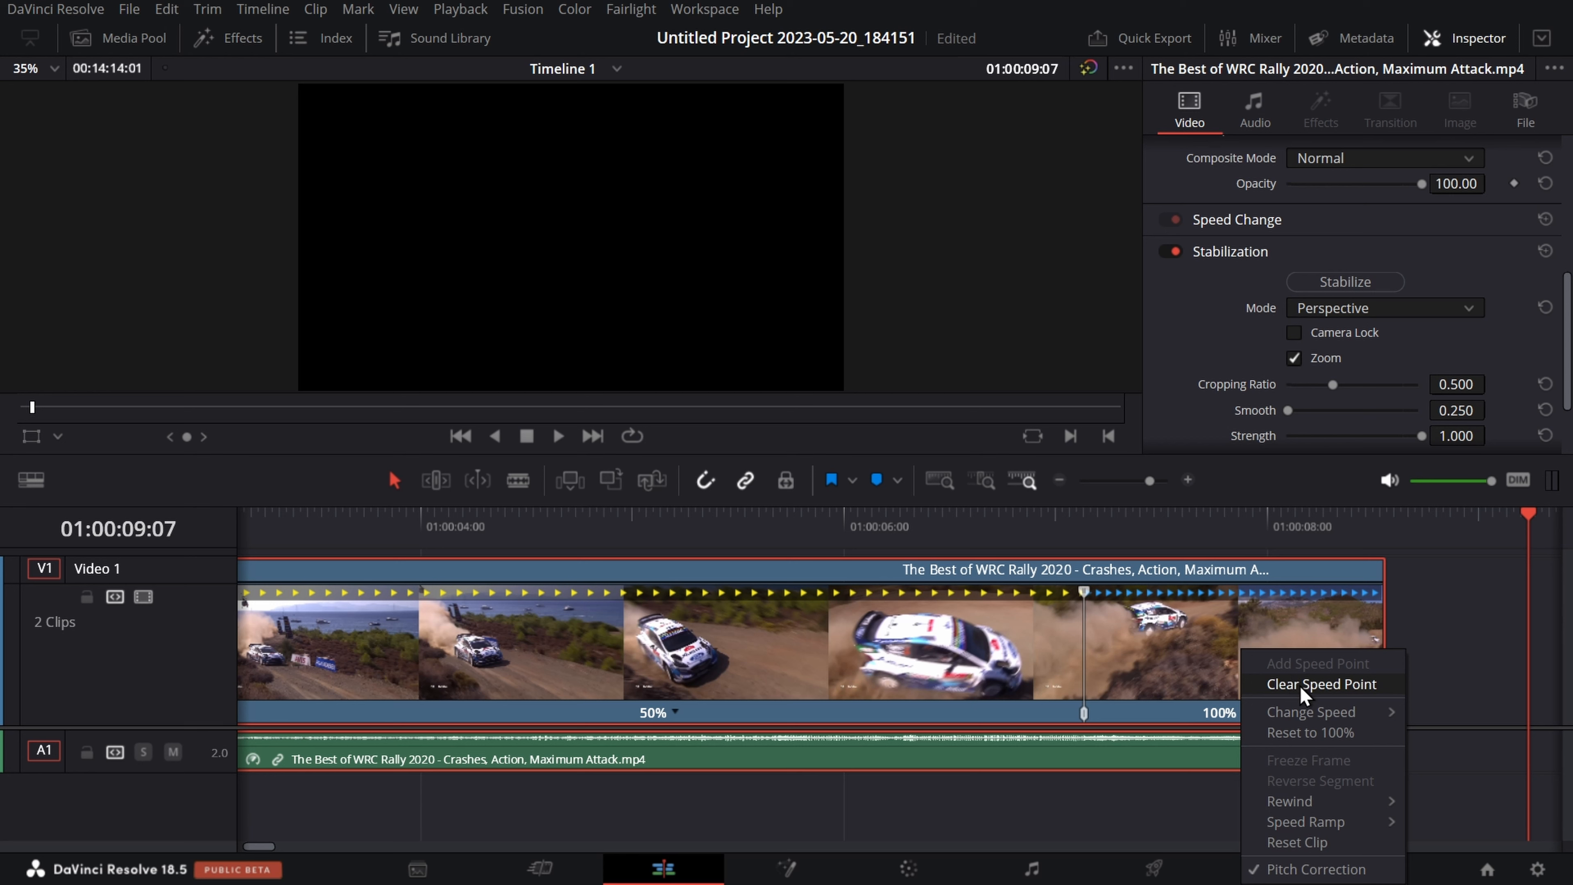
pyautogui.click(1306, 726)
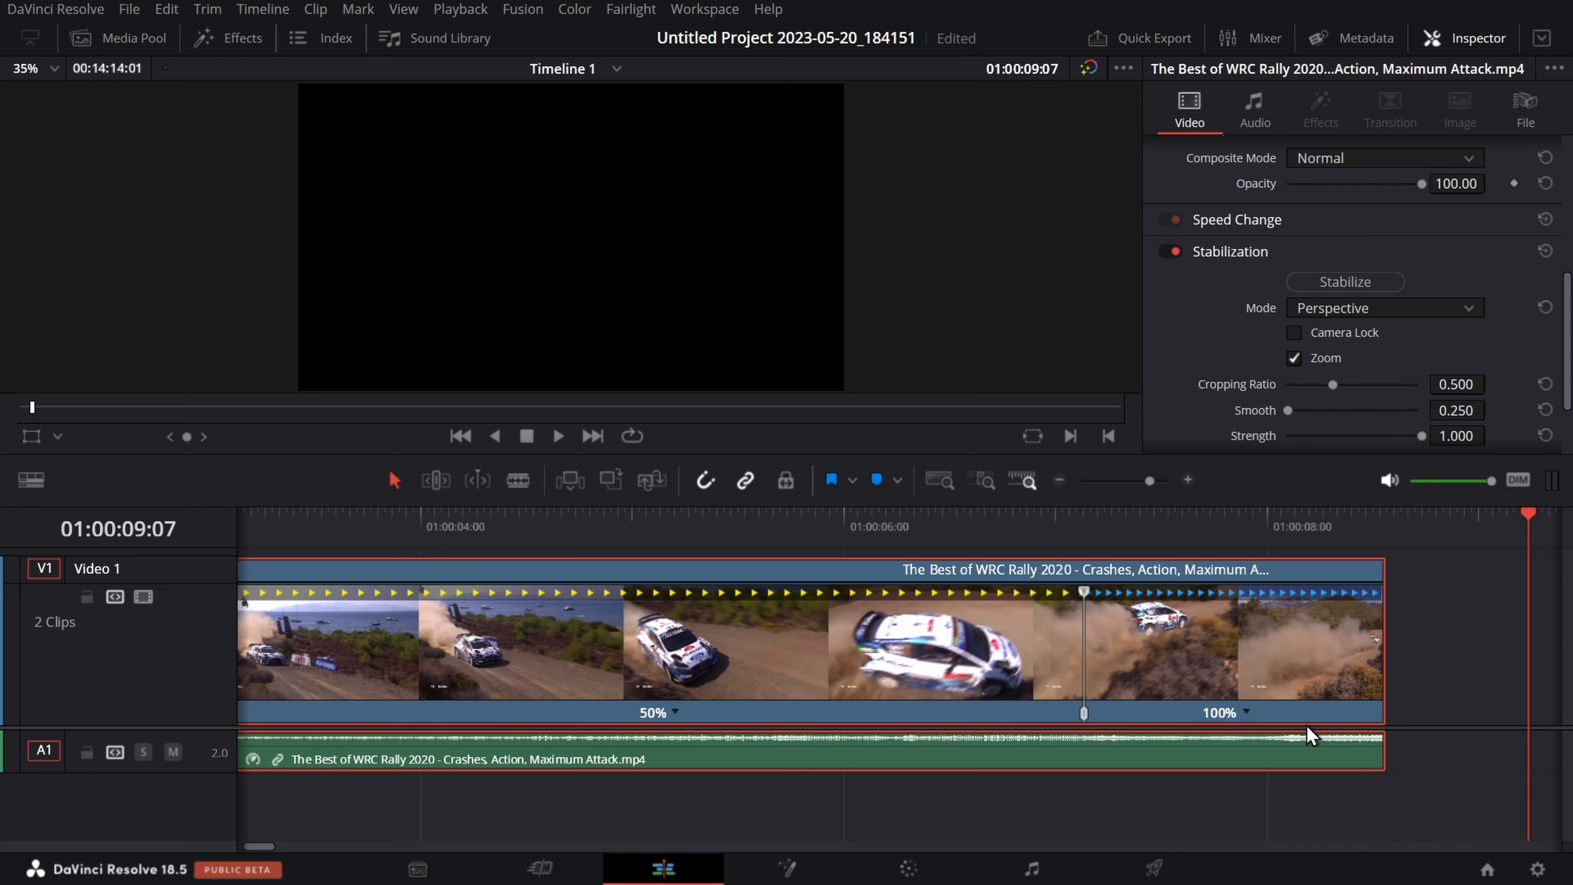
pyautogui.click(1245, 713)
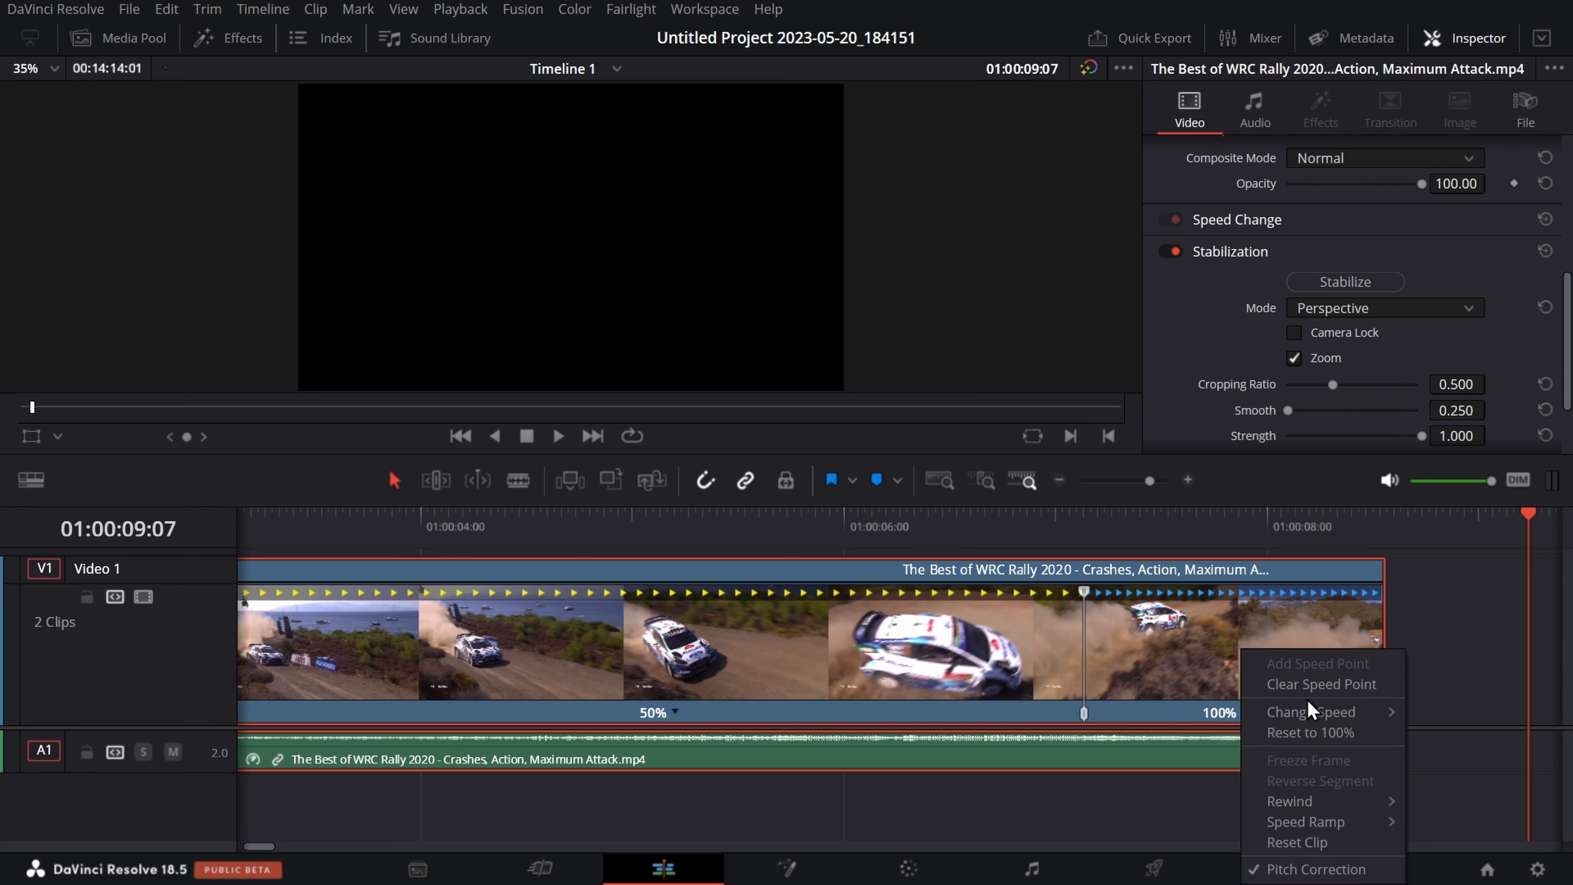
pyautogui.moveTo(1326, 722)
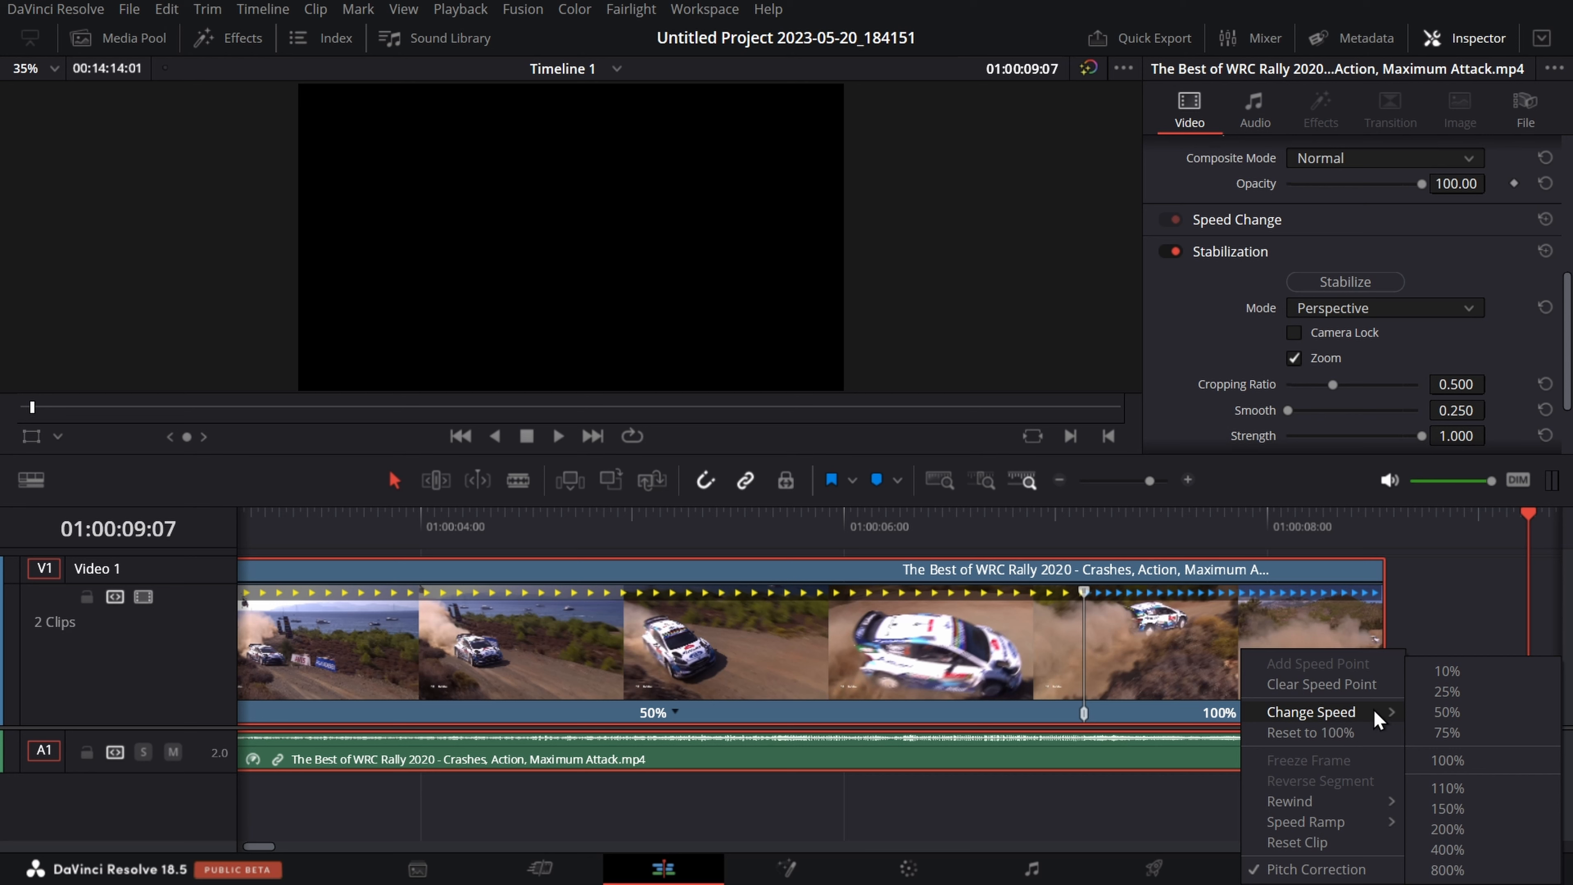
pyautogui.moveTo(1387, 712)
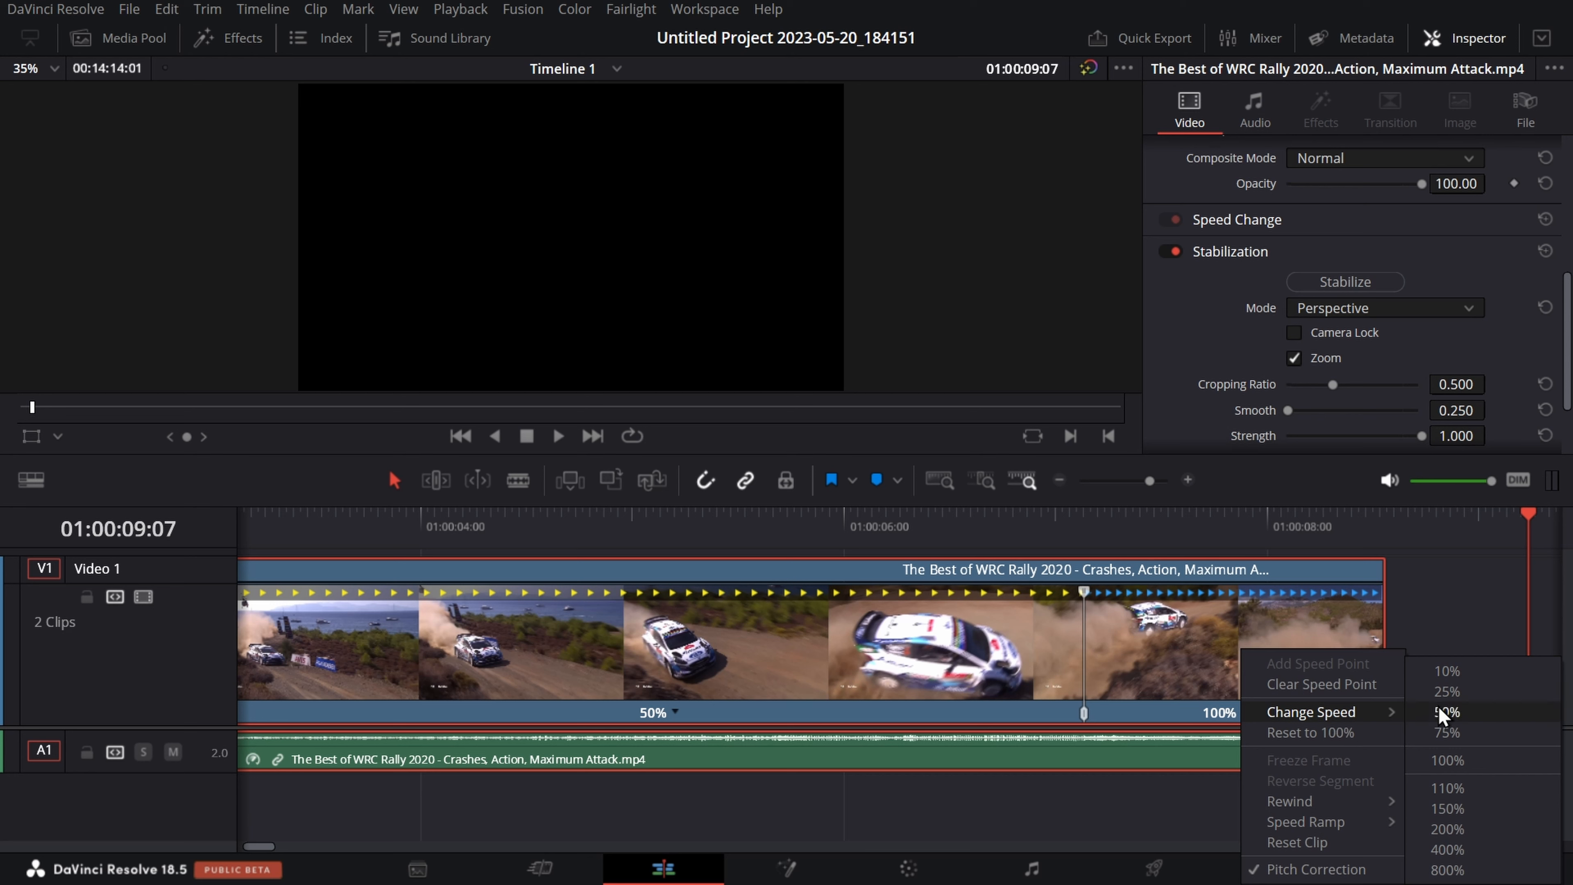
pyautogui.click(1443, 809)
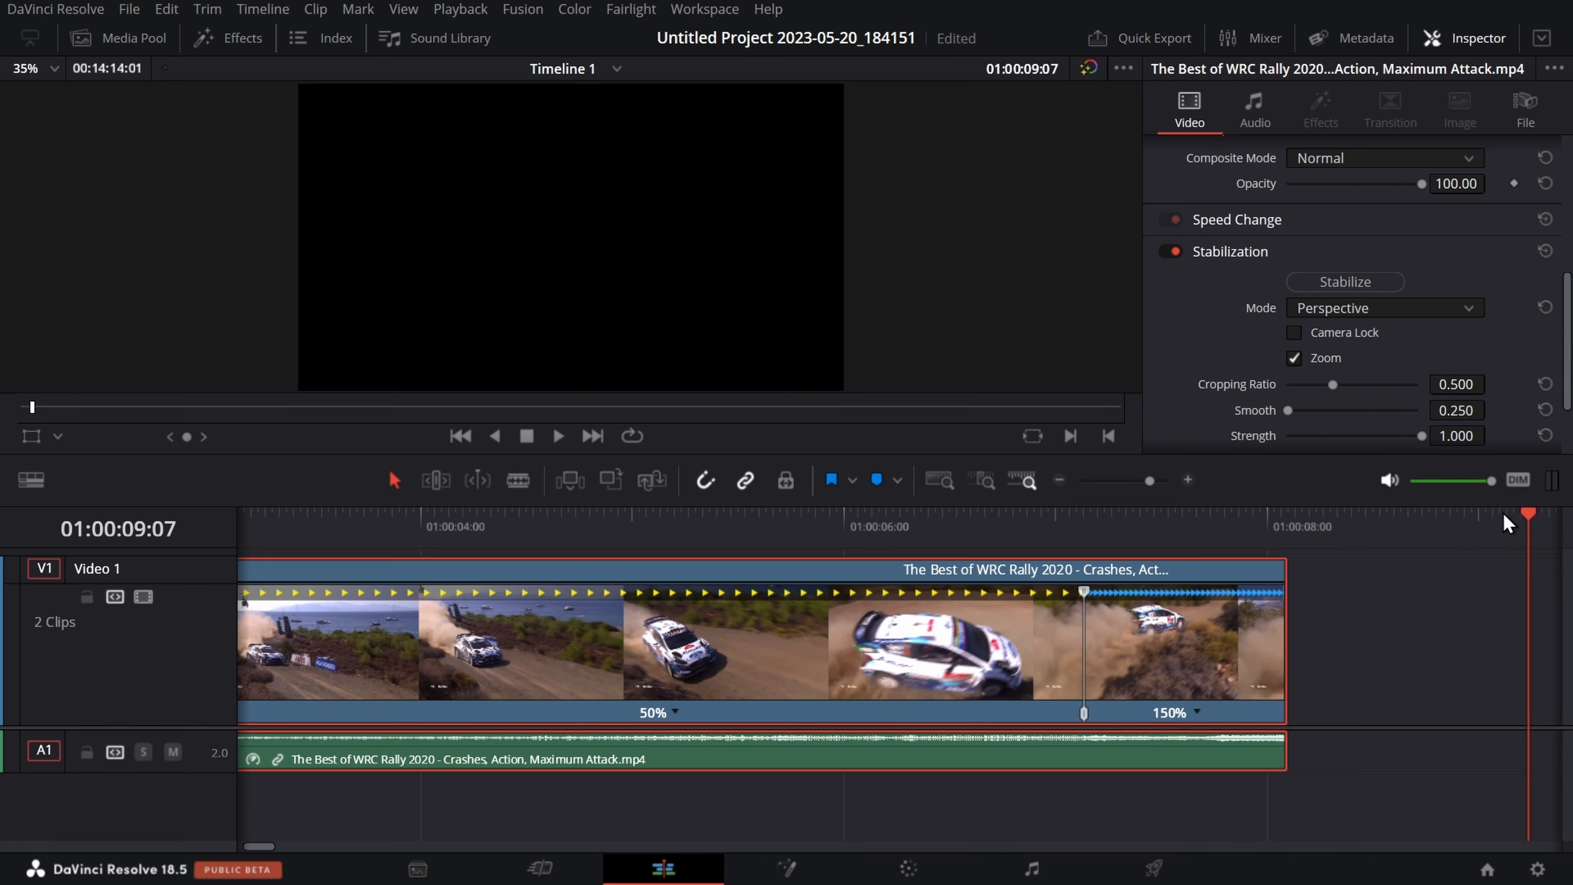
# - Play the whole speed-ramped clip from its first frame, stop past its end, and return the playhead to the start
pyautogui.moveTo(1528, 522); pyautogui.dragTo(142, 598)
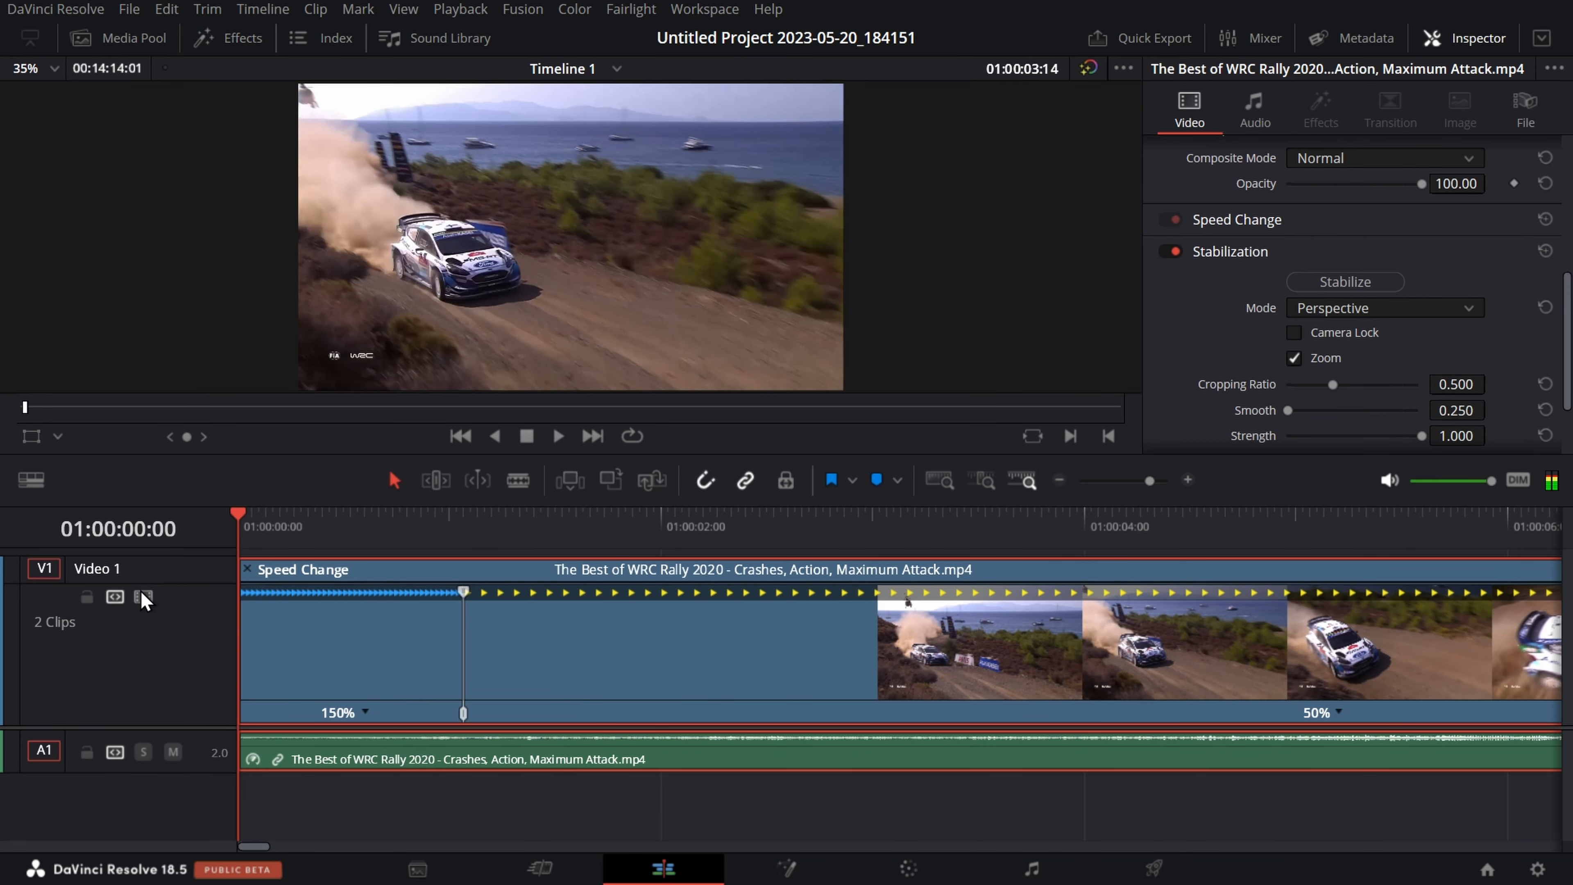
pyautogui.click(566, 438)
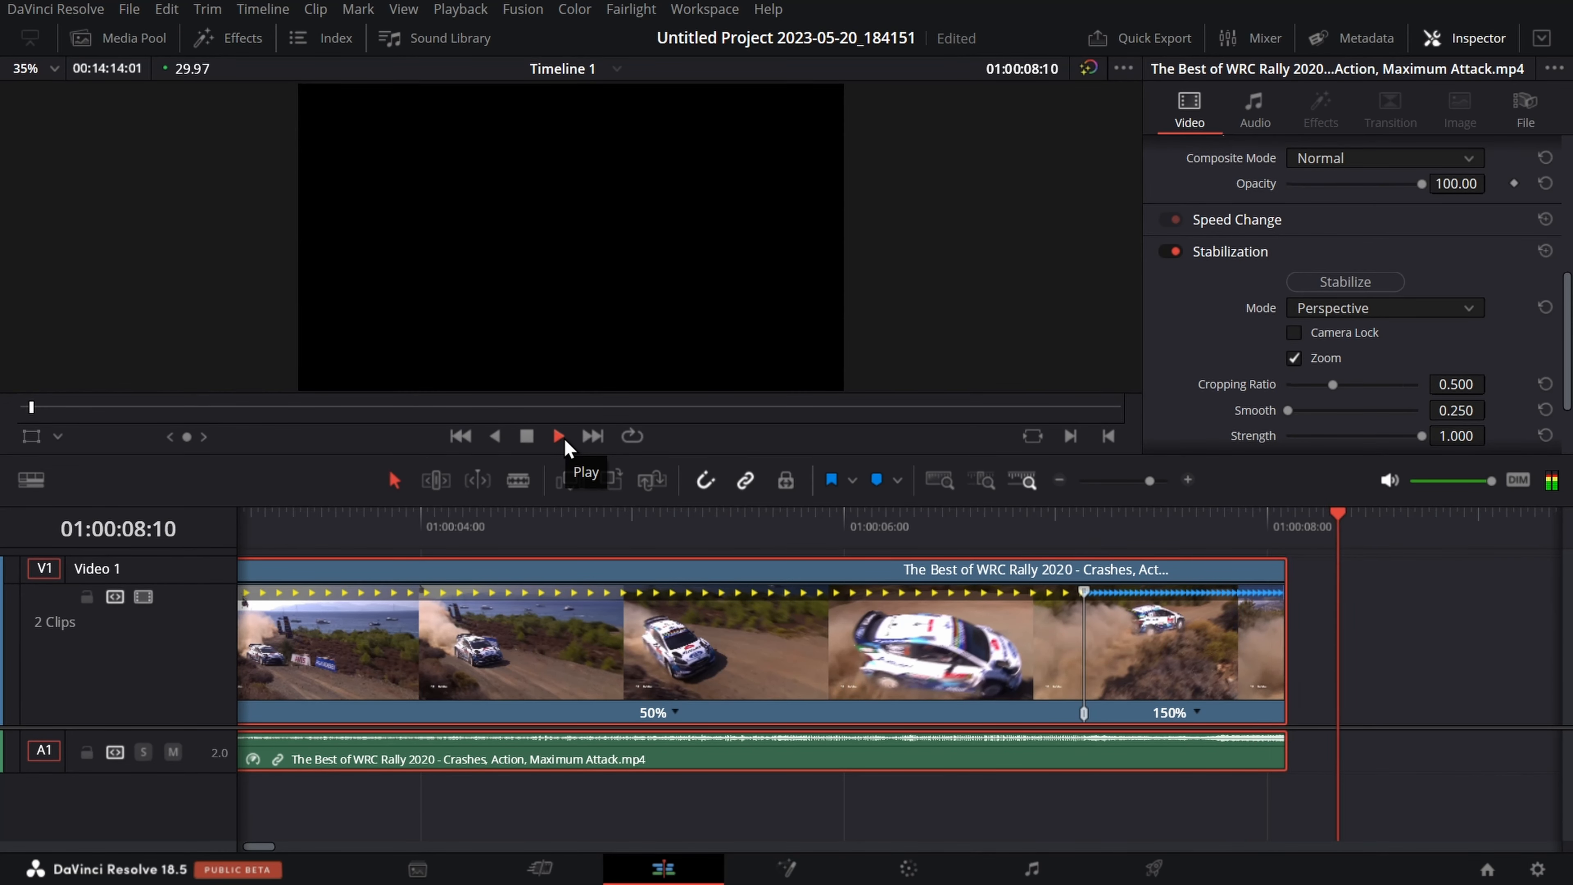
pyautogui.press('space')
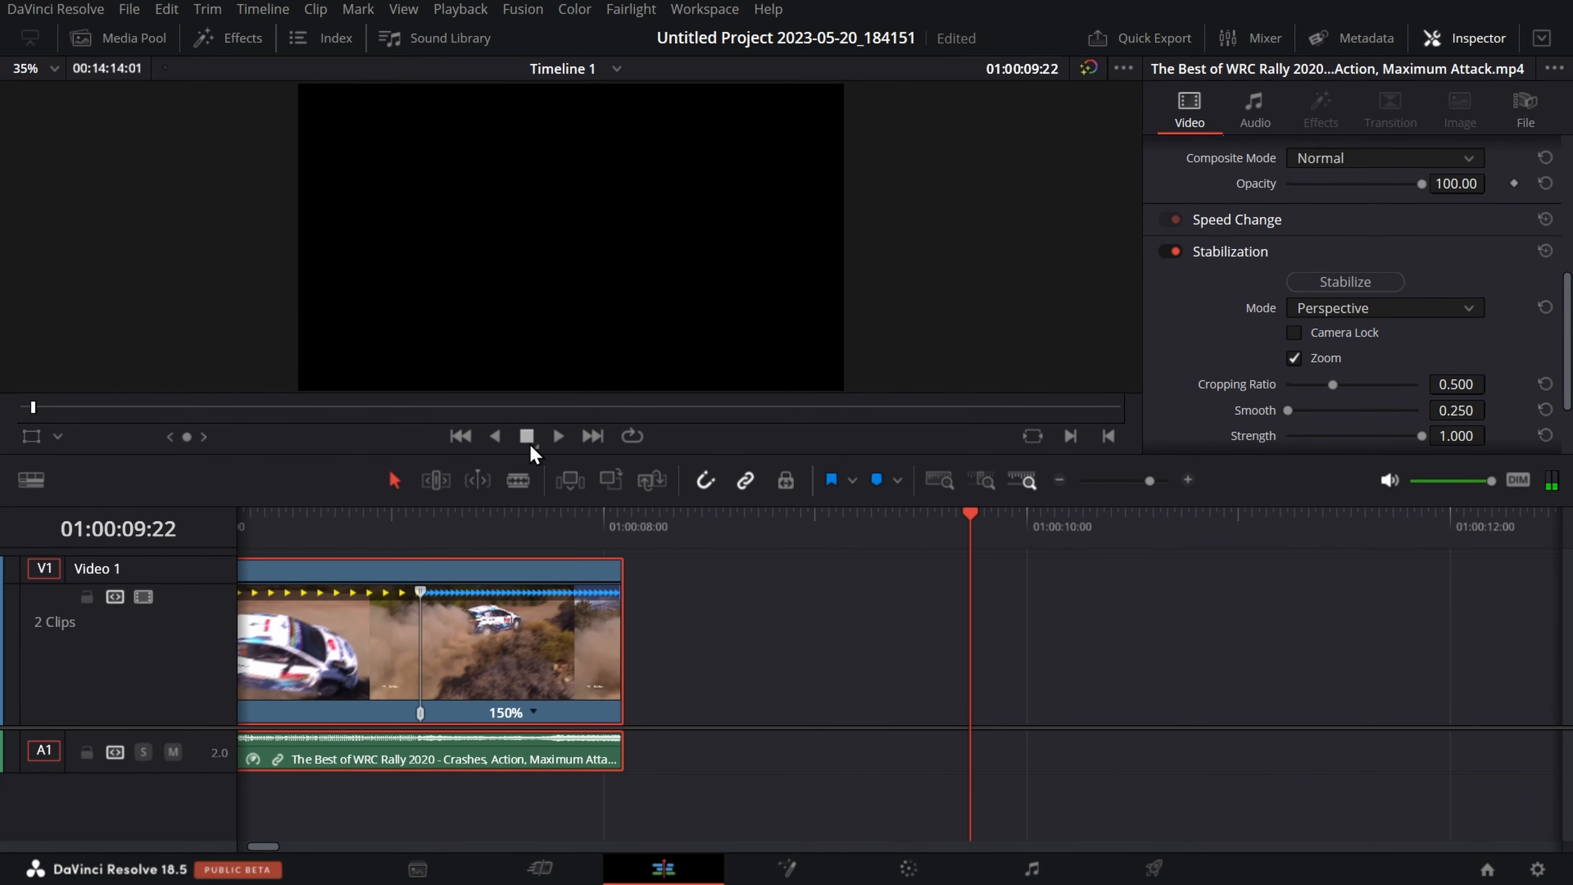
pyautogui.moveTo(971, 527); pyautogui.dragTo(222, 599)
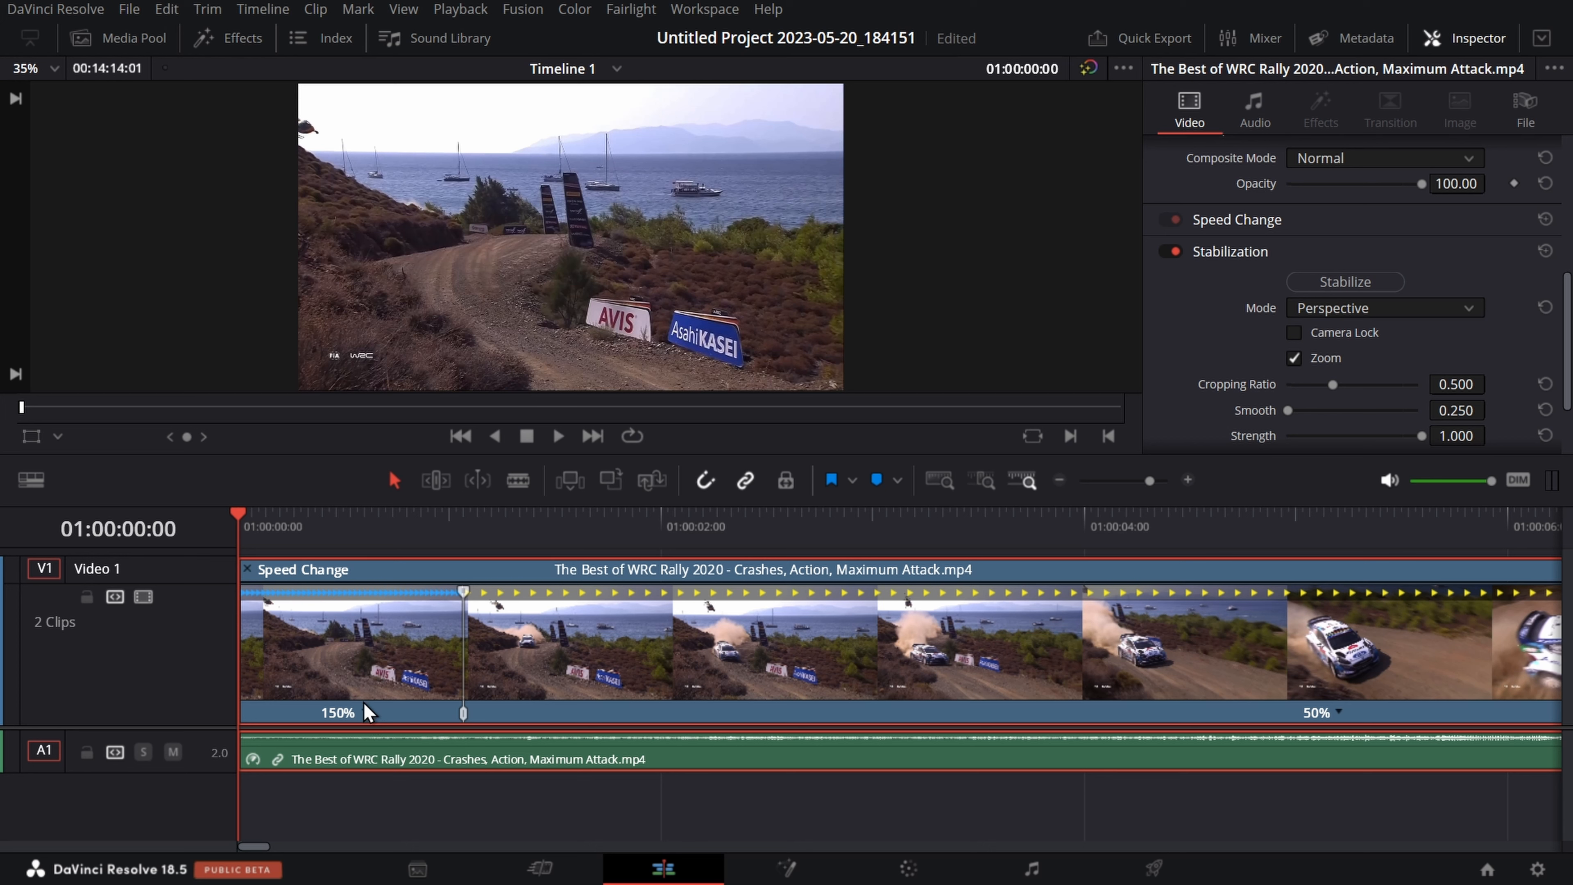
pyautogui.click(365, 715)
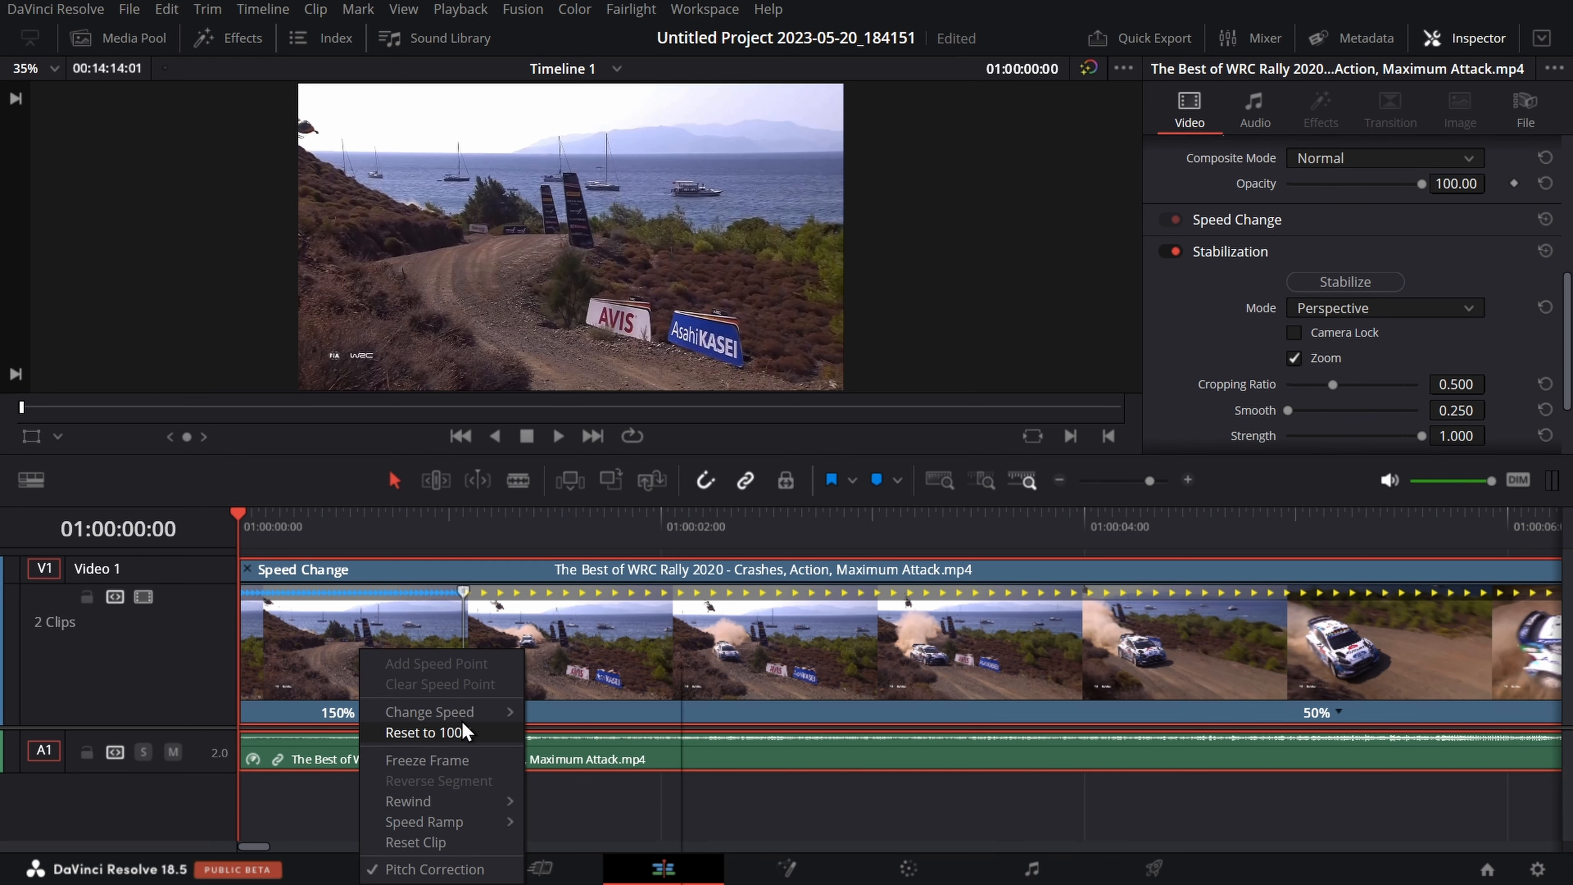
pyautogui.moveTo(495, 712)
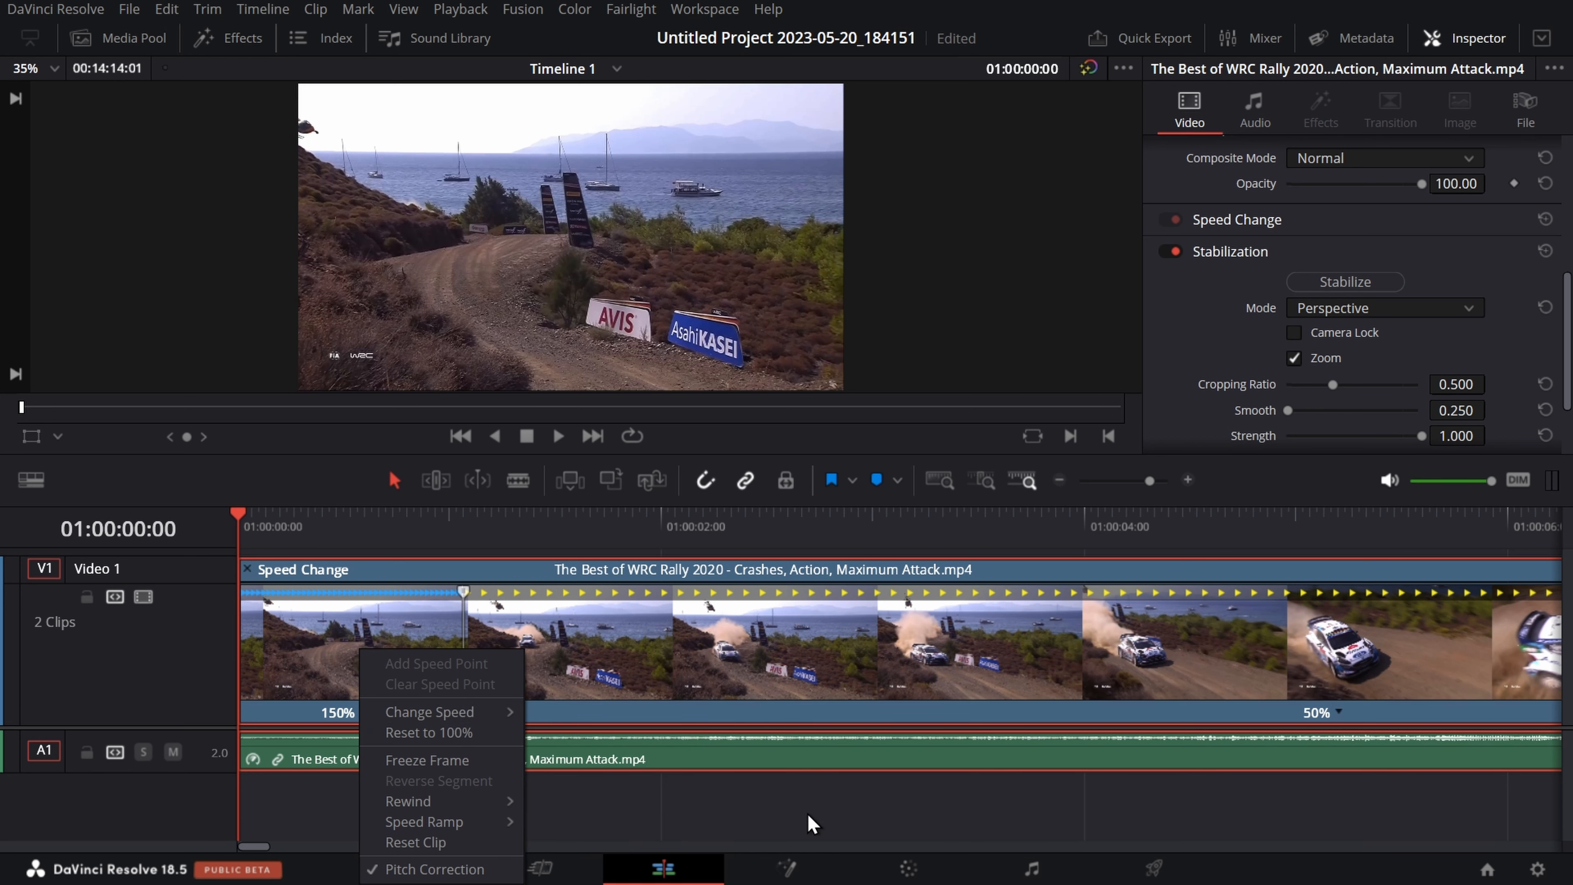
pyautogui.click(802, 837)
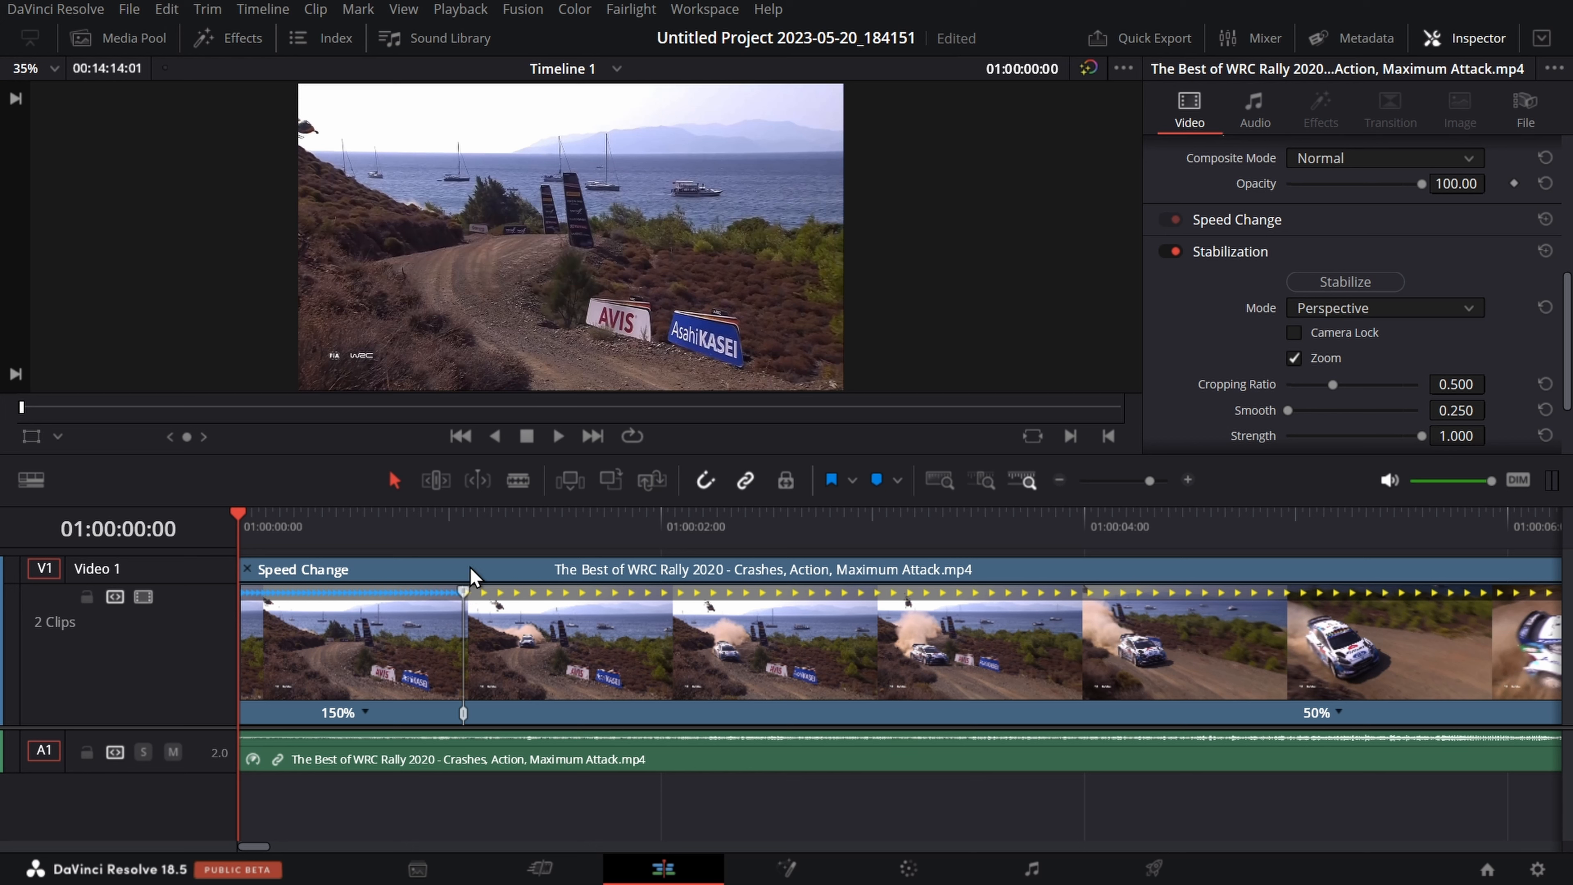
# - Stretch the first segment to 133% speed using the upper handle of the first speed point, and place the playhead at 01:00:00:29
pyautogui.moveTo(469, 588); pyautogui.dragTo(500, 599)
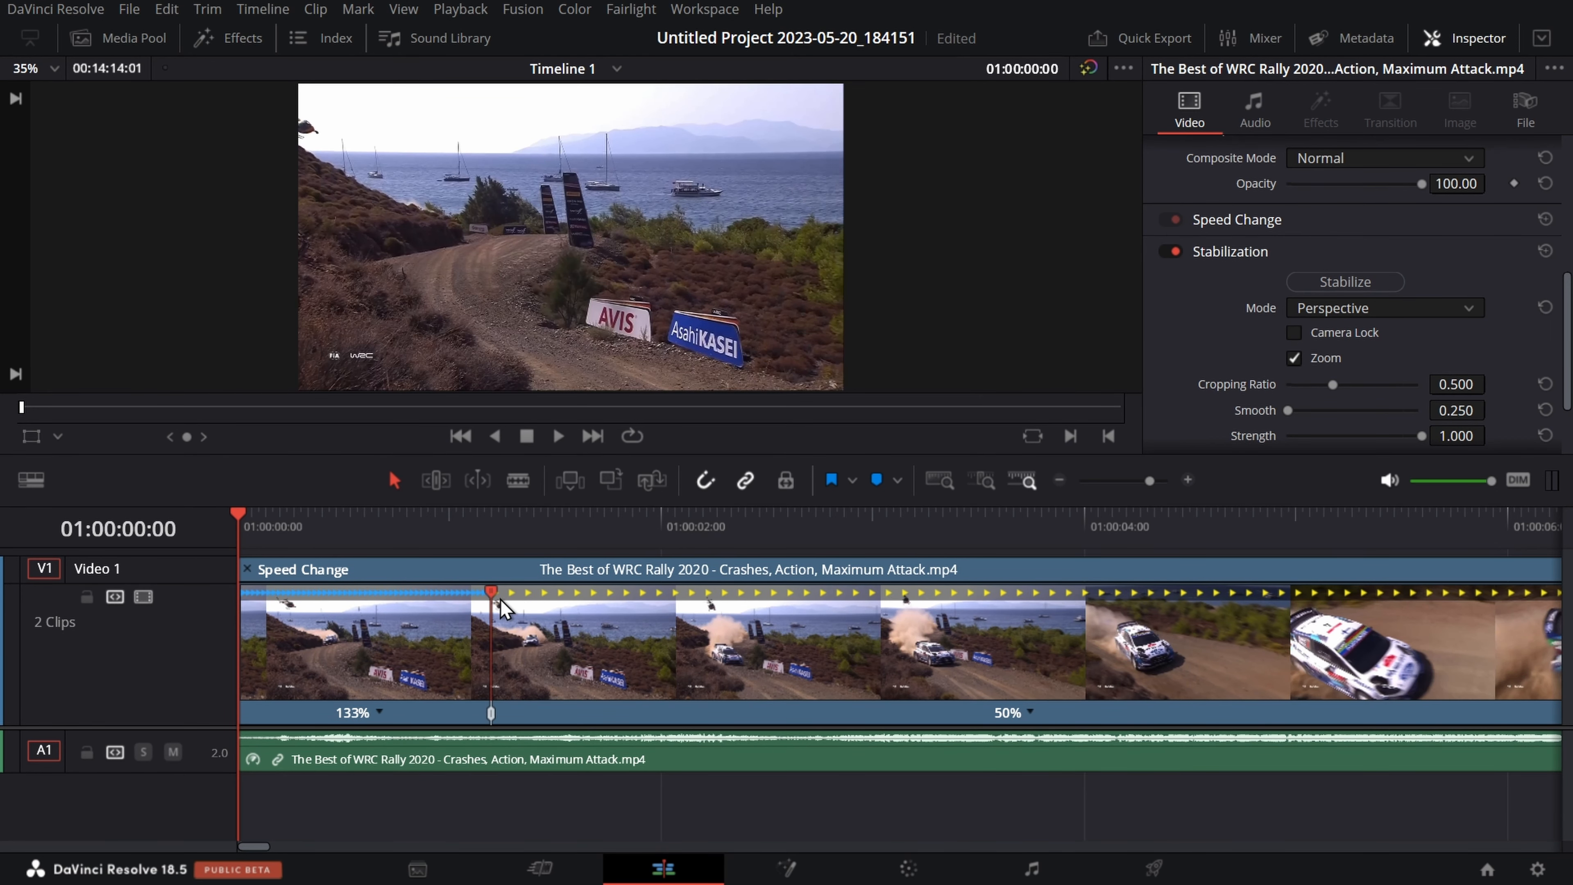
pyautogui.rightClick(501, 599)
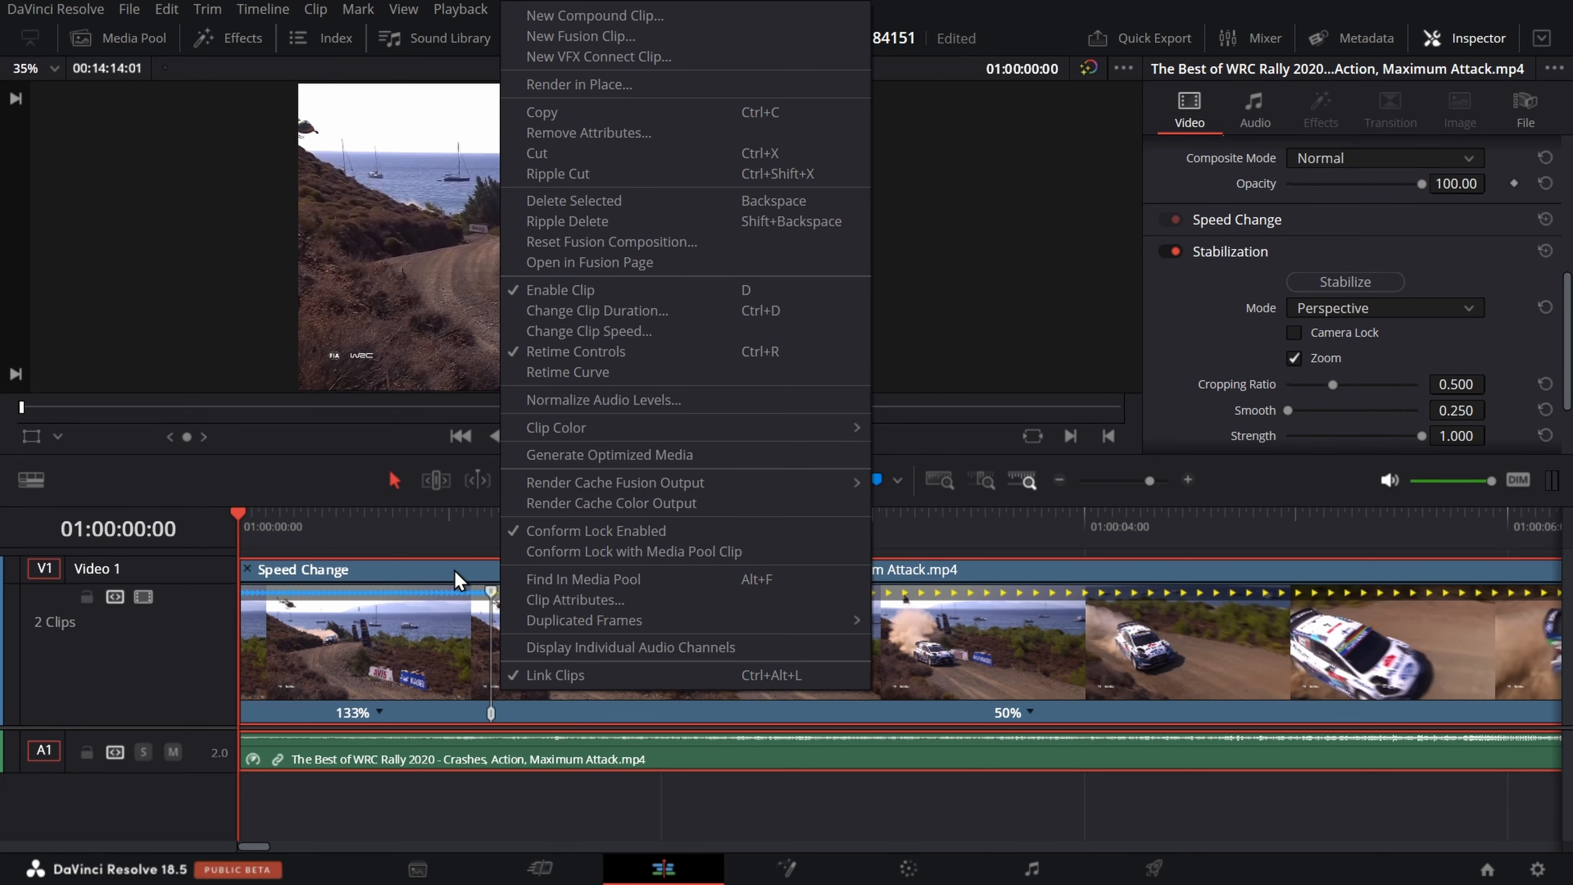
pyautogui.click(444, 540)
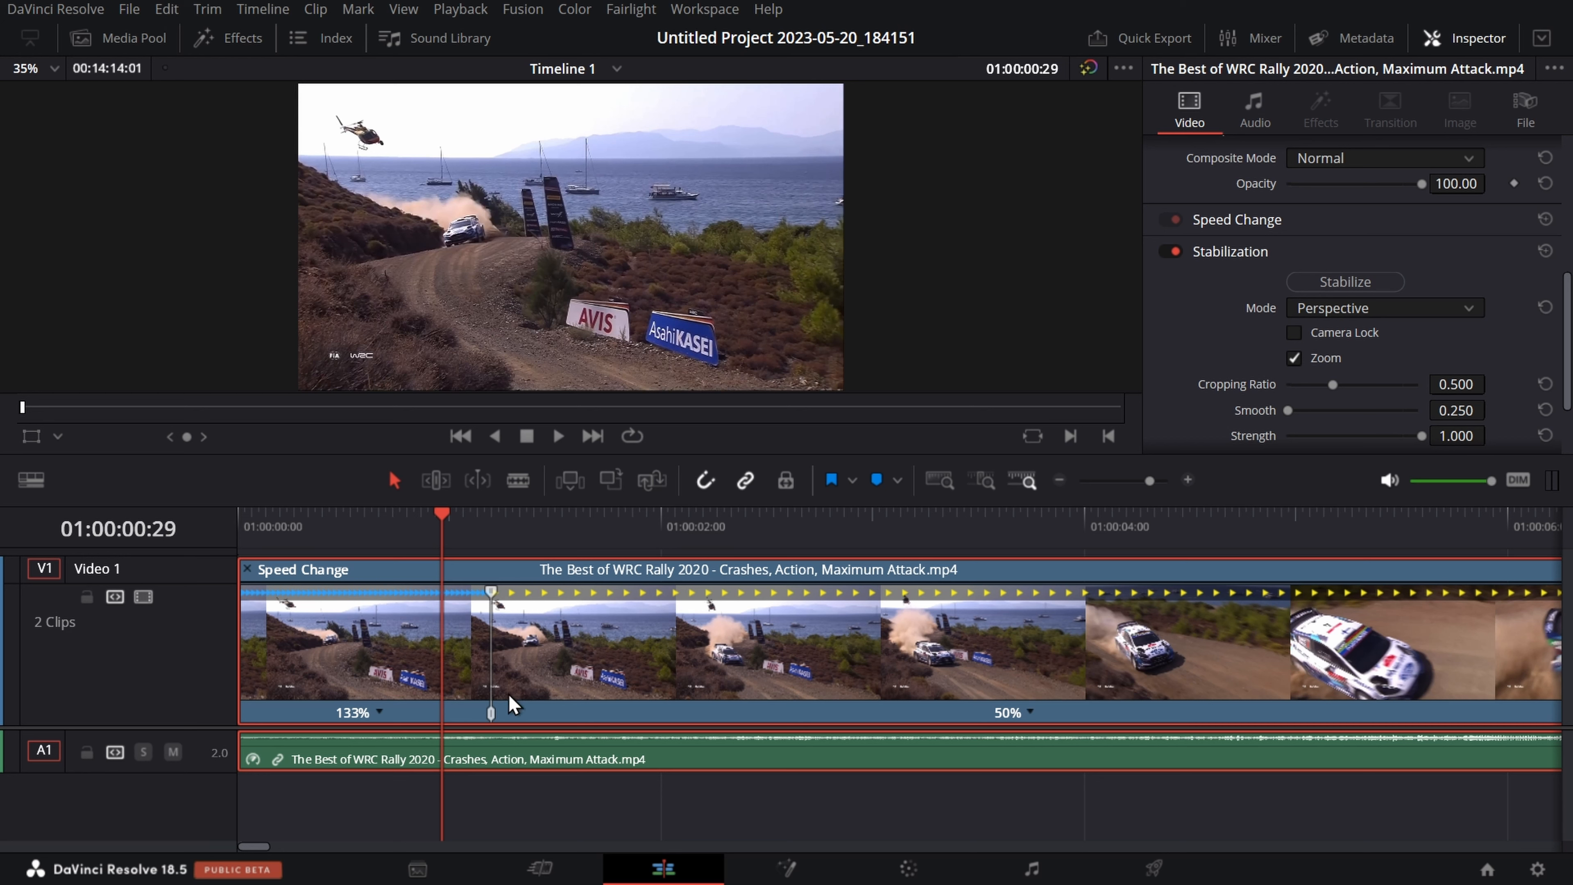
# - Shift the first speed point along the footage with its lower handle, ending just before the playhead at 01:00:01:07
pyautogui.click(491, 713)
pyautogui.moveTo(493, 715)
pyautogui.mouseDown()
pyautogui.moveTo(559, 717)
pyautogui.moveTo(507, 724)
pyautogui.mouseUp()
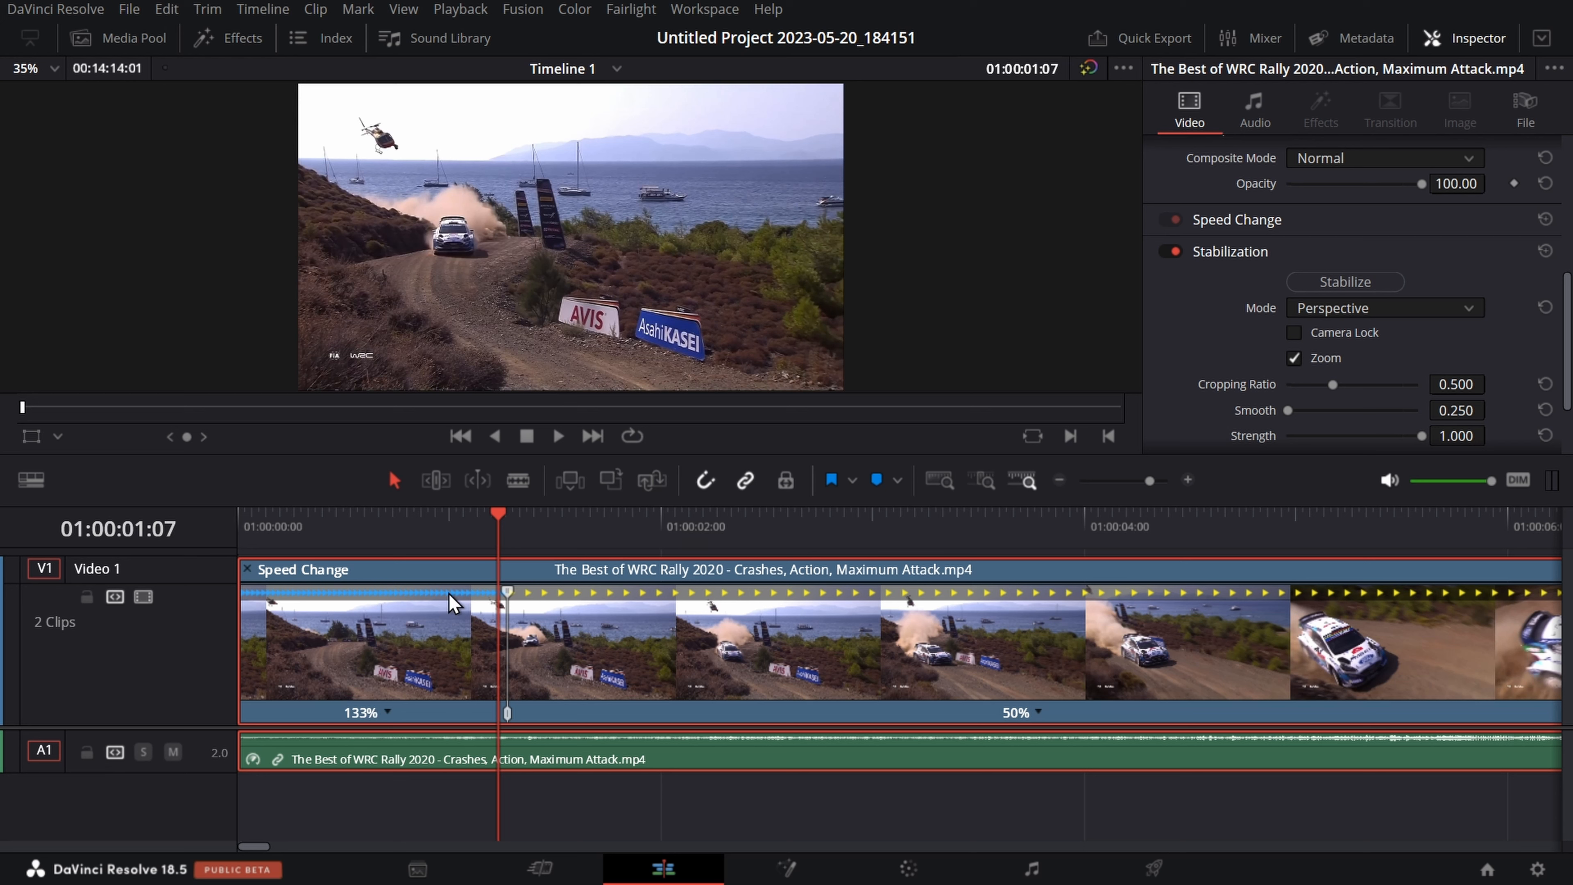
pyautogui.moveTo(515, 709); pyautogui.dragTo(527, 713)
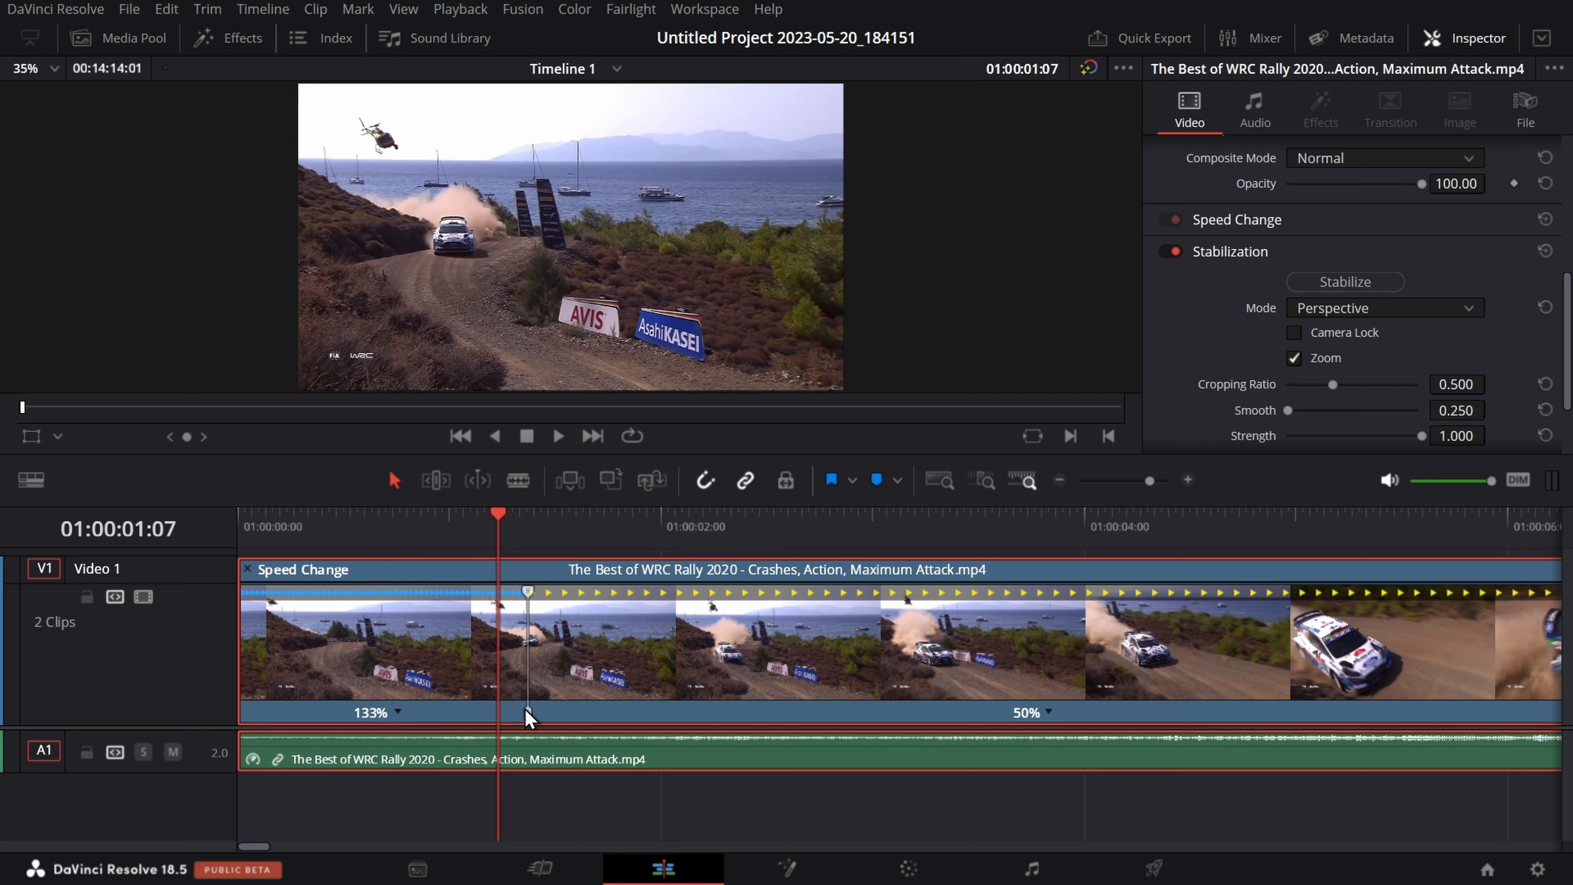
pyautogui.moveTo(526, 711); pyautogui.dragTo(494, 710)
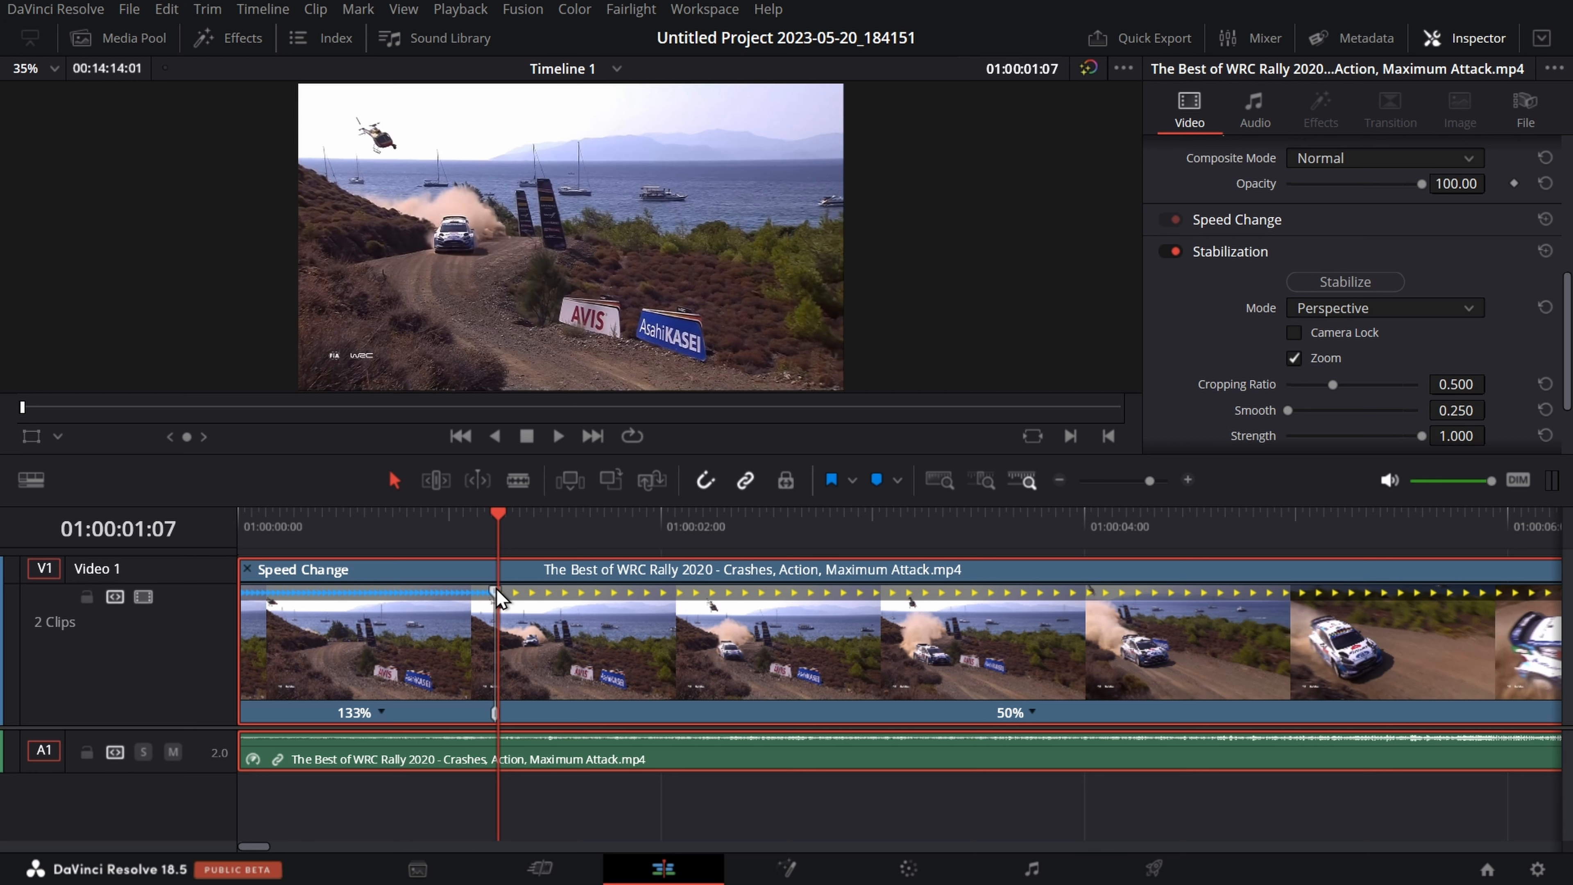
# - Retime the first segment to 120% and back up to 137% with the speed point's upper handle, and play the clip from its start
pyautogui.moveTo(496, 588); pyautogui.dragTo(525, 597)
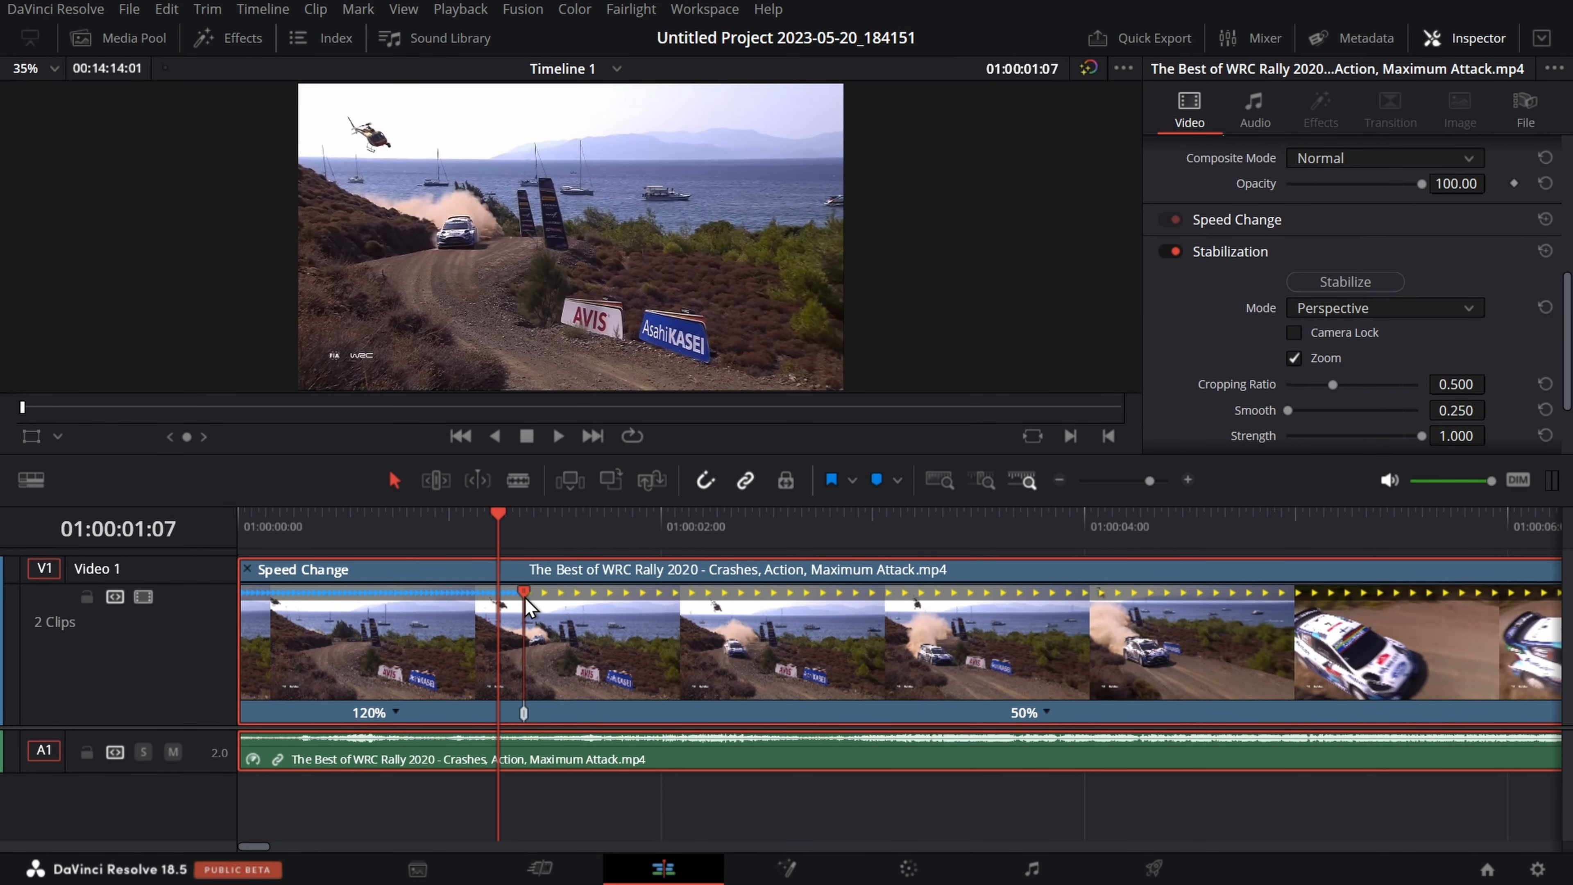
pyautogui.moveTo(524, 597); pyautogui.dragTo(490, 625)
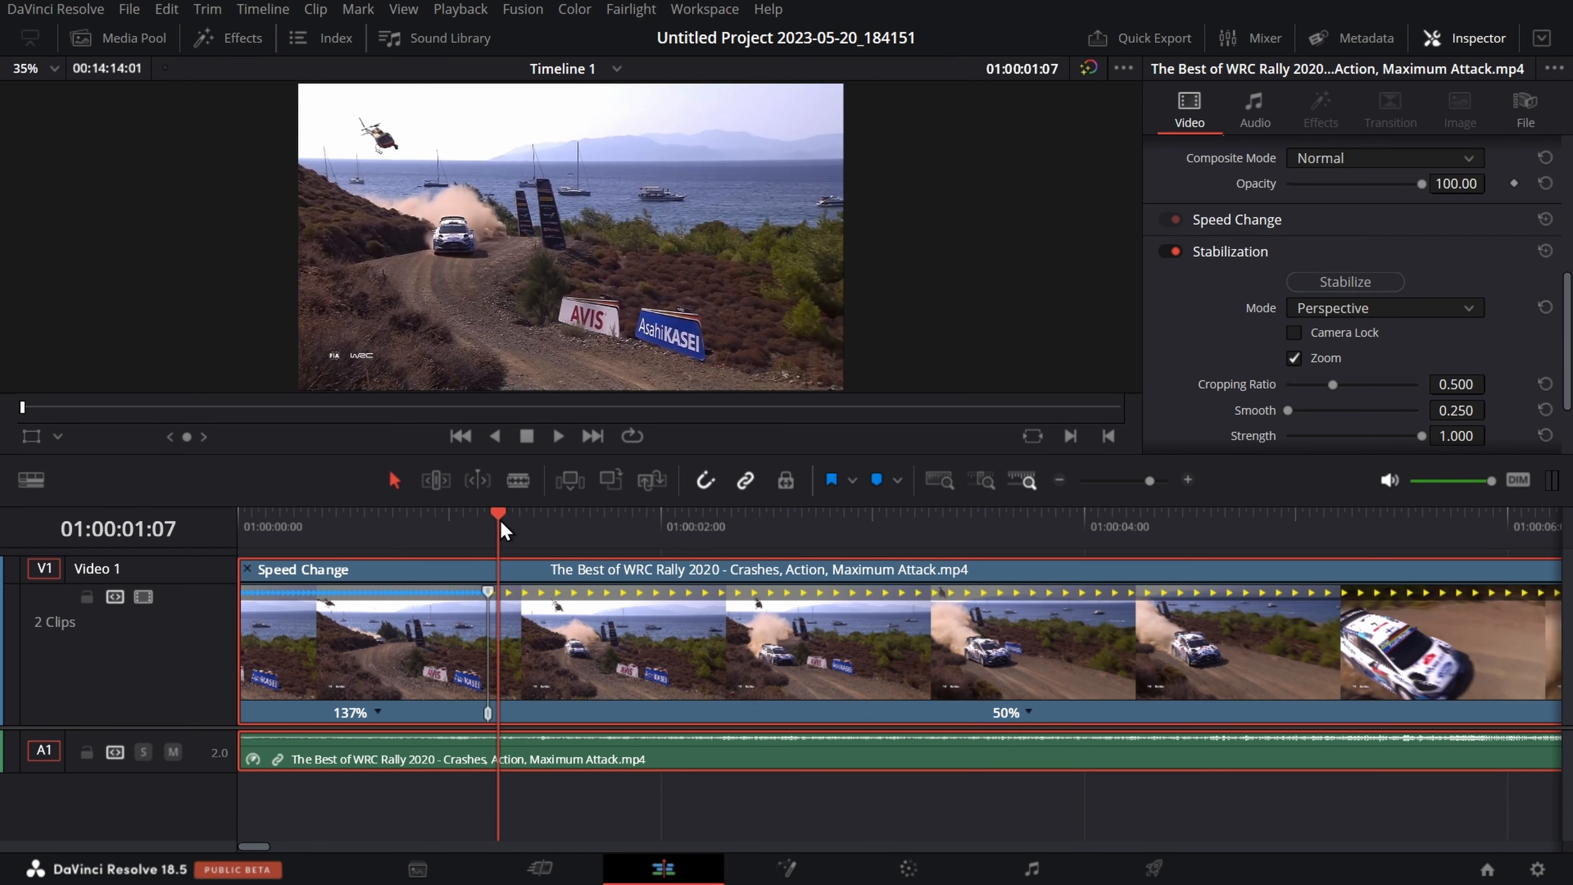
pyautogui.moveTo(500, 520); pyautogui.dragTo(151, 579)
pyautogui.press('space')
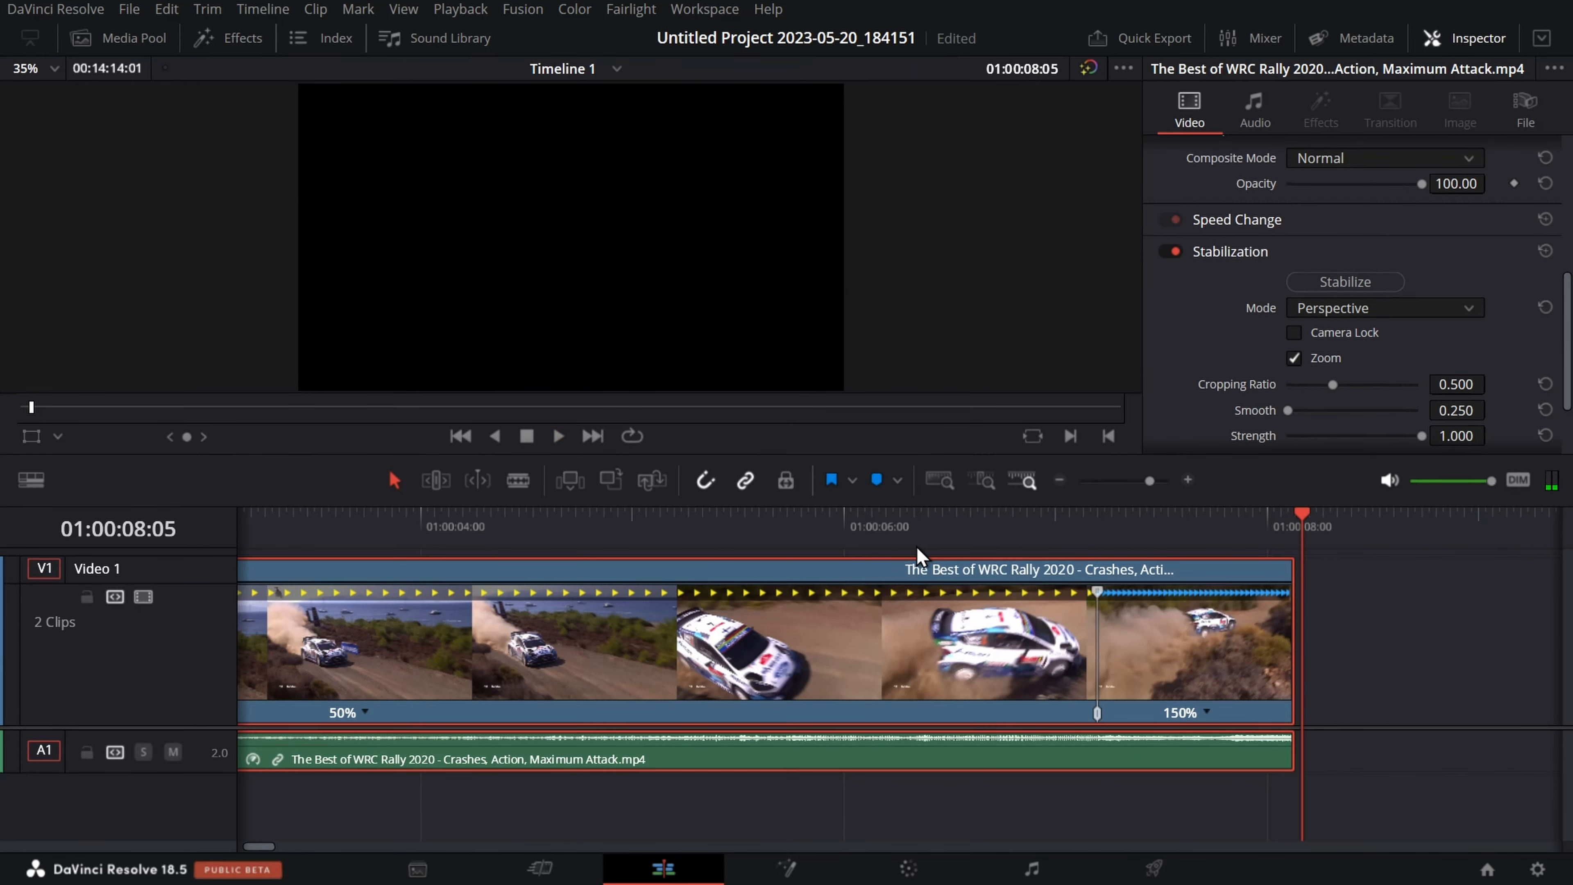
# - Set the clip's Retime Process to Optical Flow and play the clip from its start
pyautogui.scroll(-3, 1380, 446)
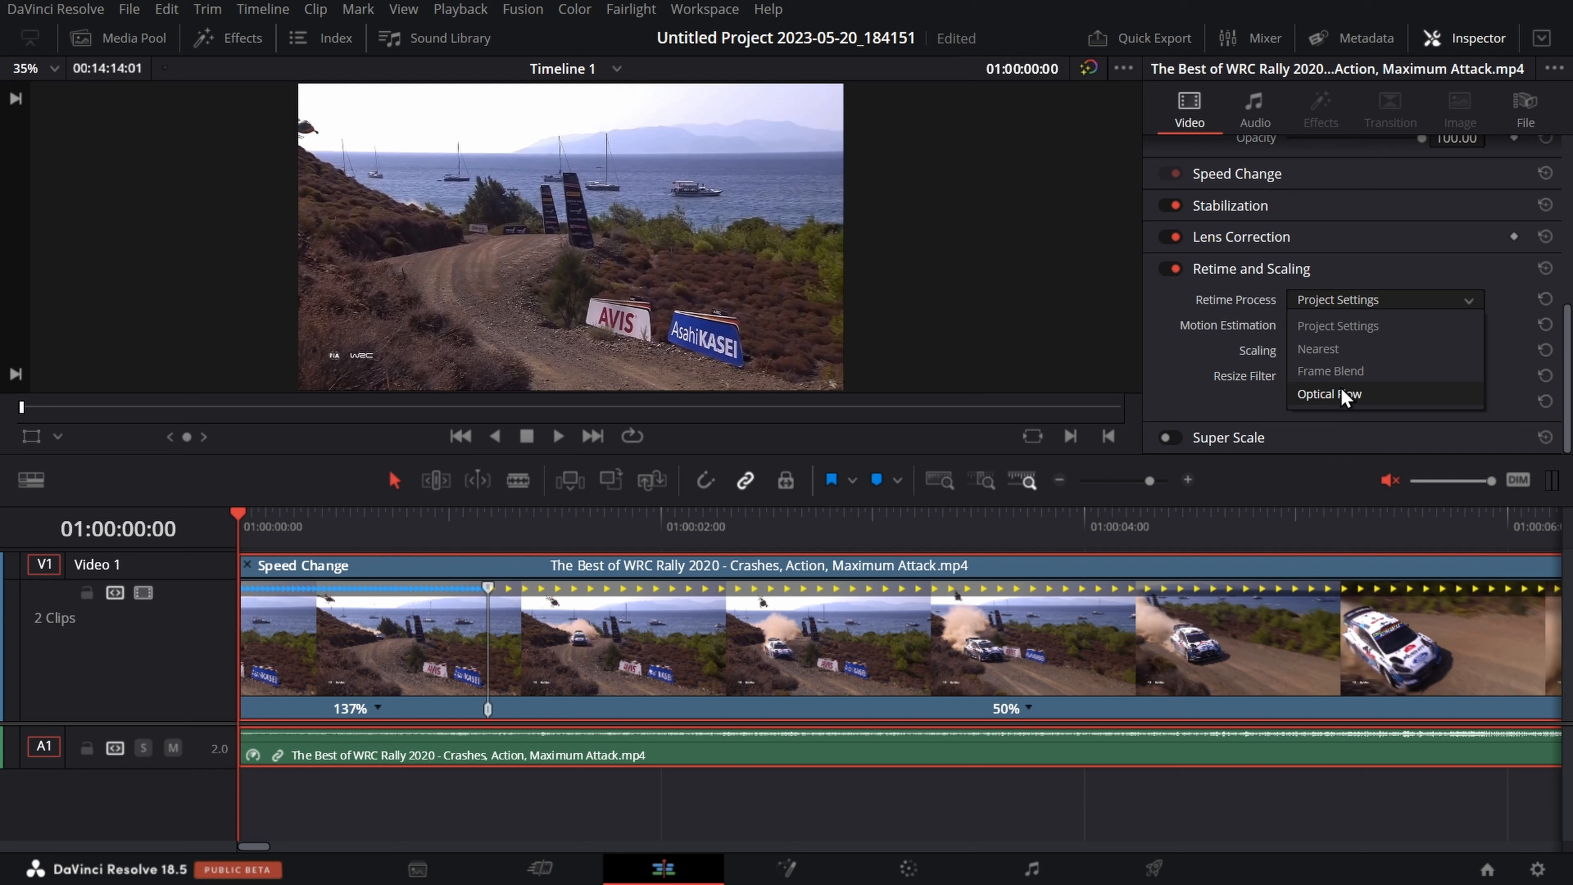
pyautogui.click(1341, 395)
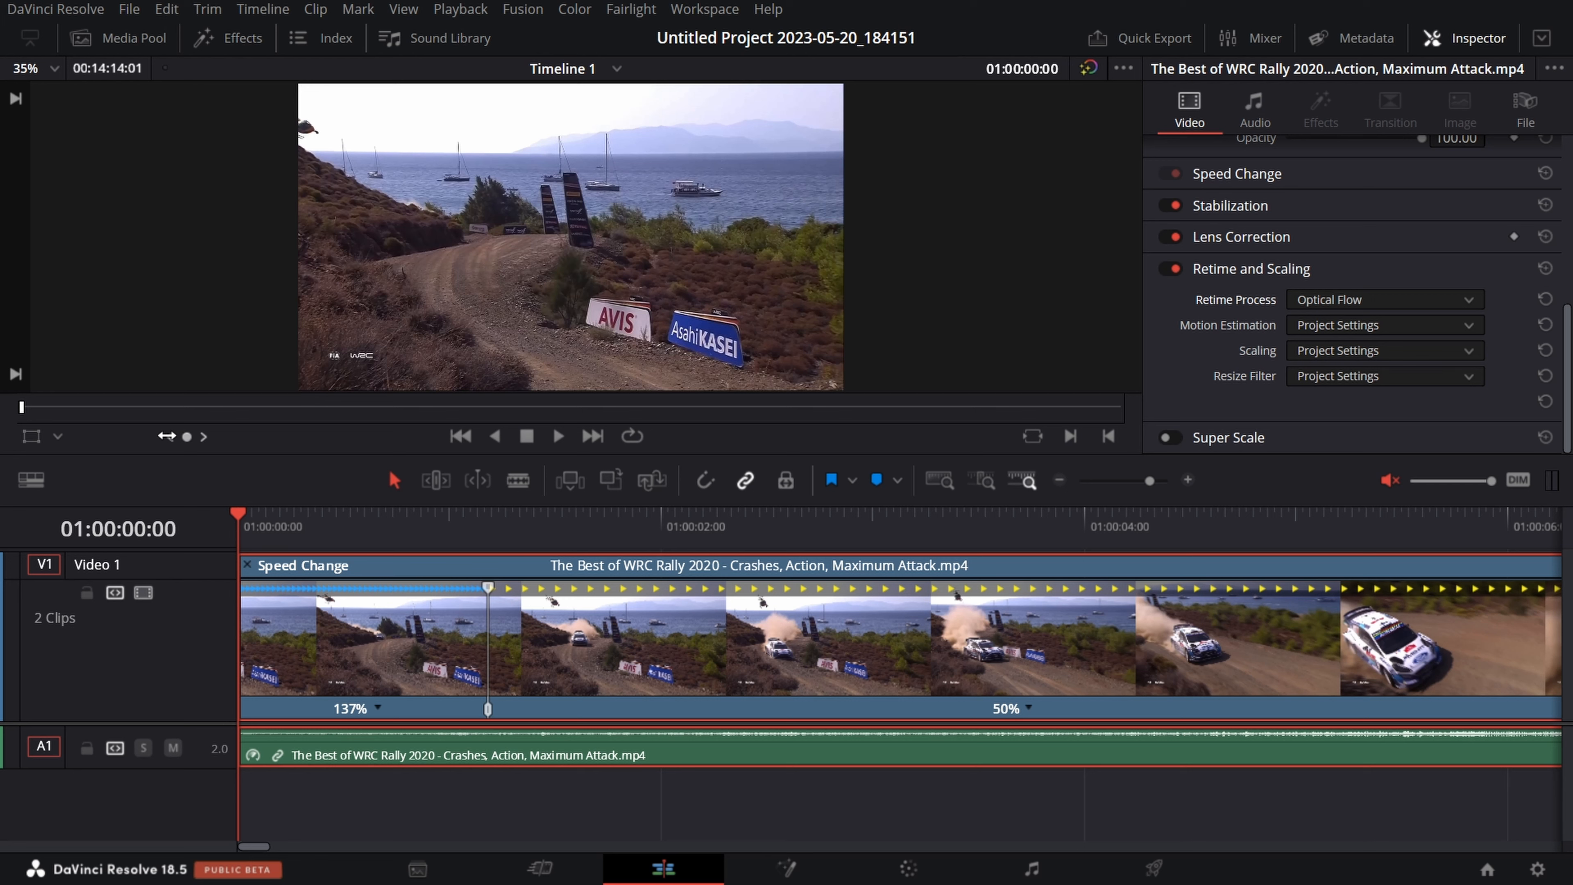
pyautogui.click(557, 438)
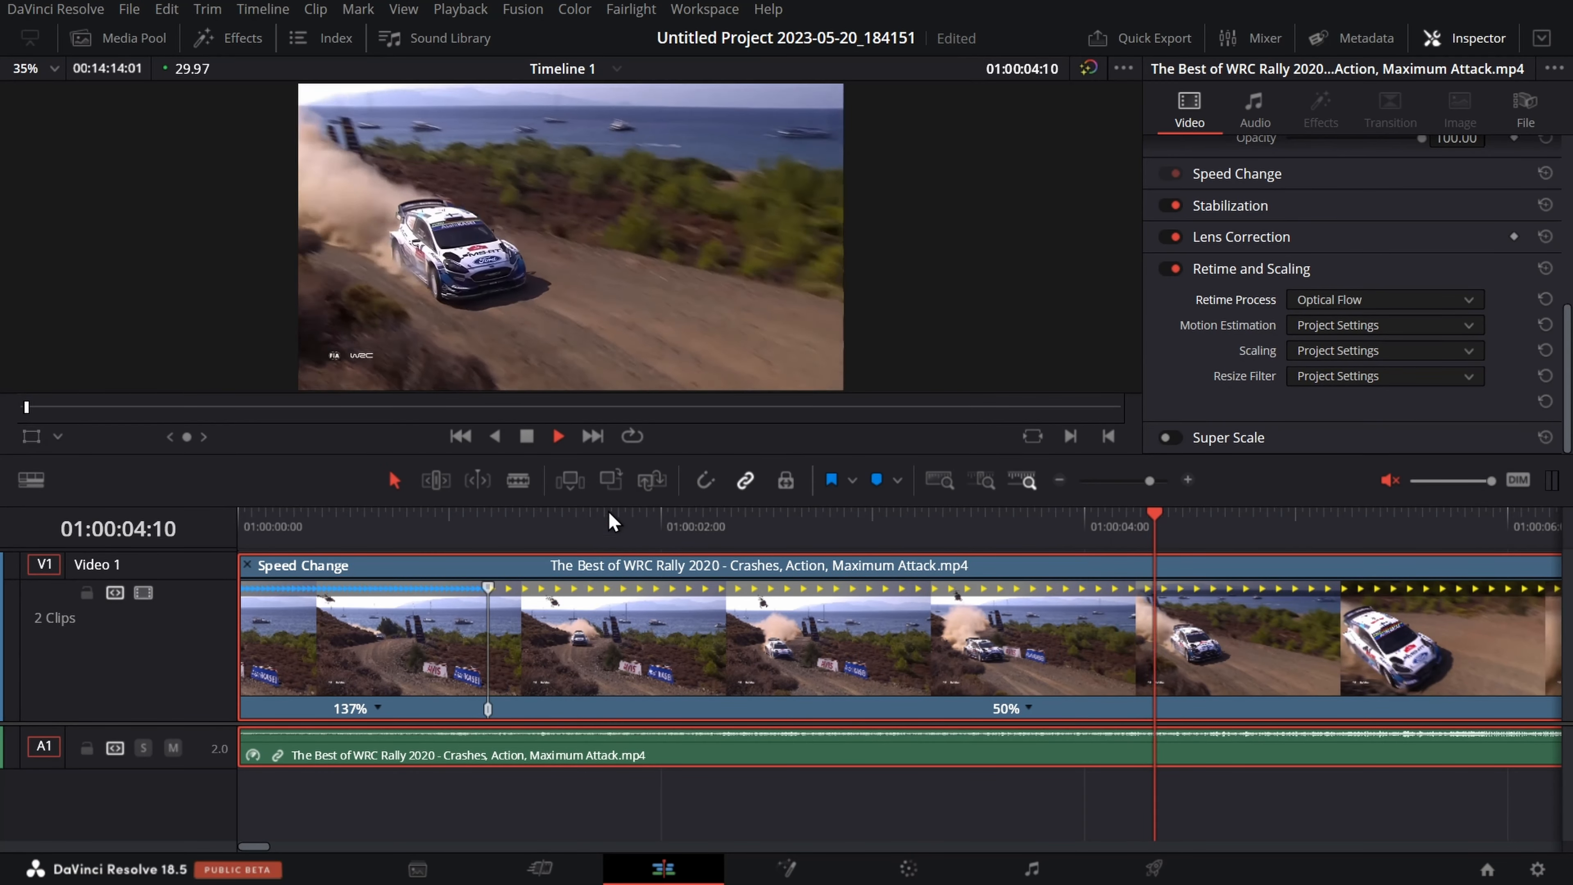
pyautogui.click(526, 438)
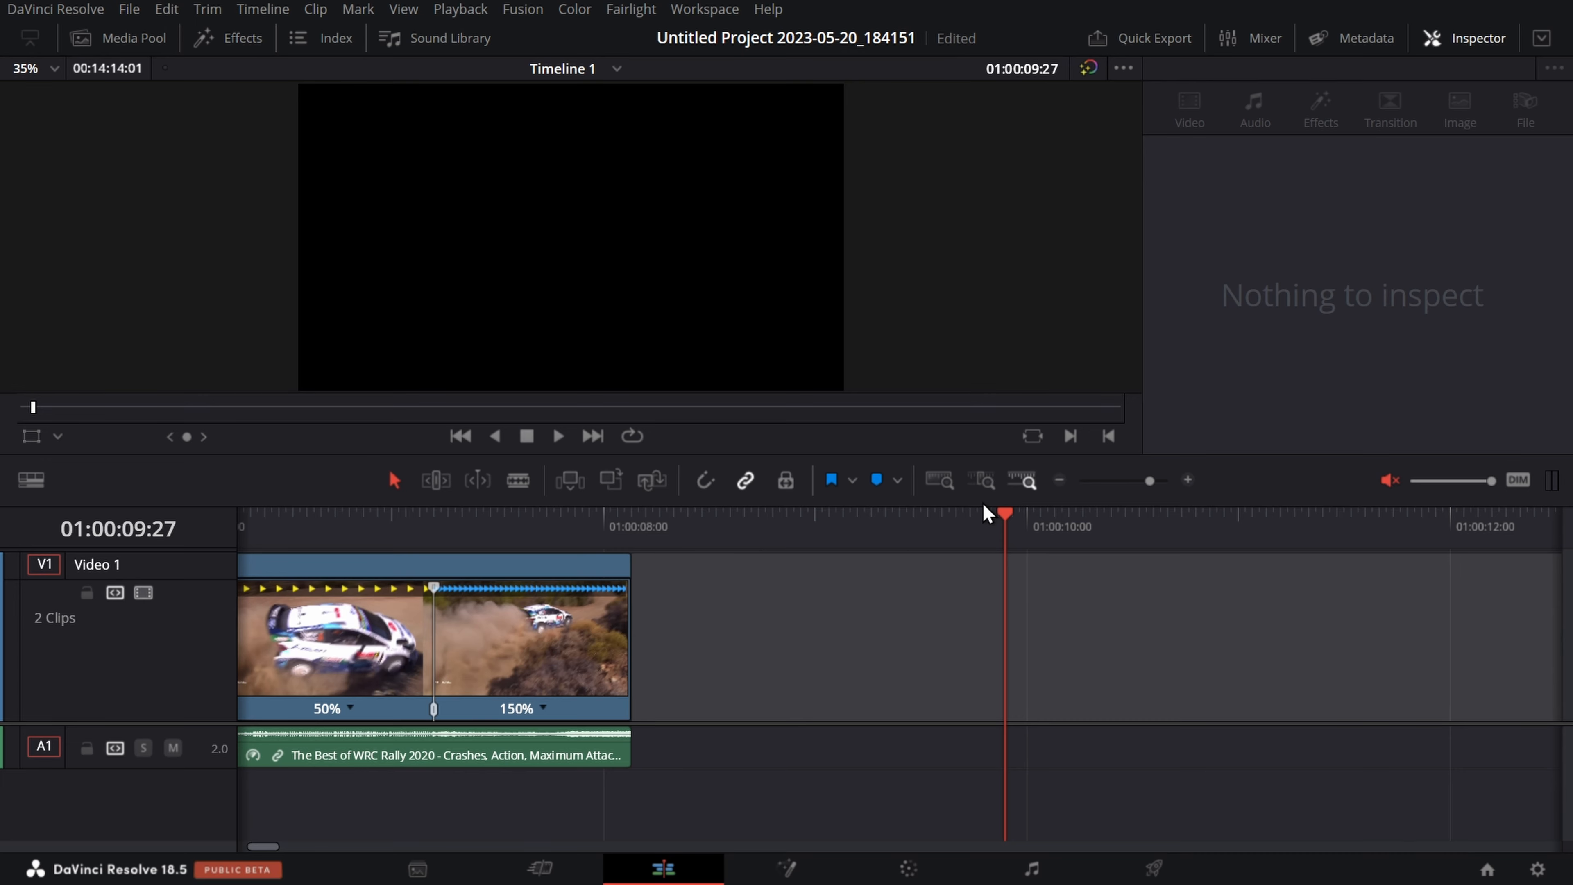
# - Move the playhead to 01:00:07:03, reselect the rally clip and set its Retime Process back to Project Settings
pyautogui.moveTo(1000, 537); pyautogui.dragTo(414, 577)
pyautogui.click(343, 588)
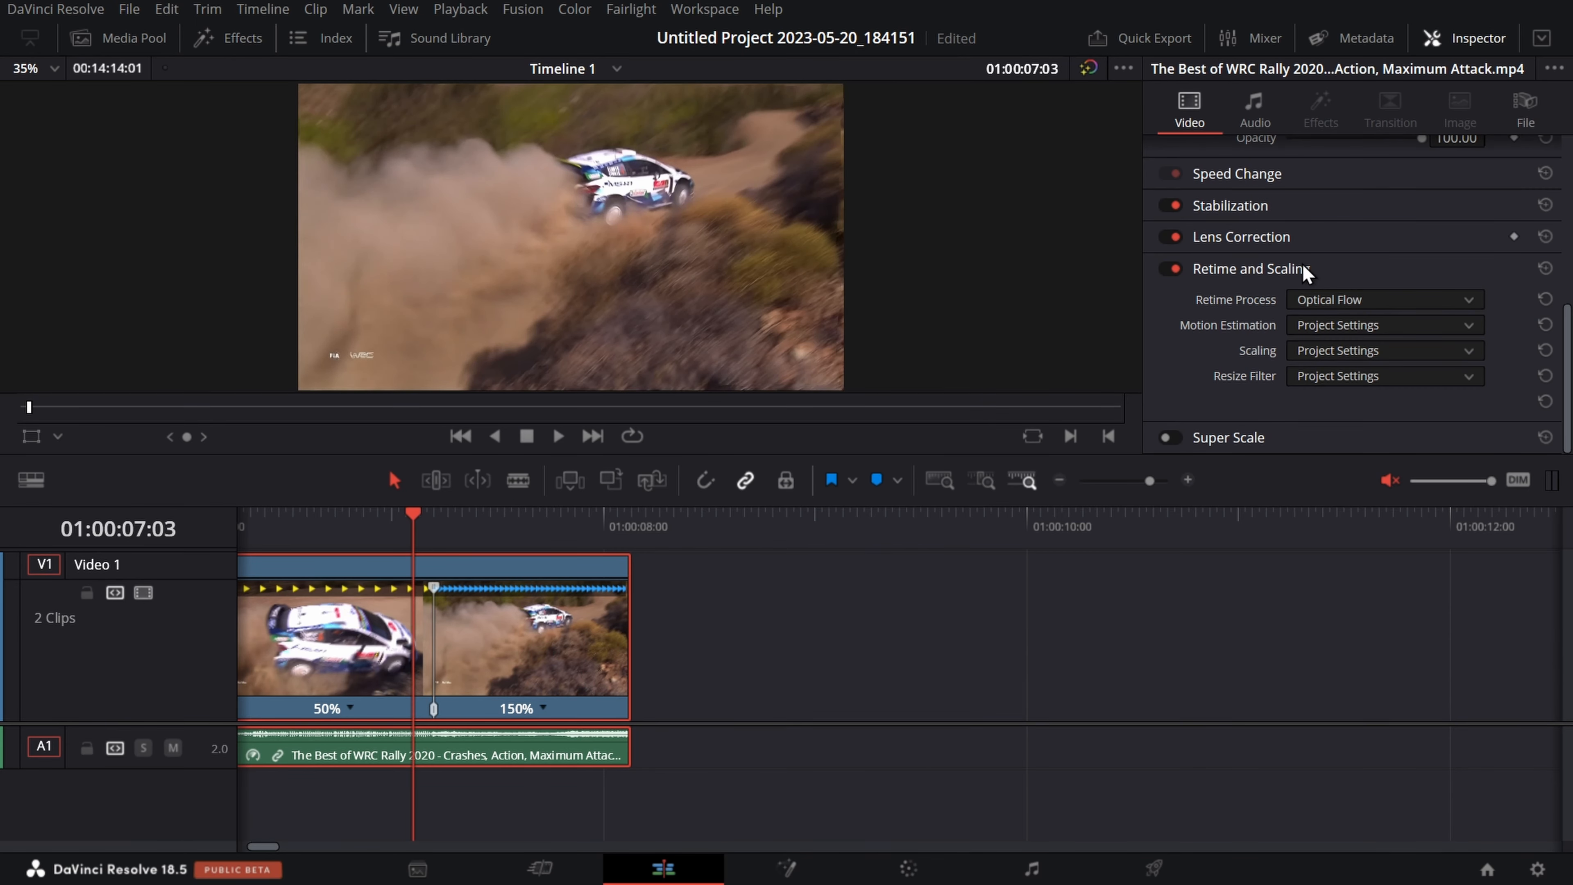
pyautogui.click(1387, 300)
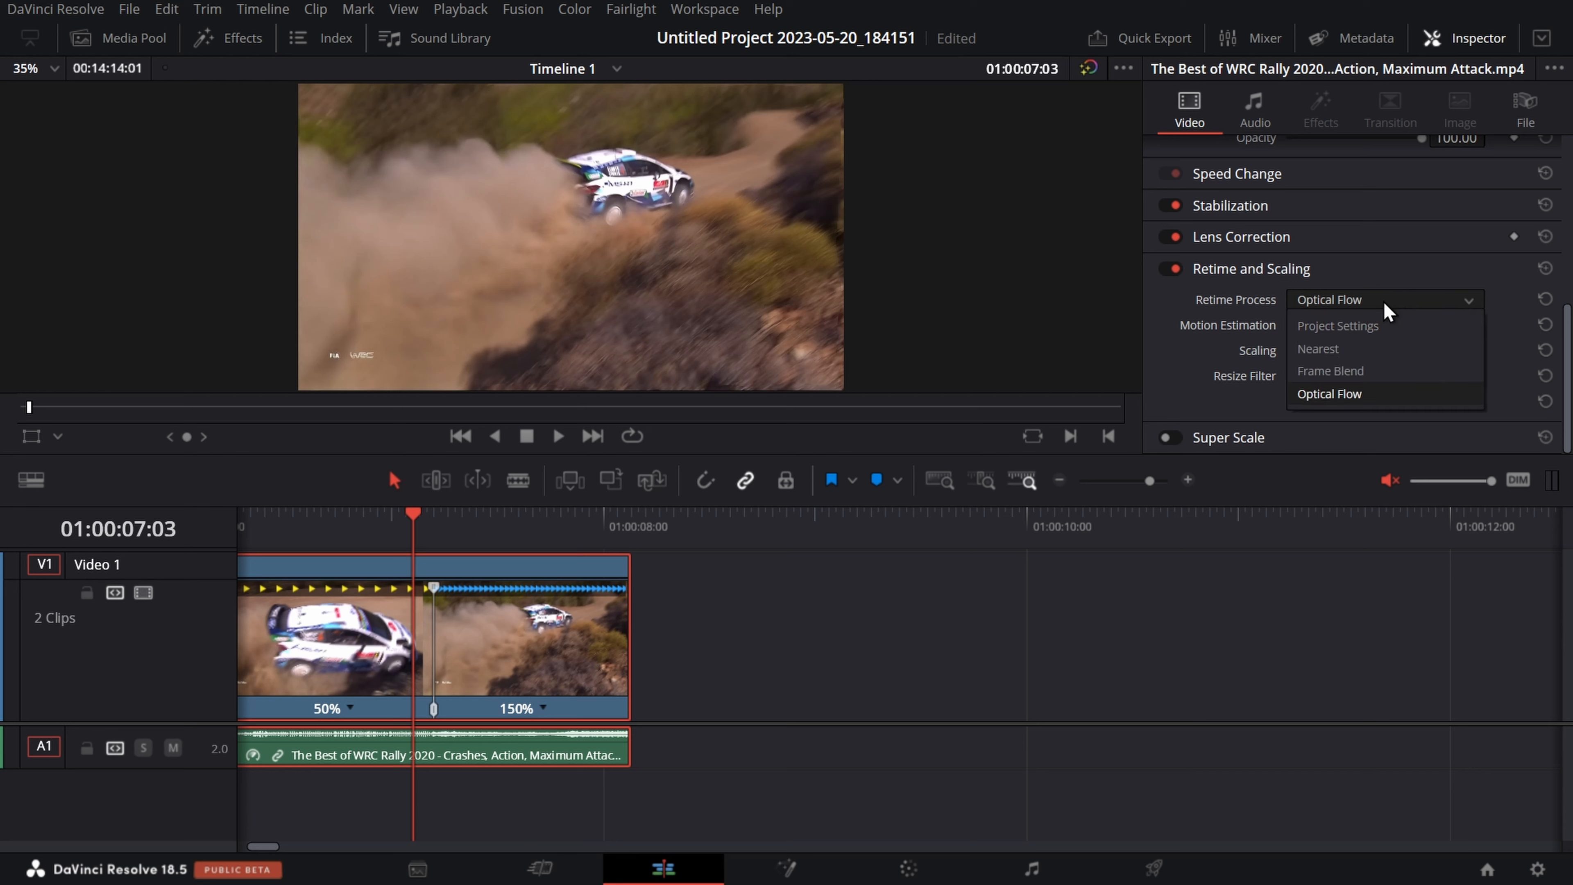
pyautogui.click(1384, 303)
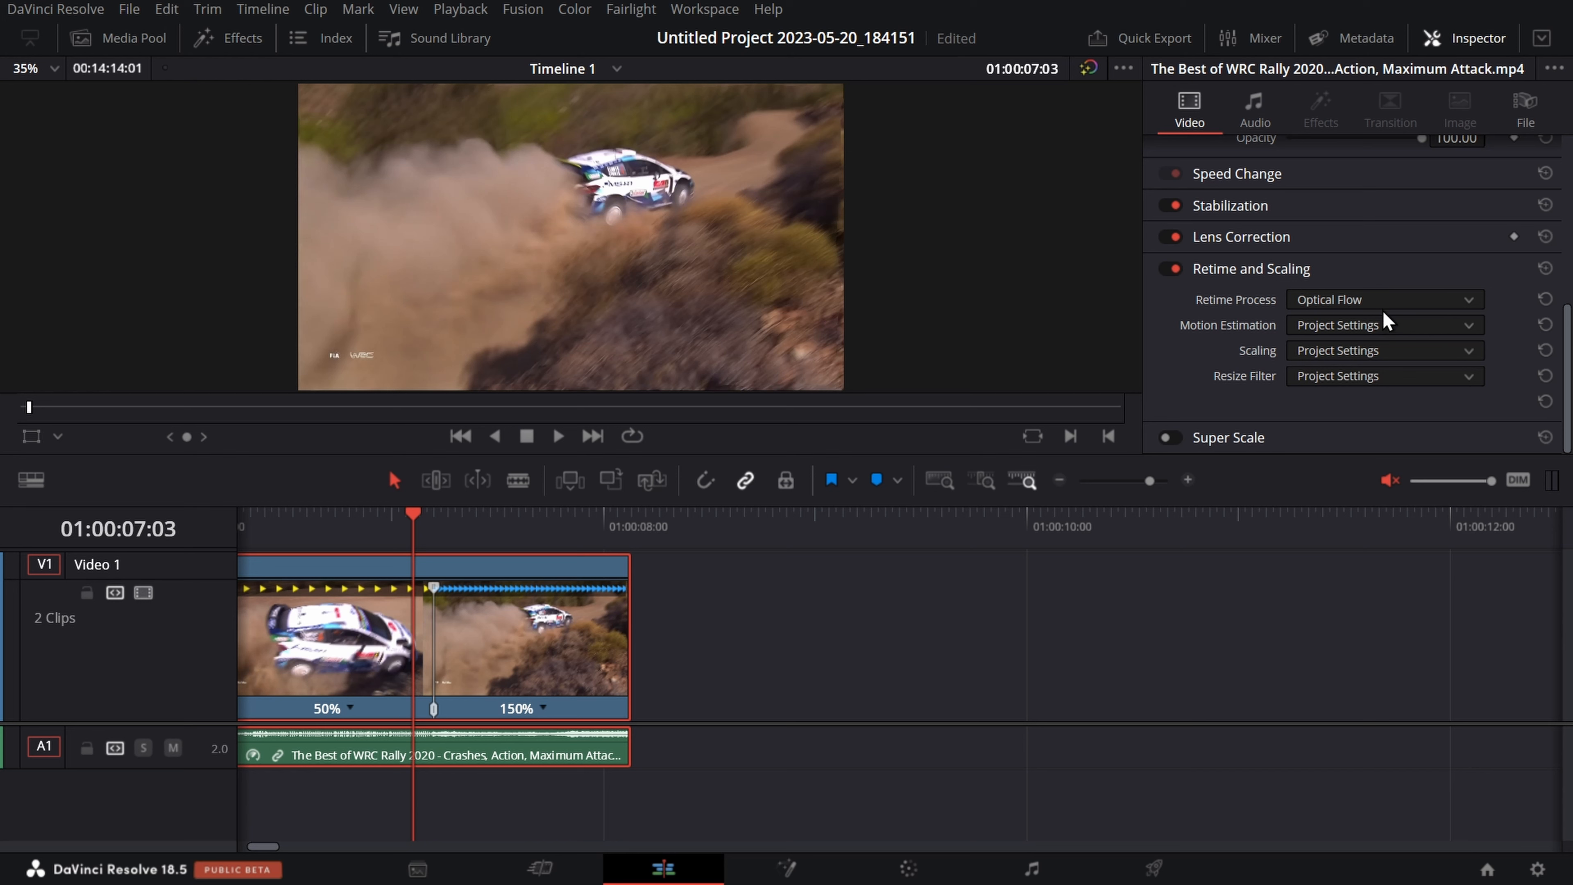
pyautogui.click(1384, 327)
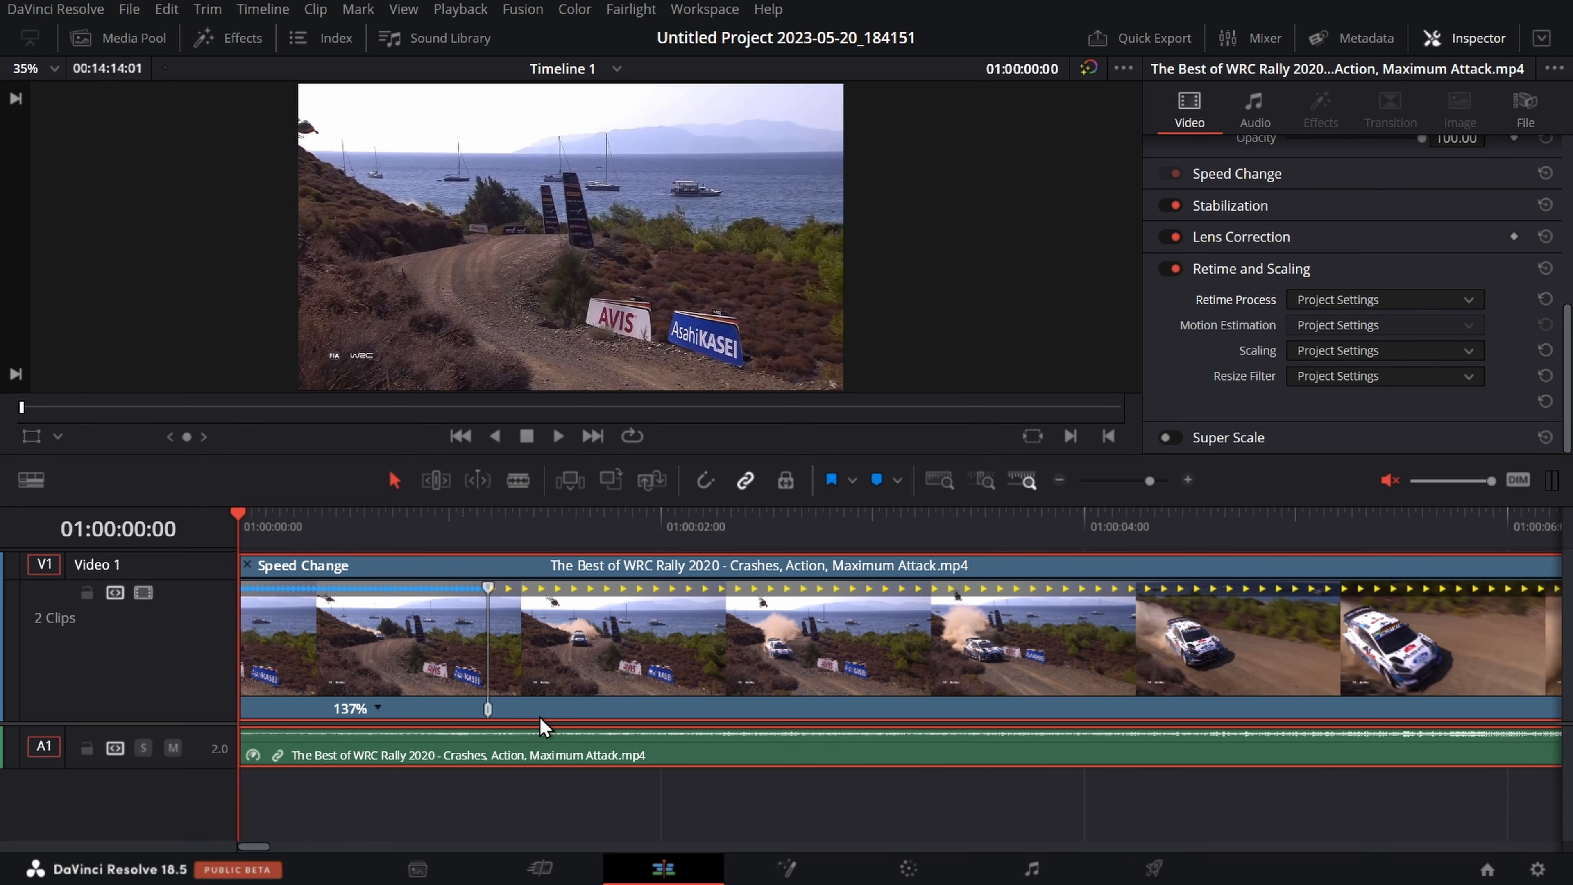
# - Turn on the Retime Curve for the speed-ramped rally clip
pyautogui.click(859, 702)
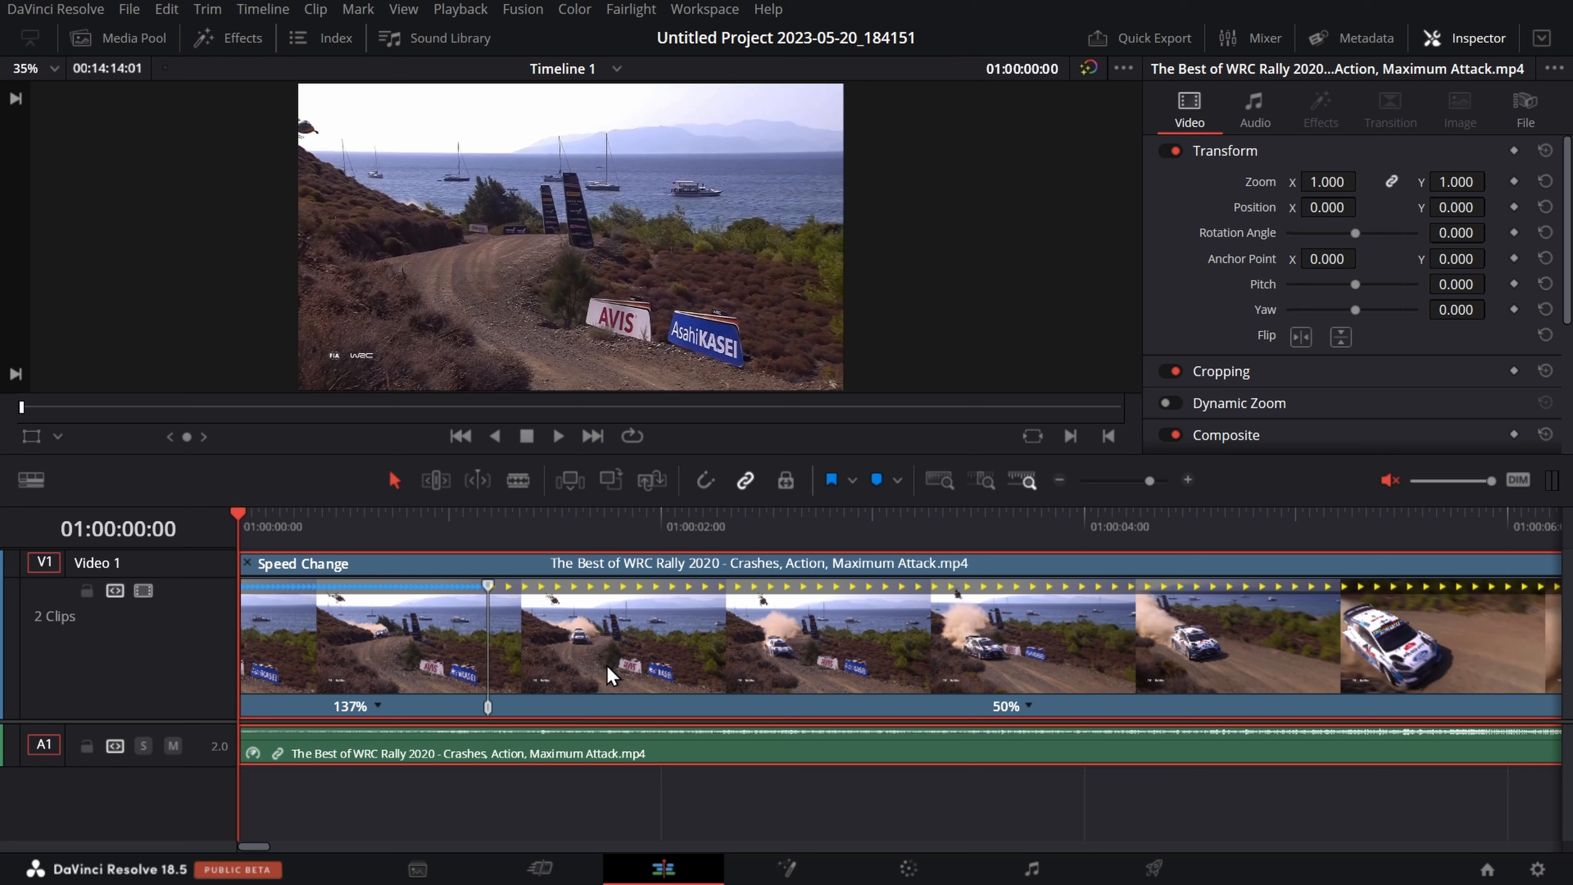
pyautogui.rightClick(608, 650)
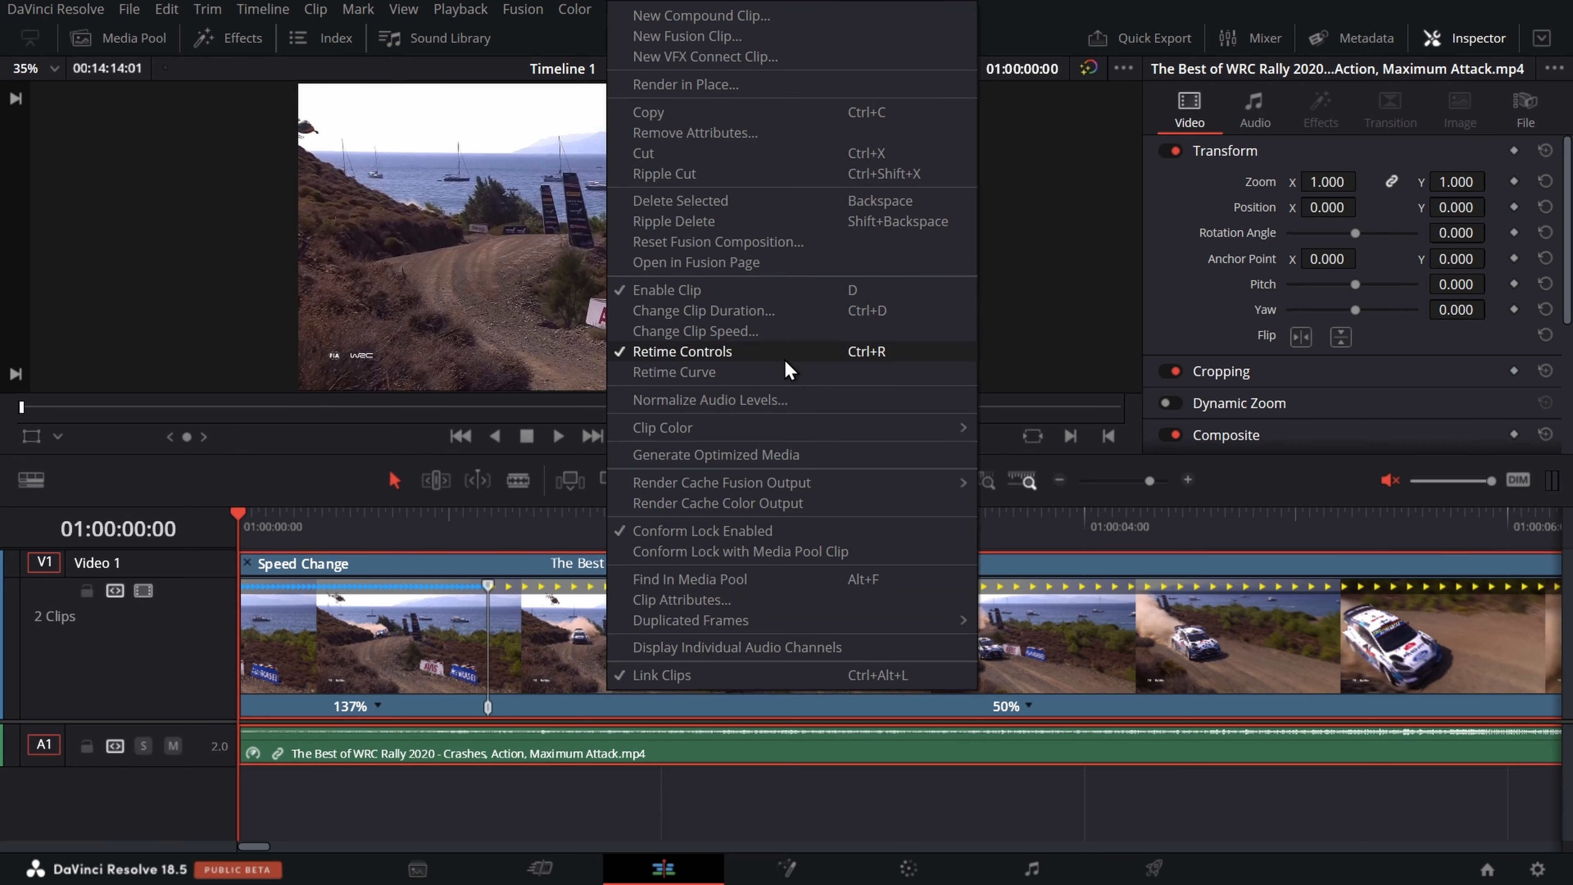
pyautogui.click(751, 371)
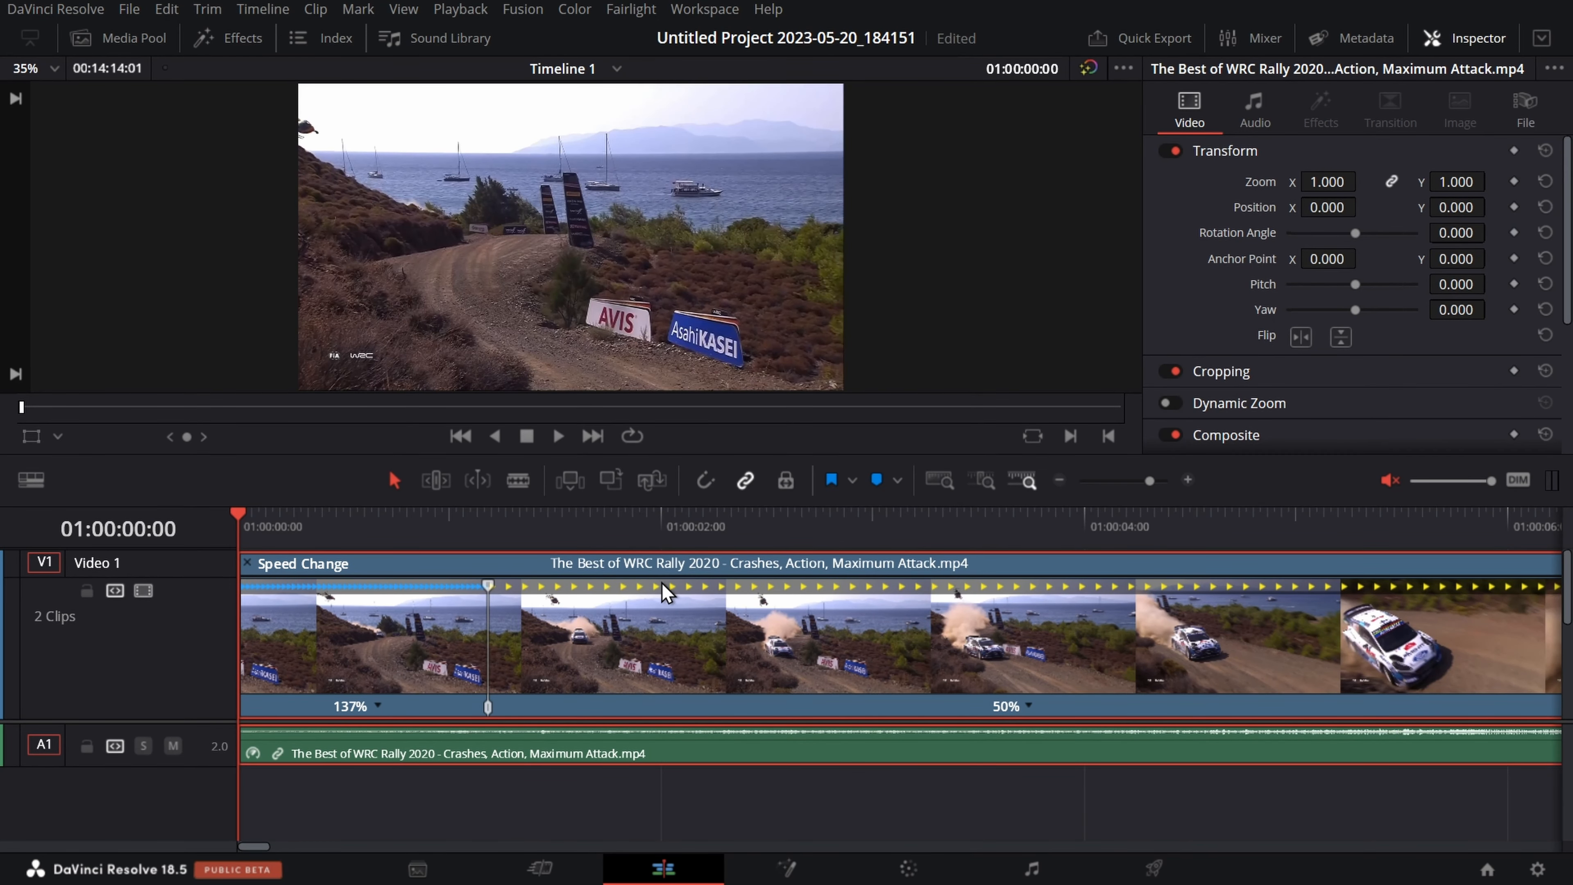
pyautogui.scroll(-2, 1173, 662)
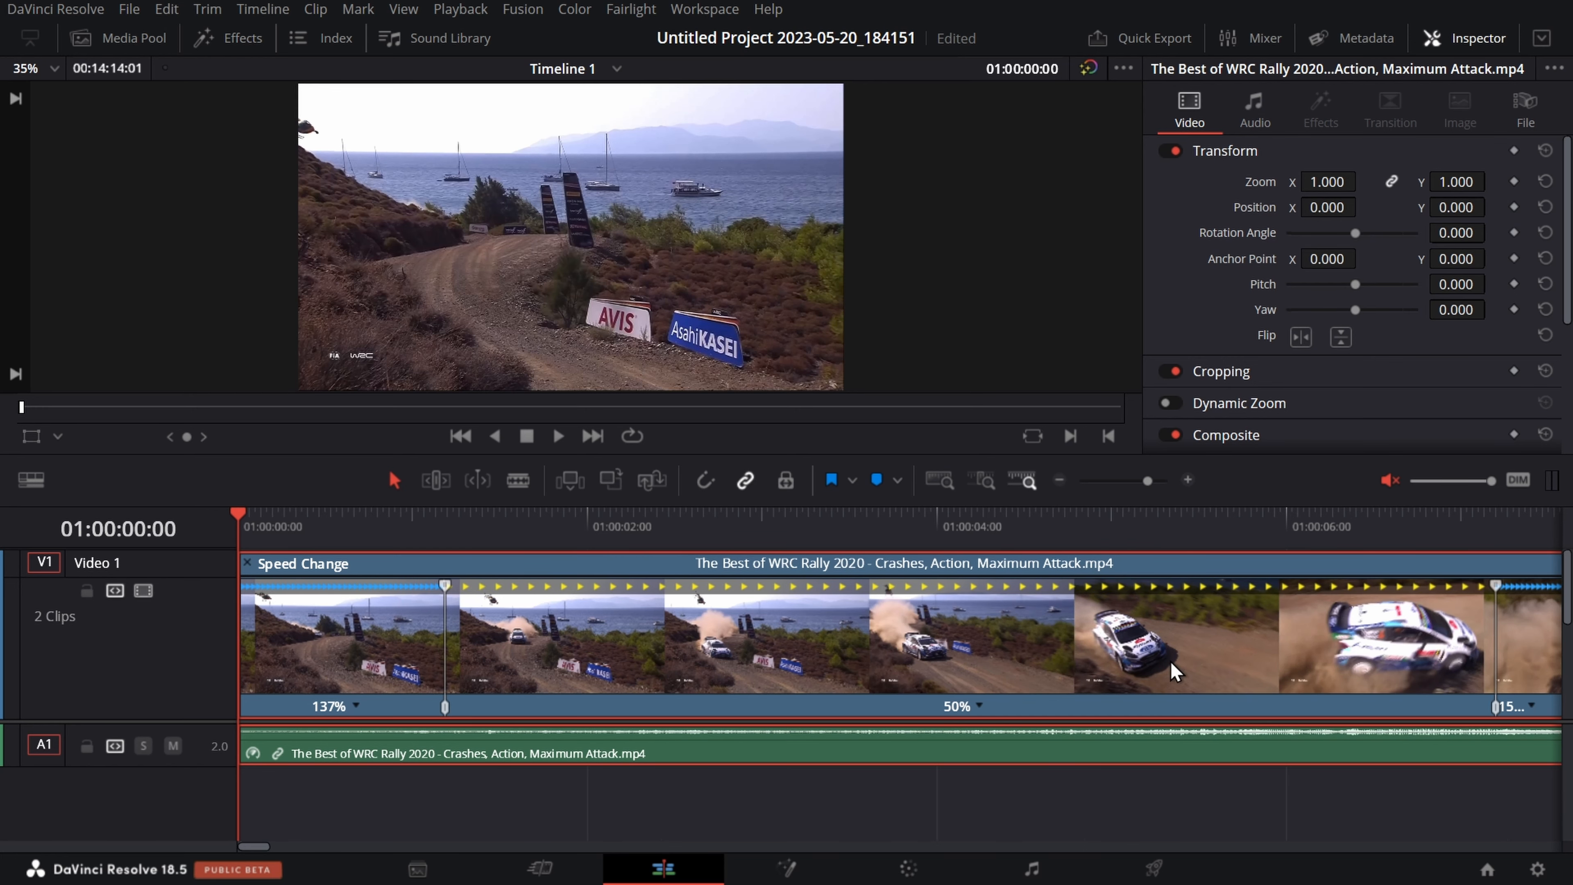
pyautogui.scroll(3, 1150, 658)
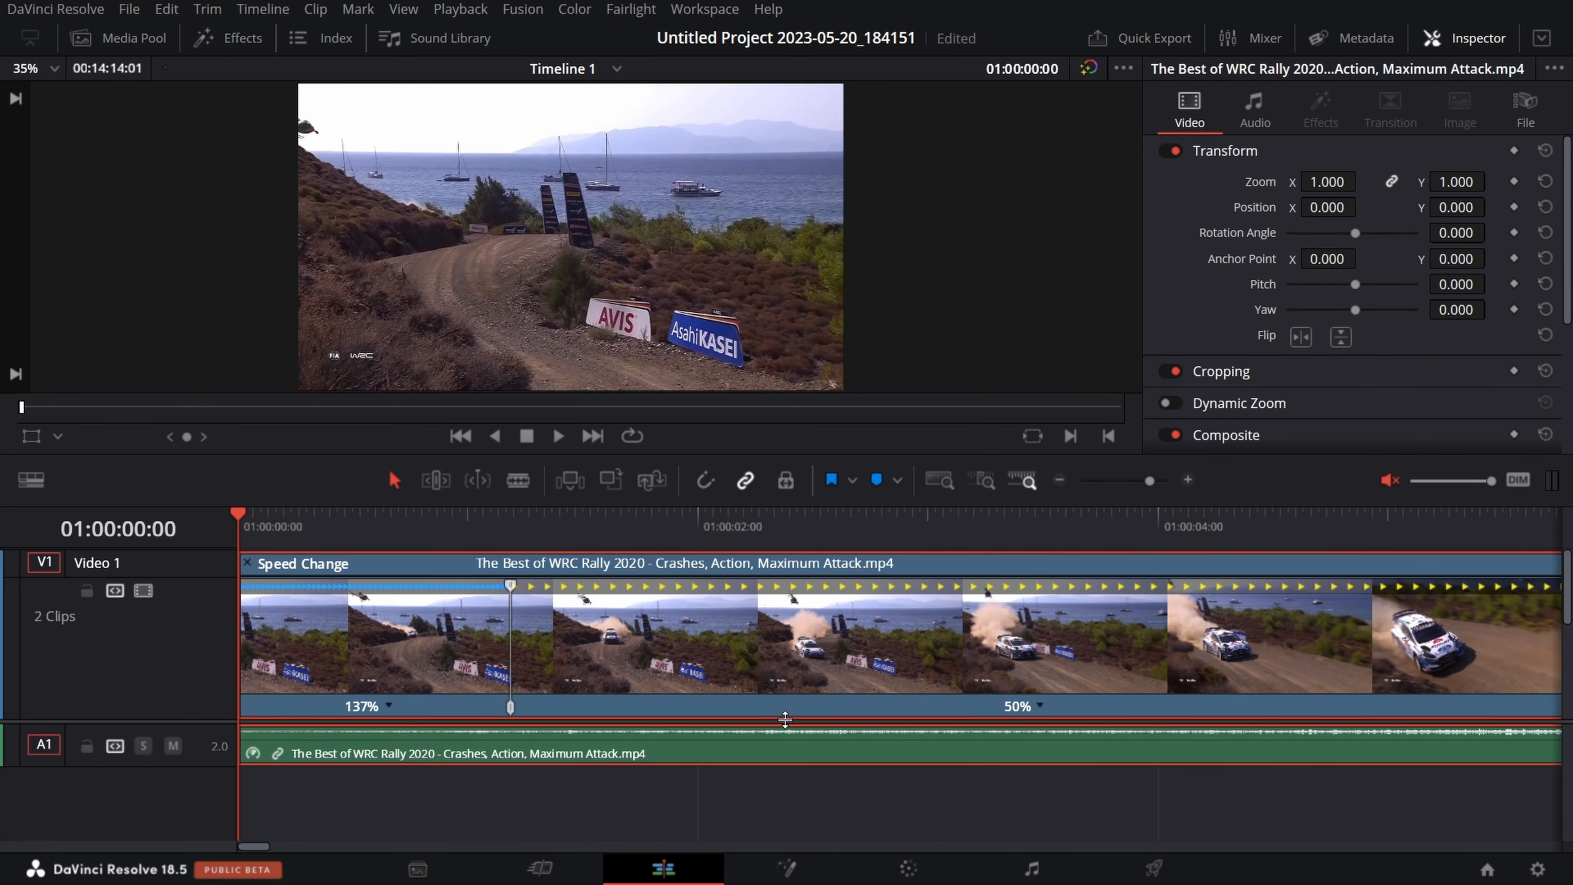
# - Enlarge the Video 1 track to show the whole Retime Speed curve and review which curve parameters are displayed
pyautogui.moveTo(786, 719); pyautogui.dragTo(795, 800)
pyautogui.scroll(-2, 797, 748)
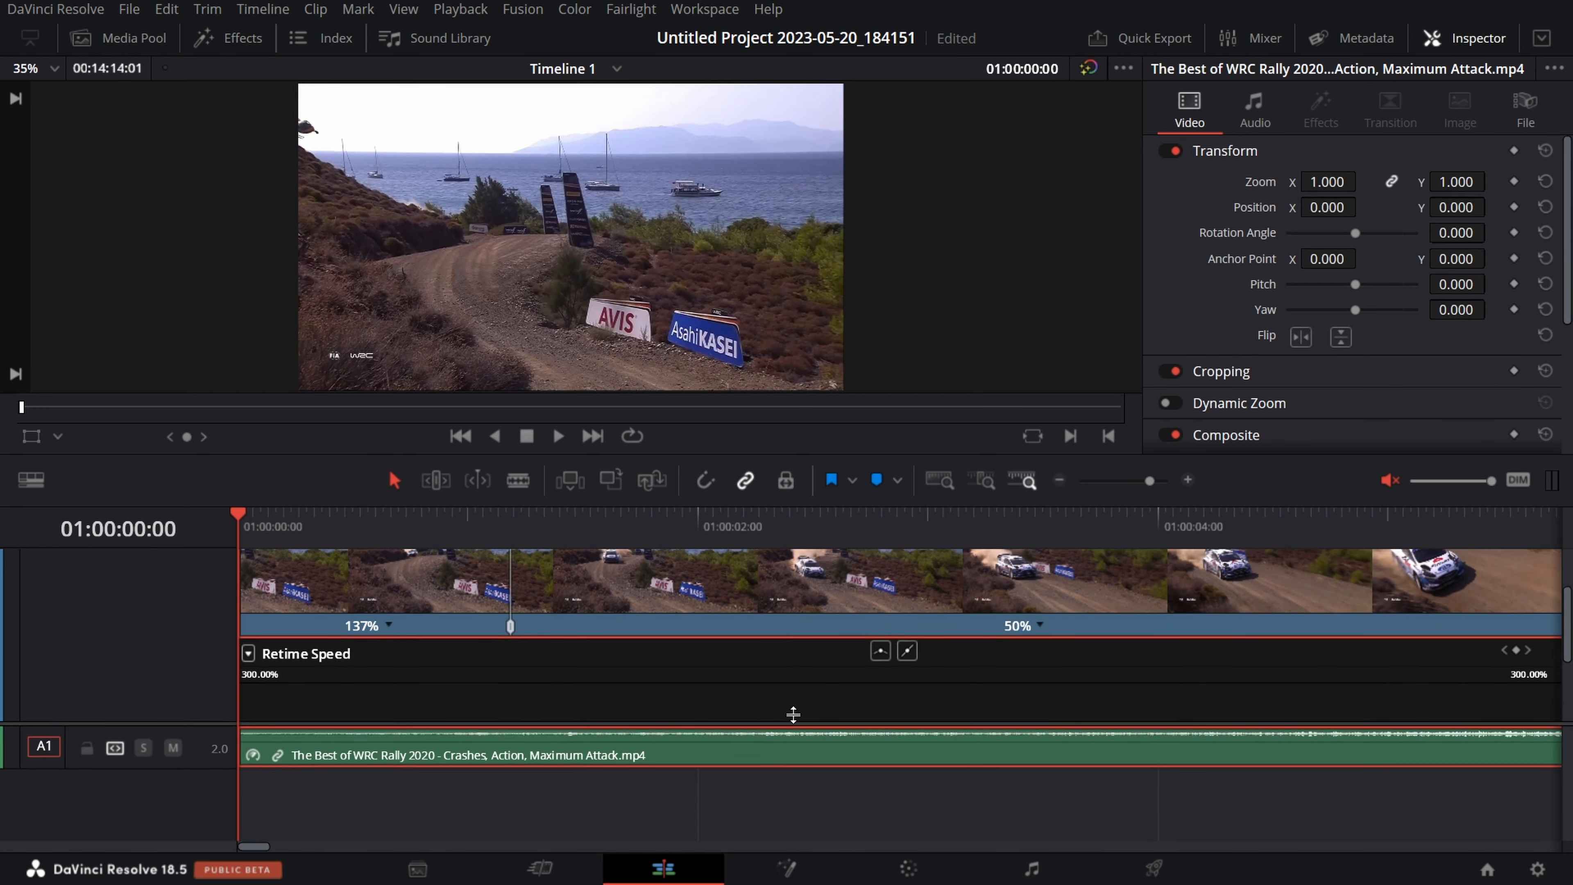
pyautogui.moveTo(794, 718); pyautogui.dragTo(800, 735)
pyautogui.moveTo(703, 732); pyautogui.dragTo(691, 851)
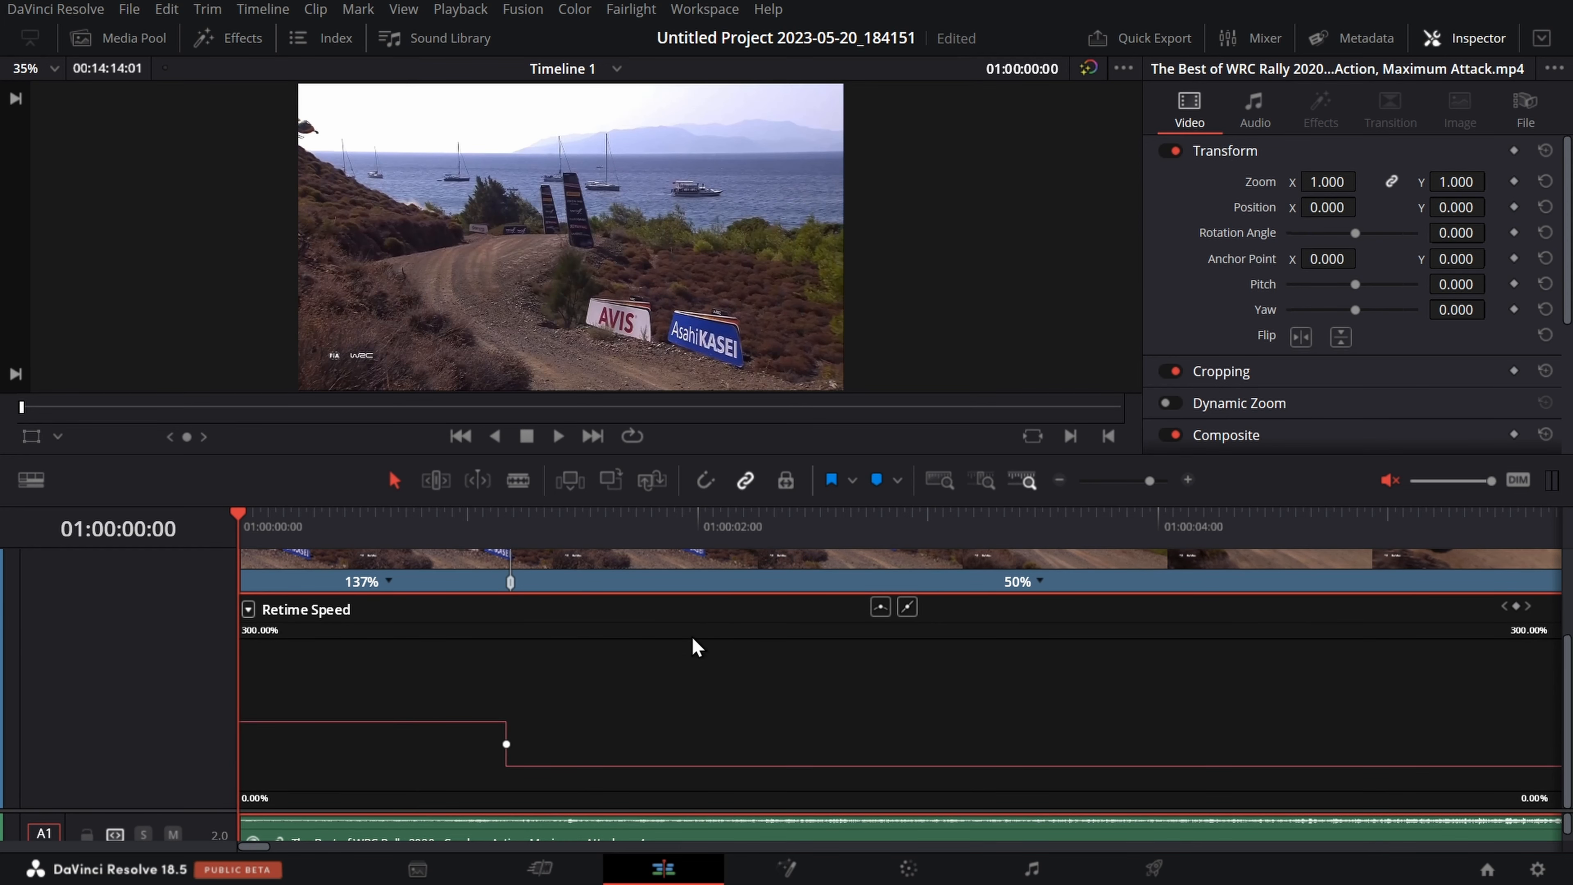
pyautogui.moveTo(831, 767)
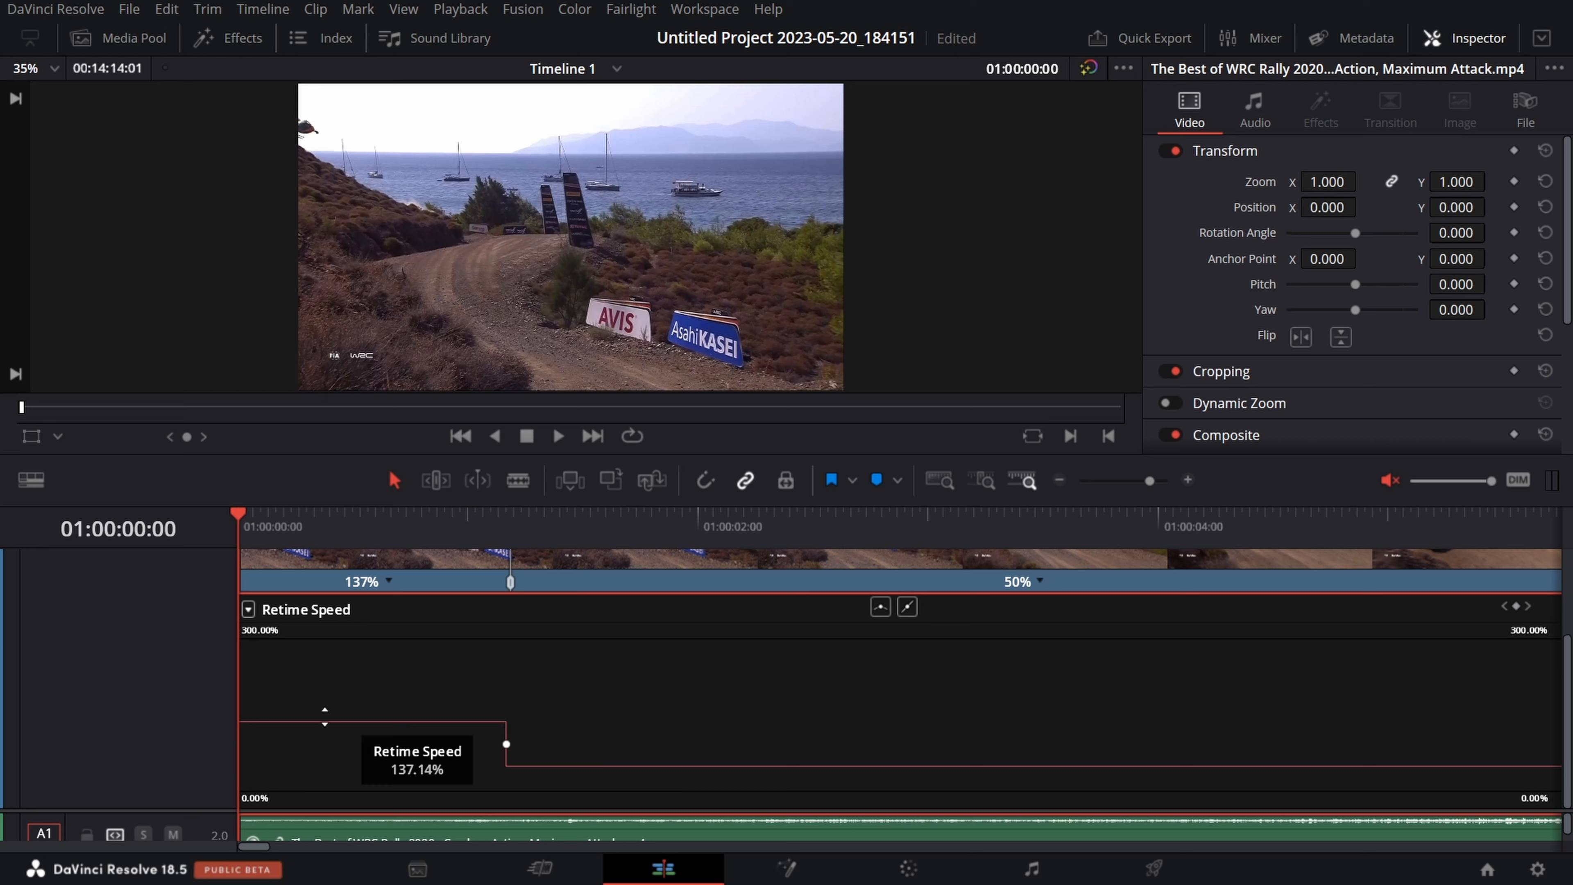
pyautogui.click(248, 609)
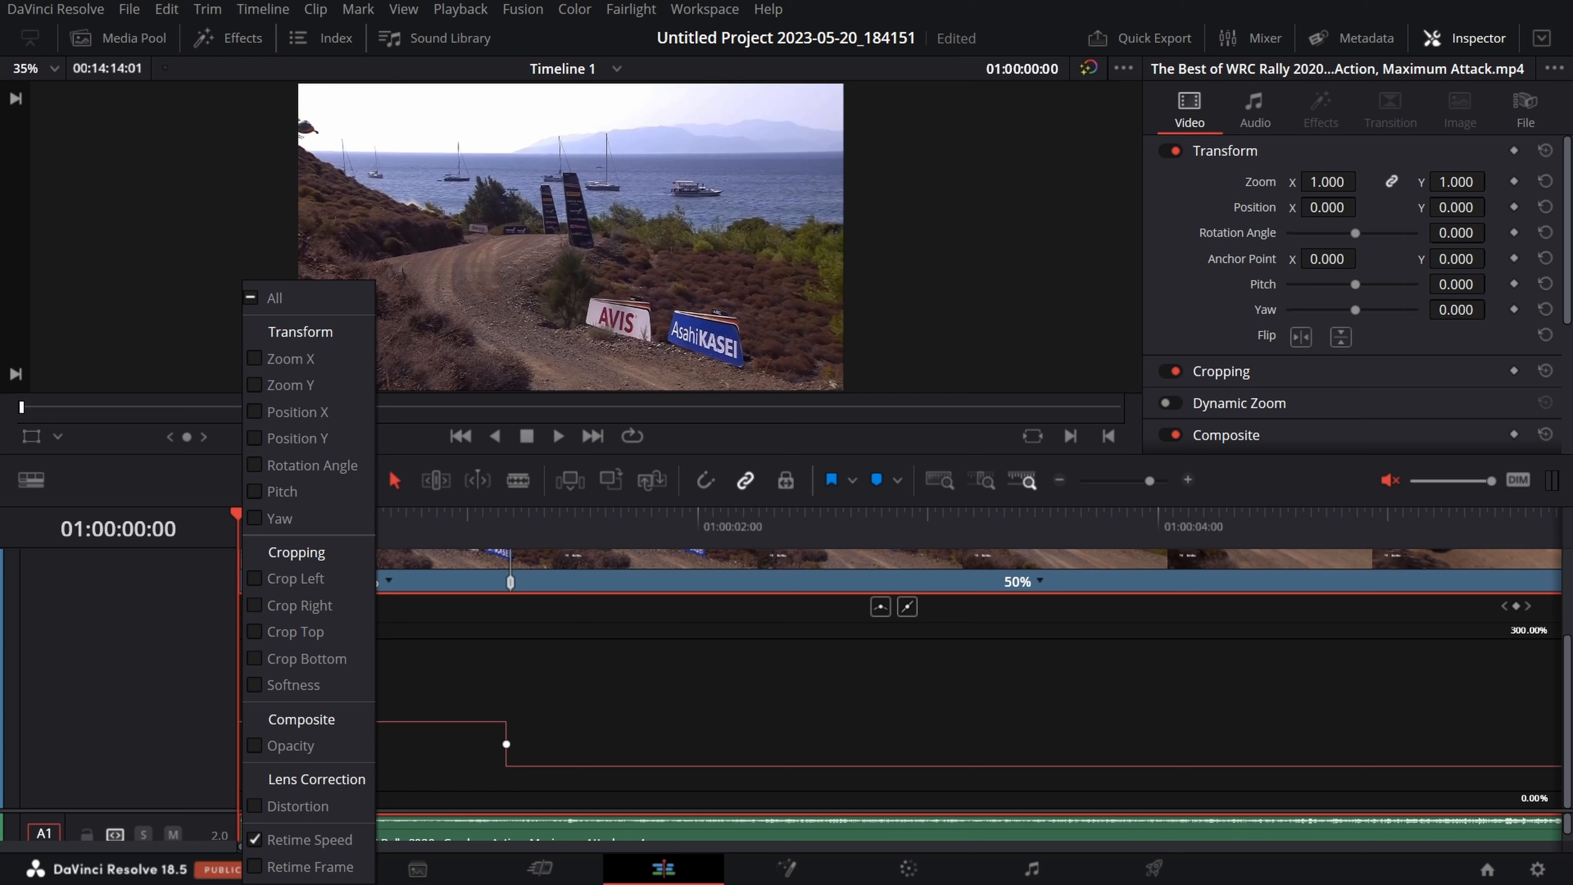
pyautogui.click(295, 842)
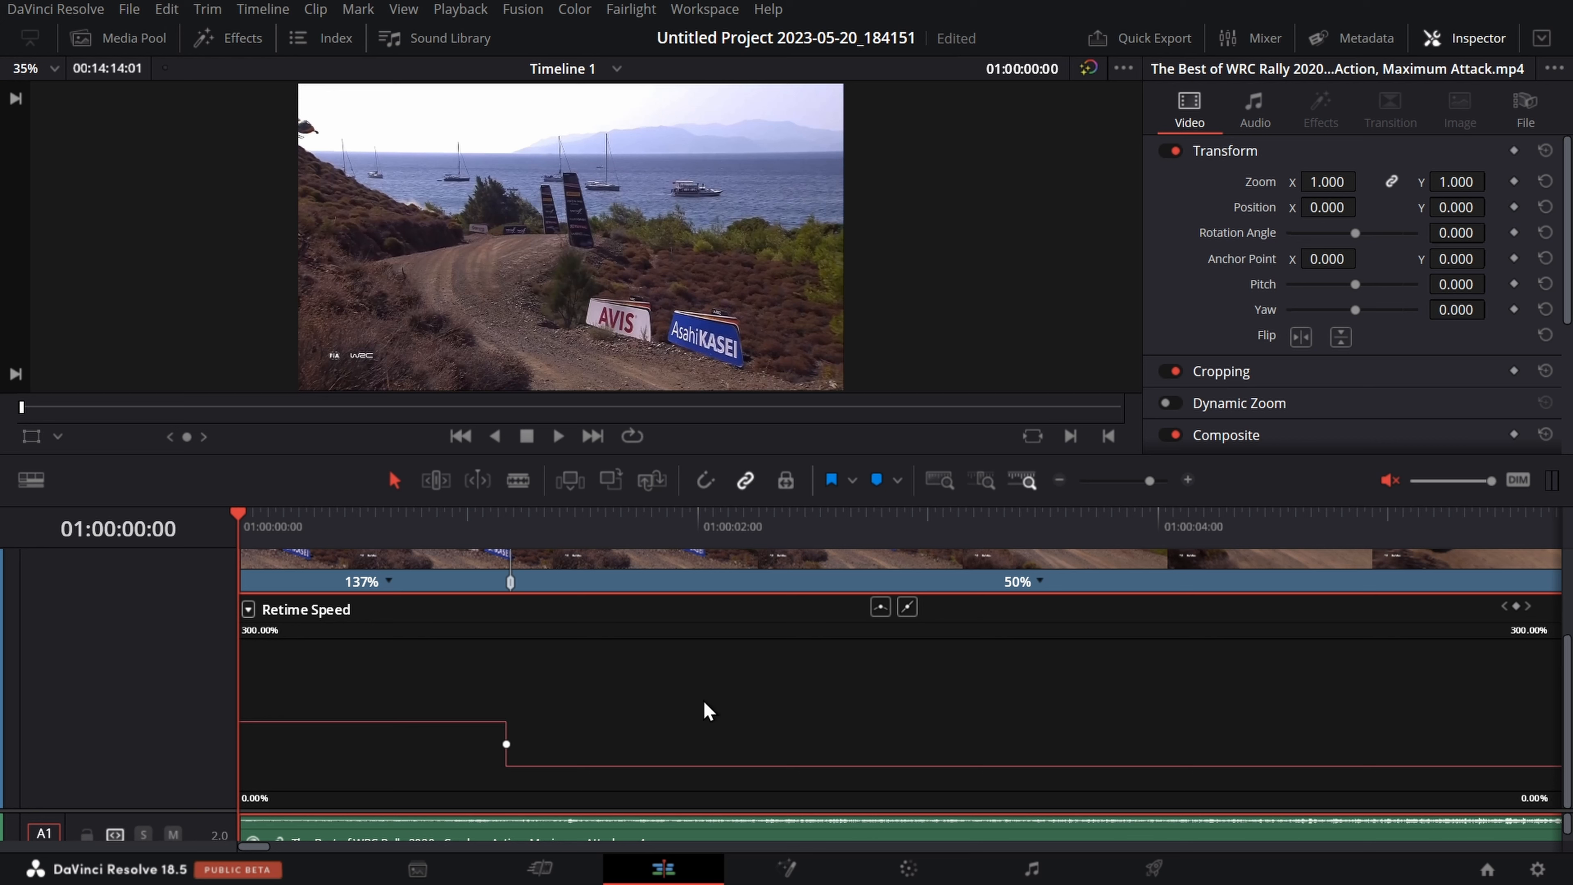
# - Play the opening of the clip, shift the first speed point slightly later on the Retime Speed curve and save the project
pyautogui.click(558, 436)
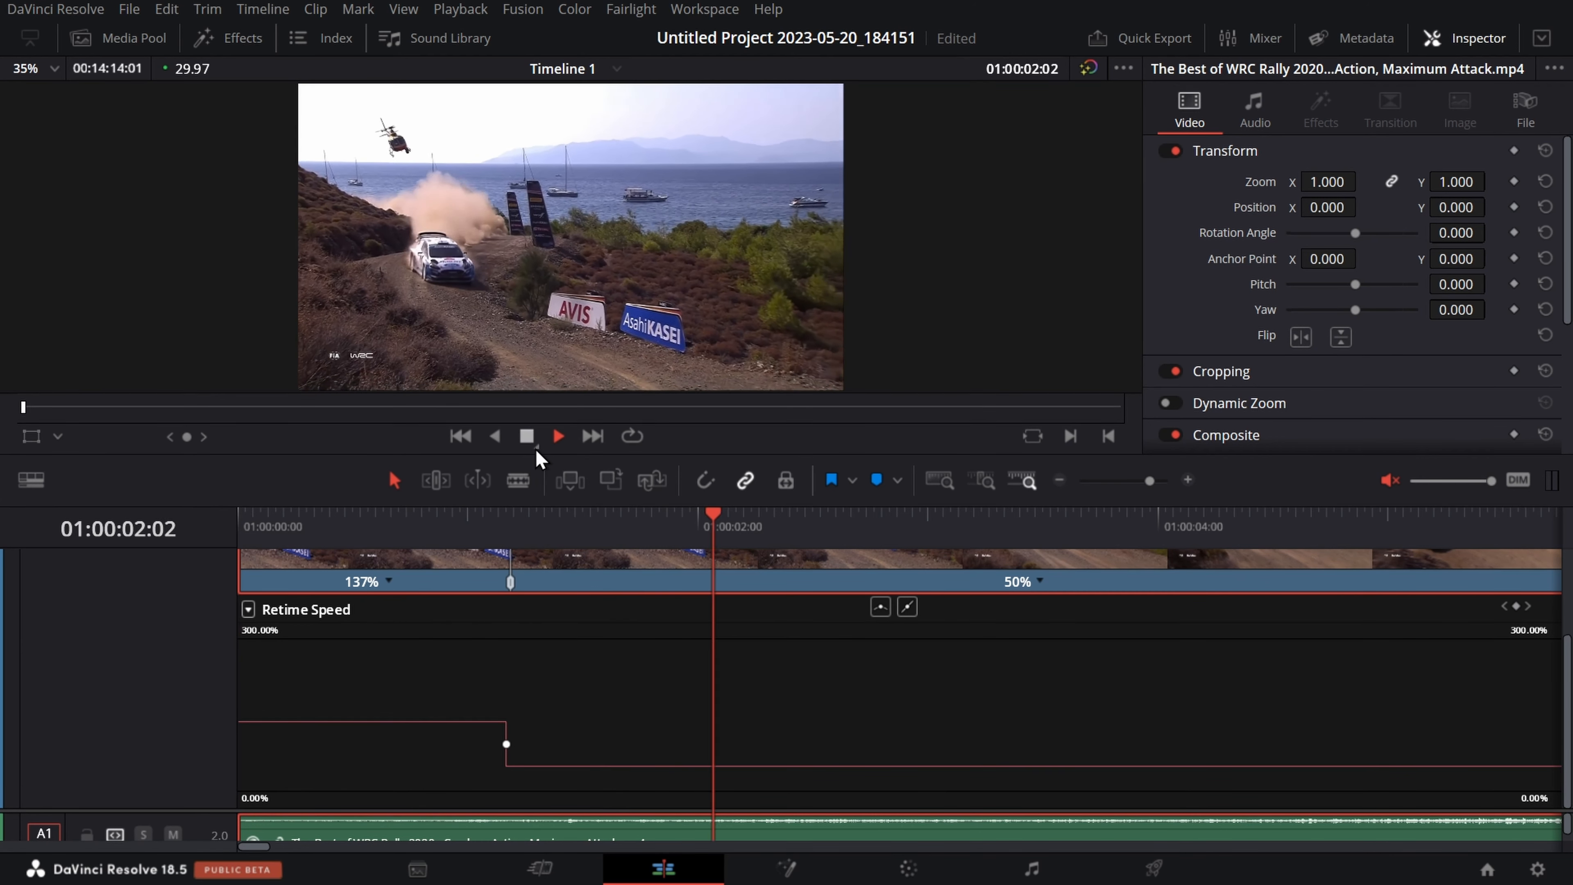
pyautogui.press('space')
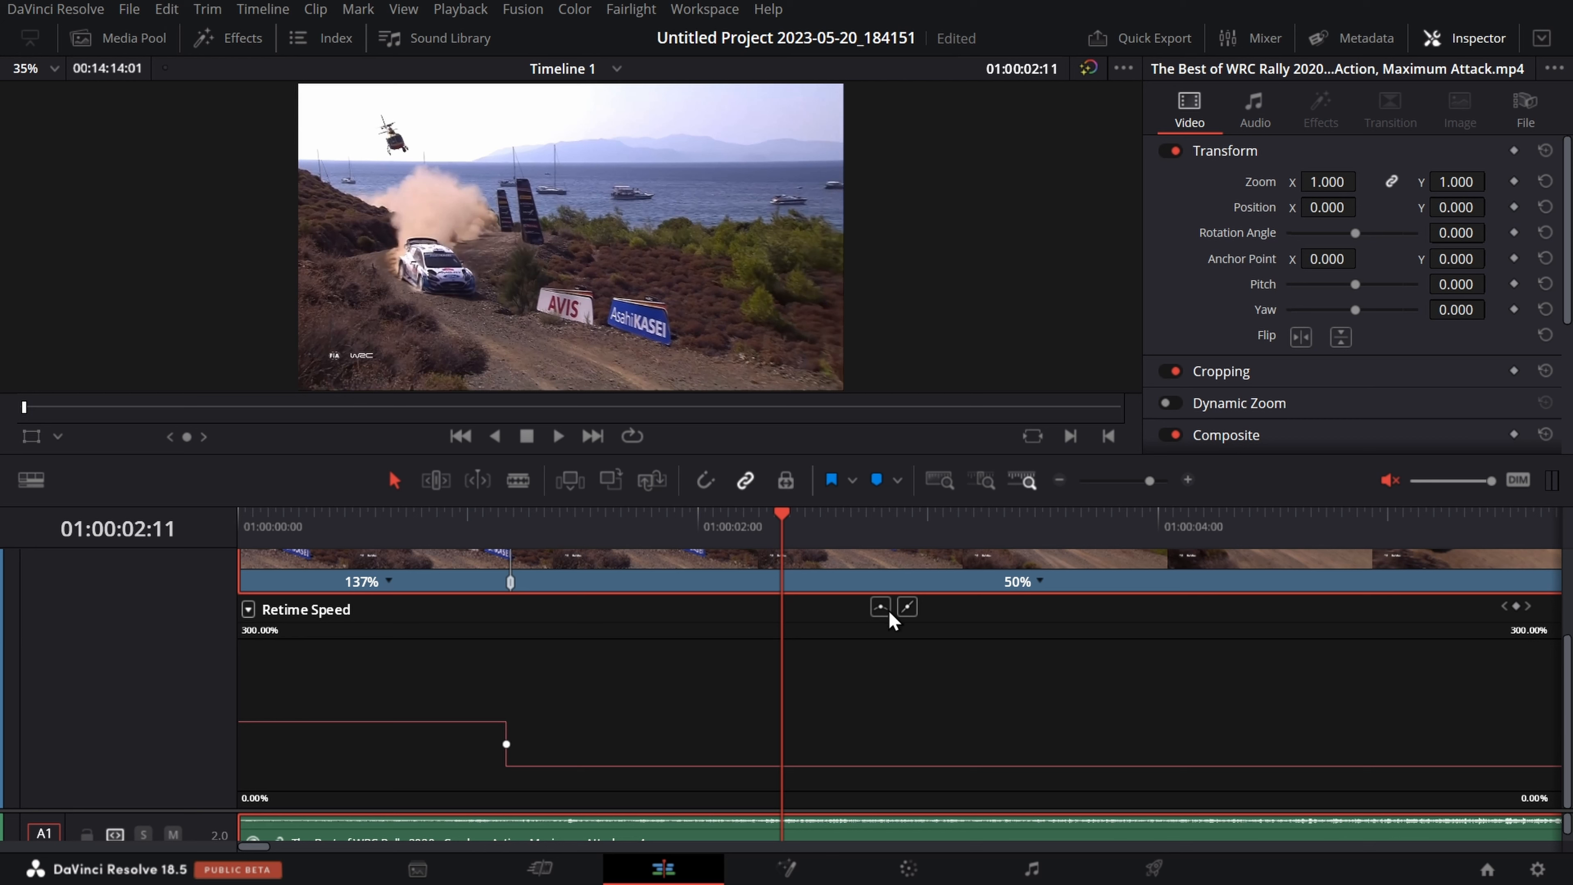
pyautogui.click(907, 607)
pyautogui.click(886, 610)
pyautogui.click(505, 746)
pyautogui.moveTo(506, 747)
pyautogui.mouseDown()
pyautogui.moveTo(493, 743)
pyautogui.moveTo(521, 765)
pyautogui.mouseUp()
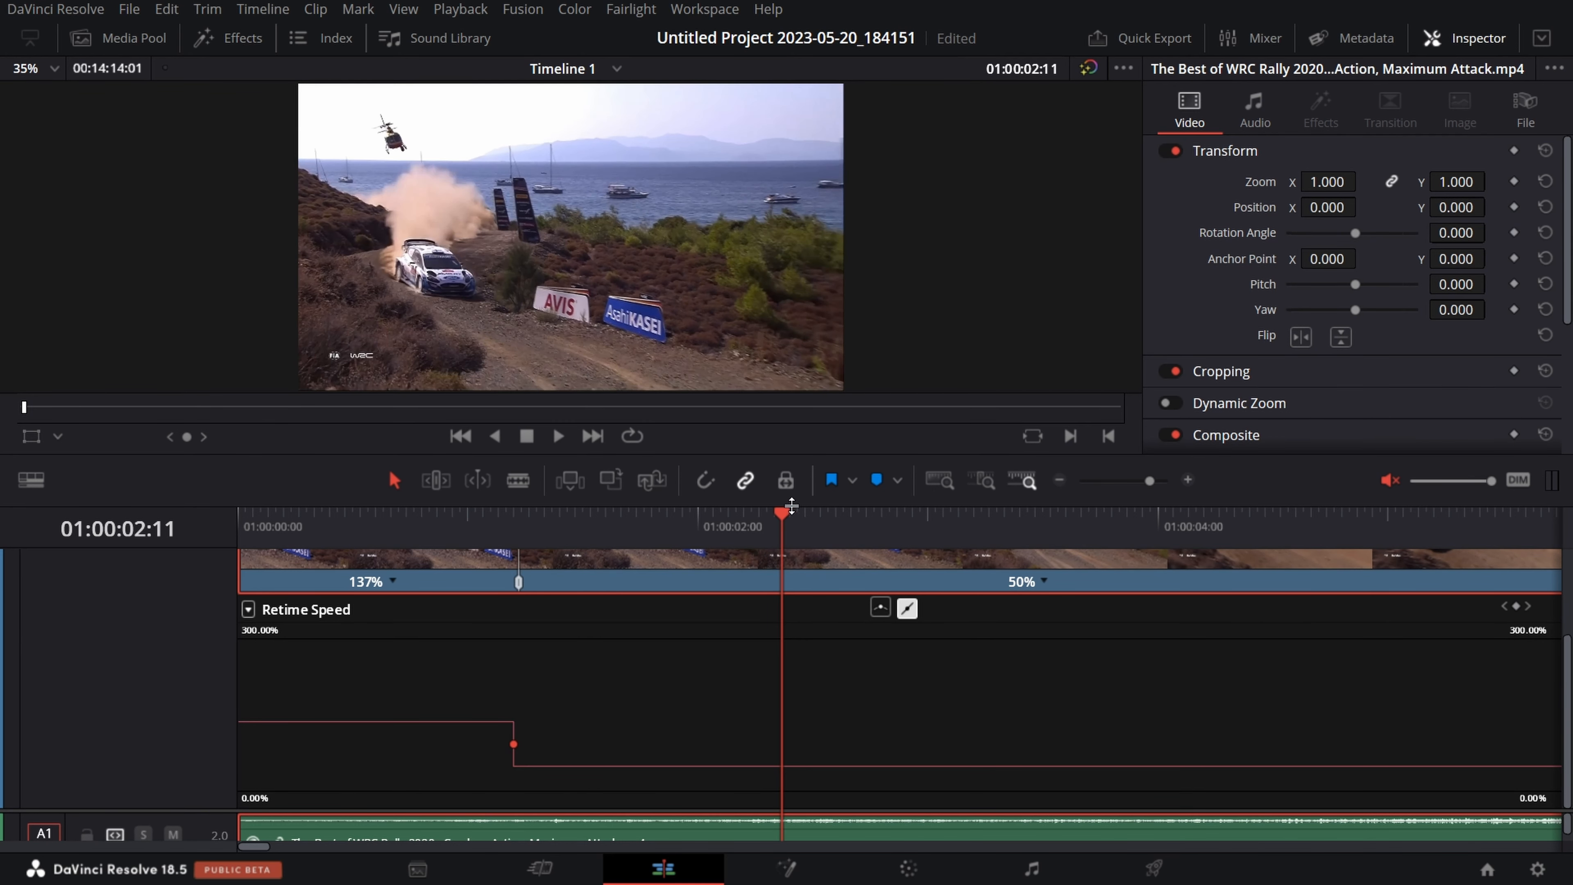
pyautogui.hotkey('ctrl', 's')
# - Hide the Retime Curve and add a speed point to the clip's final 150% segment at 01:00:07:07
pyautogui.moveTo(785, 513); pyautogui.dragTo(626, 730)
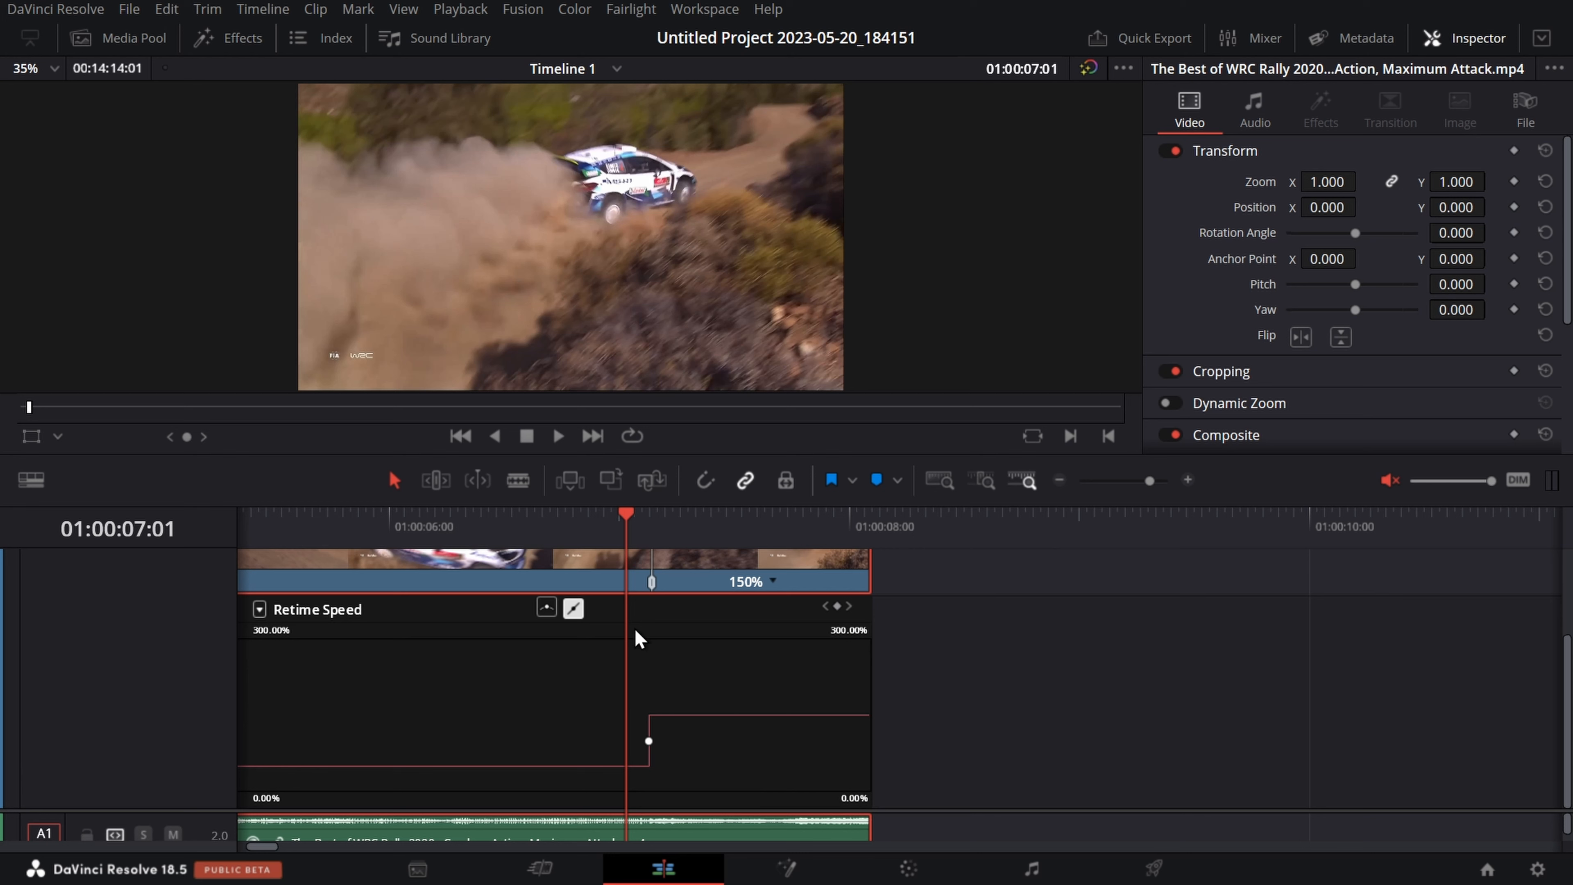
pyautogui.scroll(1, 583, 670)
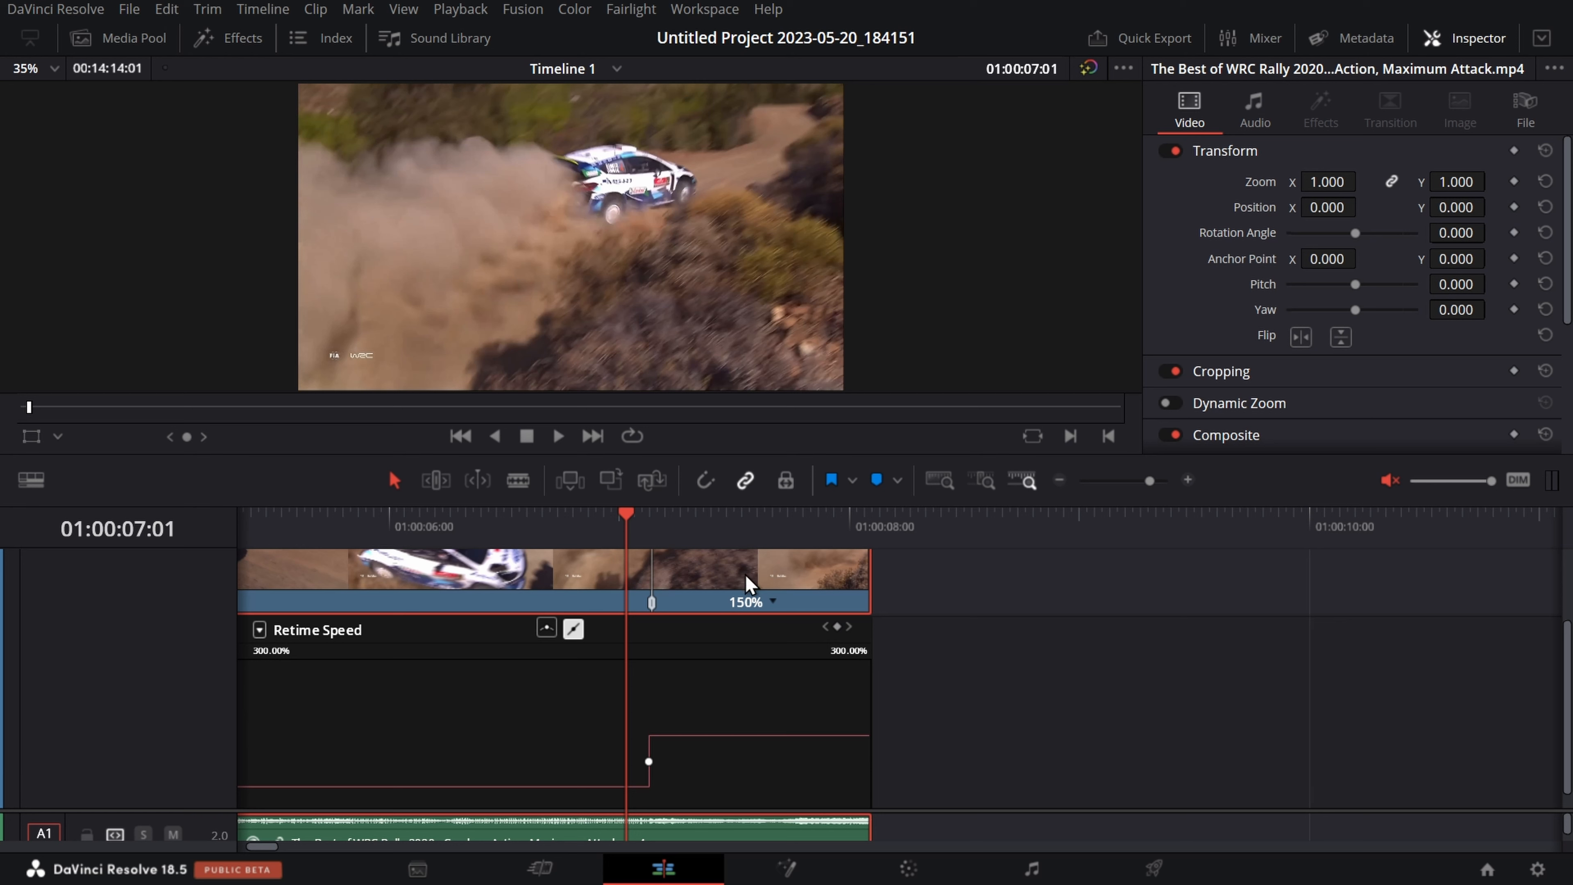
pyautogui.moveTo(641, 514); pyautogui.dragTo(673, 522)
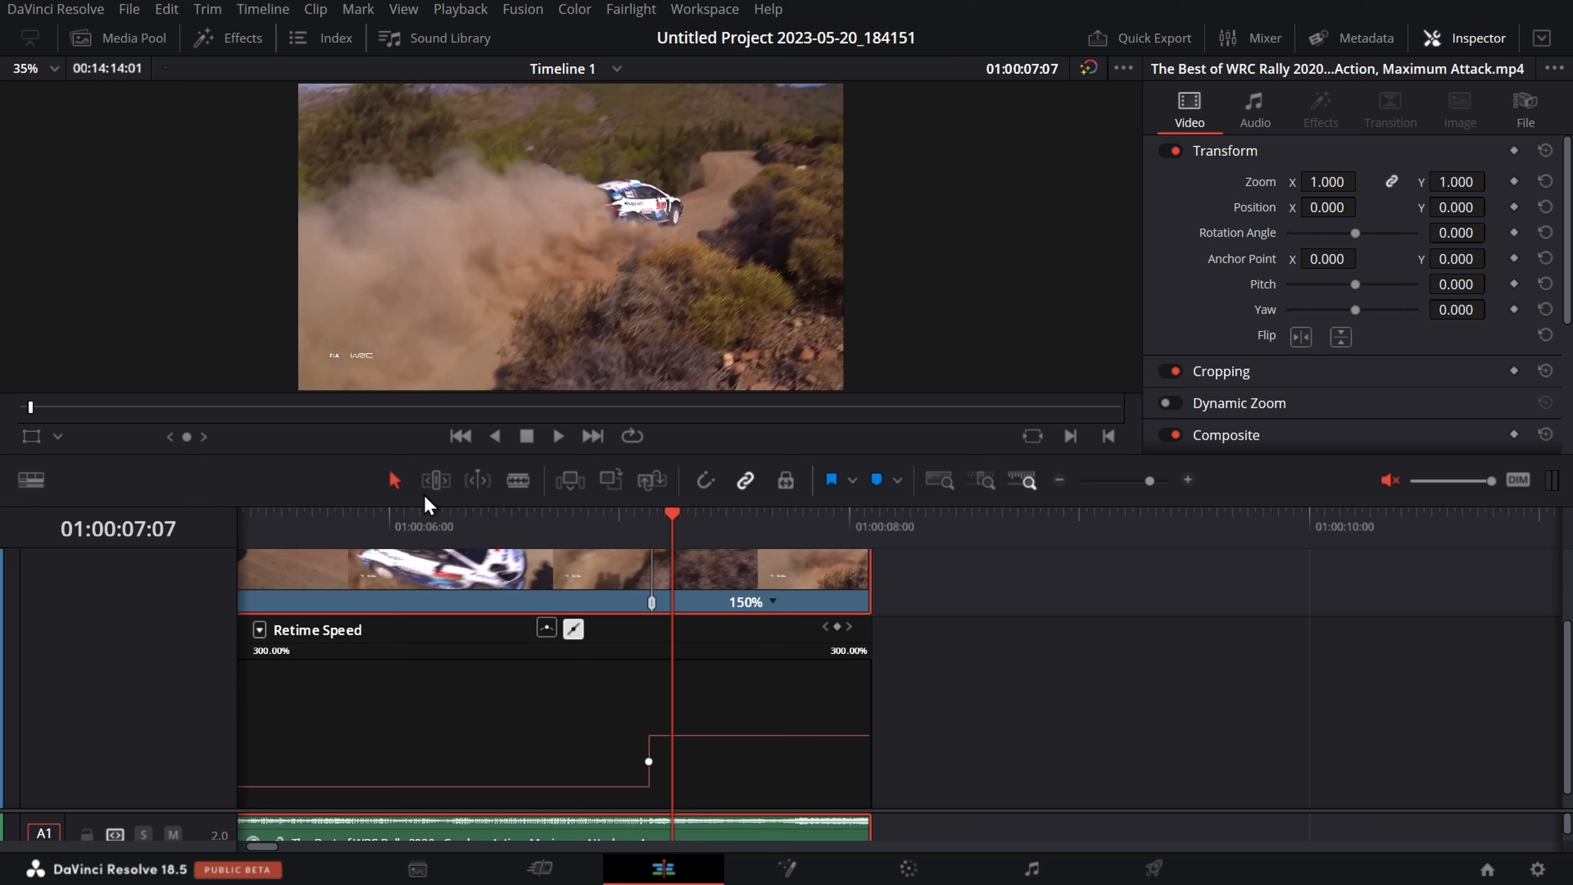
pyautogui.click(515, 489)
pyautogui.press('a')
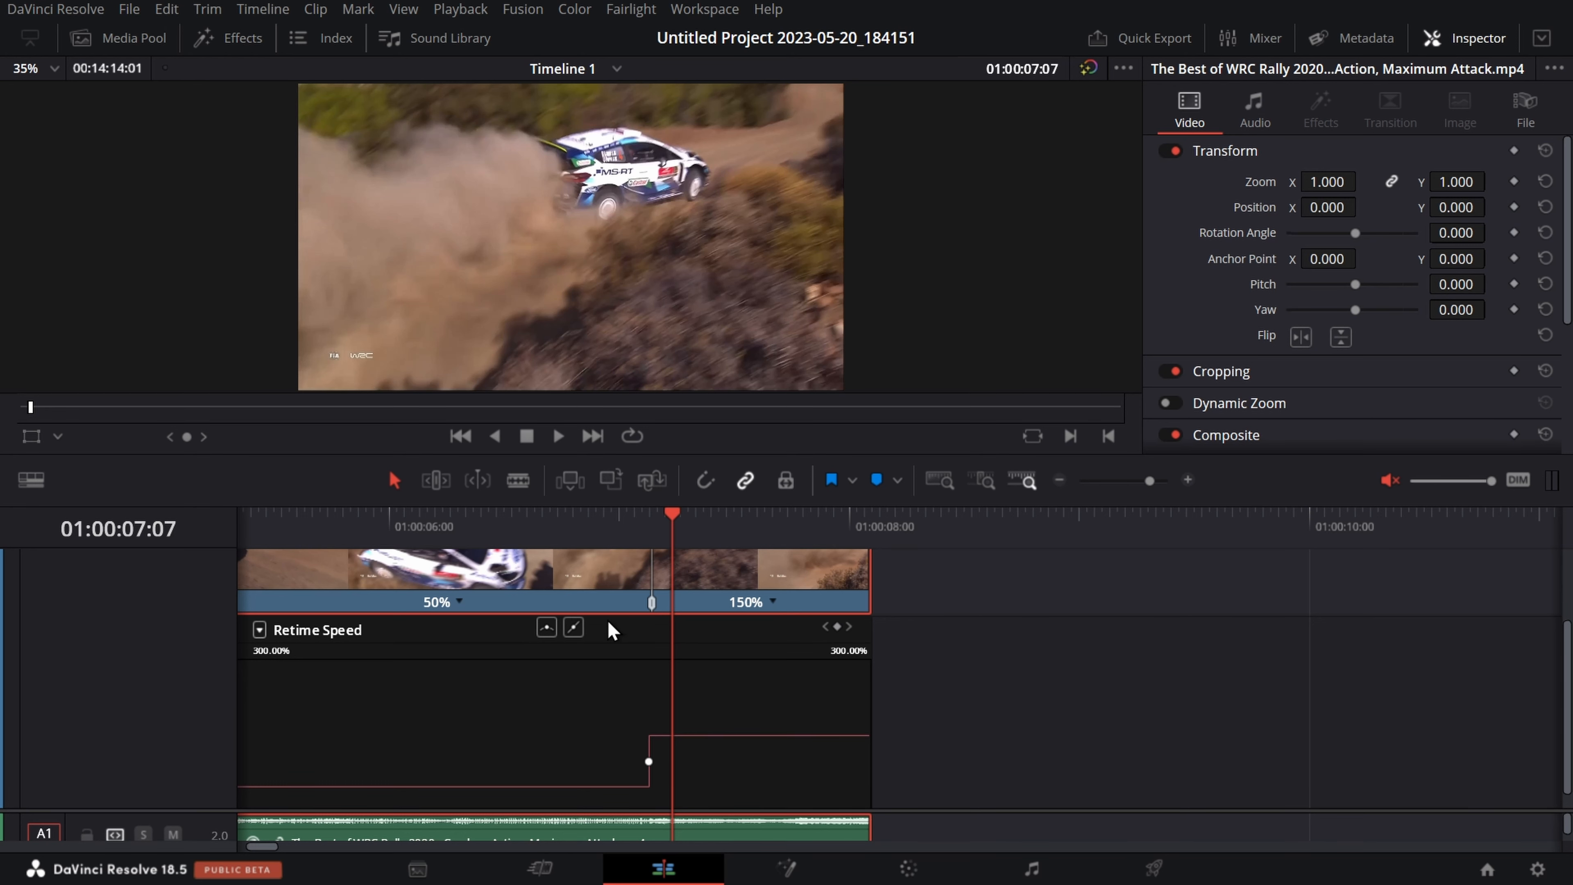
pyautogui.rightClick(593, 583)
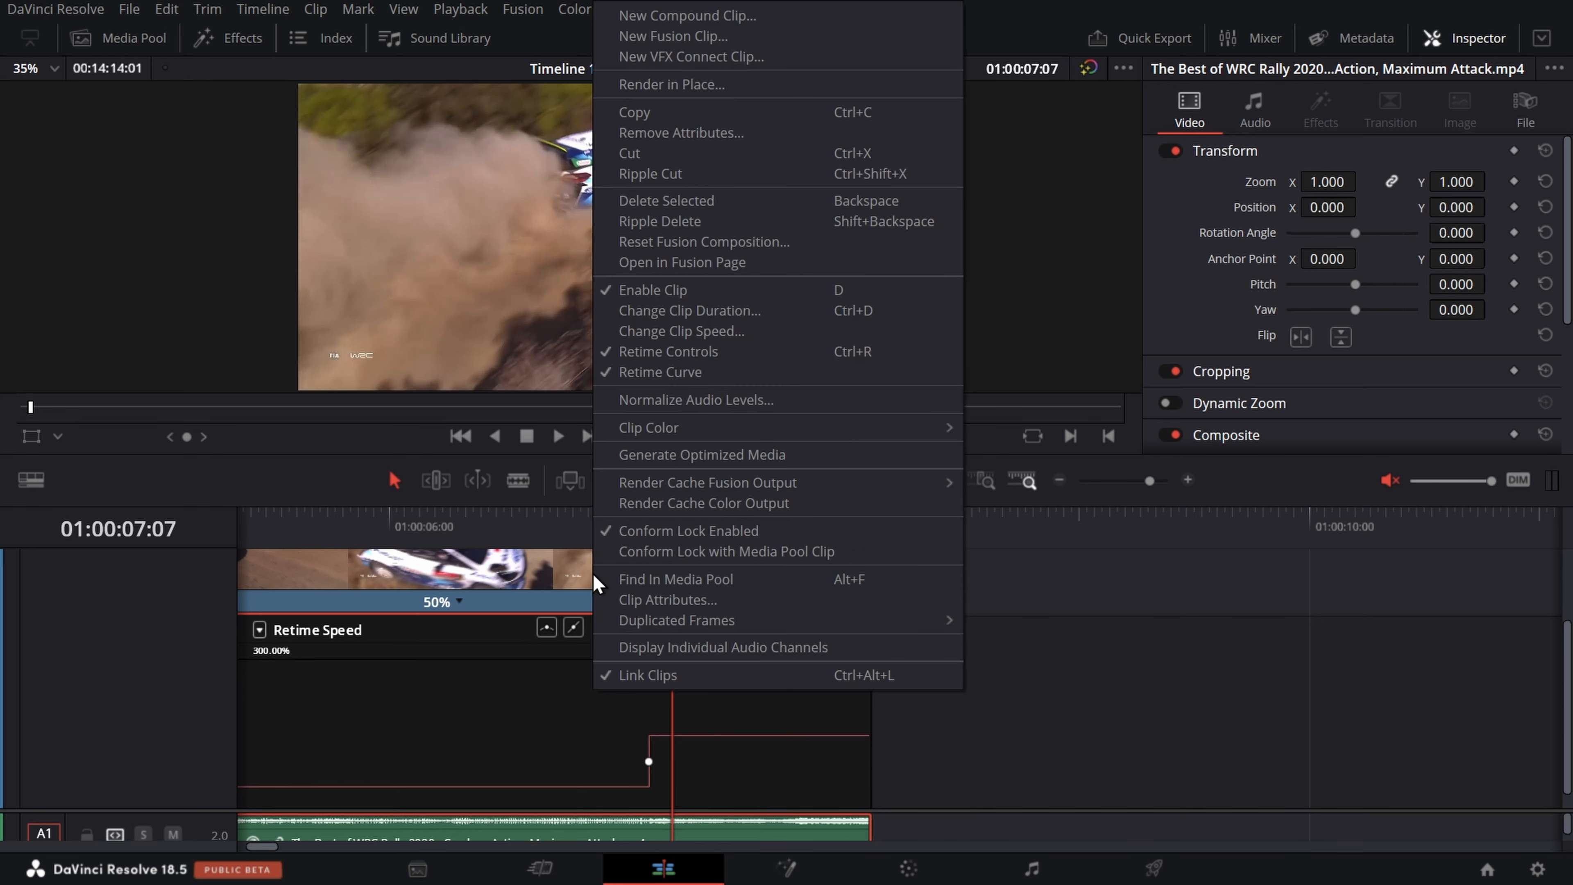
pyautogui.click(697, 373)
pyautogui.click(779, 797)
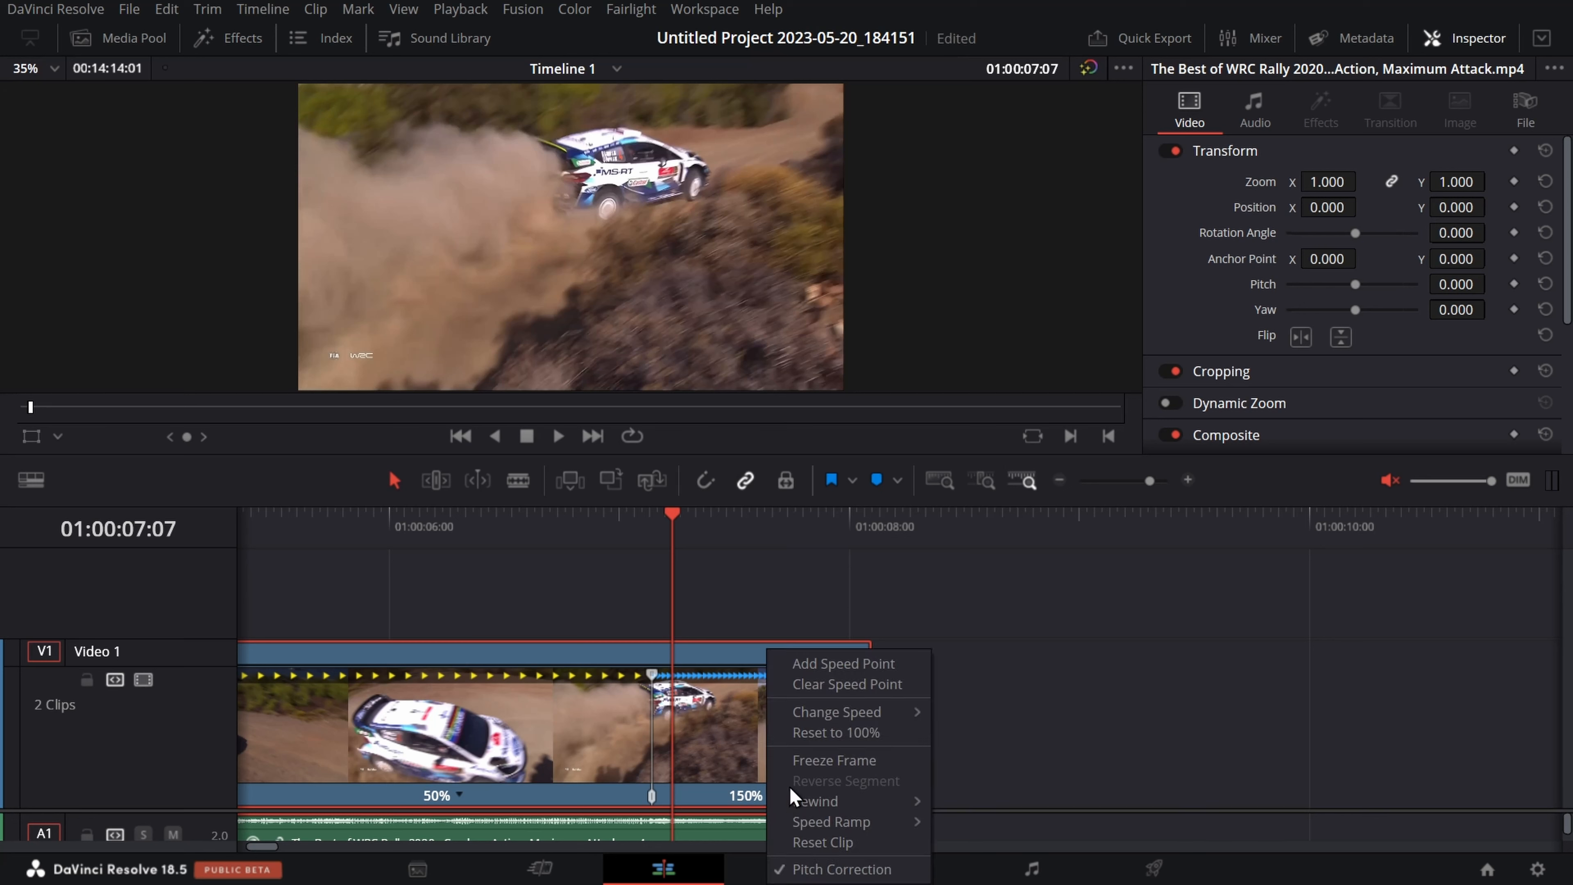
pyautogui.click(819, 665)
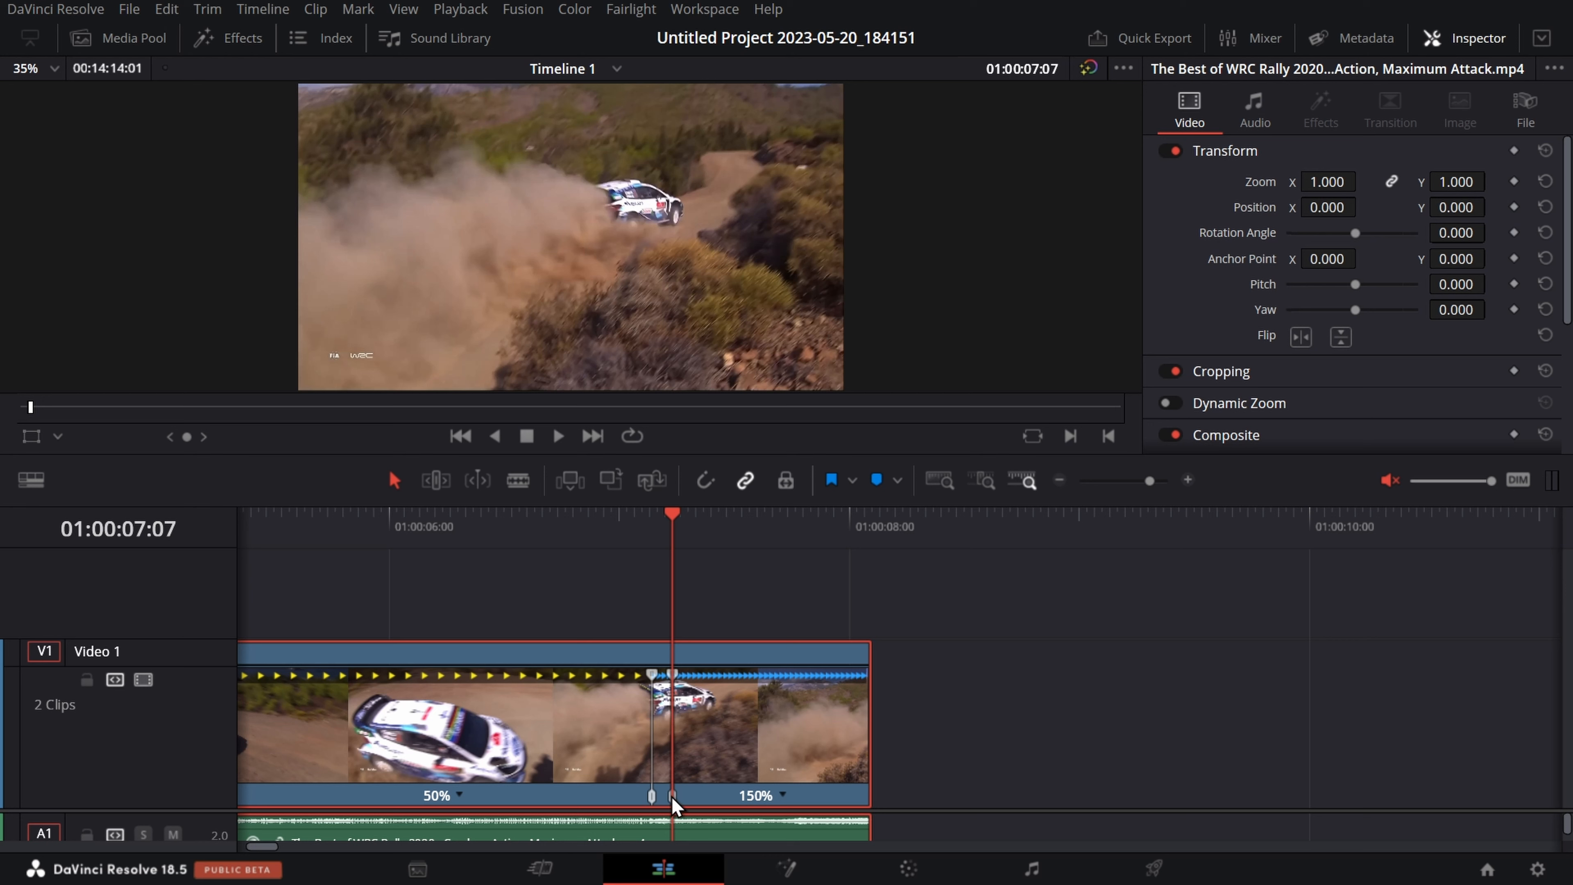
# - Slow the segment before the new speed point to 35% and turn the clip's Retime Curve back on
pyautogui.moveTo(671, 796)
pyautogui.mouseDown()
pyautogui.moveTo(688, 794)
pyautogui.moveTo(671, 796)
pyautogui.mouseUp()
pyautogui.moveTo(680, 676); pyautogui.dragTo(743, 712)
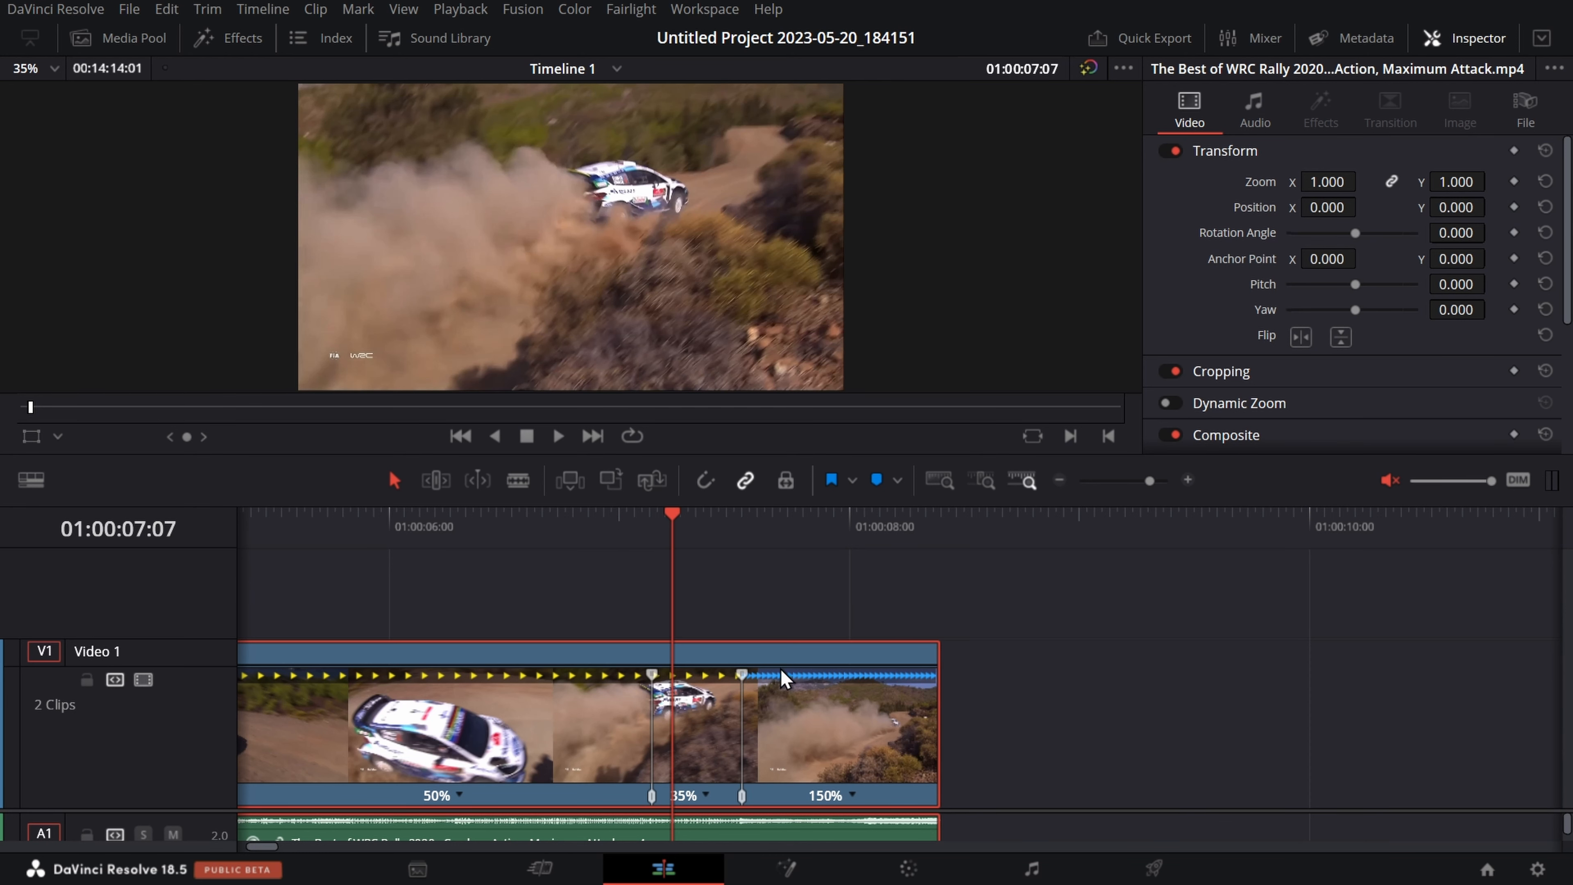
pyautogui.rightClick(521, 772)
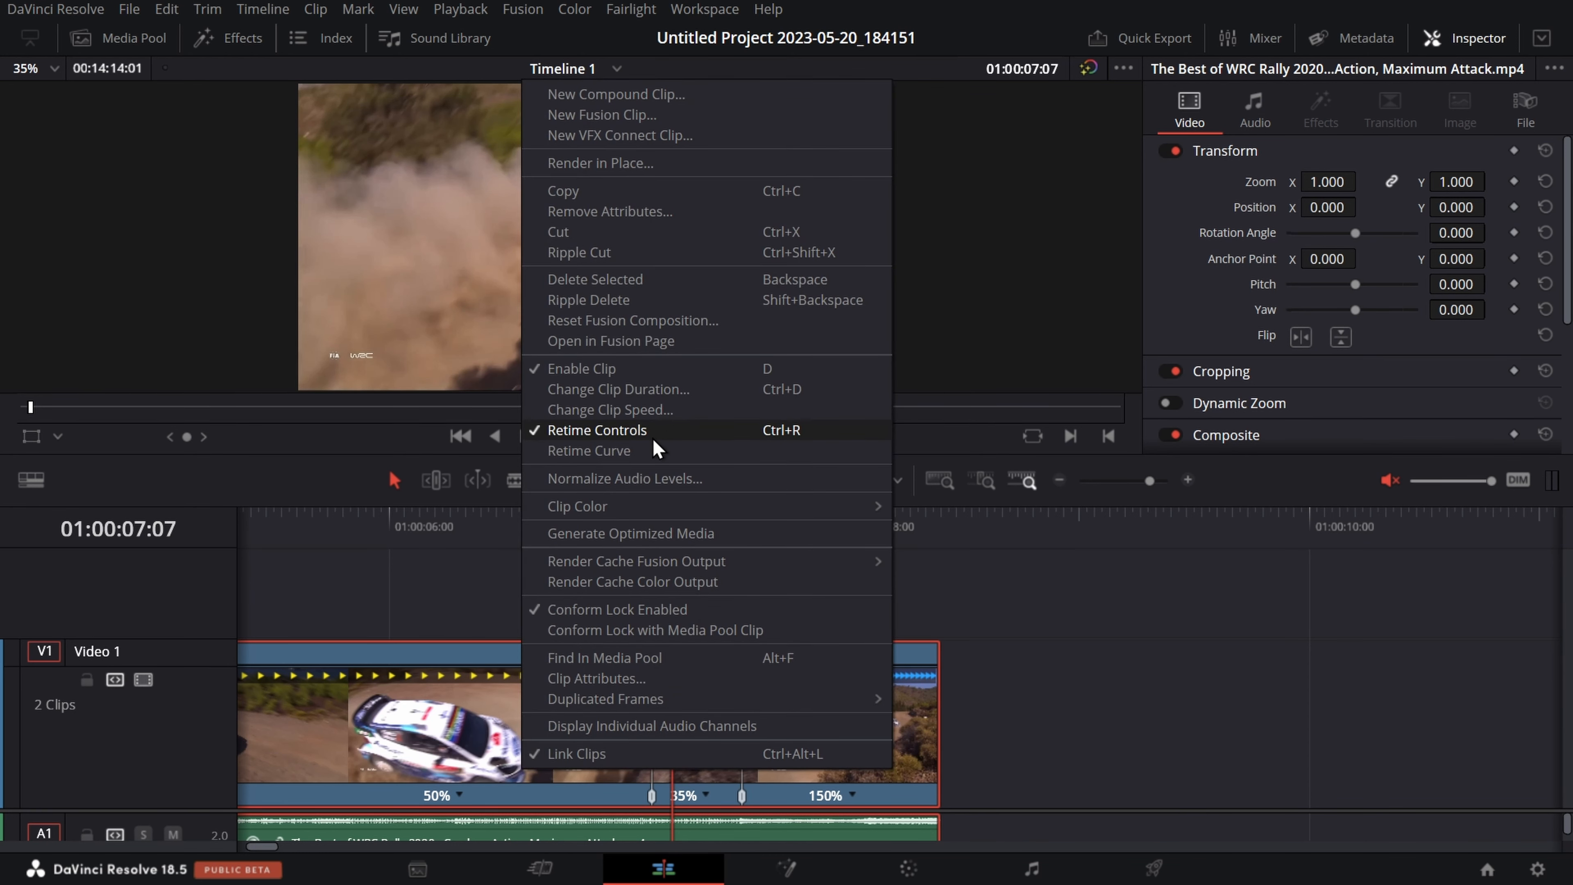
pyautogui.click(638, 450)
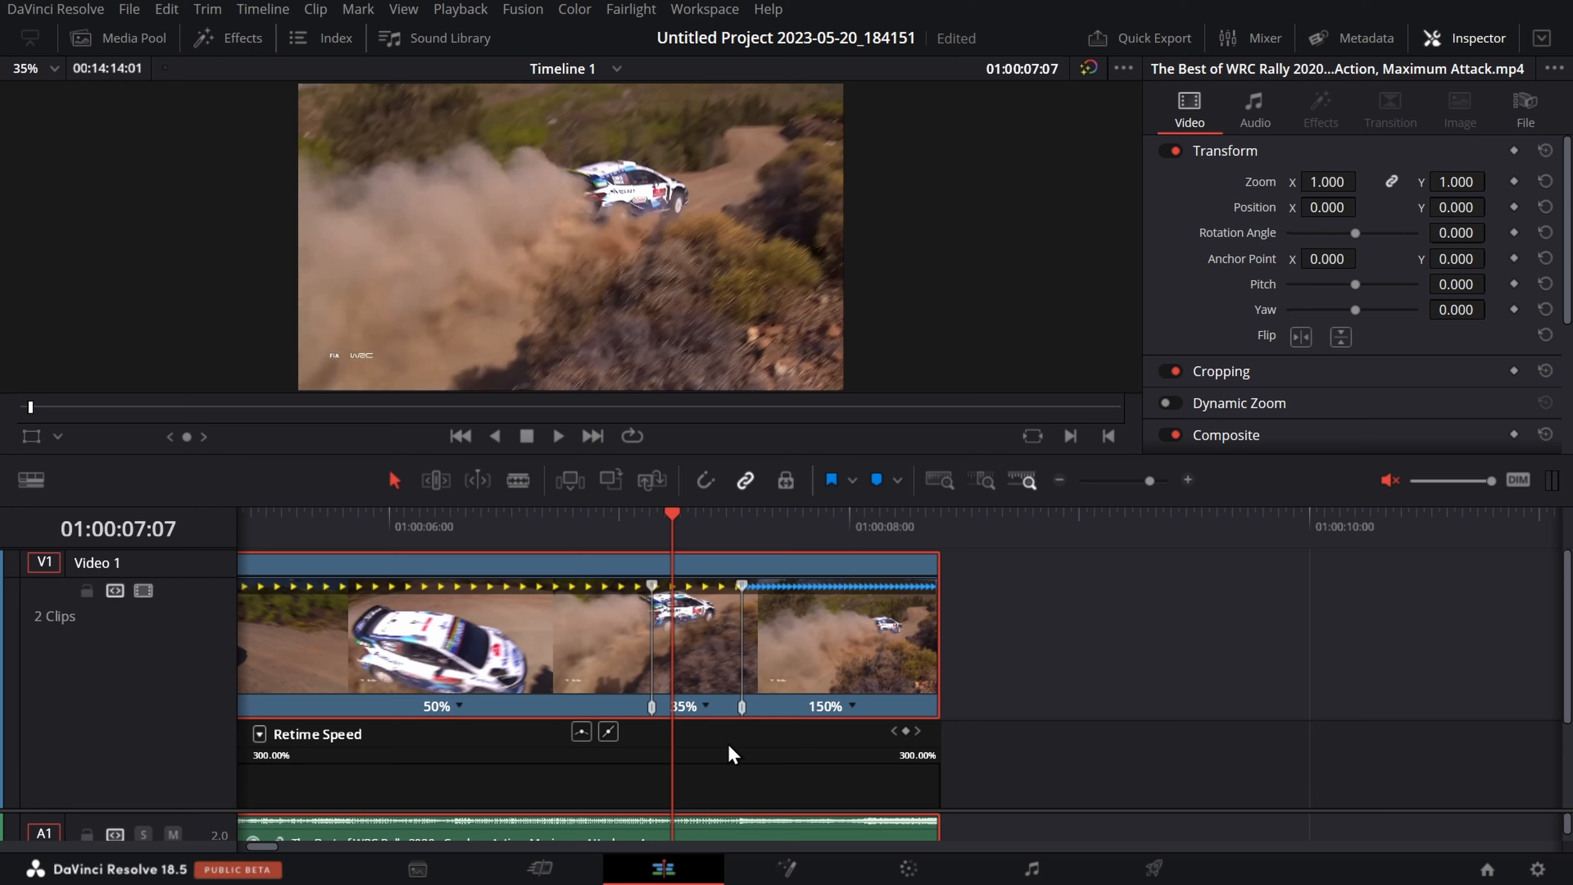
pyautogui.scroll(-3, 728, 744)
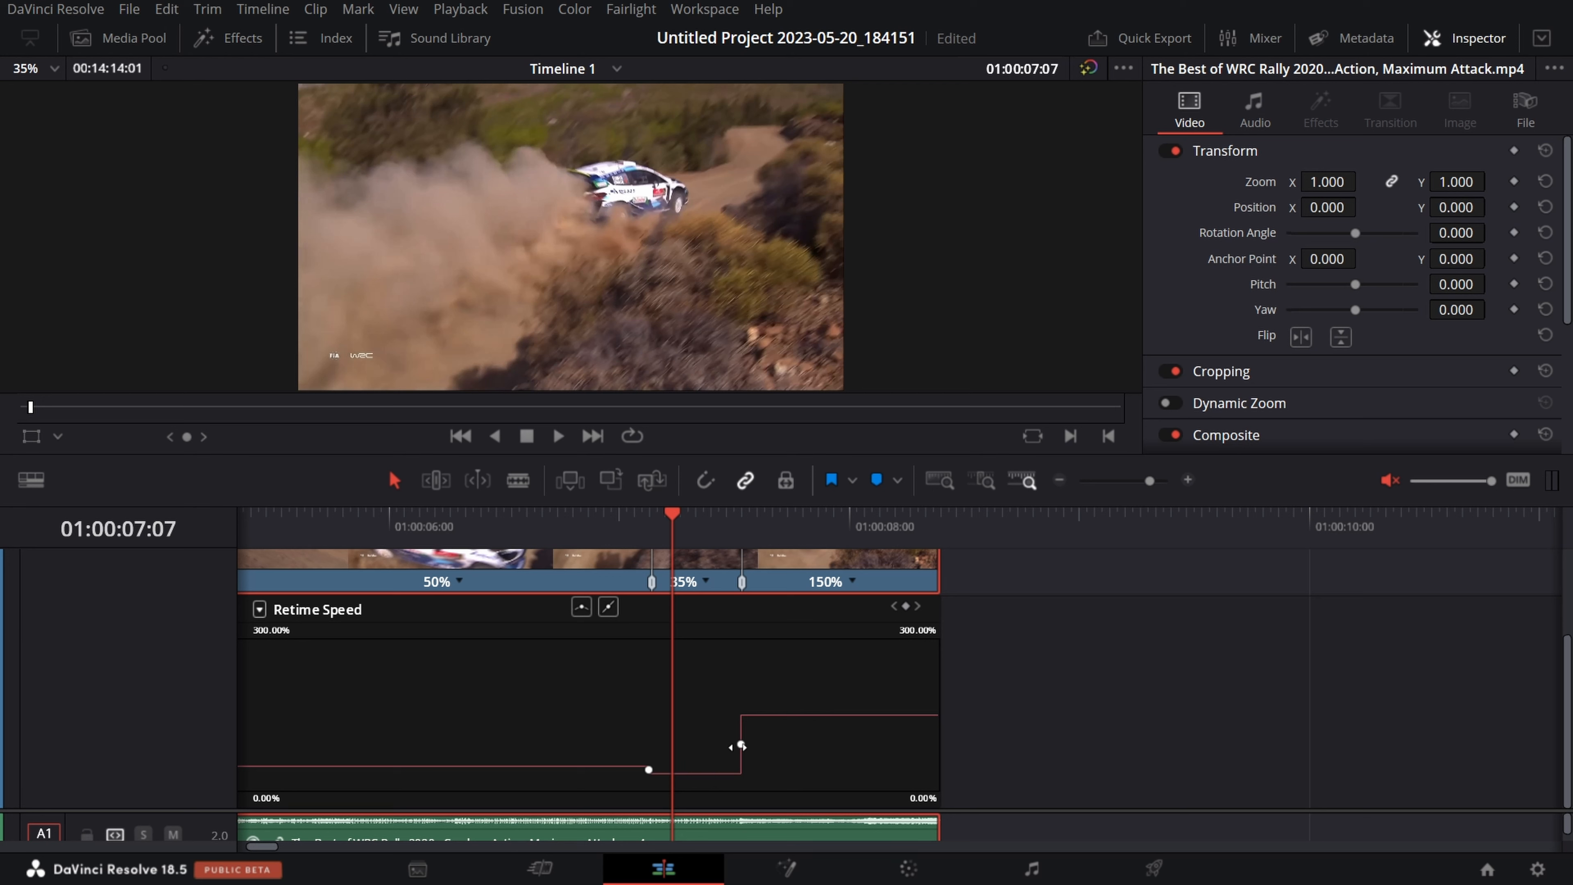
# - Move the last speed point slightly later on the curve and smooth it with Bezier handles for a moderate ease from 35% to 150%
pyautogui.click(741, 746)
pyautogui.moveTo(740, 746)
pyautogui.mouseDown()
pyautogui.moveTo(811, 747)
pyautogui.moveTo(771, 746)
pyautogui.mouseUp()
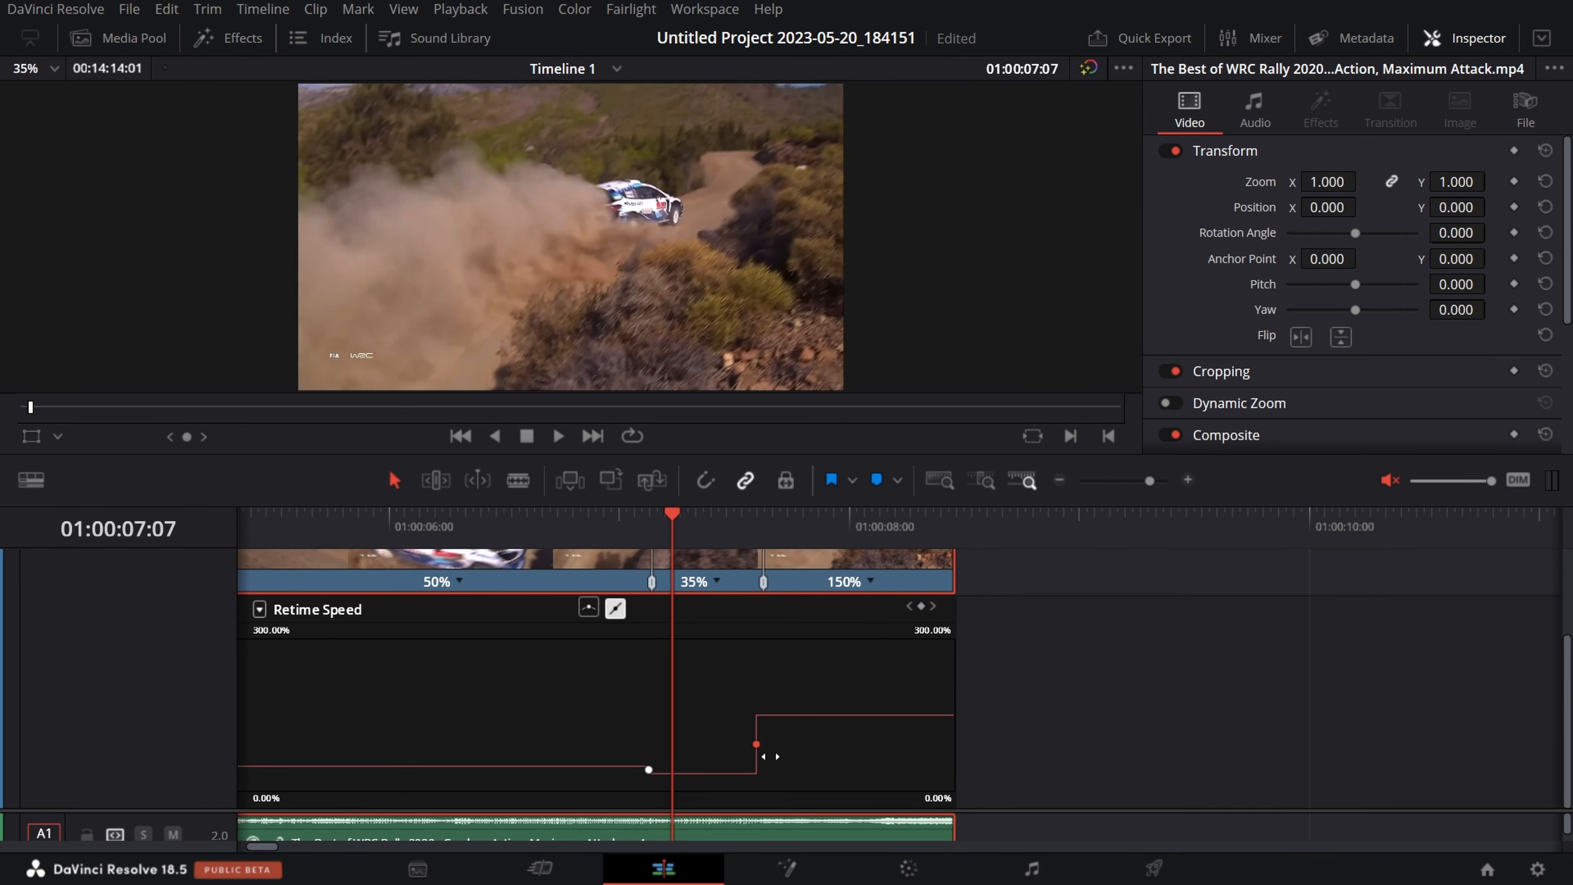
pyautogui.click(588, 607)
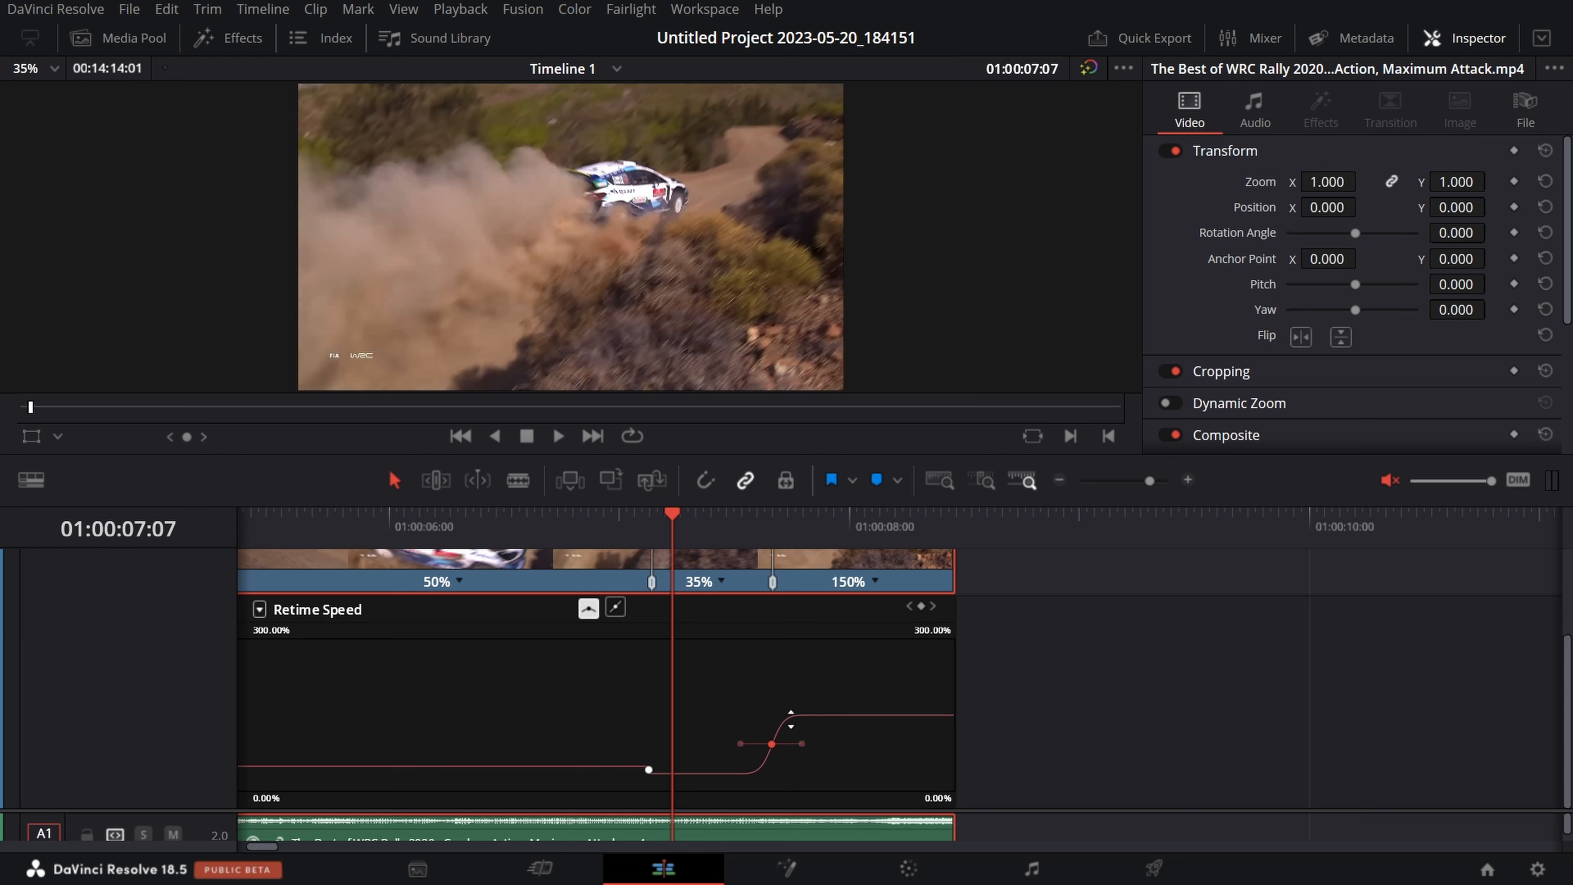
pyautogui.moveTo(799, 719)
pyautogui.moveTo(800, 742); pyautogui.dragTo(870, 743)
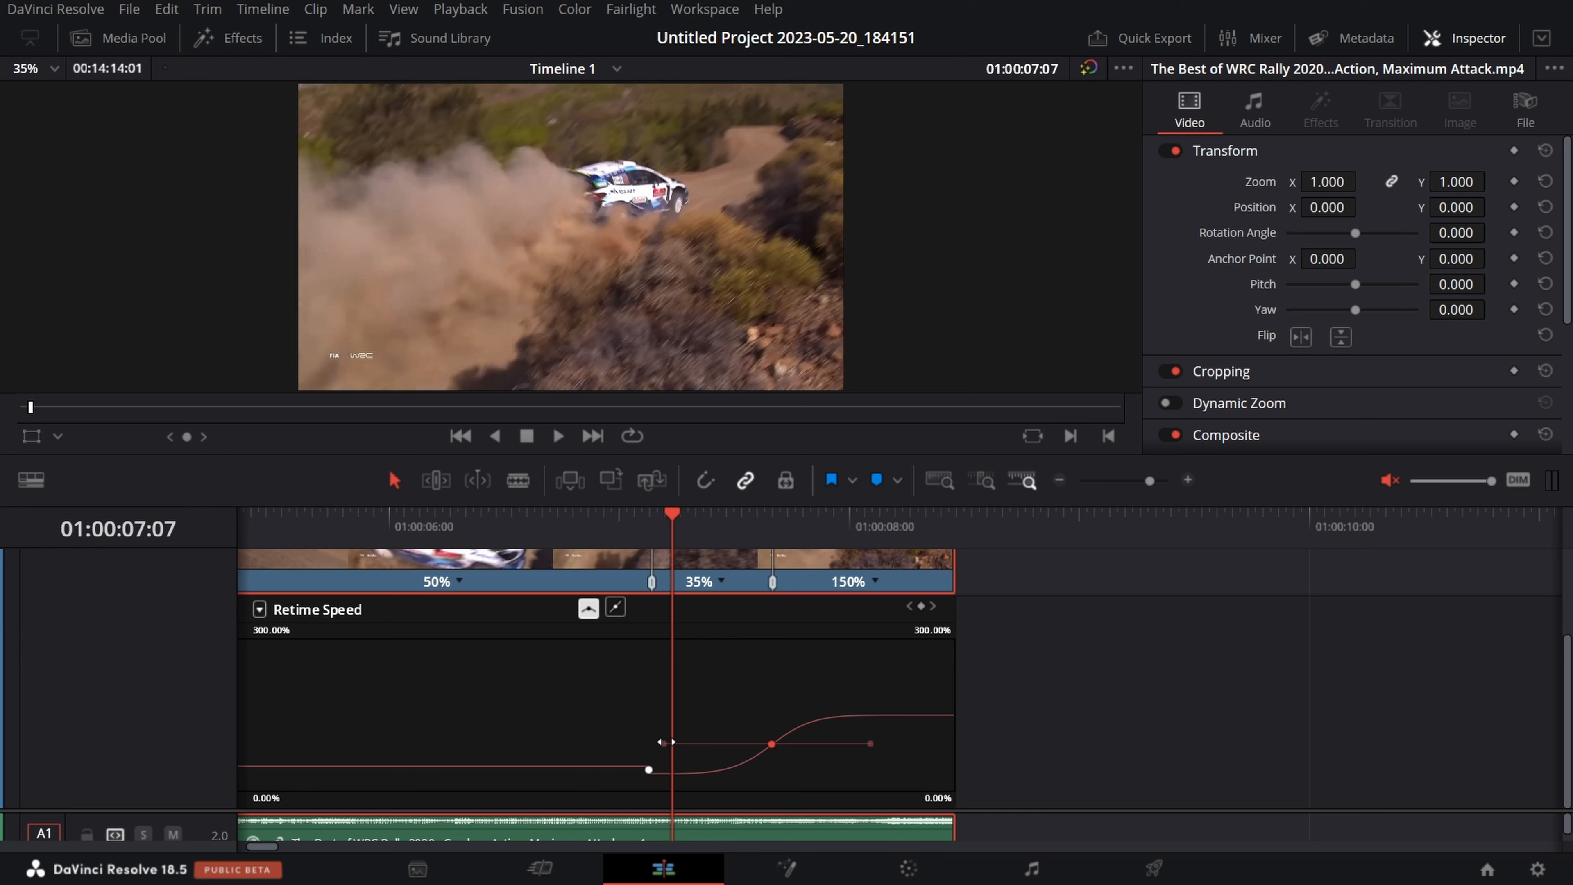
pyautogui.moveTo(664, 743); pyautogui.dragTo(773, 746)
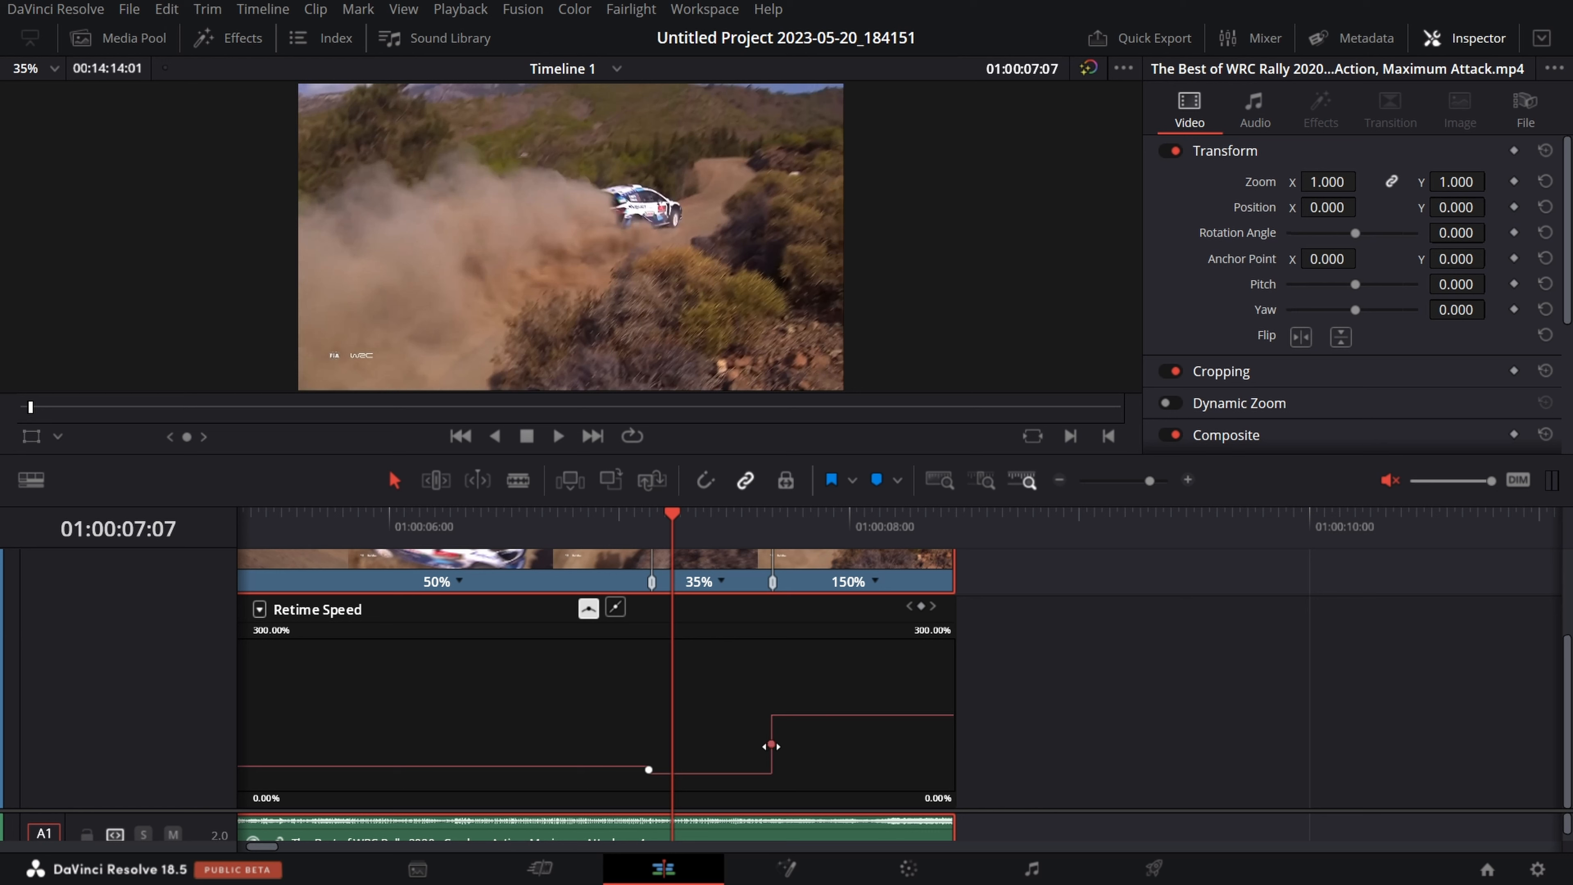
pyautogui.moveTo(771, 745); pyautogui.dragTo(716, 743)
# - Play the smoothed speed transition from 01:00:06:13 and again from 01:00:06:26
pyautogui.moveTo(718, 528); pyautogui.dragTo(489, 558)
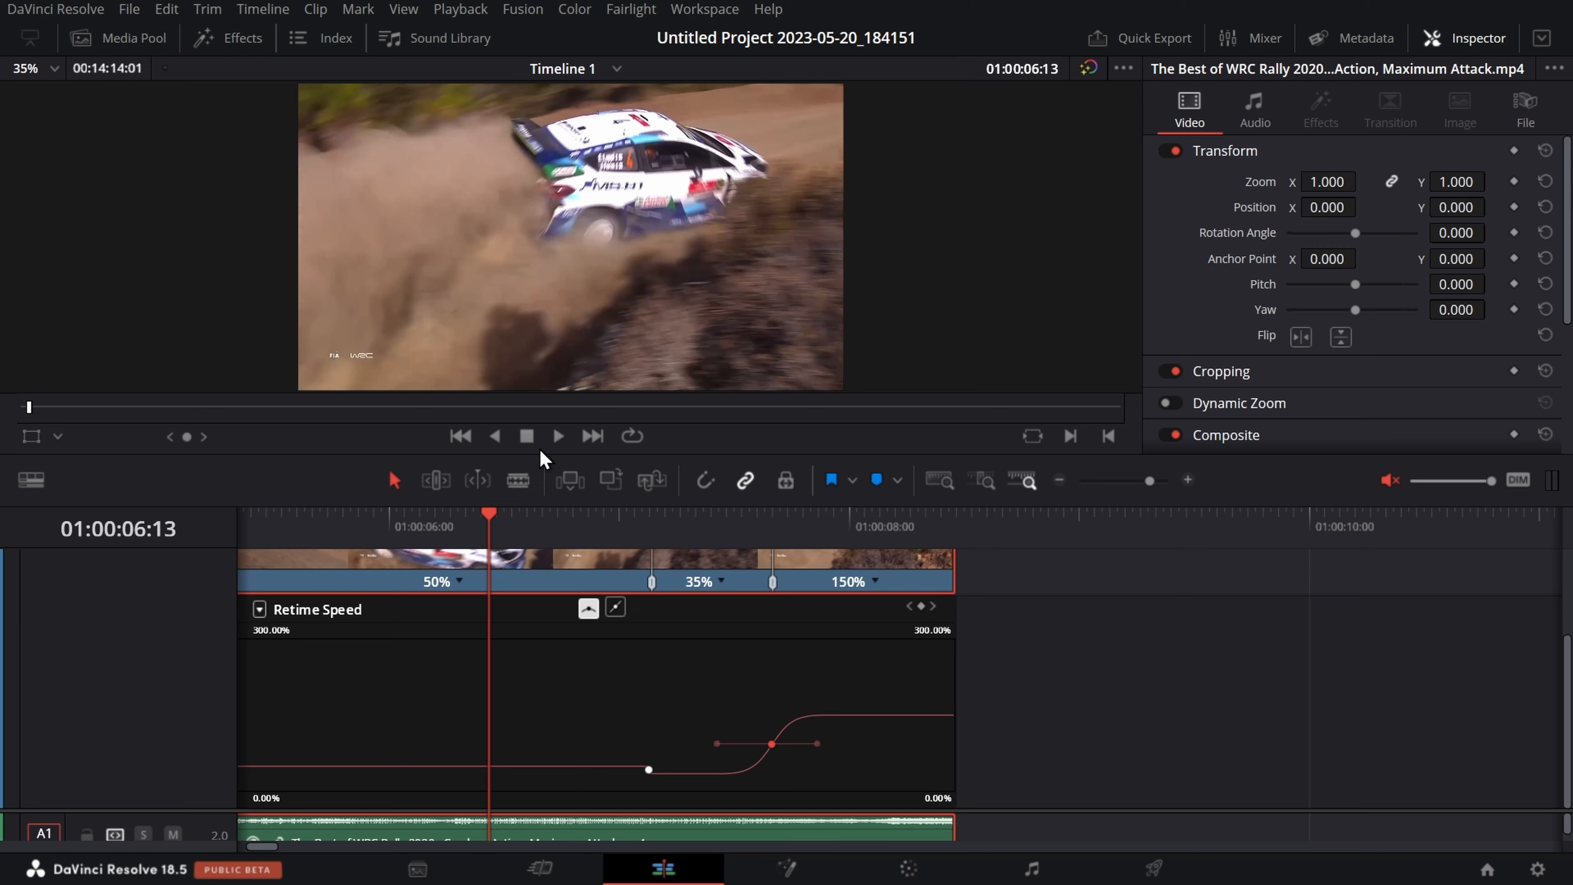
pyautogui.click(557, 436)
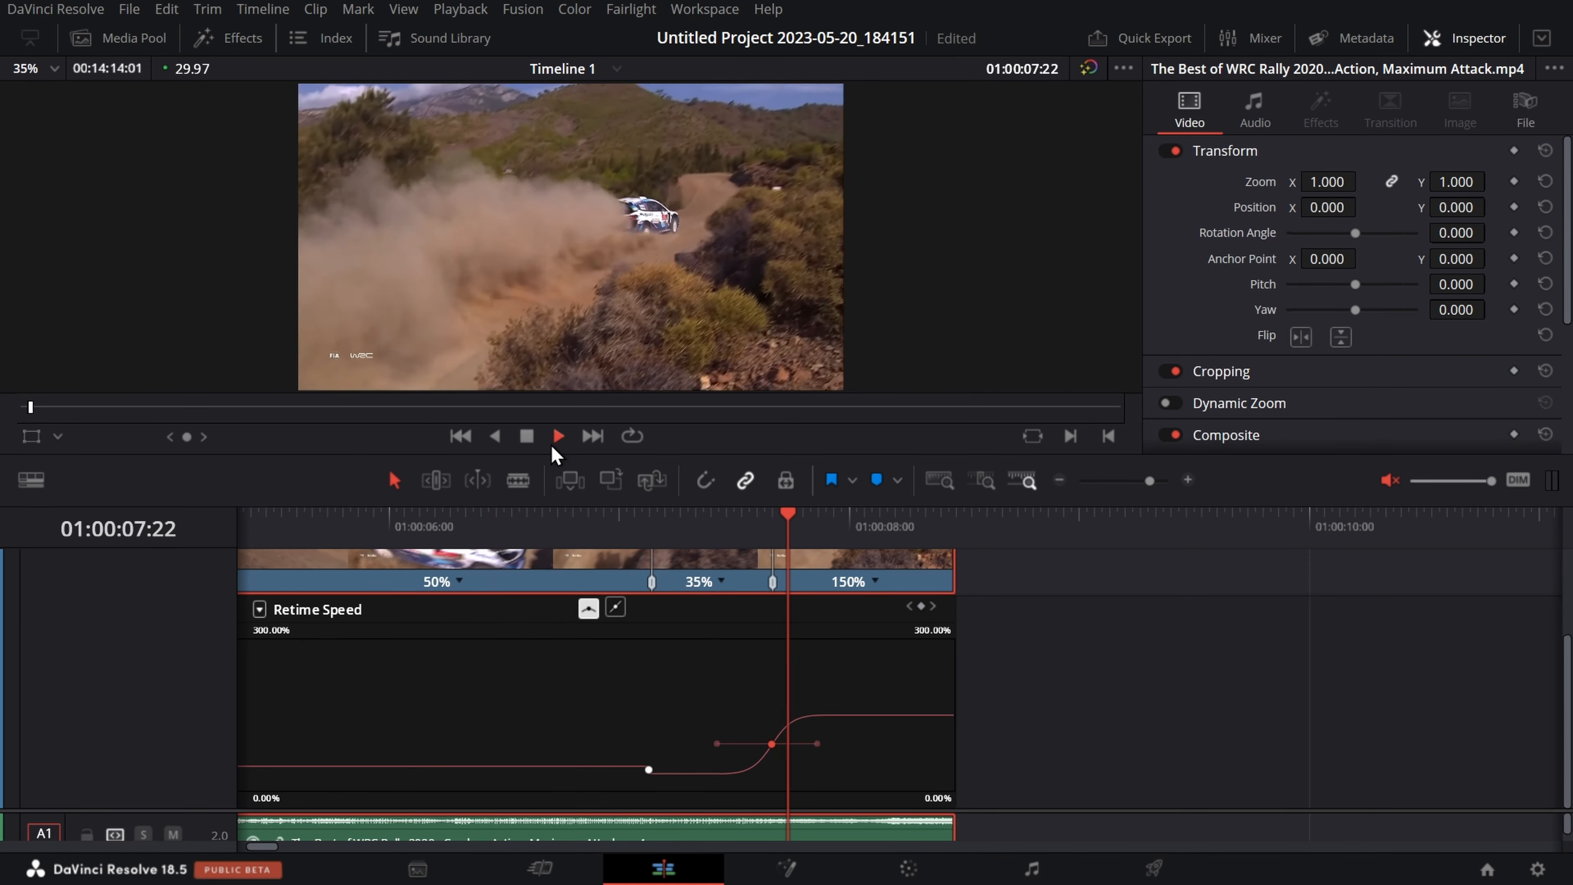
pyautogui.click(556, 441)
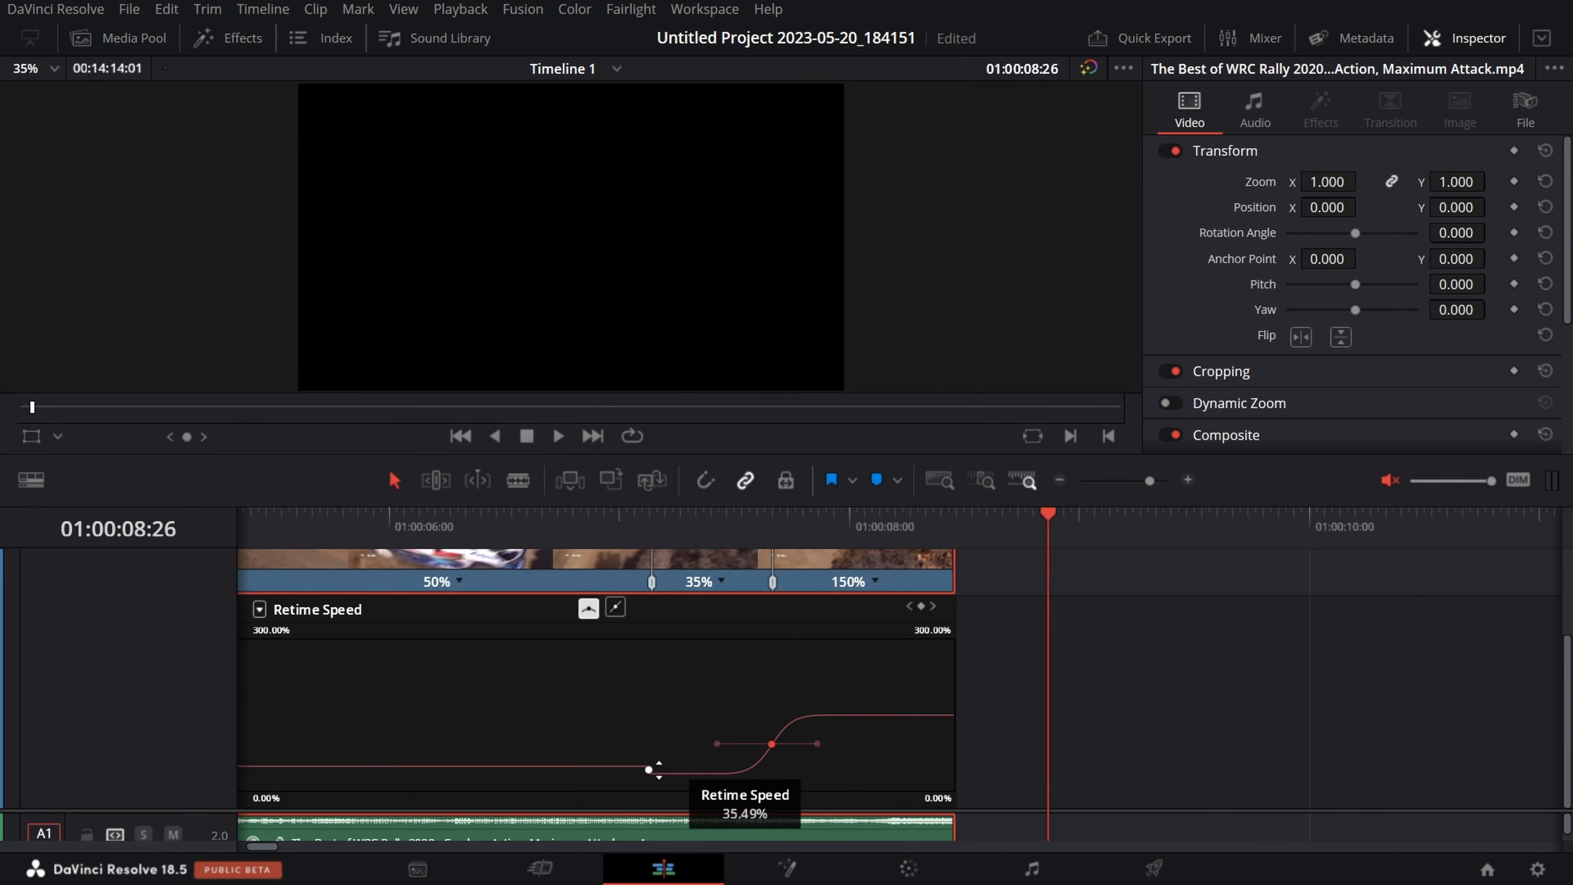
pyautogui.moveTo(1047, 518); pyautogui.dragTo(587, 686)
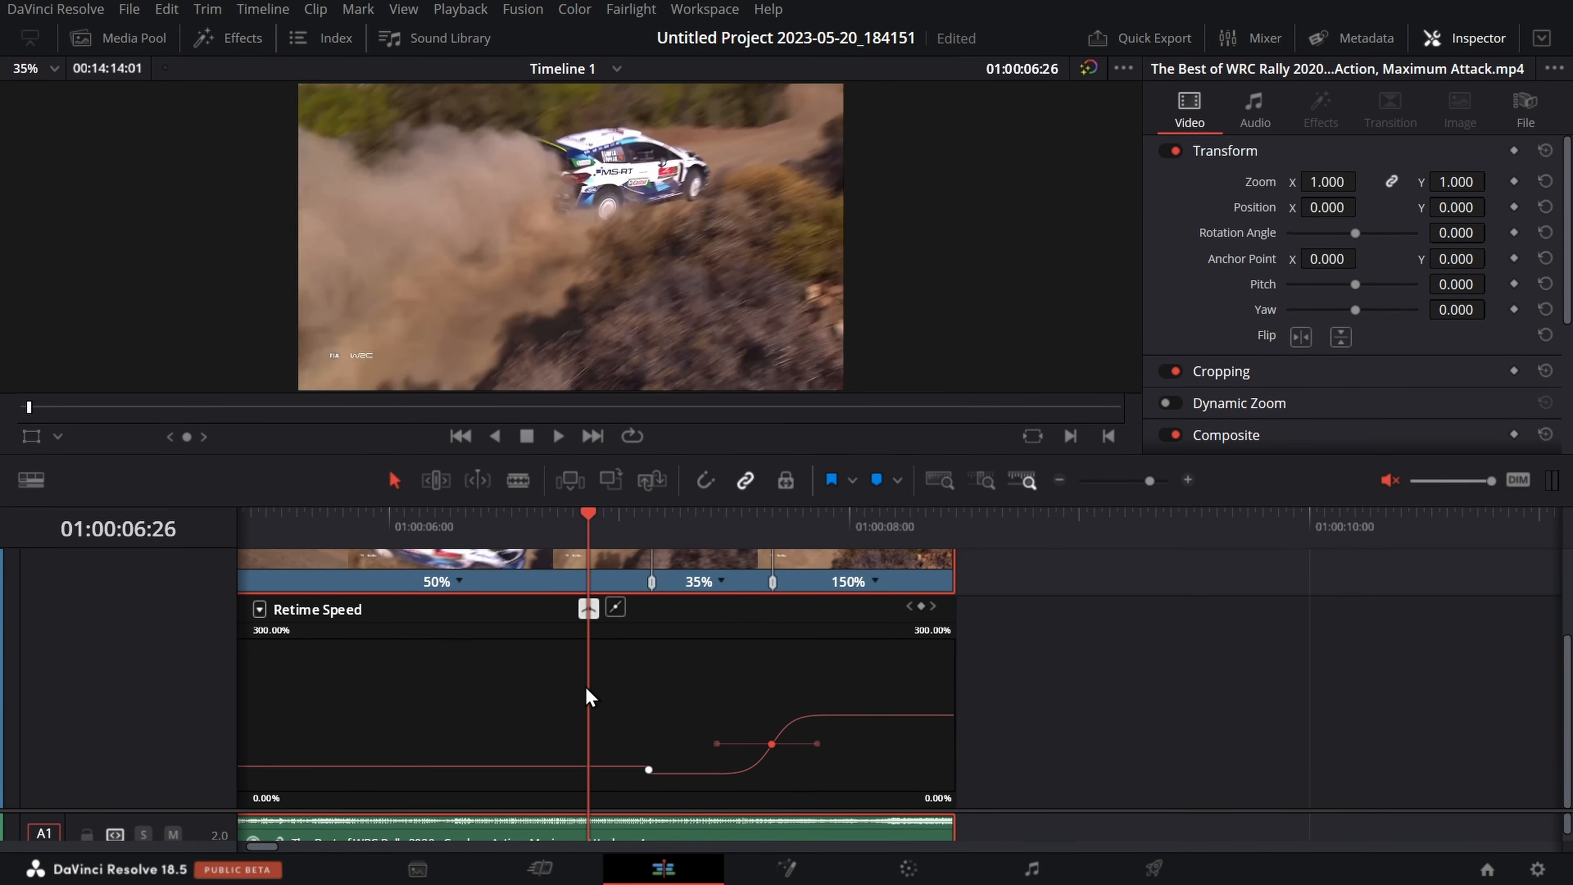
pyautogui.click(560, 436)
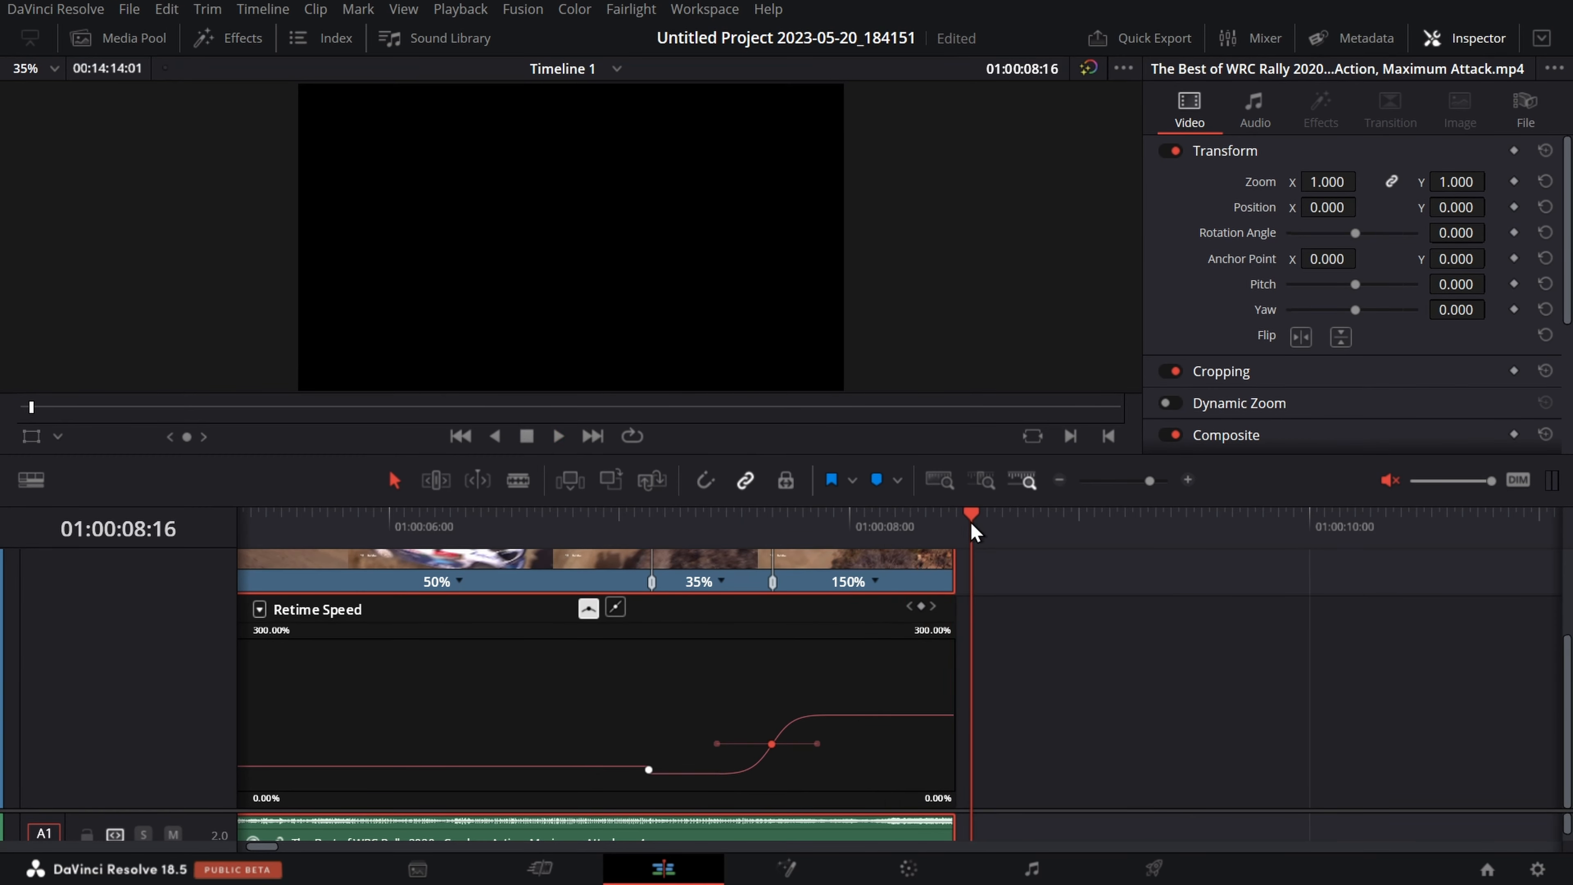
# - Shift the speed point between the 50% and 35% segments slightly later and smooth it with widened Bezier handles
pyautogui.moveTo(971, 531); pyautogui.dragTo(637, 619)
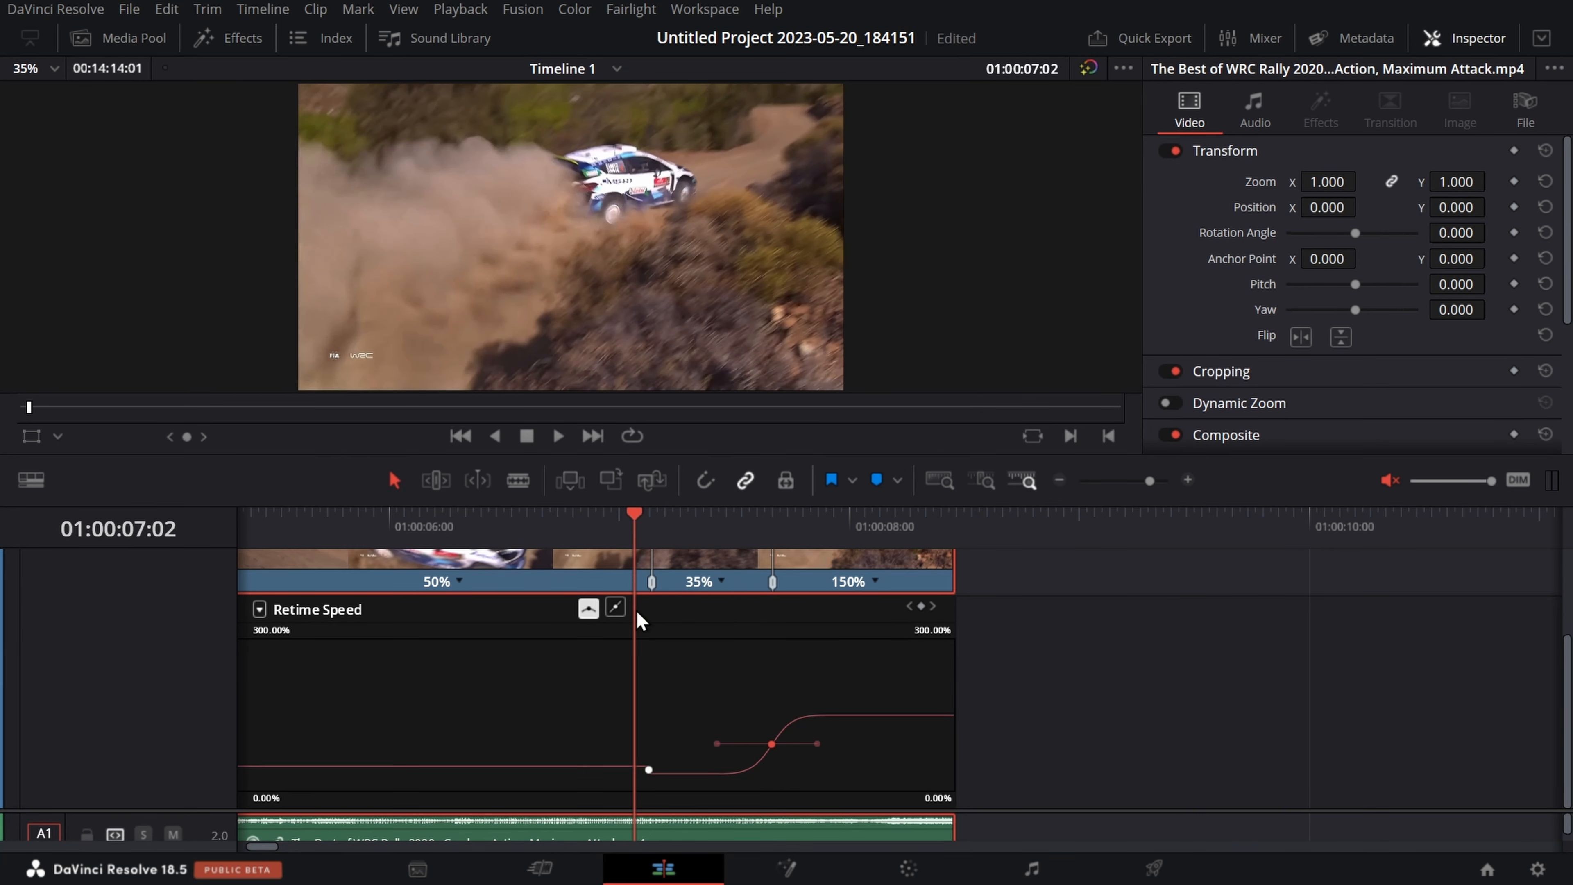
pyautogui.moveTo(647, 768)
pyautogui.mouseDown()
pyautogui.moveTo(634, 770)
pyautogui.moveTo(657, 770)
pyautogui.mouseUp()
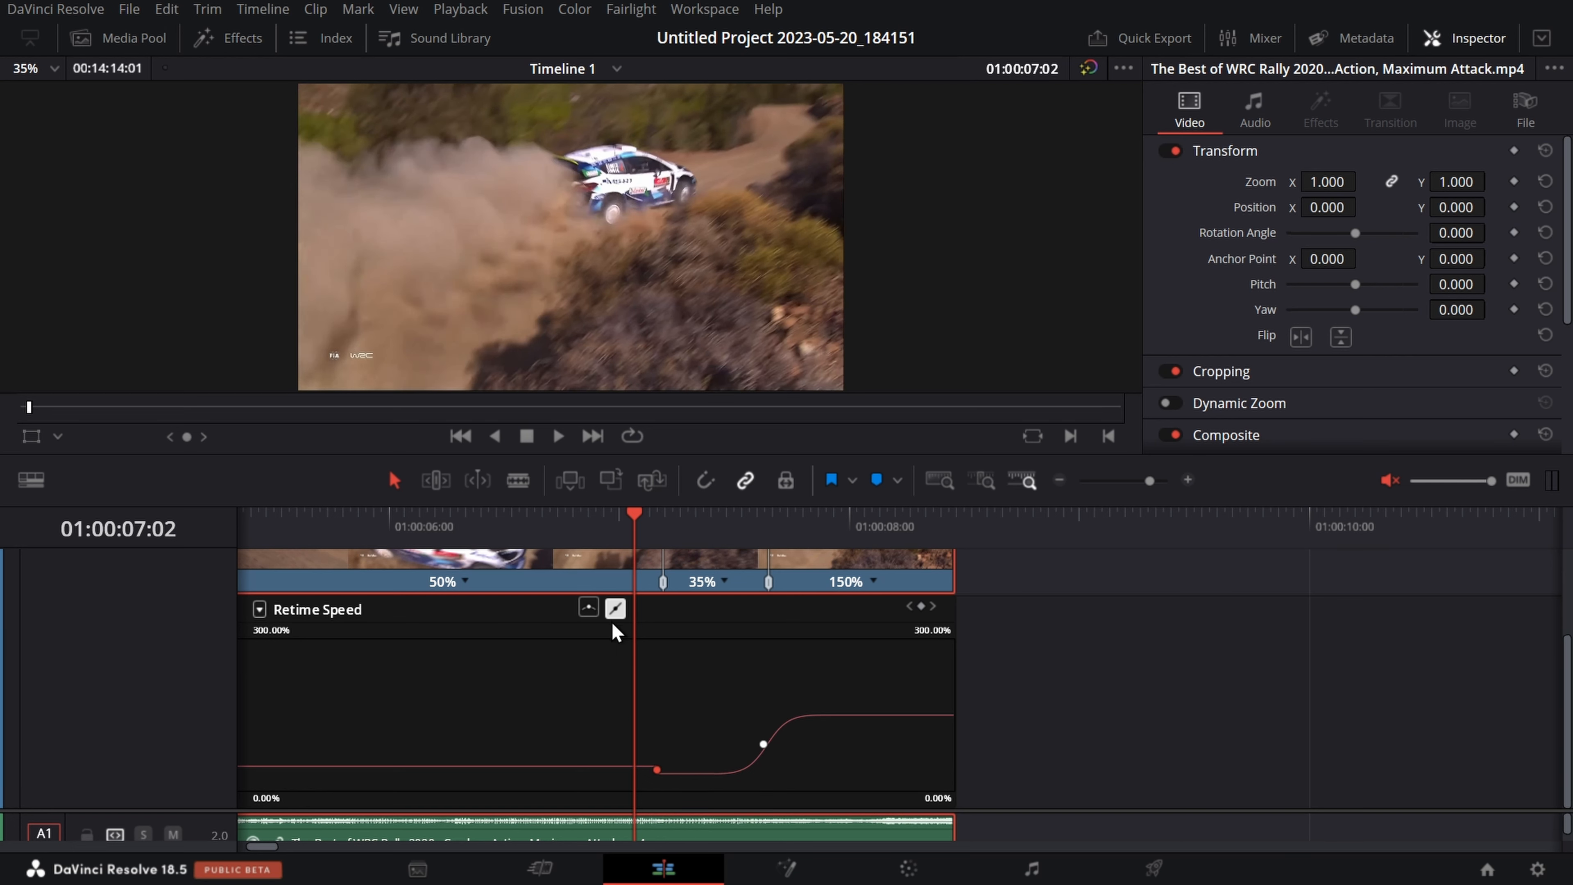
pyautogui.click(588, 608)
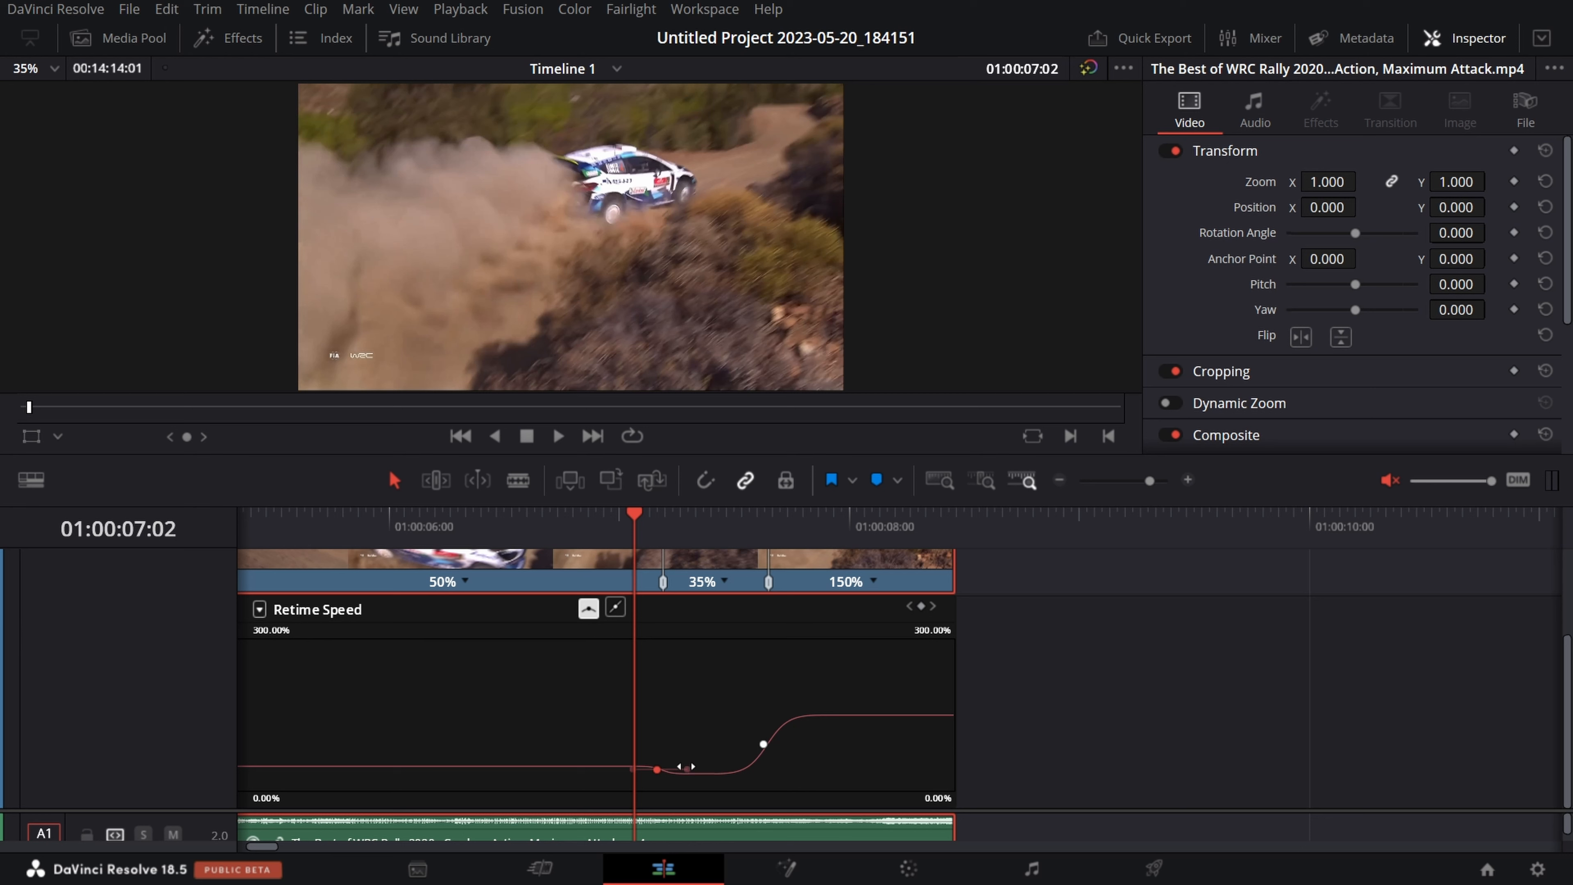
pyautogui.moveTo(686, 766); pyautogui.dragTo(705, 766)
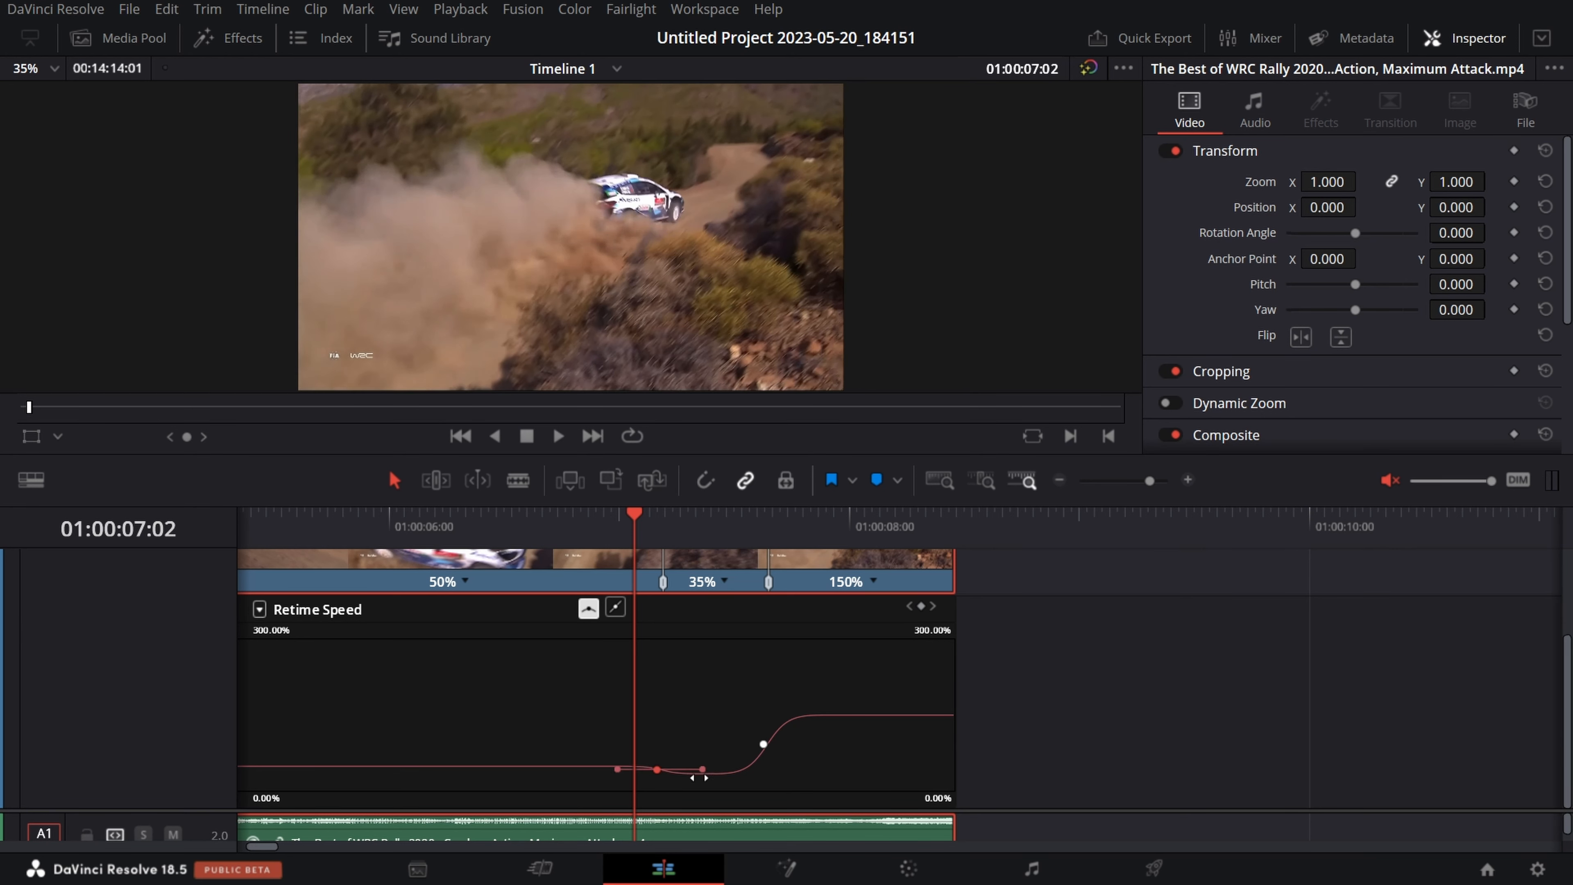
# - Play the clip's ending from 01:00:06:26 to review both eased speed changes, and stop playback past the clip
pyautogui.click(621, 536)
pyautogui.click(584, 517)
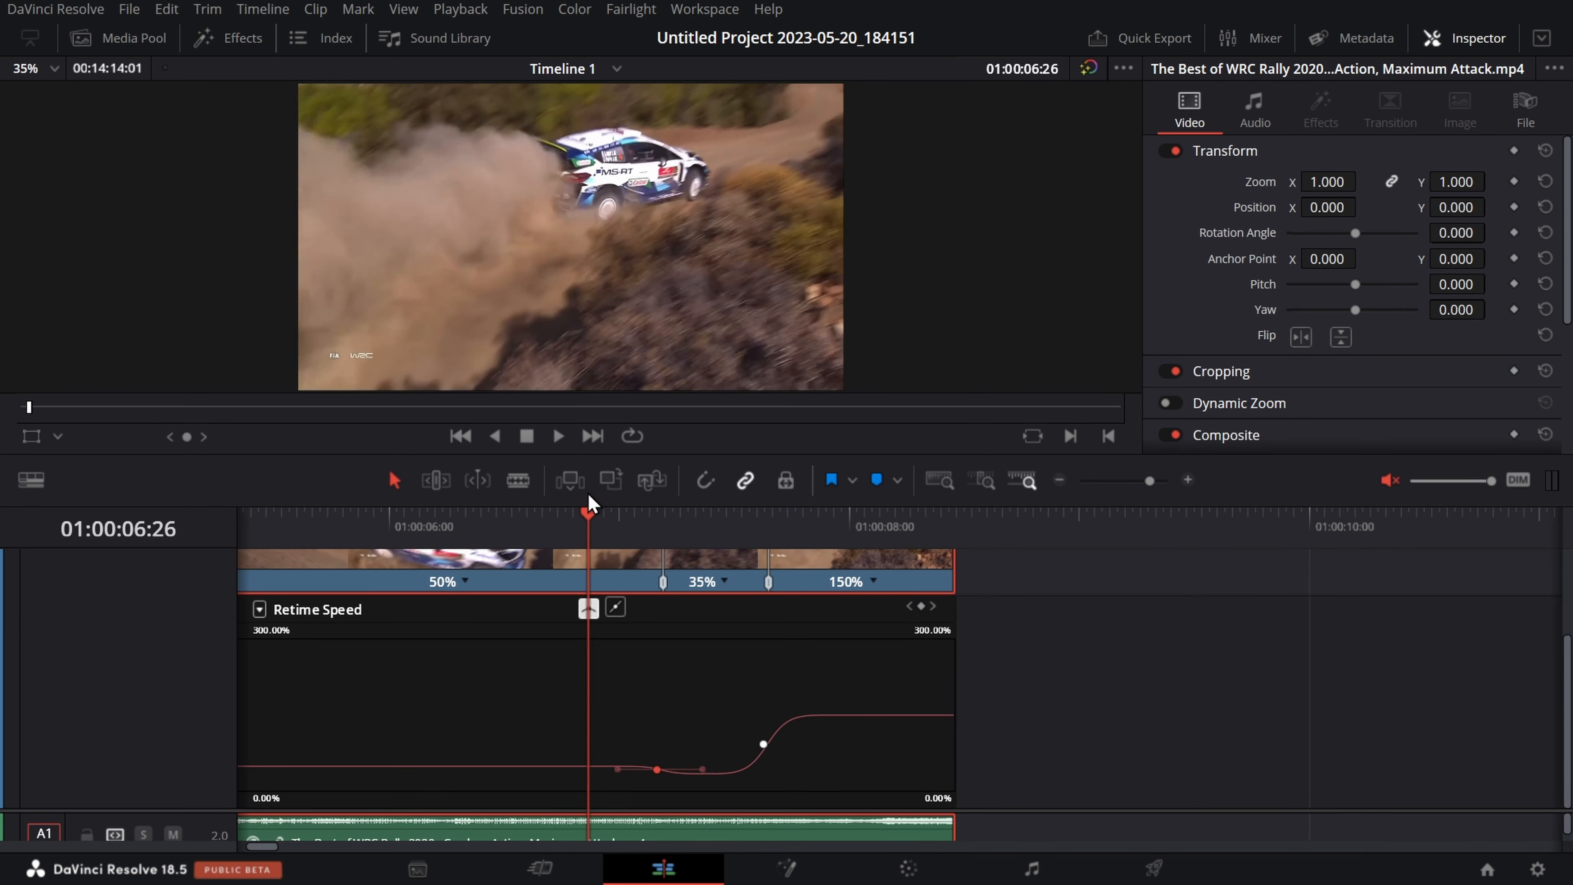
pyautogui.click(564, 445)
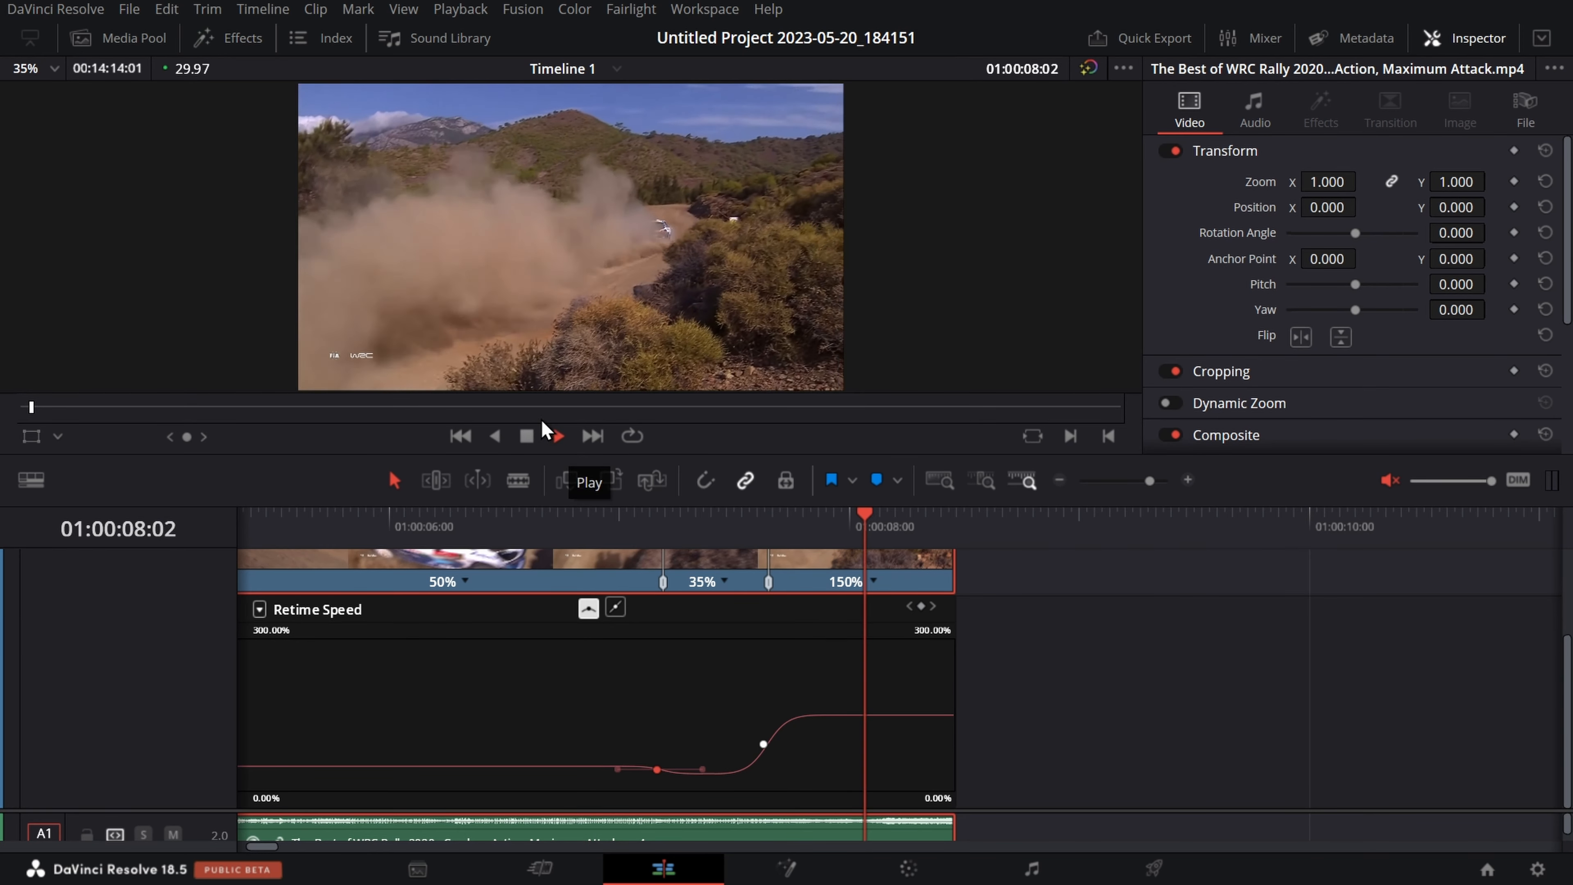
pyautogui.click(526, 435)
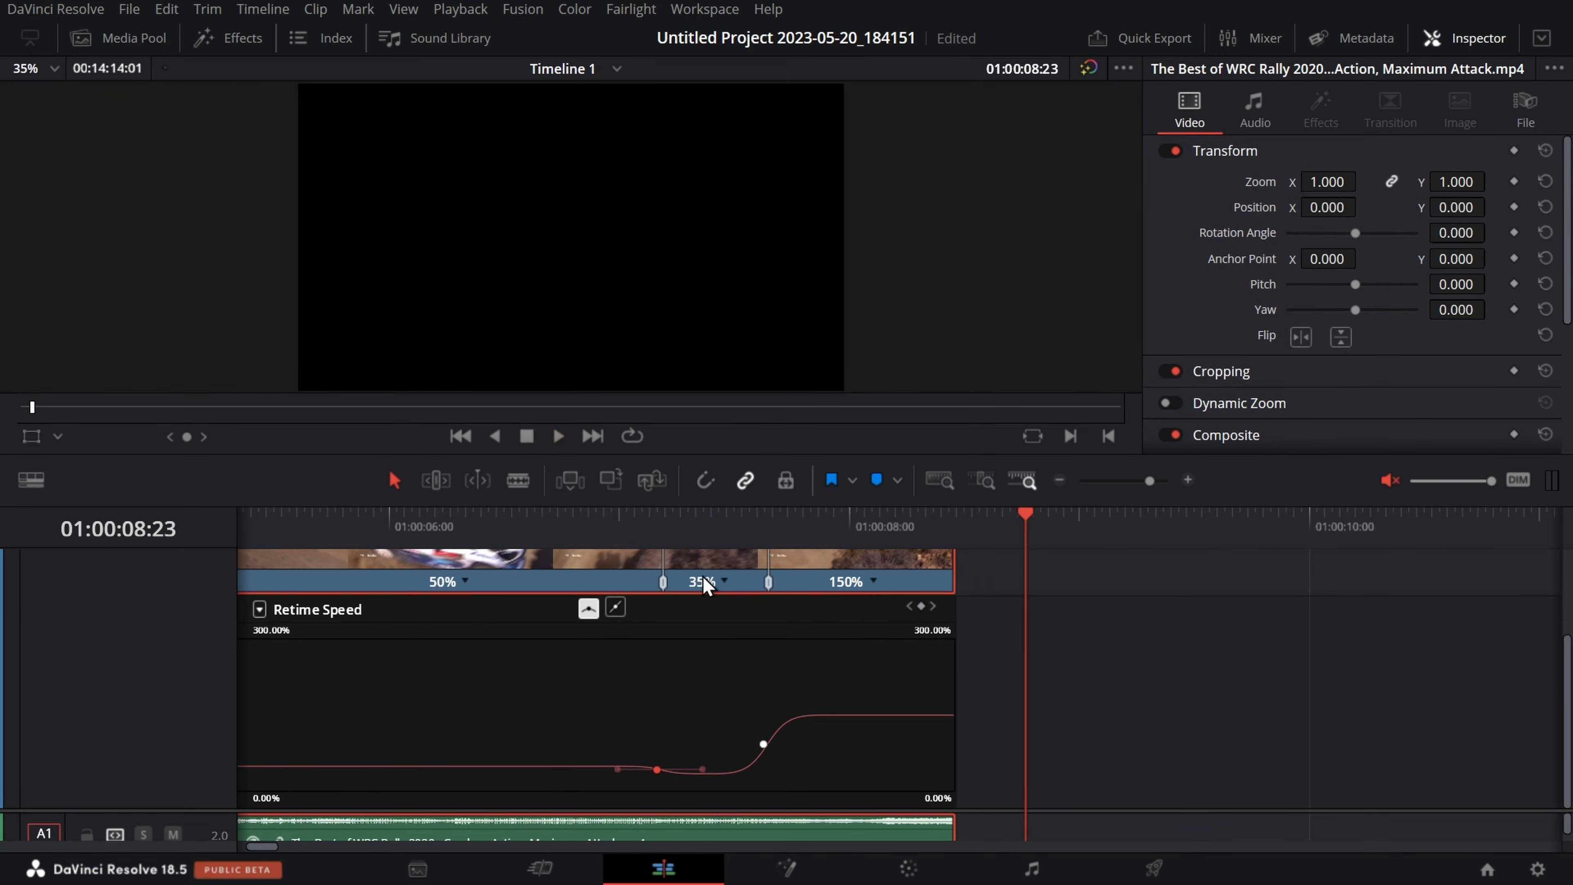
# - Set the rally clip's Retime Process to Optical Flow under Retime and Scaling
pyautogui.click(719, 608)
pyautogui.scroll(-3, 1291, 323)
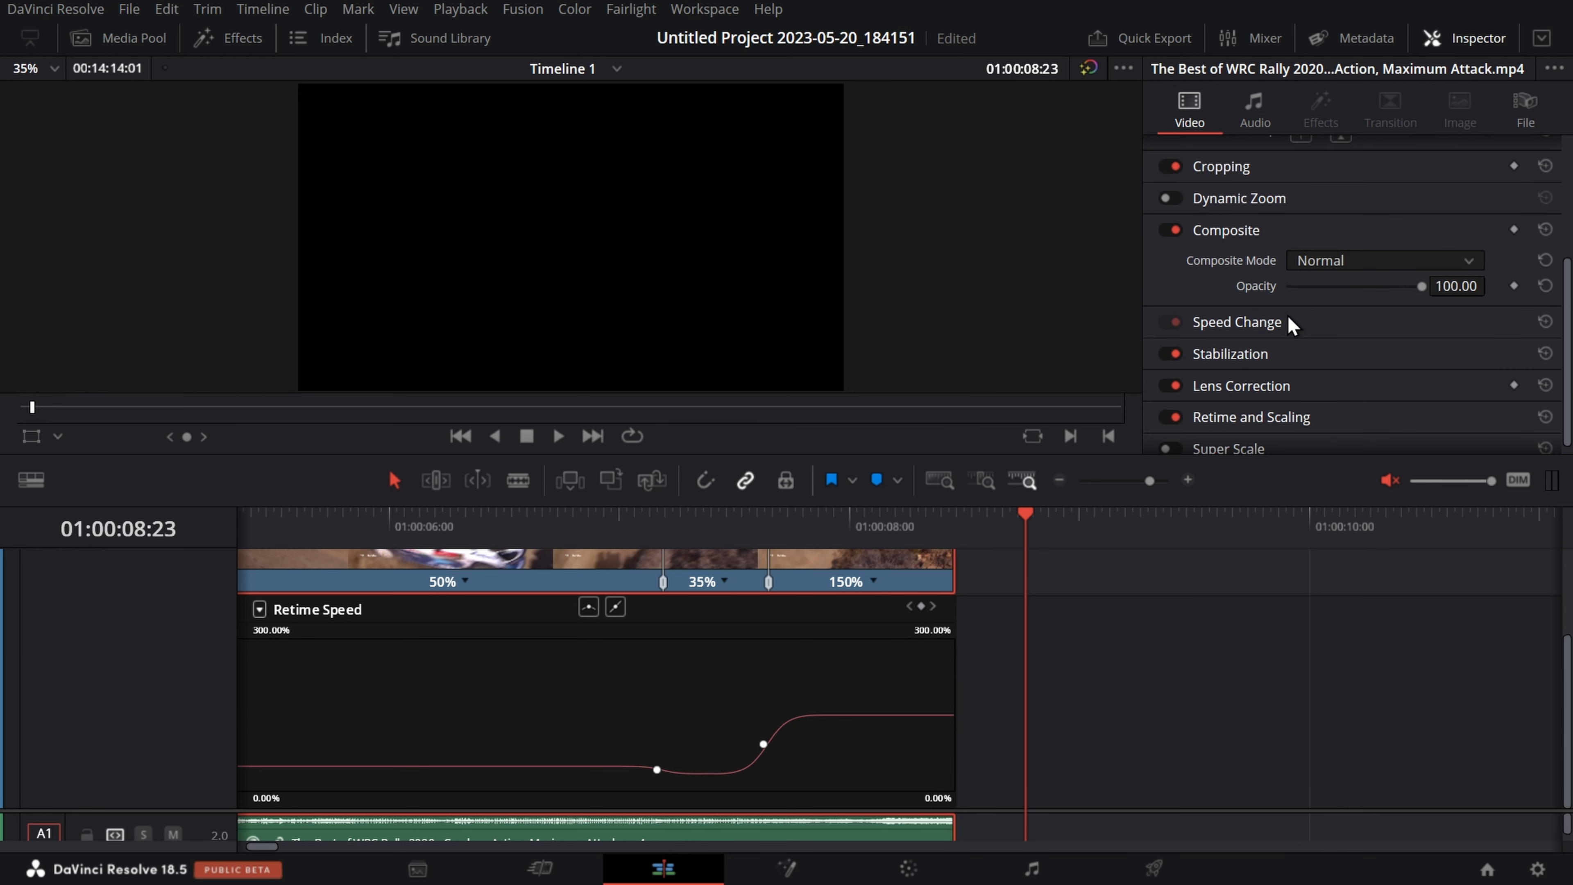
pyautogui.click(1309, 417)
pyautogui.scroll(-2, 1356, 381)
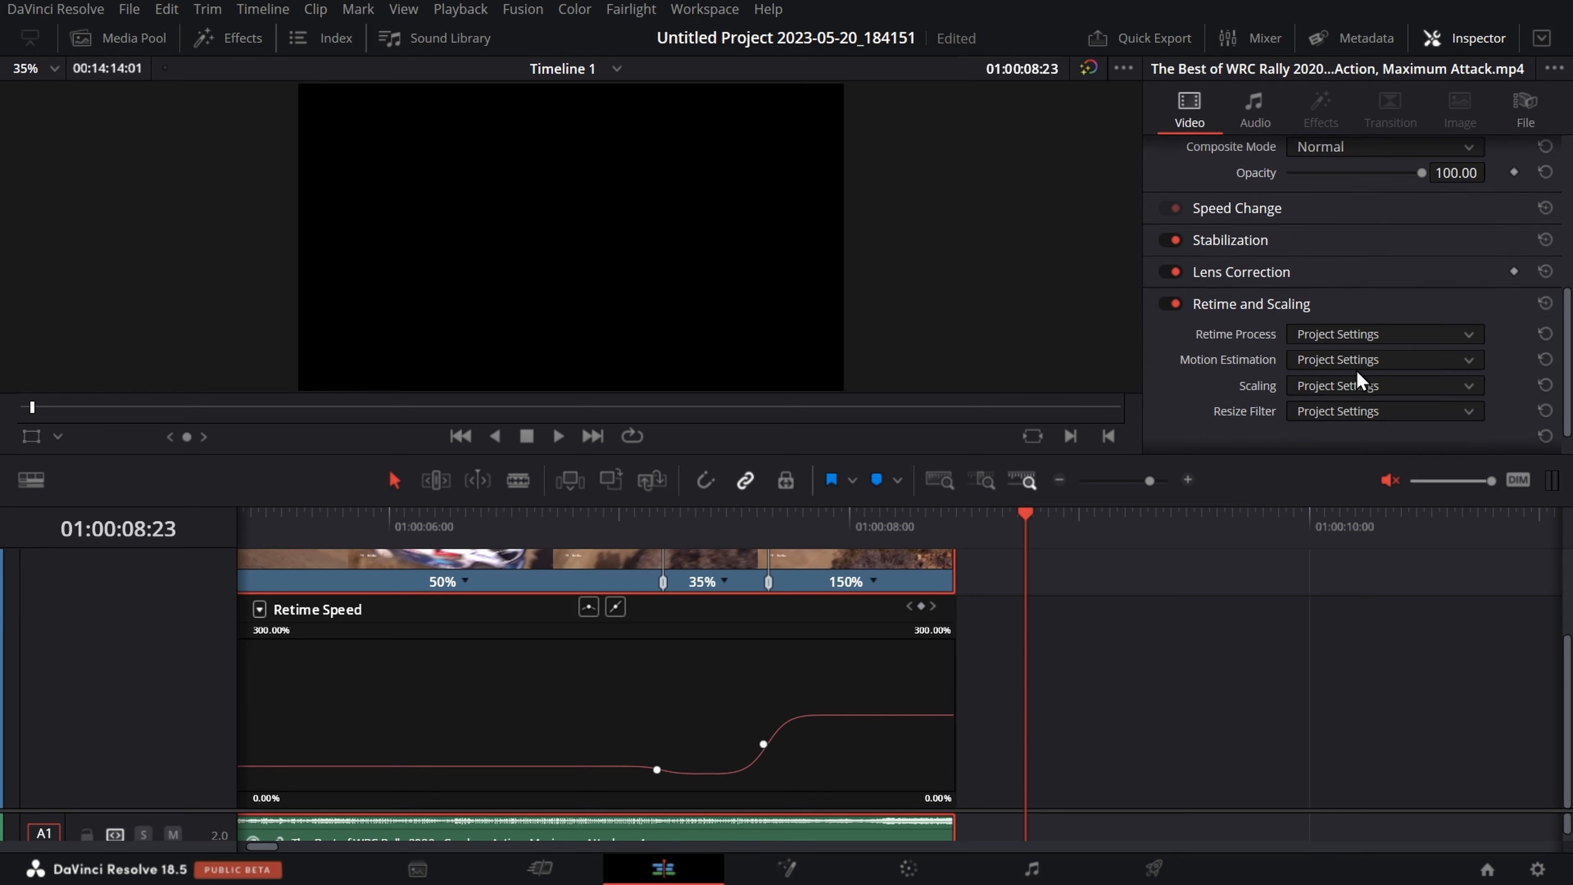
pyautogui.scroll(-1, 1356, 380)
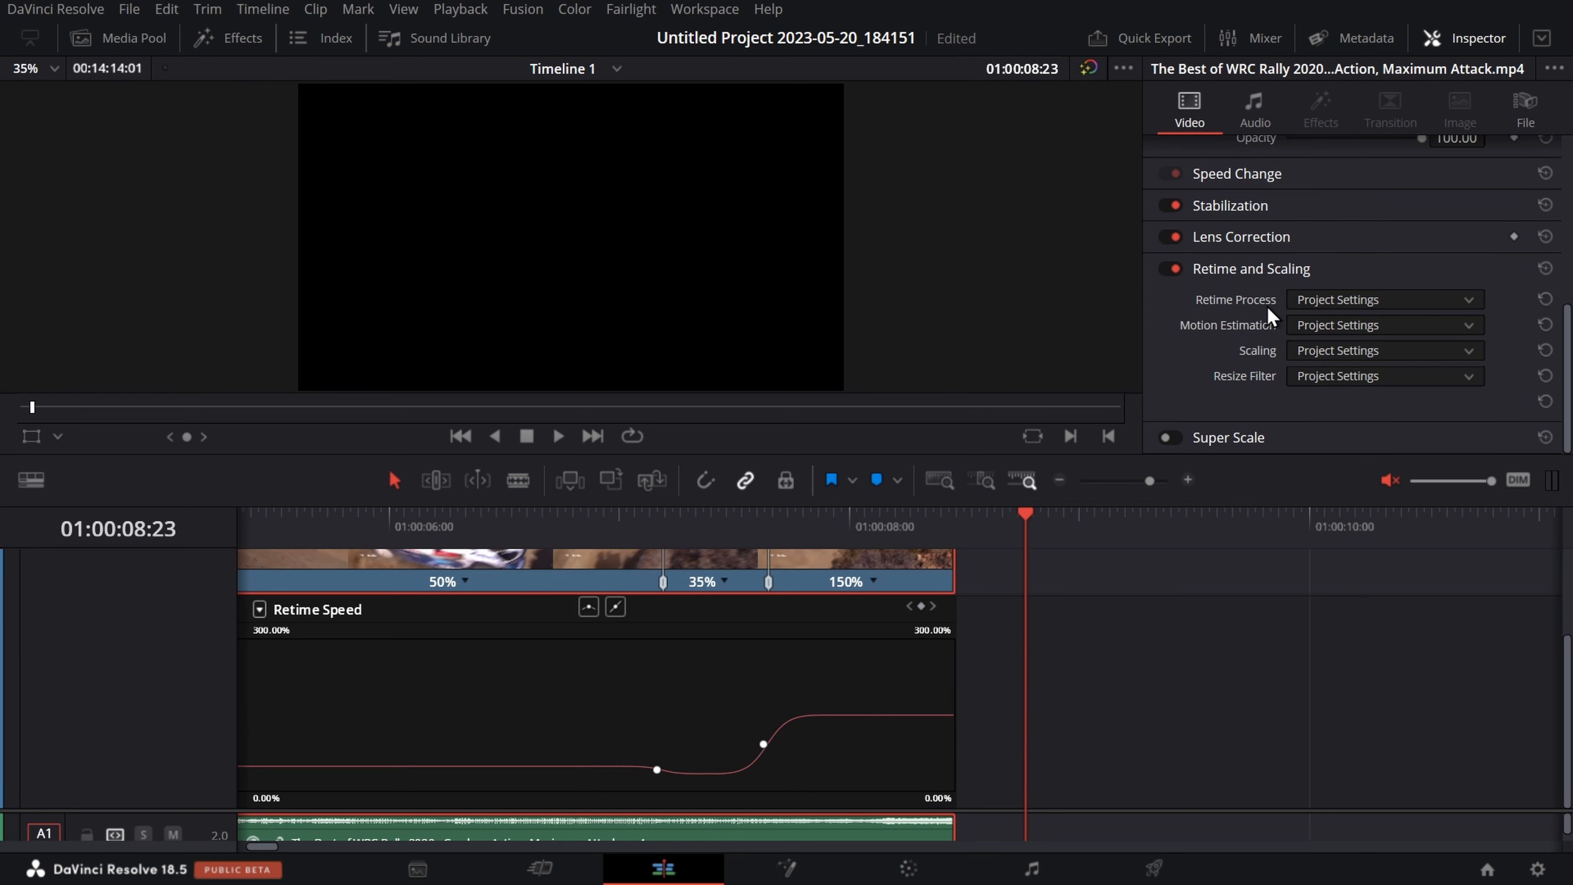
pyautogui.click(1386, 301)
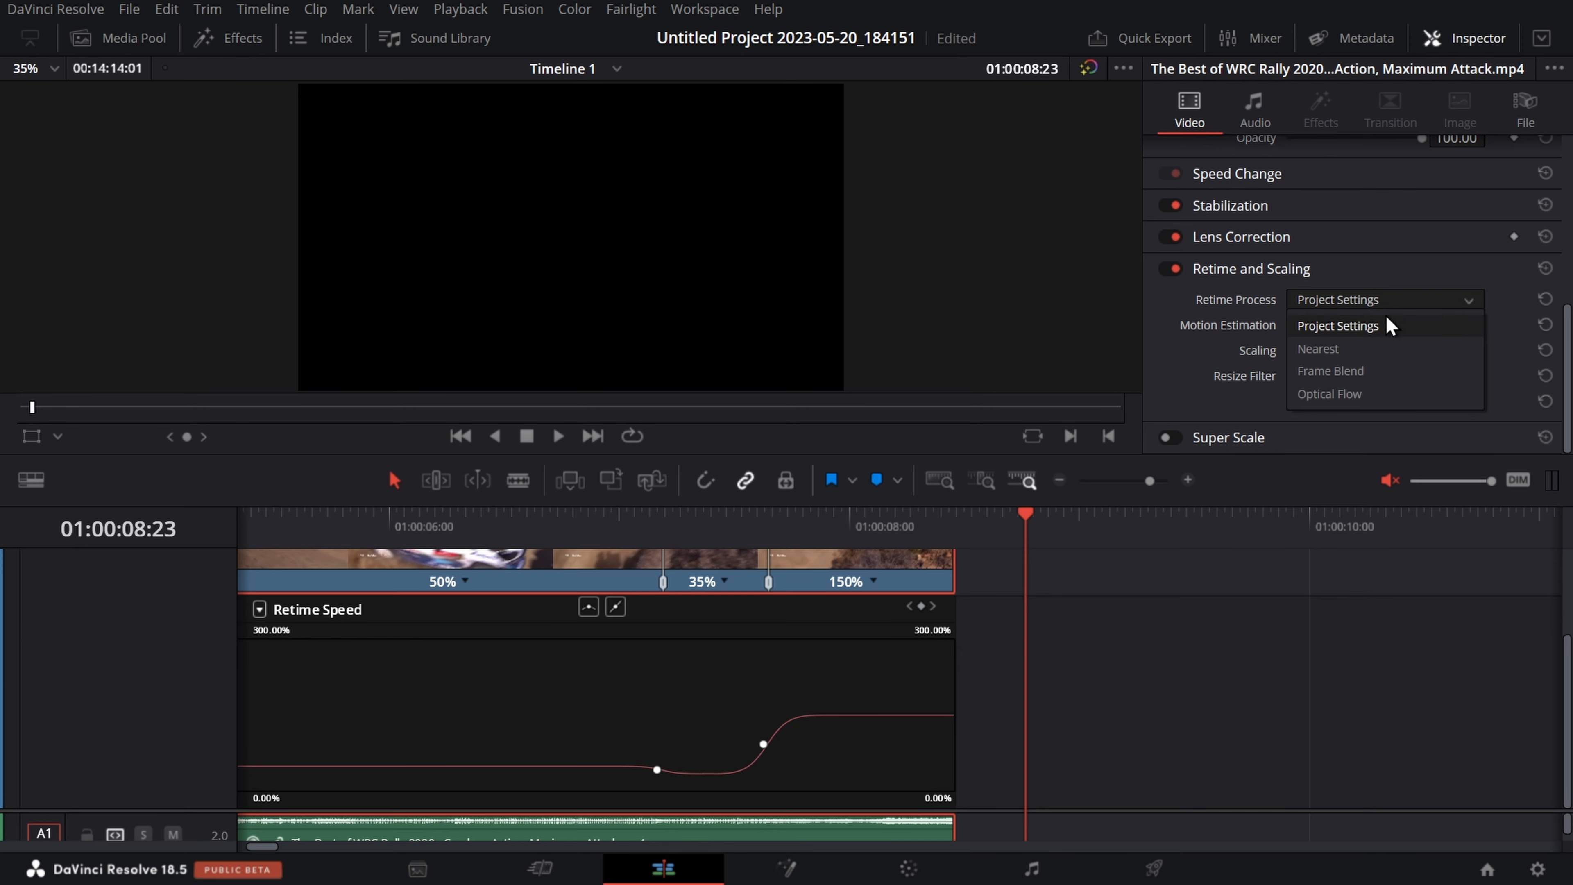
pyautogui.click(1366, 401)
# - Return the playhead to the timeline's start and shift the speed point between the 137% and 50% segments slightly later
pyautogui.click(1018, 514)
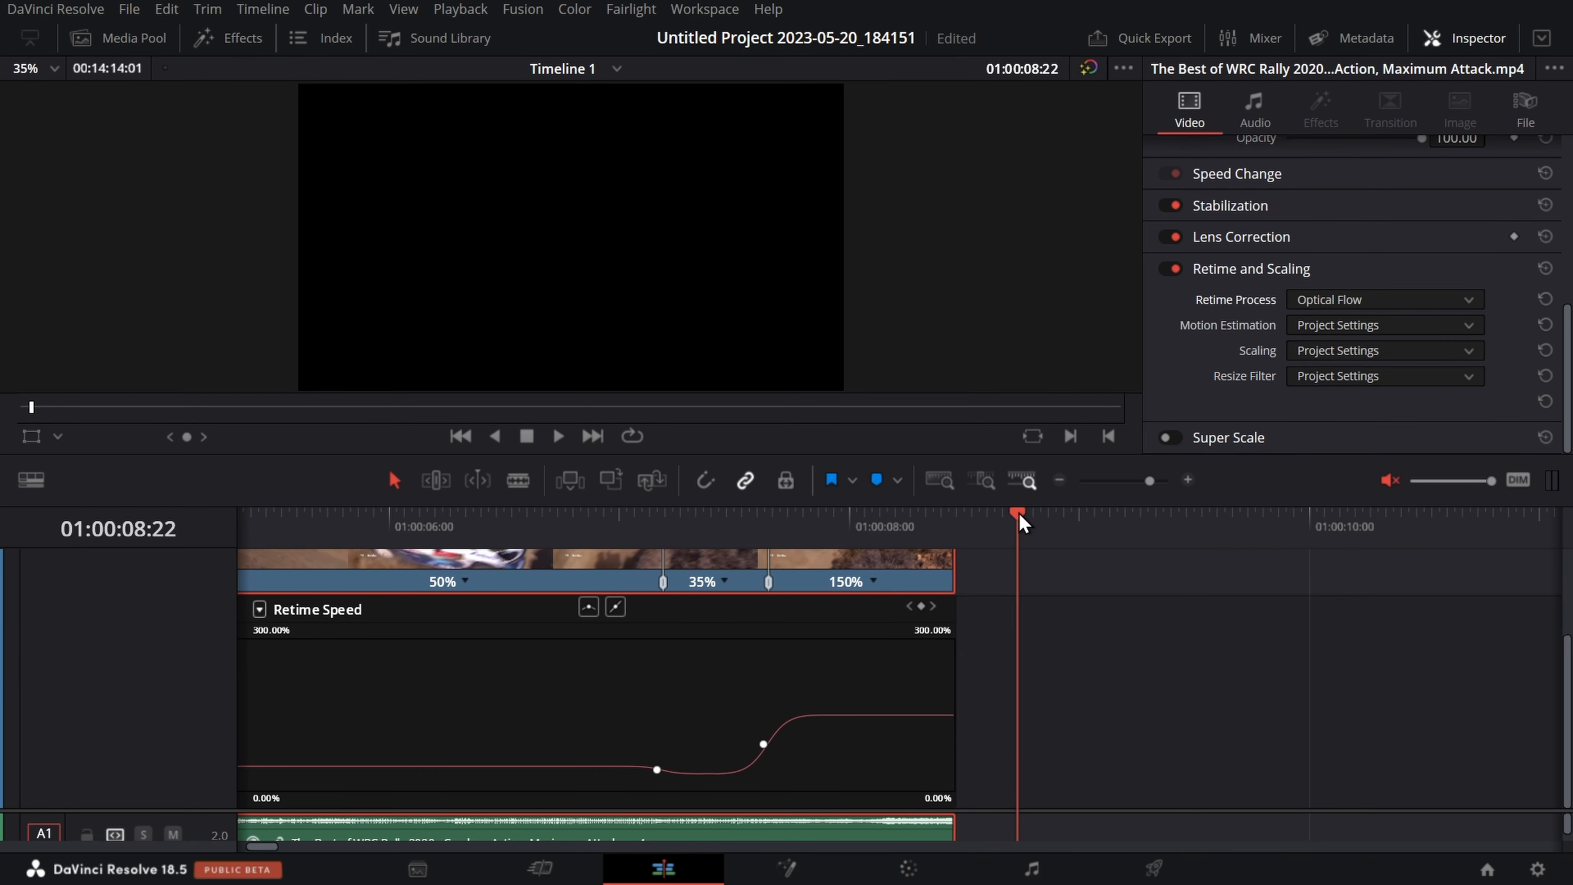
pyautogui.moveTo(1018, 522); pyautogui.dragTo(282, 692)
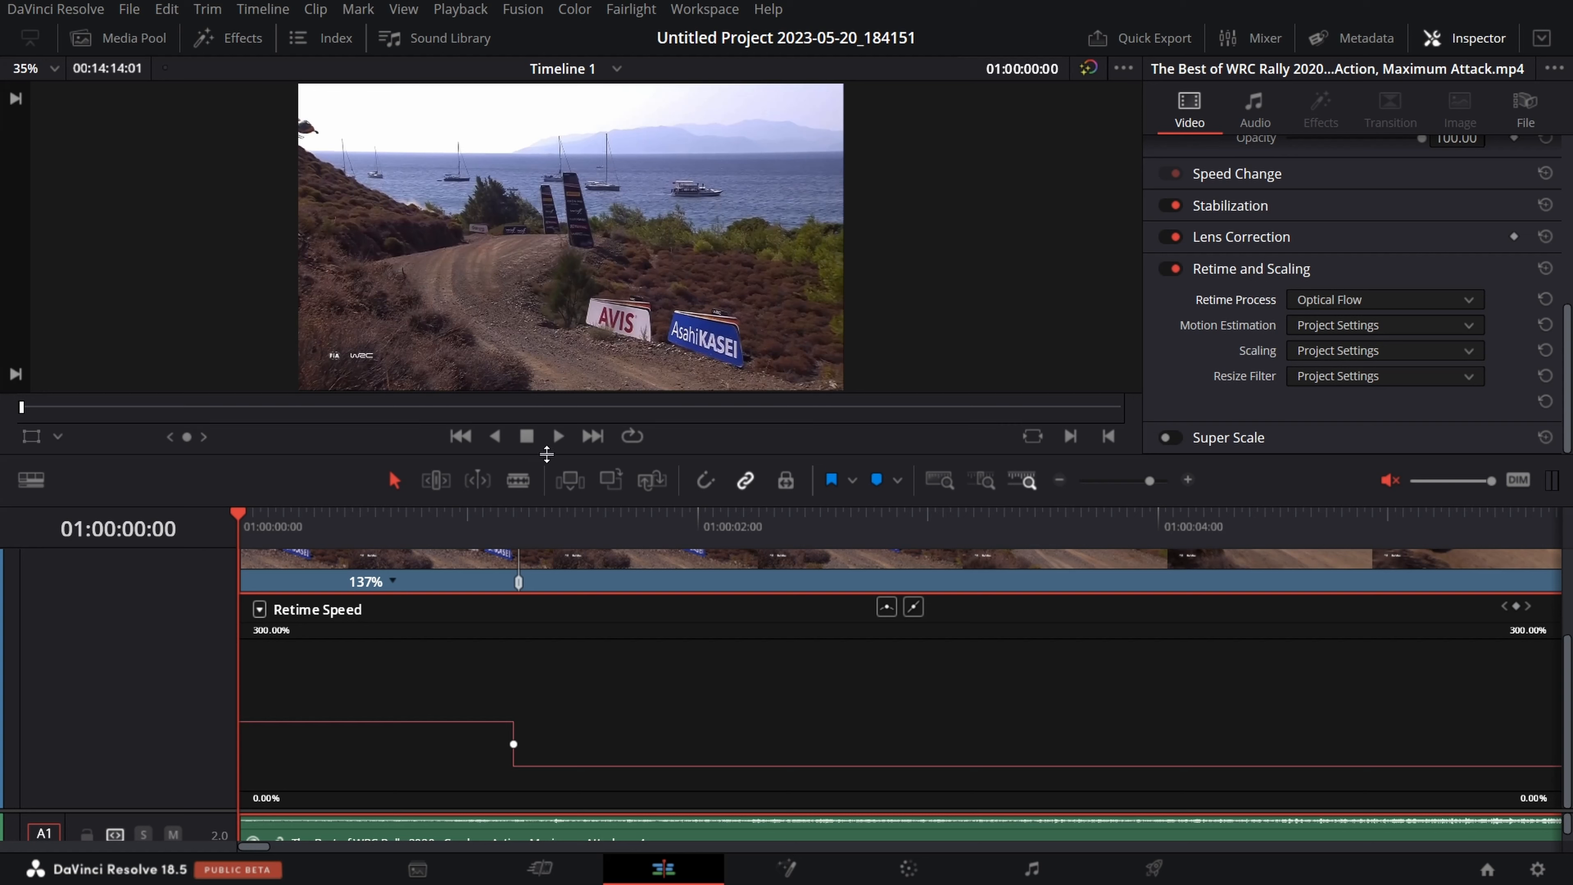
pyautogui.click(888, 612)
pyautogui.moveTo(518, 744); pyautogui.dragTo(533, 743)
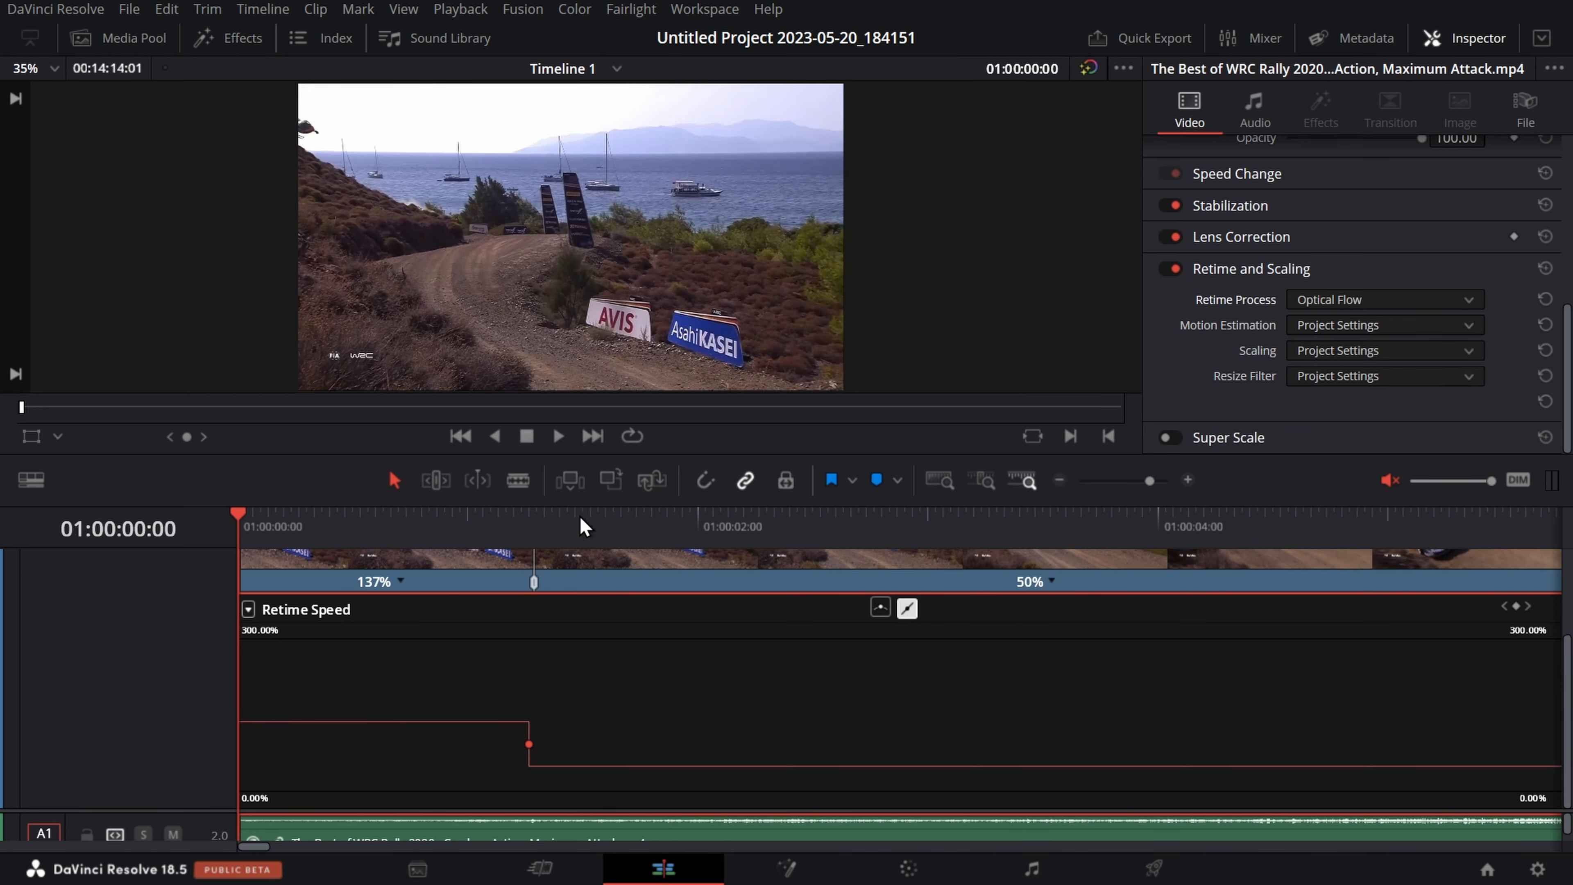
# - Play the retimed clip twice from the beginning to review the motion, and return the playhead to the start
pyautogui.click(551, 440)
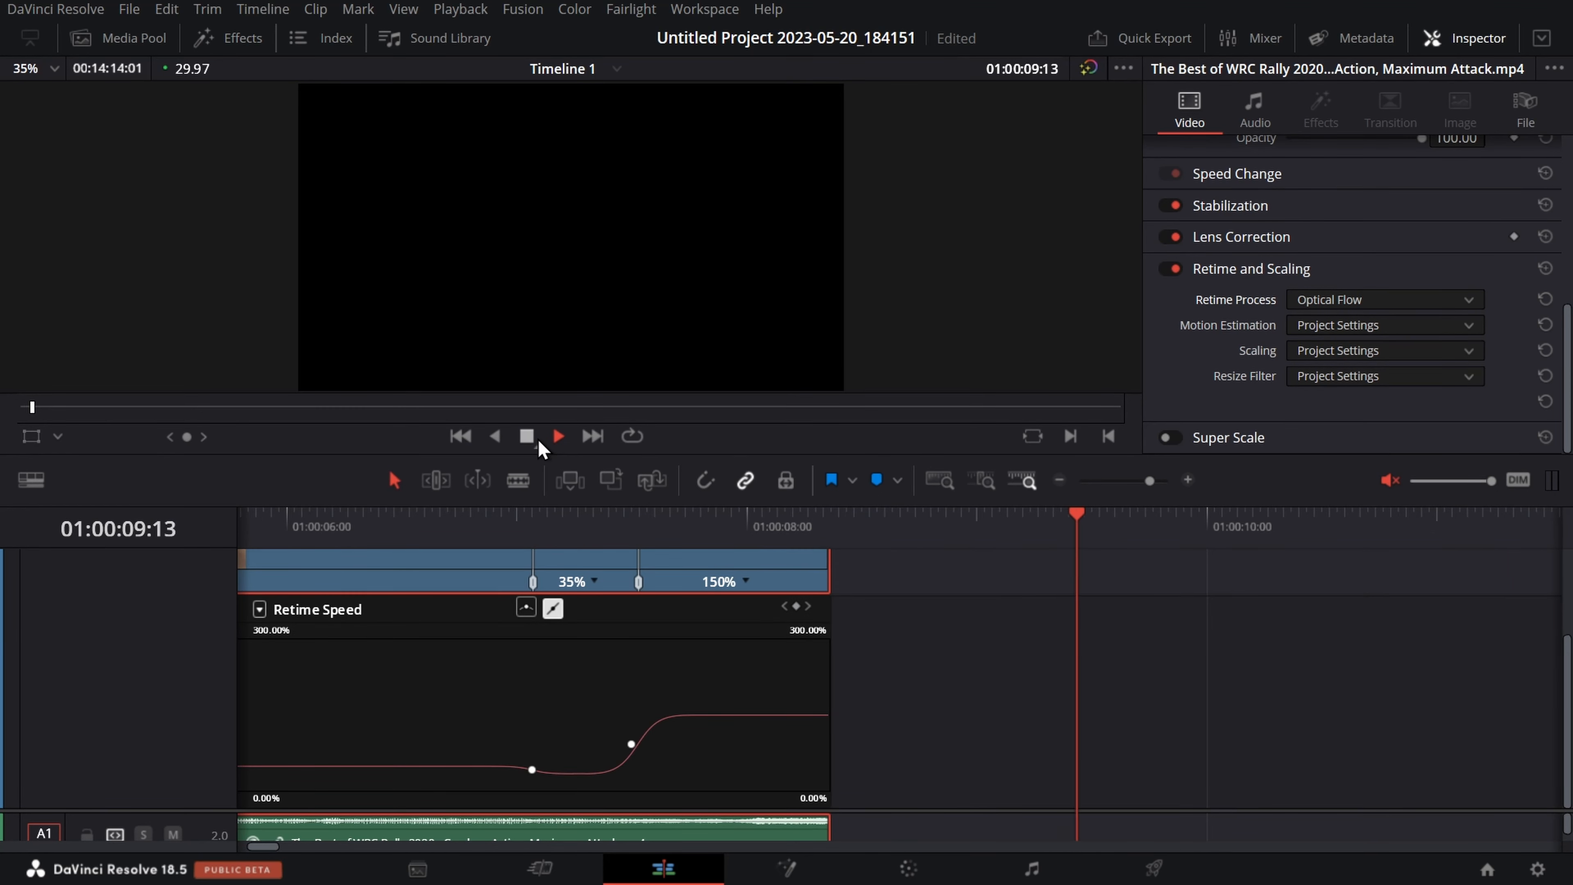
pyautogui.press('space')
pyautogui.press('Home')
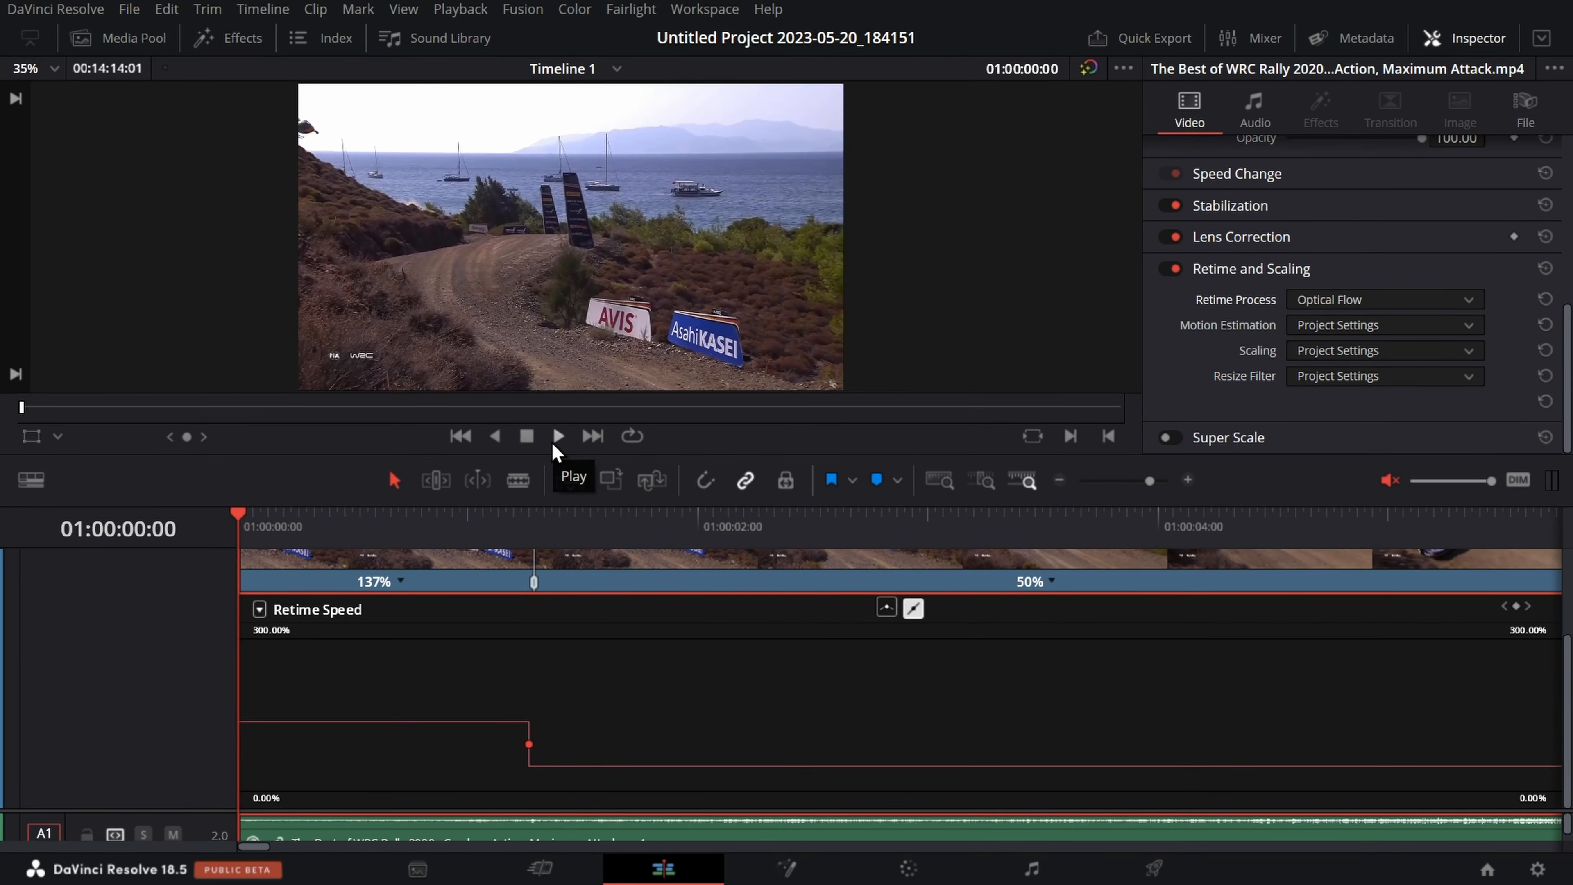
pyautogui.click(553, 442)
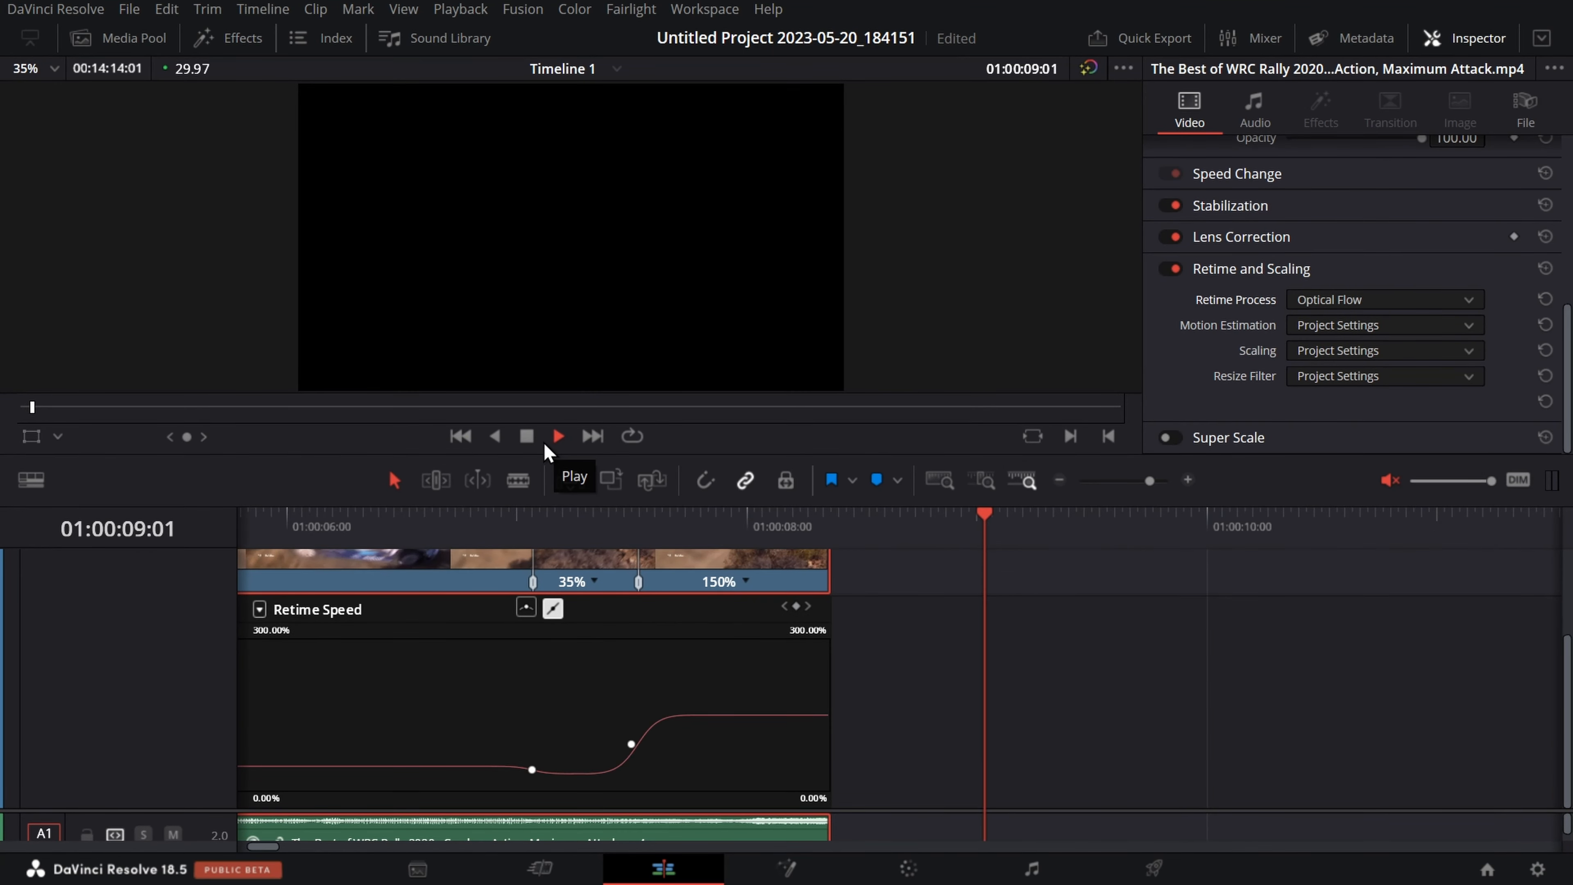
pyautogui.click(527, 436)
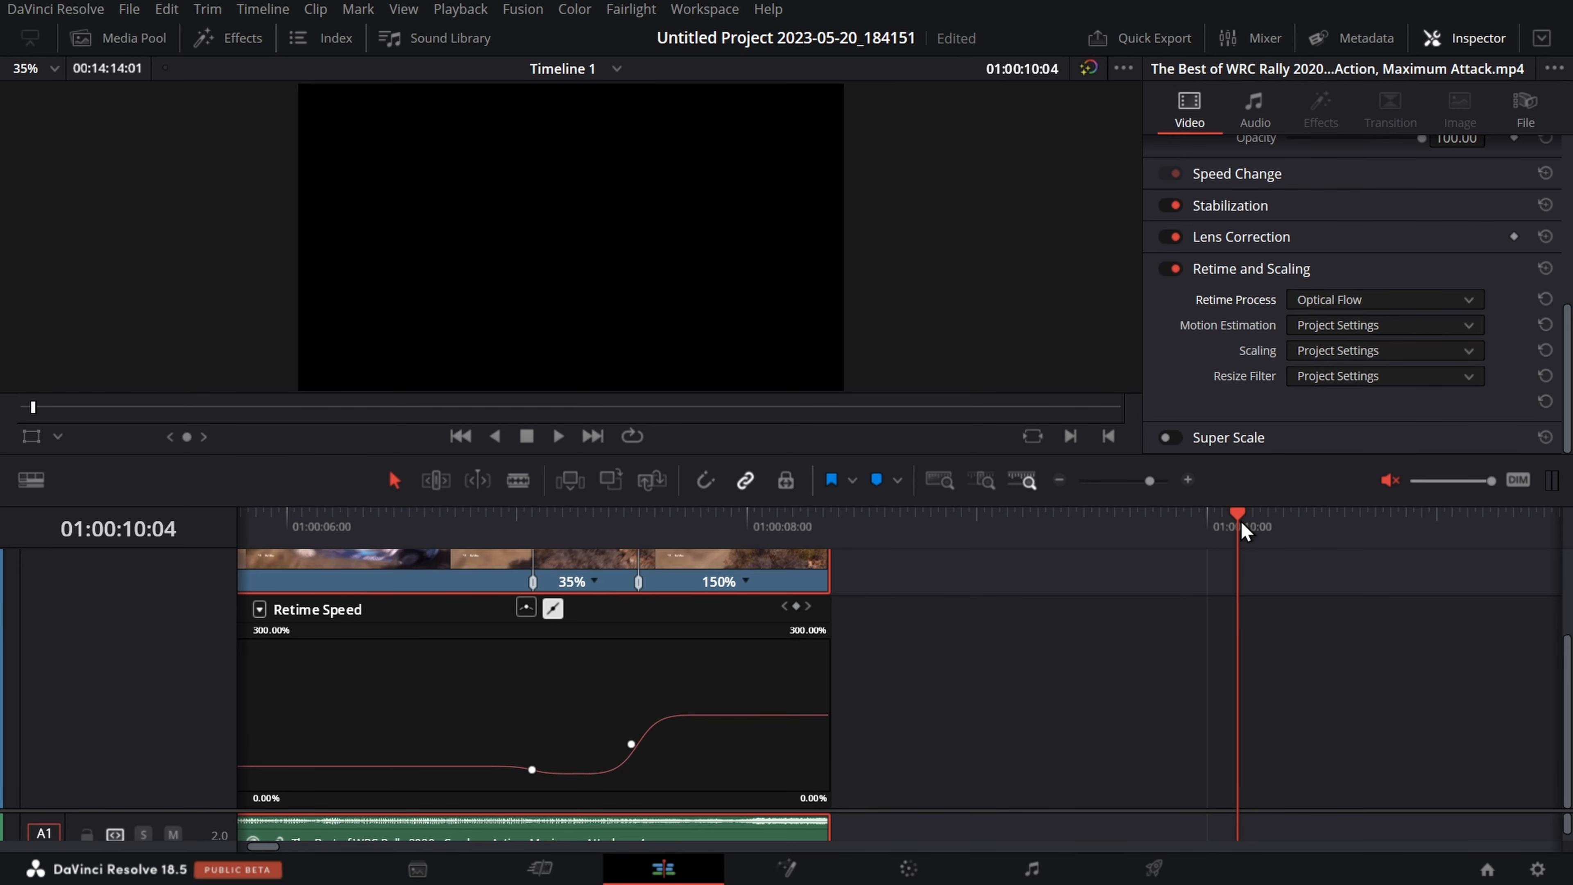
pyautogui.moveTo(1240, 521); pyautogui.dragTo(78, 659)
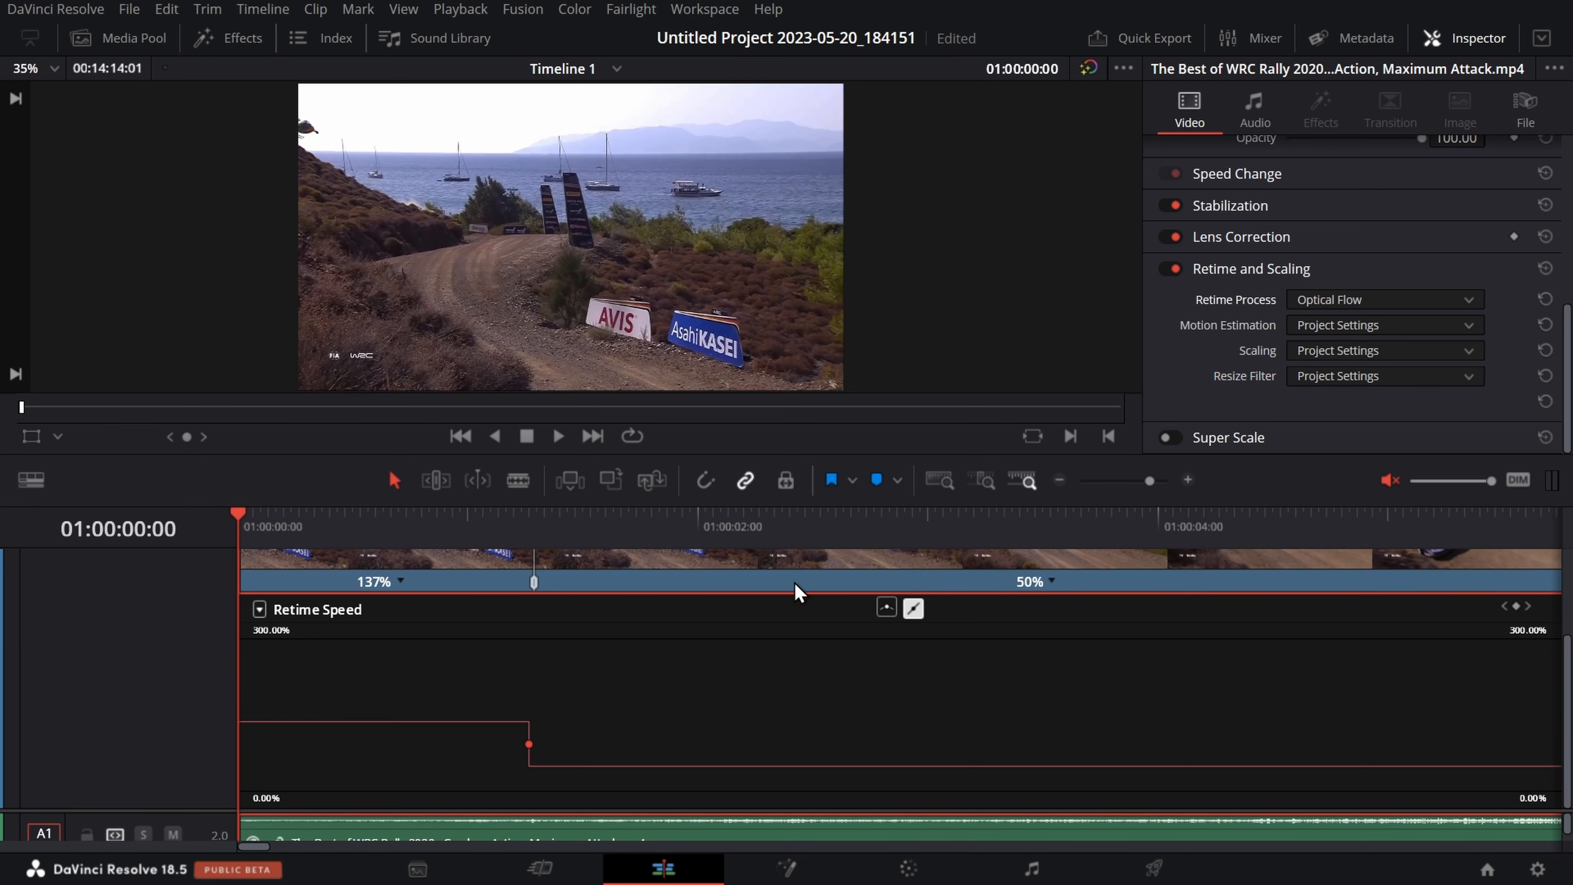
# - Hide the retime curve on the rally clip while keeping its retime controls displayed
pyautogui.click(612, 818)
pyautogui.scroll(3, 612, 824)
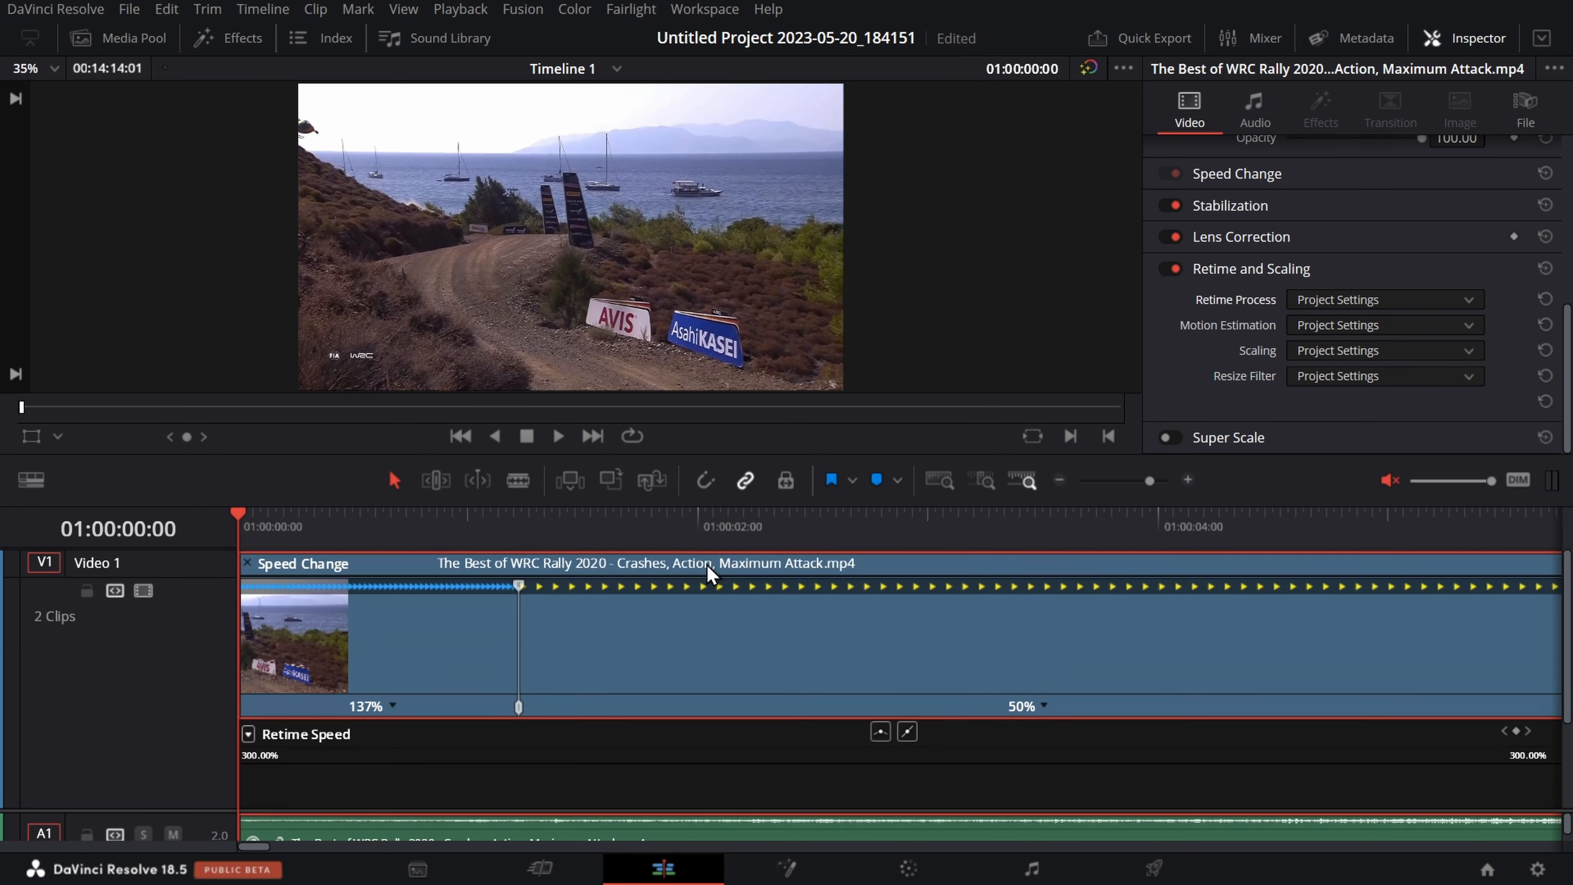
pyautogui.rightClick(498, 655)
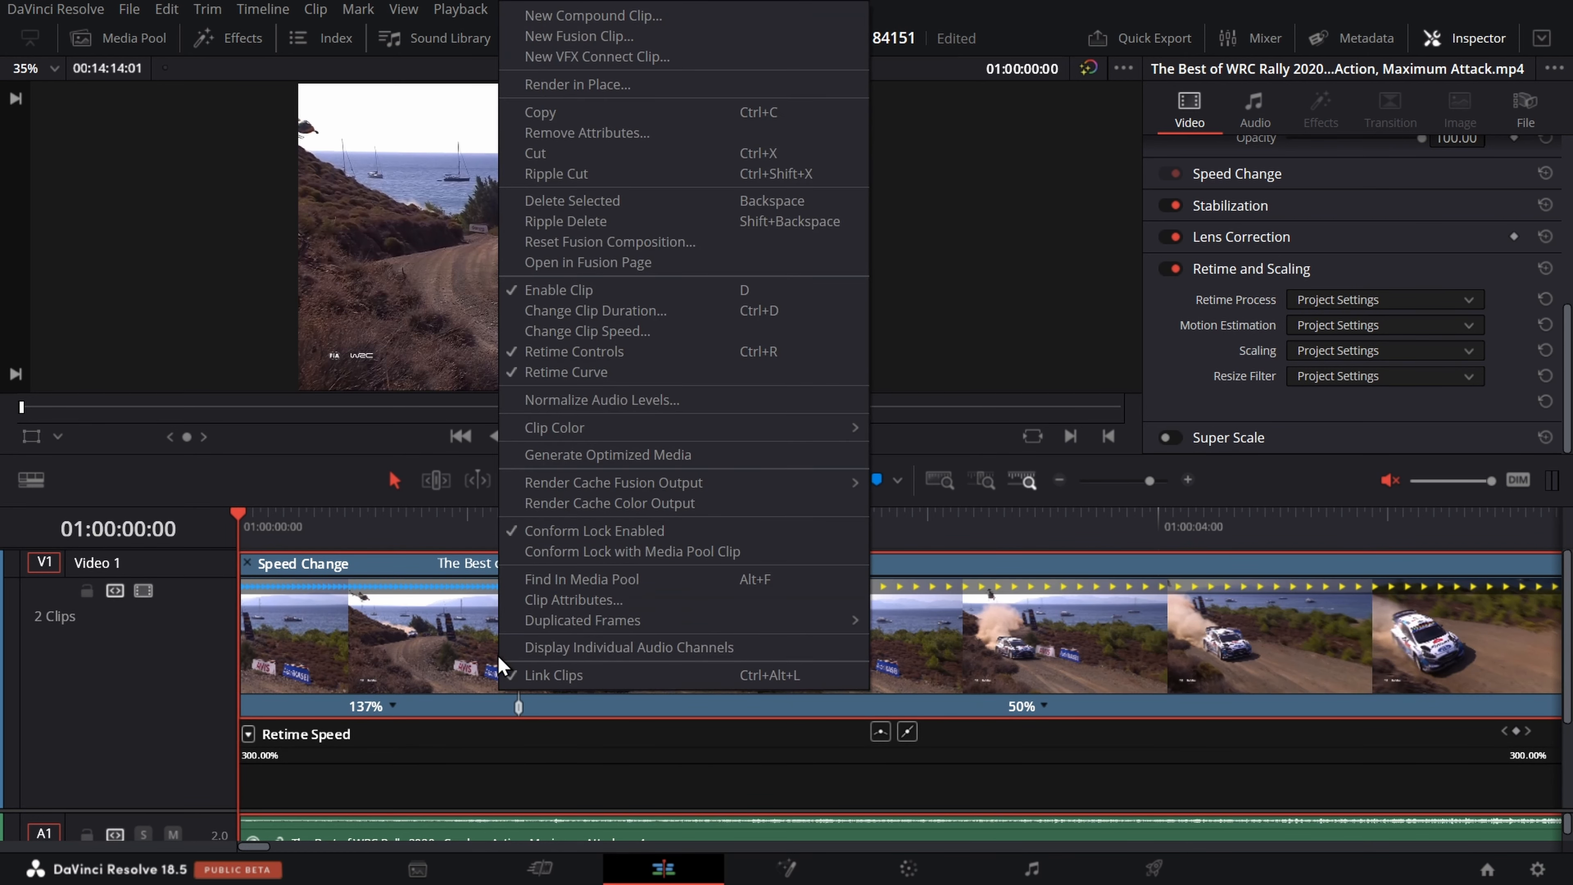
pyautogui.click(613, 375)
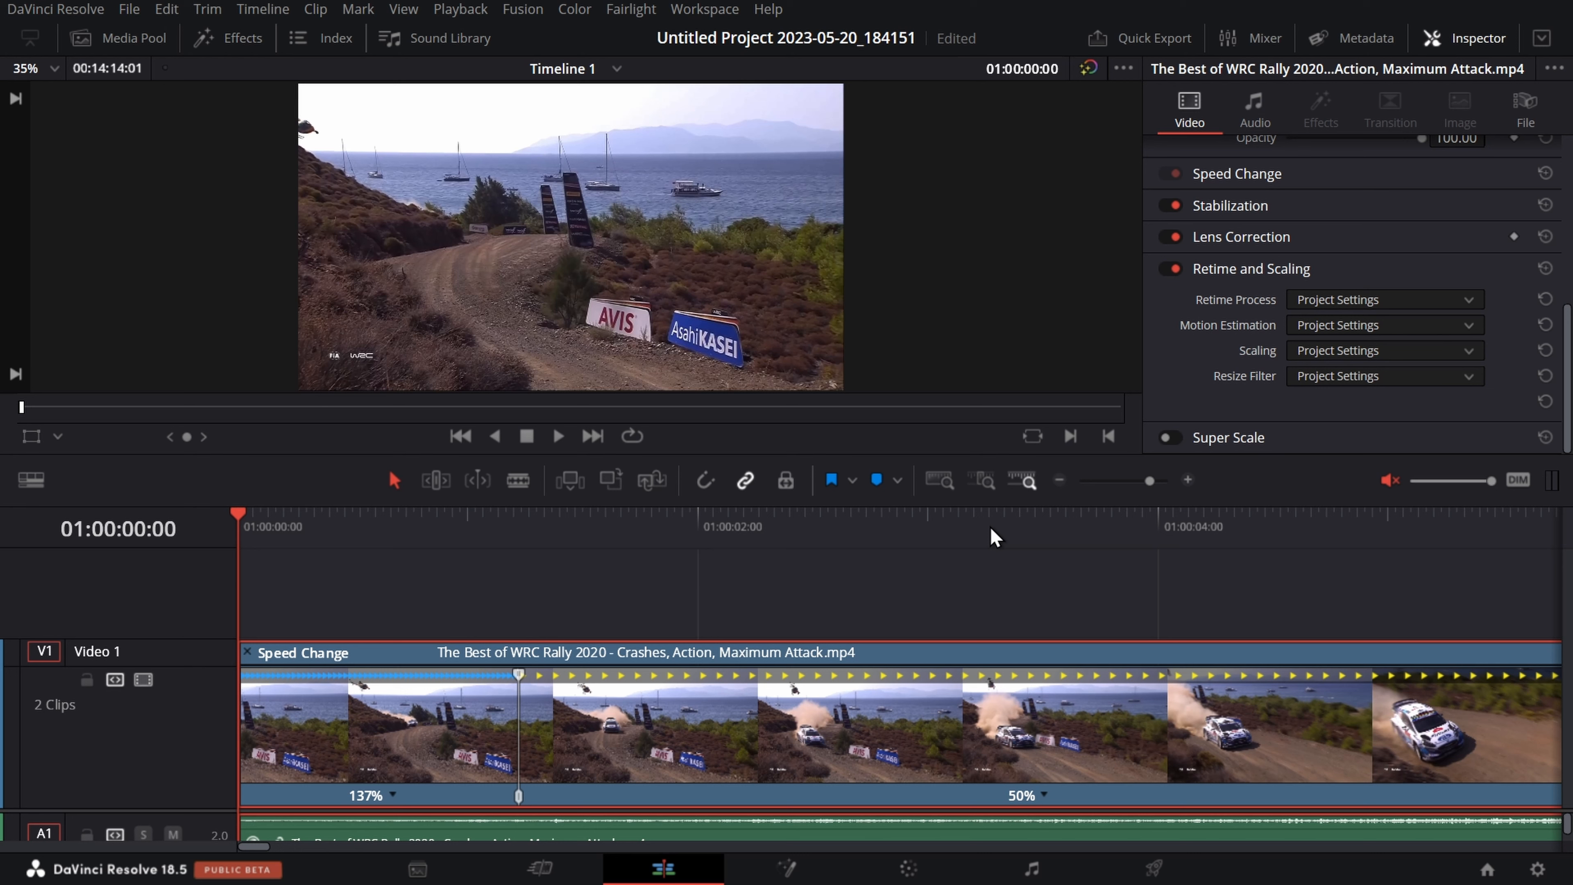
pyautogui.rightClick(877, 735)
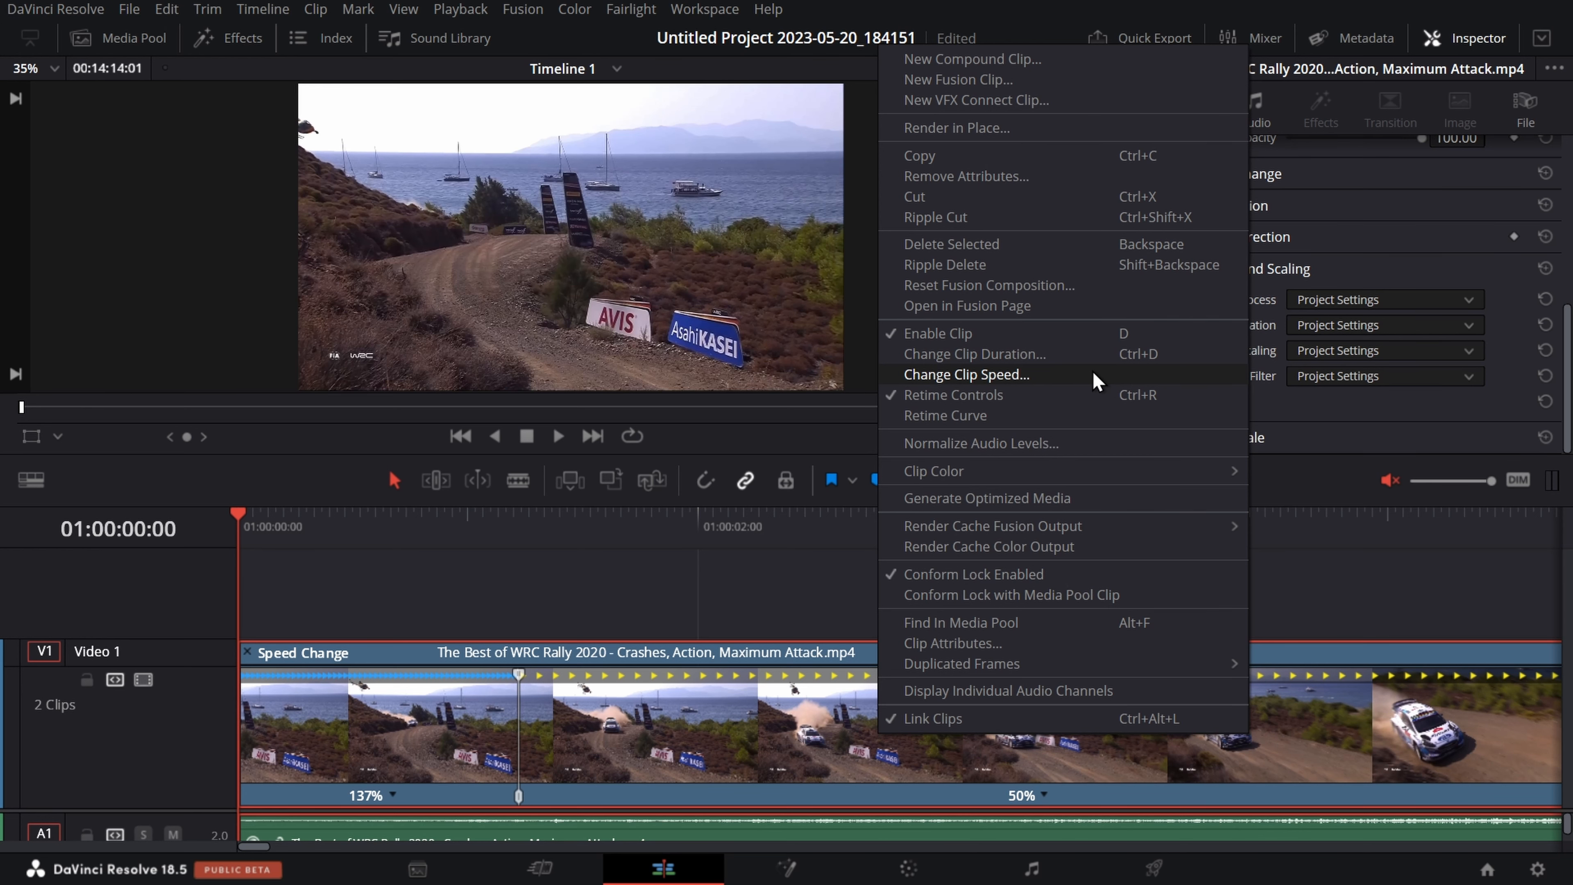
pyautogui.click(1350, 576)
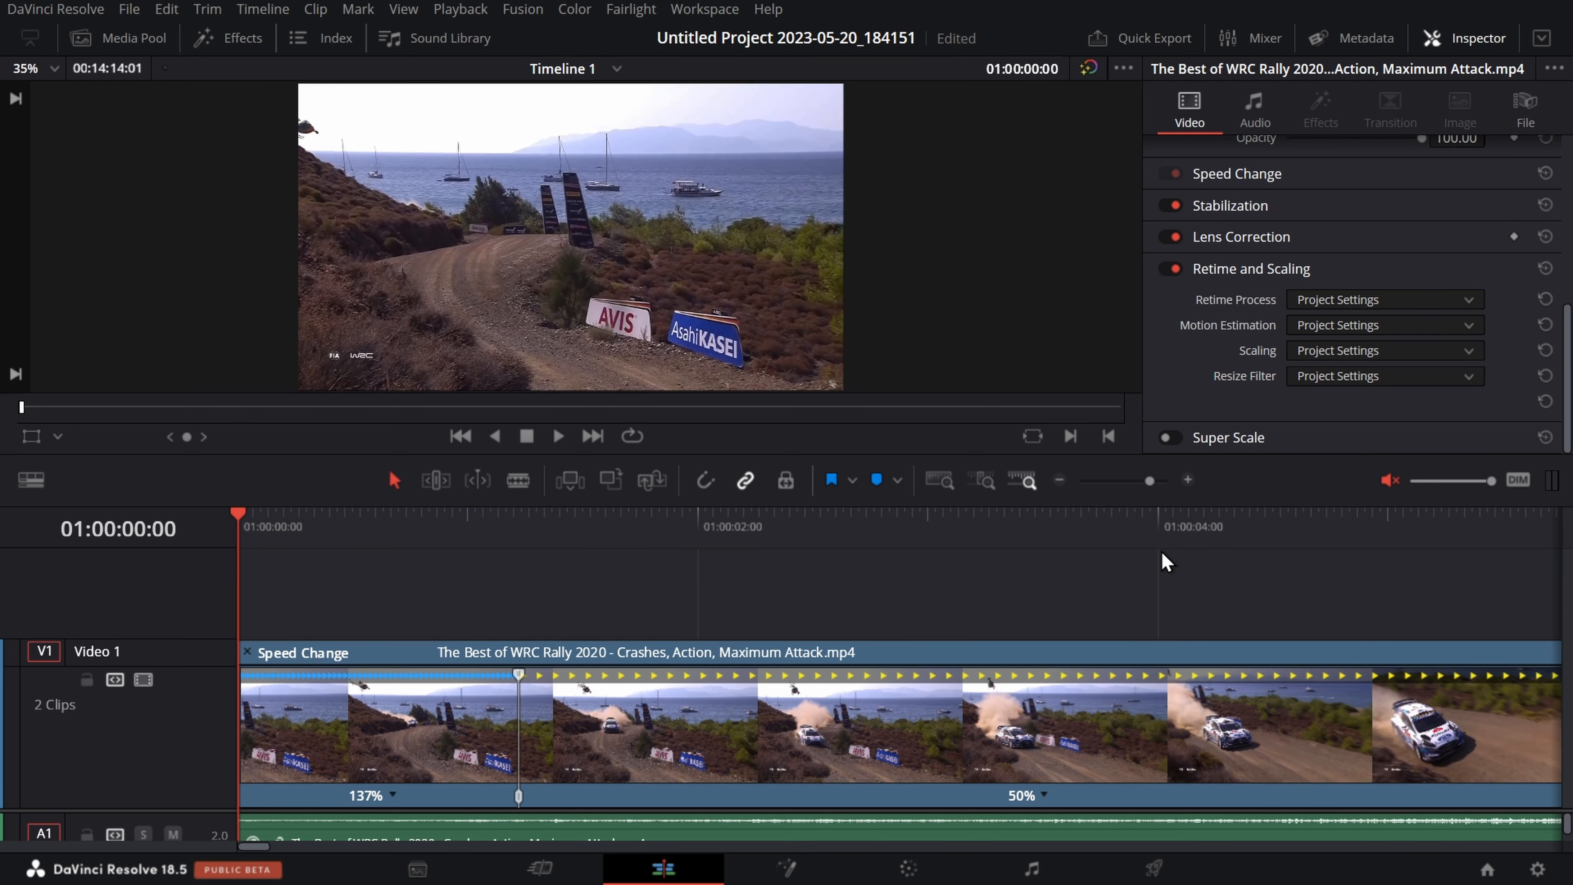
# - Hide the Inspector, enable the viewer's Crop overlay, and try cropping the frame from its right edge
pyautogui.click(1465, 42)
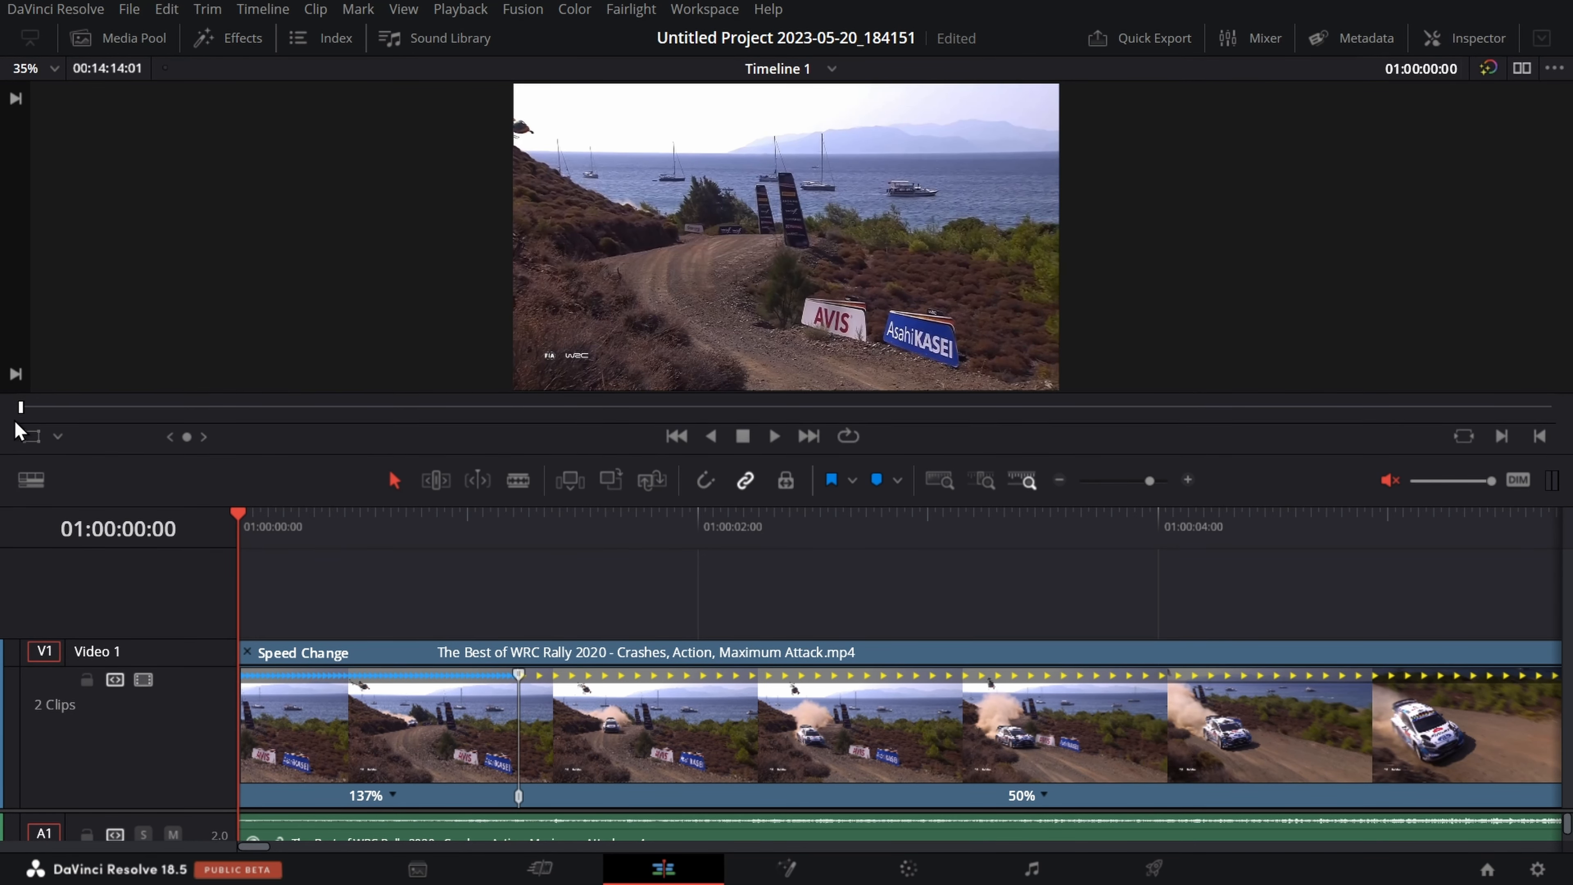
pyautogui.click(58, 436)
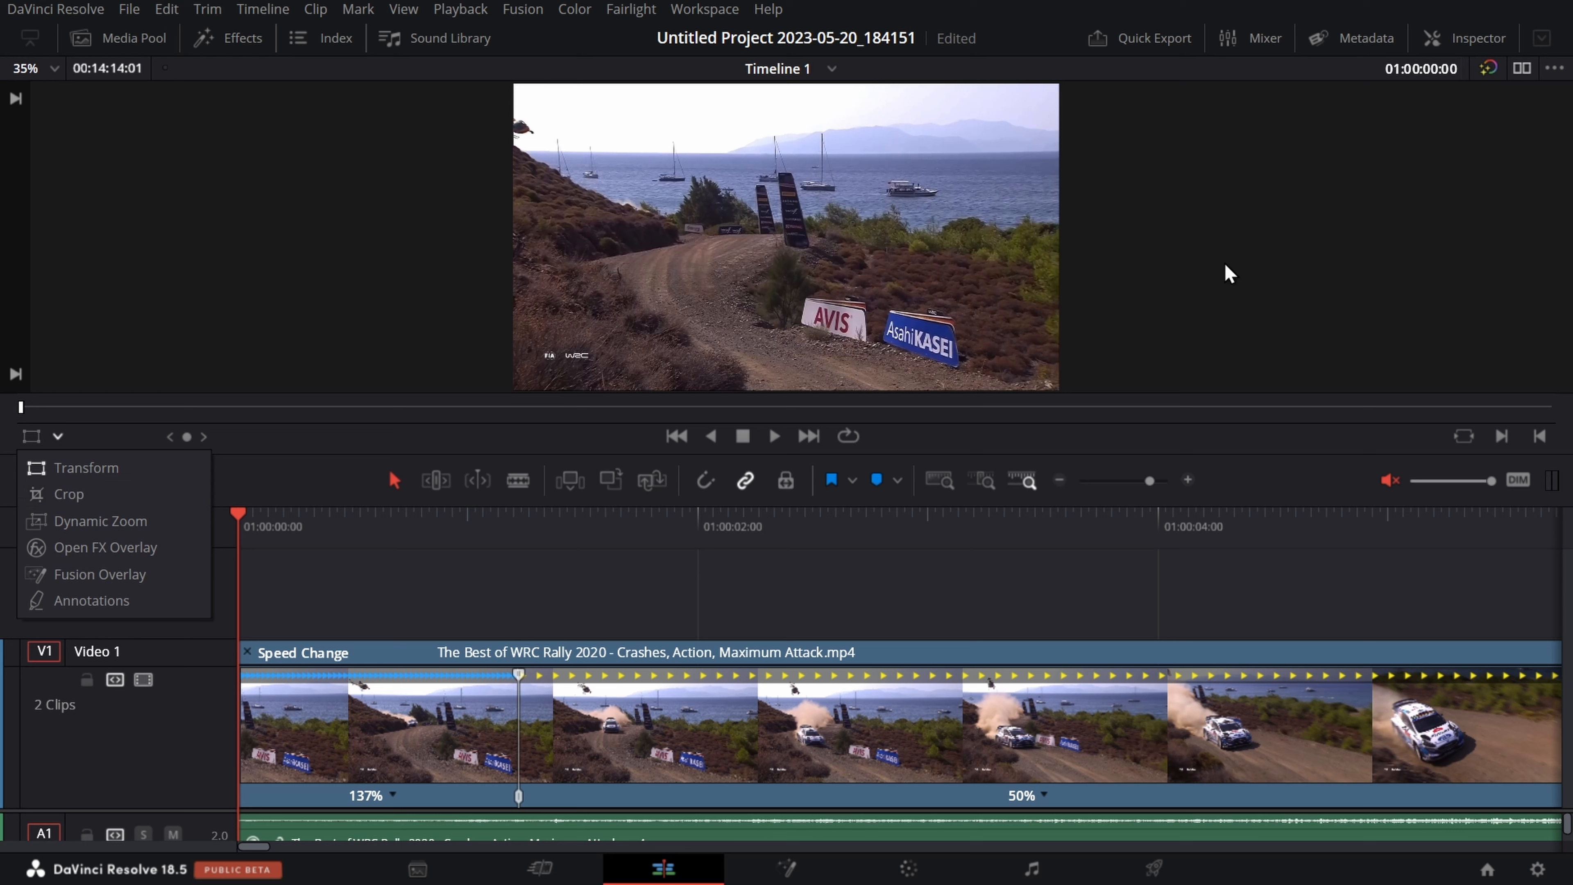
pyautogui.click(64, 495)
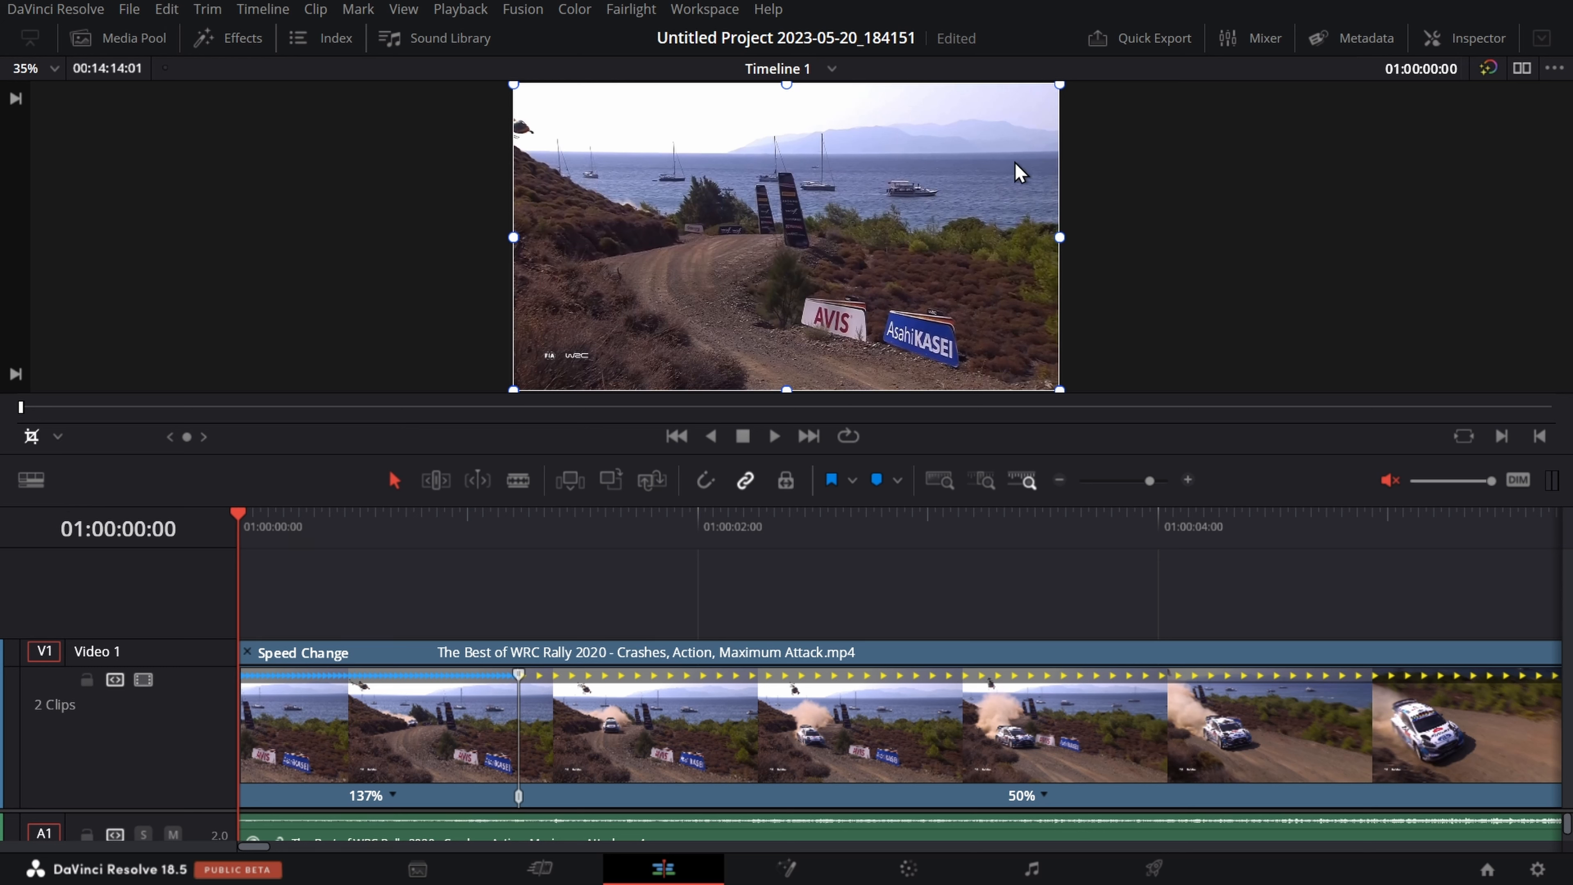
pyautogui.moveTo(1059, 242); pyautogui.dragTo(1110, 352)
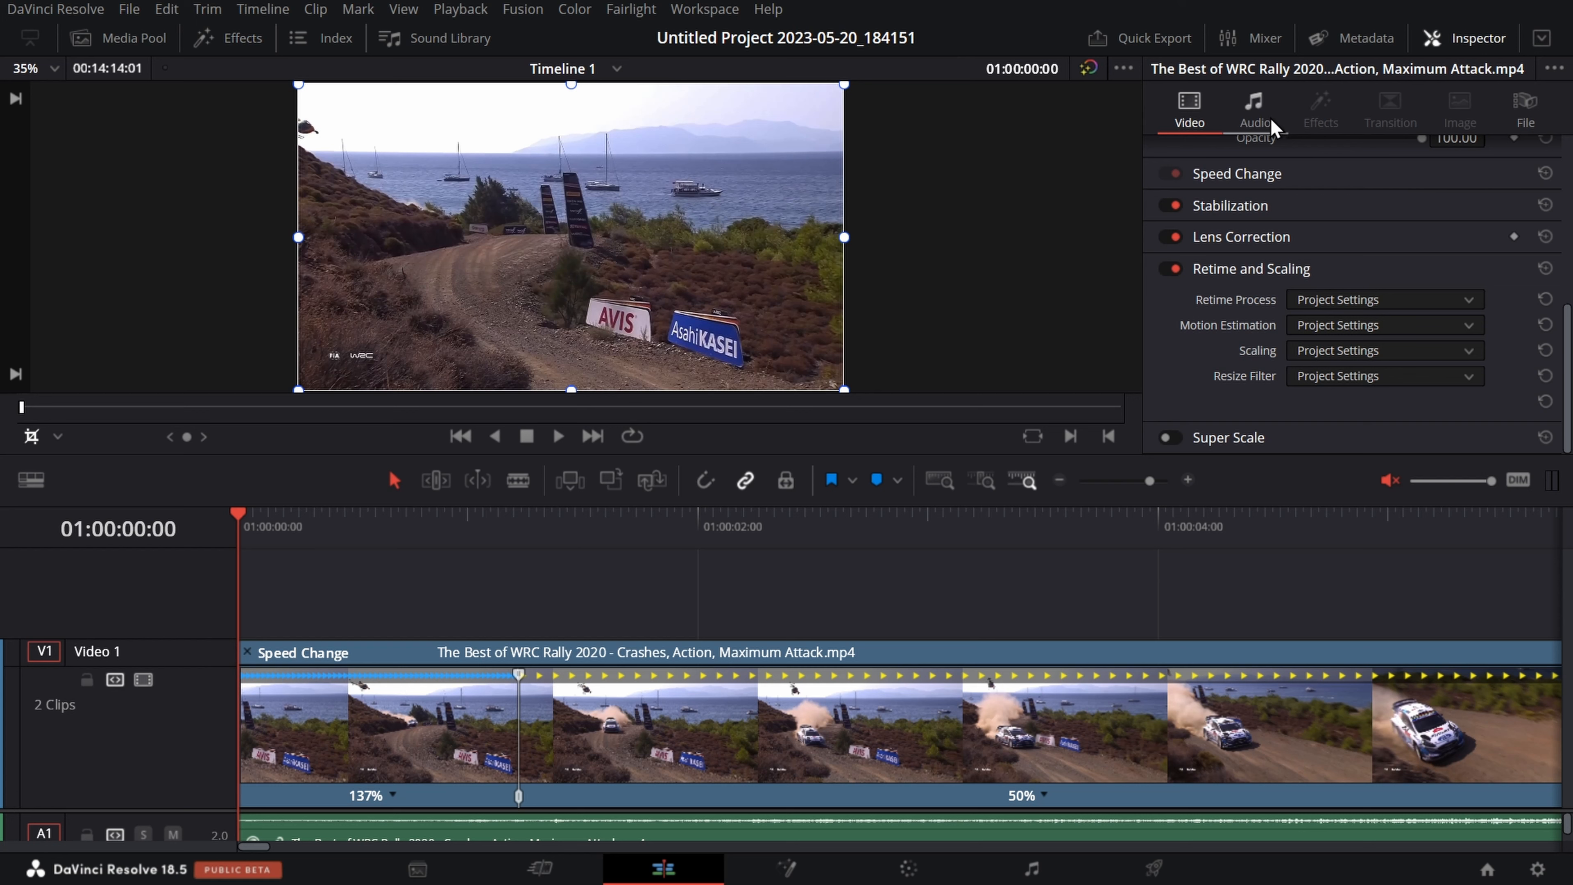
# - Expand the clip's Cropping settings to view its crop parameters, and open the list of viewer overlay modes
pyautogui.scroll(5, 1274, 228)
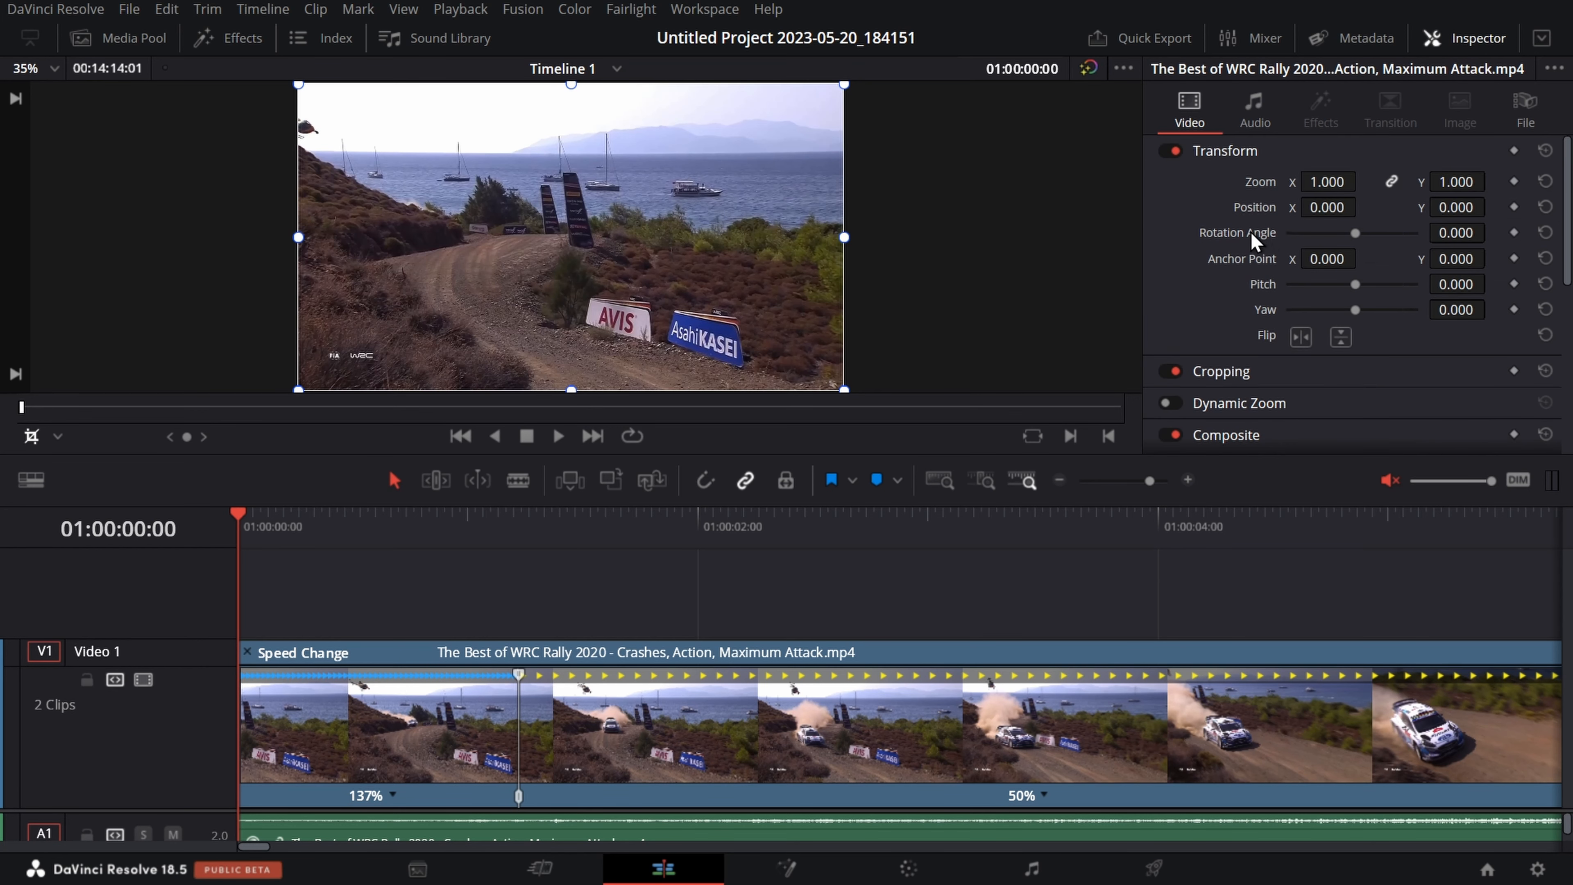
pyautogui.click(1276, 381)
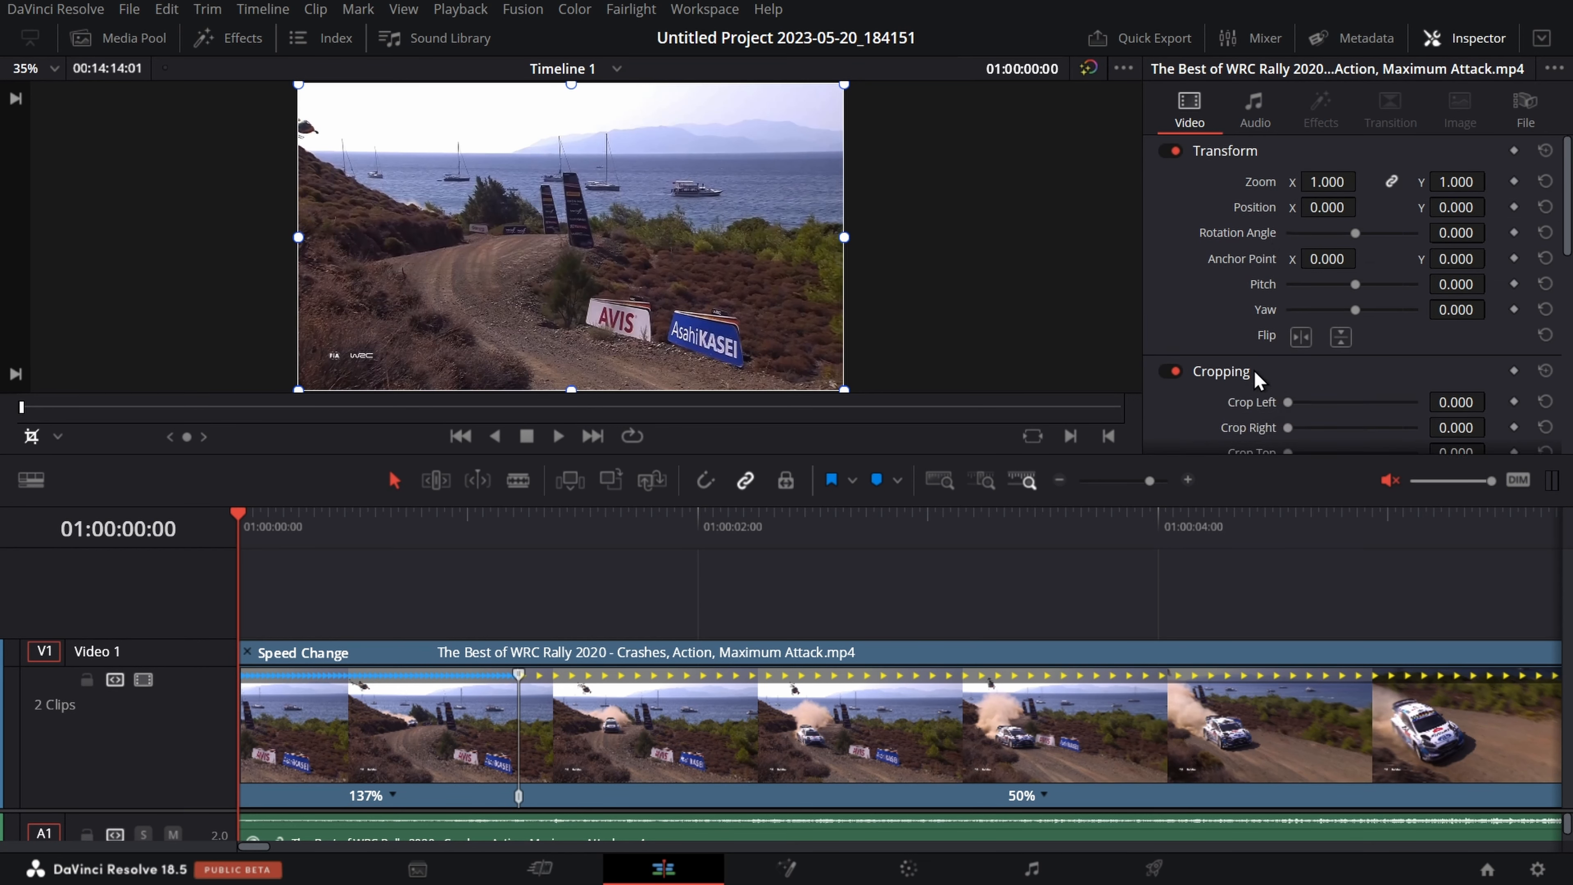
pyautogui.scroll(-3, 1268, 406)
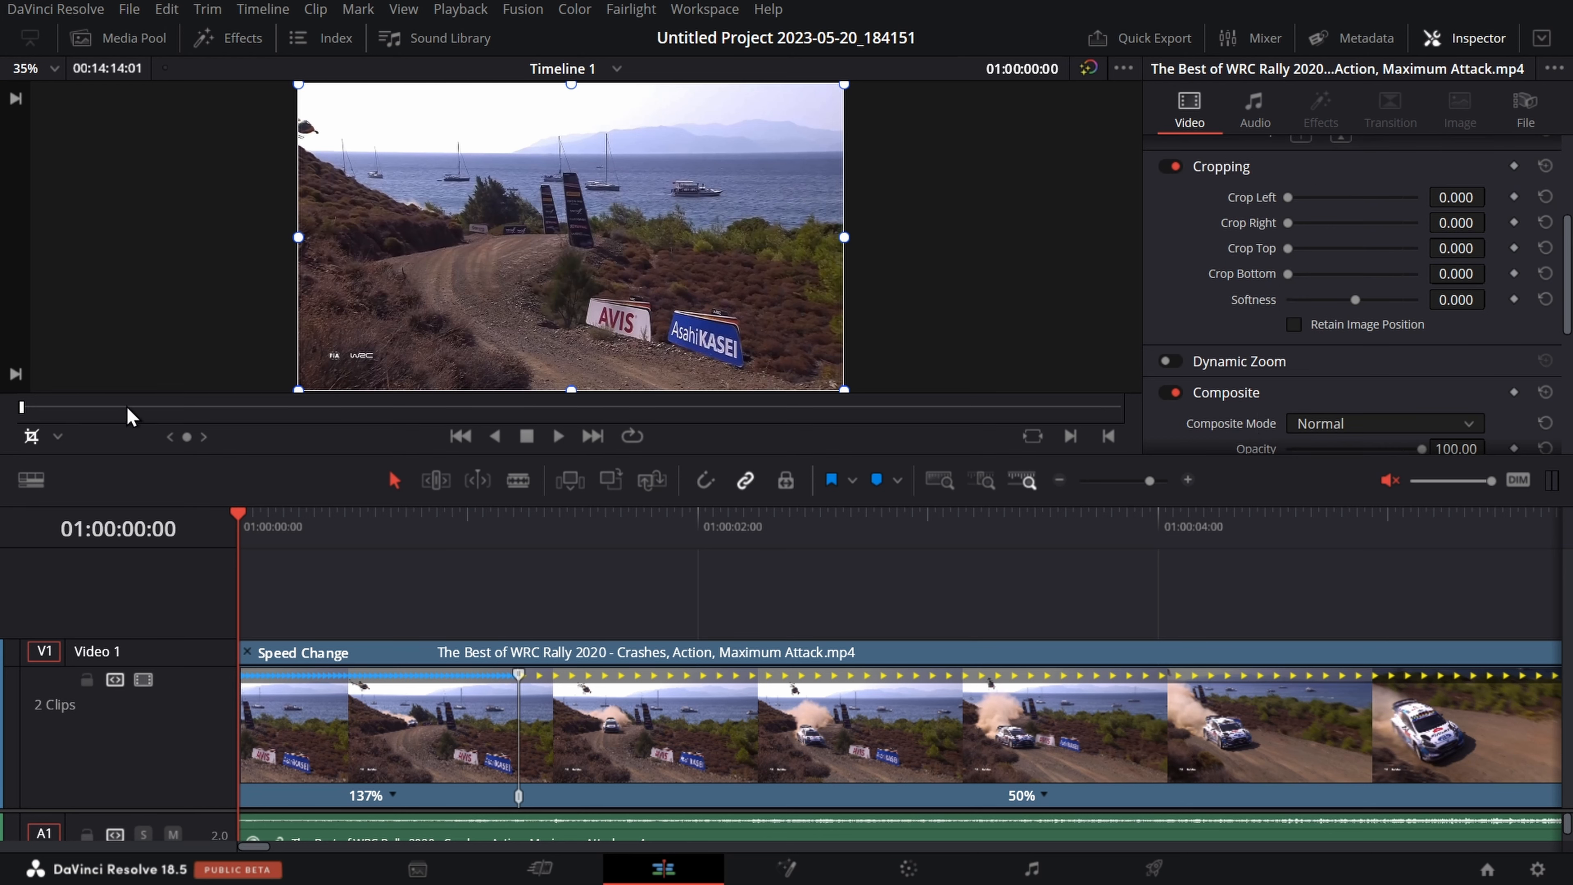
pyautogui.click(56, 437)
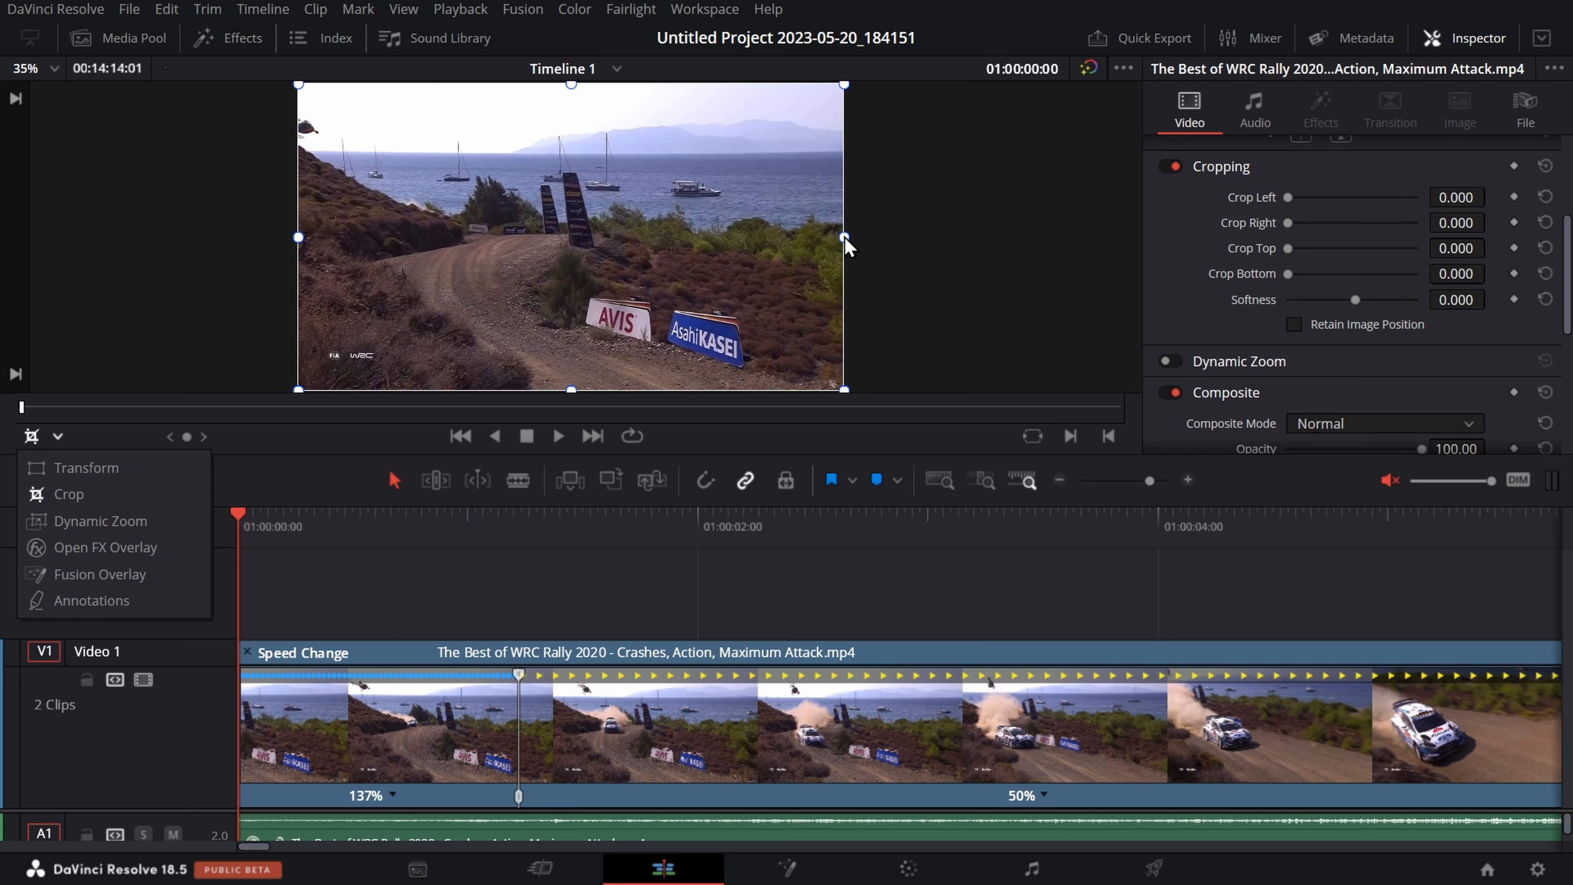